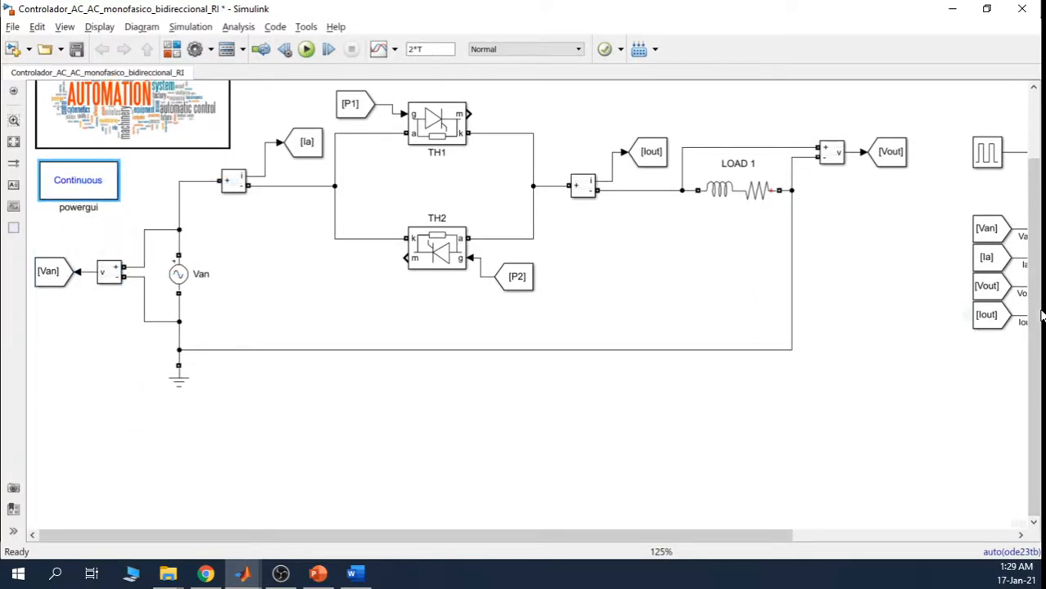
Step: Delete the return wire between LOAD 1 and the Van source and attach a copy of the ground block to the load's free end
{"action": "scroll", "coordinate": [606, 365], "scroll_direction": "up", "scroll_amount": 2}
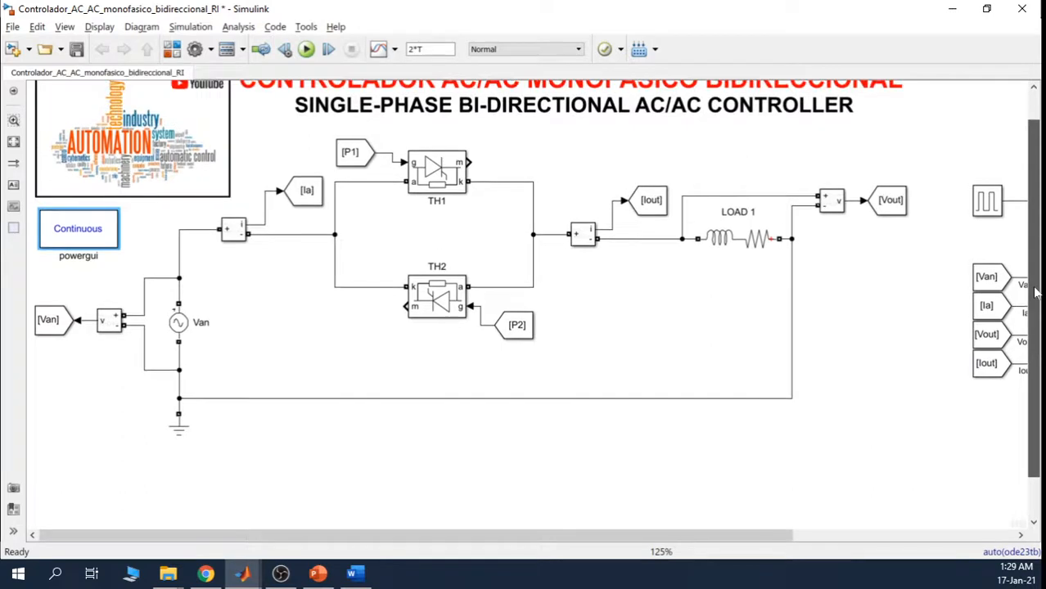
{"action": "left_click", "coordinate": [624, 399]}
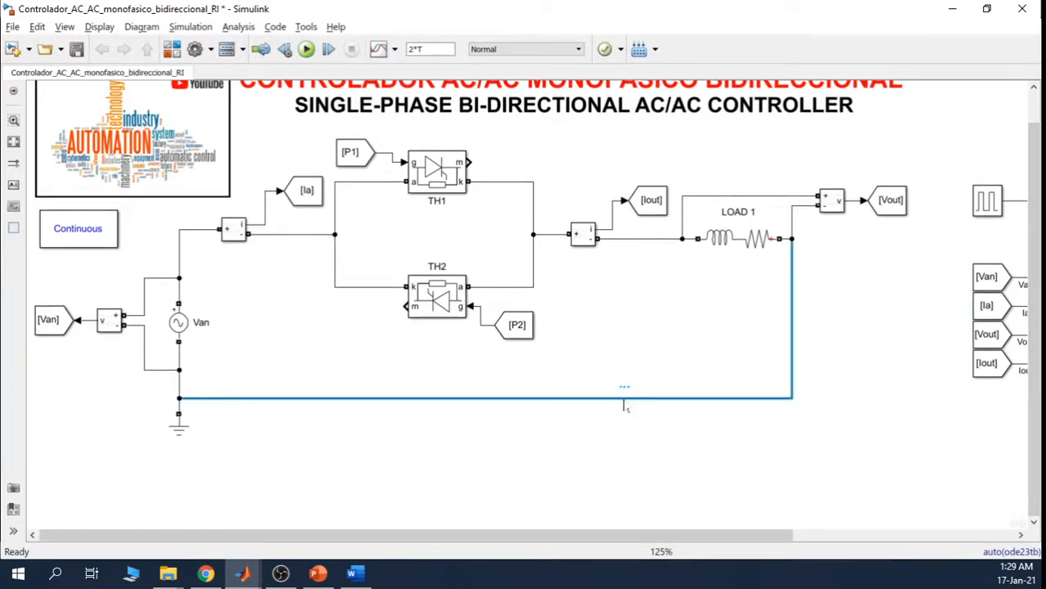
{"action": "key", "text": "Delete"}
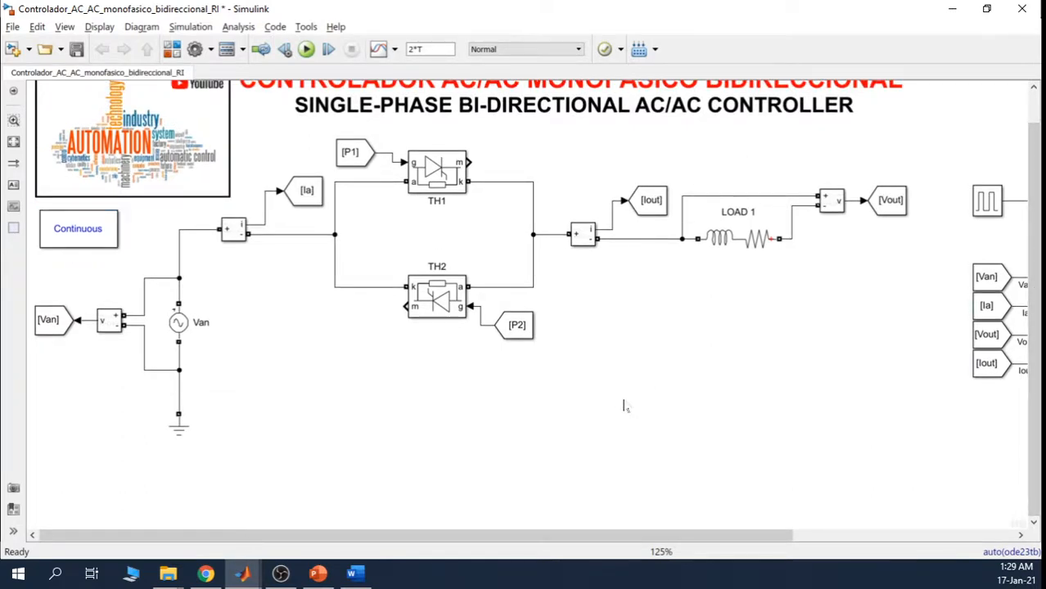
{"action": "left_click", "coordinate": [180, 428]}
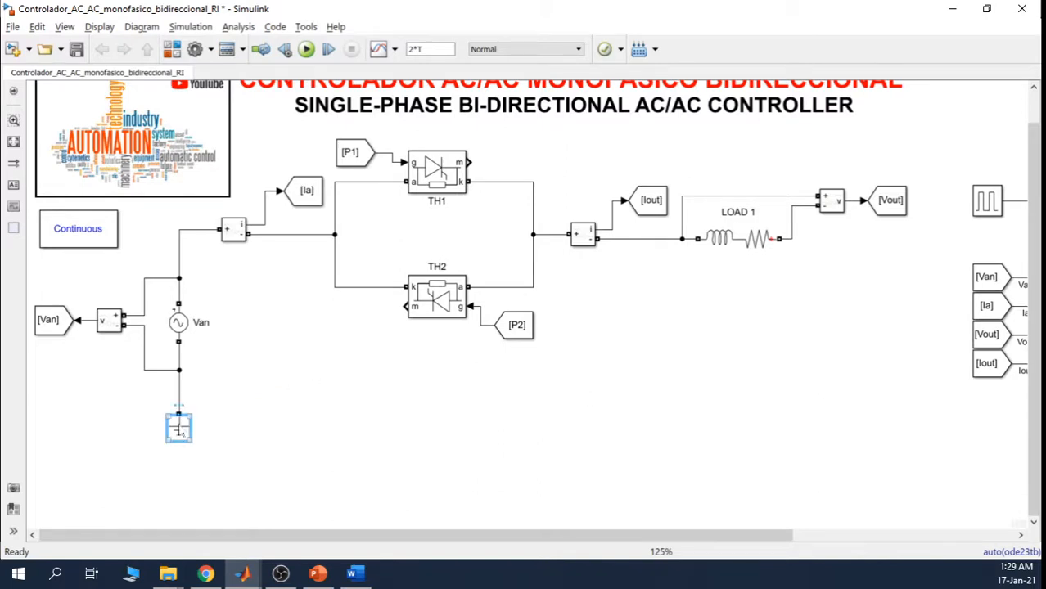
{"action": "left_click_drag", "start_coordinate": [179, 428], "coordinate": [792, 239]}
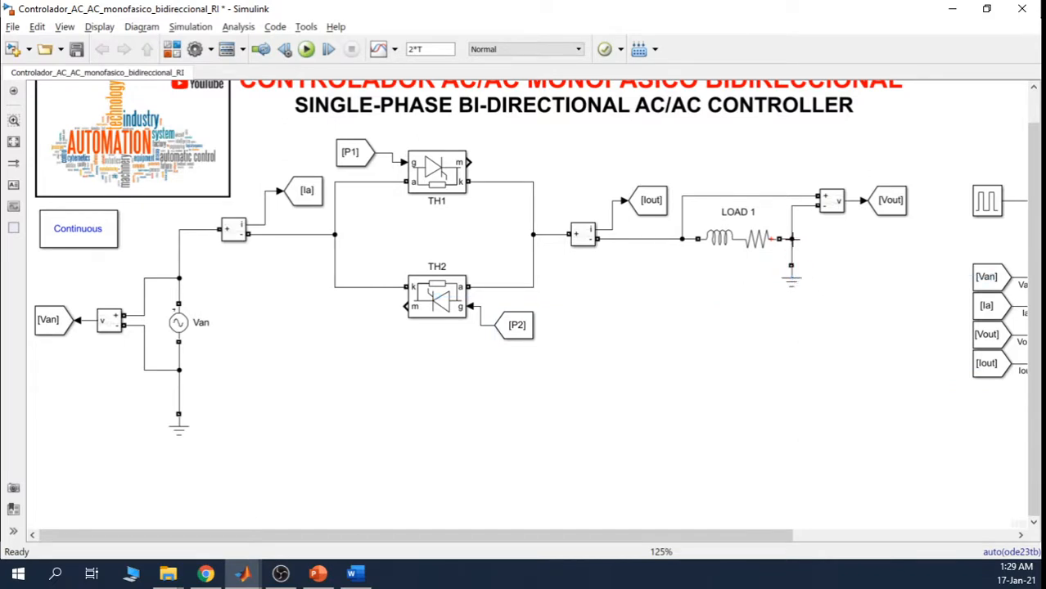
Step: Duplicate the whole TH1/TH2 branch with its measurements, tags, load and ground, and place the copy directly beneath the original
{"action": "left_click_drag", "start_coordinate": [895, 357], "coordinate": [245, 153]}
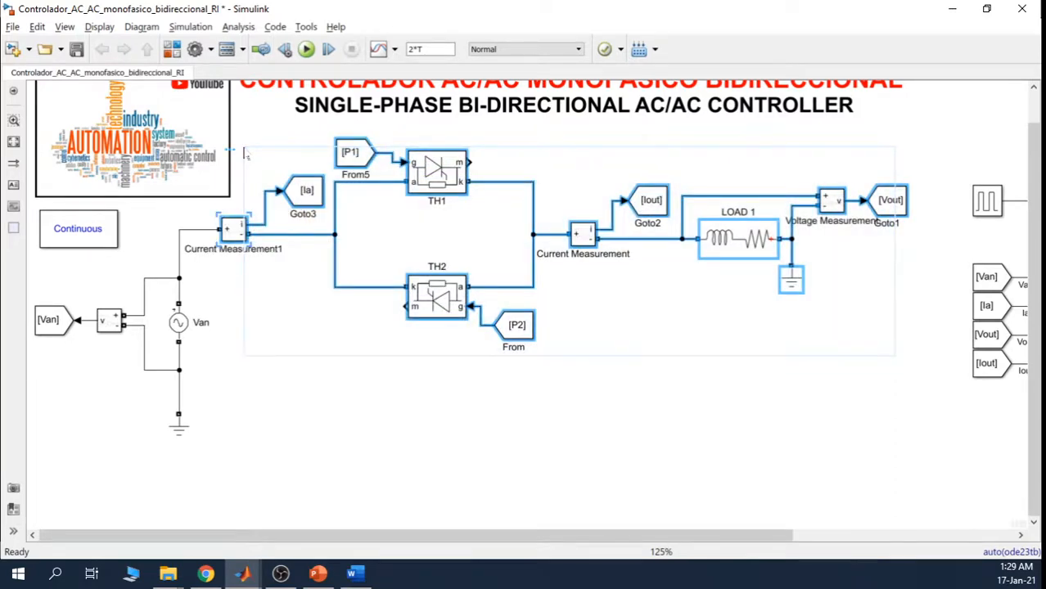
{"action": "key", "text": "ctrl+c"}
{"action": "key", "text": "ctrl+v"}
{"action": "left_click_drag", "start_coordinate": [243, 250], "coordinate": [235, 448]}
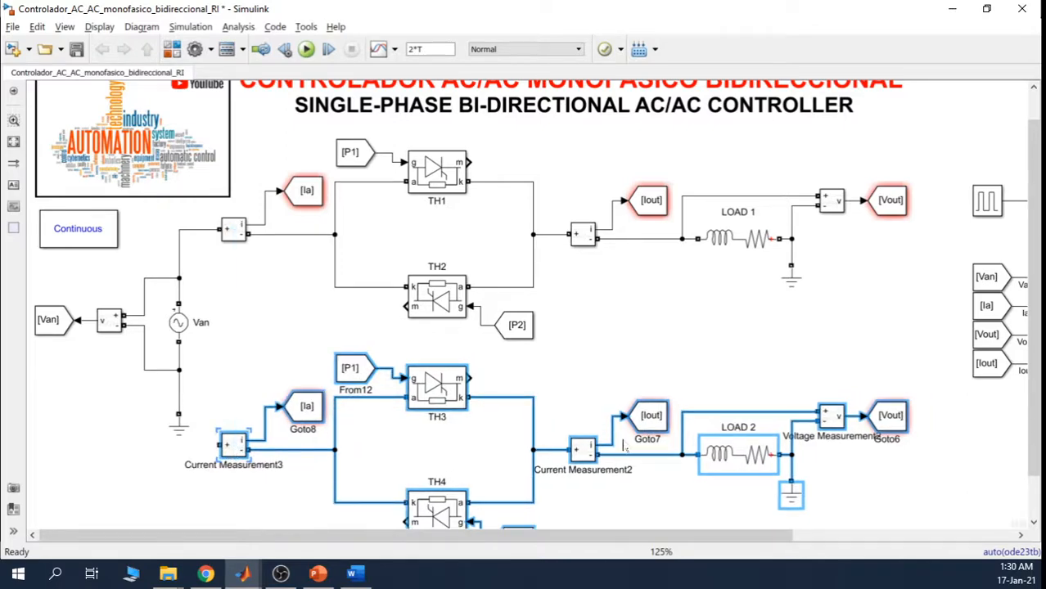
{"action": "left_click_drag", "start_coordinate": [1040, 295], "coordinate": [1041, 356]}
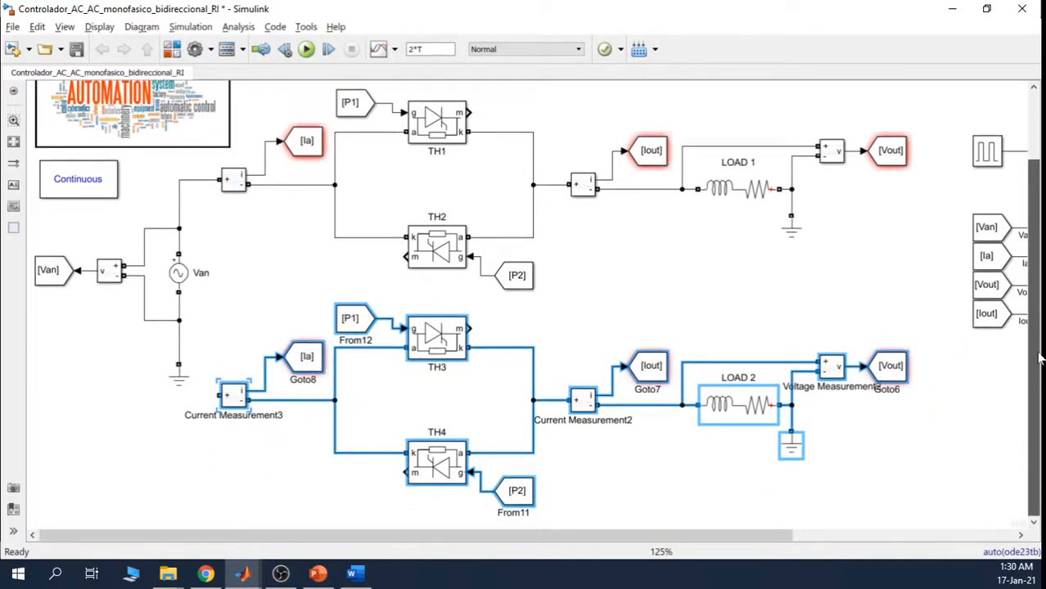
{"action": "left_click", "coordinate": [655, 305]}
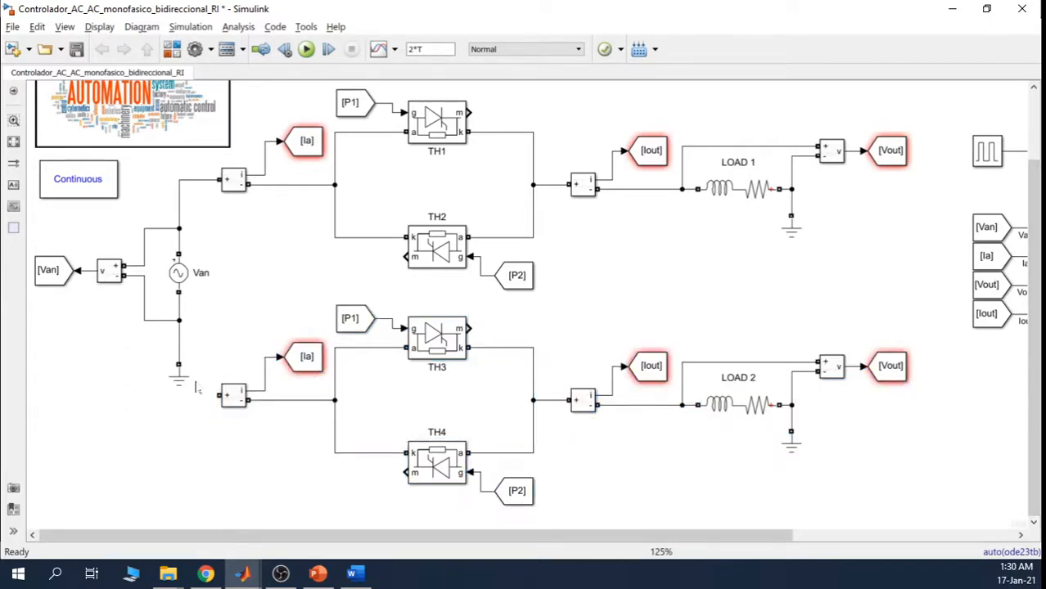
Step: Move the Van source with its ground, voltage measurement and [Van] tag farther left, away from the two thyristor branches
{"action": "left_click_drag", "start_coordinate": [195, 393], "coordinate": [35, 239]}
{"action": "left_click_drag", "start_coordinate": [227, 282], "coordinate": [111, 278]}
{"action": "left_click", "coordinate": [301, 507]}
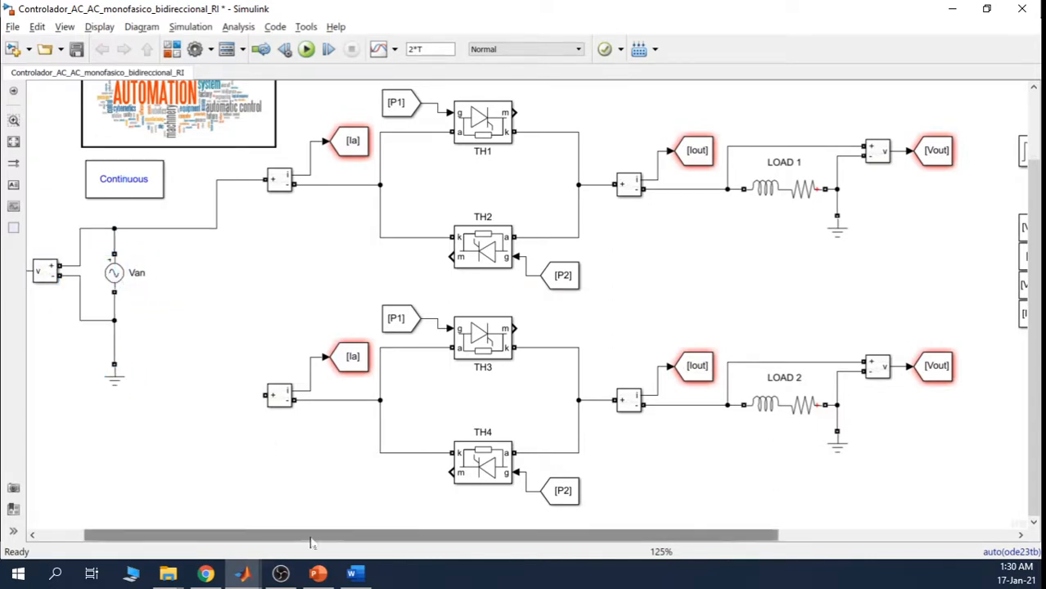
{"action": "left_click_drag", "start_coordinate": [307, 534], "coordinate": [263, 534]}
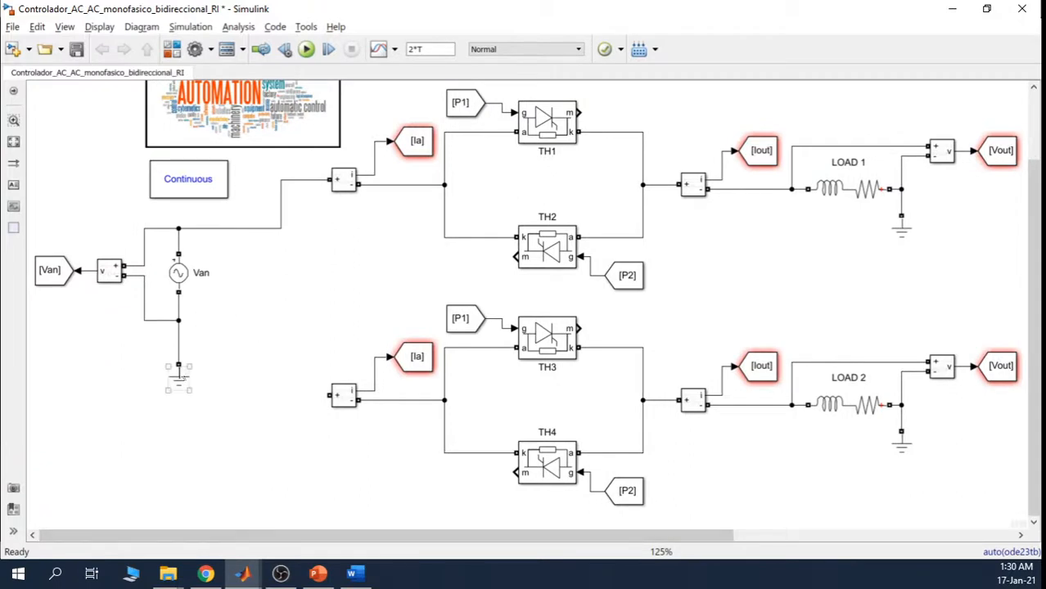
Step: Duplicate the Van source, rotate it horizontal and align it with the second branch's current measurement, lowering the source ground to make room
{"action": "left_click", "coordinate": [179, 275]}
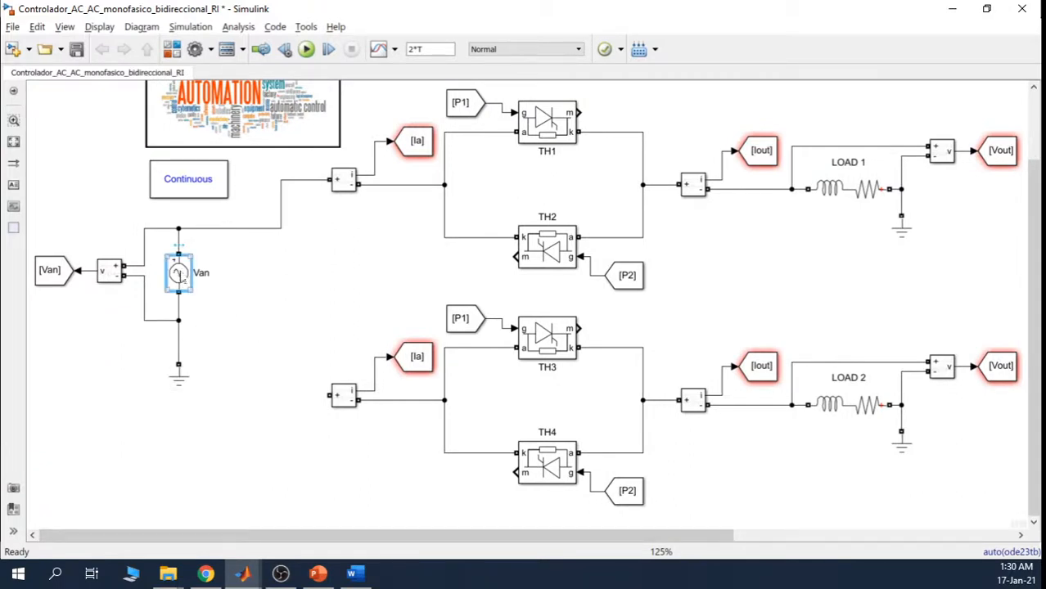
{"action": "left_click_drag", "start_coordinate": [180, 275], "coordinate": [226, 331]}
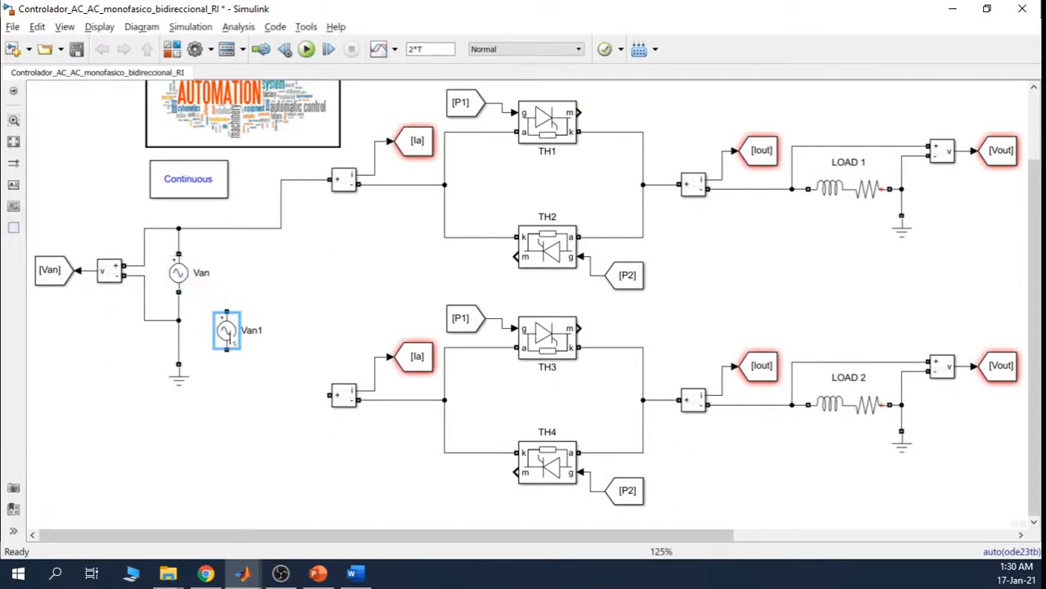
{"action": "key", "text": "ctrl+r"}
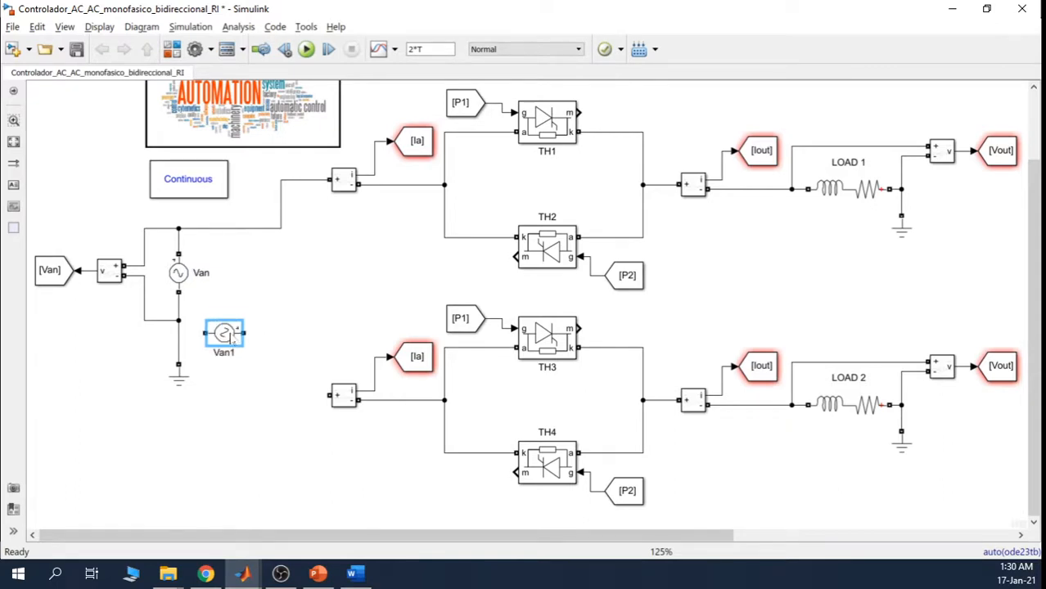
{"action": "left_click_drag", "start_coordinate": [226, 333], "coordinate": [227, 353]}
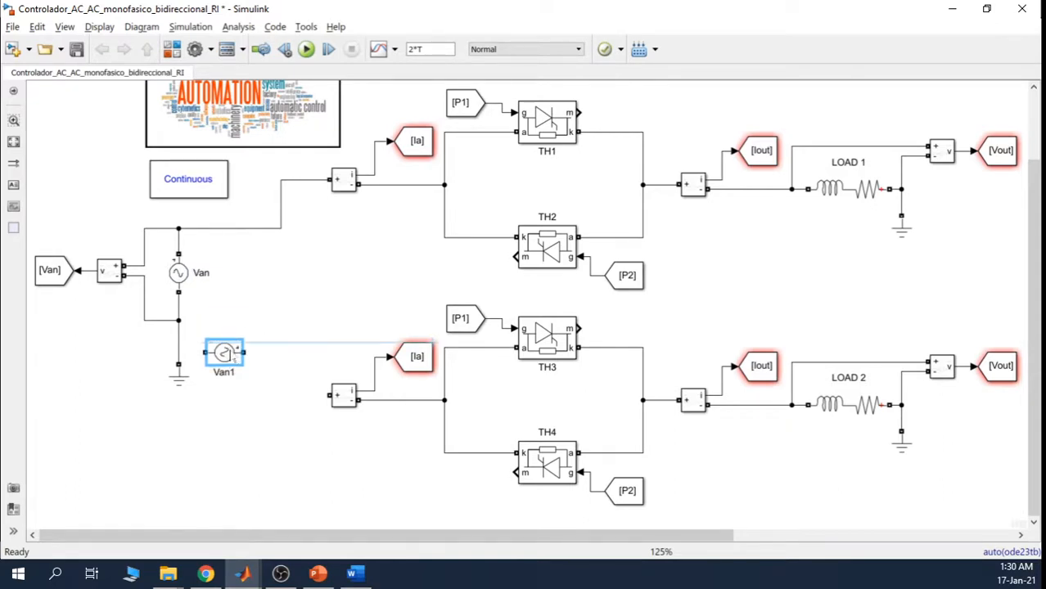
{"action": "left_click_drag", "start_coordinate": [179, 378], "coordinate": [179, 442]}
{"action": "left_click_drag", "start_coordinate": [224, 353], "coordinate": [223, 396]}
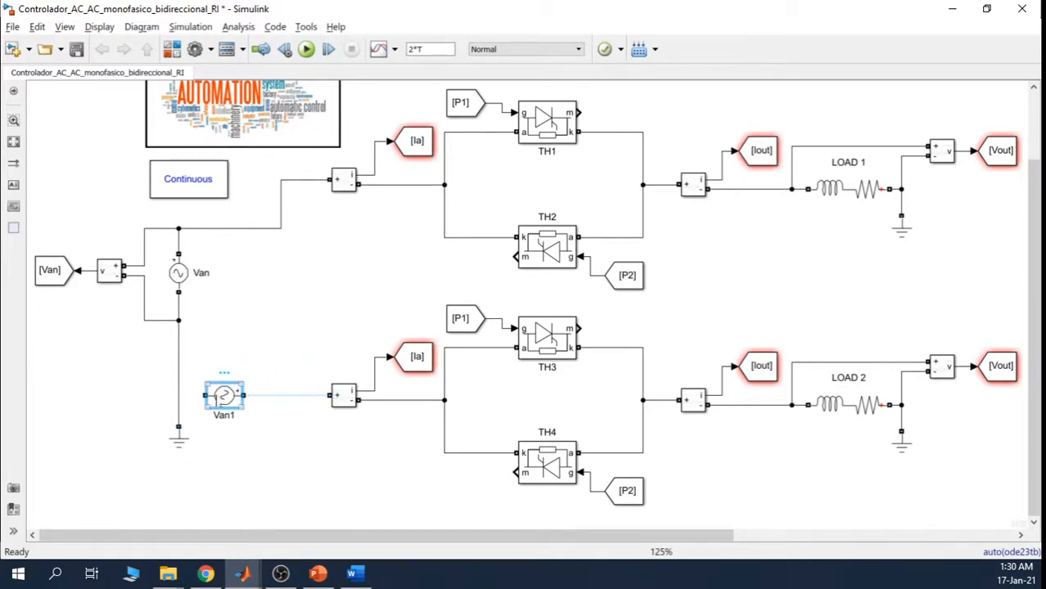
Step: Add another horizontal source copy on the opposite side of the ground wire, facing the other way, and connect both new sources to that wire
{"action": "key", "text": "ctrl+v"}
{"action": "left_click_drag", "start_coordinate": [240, 411], "coordinate": [107, 396]}
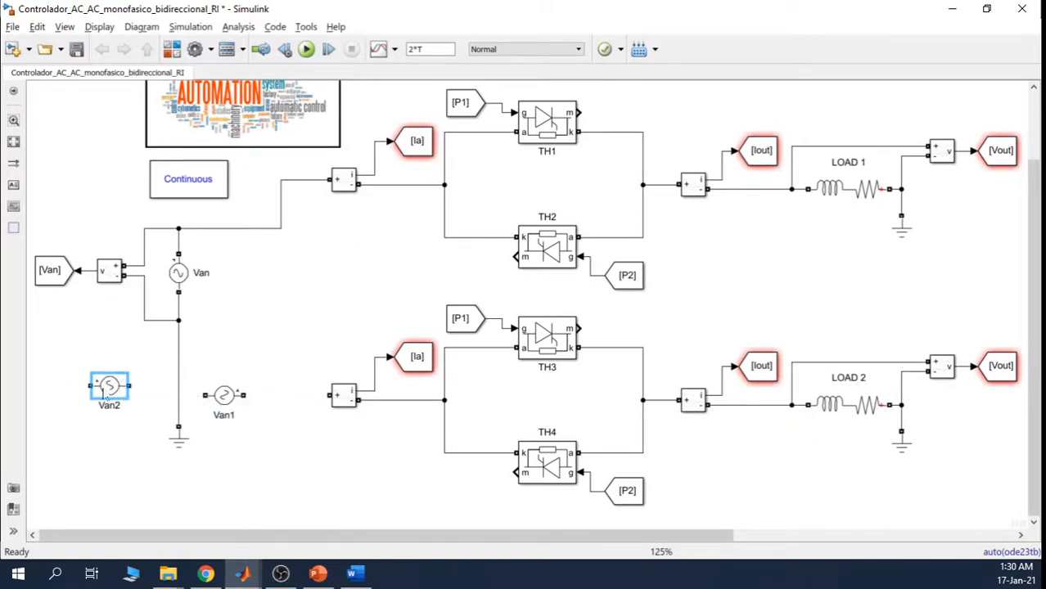
{"action": "left_click", "coordinate": [106, 358]}
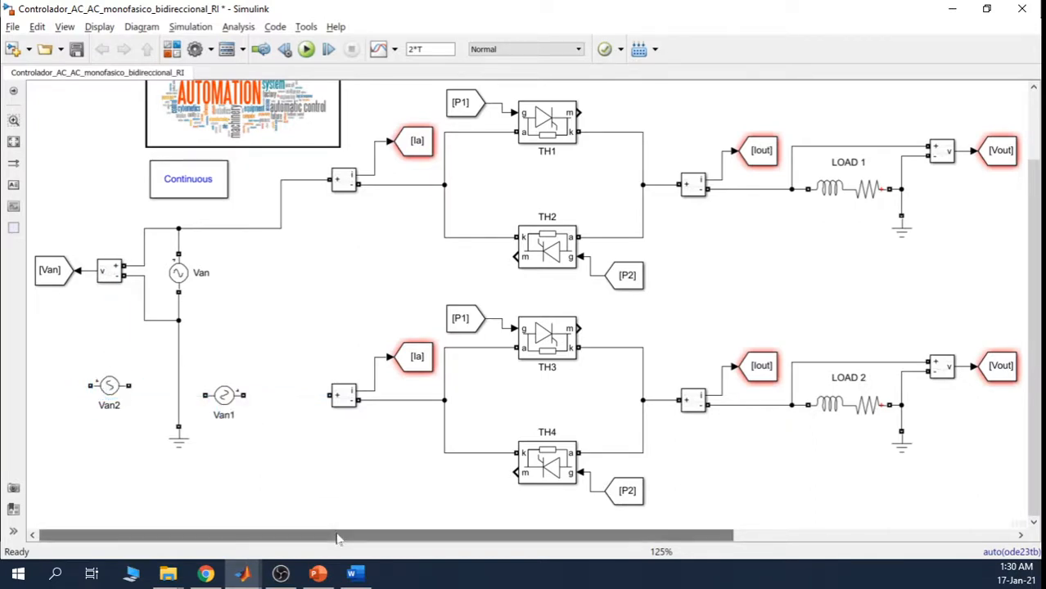
{"action": "left_click_drag", "start_coordinate": [108, 388], "coordinate": [133, 396]}
{"action": "left_click", "coordinate": [111, 358]}
{"action": "left_click", "coordinate": [167, 398]}
{"action": "key", "text": "Delete"}
{"action": "mouse_move", "coordinate": [153, 395]}
{"action": "left_mouse_down"}
{"action": "mouse_move", "coordinate": [193, 396]}
{"action": "mouse_move", "coordinate": [178, 395]}
{"action": "left_mouse_up"}
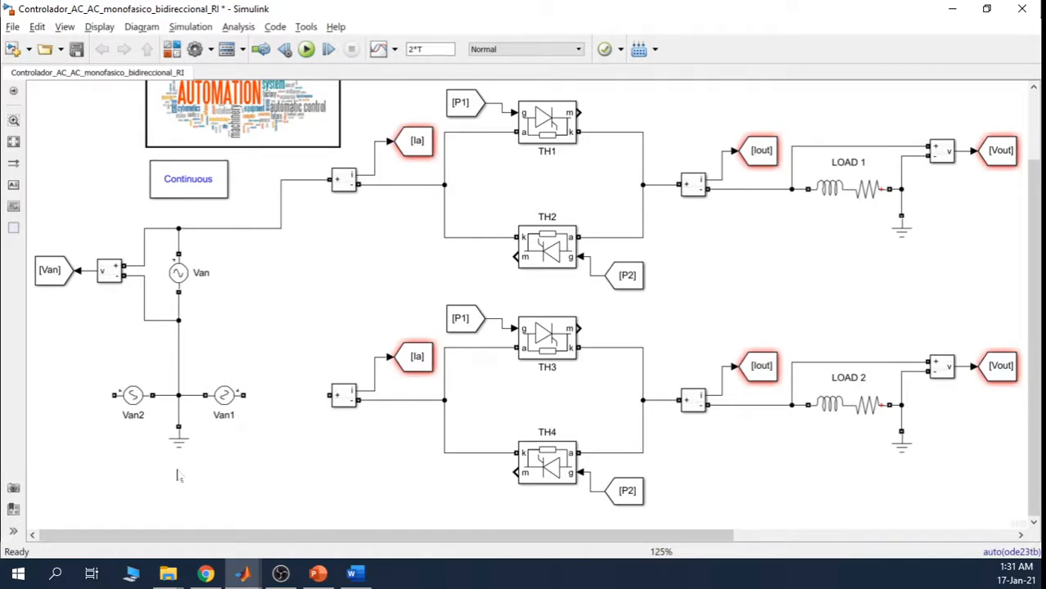
Step: Rename the two new sources Vbn and Vcn, and wire Vbn to the second branch's current measurement
{"action": "double_click", "coordinate": [224, 416]}
{"action": "type", "text": "V"}
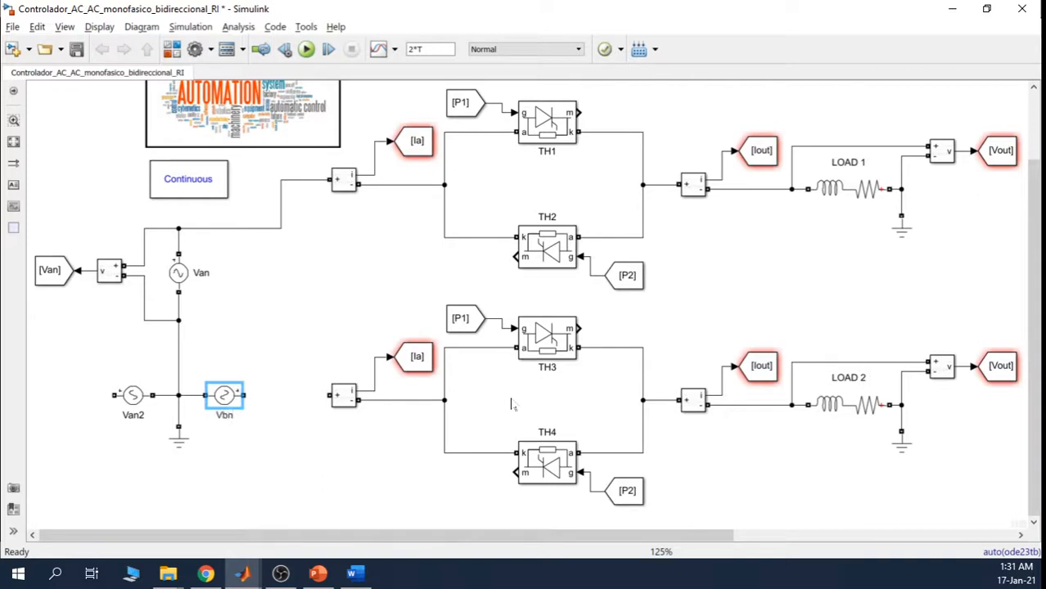
{"action": "double_click", "coordinate": [295, 465]}
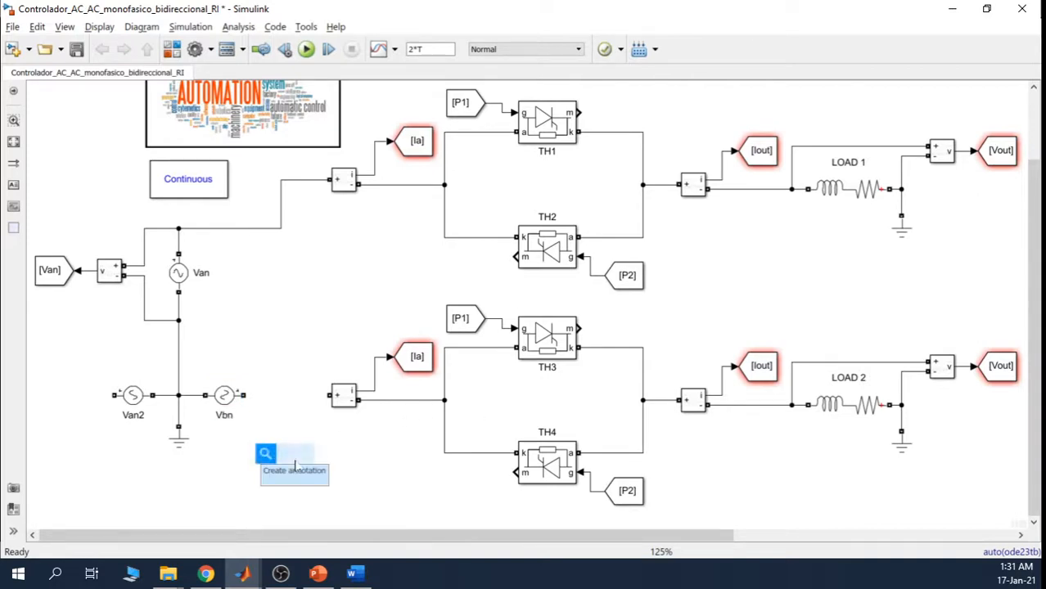
{"action": "double_click", "coordinate": [133, 416]}
{"action": "type", "text": "Vc"}
{"action": "left_click", "coordinate": [135, 469]}
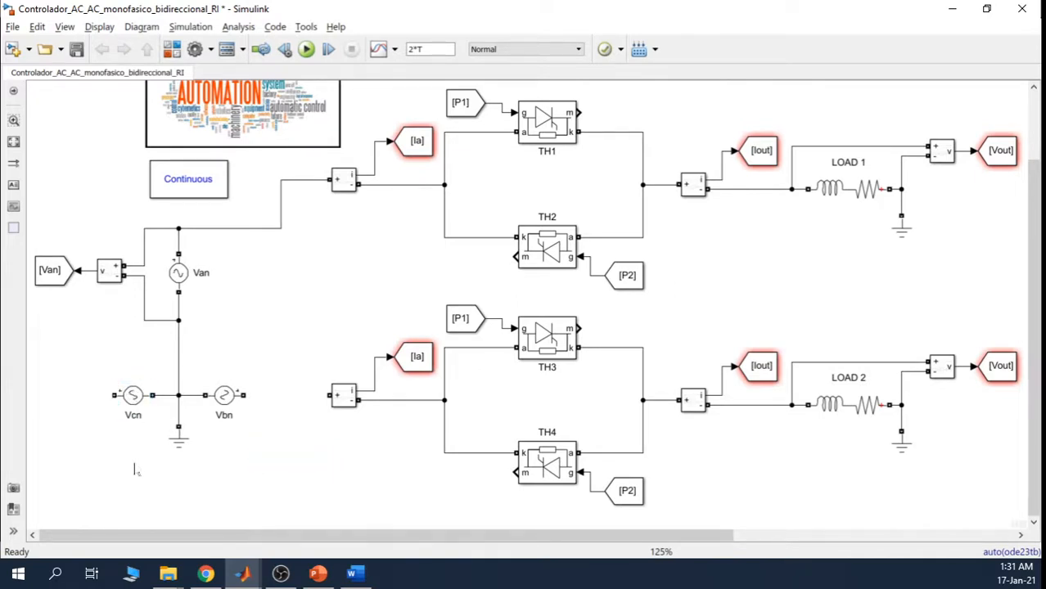
{"action": "left_click_drag", "start_coordinate": [244, 396], "coordinate": [331, 396]}
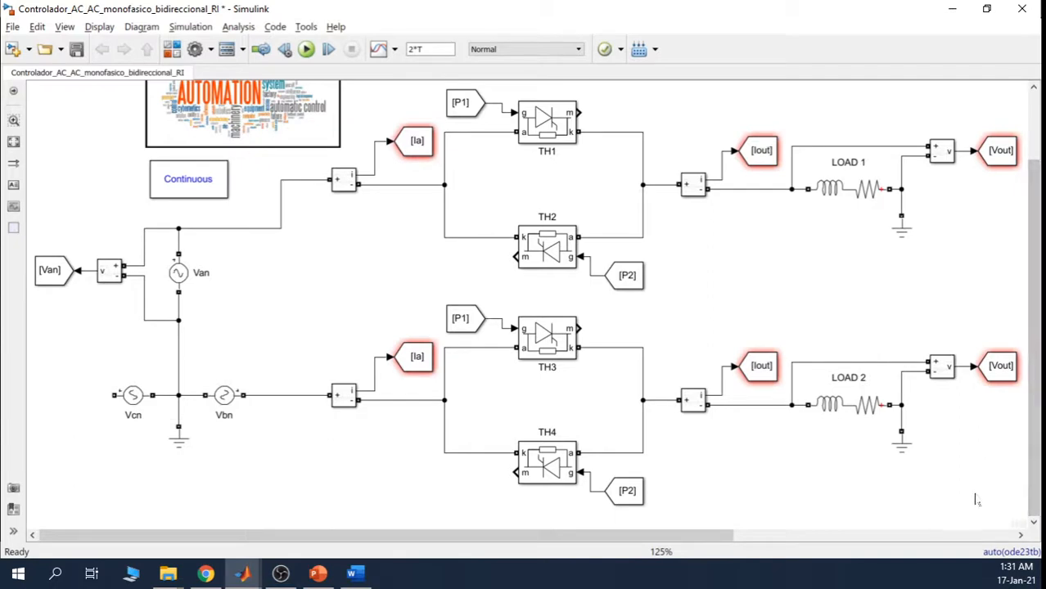
Step: Duplicate the TH3/TH4 branch with its load and measurements, and align the copy beneath it as the third phase
{"action": "left_click_drag", "start_coordinate": [991, 499], "coordinate": [313, 317]}
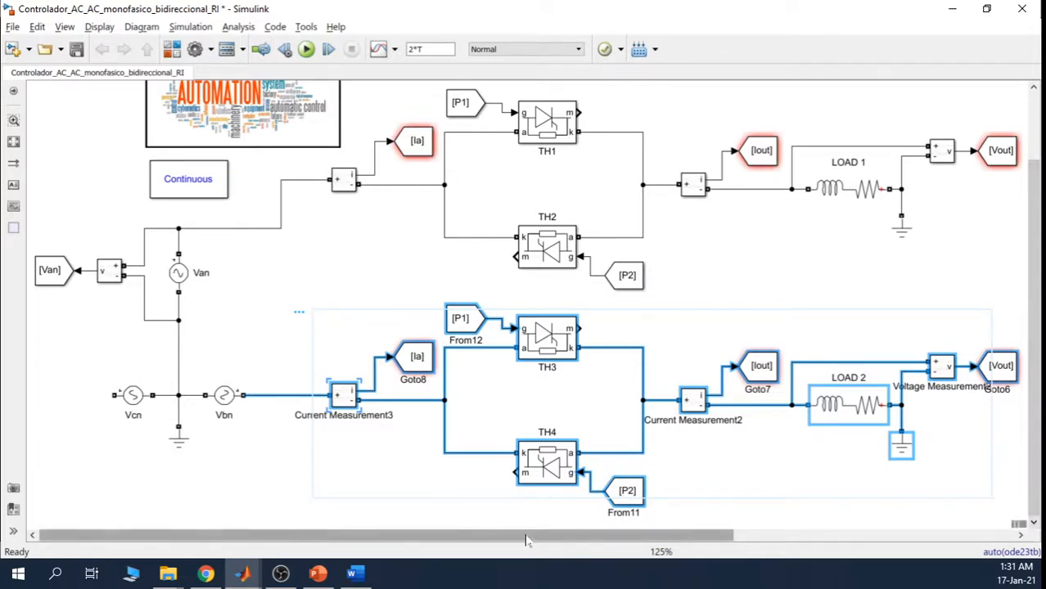
{"action": "left_click", "coordinate": [290, 525]}
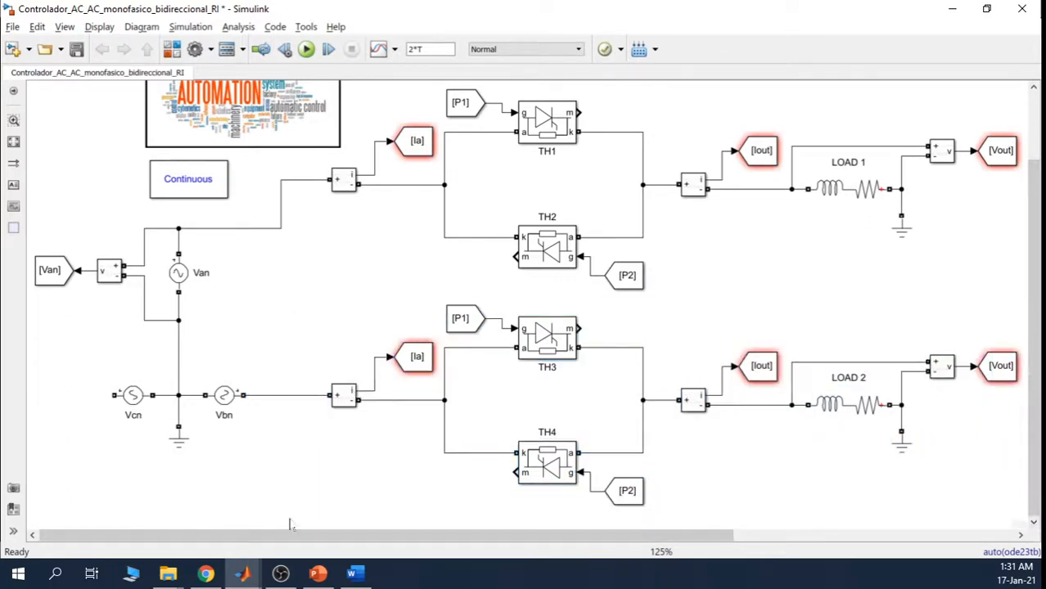
{"action": "key", "text": "ctrl+v"}
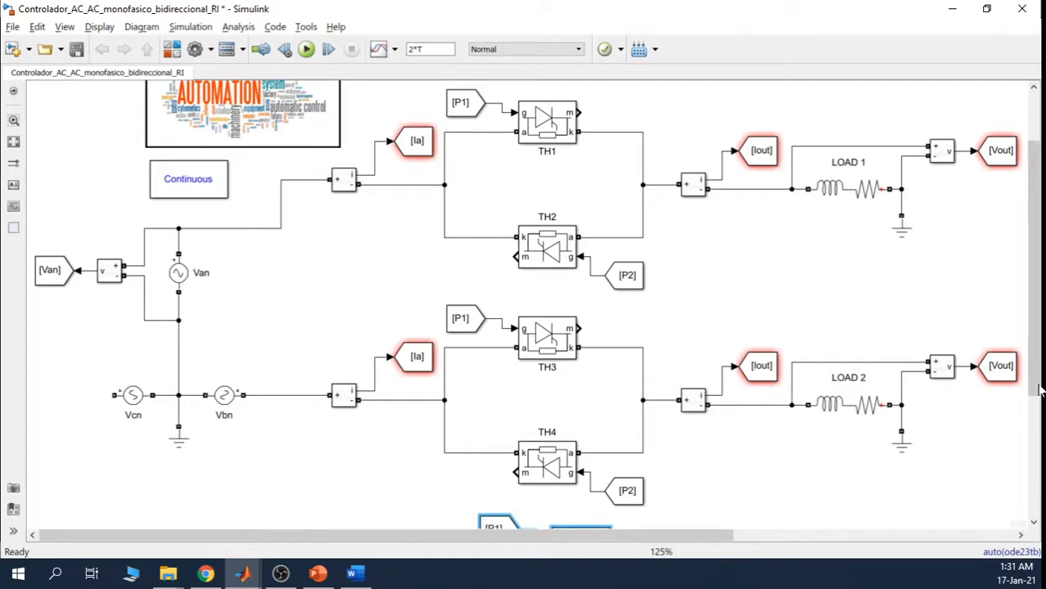
{"action": "left_click_drag", "start_coordinate": [1038, 376], "coordinate": [1038, 478]}
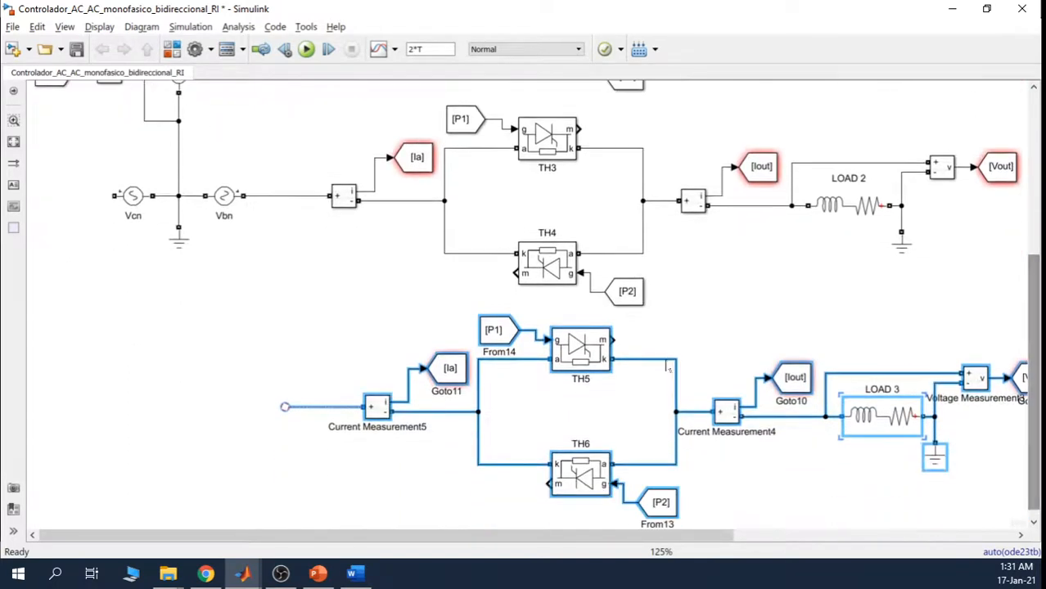
{"action": "left_click_drag", "start_coordinate": [586, 363], "coordinate": [562, 410]}
{"action": "left_click", "coordinate": [356, 316]}
{"action": "mouse_move", "coordinate": [1040, 322]}
{"action": "left_mouse_down"}
{"action": "mouse_move", "coordinate": [1033, 229]}
{"action": "mouse_move", "coordinate": [1033, 311]}
{"action": "left_mouse_up"}
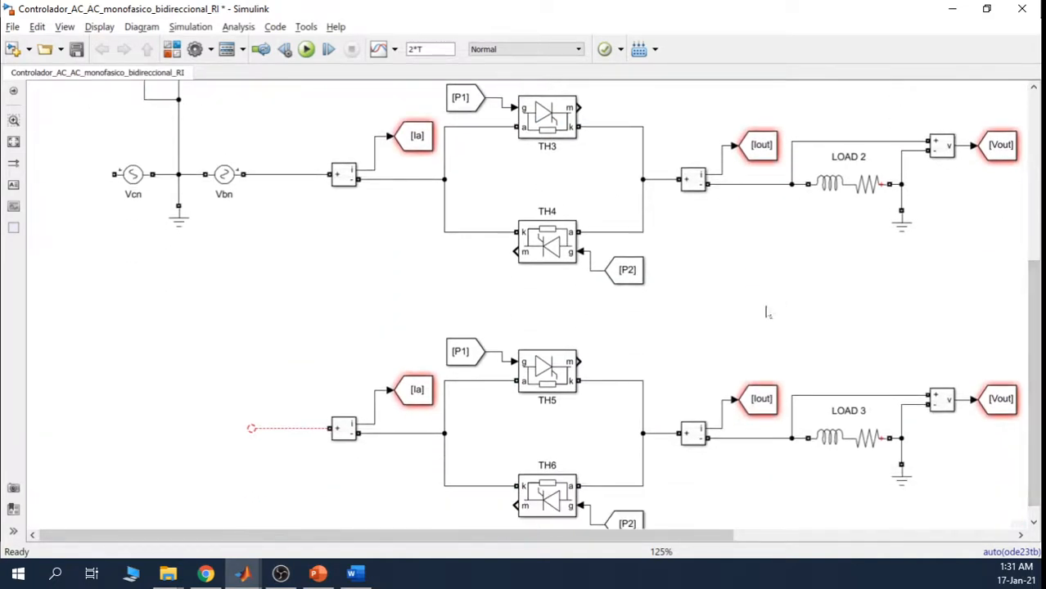
Step: Connect the third branch's current measurement input to the Vcn source and shift the wire's vertical segment farther left
{"action": "mouse_move", "coordinate": [231, 408]}
{"action": "left_mouse_down"}
{"action": "mouse_move", "coordinate": [249, 425]}
{"action": "mouse_move", "coordinate": [98, 363]}
{"action": "mouse_move", "coordinate": [67, 218]}
{"action": "mouse_move", "coordinate": [104, 176]}
{"action": "left_mouse_up"}
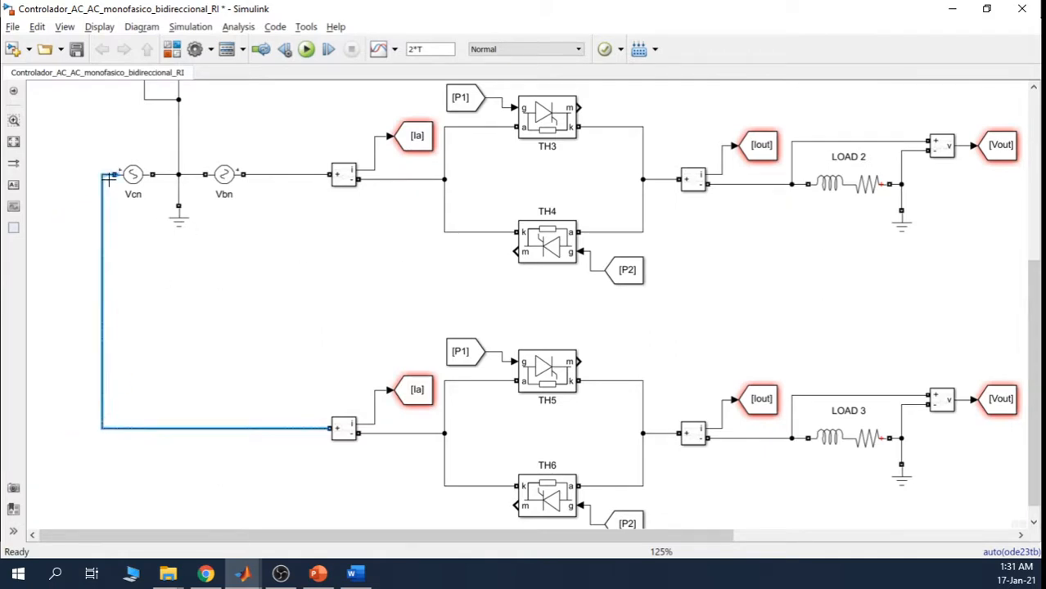
{"action": "left_click_drag", "start_coordinate": [104, 266], "coordinate": [71, 270]}
{"action": "left_click", "coordinate": [78, 271]}
Step: Place a flipped copy of Van's voltage measurement block below Vbn and wire its inputs across the Vbn source
{"action": "scroll", "coordinate": [1032, 311], "scroll_direction": "up", "scroll_amount": 5}
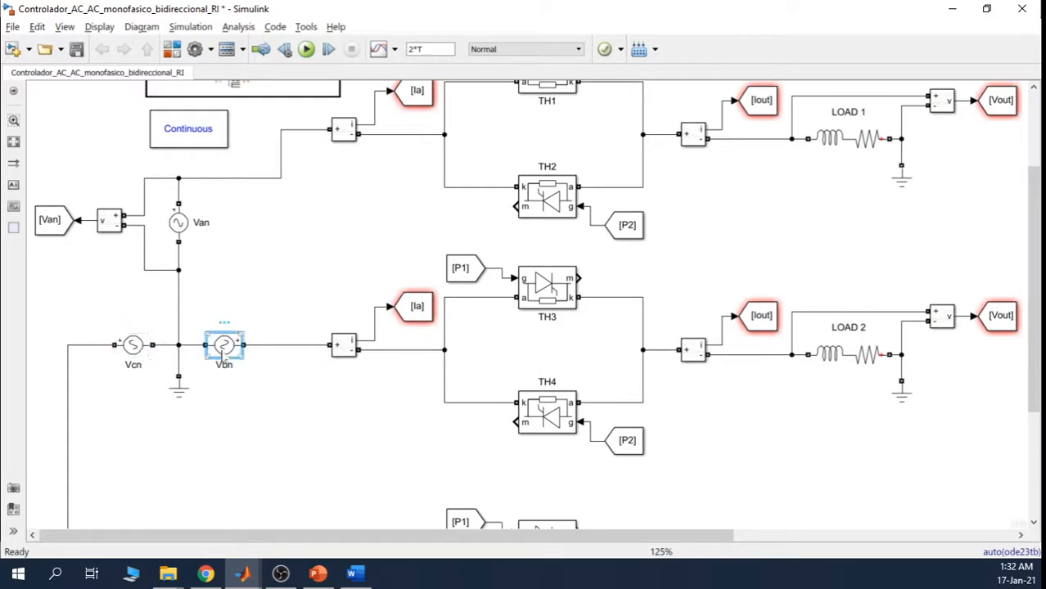
{"action": "left_click", "coordinate": [102, 214]}
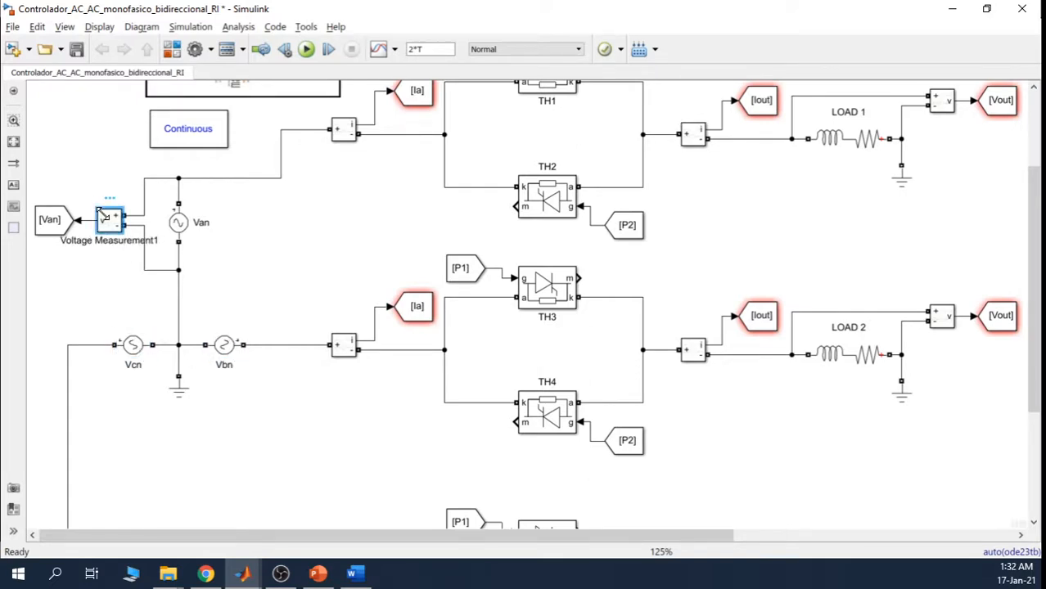
{"action": "mouse_move", "coordinate": [104, 216]}
{"action": "left_mouse_down"}
{"action": "mouse_move", "coordinate": [167, 338]}
{"action": "mouse_move", "coordinate": [234, 424]}
{"action": "mouse_move", "coordinate": [277, 426]}
{"action": "mouse_move", "coordinate": [256, 345]}
{"action": "left_mouse_up"}
{"action": "key", "text": "ctrl+i"}
{"action": "left_click_drag", "start_coordinate": [262, 426], "coordinate": [193, 345]}
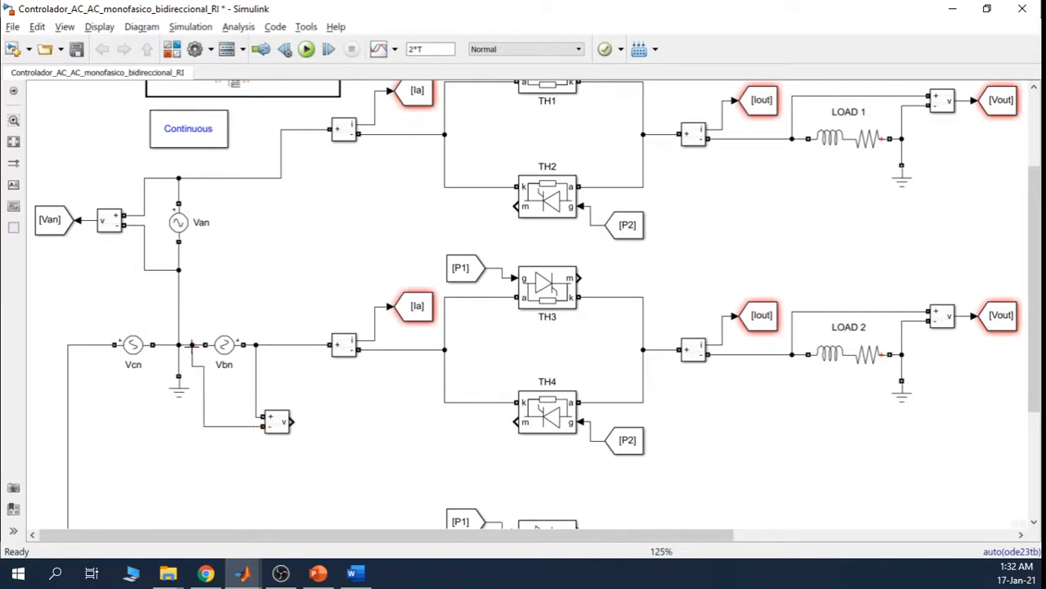
Step: Shift Vbn slightly right, straighten the measurement's negative wire, and redraw its positive wire from the source's output line
{"action": "left_click", "coordinate": [225, 345]}
{"action": "left_click_drag", "start_coordinate": [227, 355], "coordinate": [273, 384]}
{"action": "left_click", "coordinate": [230, 357]}
{"action": "left_click_drag", "start_coordinate": [231, 357], "coordinate": [203, 360]}
{"action": "left_click", "coordinate": [226, 408]}
{"action": "left_click_drag", "start_coordinate": [193, 411], "coordinate": [262, 385]}
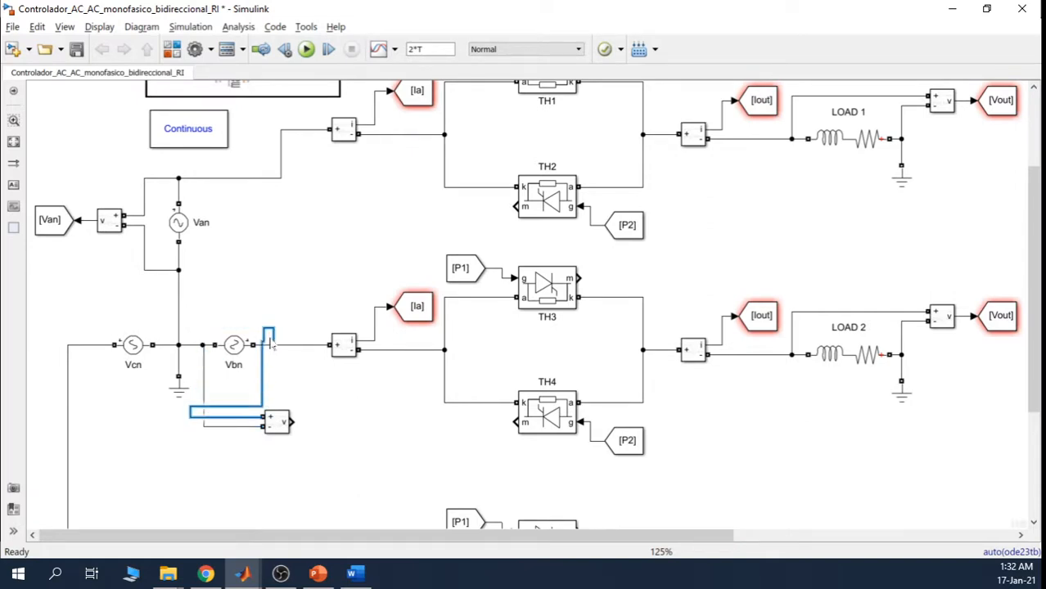
{"action": "key", "text": "Delete"}
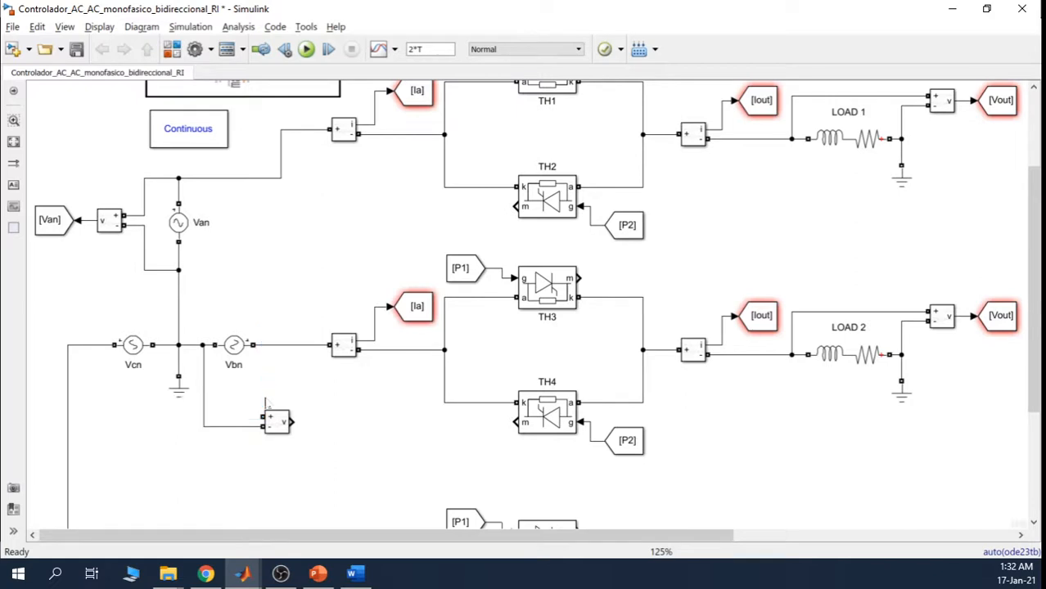
{"action": "left_click_drag", "start_coordinate": [263, 417], "coordinate": [264, 344]}
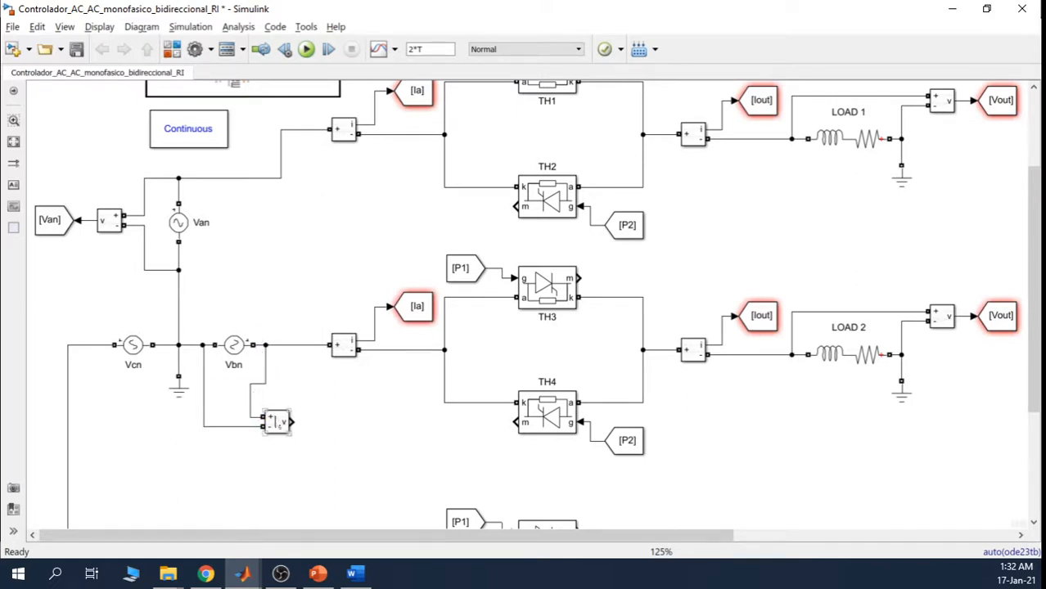
Step: Shift Vbn's voltage measurement slightly right to straighten its positive wire, and place a copy of the block directly below it
{"action": "left_click_drag", "start_coordinate": [277, 420], "coordinate": [291, 422]}
{"action": "left_click", "coordinate": [295, 393]}
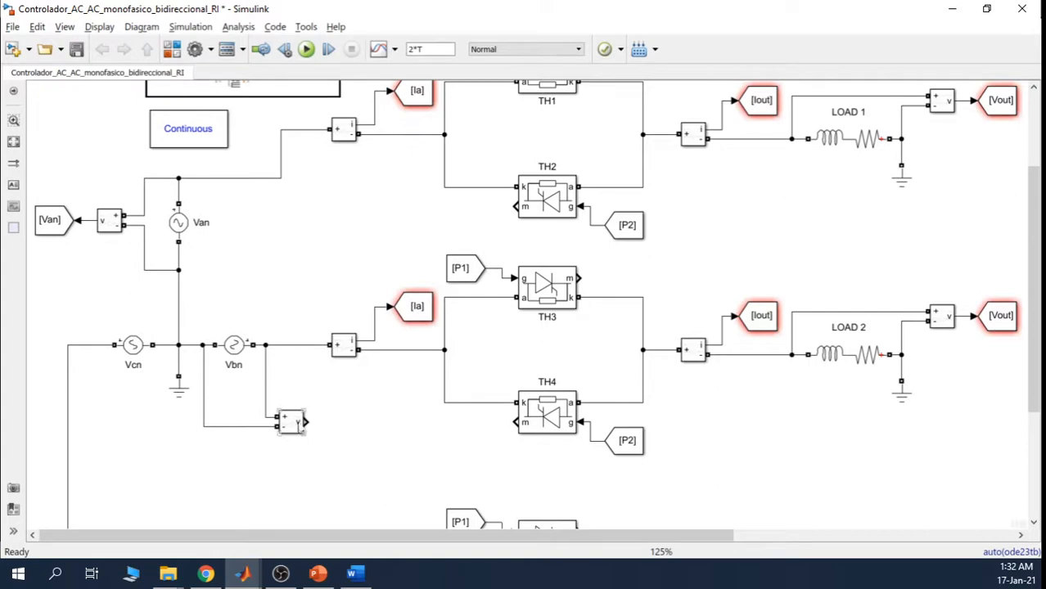
{"action": "left_click", "coordinate": [290, 423]}
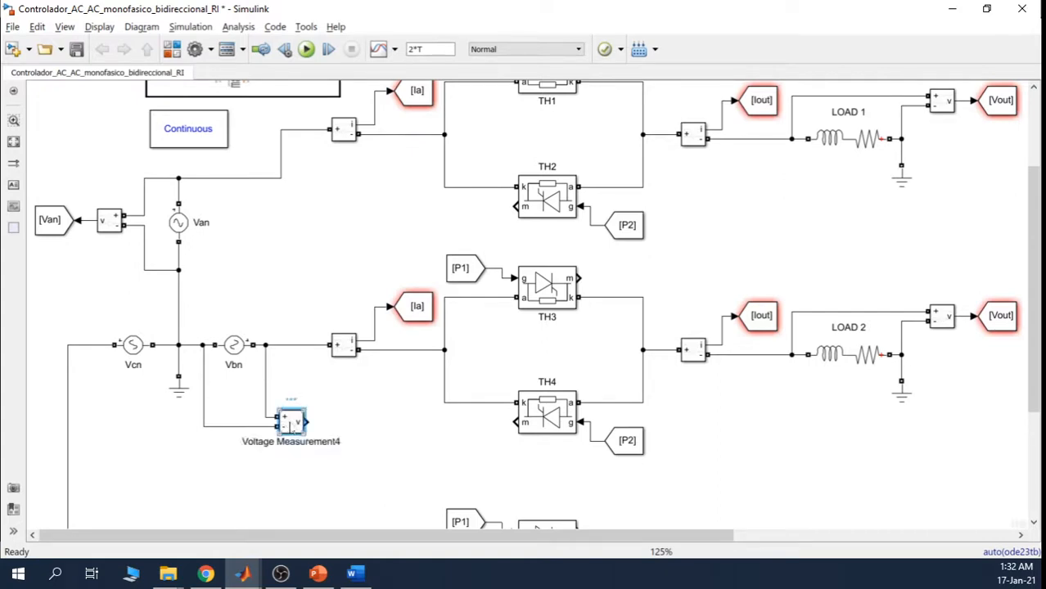
{"action": "left_click_drag", "start_coordinate": [290, 423], "coordinate": [293, 481]}
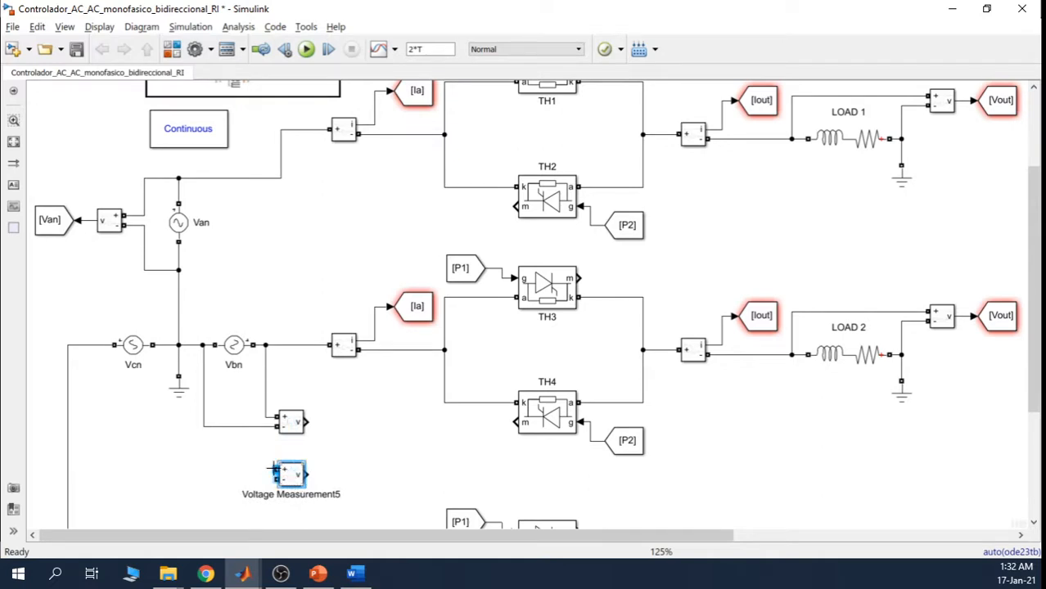
{"action": "left_click", "coordinate": [273, 468]}
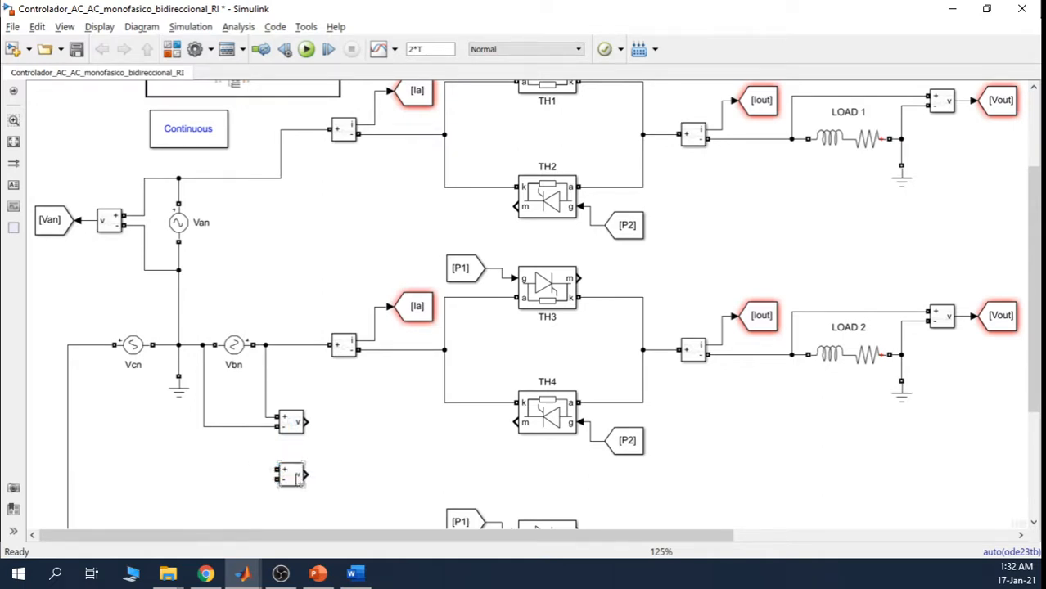
Step: Flip and rotate the copied voltage measurement so its inputs face the sources with the negative input uppermost
{"action": "left_click", "coordinate": [296, 475]}
{"action": "key", "text": "ctrl+i"}
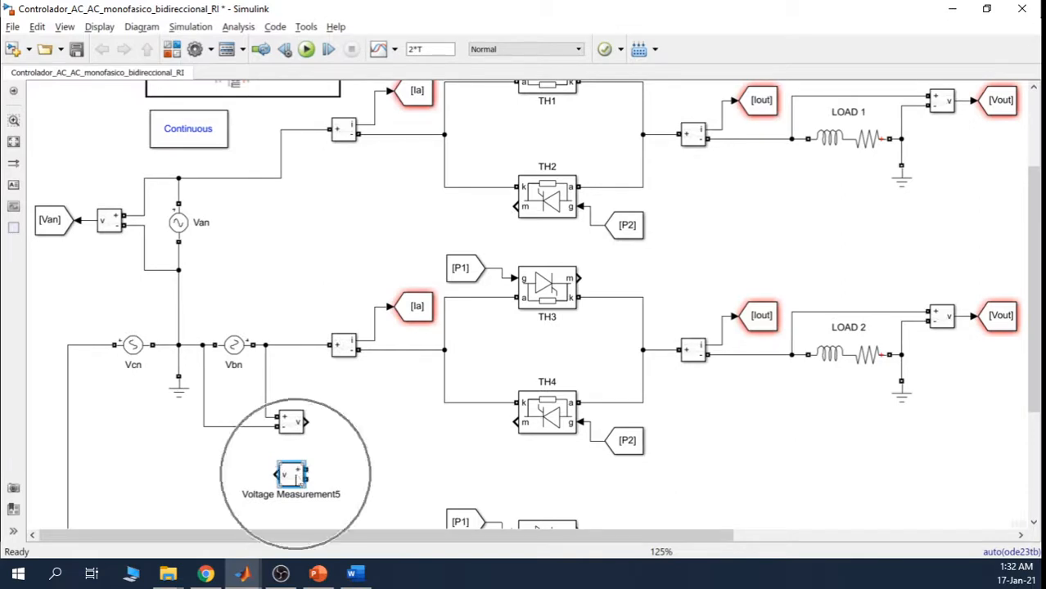
{"action": "key", "text": "ctrl+r"}
{"action": "key", "text": "ctrl+r"}
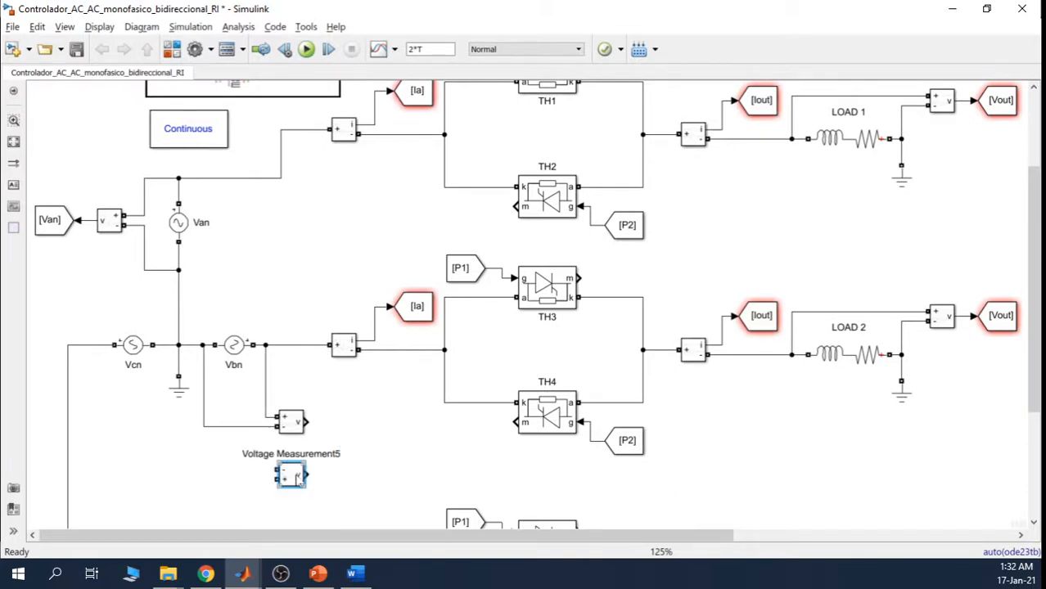
Step: Wire the copied voltage measurement across Vcn, positive input to its output line and negative to the neutral side, routing the negative wire clear of Vbn's wiring
{"action": "left_click", "coordinate": [227, 487]}
{"action": "left_click_drag", "start_coordinate": [277, 479], "coordinate": [96, 345]}
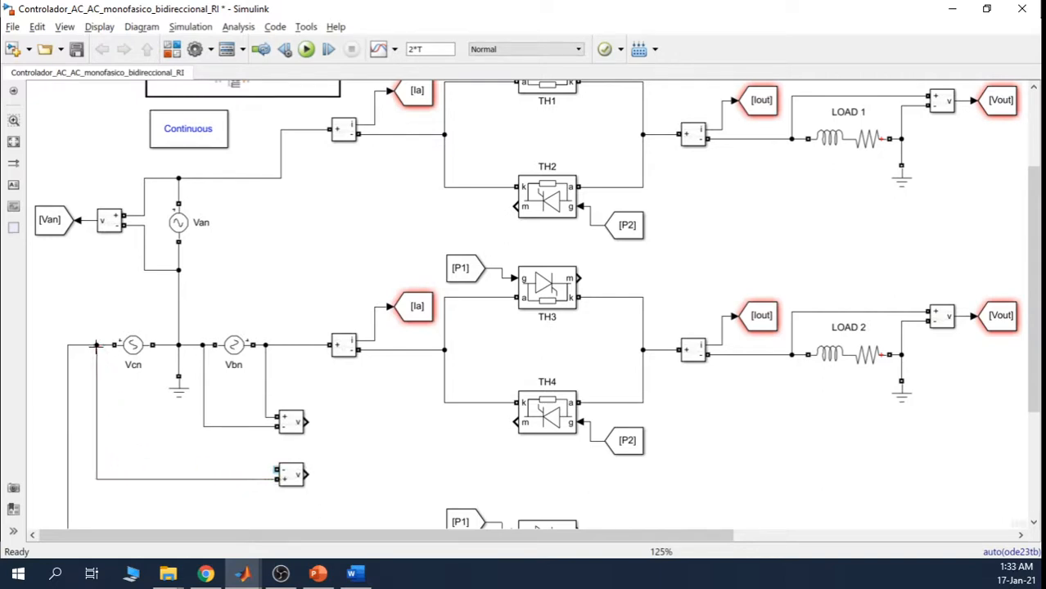
{"action": "left_click", "coordinate": [288, 475]}
{"action": "left_click_drag", "start_coordinate": [276, 469], "coordinate": [165, 345]}
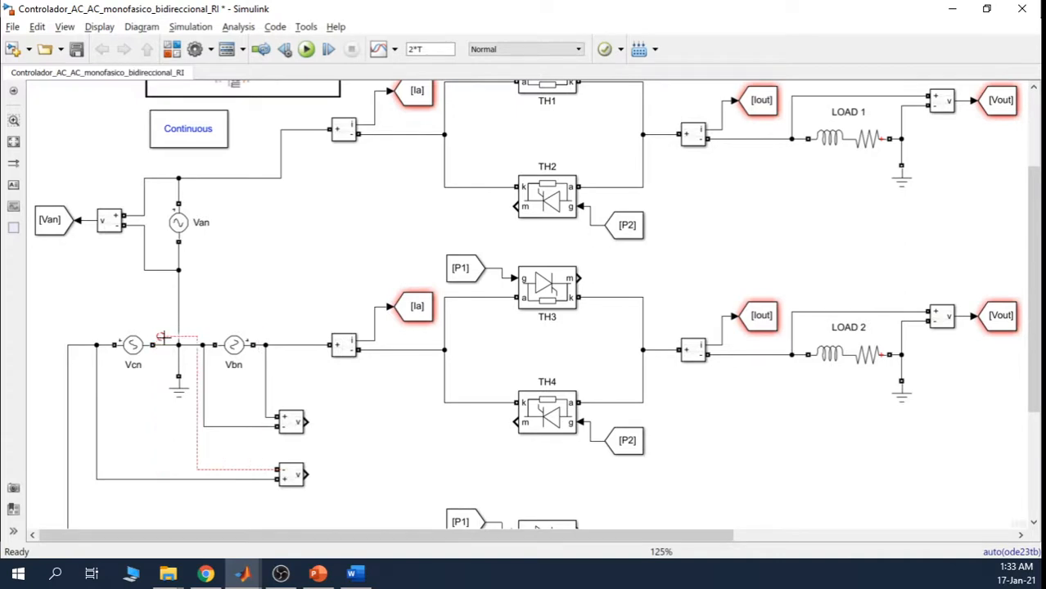
{"action": "left_click_drag", "start_coordinate": [209, 435], "coordinate": [163, 451]}
{"action": "left_click", "coordinate": [138, 423]}
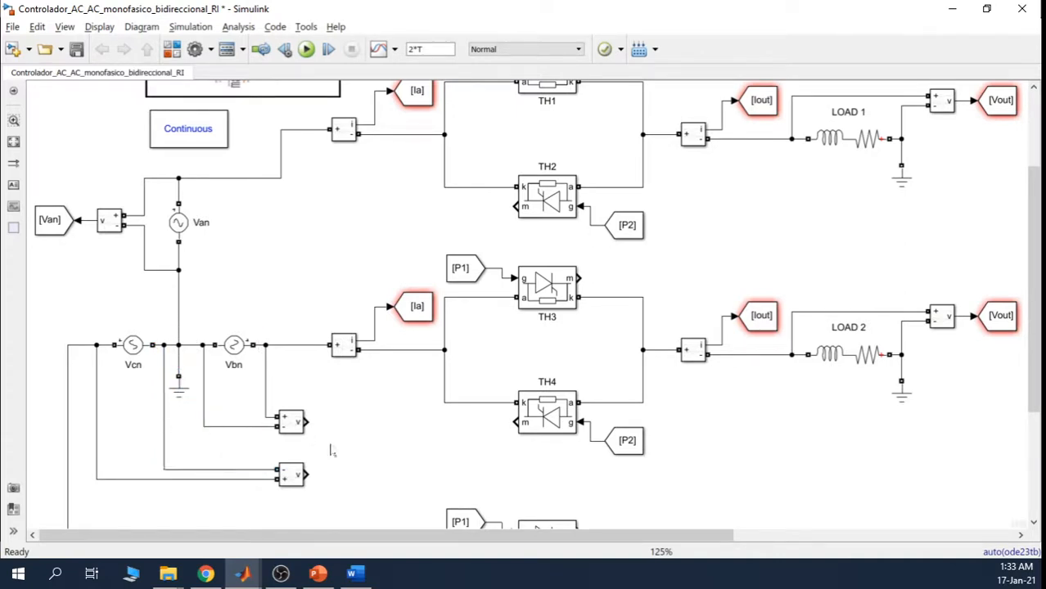
Step: Shift the Vcn source and the vertical segments of its two measurement wires slightly left, away from the ground
{"action": "left_click", "coordinate": [129, 359]}
{"action": "left_click", "coordinate": [97, 375]}
{"action": "left_click_drag", "start_coordinate": [98, 377], "coordinate": [84, 377]}
{"action": "left_click_drag", "start_coordinate": [135, 351], "coordinate": [117, 351]}
{"action": "left_click_drag", "start_coordinate": [168, 376], "coordinate": [150, 372]}
{"action": "left_click", "coordinate": [156, 308]}
Step: Raise the source neutral's ground symbol slightly, and undo its relocation toward the TH4 branch
{"action": "left_click", "coordinate": [181, 405]}
{"action": "left_click_drag", "start_coordinate": [180, 395], "coordinate": [432, 388]}
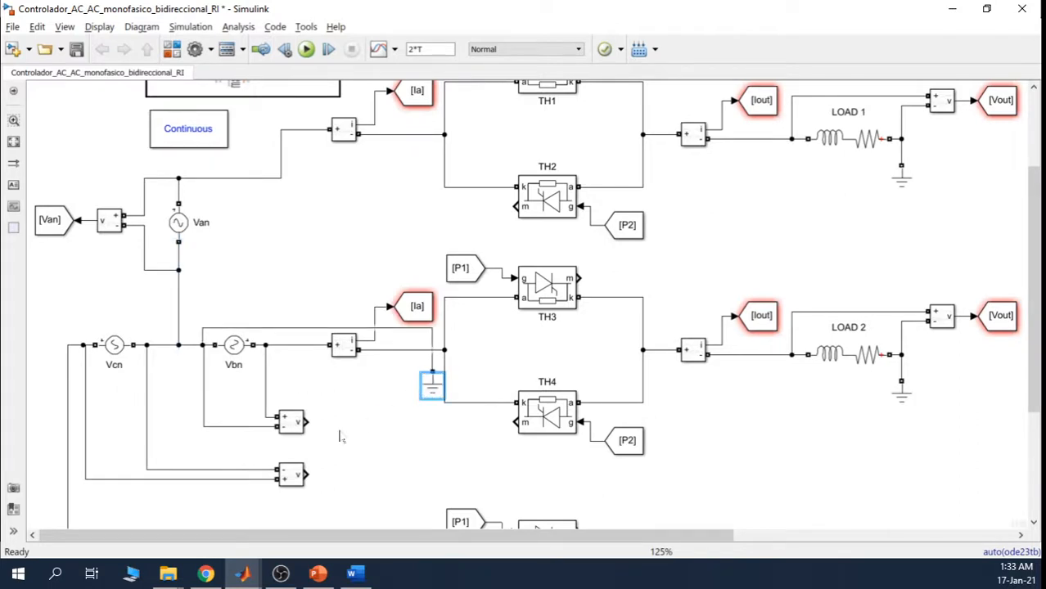
{"action": "key", "text": "ctrl+z"}
{"action": "left_click", "coordinate": [403, 404]}
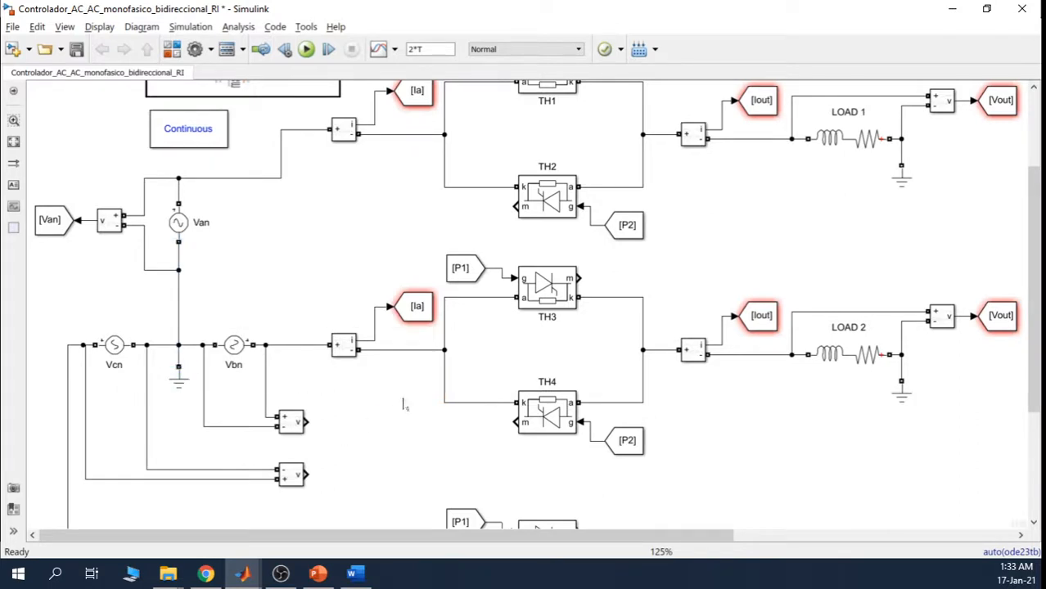
Step: Copy the [Van] Goto block, flip it, and attach one copy to each output of the Vbn and Vcn voltage measurements
{"action": "left_click_drag", "start_coordinate": [1038, 313], "coordinate": [1037, 401]}
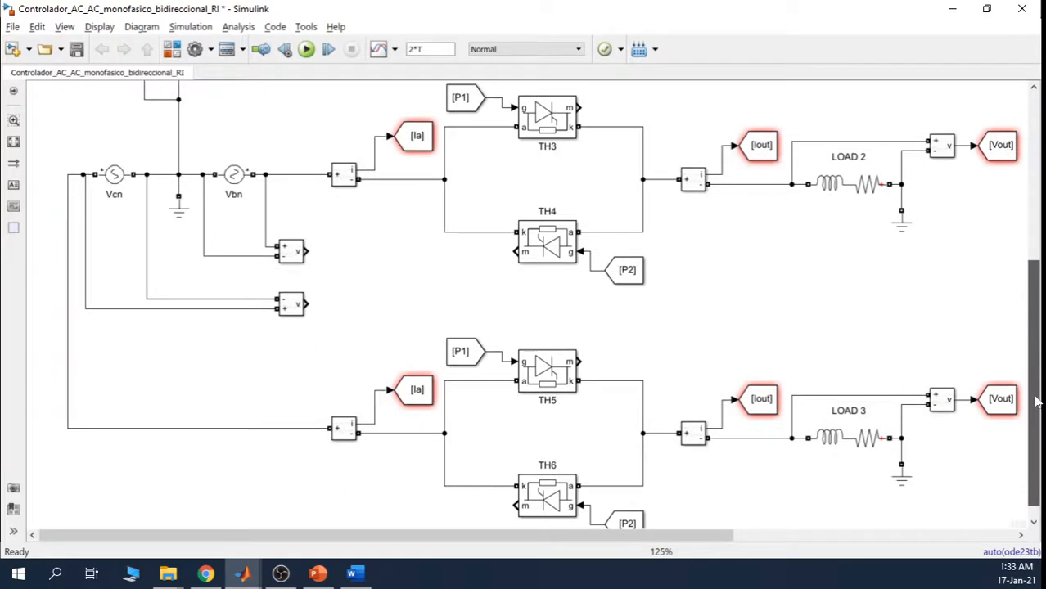
{"action": "left_click_drag", "start_coordinate": [1035, 306], "coordinate": [1030, 248]}
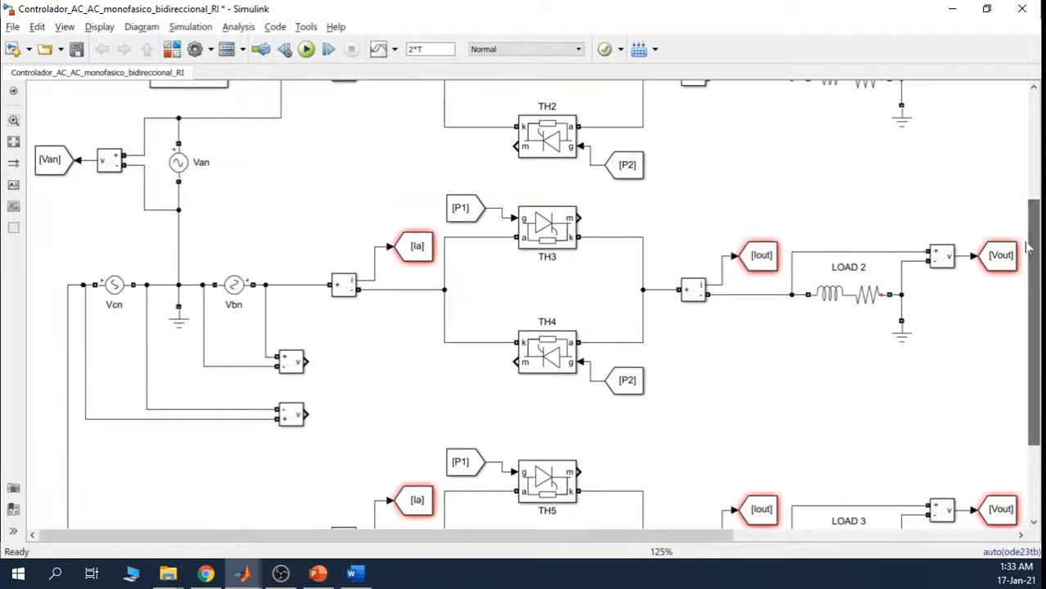
{"action": "left_click", "coordinate": [47, 161]}
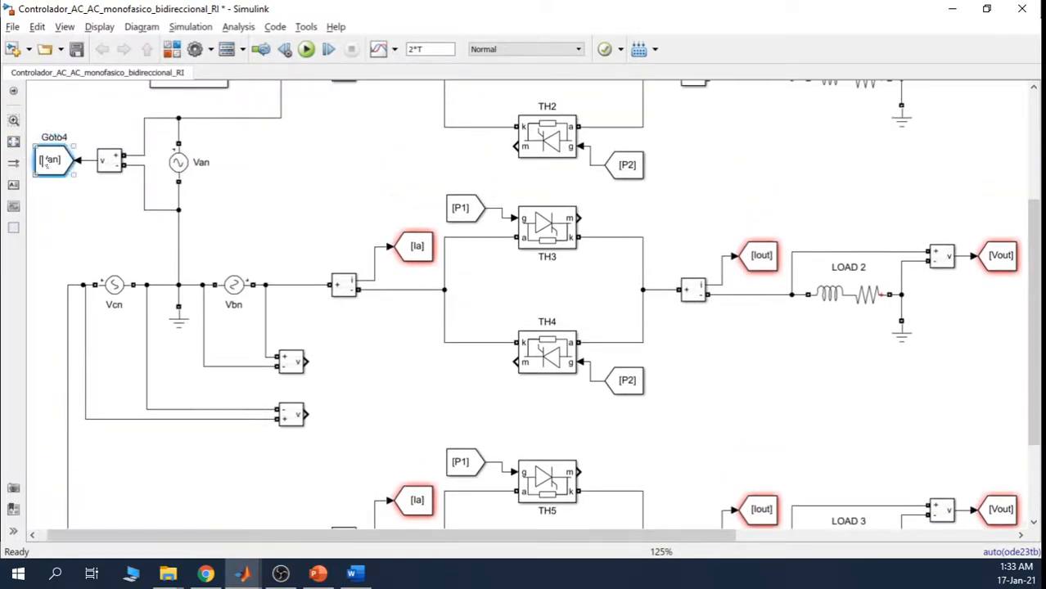
{"action": "left_click_drag", "start_coordinate": [47, 161], "coordinate": [366, 387]}
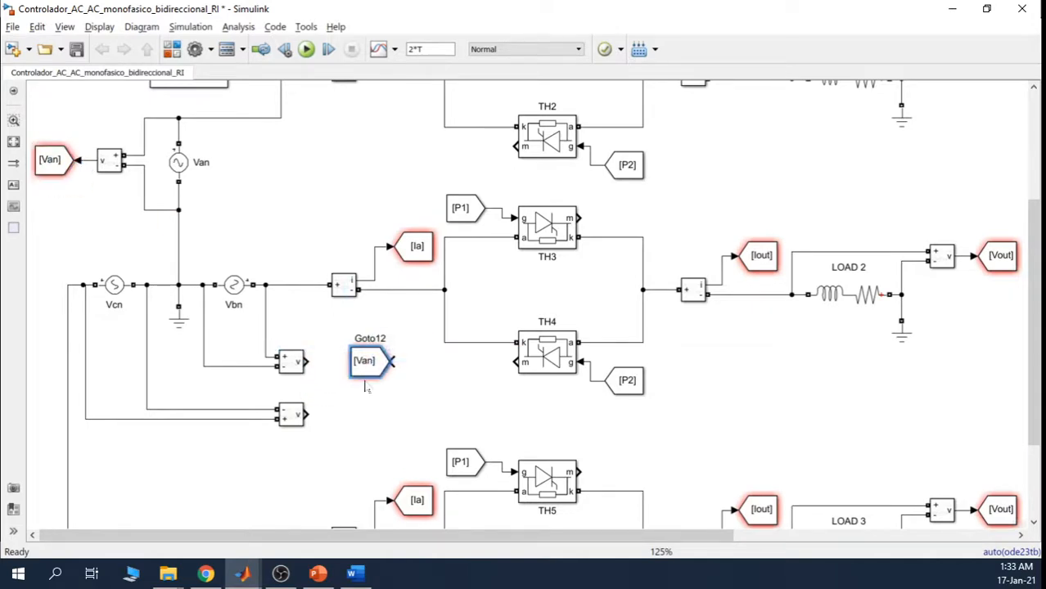
{"action": "left_click_drag", "start_coordinate": [350, 361], "coordinate": [310, 360]}
{"action": "left_click_drag", "start_coordinate": [373, 374], "coordinate": [350, 423]}
{"action": "left_click", "coordinate": [347, 461]}
Step: Set the Goto tag on the Vbn voltage measurement's output to Vbn
{"action": "left_click", "coordinate": [355, 373]}
{"action": "double_click", "coordinate": [350, 362]}
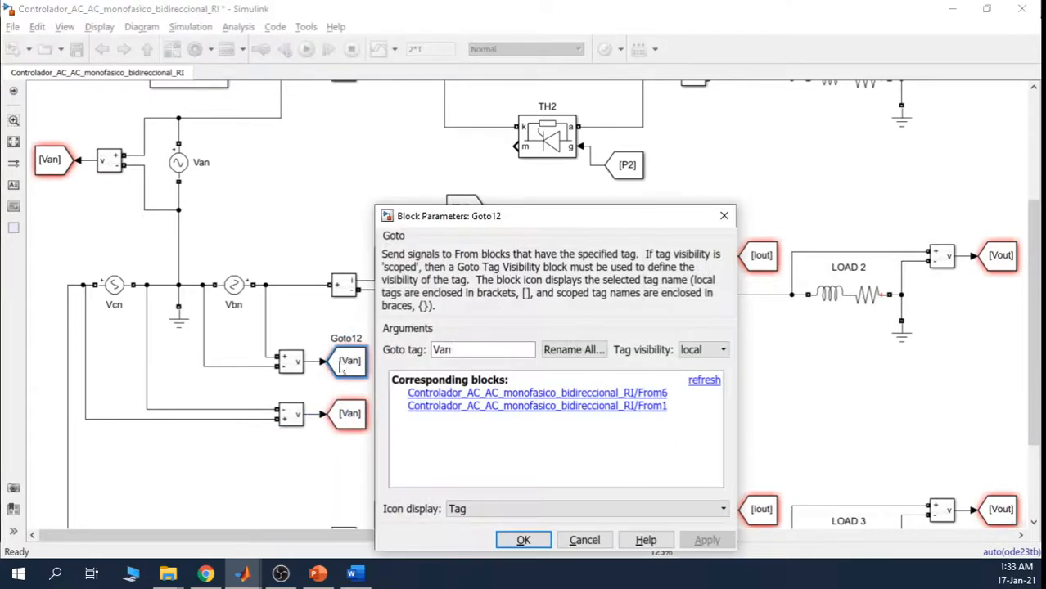
{"action": "left_click_drag", "start_coordinate": [548, 216], "coordinate": [623, 120]}
{"action": "double_click", "coordinate": [532, 255]}
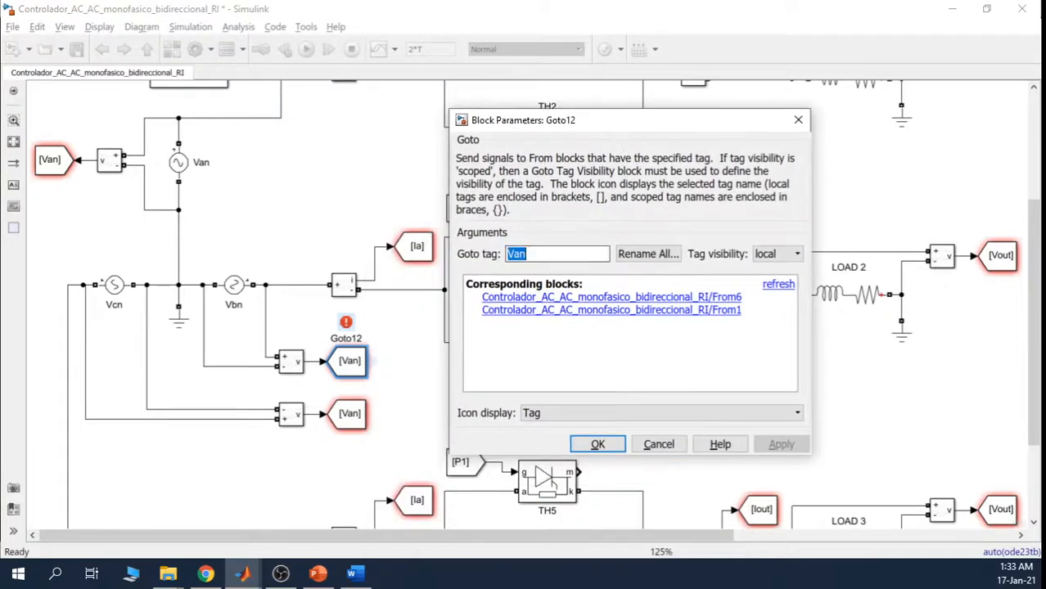
{"action": "left_click", "coordinate": [521, 255]}
{"action": "key", "text": "BackSpace"}
{"action": "type", "text": "b"}
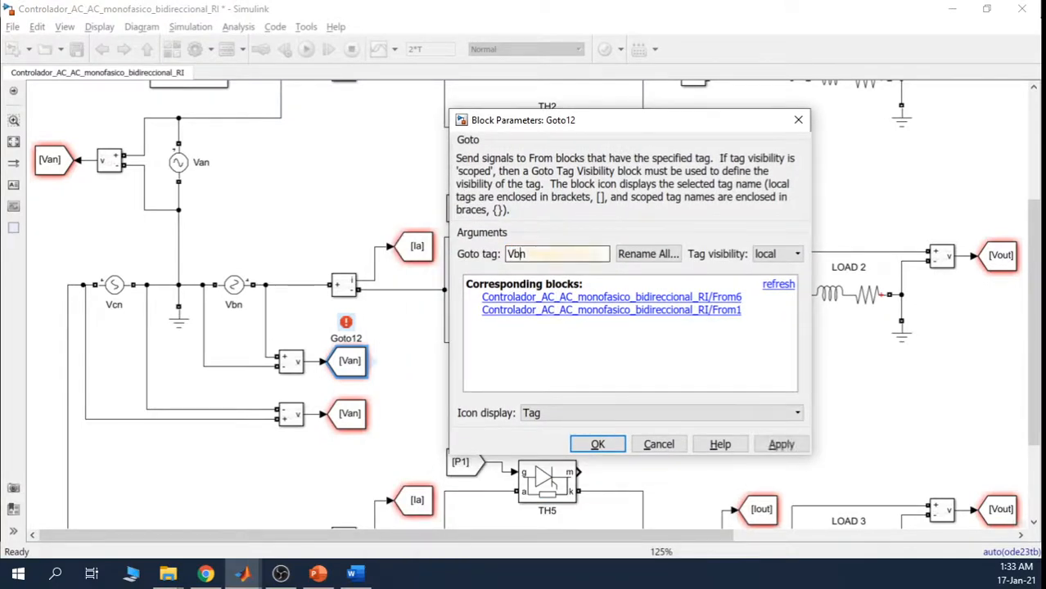
{"action": "left_click", "coordinate": [782, 444]}
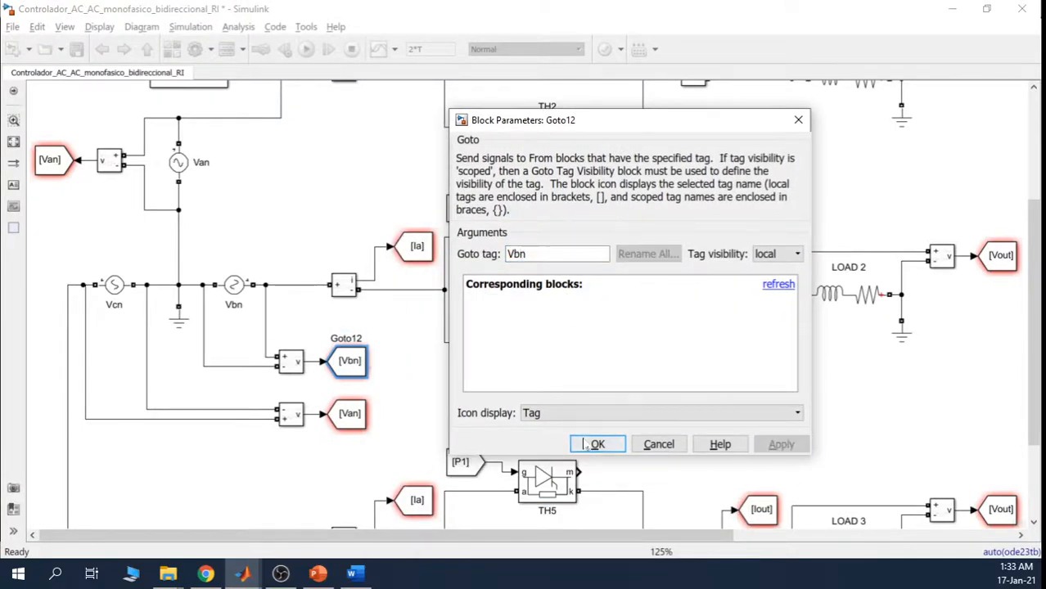
{"action": "left_click", "coordinate": [597, 444]}
Step: Set the Goto tag on the Vcn voltage measurement's output to Vcn
{"action": "double_click", "coordinate": [349, 413]}
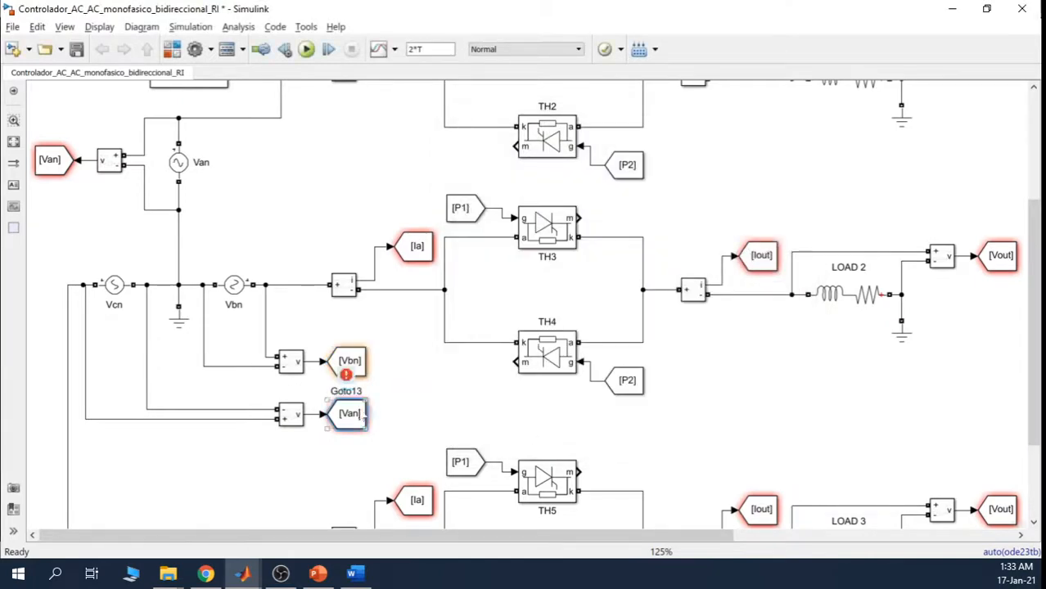
{"action": "left_click", "coordinate": [453, 390]}
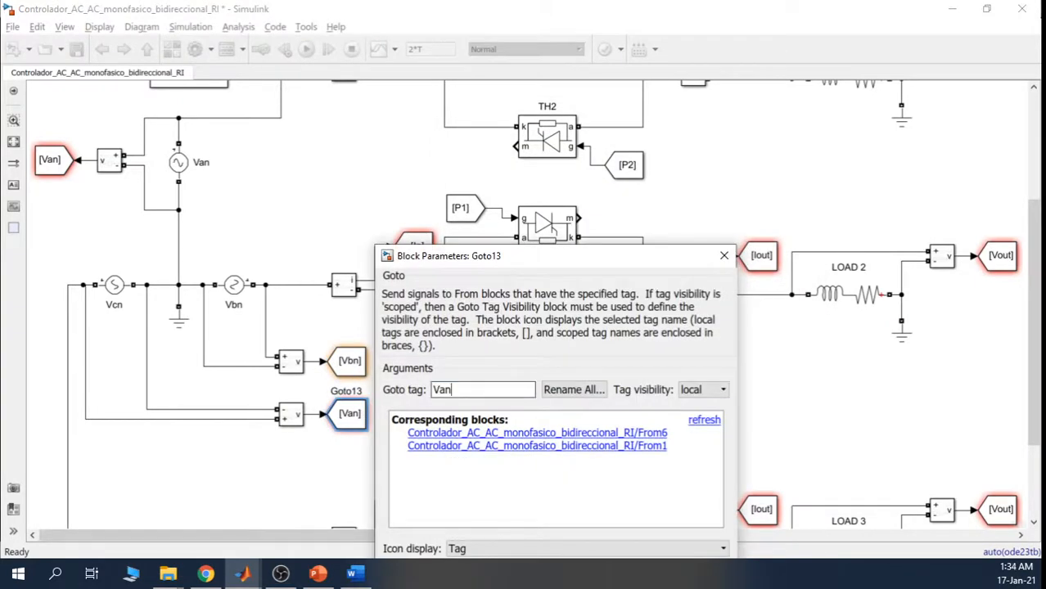
{"action": "key", "text": "BackSpace"}
{"action": "type", "text": "c"}
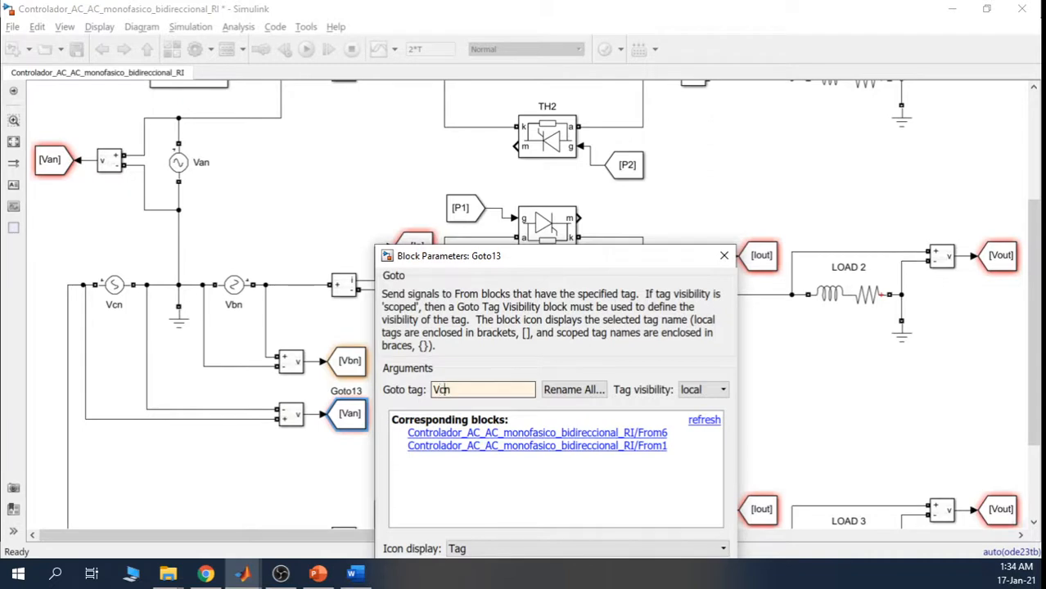
{"action": "left_click_drag", "start_coordinate": [562, 263], "coordinate": [633, 186]}
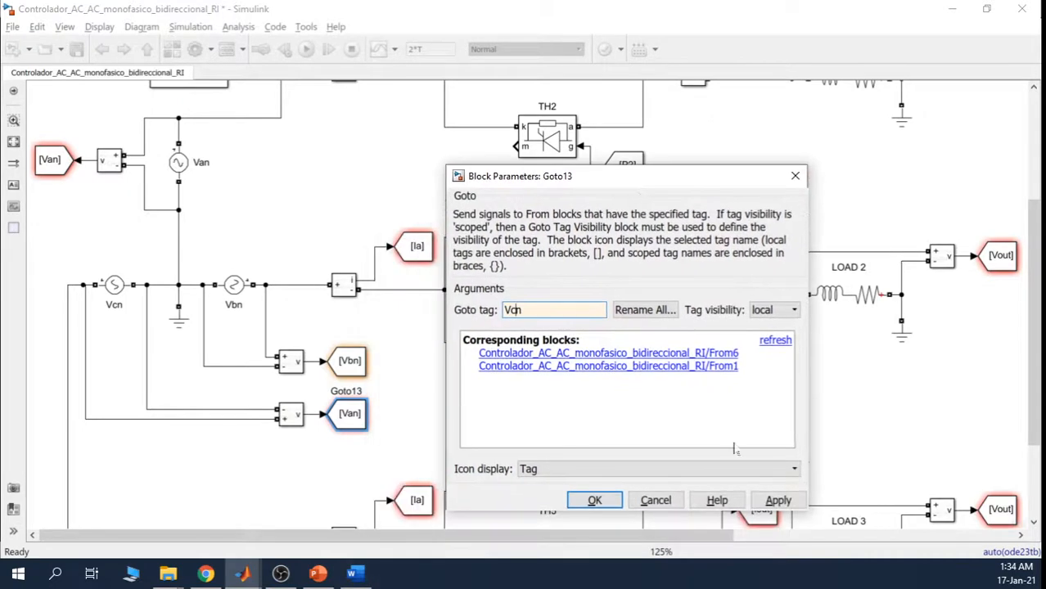
{"action": "left_click", "coordinate": [778, 499]}
{"action": "left_click", "coordinate": [595, 501]}
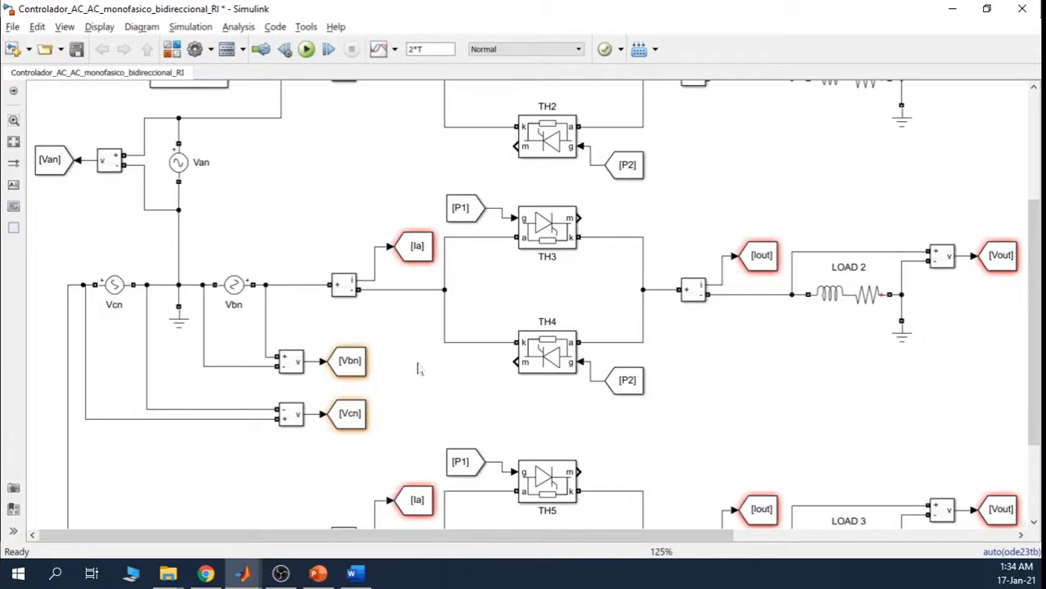
Step: Set the Goto tag of the second phase's source current measurement to Ib
{"action": "left_click_drag", "start_coordinate": [1038, 297], "coordinate": [1037, 242]}
{"action": "double_click", "coordinate": [413, 360]}
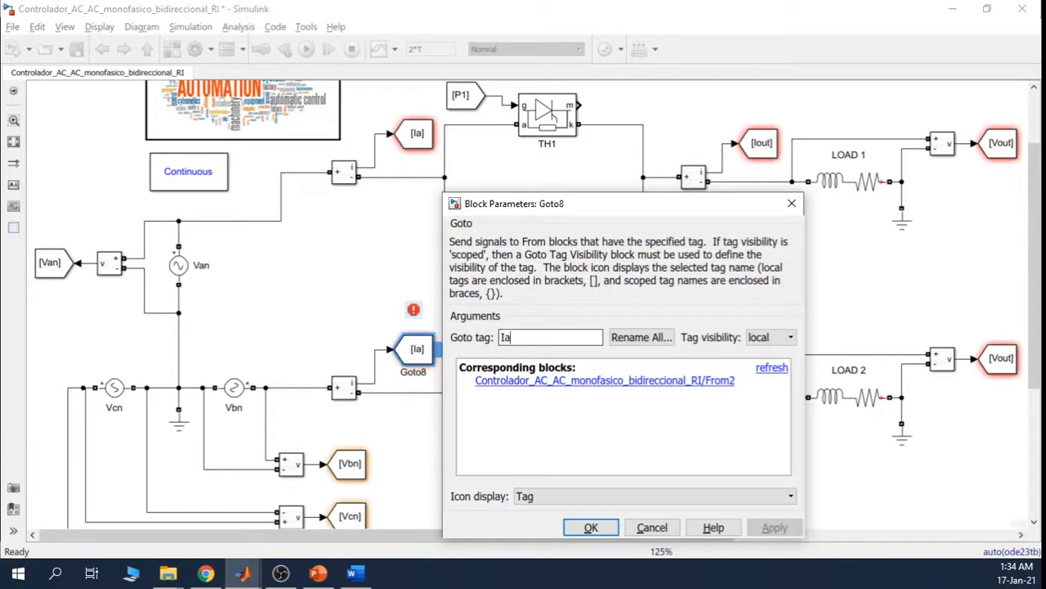
{"action": "key", "text": "BackSpace"}
{"action": "type", "text": "b"}
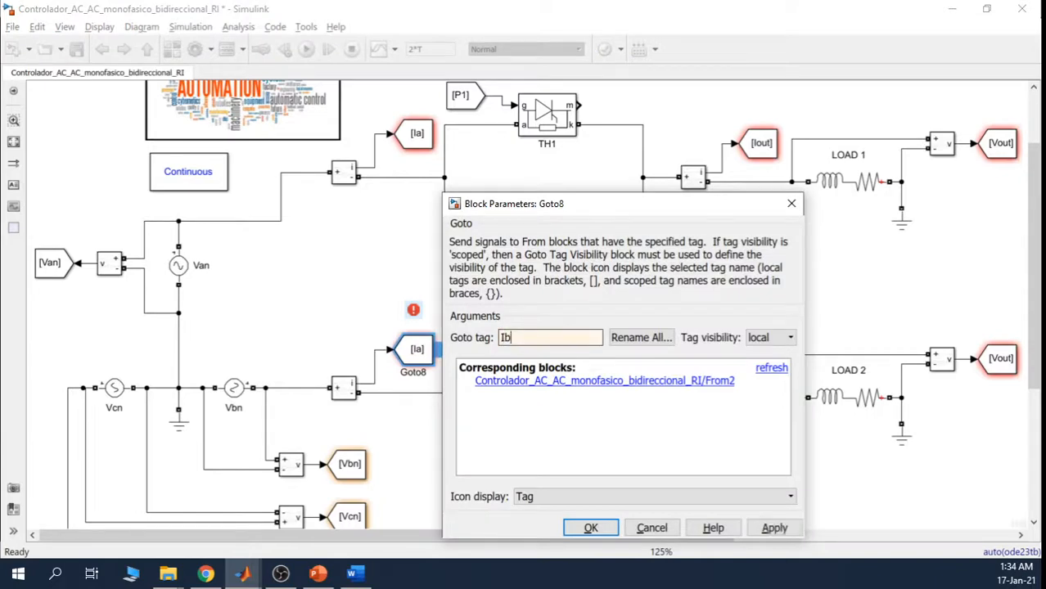
{"action": "left_click", "coordinate": [774, 528]}
{"action": "left_click", "coordinate": [610, 528]}
{"action": "left_click", "coordinate": [723, 485]}
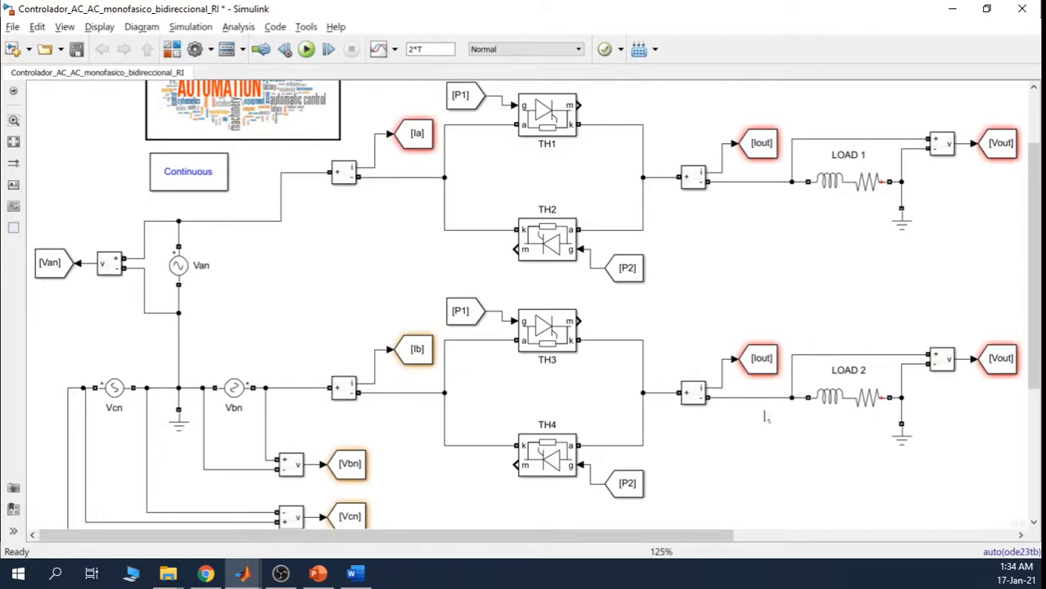
Step: Switch to the PowerPoint presentation to check the phase names in the three-phase controller circuit, and return to the Simulink model
{"action": "key", "text": "alt+Tab"}
{"action": "key", "text": "Right"}
{"action": "key", "text": "Right"}
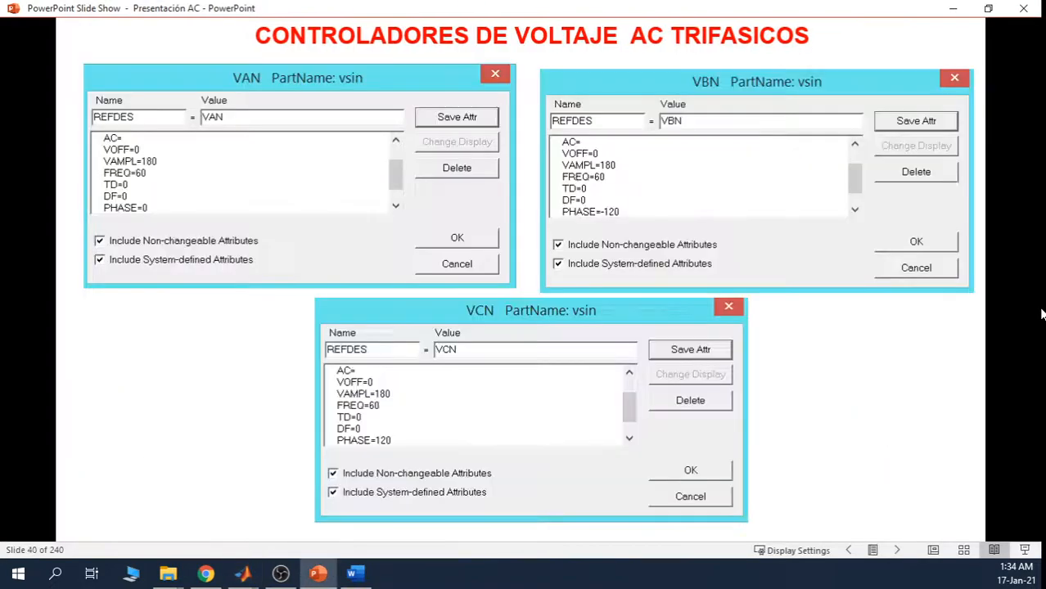
{"action": "key", "text": "Right"}
{"action": "key", "text": "Left"}
{"action": "key", "text": "Left"}
{"action": "key", "text": "Left"}
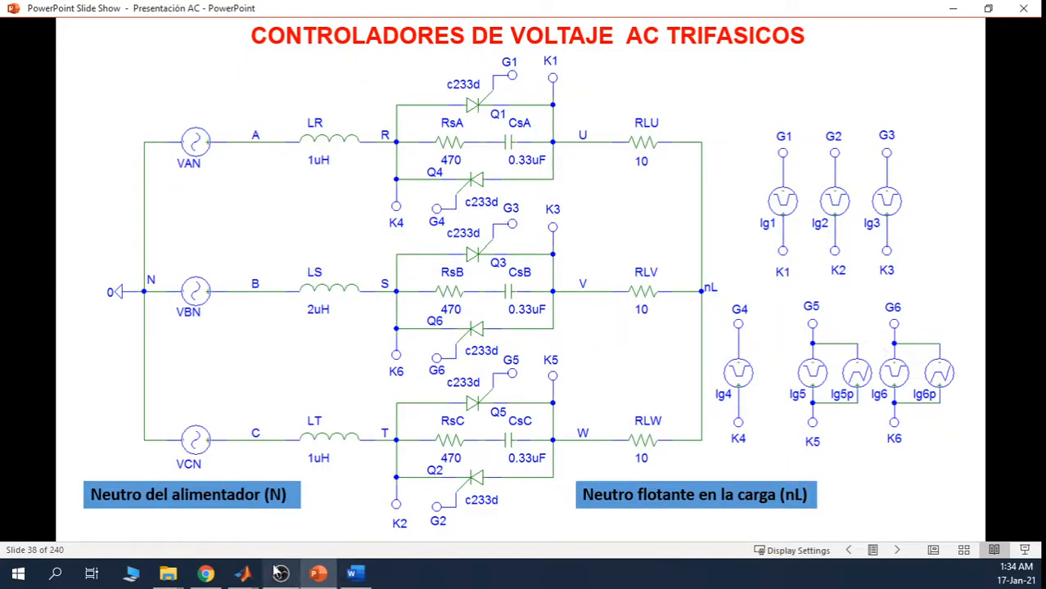
{"action": "left_click", "coordinate": [243, 572]}
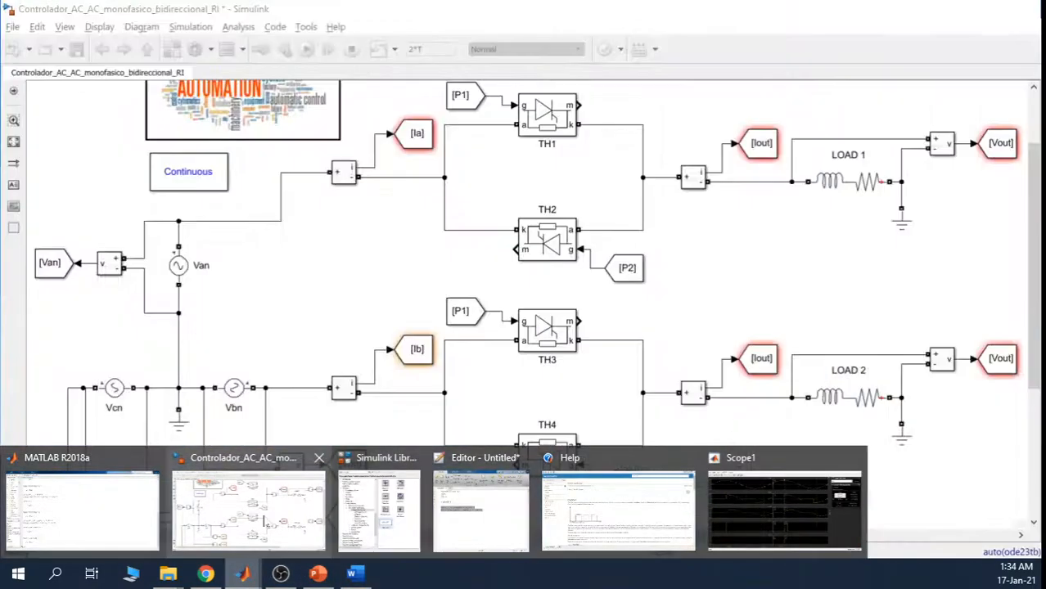
{"action": "left_click", "coordinate": [262, 517]}
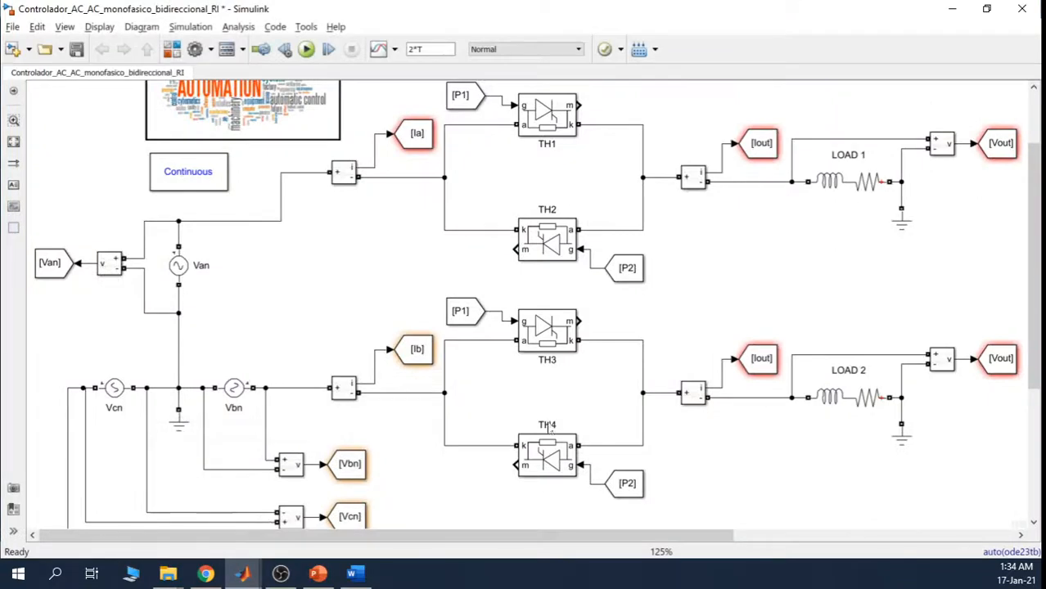
Step: Set the Goto tag of LOAD 1's current measurement to Iu
{"action": "left_click", "coordinate": [761, 144]}
{"action": "double_click", "coordinate": [761, 144]}
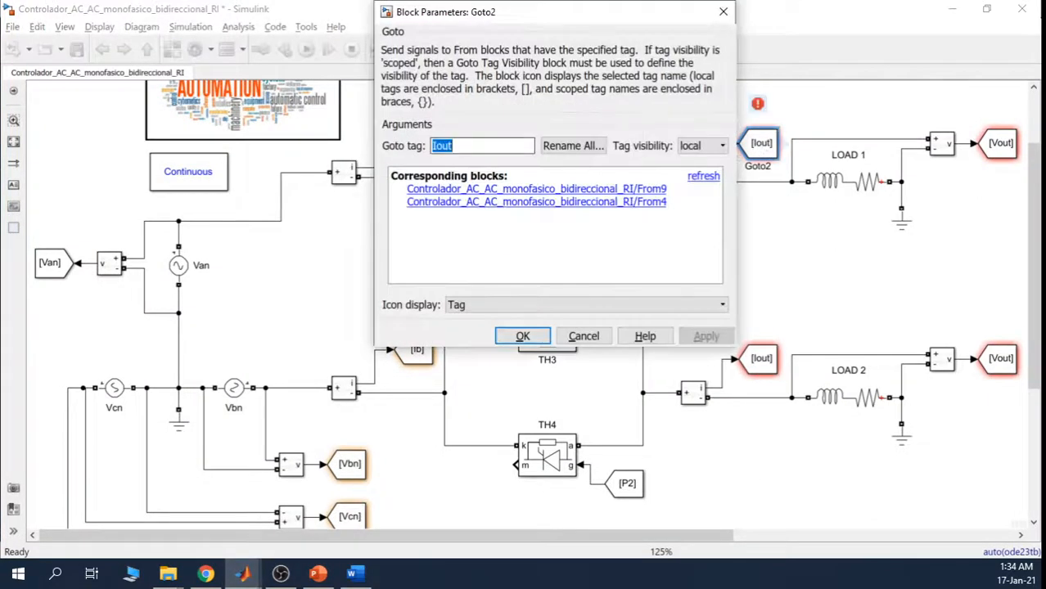
{"action": "key", "text": "End"}
{"action": "key", "text": "BackSpace"}
{"action": "key", "text": "BackSpace"}
{"action": "key", "text": "BackSpace"}
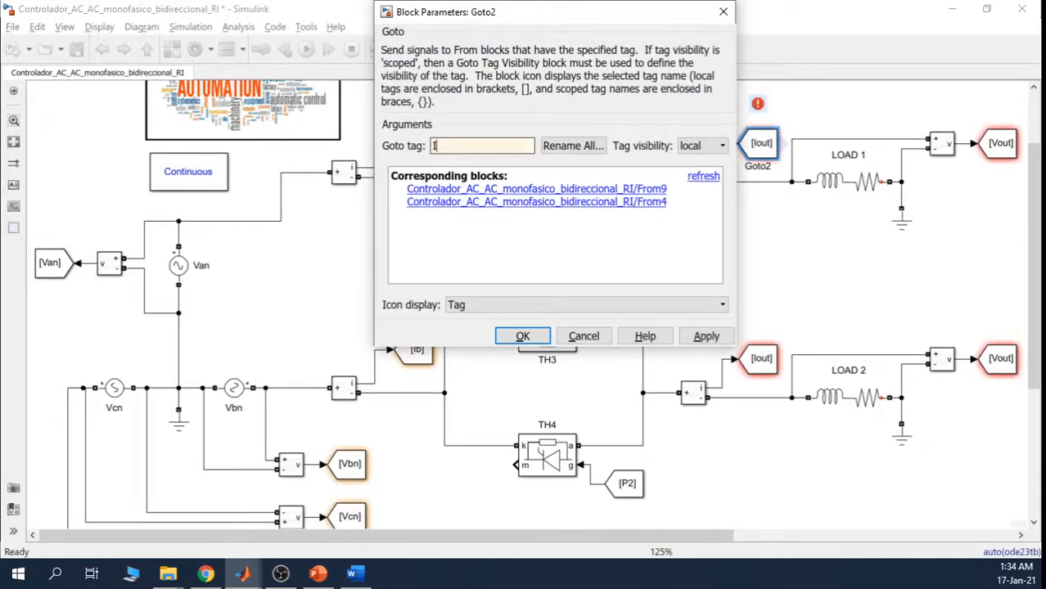
{"action": "key", "text": "BackSpace"}
{"action": "left_click", "coordinate": [706, 336]}
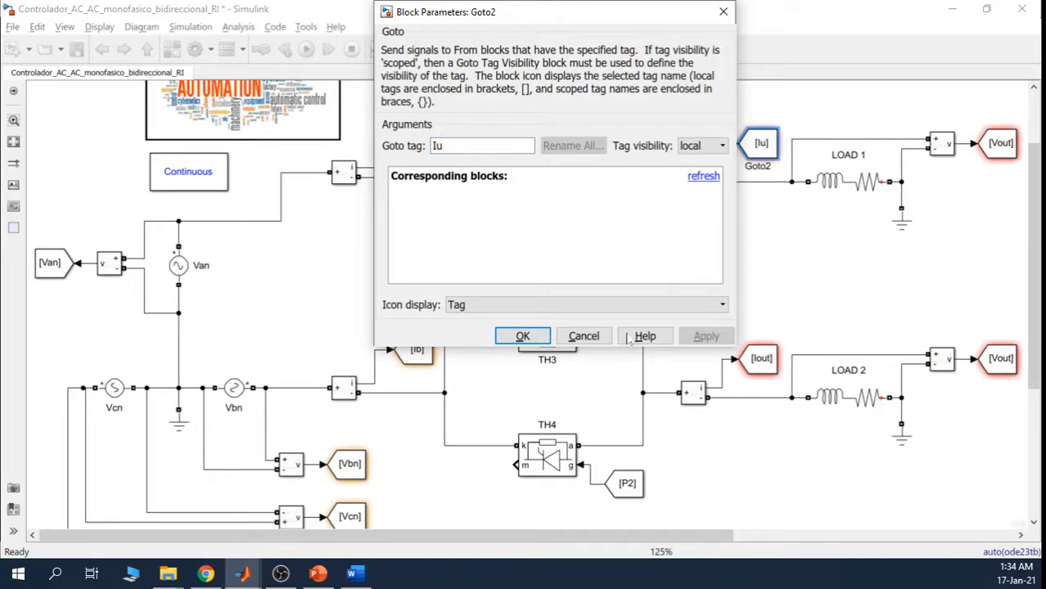
{"action": "left_click", "coordinate": [522, 337]}
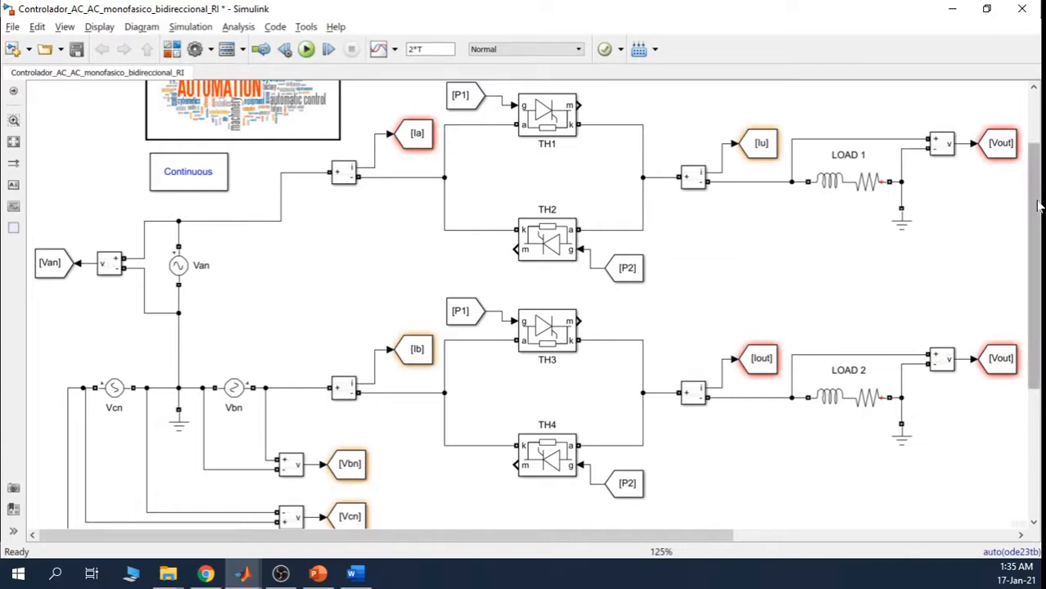
Step: Add a bold text annotation "U" at font size 26 beside the output node of the TH1/TH2 thyristor branch
{"action": "left_click_drag", "start_coordinate": [1040, 205], "coordinate": [1039, 194]}
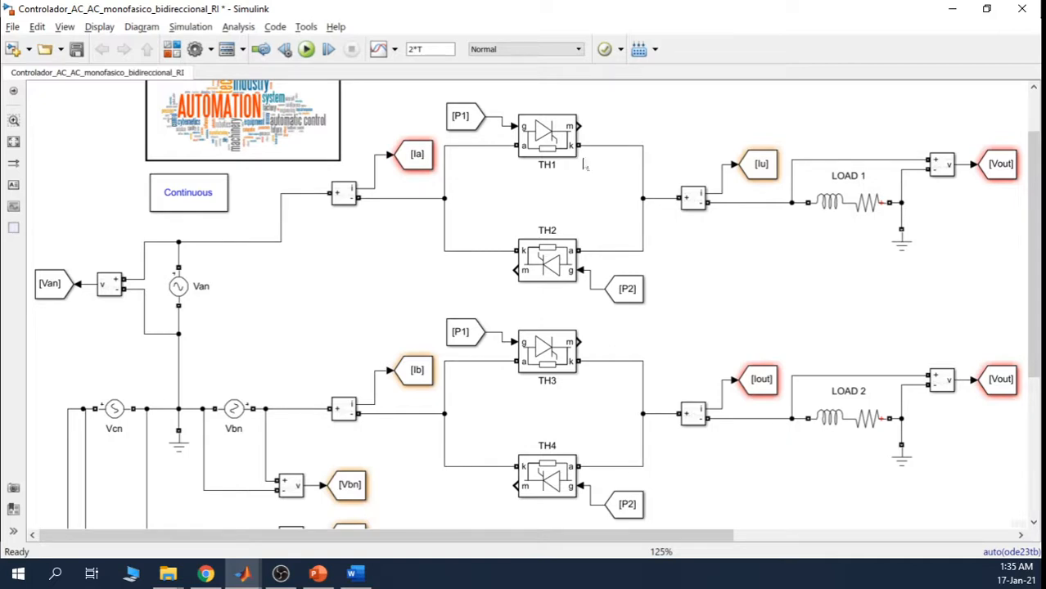
{"action": "left_click", "coordinate": [13, 187]}
{"action": "left_click", "coordinate": [656, 175]}
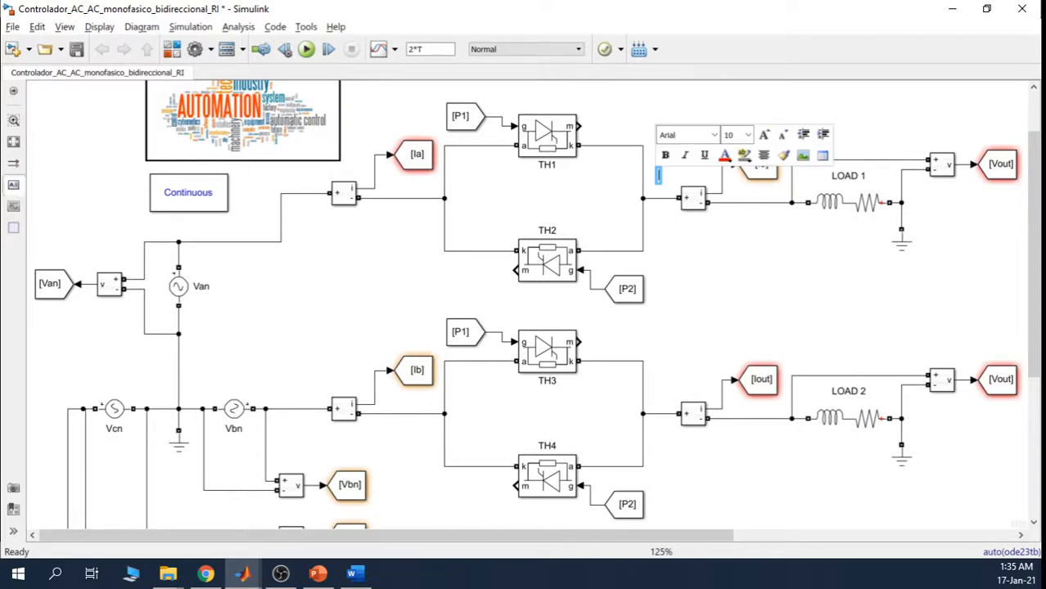
{"action": "type", "text": "U"}
{"action": "left_click", "coordinate": [665, 154]}
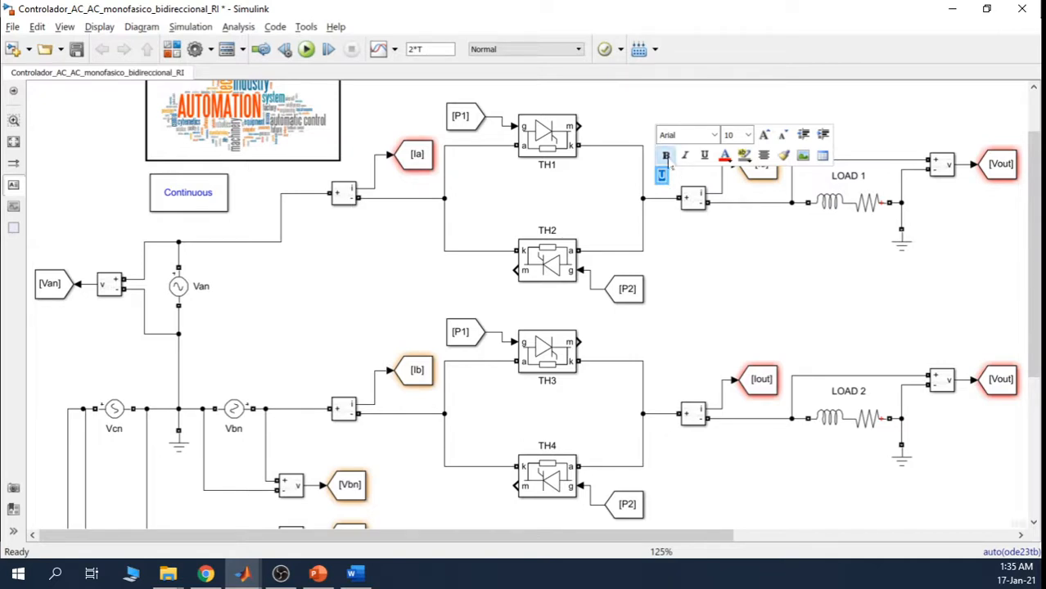
{"action": "left_click", "coordinate": [763, 136]}
{"action": "left_click", "coordinate": [764, 136]}
{"action": "left_click", "coordinate": [764, 136]}
{"action": "left_click", "coordinate": [764, 136]}
{"action": "left_click", "coordinate": [764, 136]}
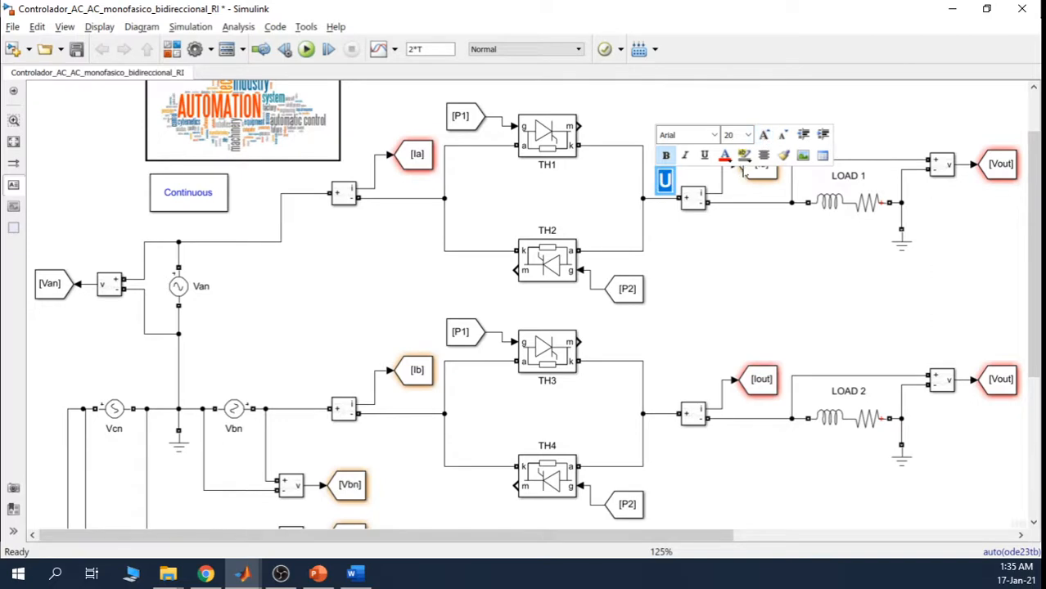
{"action": "left_click", "coordinate": [764, 136]}
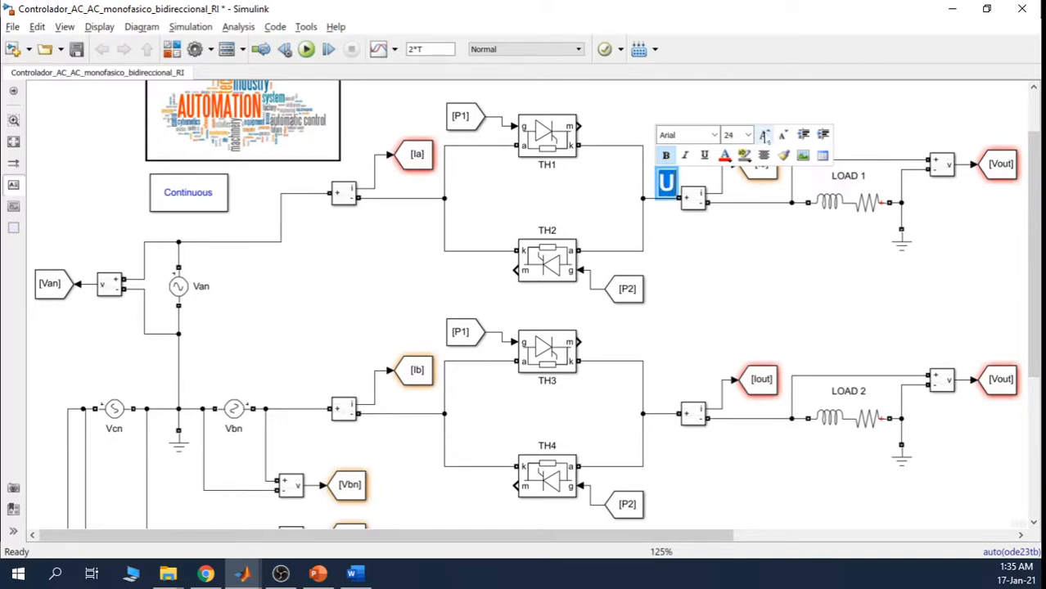
Step: Move the U annotation just above the first phase's output wire and color its text red
{"action": "left_click", "coordinate": [706, 304]}
{"action": "left_click", "coordinate": [669, 188]}
{"action": "left_click_drag", "start_coordinate": [671, 196], "coordinate": [661, 190]}
{"action": "double_click", "coordinate": [662, 188]}
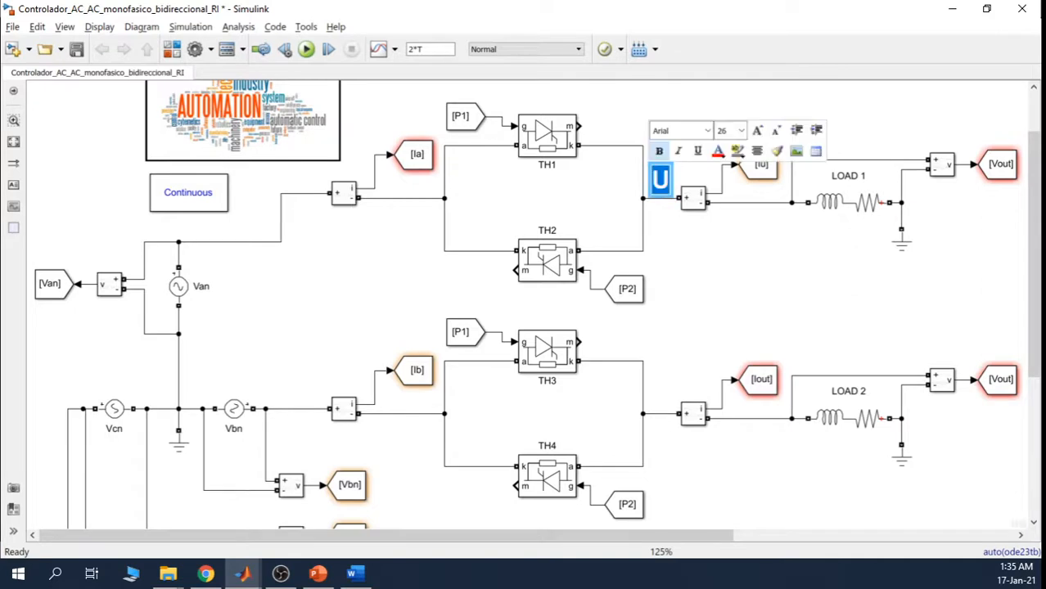
{"action": "left_click", "coordinate": [719, 153]}
{"action": "left_click", "coordinate": [724, 205]}
{"action": "left_click", "coordinate": [705, 301]}
Step: Duplicate the red U label and place the copy above the output wire of the TH3/TH4 branch
{"action": "left_click", "coordinate": [665, 188]}
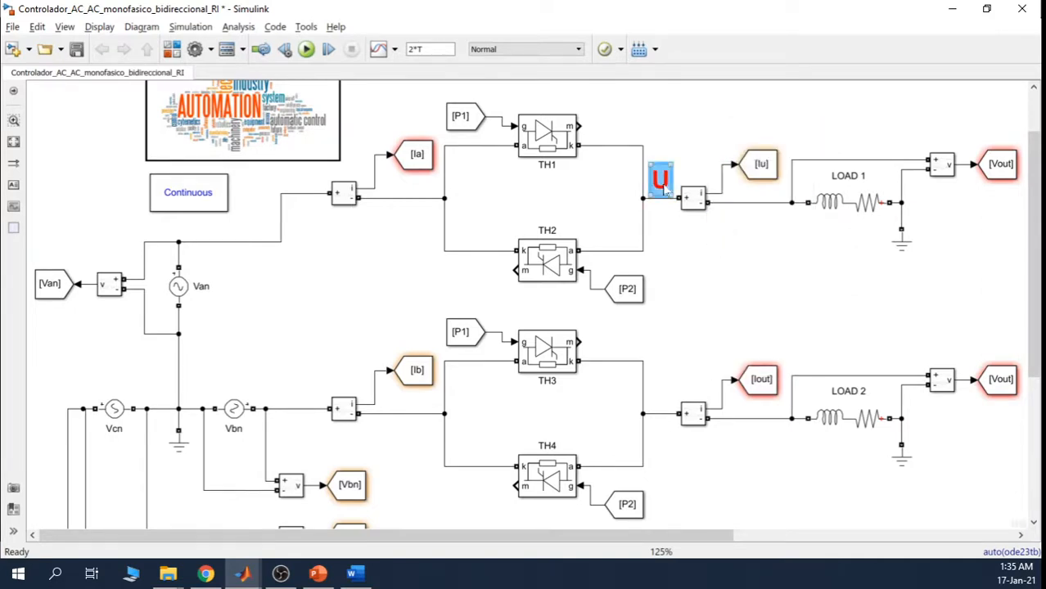
{"action": "key", "text": "ctrl+v"}
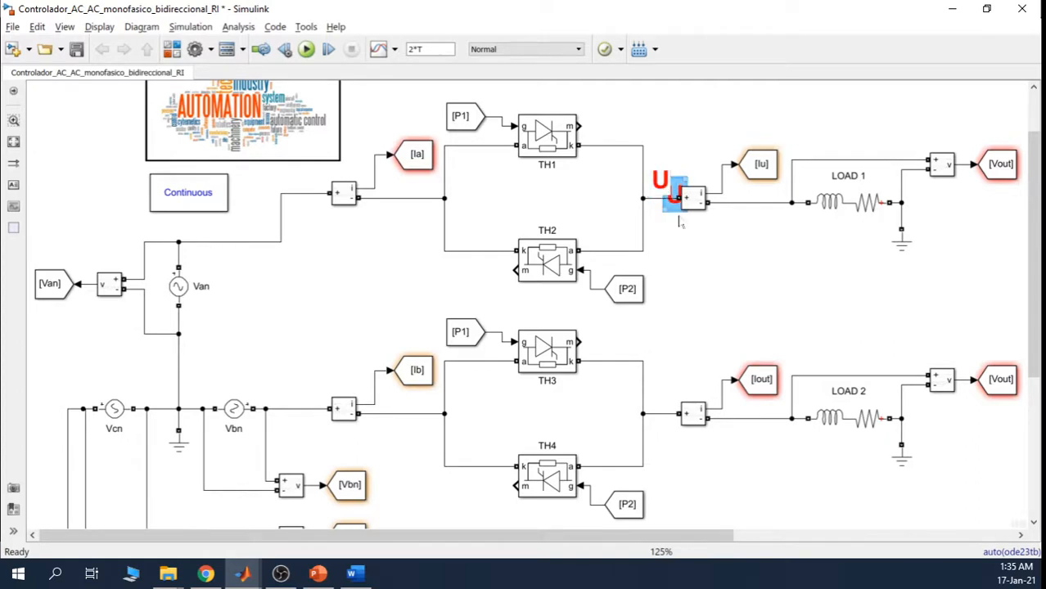
{"action": "key", "text": "Down"}
{"action": "key", "text": "Down"}
{"action": "key", "text": "Down"}
{"action": "key", "text": "Down"}
{"action": "key", "text": "Down"}
{"action": "key", "text": "Down"}
{"action": "key", "text": "Down"}
{"action": "key", "text": "Down"}
{"action": "key", "text": "Down"}
{"action": "key", "text": "Down"}
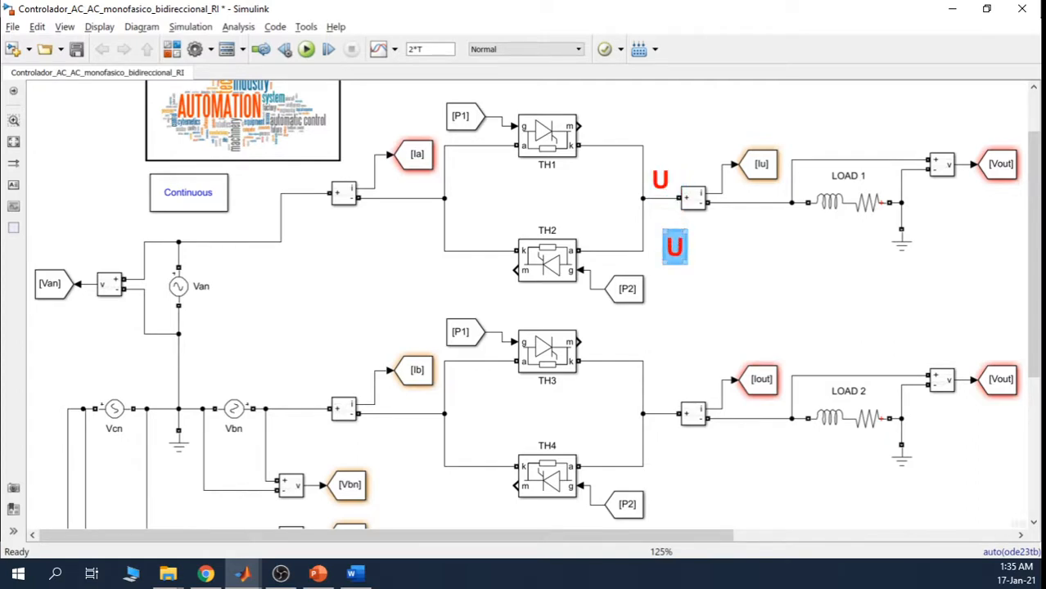
{"action": "left_click_drag", "start_coordinate": [683, 260], "coordinate": [670, 412]}
Step: Change the second phase's output label to V, keeping the bold red size 26 formatting
{"action": "double_click", "coordinate": [663, 401]}
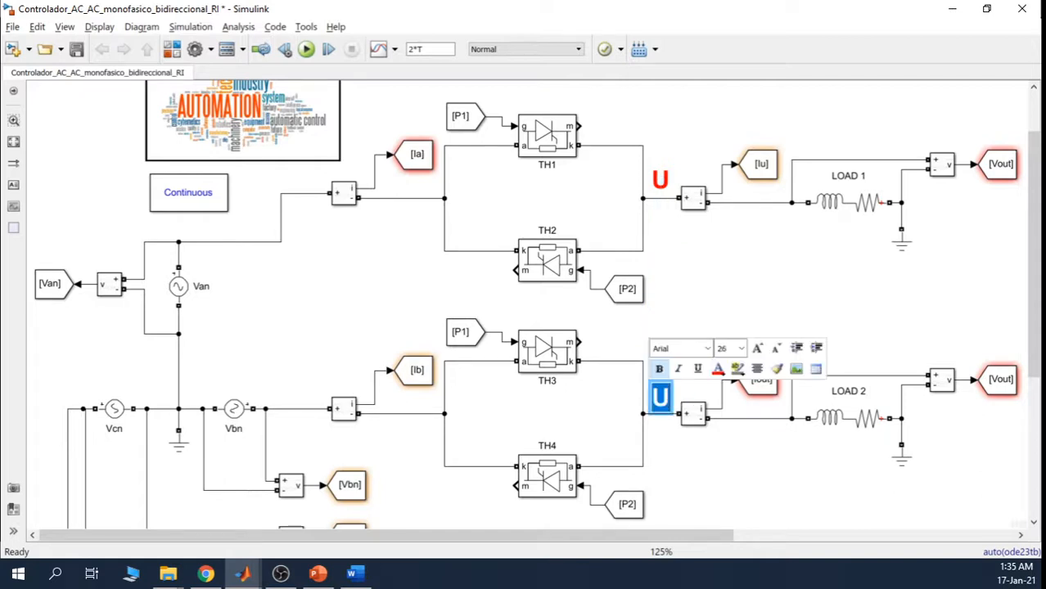
{"action": "type", "text": "V"}
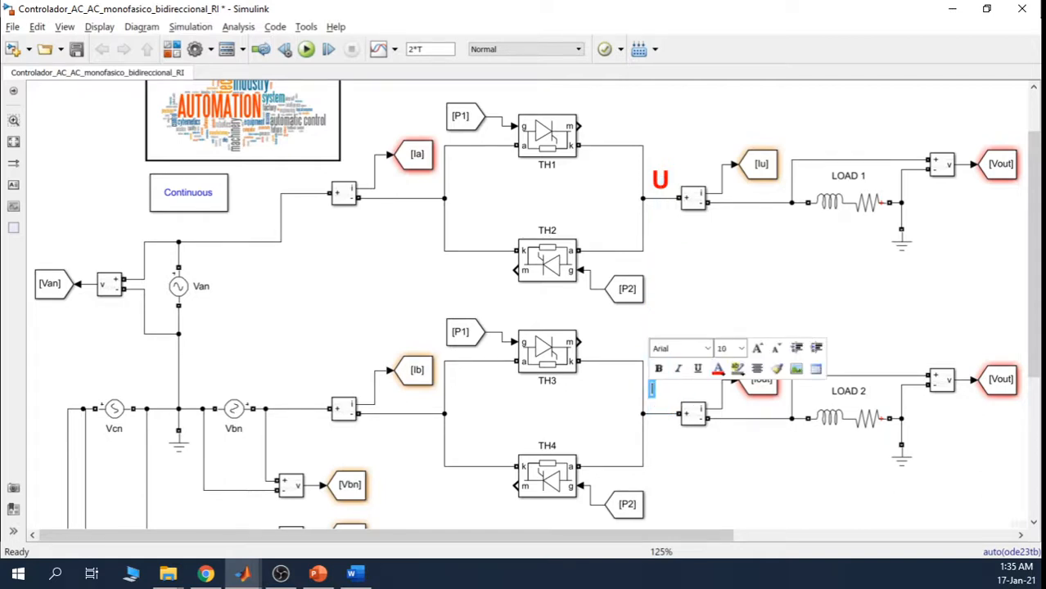
{"action": "key", "text": "ctrl+z"}
{"action": "key", "text": "ctrl+z"}
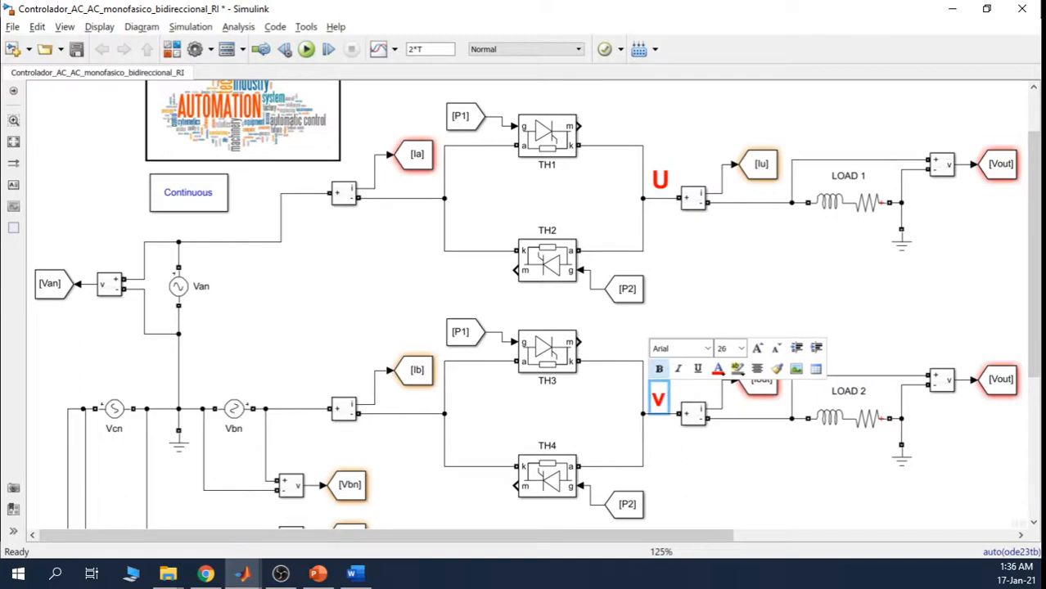
{"action": "type", "text": "V"}
{"action": "key", "text": "BackSpace"}
{"action": "left_click", "coordinate": [702, 294]}
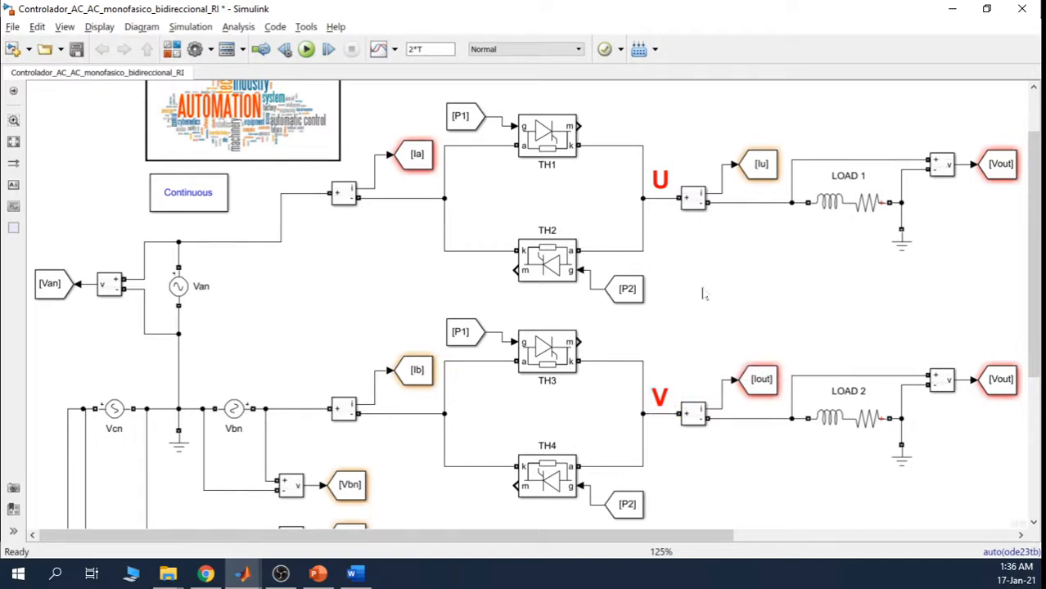
Step: Paste another copy of the red U label above the TH5/TH6 branch's output wire and change its text to W
{"action": "key", "text": "ctrl+v"}
{"action": "left_click_drag", "start_coordinate": [1037, 332], "coordinate": [1042, 397]}
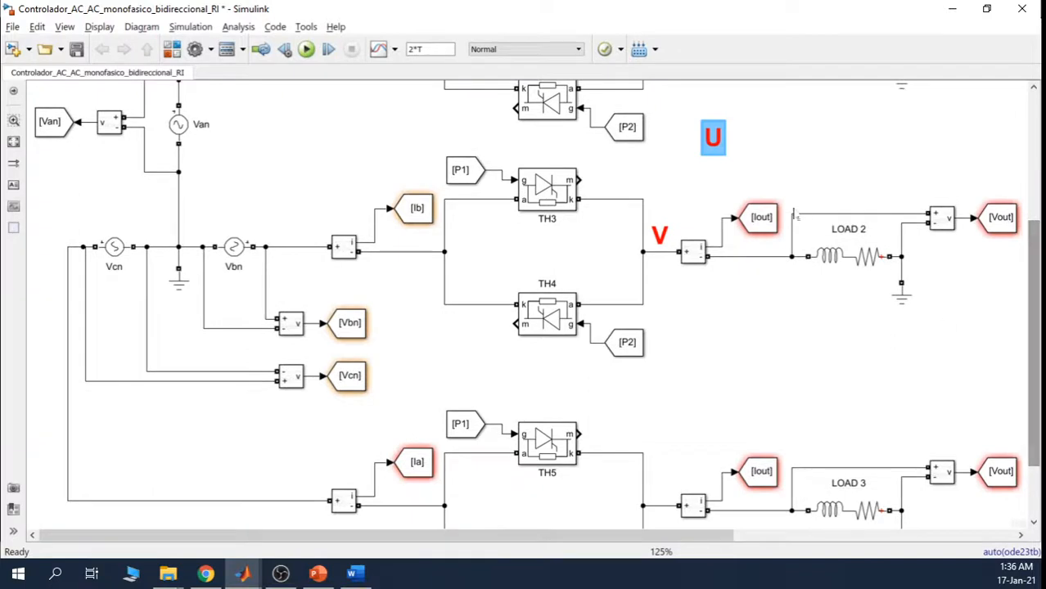
{"action": "left_click_drag", "start_coordinate": [708, 139], "coordinate": [661, 494]}
{"action": "double_click", "coordinate": [661, 491]}
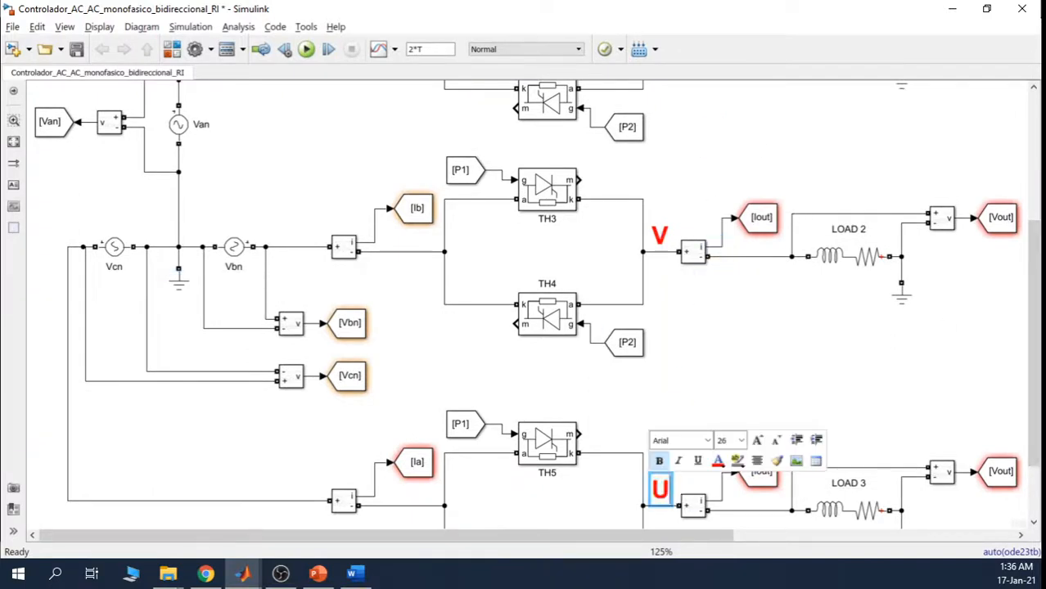
{"action": "type", "text": "W"}
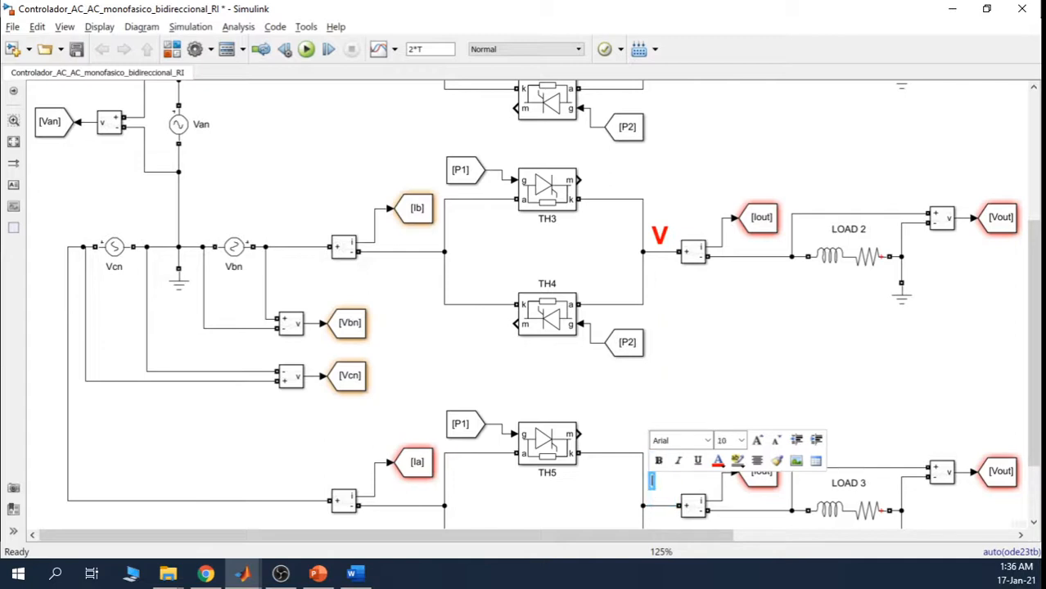
{"action": "key", "text": "ctrl+z"}
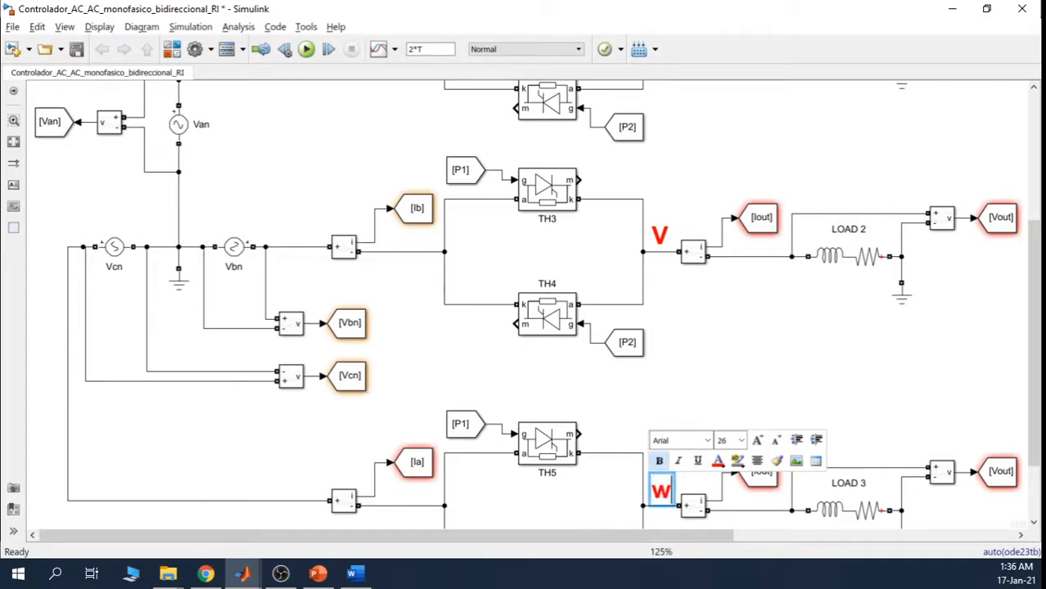
{"action": "type", "text": "w"}
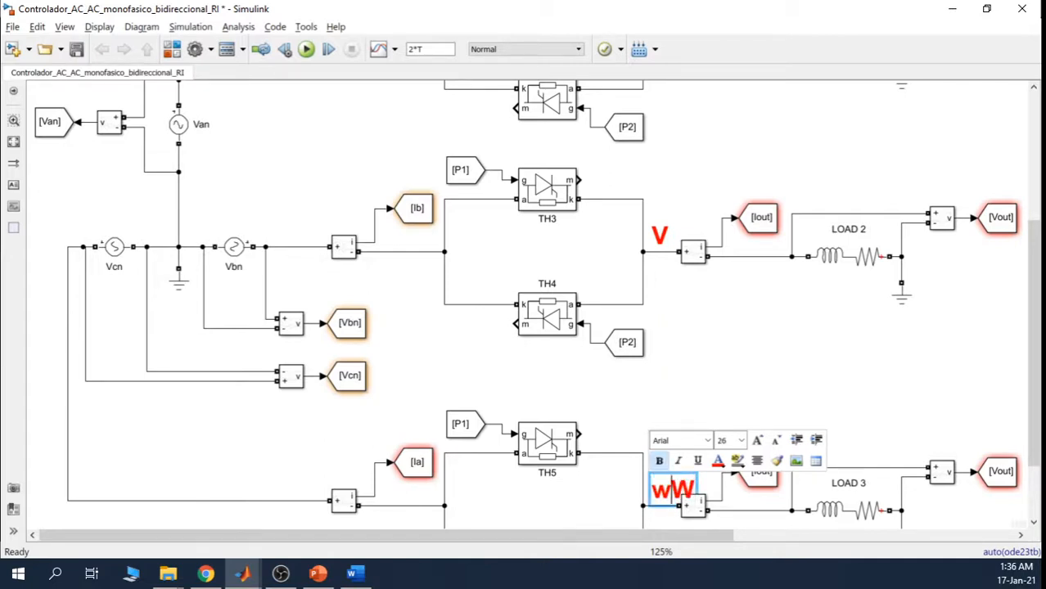
{"action": "key", "text": "BackSpace"}
{"action": "left_click", "coordinate": [739, 385]}
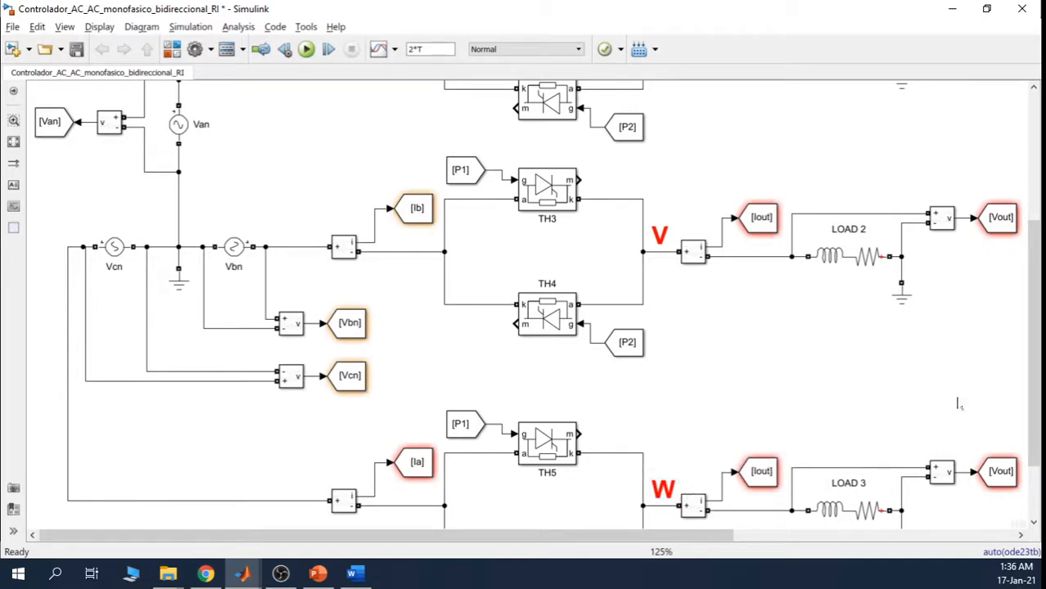
Step: Set the Goto tag of LOAD 2's current measurement to Iv
{"action": "left_click_drag", "start_coordinate": [1038, 375], "coordinate": [1038, 303]}
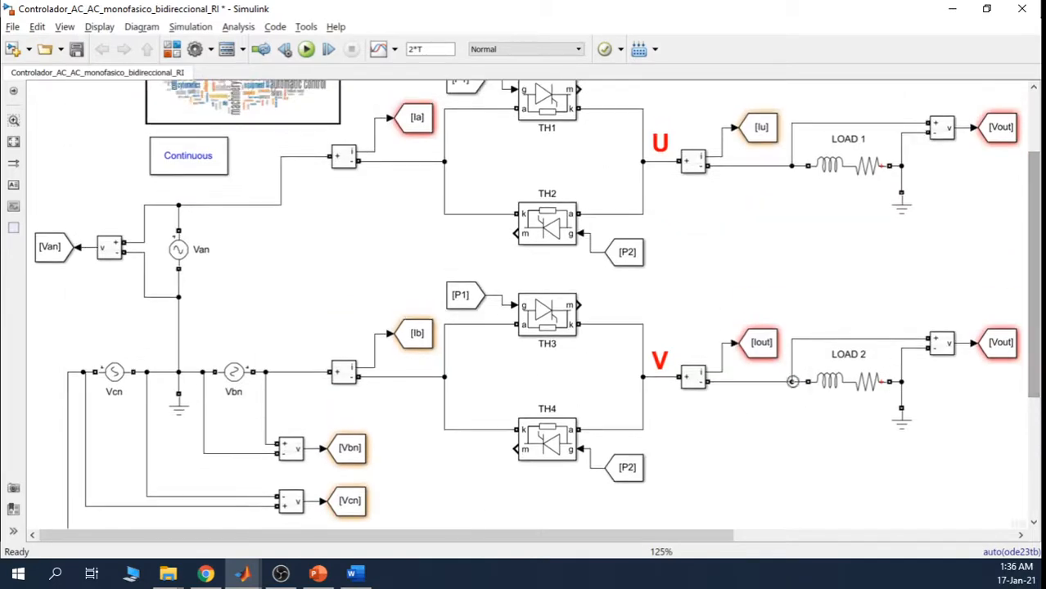
{"action": "double_click", "coordinate": [757, 342]}
{"action": "double_click", "coordinate": [442, 331]}
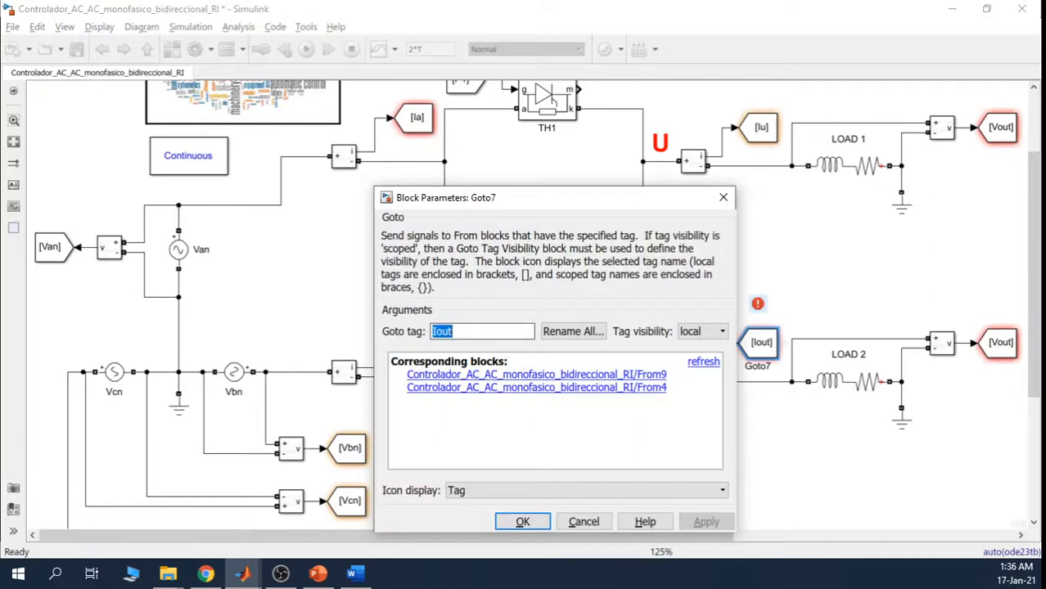
{"action": "left_click", "coordinate": [452, 330]}
{"action": "key", "text": "BackSpace"}
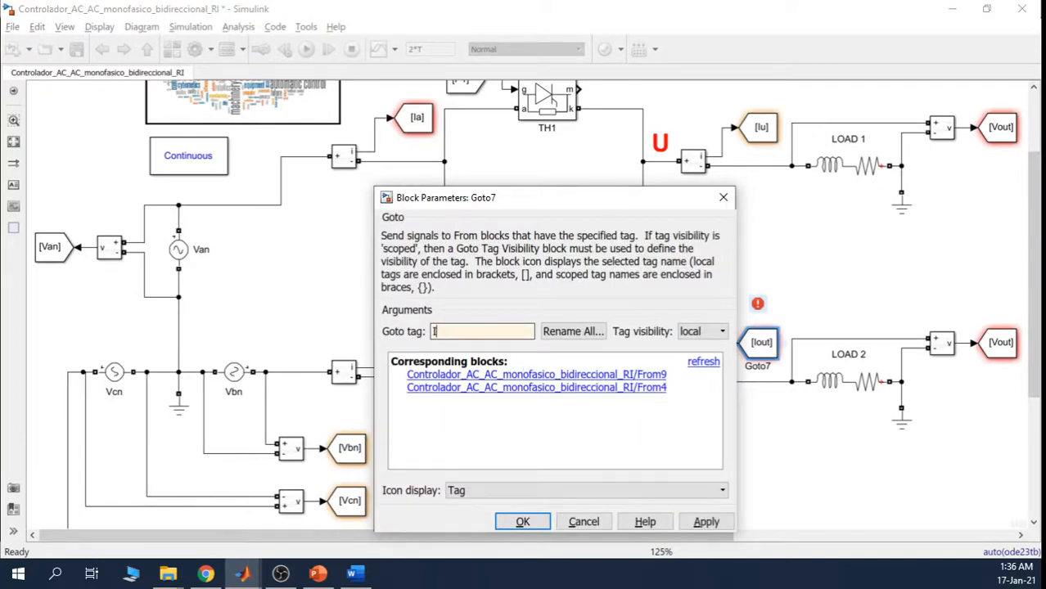
{"action": "left_click", "coordinate": [694, 524]}
{"action": "left_click", "coordinate": [528, 524]}
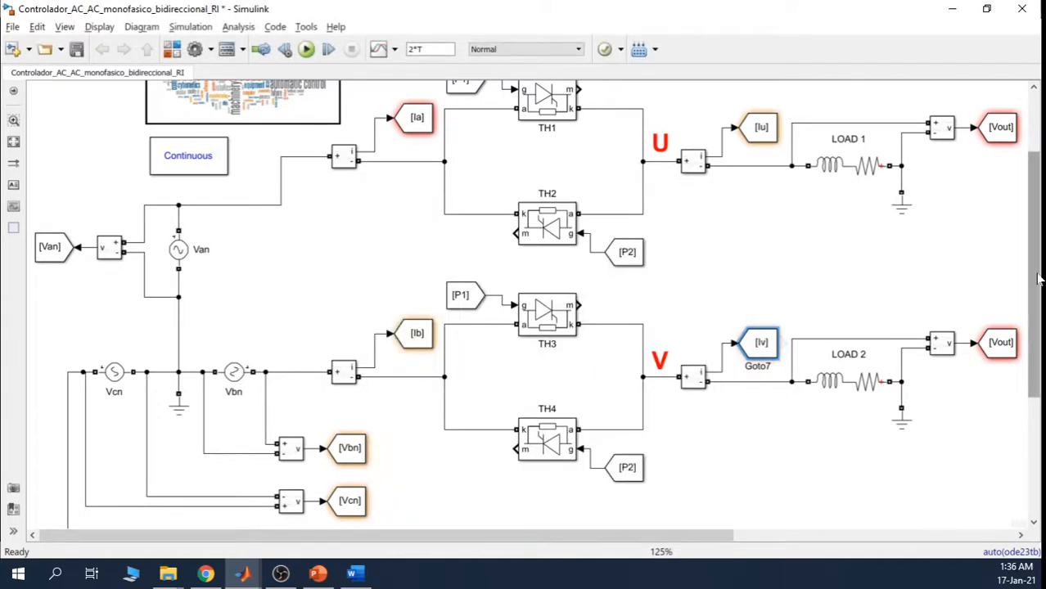
Step: Set the Goto tag of LOAD 3's current measurement to Iw
{"action": "scroll", "coordinate": [988, 379], "scroll_direction": "down", "scroll_amount": 5}
{"action": "double_click", "coordinate": [766, 431]}
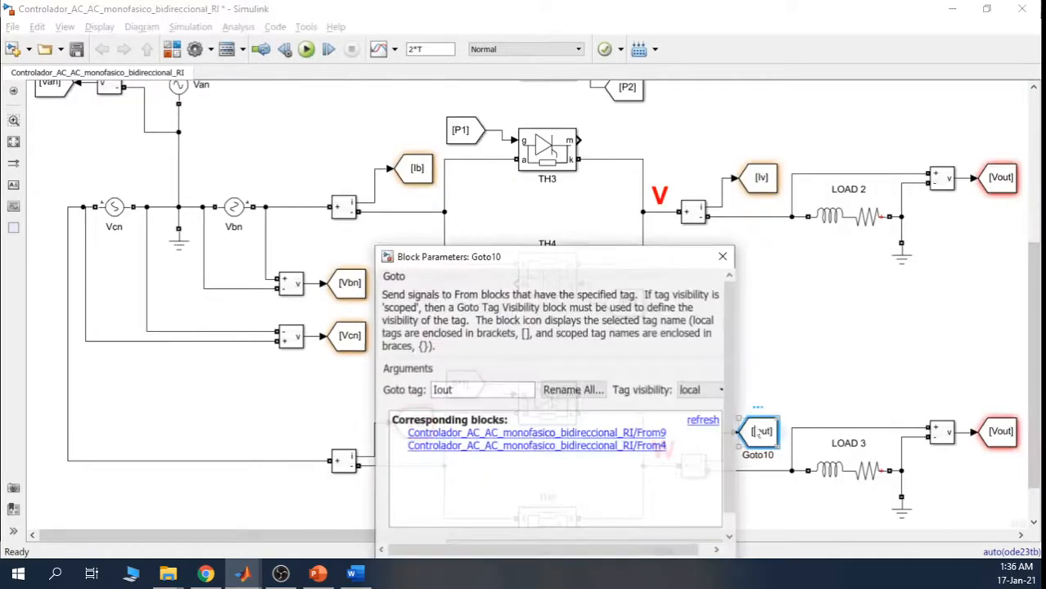
{"action": "double_click", "coordinate": [442, 390]}
{"action": "type", "text": "Iw"}
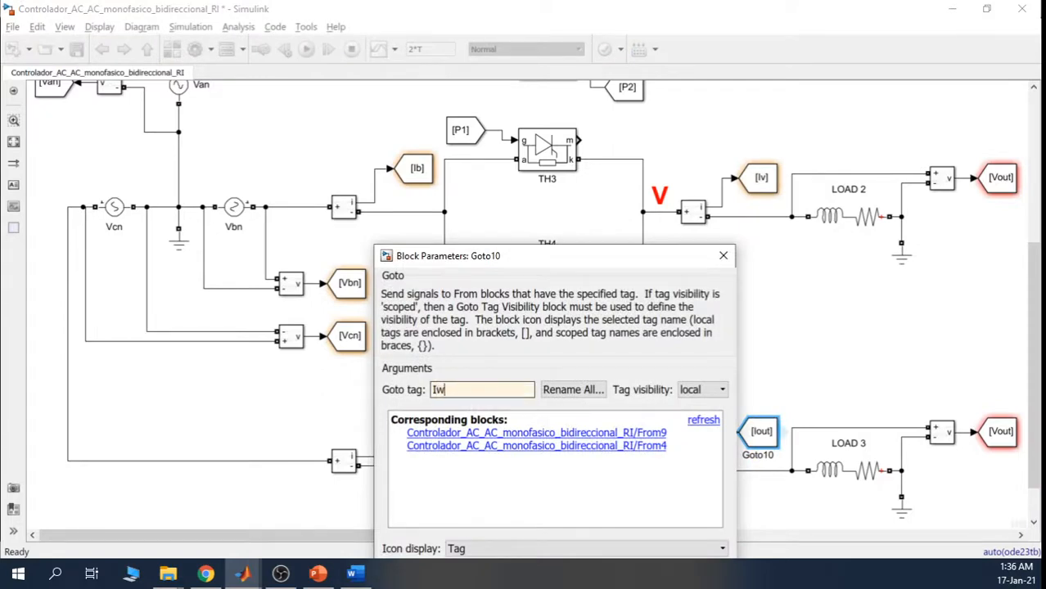
{"action": "left_click_drag", "start_coordinate": [563, 263], "coordinate": [540, 123]}
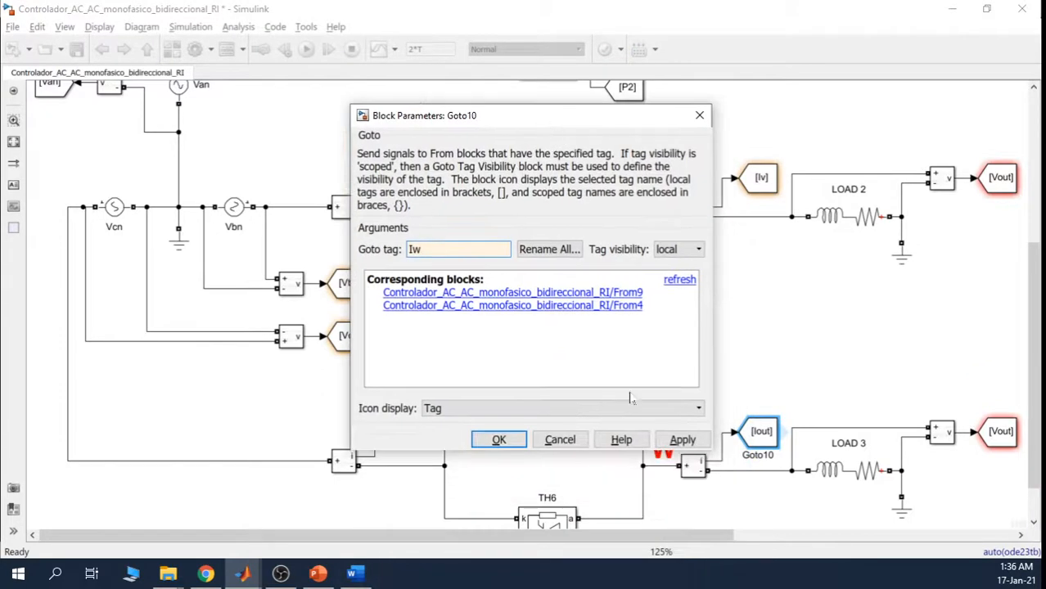
{"action": "left_click", "coordinate": [668, 439]}
{"action": "key", "text": "Return"}
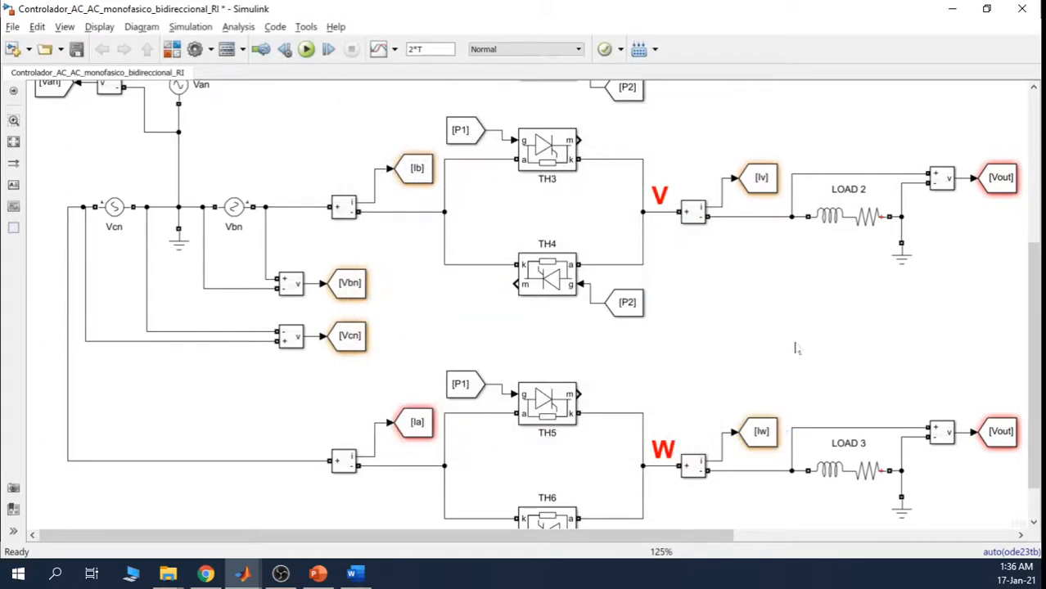
Step: Set the Goto tag of LOAD 1's voltage measurement to Vu
{"action": "left_click_drag", "start_coordinate": [1040, 329], "coordinate": [1041, 213]}
{"action": "double_click", "coordinate": [1000, 175]}
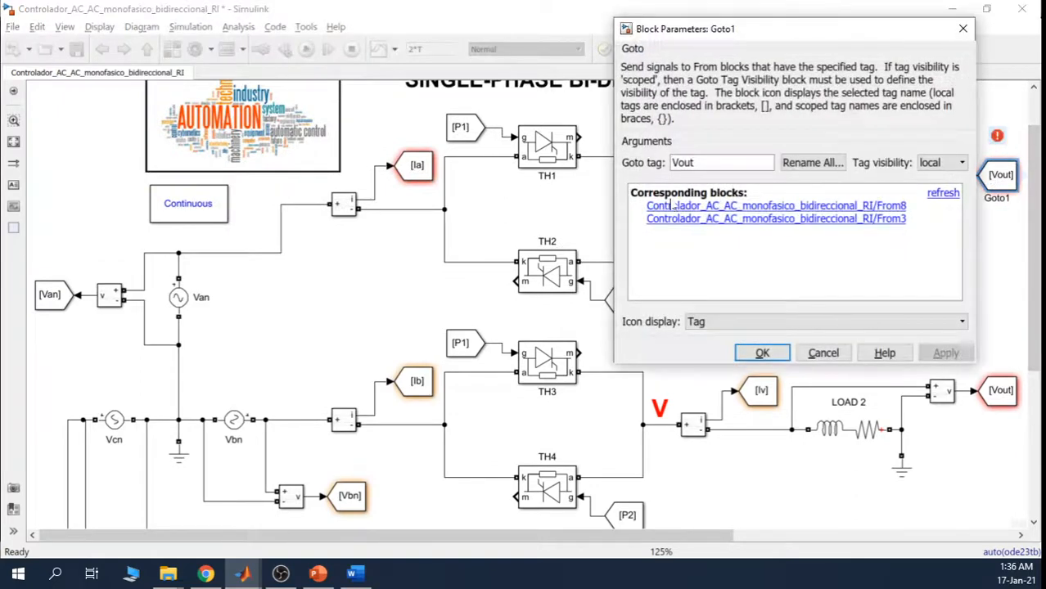
{"action": "key", "text": "Right"}
{"action": "key", "text": "BackSpace"}
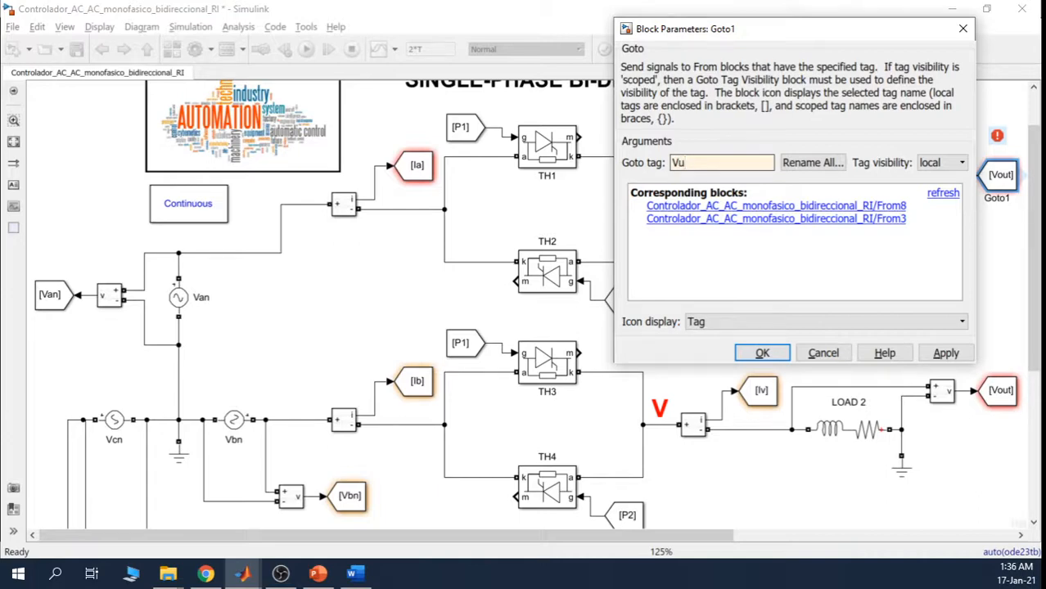
{"action": "left_click", "coordinate": [945, 353]}
{"action": "left_click", "coordinate": [762, 352]}
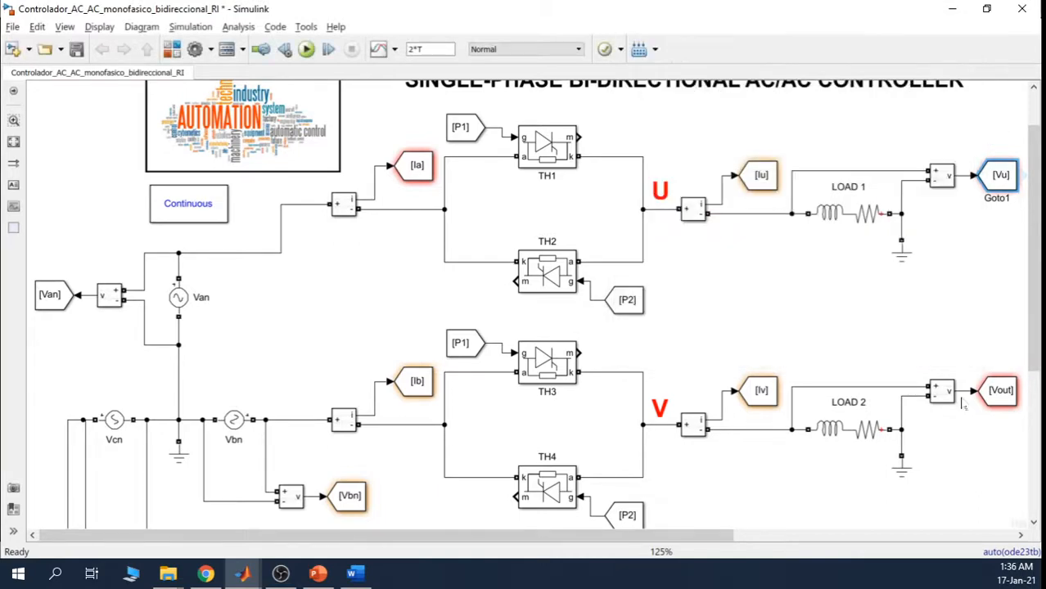
Step: Set the Goto tag of LOAD 2's voltage measurement to Vv
{"action": "double_click", "coordinate": [999, 390]}
{"action": "key", "text": "End"}
{"action": "key", "text": "BackSpace"}
{"action": "key", "text": "BackSpace"}
{"action": "key", "text": "BackSpace"}
{"action": "type", "text": "v"}
{"action": "left_click_drag", "start_coordinate": [776, 260], "coordinate": [706, 90]}
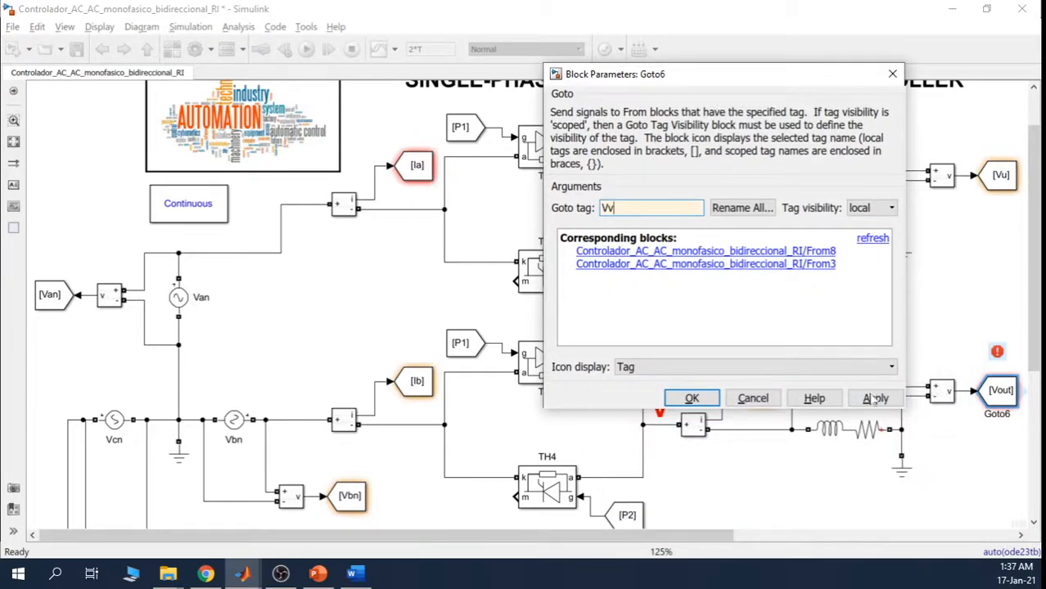
{"action": "left_click", "coordinate": [875, 400]}
{"action": "left_click", "coordinate": [694, 398]}
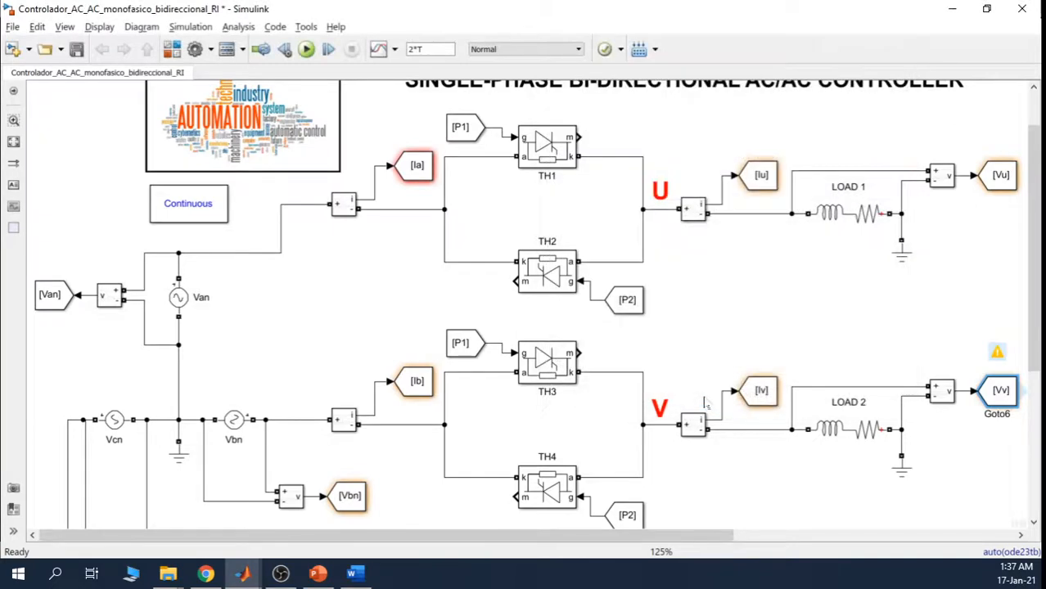
{"action": "double_click", "coordinate": [1000, 174]}
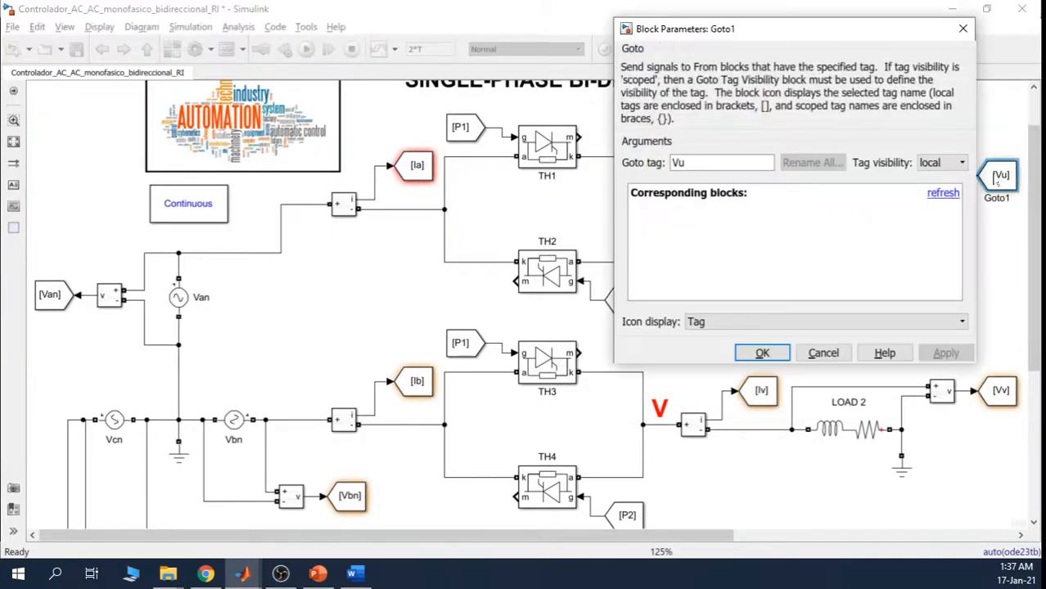
{"action": "double_click", "coordinate": [678, 162]}
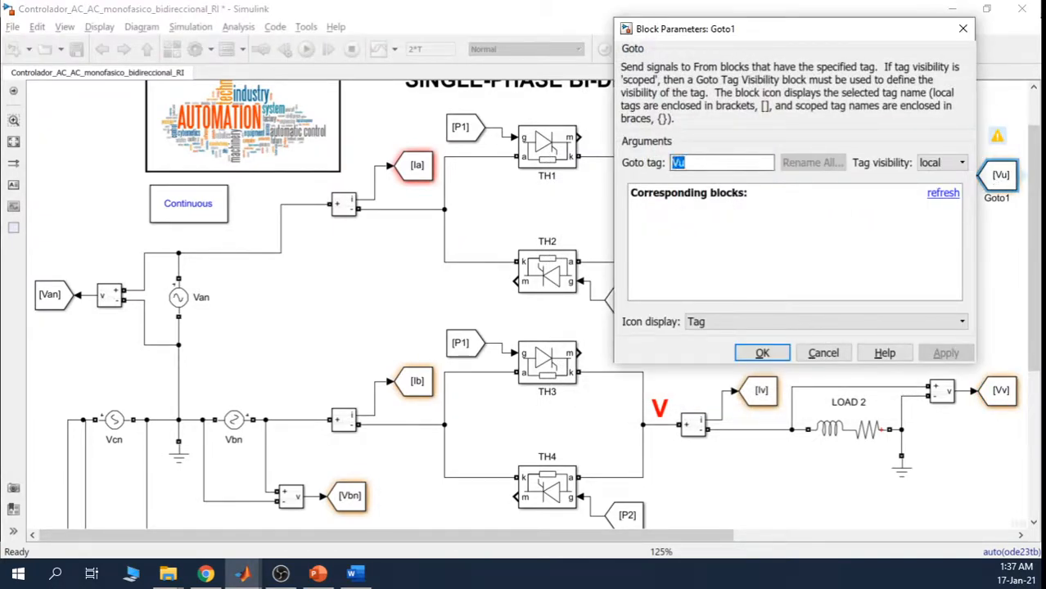
{"action": "left_click_drag", "start_coordinate": [769, 36], "coordinate": [417, 103]}
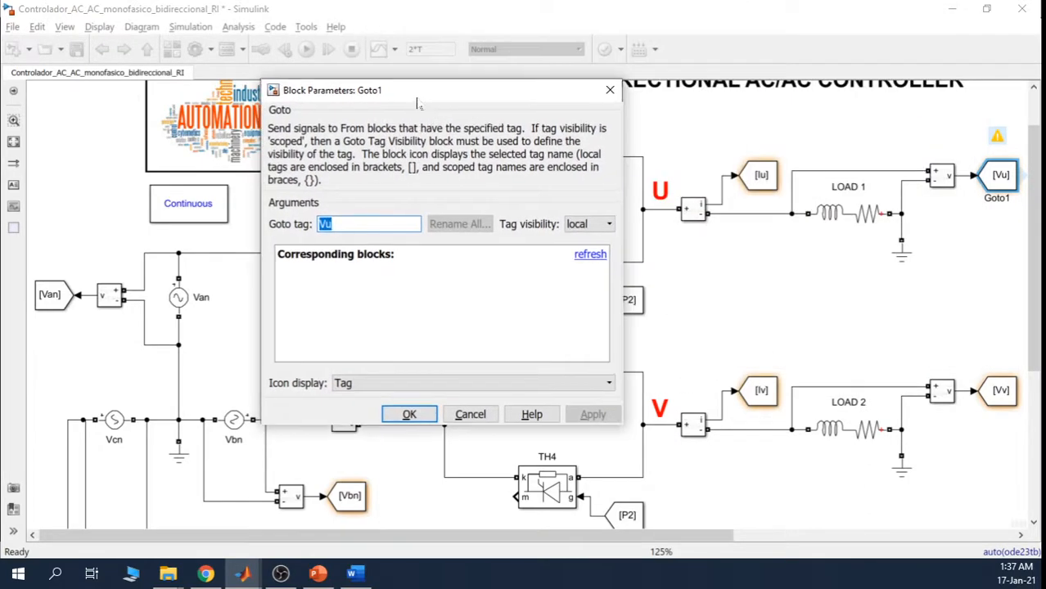
{"action": "left_click", "coordinate": [610, 90]}
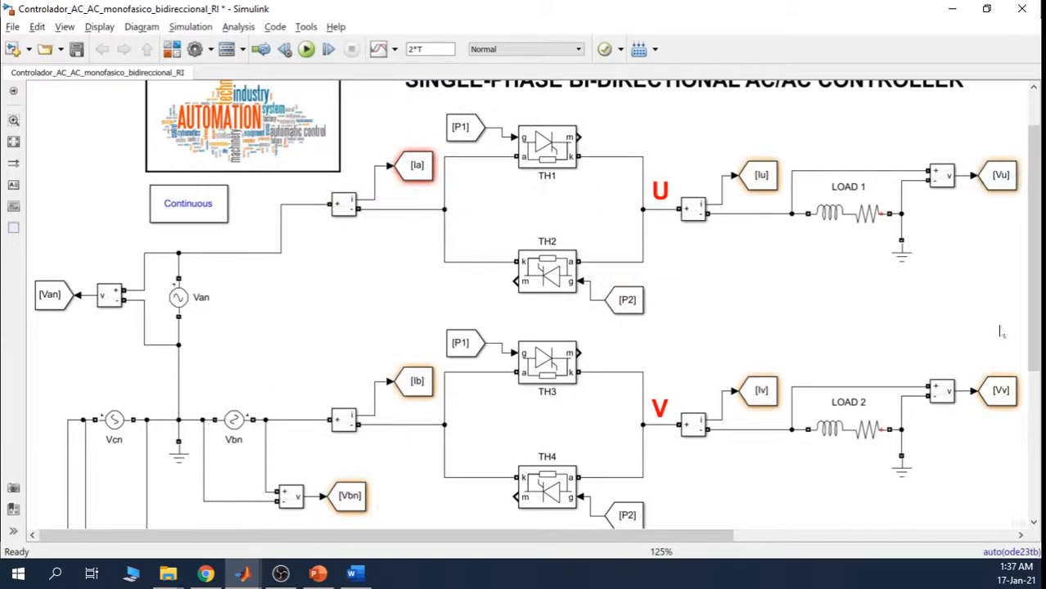
Step: Set the Goto tag of LOAD 3's voltage measurement to Vw
{"action": "left_click_drag", "start_coordinate": [1034, 282], "coordinate": [1033, 351]}
{"action": "left_click", "coordinate": [762, 284]}
{"action": "left_click_drag", "start_coordinate": [1035, 299], "coordinate": [1036, 401]}
{"action": "double_click", "coordinate": [1001, 381]}
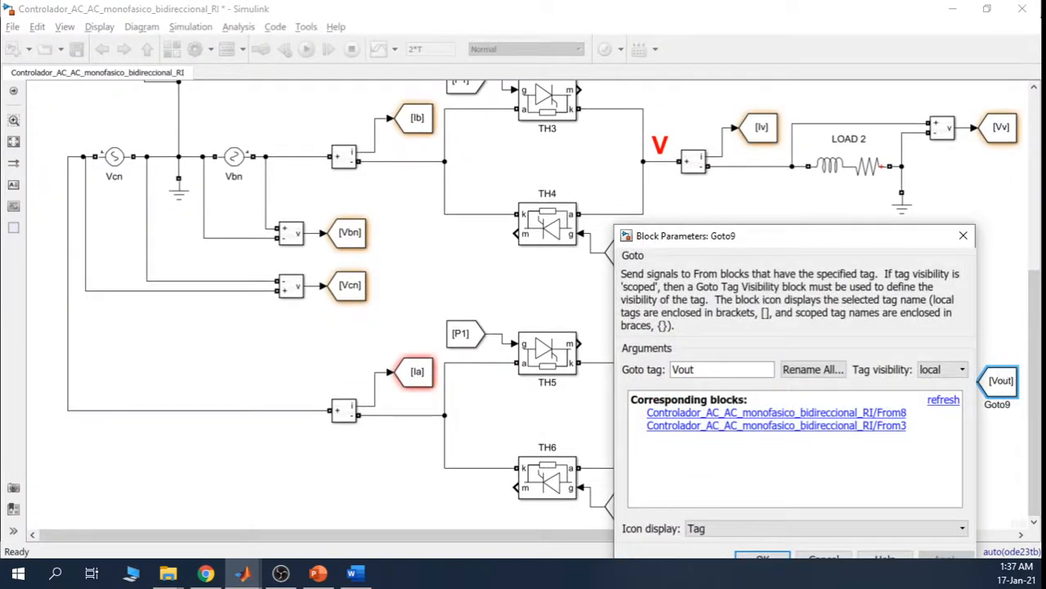
{"action": "left_click", "coordinate": [698, 370]}
{"action": "key", "text": "BackSpace"}
{"action": "key", "text": "BackSpace"}
{"action": "key", "text": "BackSpace"}
{"action": "type", "text": "v"}
{"action": "key", "text": "BackSpace"}
{"action": "type", "text": "c"}
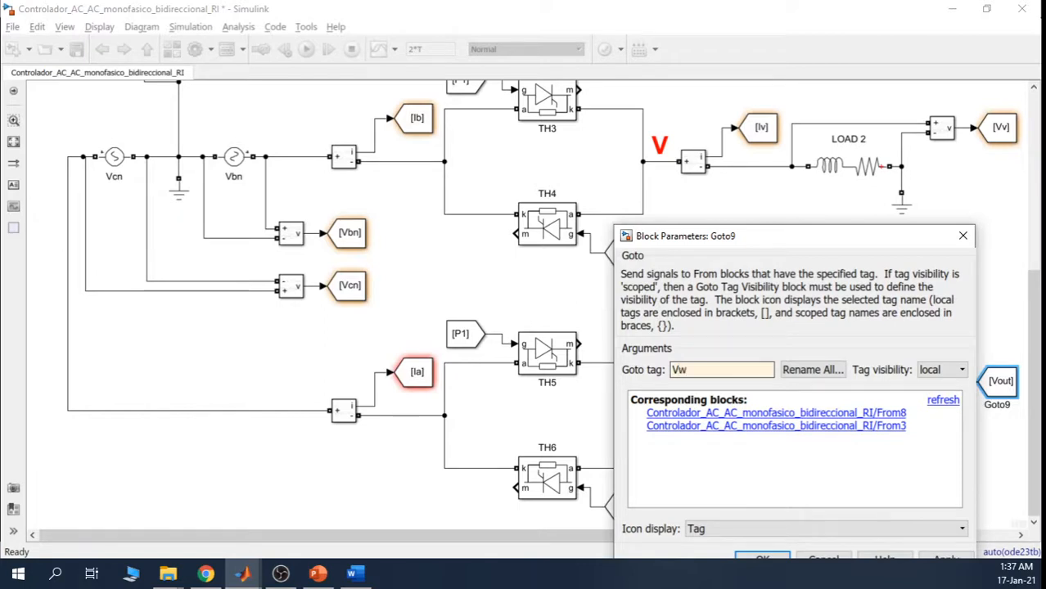
{"action": "left_click_drag", "start_coordinate": [813, 237], "coordinate": [788, 153]}
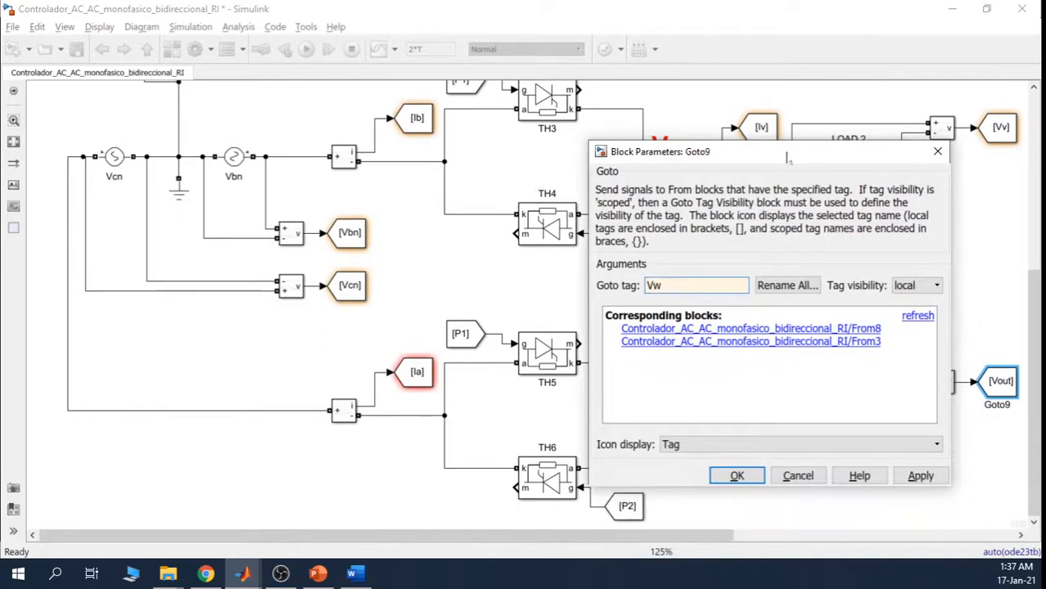
{"action": "left_click", "coordinate": [920, 476]}
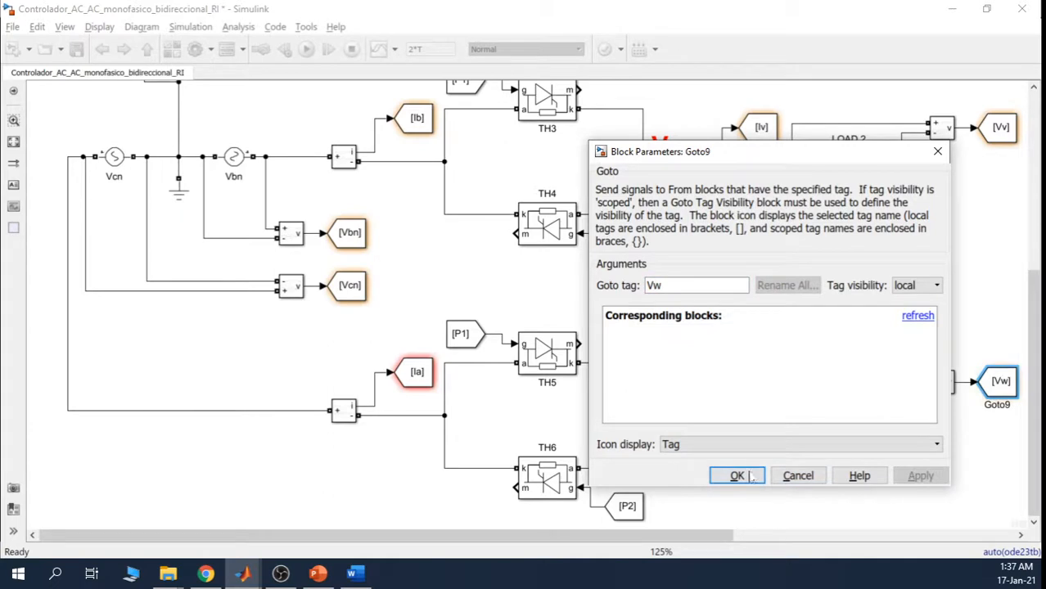
{"action": "left_click", "coordinate": [736, 475]}
{"action": "left_click", "coordinate": [869, 505]}
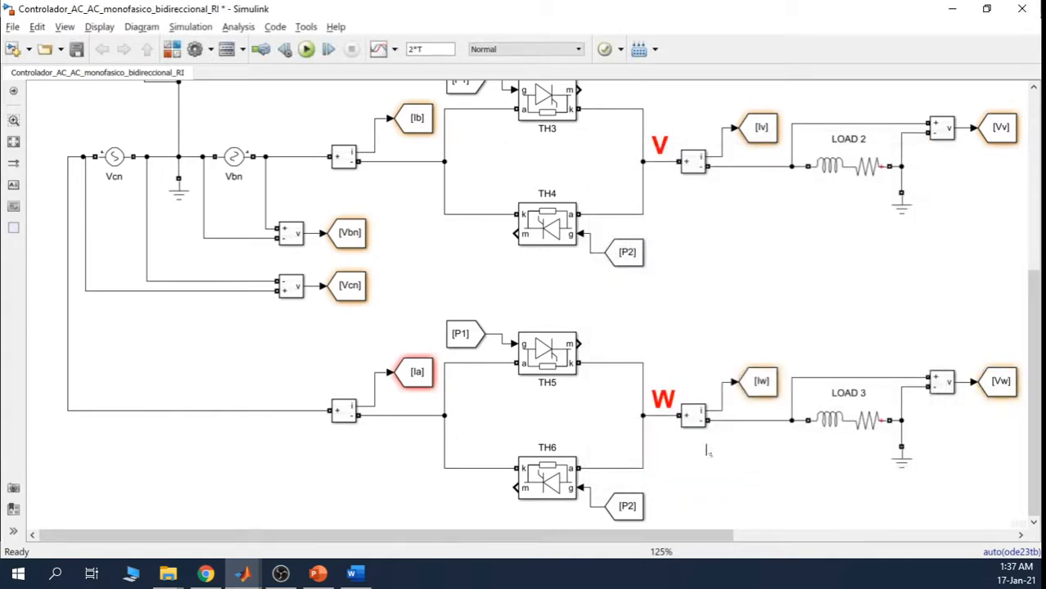
Step: Set the Goto tag of the input current measurement feeding TH5 and TH6 to Ic
{"action": "left_click_drag", "start_coordinate": [1038, 415], "coordinate": [1038, 383]}
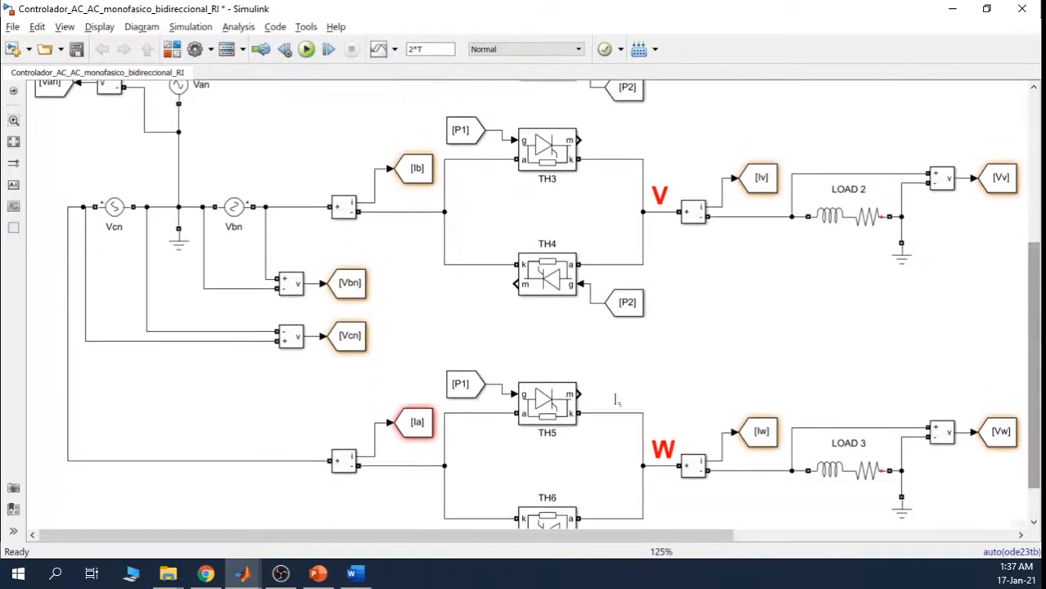
{"action": "double_click", "coordinate": [415, 426]}
{"action": "double_click", "coordinate": [506, 390]}
{"action": "type", "text": "Ic"}
{"action": "left_click_drag", "start_coordinate": [644, 255], "coordinate": [645, 162]}
{"action": "left_click", "coordinate": [771, 482]}
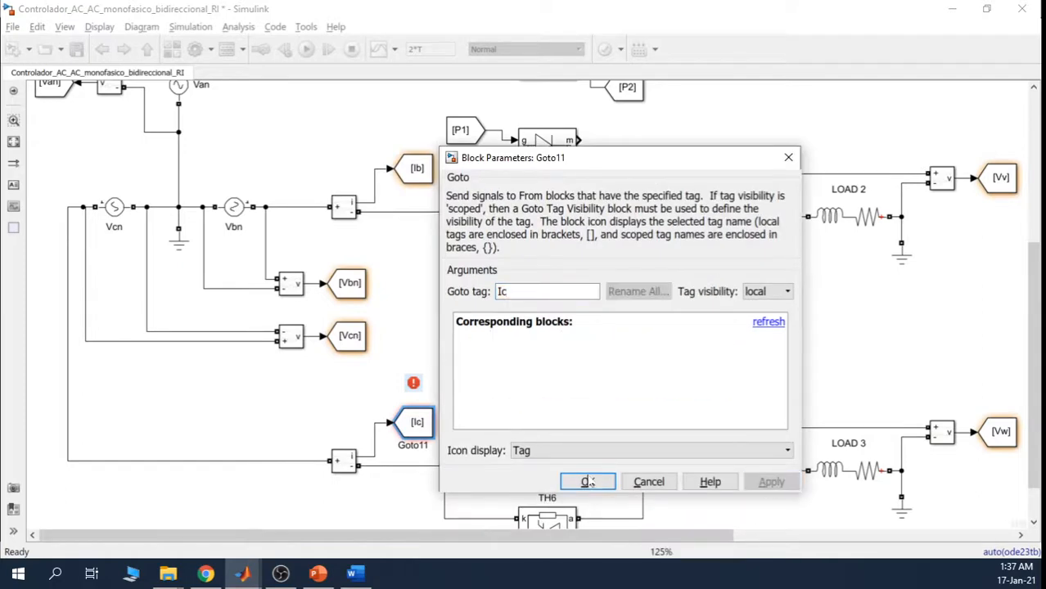
{"action": "left_click", "coordinate": [588, 482]}
{"action": "left_click", "coordinate": [818, 334]}
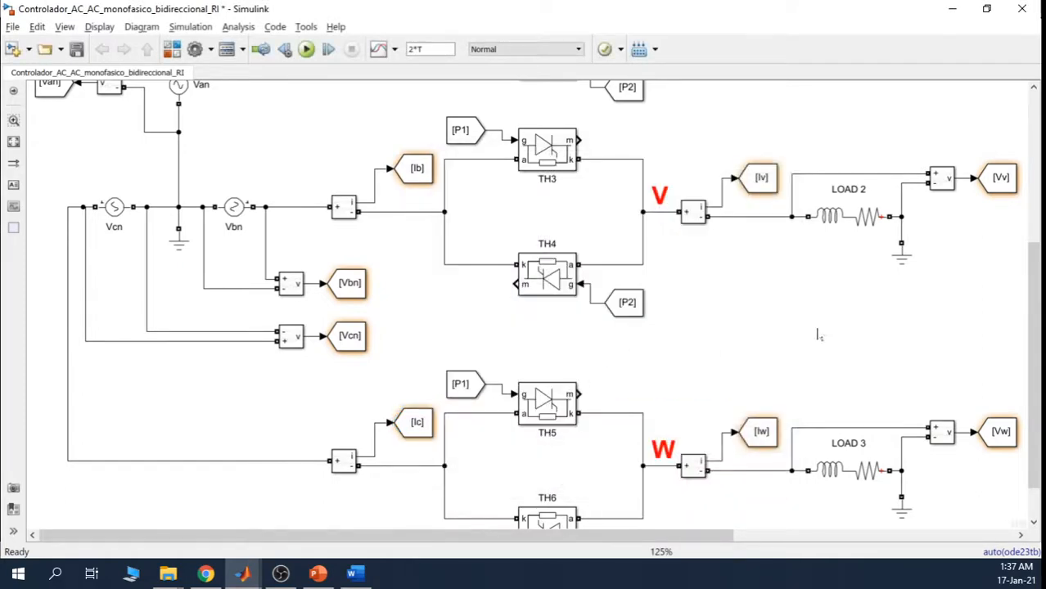
Step: Duplicate the red U label and place the copy above the Van line, just before its input current measurement
{"action": "scroll", "coordinate": [1041, 302], "scroll_direction": "up", "scroll_amount": 5}
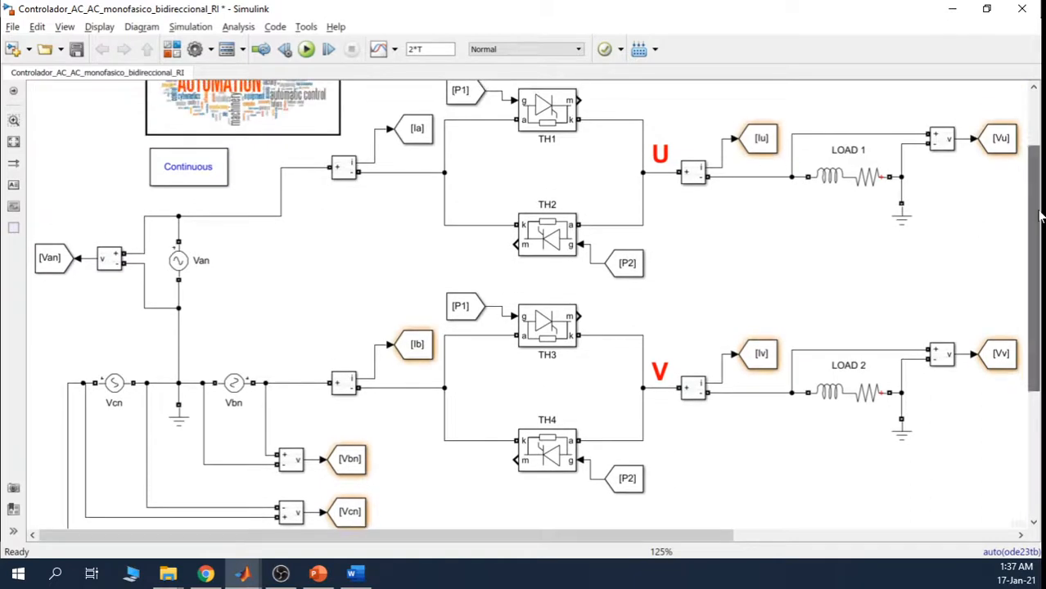
{"action": "left_click", "coordinate": [666, 164]}
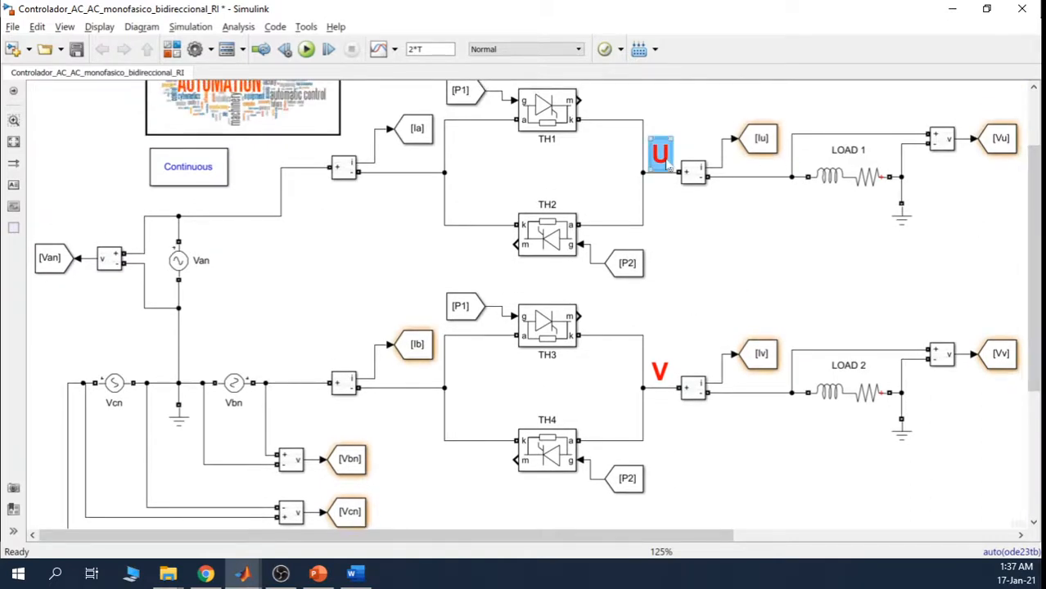
{"action": "left_click_drag", "start_coordinate": [669, 167], "coordinate": [670, 184]}
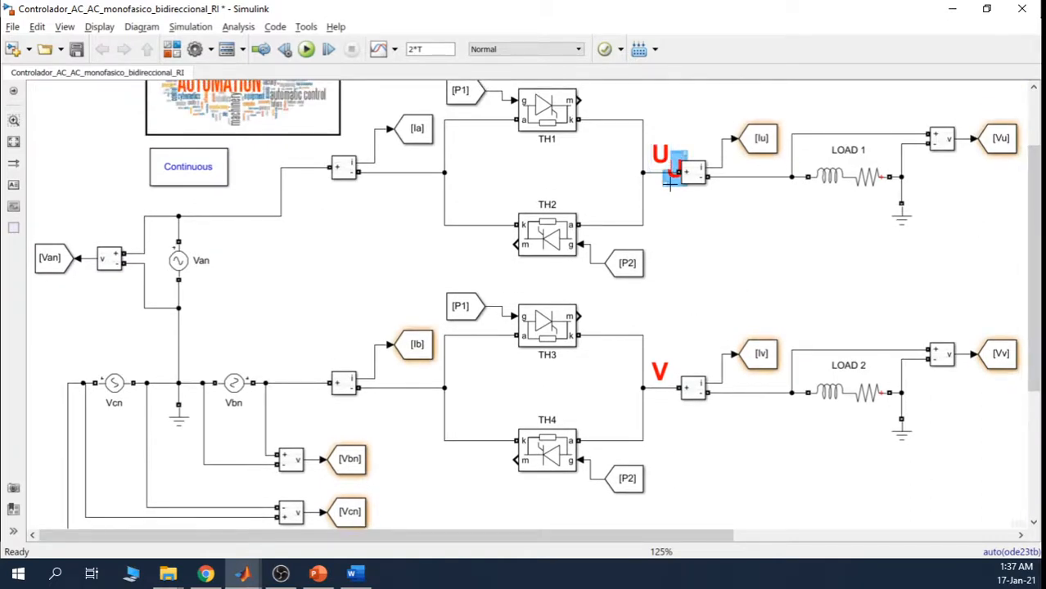
{"action": "key", "text": "Left"}
{"action": "key", "text": "Left"}
{"action": "key", "text": "Left"}
{"action": "key", "text": "Left"}
{"action": "key", "text": "Left"}
{"action": "key", "text": "Left"}
{"action": "key", "text": "Left"}
{"action": "key", "text": "Left"}
{"action": "key", "text": "Left"}
{"action": "key", "text": "Left"}
{"action": "key", "text": "Left"}
{"action": "key", "text": "Left"}
{"action": "key", "text": "Left"}
{"action": "key", "text": "Left"}
{"action": "key", "text": "Left"}
{"action": "key", "text": "Left"}
{"action": "key", "text": "Left"}
{"action": "key", "text": "Left"}
{"action": "key", "text": "Left"}
{"action": "key", "text": "Left"}
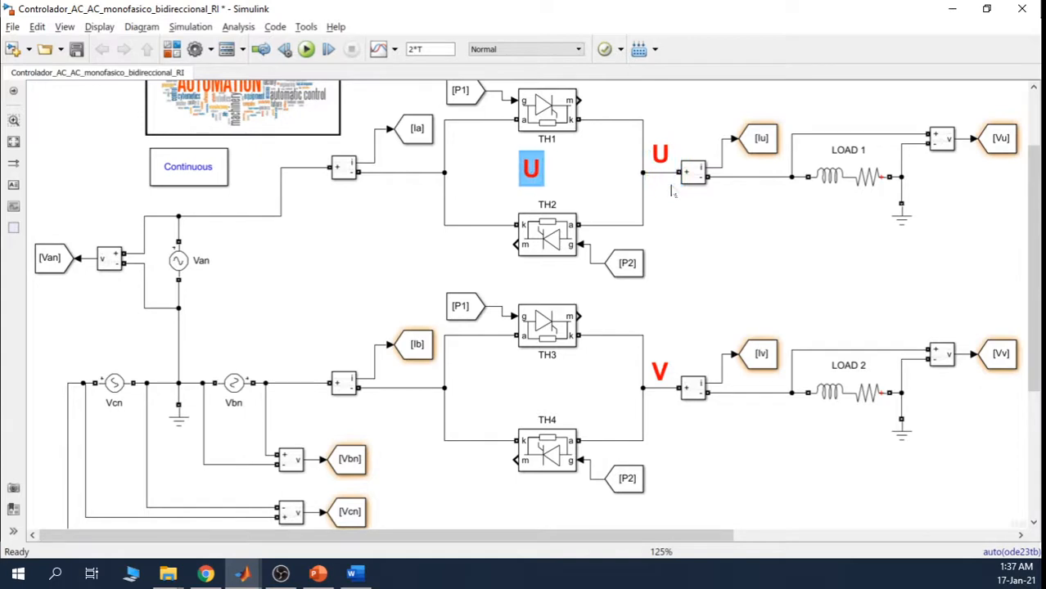
{"action": "key", "text": "Left"}
{"action": "key", "text": "Left"}
{"action": "key", "text": "Left"}
{"action": "key", "text": "Left"}
{"action": "key", "text": "Left"}
{"action": "key", "text": "Left"}
{"action": "key", "text": "Left"}
{"action": "key", "text": "Left"}
{"action": "key", "text": "Left"}
{"action": "key", "text": "Left"}
{"action": "key", "text": "Left"}
{"action": "key", "text": "Left"}
{"action": "key", "text": "Left"}
{"action": "key", "text": "Left"}
{"action": "key", "text": "Left"}
{"action": "key", "text": "Left"}
{"action": "key", "text": "Left"}
{"action": "key", "text": "Left"}
{"action": "key", "text": "Left"}
{"action": "key", "text": "Left"}
{"action": "key", "text": "Up"}
{"action": "key", "text": "Up"}
{"action": "key", "text": "Up"}
{"action": "key", "text": "Left"}
{"action": "key", "text": "Left"}
{"action": "key", "text": "Left"}
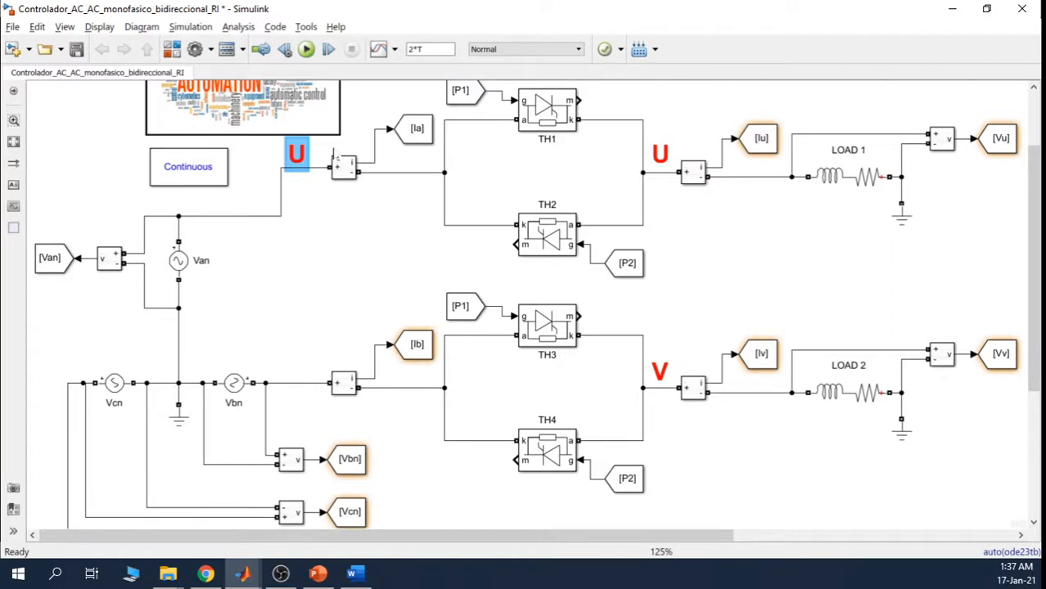
Step: Change the text of the copied label on the Van line to A
{"action": "double_click", "coordinate": [296, 153]}
{"action": "key", "text": "ctrl+a"}
{"action": "type", "text": "a"}
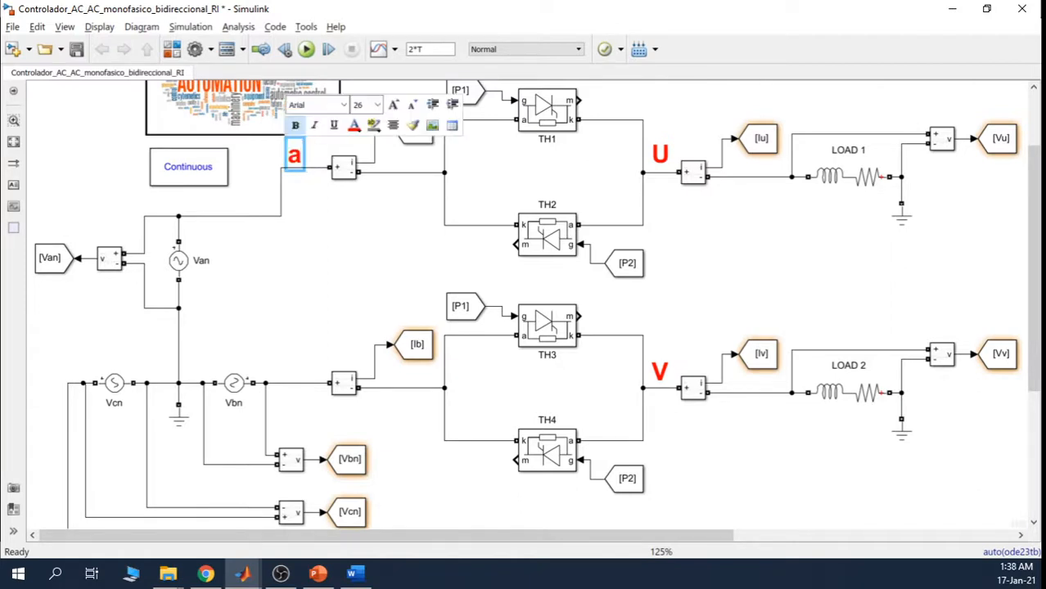
{"action": "key", "text": "ctrl+z"}
{"action": "type", "text": "A"}
{"action": "key", "text": "BackSpace"}
{"action": "key", "text": "BackSpace"}
{"action": "type", "text": "A"}
{"action": "key", "text": "BackSpace"}
{"action": "key", "text": "ctrl+z"}
{"action": "type", "text": "A"}
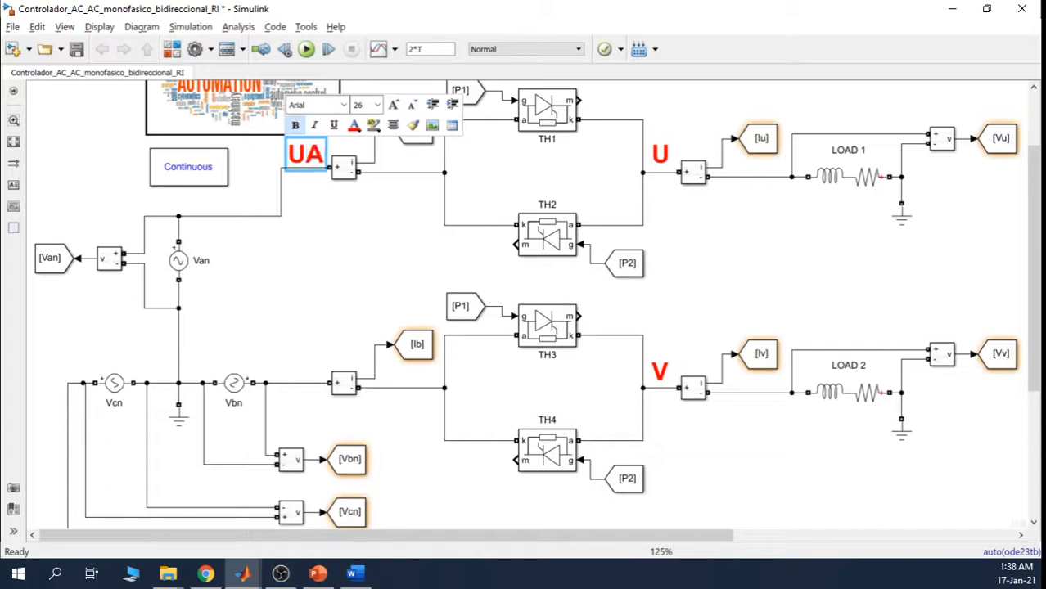
{"action": "key", "text": "Left"}
{"action": "key", "text": "BackSpace"}
{"action": "left_click", "coordinate": [357, 277]}
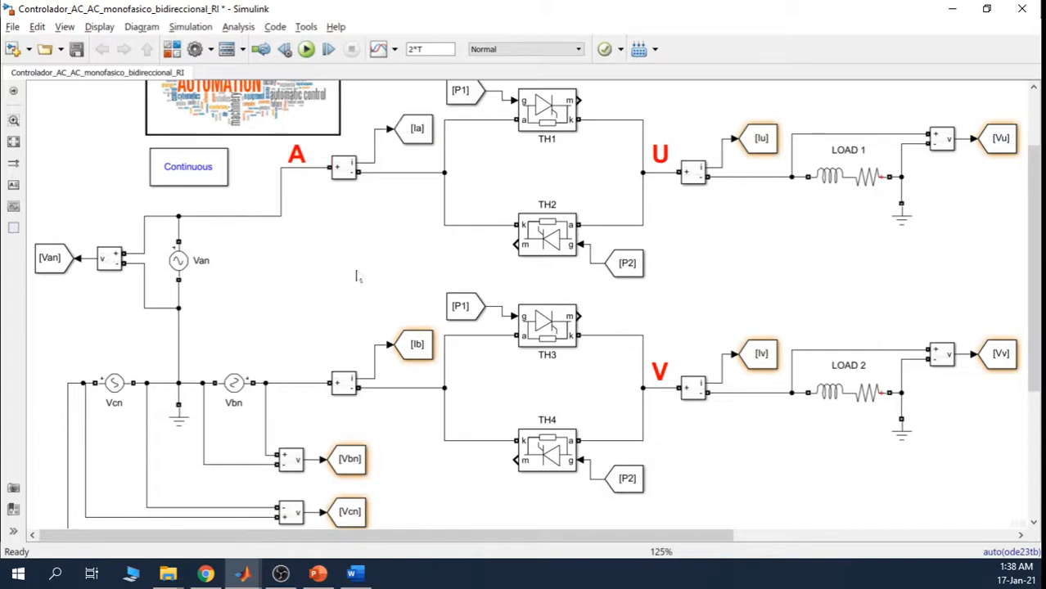
Step: Duplicate the A label and place the copy above the Vbn line, just before its input current measurement
{"action": "left_click", "coordinate": [298, 155]}
{"action": "key", "text": "ctrl+c"}
{"action": "key", "text": "ctrl+v"}
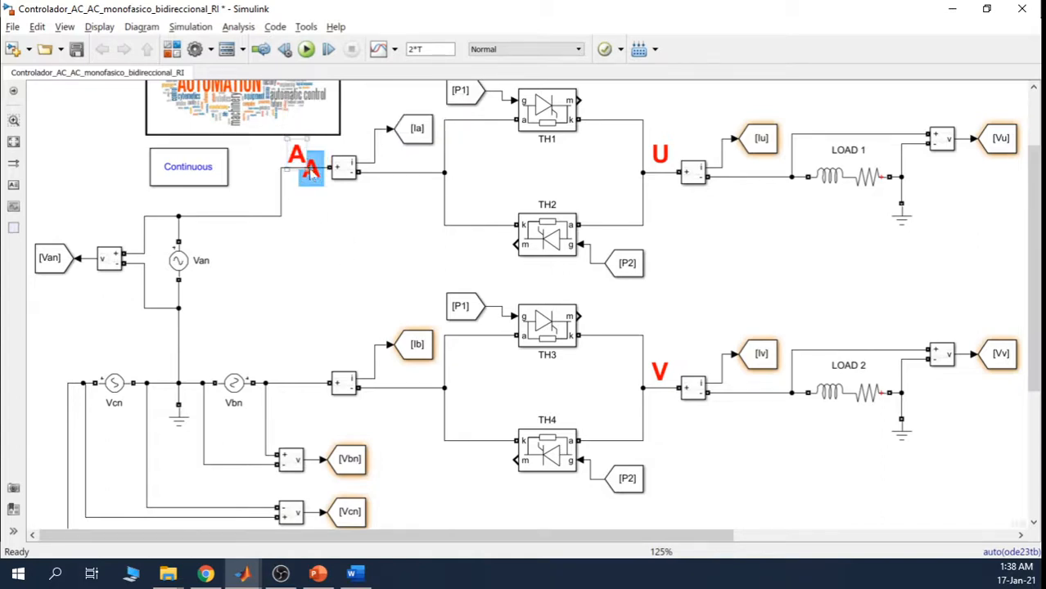
{"action": "key", "text": "Down"}
{"action": "key", "text": "Down"}
{"action": "key", "text": "Down"}
{"action": "key", "text": "Down"}
{"action": "key", "text": "Down"}
{"action": "key", "text": "Down"}
{"action": "key", "text": "Down"}
{"action": "key", "text": "Down"}
{"action": "key", "text": "Down"}
{"action": "key", "text": "Down"}
{"action": "key", "text": "Down"}
{"action": "key", "text": "Down"}
{"action": "key", "text": "Down"}
{"action": "key", "text": "Down"}
{"action": "key", "text": "Down"}
{"action": "key", "text": "Down"}
{"action": "key", "text": "Down"}
{"action": "key", "text": "Down"}
{"action": "key", "text": "Down"}
{"action": "key", "text": "Down"}
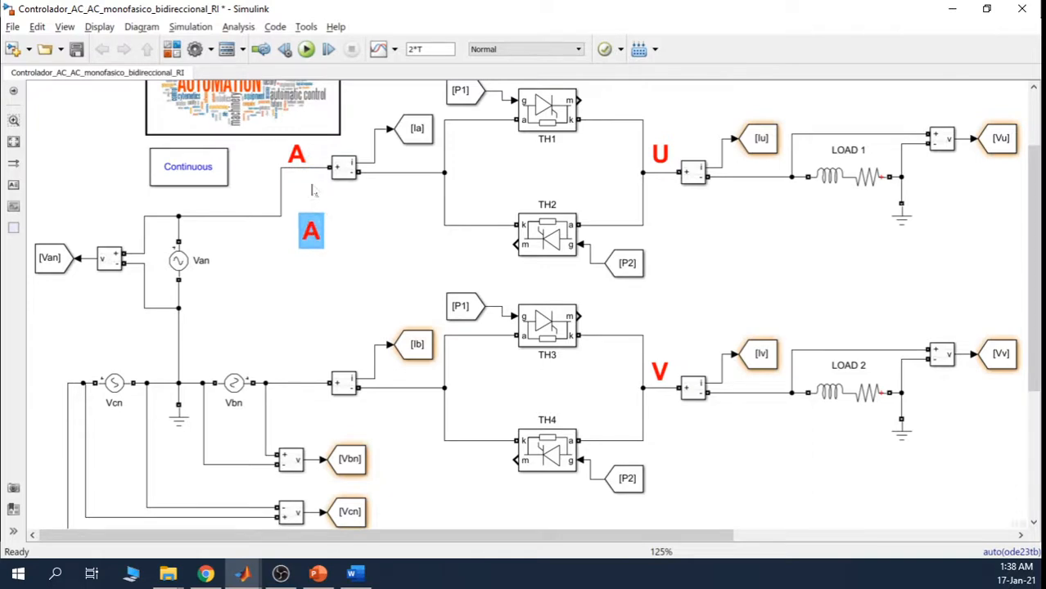
{"action": "key", "text": "Left"}
{"action": "key", "text": "Left"}
{"action": "key", "text": "Left"}
{"action": "key", "text": "Left"}
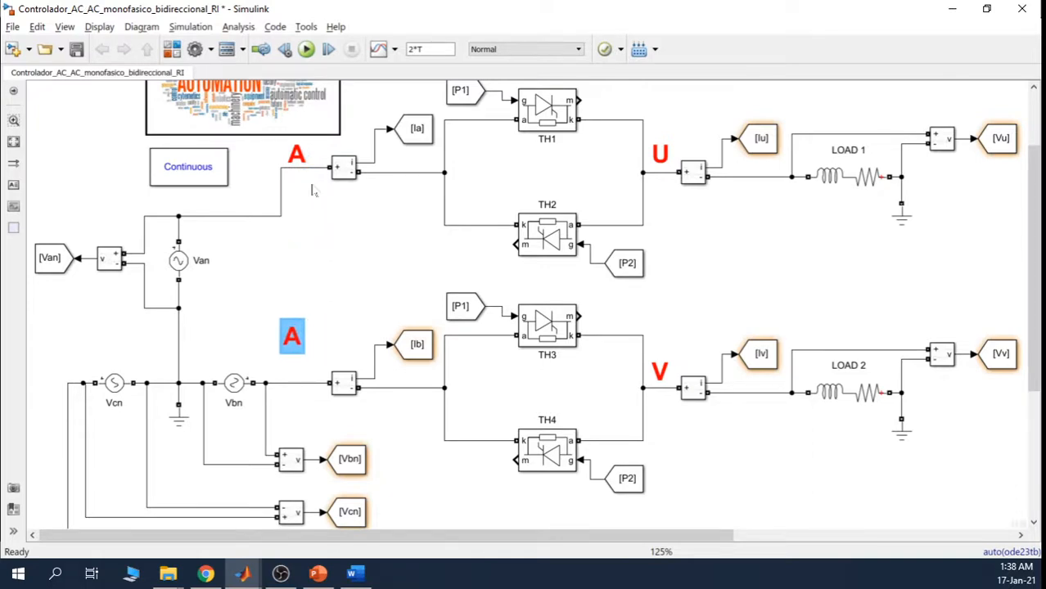
{"action": "key", "text": "Down"}
{"action": "key", "text": "Down"}
{"action": "key", "text": "Down"}
{"action": "key", "text": "Down"}
{"action": "key", "text": "Down"}
{"action": "key", "text": "Down"}
{"action": "left_click", "coordinate": [324, 264]}
{"action": "mouse_move", "coordinate": [285, 373]}
{"action": "left_mouse_down"}
{"action": "mouse_move", "coordinate": [296, 296]}
{"action": "mouse_move", "coordinate": [295, 388]}
{"action": "left_mouse_up"}
Step: Change the text of the copied label on the Vbn line to B
{"action": "double_click", "coordinate": [296, 370]}
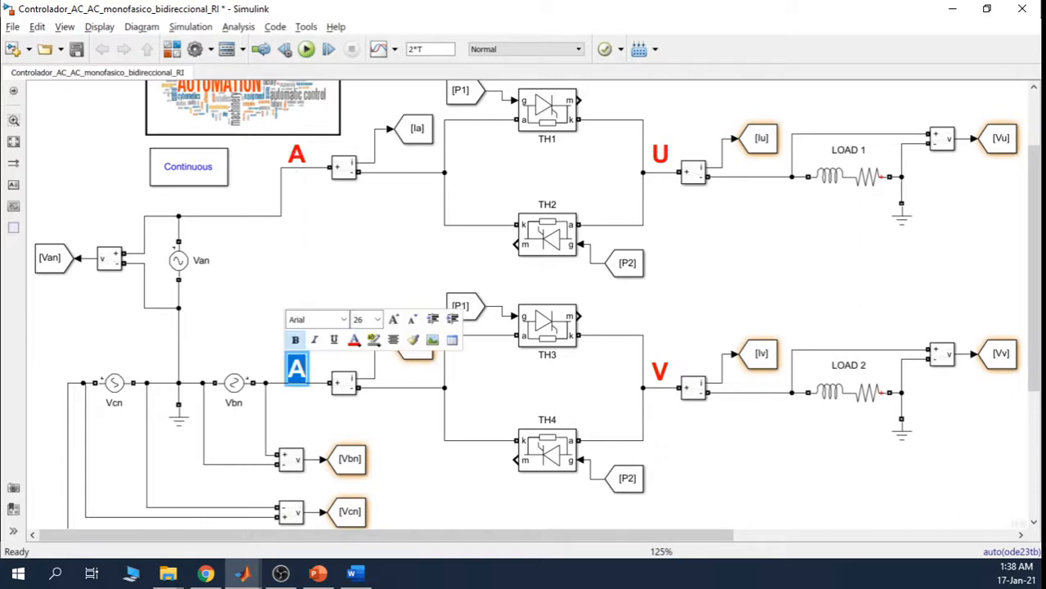
{"action": "type", "text": "b"}
{"action": "type", "text": "B"}
{"action": "key", "text": "Left"}
{"action": "key", "text": "BackSpace"}
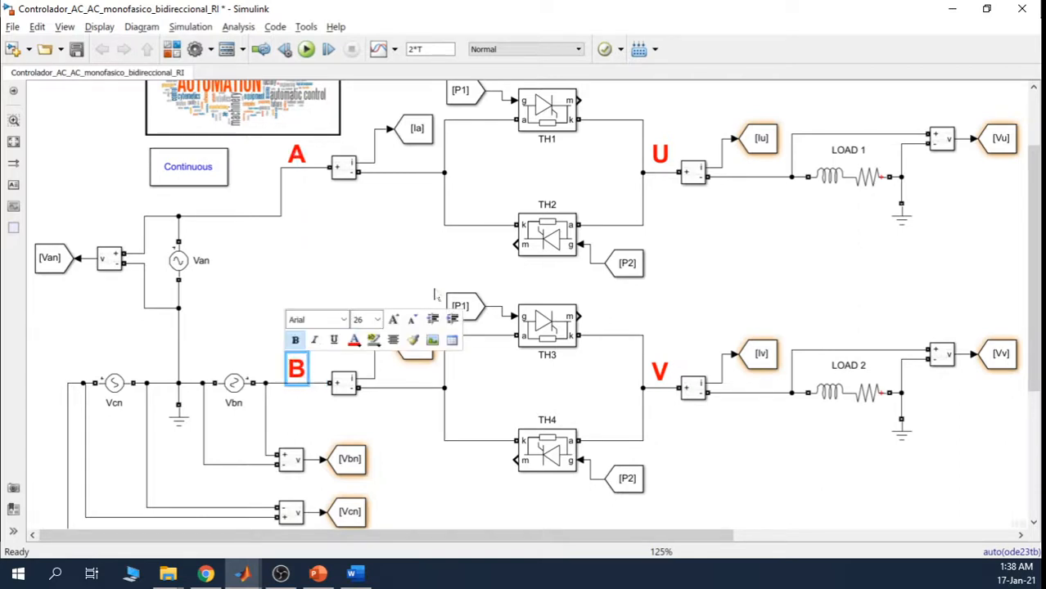
{"action": "left_click", "coordinate": [373, 247]}
Step: Place another copy of the A label above the Vcn line before its current measurement and change its text to C
{"action": "left_click_drag", "start_coordinate": [1033, 267], "coordinate": [1034, 394]}
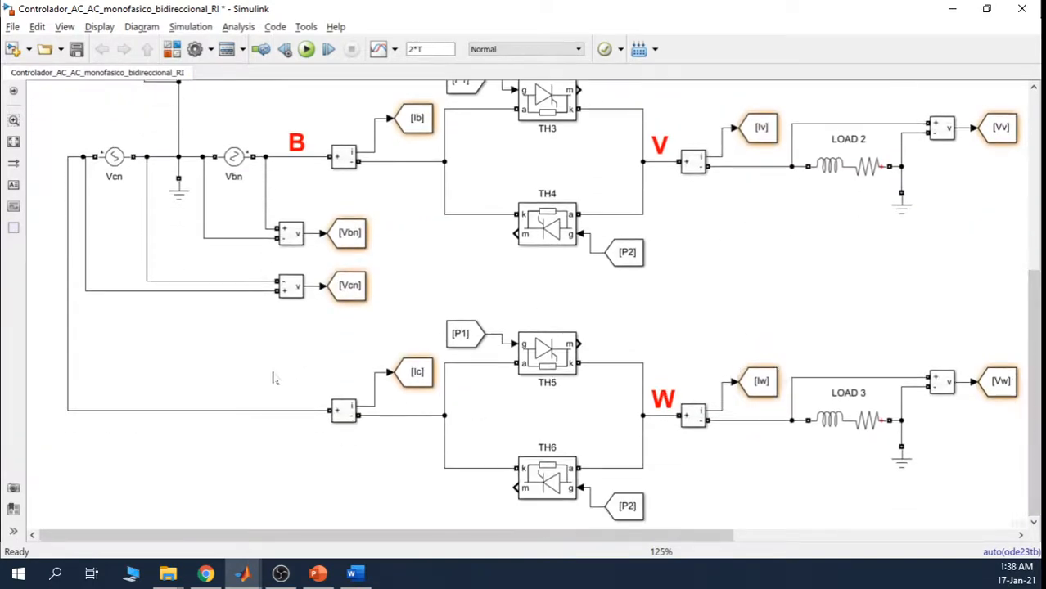
{"action": "key", "text": "ctrl+v"}
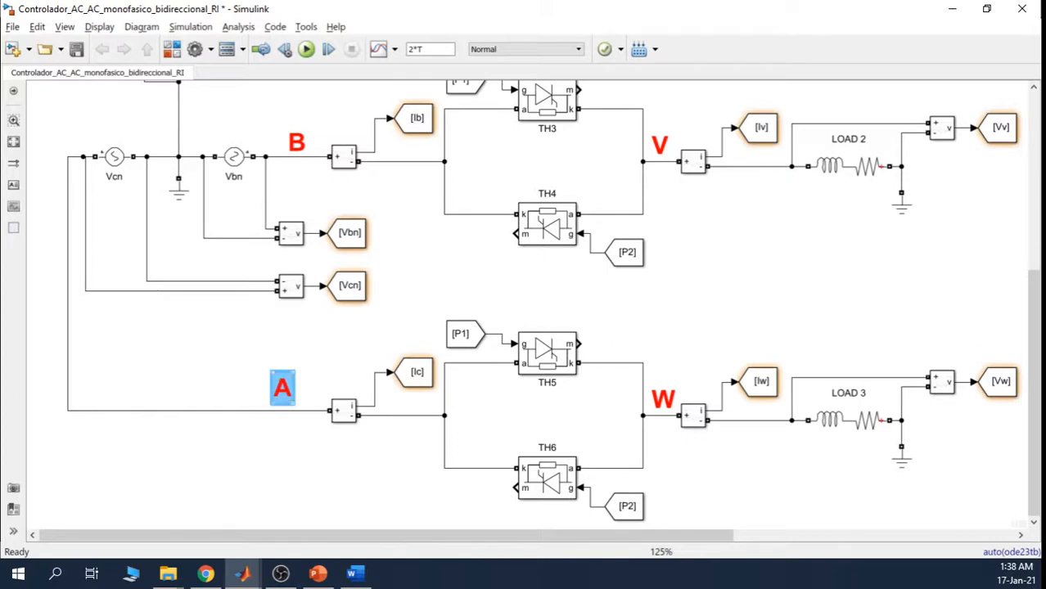
{"action": "mouse_move", "coordinate": [282, 394]}
{"action": "left_mouse_down"}
{"action": "mouse_move", "coordinate": [309, 328]}
{"action": "mouse_move", "coordinate": [296, 225]}
{"action": "mouse_move", "coordinate": [302, 398]}
{"action": "left_mouse_up"}
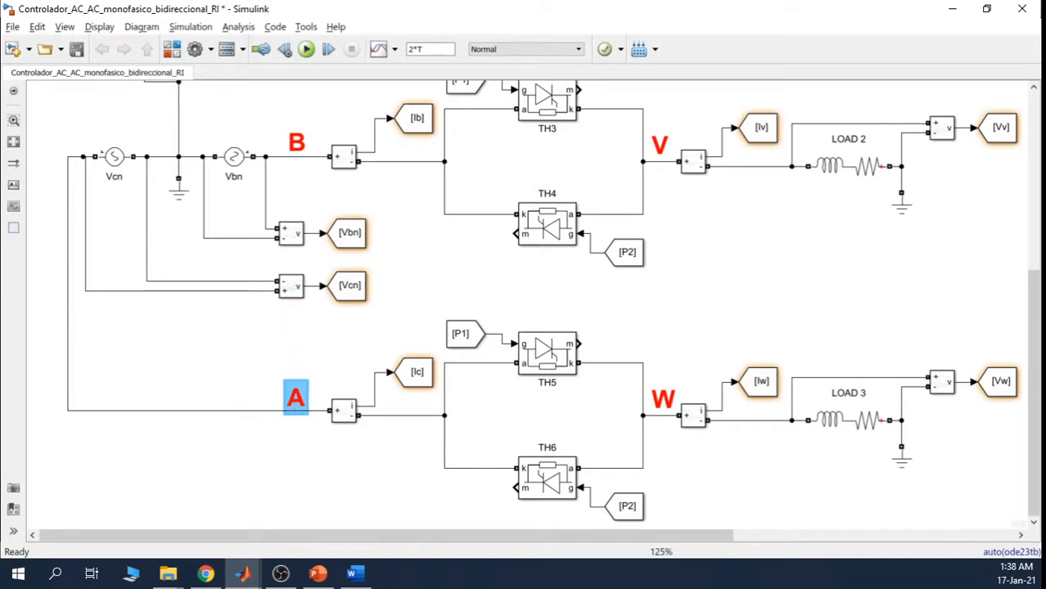
{"action": "left_click", "coordinate": [295, 398]}
{"action": "double_click", "coordinate": [295, 398]}
{"action": "type", "text": "C"}
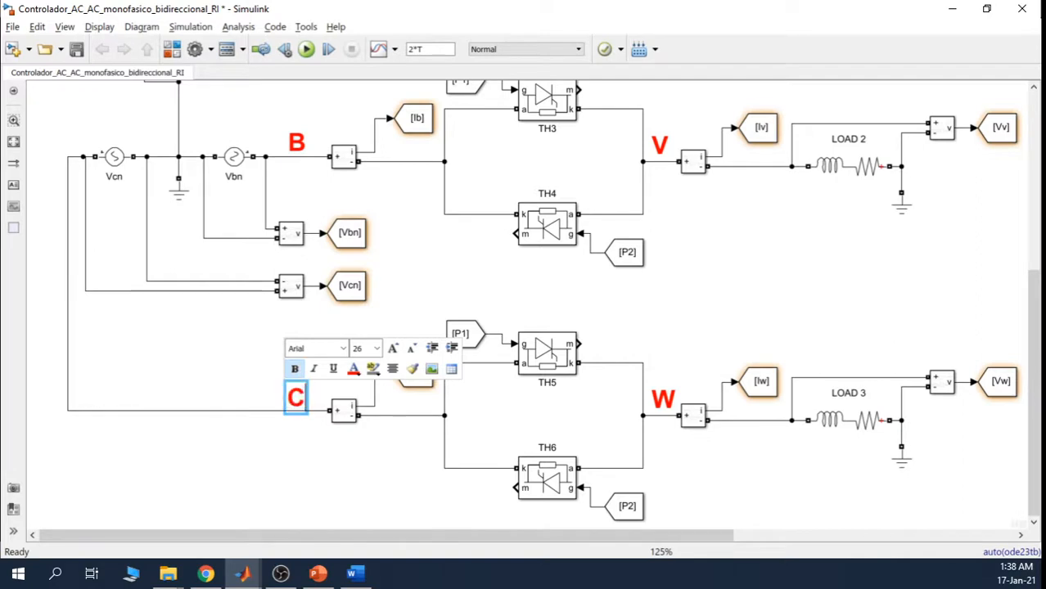
{"action": "left_click", "coordinate": [214, 368]}
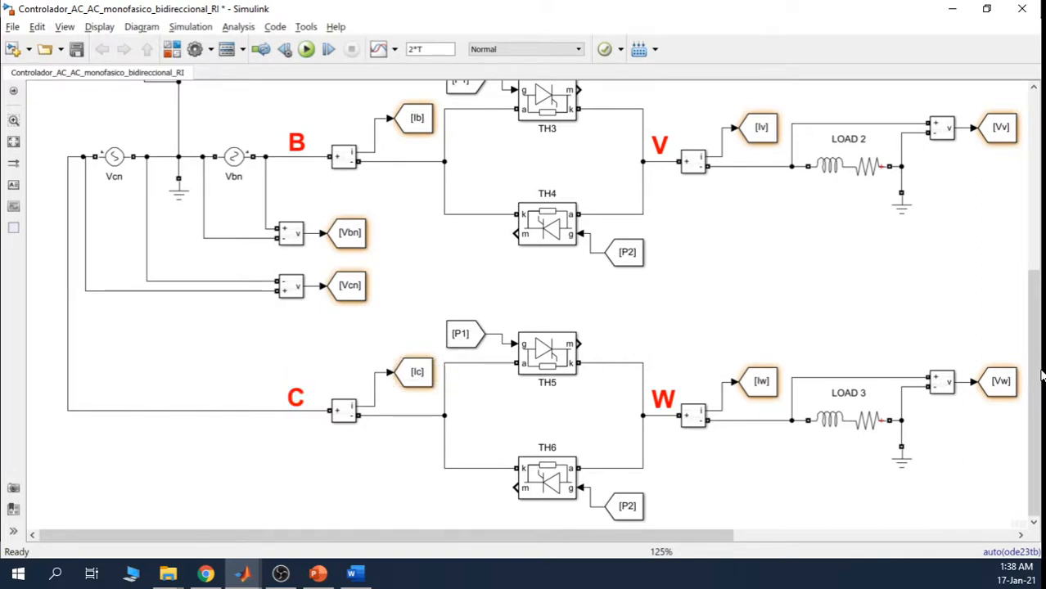
Step: Set the tag of the From block driving TH3's gate to P3
{"action": "left_click_drag", "start_coordinate": [1042, 376], "coordinate": [1035, 258]}
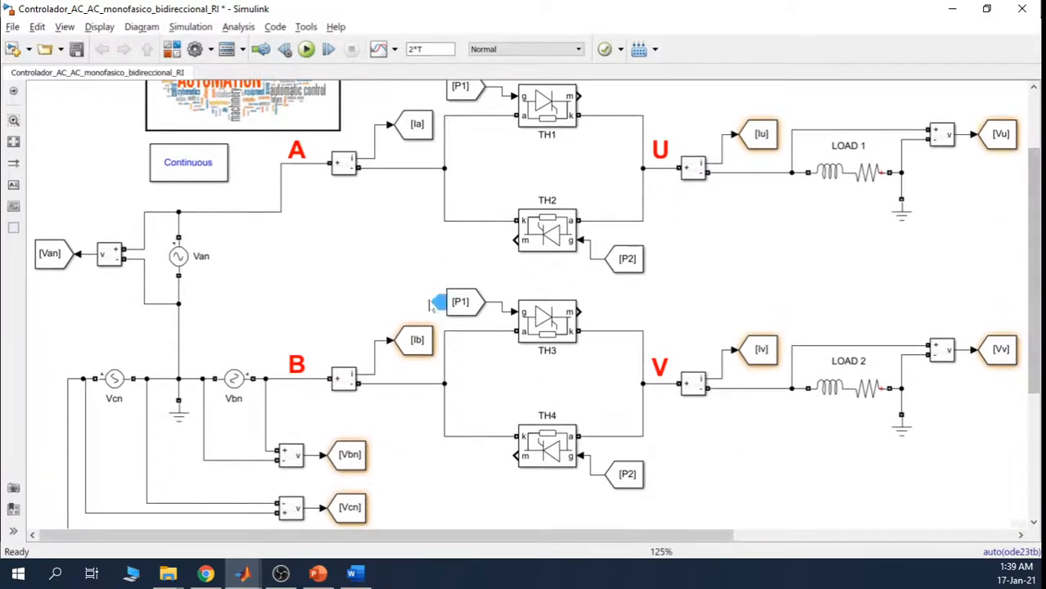
{"action": "double_click", "coordinate": [460, 303]}
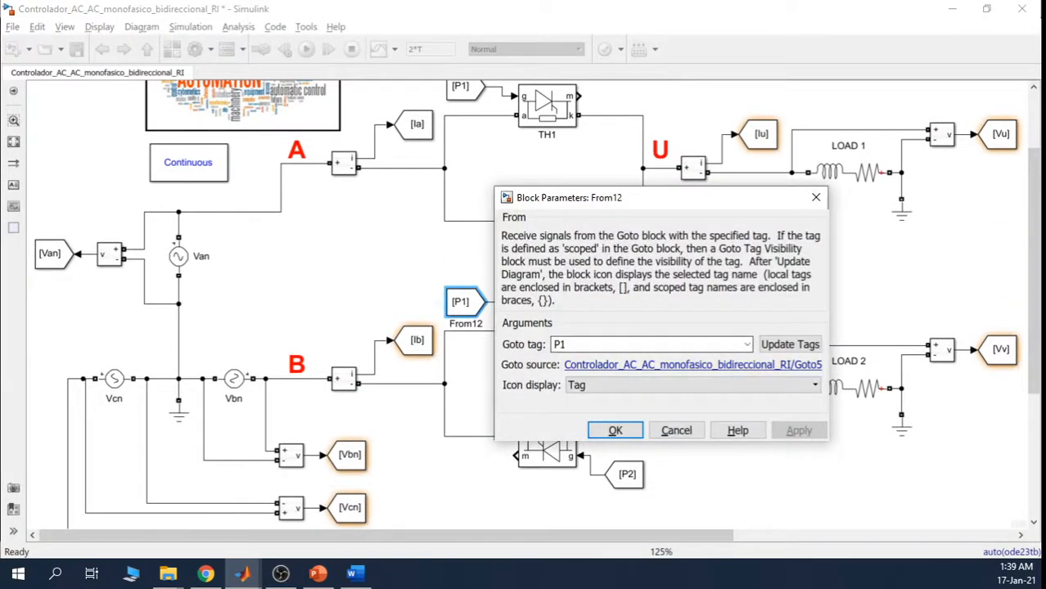
{"action": "left_click", "coordinate": [569, 344]}
{"action": "key", "text": "BackSpace"}
{"action": "type", "text": "3"}
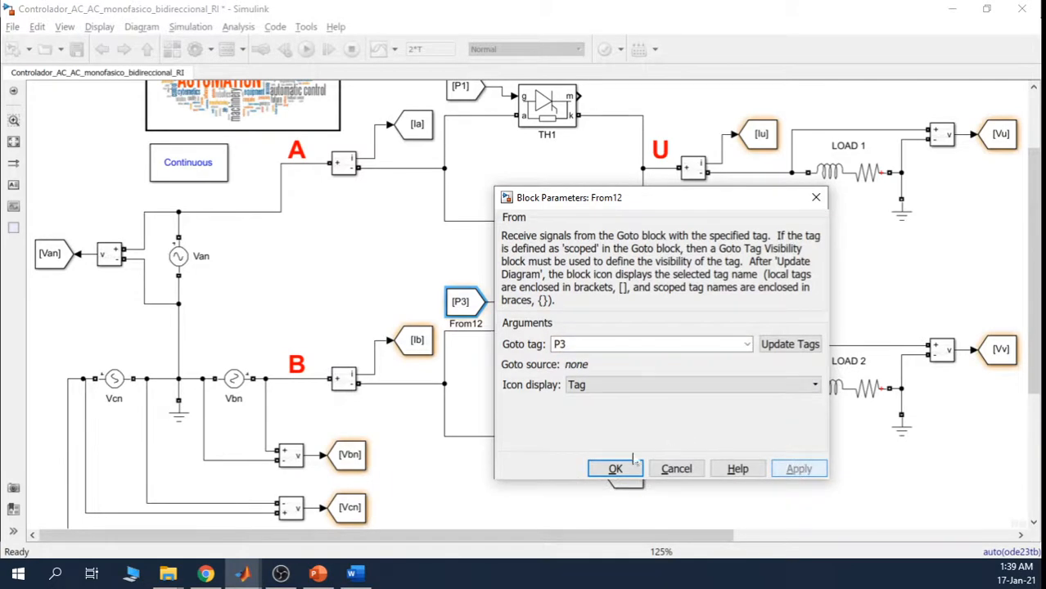
{"action": "left_click", "coordinate": [626, 471]}
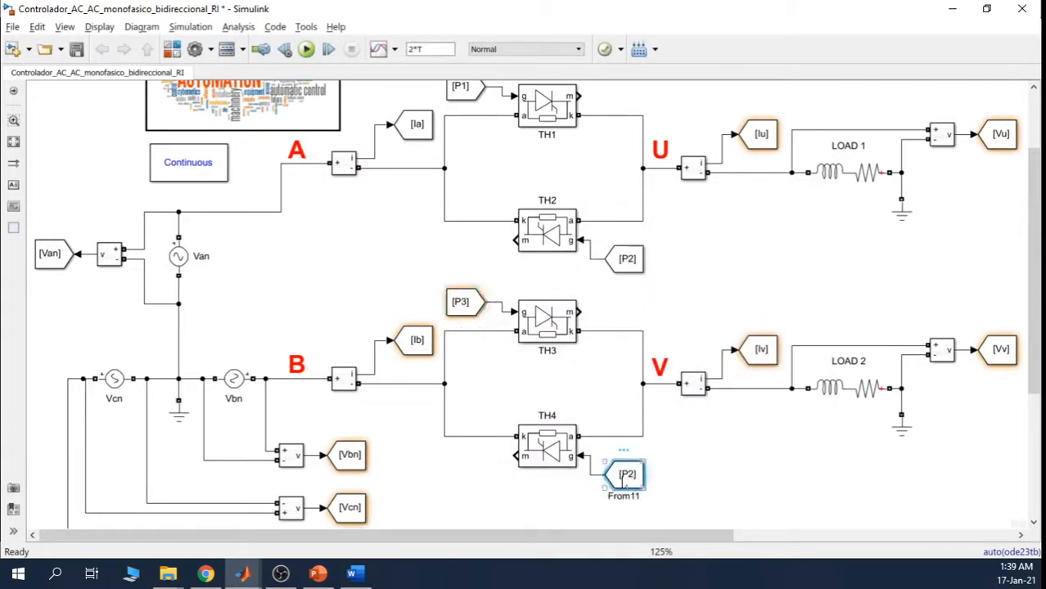
Step: Set the tag of the From block driving TH4's gate to P4
{"action": "double_click", "coordinate": [625, 474]}
{"action": "key", "text": "BackSpace"}
{"action": "type", "text": "4"}
{"action": "left_click", "coordinate": [851, 380]}
{"action": "left_click", "coordinate": [668, 419]}
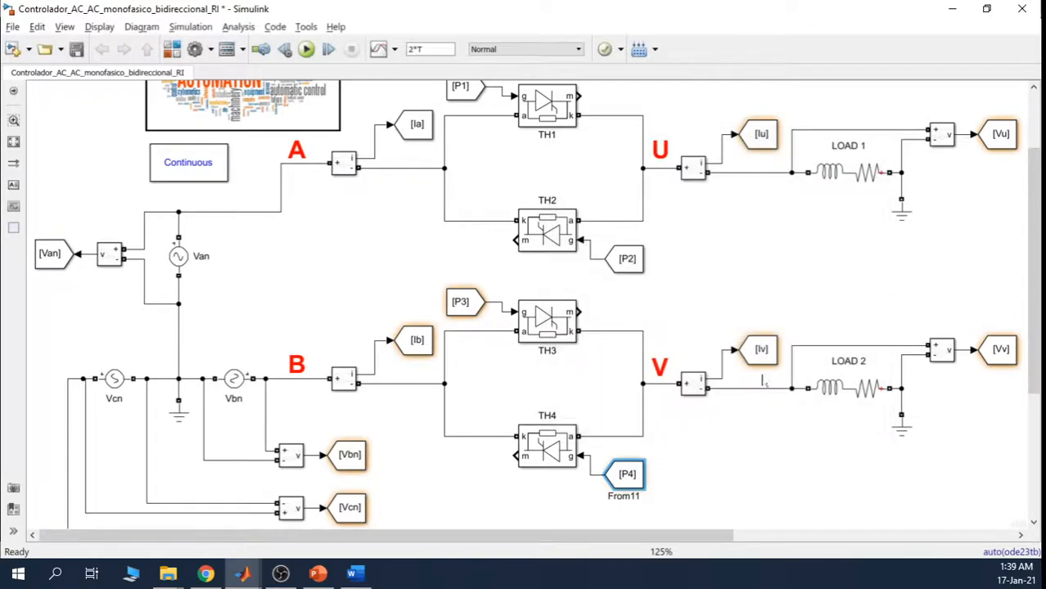
Step: Set the tag of the From block driving TH5's gate to P5
{"action": "left_click_drag", "start_coordinate": [1040, 234], "coordinate": [1040, 353]}
{"action": "left_click", "coordinate": [459, 348]}
{"action": "double_click", "coordinate": [459, 348]}
{"action": "double_click", "coordinate": [626, 381]}
{"action": "left_click", "coordinate": [626, 381]}
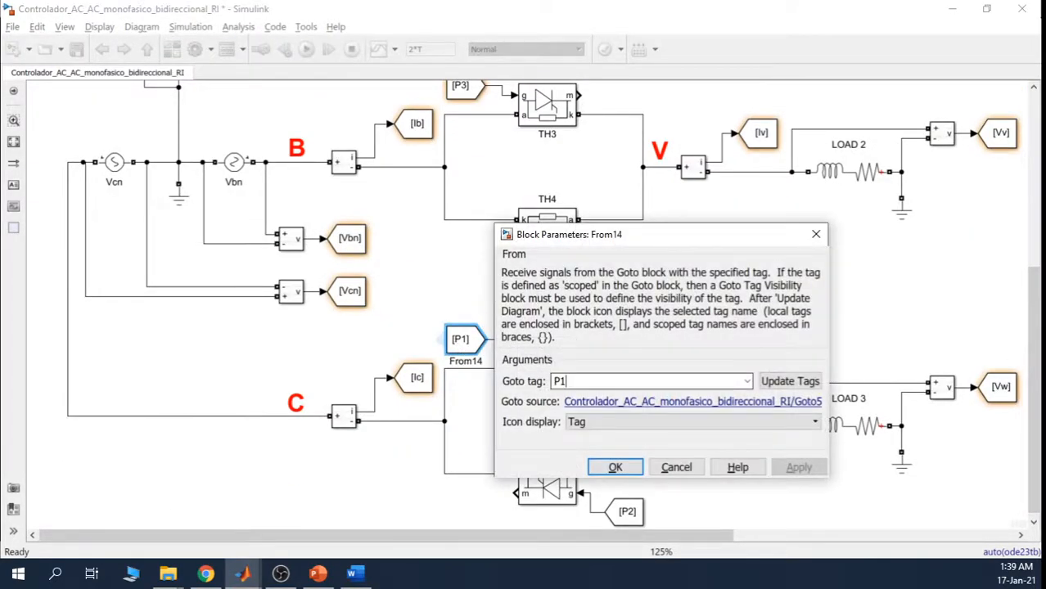
{"action": "type", "text": "5"}
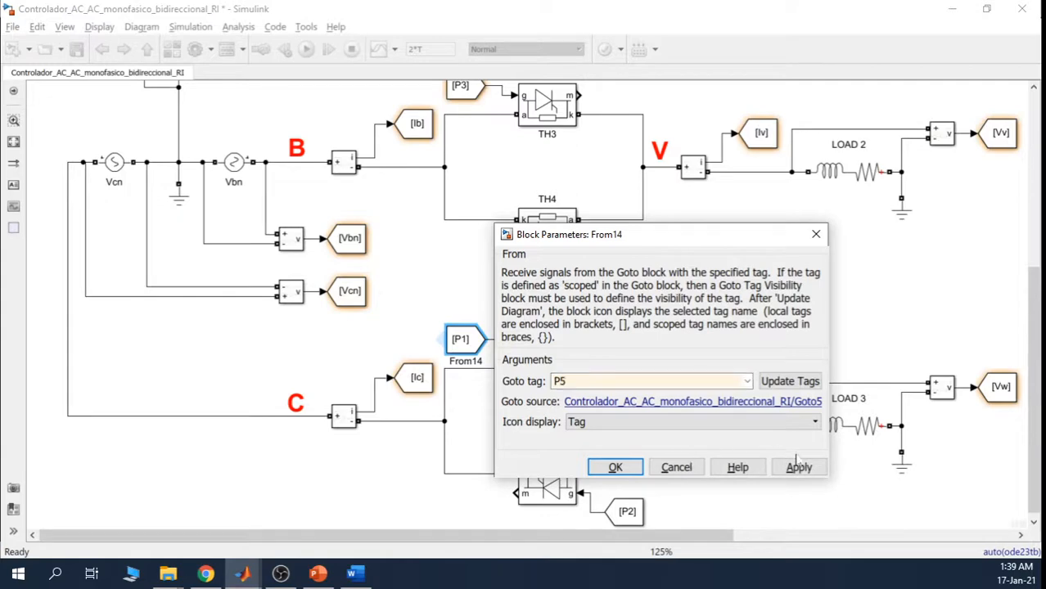
{"action": "left_click", "coordinate": [799, 467]}
Step: Set the tag of the From block driving TH6's gate to P6
{"action": "left_click", "coordinate": [615, 507]}
{"action": "double_click", "coordinate": [624, 509]}
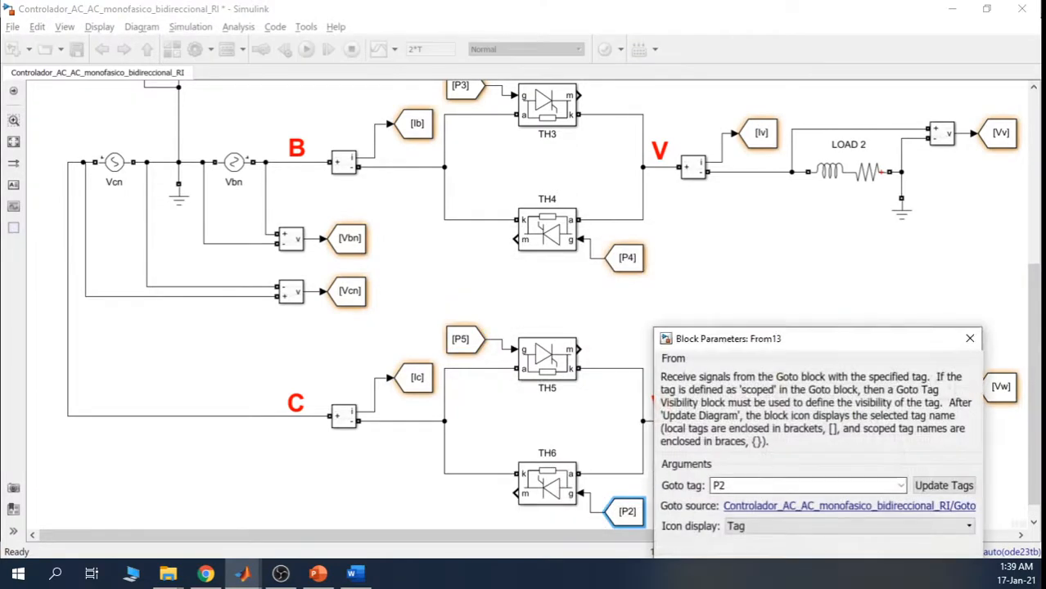
{"action": "type", "text": "P"}
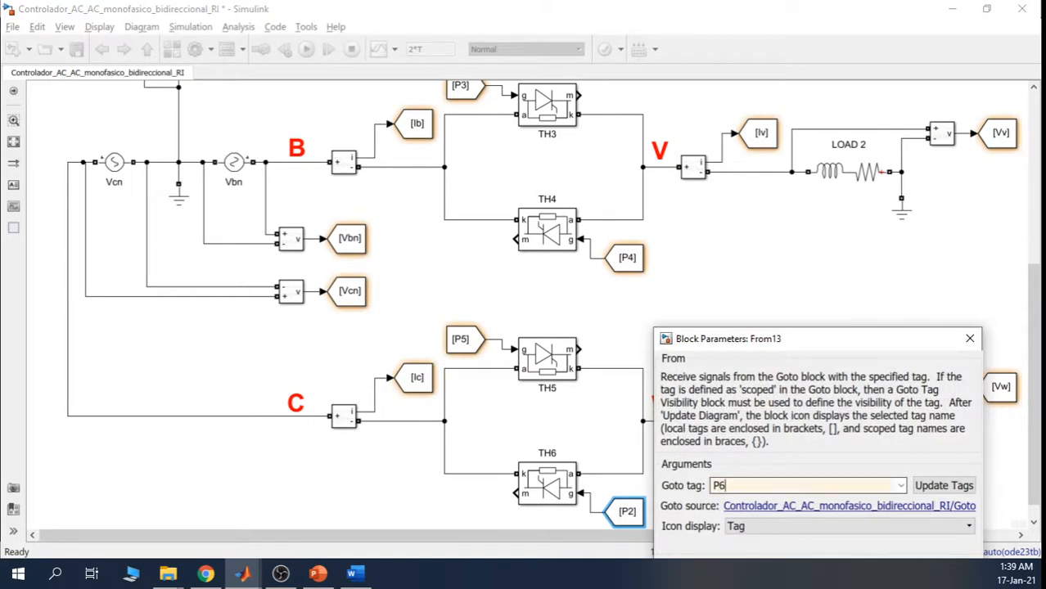
{"action": "left_click", "coordinate": [918, 463]}
{"action": "left_click", "coordinate": [744, 462]}
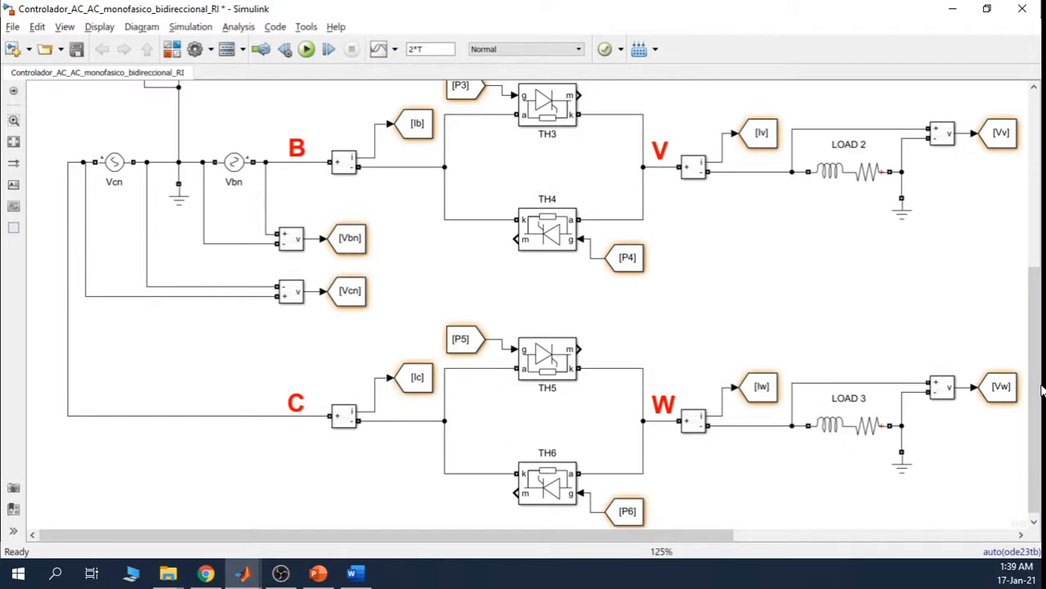
Step: Examine the three phase branches and the common neutral connection of the sources Van, Vbn and Vcn to ground
{"action": "left_click_drag", "start_coordinate": [1041, 385], "coordinate": [1040, 426]}
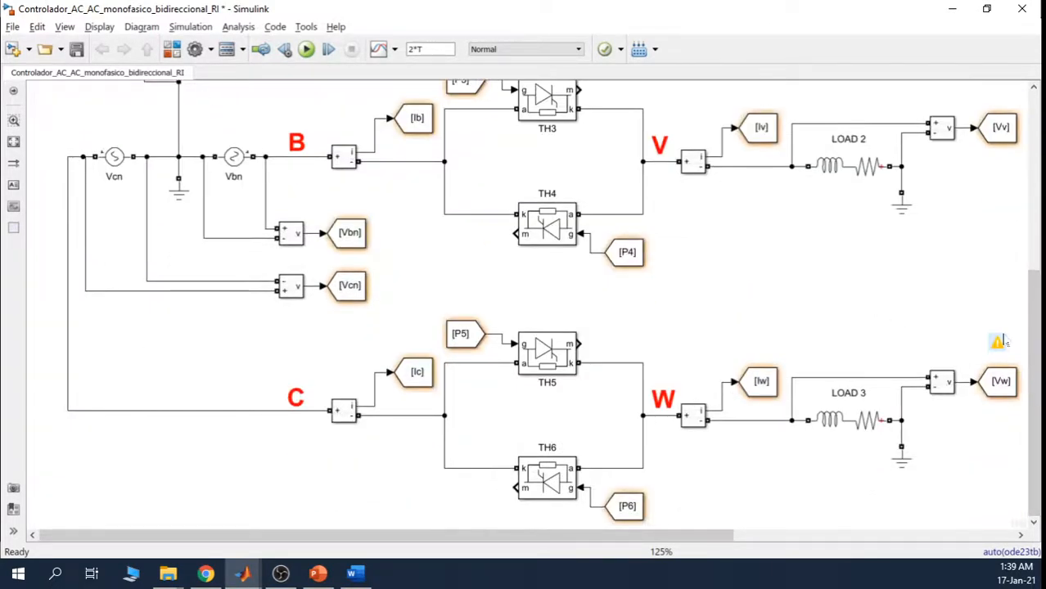
{"action": "left_click_drag", "start_coordinate": [1036, 348], "coordinate": [1027, 251]}
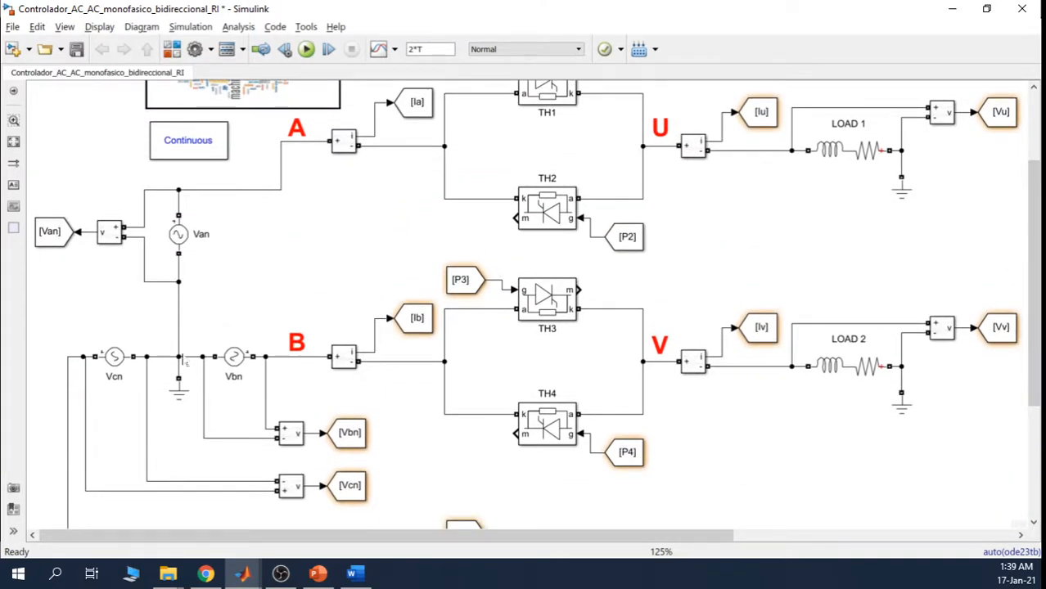
{"action": "left_click", "coordinate": [296, 342]}
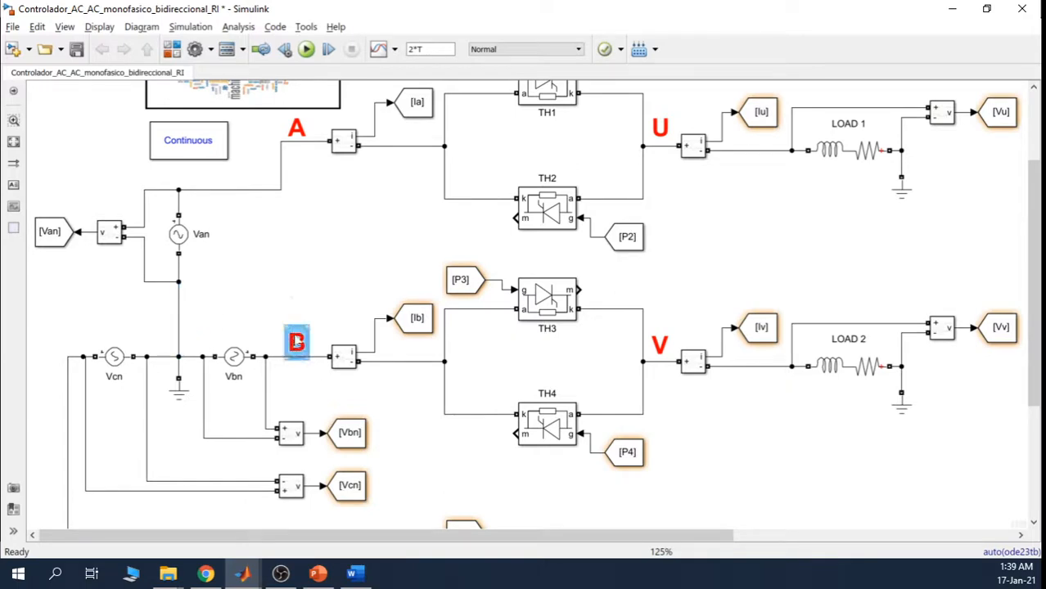
{"action": "key", "text": "ctrl"}
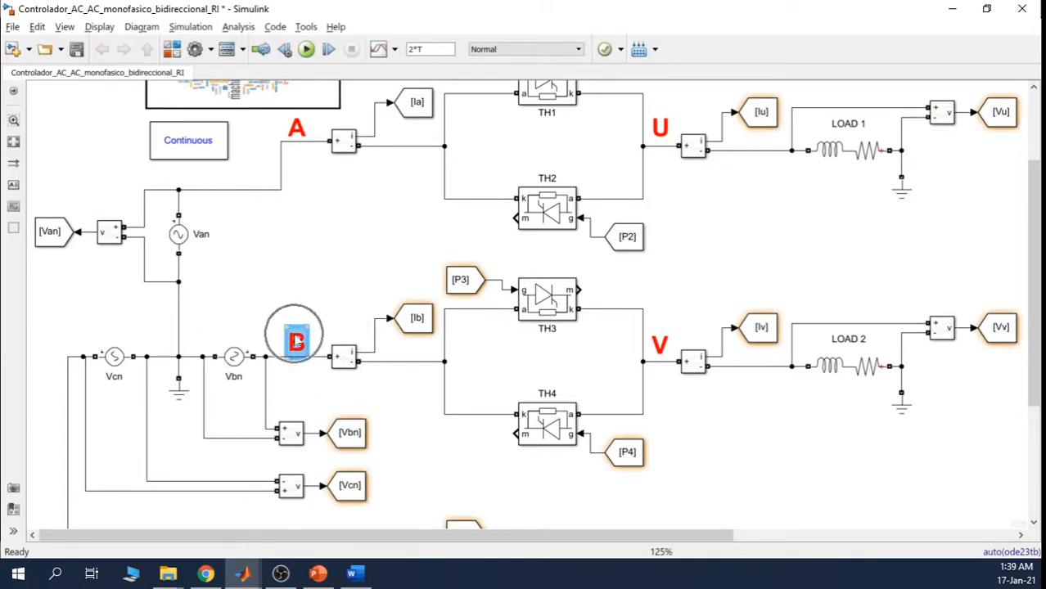
{"action": "left_click", "coordinate": [315, 244]}
{"action": "double_click", "coordinate": [178, 318]}
{"action": "left_click", "coordinate": [255, 296]}
{"action": "left_click", "coordinate": [179, 319]}
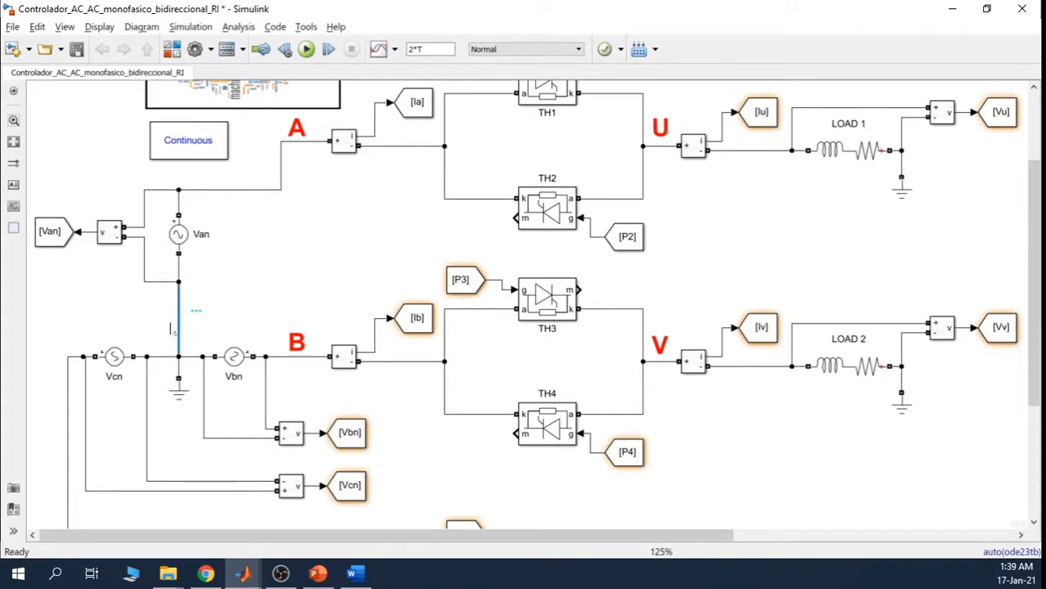
{"action": "left_click", "coordinate": [161, 366]}
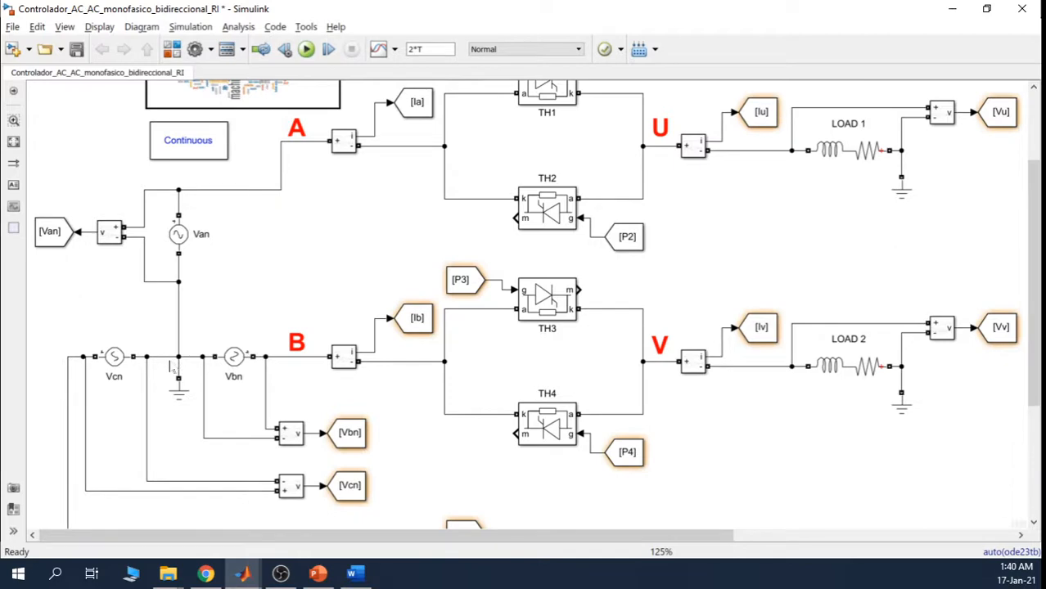
{"action": "left_click", "coordinate": [179, 343]}
{"action": "left_click", "coordinate": [189, 358]}
{"action": "left_click_drag", "start_coordinate": [180, 368], "coordinate": [179, 389]}
Step: Delete the ground blocks connected to LOAD 1, LOAD 2 and LOAD 3
{"action": "scroll", "coordinate": [1040, 306], "scroll_direction": "down", "scroll_amount": 1}
{"action": "left_click", "coordinate": [902, 188]}
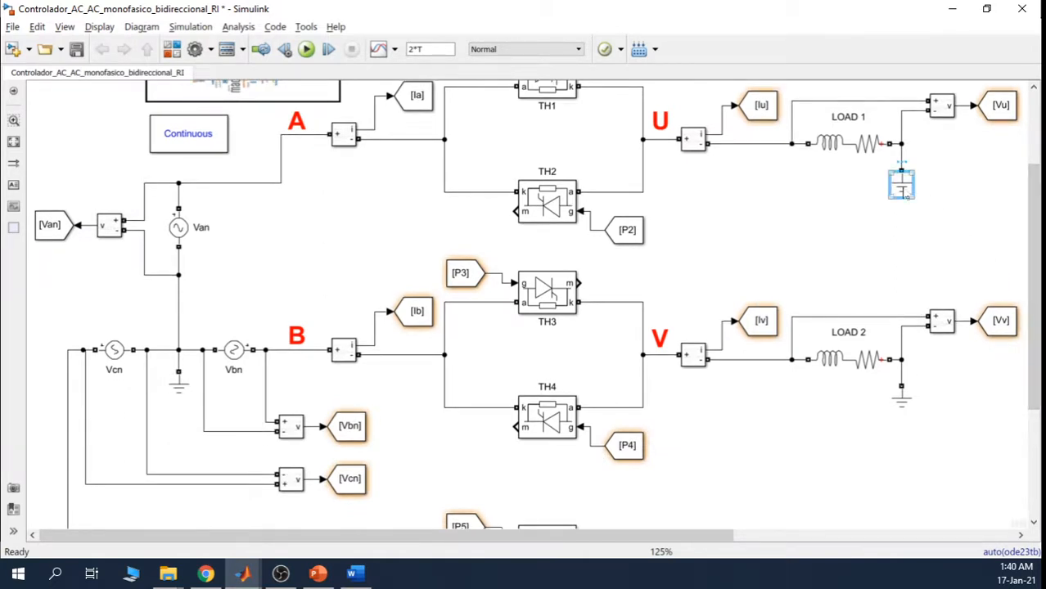
{"action": "key", "text": "Delete"}
{"action": "left_click", "coordinate": [902, 411]}
{"action": "key", "text": "Delete"}
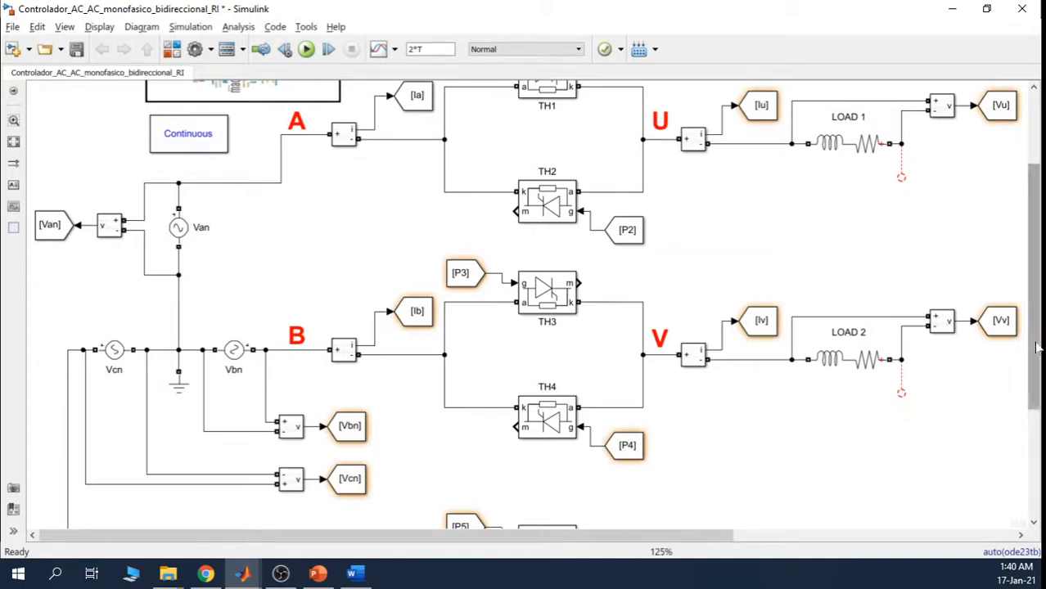
{"action": "scroll", "coordinate": [1020, 361], "scroll_direction": "down", "scroll_amount": 5}
{"action": "left_click", "coordinate": [901, 462]}
{"action": "key", "text": "Delete"}
Step: Move the Vu voltage measurement together with its Goto block above LOAD 1
{"action": "left_click_drag", "start_coordinate": [1042, 400], "coordinate": [1037, 281]}
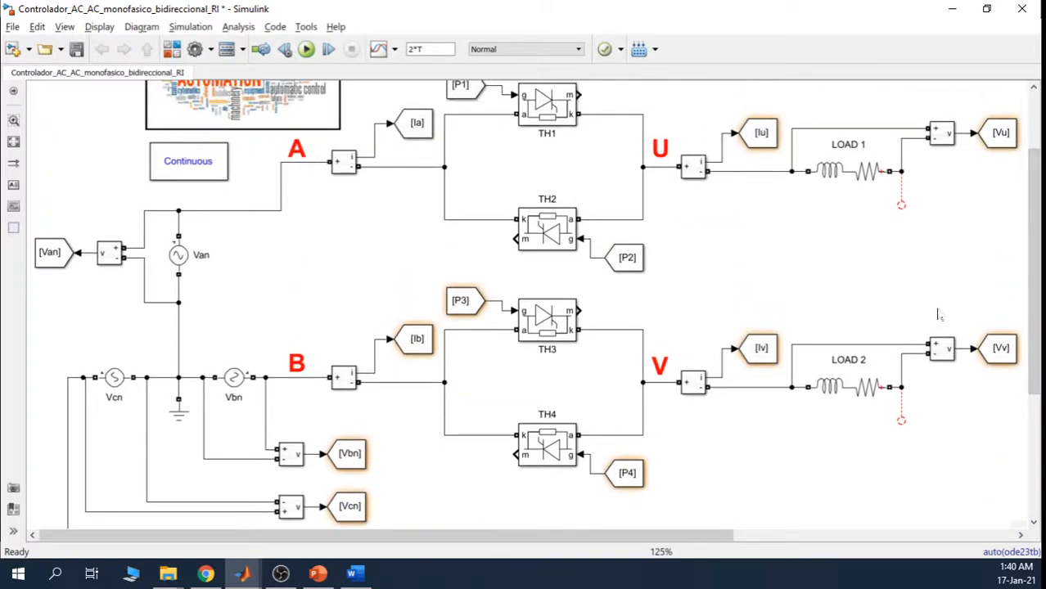
{"action": "left_click_drag", "start_coordinate": [1033, 256], "coordinate": [1033, 206]}
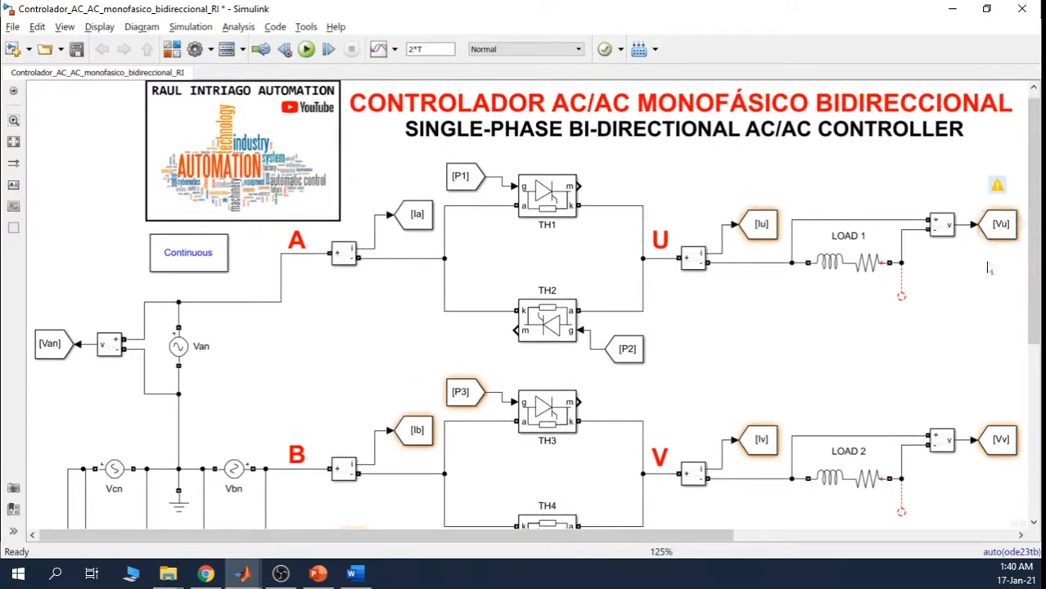
{"action": "left_click_drag", "start_coordinate": [1014, 273], "coordinate": [849, 182]}
{"action": "left_click", "coordinate": [869, 380]}
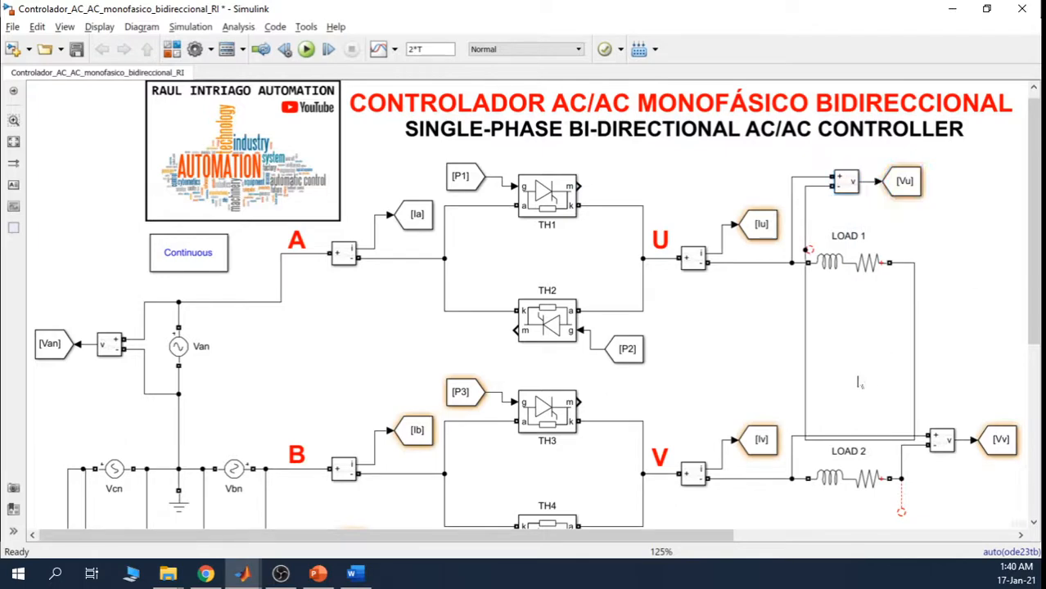
Step: Reroute the Vu measurement's negative lead over LOAD 1 to the load's output end, leaving a free wire from that node
{"action": "left_click", "coordinate": [805, 405]}
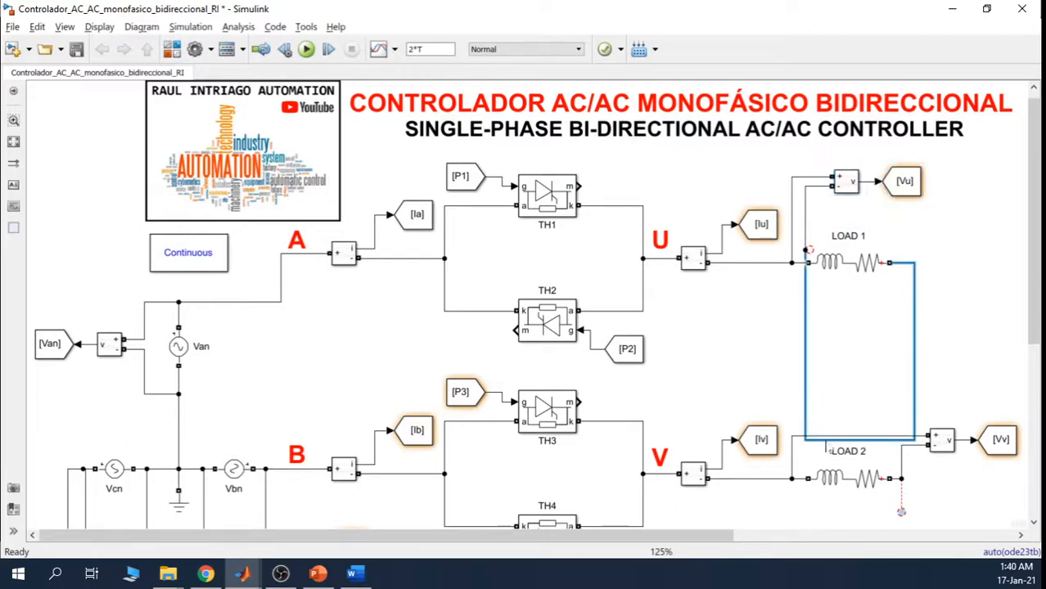
{"action": "left_click_drag", "start_coordinate": [828, 443], "coordinate": [863, 218]}
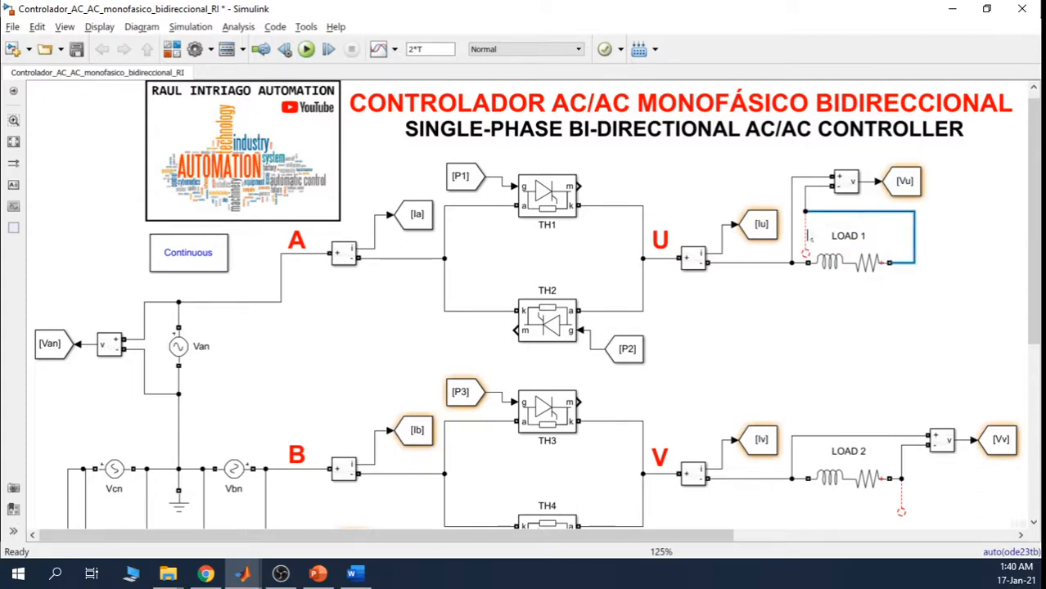
{"action": "left_click", "coordinate": [806, 240]}
{"action": "left_click_drag", "start_coordinate": [805, 253], "coordinate": [929, 302]}
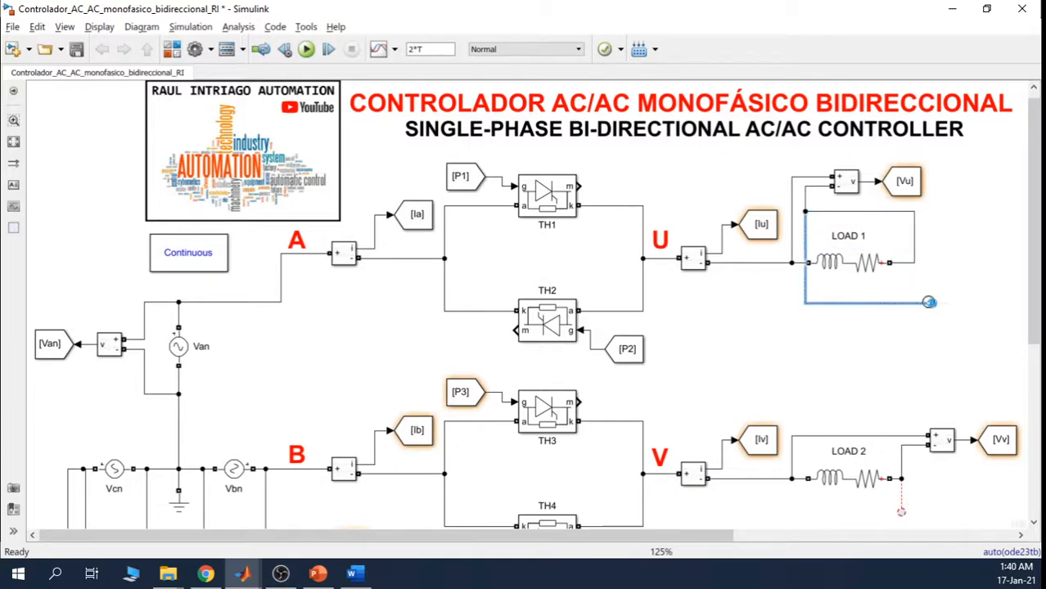
{"action": "left_click_drag", "start_coordinate": [806, 215], "coordinate": [914, 263]}
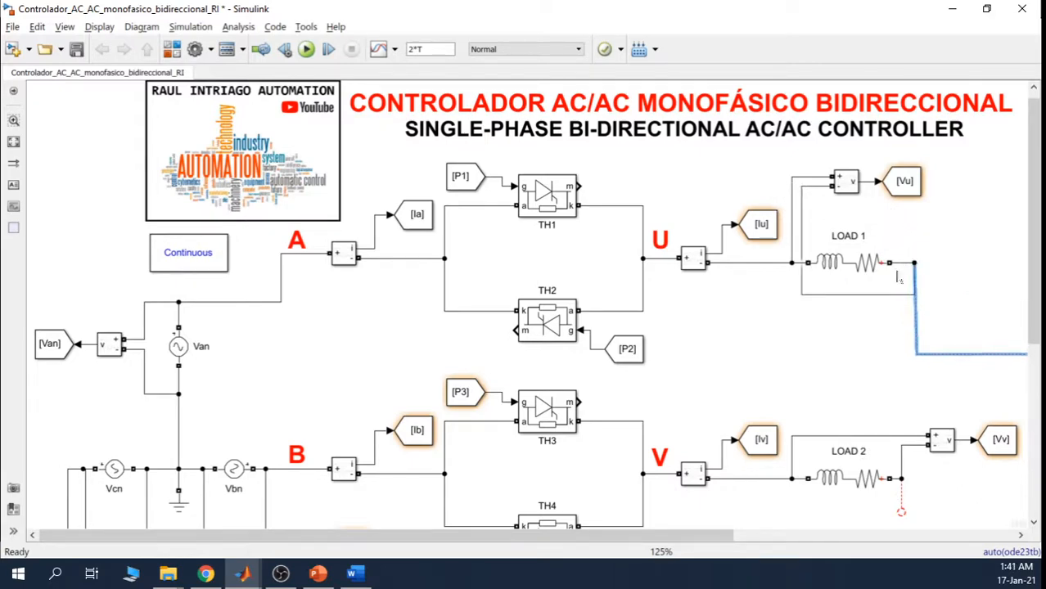
{"action": "left_click_drag", "start_coordinate": [880, 303], "coordinate": [885, 231]}
{"action": "left_click", "coordinate": [956, 233]}
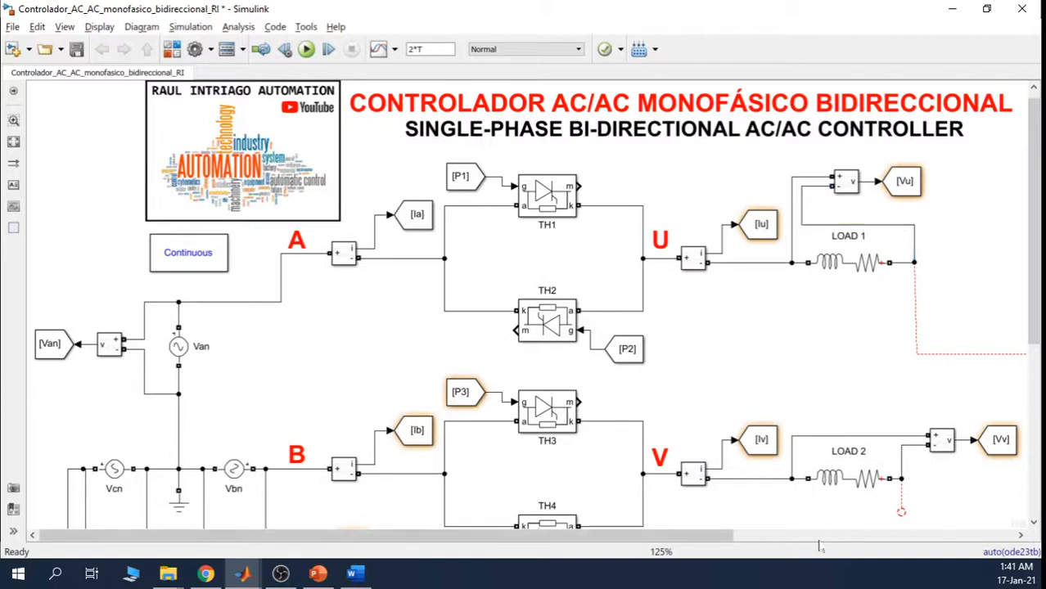
Step: Check the load's neutral connection on the three-phase AC controller slide in PowerPoint, and return to the Simulink model
{"action": "left_click_drag", "start_coordinate": [718, 537], "coordinate": [866, 534]}
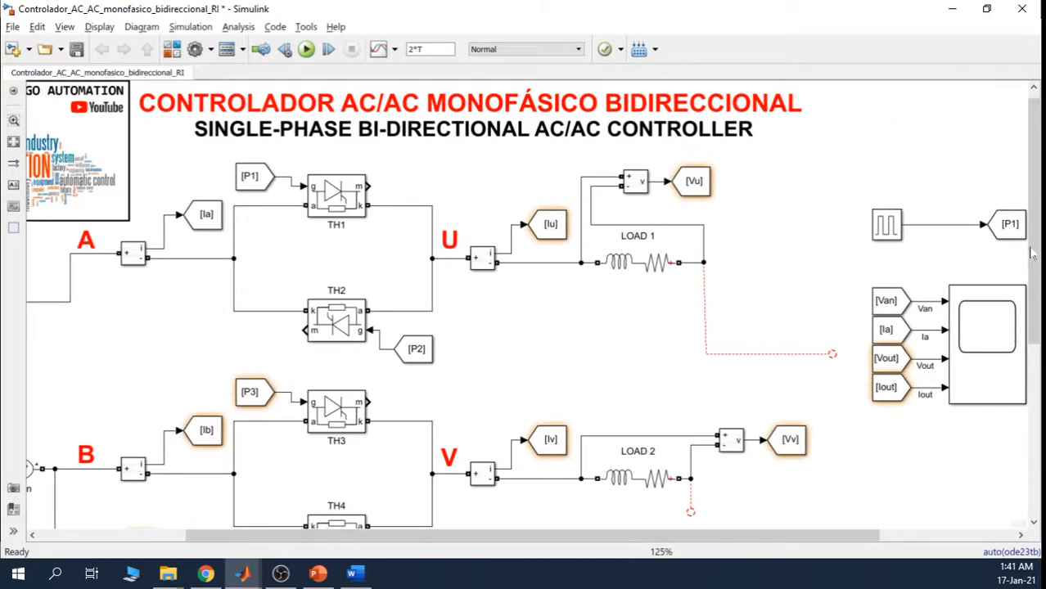
{"action": "key", "text": "alt+Tab"}
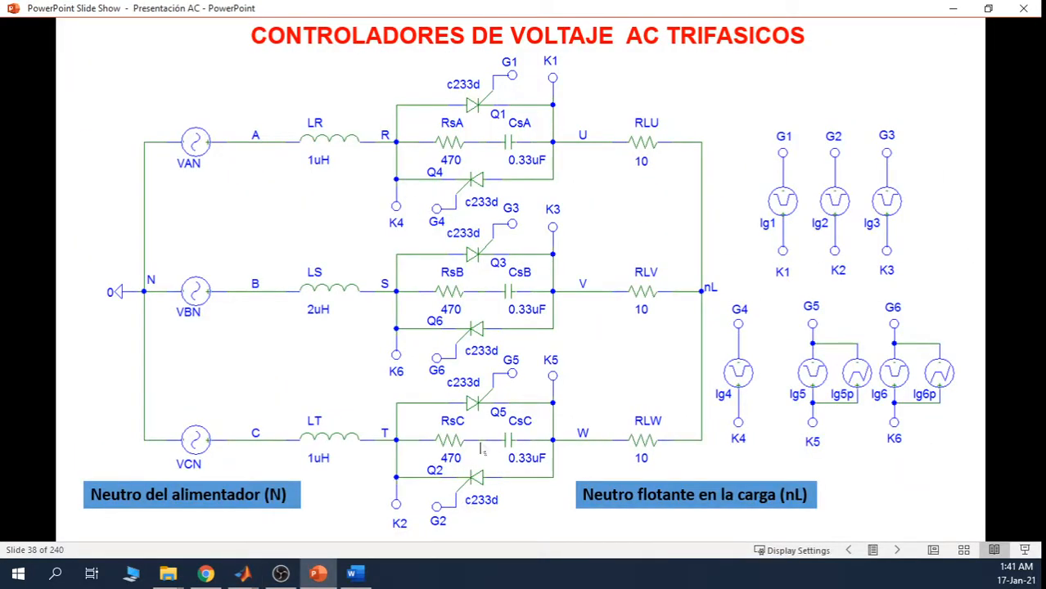
{"action": "mouse_move", "coordinate": [242, 573]}
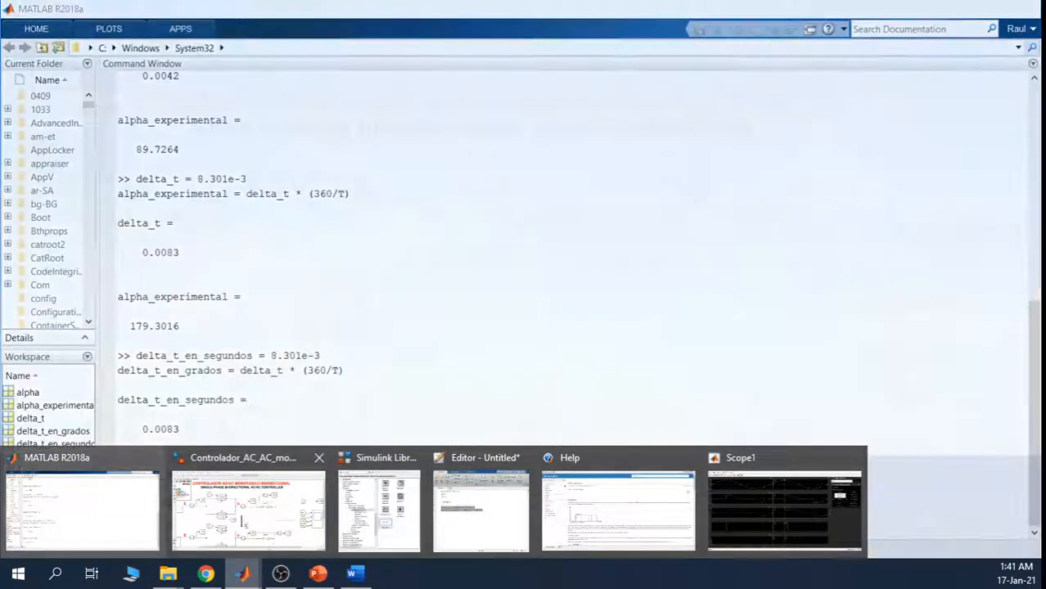
{"action": "left_click", "coordinate": [248, 509]}
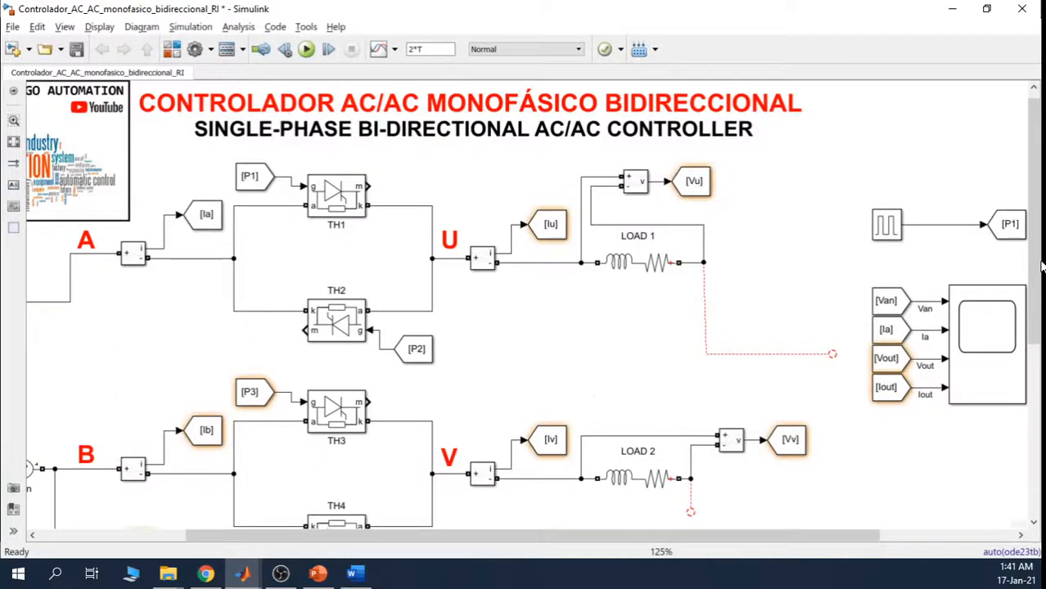
Step: Shorten the loose wire at LOAD 1's output and move the Vv voltage measurement with its Goto block above LOAD 2
{"action": "scroll", "coordinate": [780, 297], "scroll_direction": "down", "scroll_amount": 3}
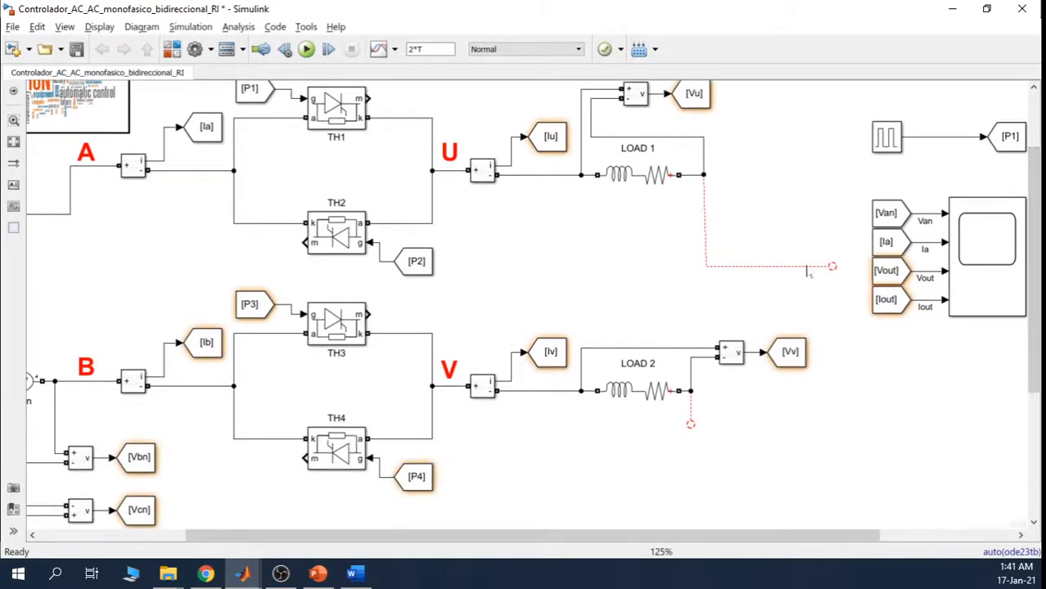
{"action": "left_click_drag", "start_coordinate": [829, 265], "coordinate": [705, 223]}
{"action": "left_click", "coordinate": [726, 352]}
{"action": "left_click_drag", "start_coordinate": [822, 371], "coordinate": [629, 292]}
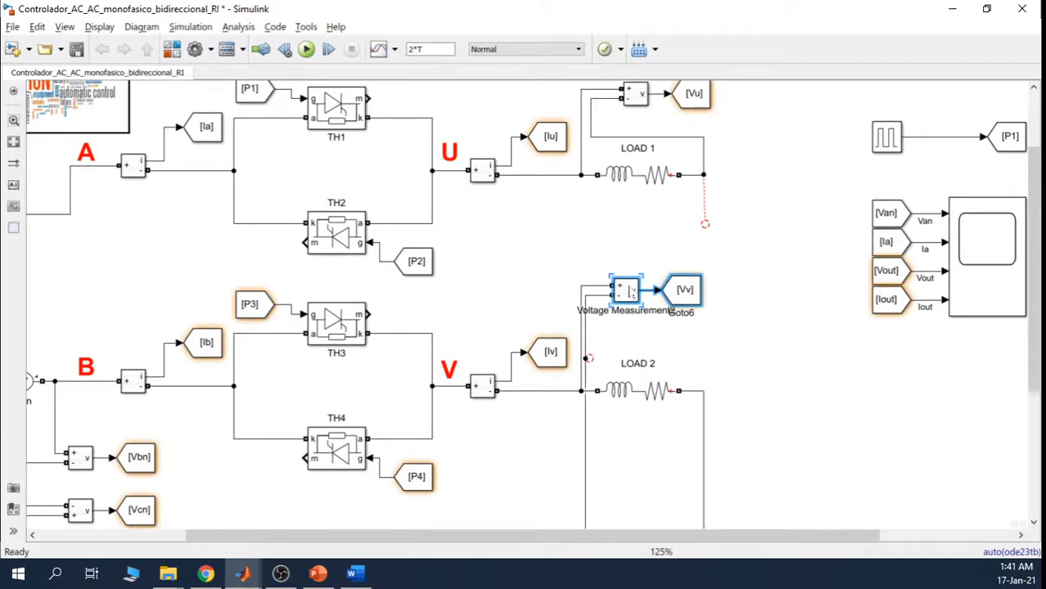
{"action": "left_click", "coordinate": [804, 313]}
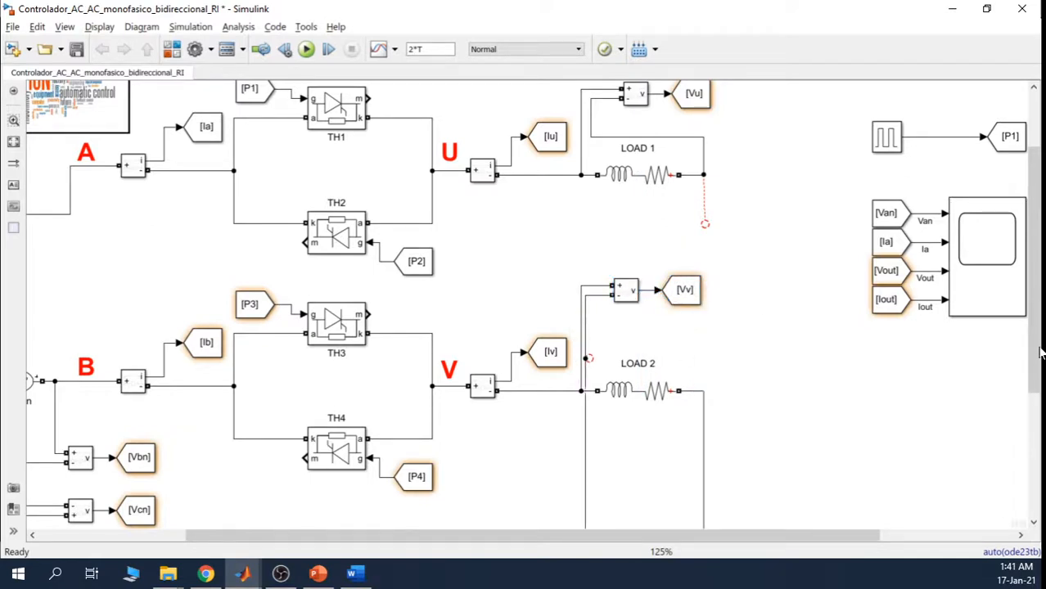
Step: Delete the wire at LOAD 2's output and the leftover negative lead of the Vv measurement
{"action": "left_click_drag", "start_coordinate": [1039, 352], "coordinate": [1039, 397]}
{"action": "left_click", "coordinate": [703, 387]}
{"action": "key", "text": "Delete"}
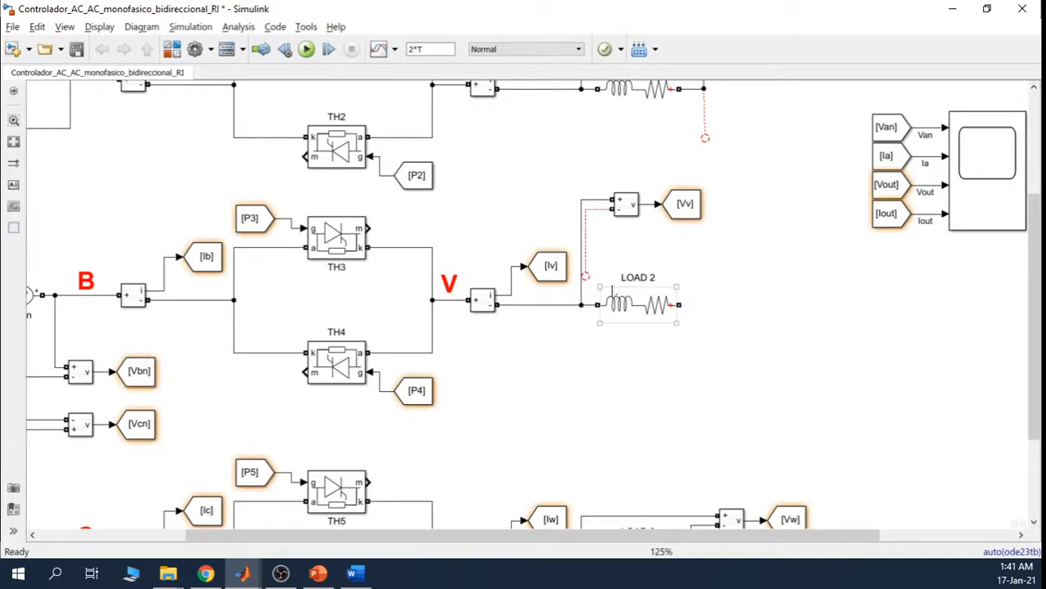
{"action": "left_click", "coordinate": [586, 273]}
{"action": "mouse_move", "coordinate": [662, 265]}
{"action": "left_mouse_down"}
{"action": "mouse_move", "coordinate": [680, 296]}
{"action": "mouse_move", "coordinate": [672, 254]}
{"action": "left_mouse_up"}
{"action": "key", "text": "Delete"}
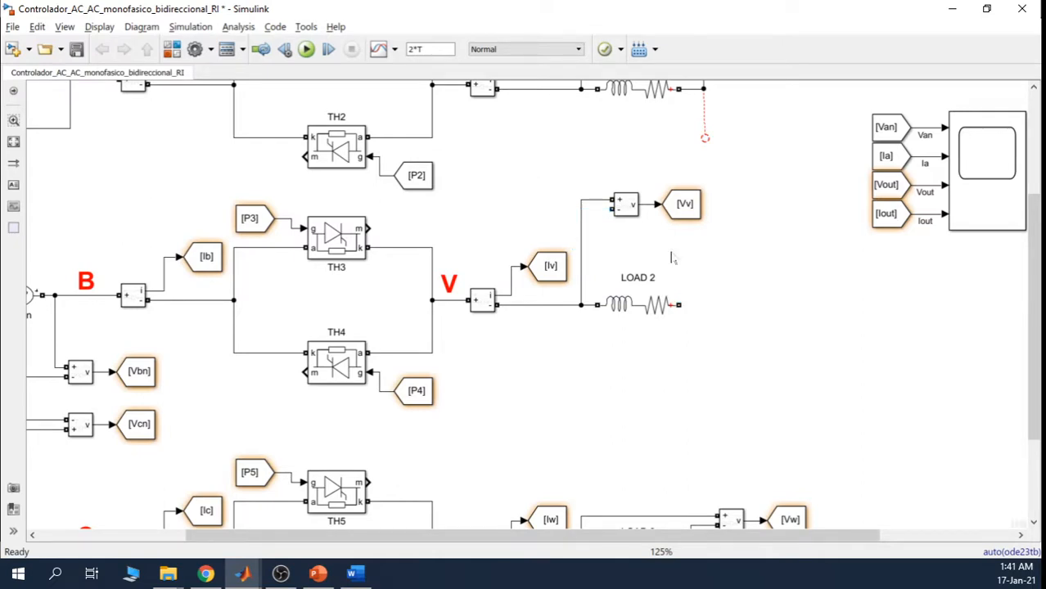
Step: Move the Vw voltage measurement together with its Goto block above LOAD 3
{"action": "left_click_drag", "start_coordinate": [1034, 317], "coordinate": [1035, 390]}
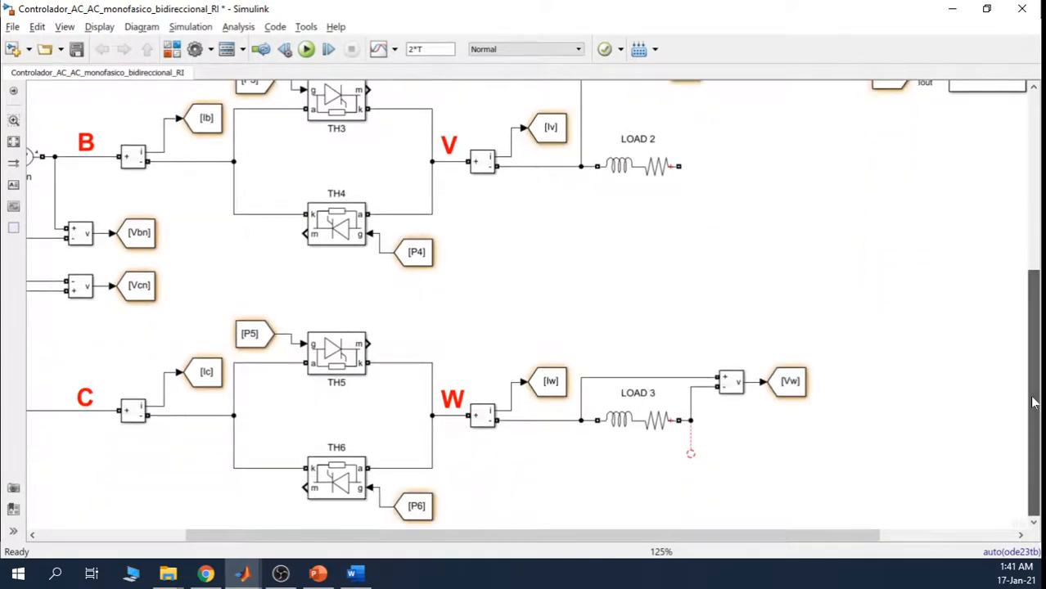
{"action": "left_click_drag", "start_coordinate": [825, 424], "coordinate": [615, 339]}
{"action": "left_click", "coordinate": [656, 292]}
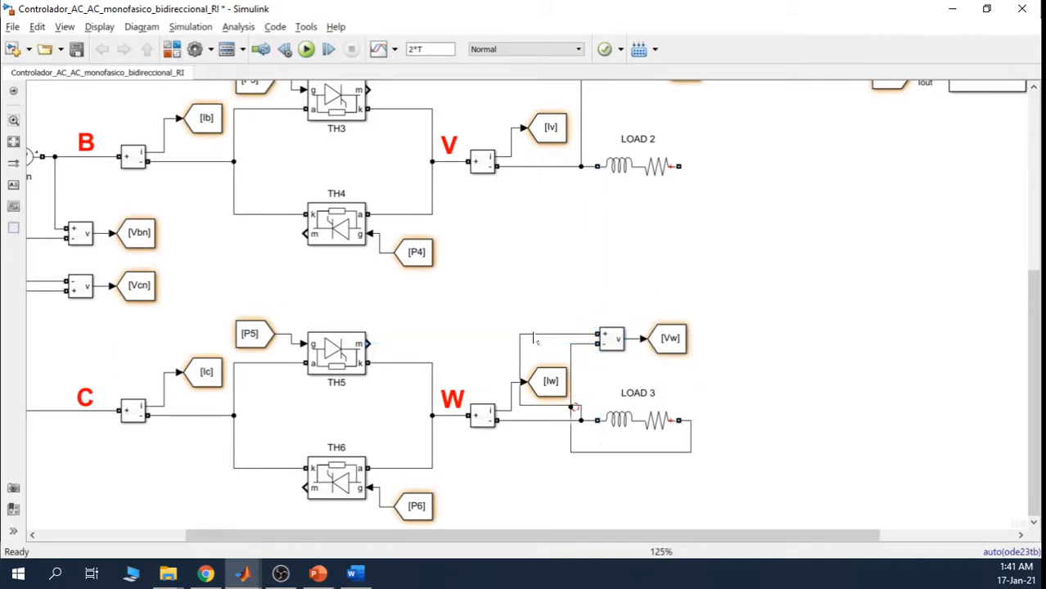
Step: Delete the Vw measurement's negative lead and LOAD 3's output wire, and straighten the measurement's positive lead down to the load input
{"action": "left_click", "coordinate": [571, 361]}
{"action": "key", "text": "Delete"}
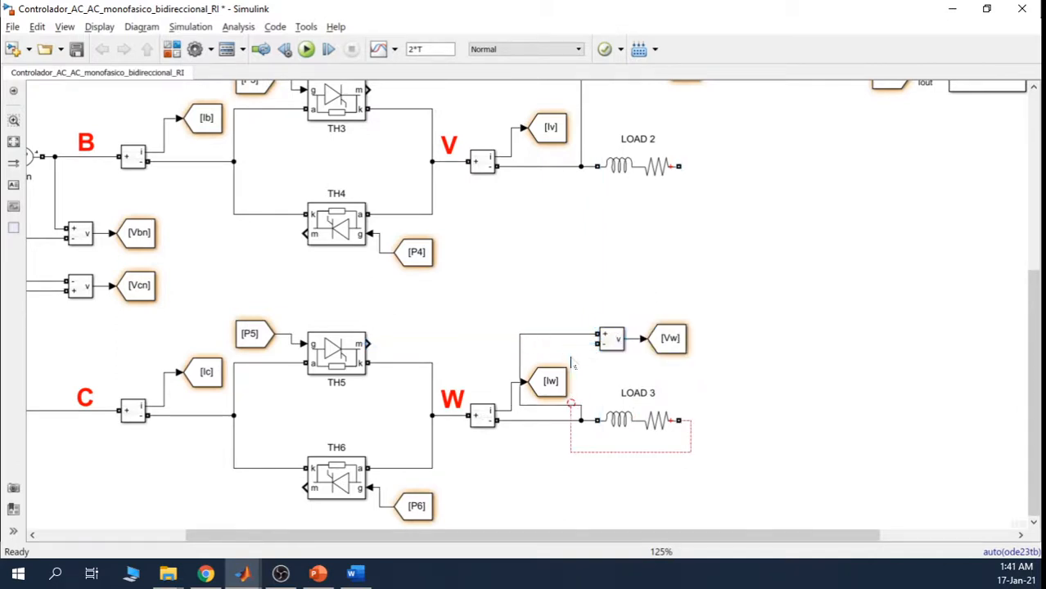
{"action": "left_click", "coordinate": [599, 453]}
{"action": "key", "text": "Delete"}
{"action": "left_click_drag", "start_coordinate": [525, 351], "coordinate": [585, 361]}
{"action": "left_click", "coordinate": [724, 391]}
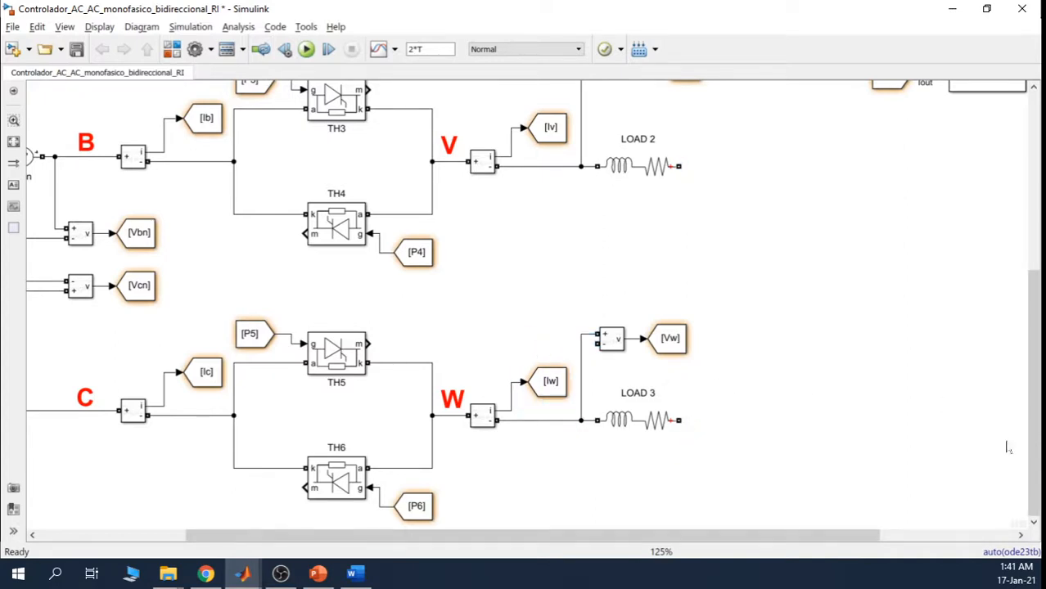
{"action": "left_click_drag", "start_coordinate": [1029, 445], "coordinate": [1028, 327]}
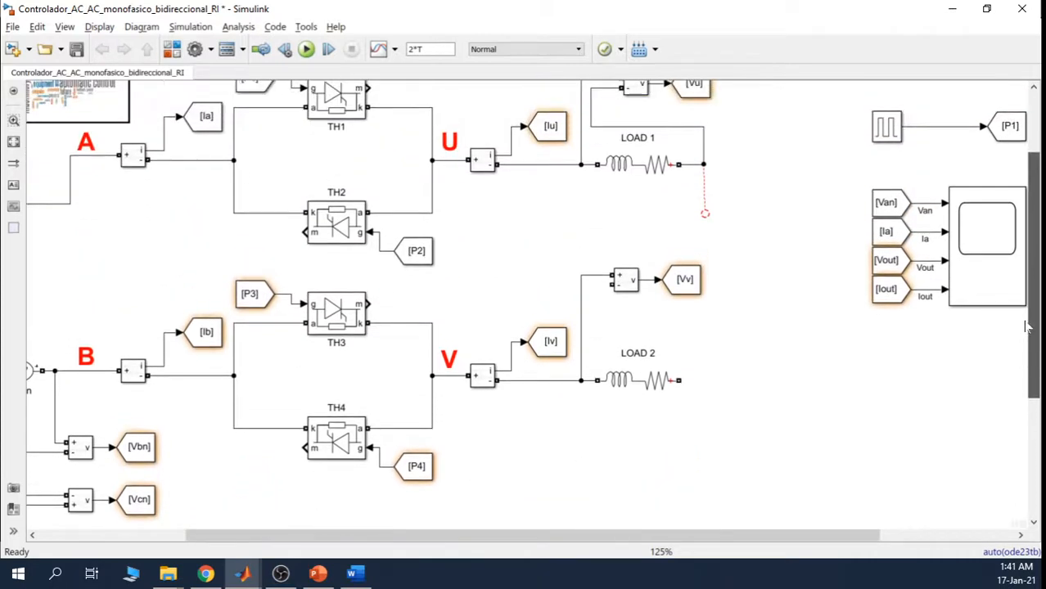
Step: Delete the loose wire at LOAD 1's output and the leftover negative lead of the Vu voltage measurement
{"action": "left_click_drag", "start_coordinate": [715, 198], "coordinate": [691, 193]}
{"action": "key", "text": "Delete"}
{"action": "left_click", "coordinate": [702, 144]}
{"action": "key", "text": "Delete"}
{"action": "scroll", "coordinate": [777, 221], "scroll_direction": "up", "scroll_amount": 1}
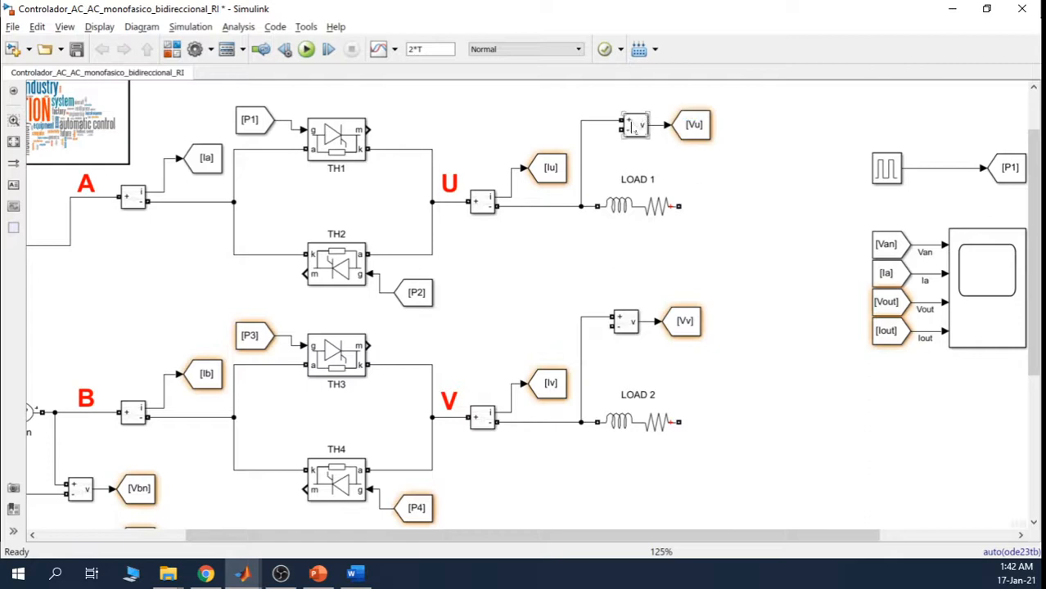
{"action": "left_click", "coordinate": [633, 128]}
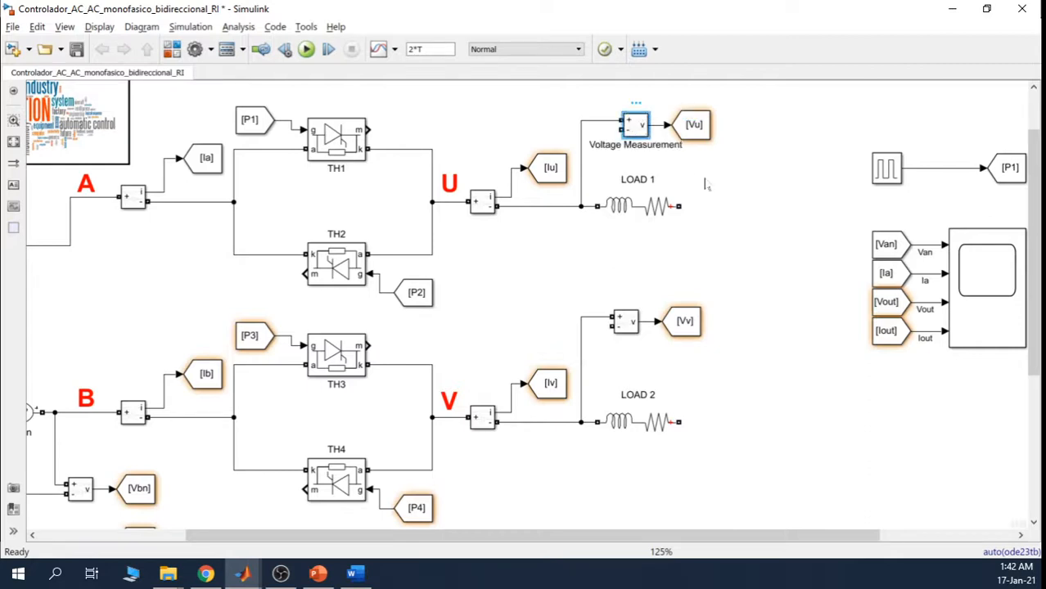
{"action": "left_click", "coordinate": [766, 254]}
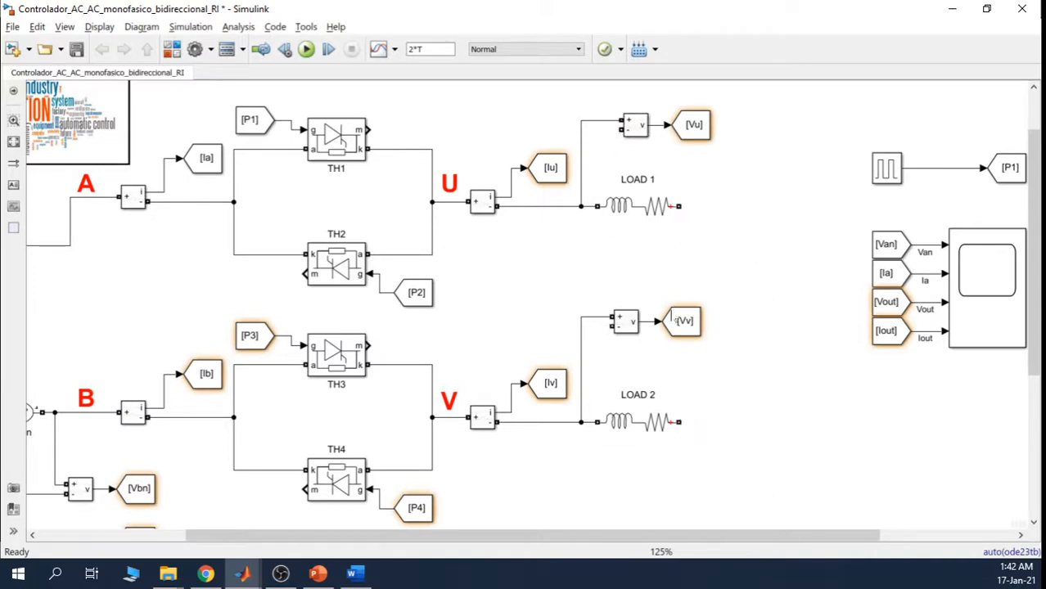
Step: Wire the outputs of LOAD 1, LOAD 2 and LOAD 3 together at a common node
{"action": "mouse_move", "coordinate": [1034, 295]}
{"action": "left_mouse_down"}
{"action": "mouse_move", "coordinate": [1037, 391]}
{"action": "mouse_move", "coordinate": [1035, 308]}
{"action": "left_mouse_up"}
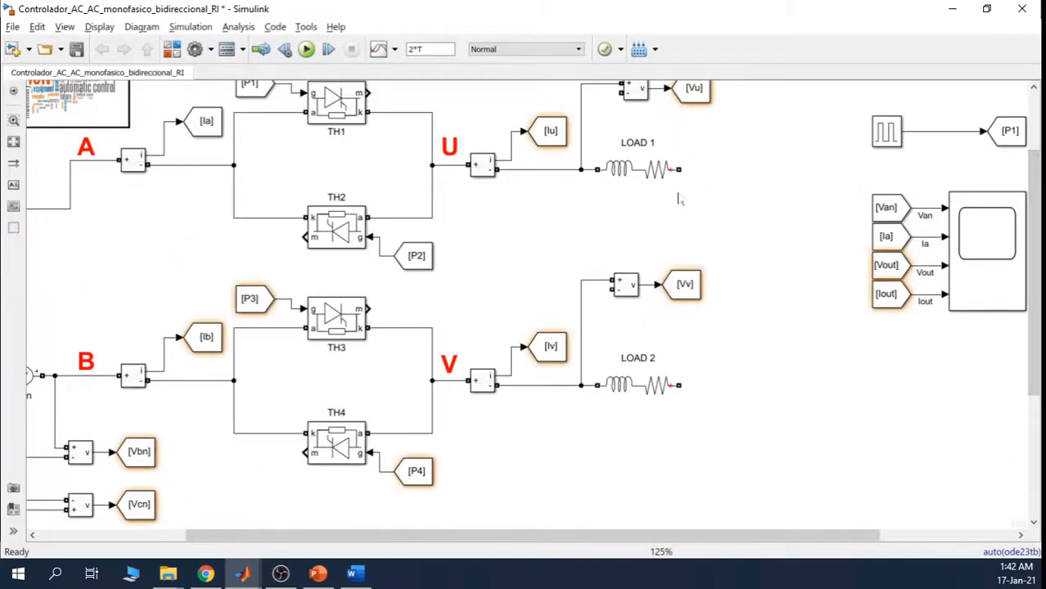
{"action": "left_click_drag", "start_coordinate": [681, 171], "coordinate": [680, 384]}
{"action": "left_click_drag", "start_coordinate": [714, 336], "coordinate": [764, 342]}
{"action": "left_click_drag", "start_coordinate": [1041, 266], "coordinate": [1030, 450]}
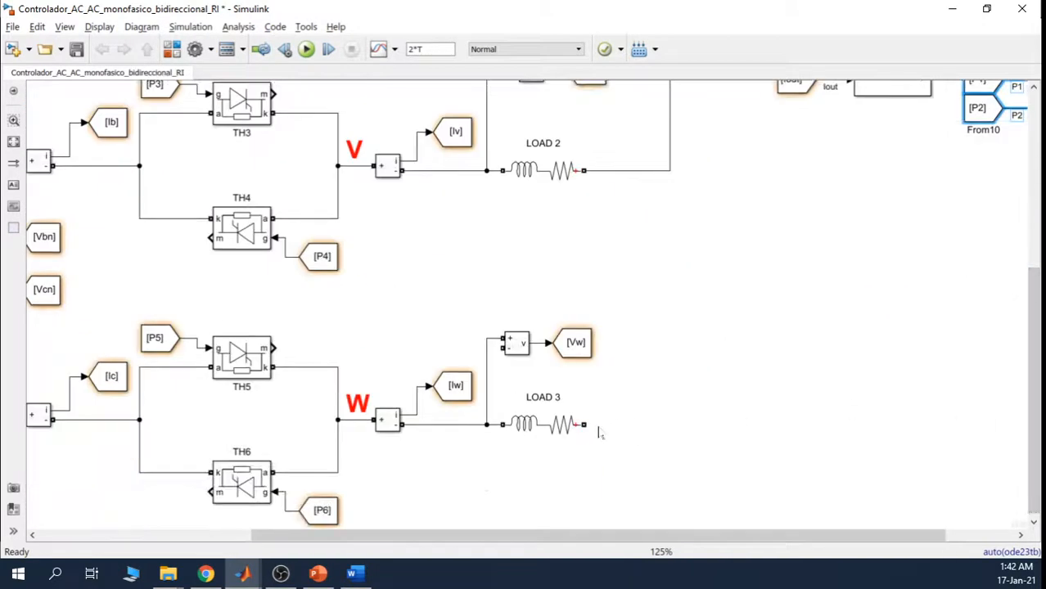
{"action": "left_click_drag", "start_coordinate": [585, 424], "coordinate": [668, 170]}
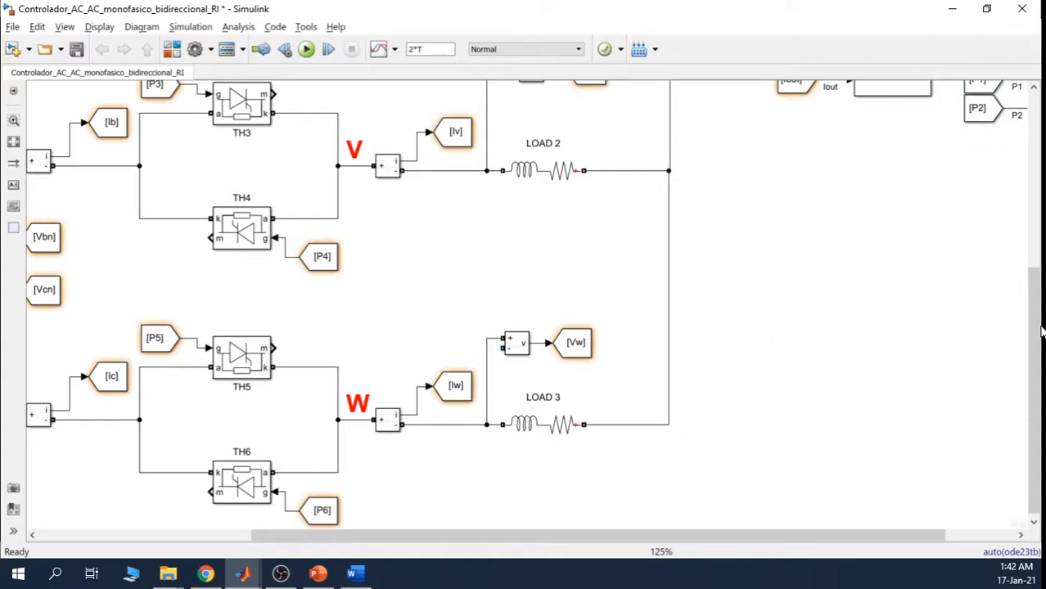
Step: Shift both vertical segments of the common load wire closer to the loads and line them up
{"action": "scroll", "coordinate": [675, 210], "scroll_direction": "up", "scroll_amount": 5}
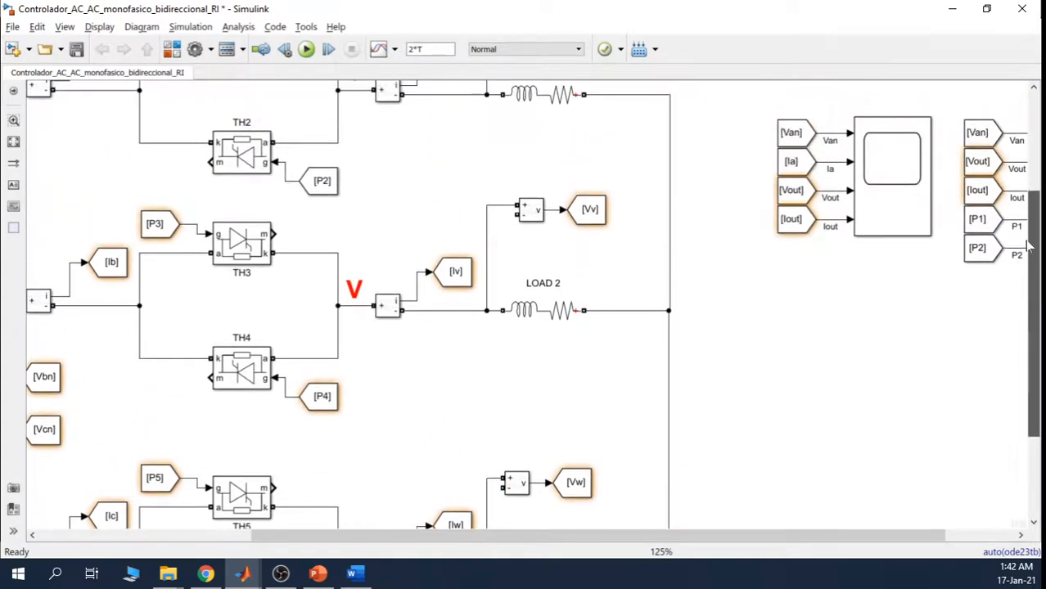
{"action": "left_click_drag", "start_coordinate": [669, 374], "coordinate": [640, 383]}
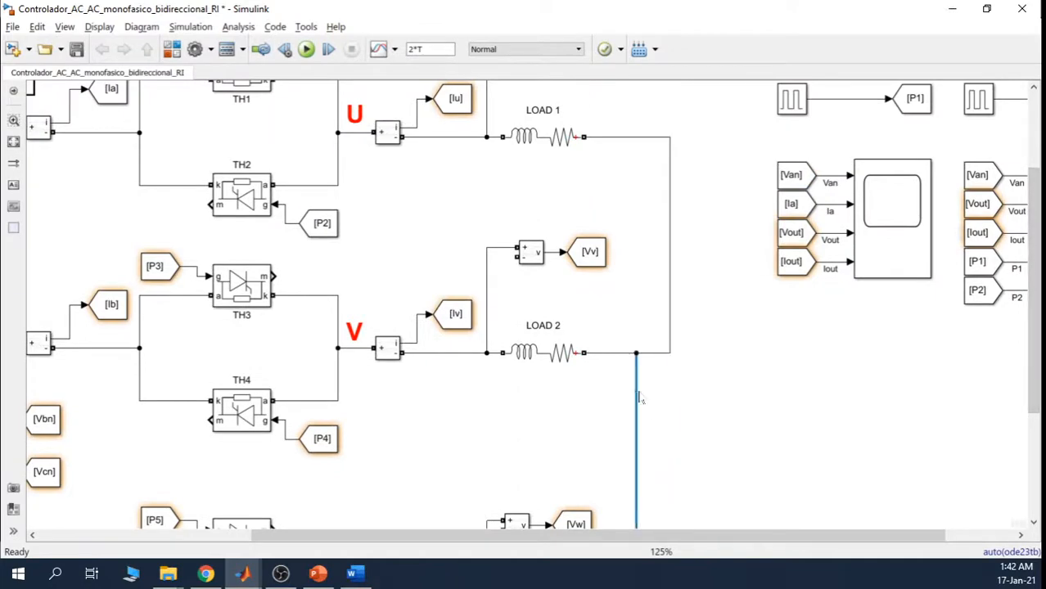
{"action": "left_click_drag", "start_coordinate": [671, 321], "coordinate": [645, 323]}
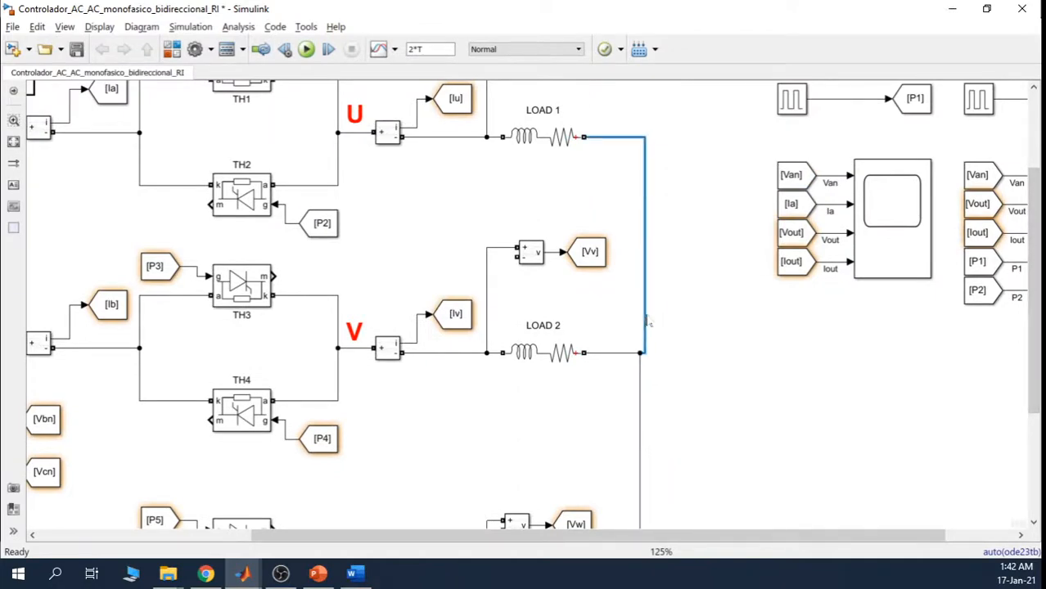
{"action": "left_click", "coordinate": [725, 310]}
{"action": "left_click_drag", "start_coordinate": [1039, 327], "coordinate": [1040, 283]}
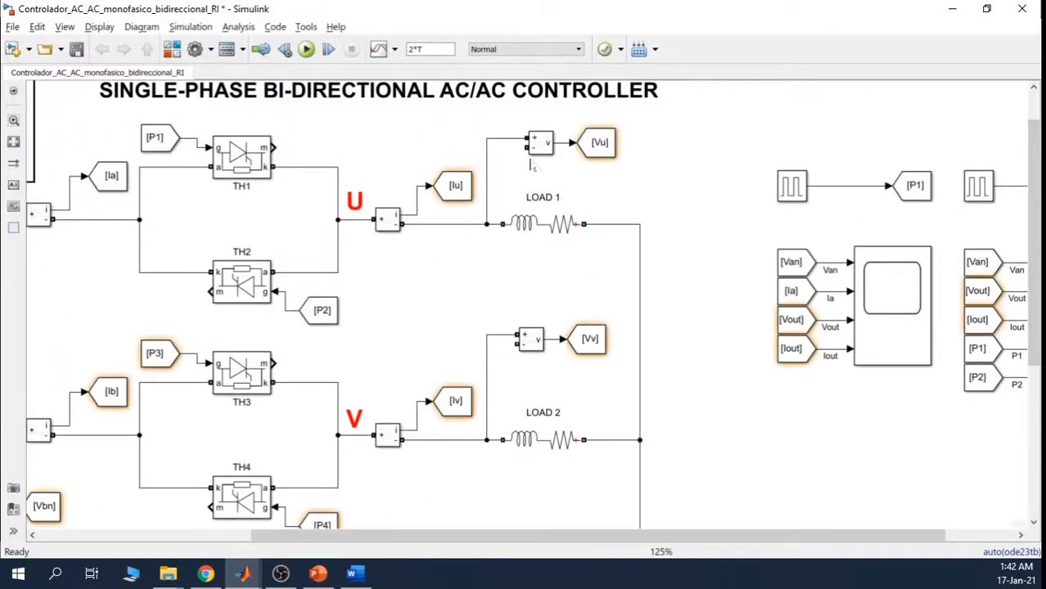
Step: Connect the Vu measurement's negative terminal to LOAD 1's output and route the lead inside the positive lead
{"action": "left_click_drag", "start_coordinate": [480, 148], "coordinate": [639, 221]}
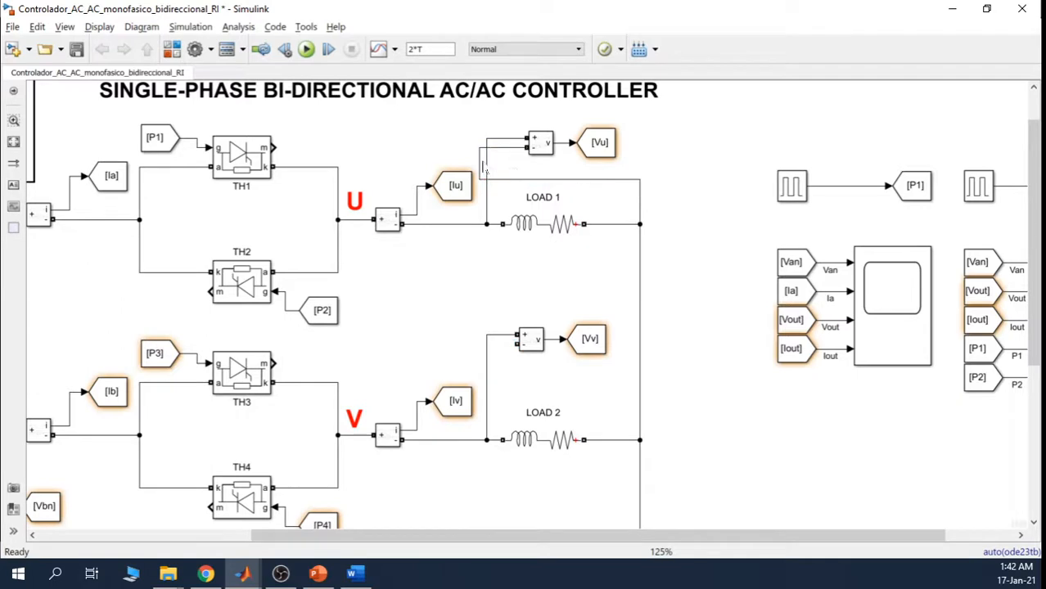
{"action": "left_click_drag", "start_coordinate": [478, 167], "coordinate": [502, 179]}
{"action": "left_click", "coordinate": [698, 172]}
Step: Connect the Vv measurement's negative terminal to LOAD 2's output and route the lead inside the positive lead
{"action": "left_click_drag", "start_coordinate": [1041, 207], "coordinate": [1041, 294]}
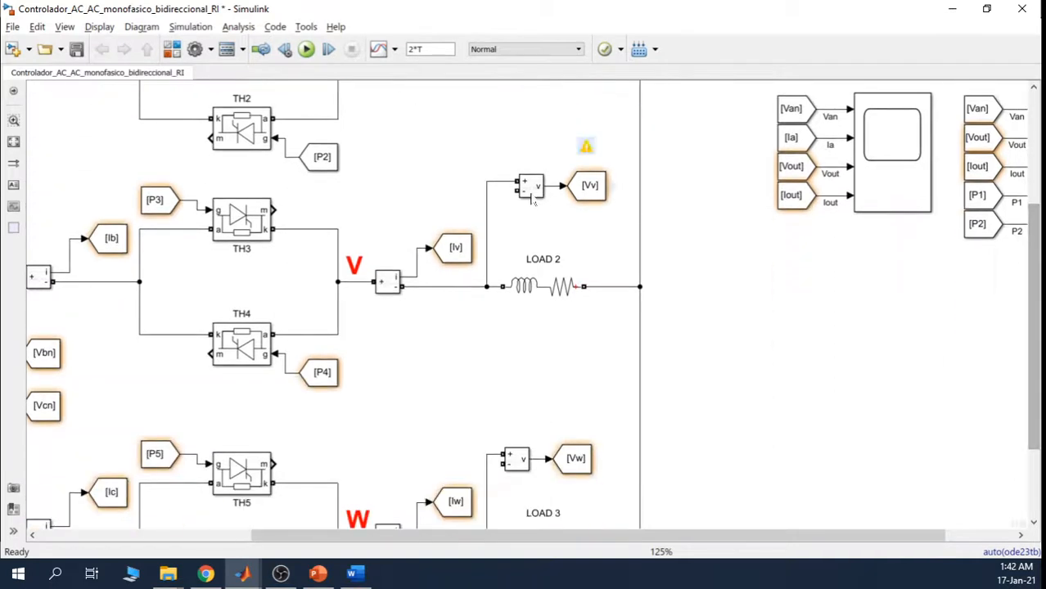
{"action": "left_click_drag", "start_coordinate": [517, 190], "coordinate": [606, 287]}
{"action": "left_click_drag", "start_coordinate": [483, 227], "coordinate": [507, 226]}
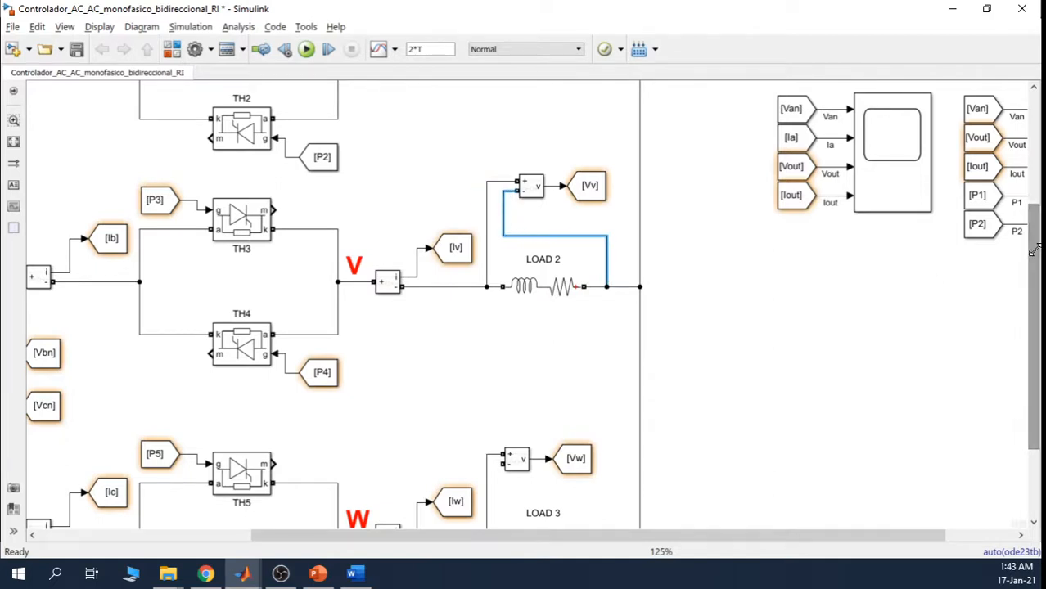
Step: Move the Vu negative lead's vertical run closer to LOAD 1, off the corner of the common load wire
{"action": "left_click_drag", "start_coordinate": [1035, 249], "coordinate": [1030, 158]}
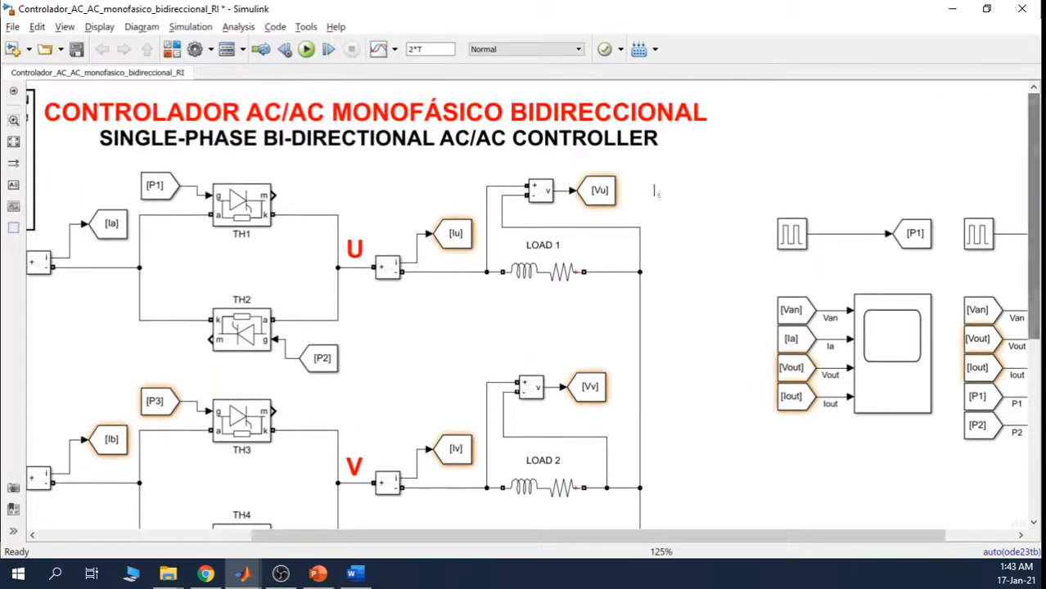
{"action": "left_click_drag", "start_coordinate": [640, 250], "coordinate": [603, 254]}
{"action": "left_click", "coordinate": [631, 254]}
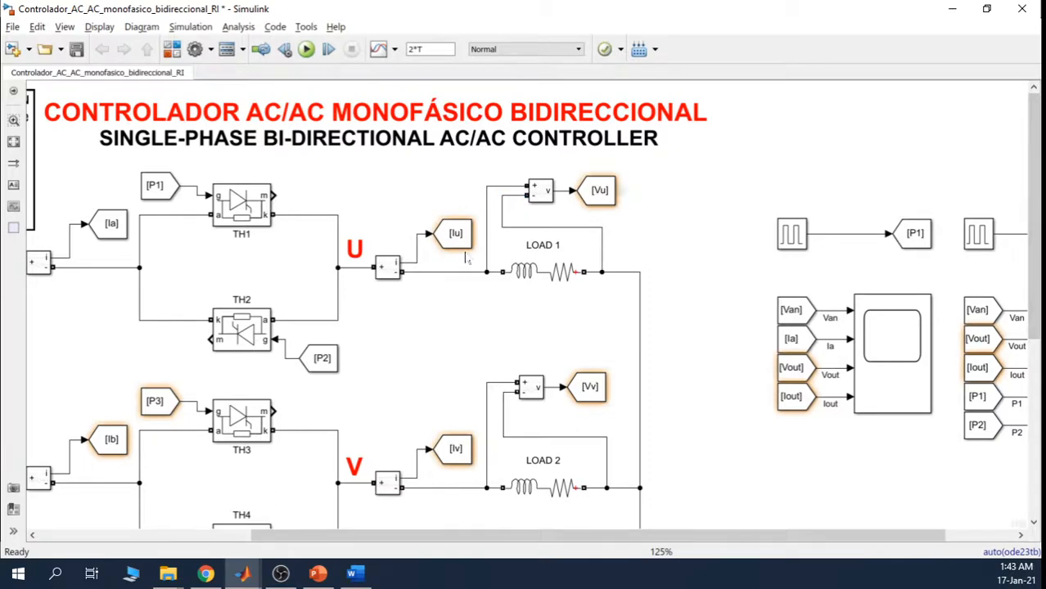
{"action": "left_click", "coordinate": [546, 261]}
Step: Connect the Vw measurement's negative terminal to LOAD 3's output and separate its lead from the positive lead
{"action": "left_click_drag", "start_coordinate": [1037, 164], "coordinate": [1037, 324]}
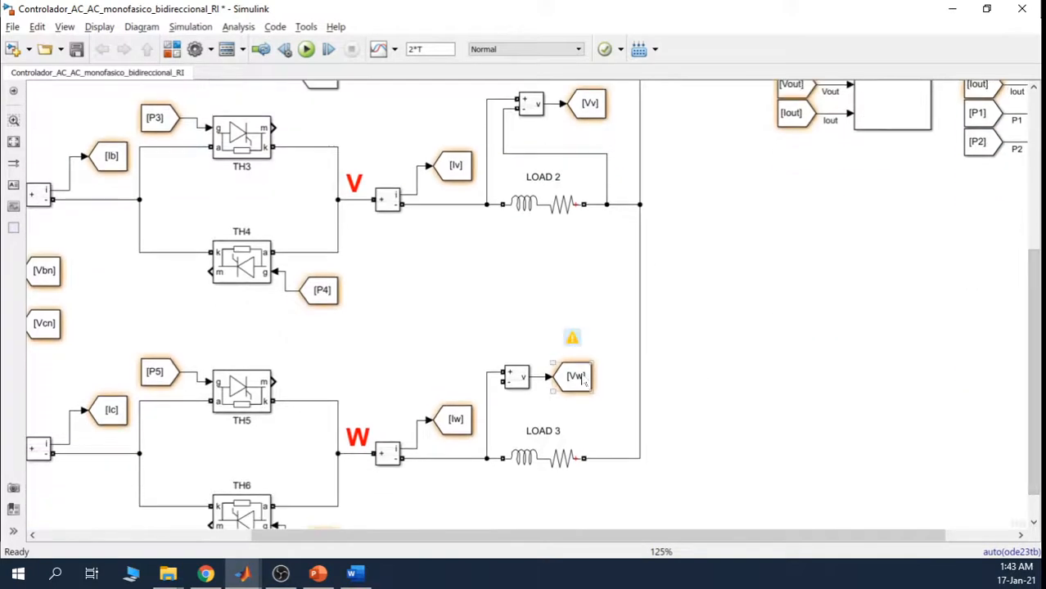
{"action": "mouse_move", "coordinate": [479, 381]}
{"action": "left_mouse_down"}
{"action": "mouse_move", "coordinate": [602, 437]}
{"action": "mouse_move", "coordinate": [609, 458]}
{"action": "left_mouse_up"}
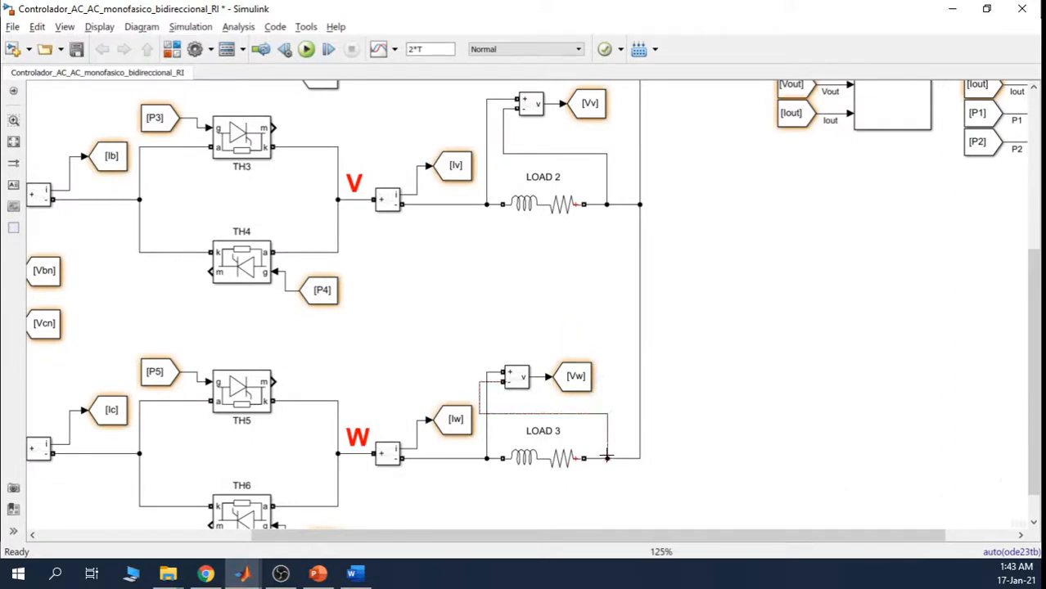
{"action": "mouse_move", "coordinate": [480, 407]}
{"action": "left_mouse_down"}
{"action": "mouse_move", "coordinate": [506, 399]}
{"action": "mouse_move", "coordinate": [482, 409]}
{"action": "left_mouse_up"}
{"action": "left_click", "coordinate": [494, 409]}
{"action": "left_click", "coordinate": [667, 402]}
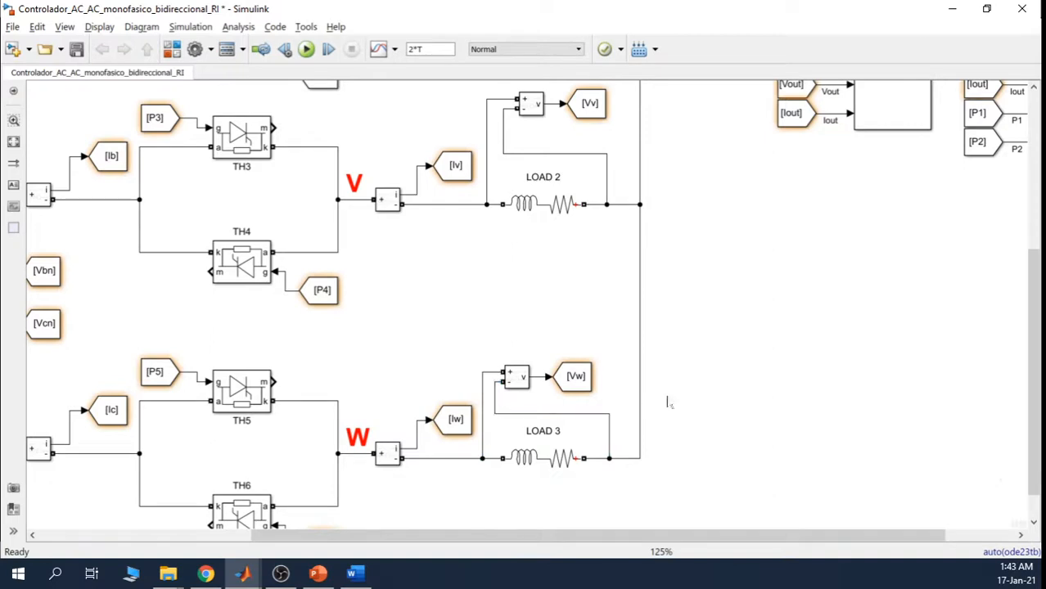
Step: Delete the ground block at the source neutral together with its leftover connecting wire
{"action": "mouse_move", "coordinate": [1041, 385]}
{"action": "left_mouse_down"}
{"action": "mouse_move", "coordinate": [1042, 262]}
{"action": "mouse_move", "coordinate": [1041, 407]}
{"action": "mouse_move", "coordinate": [1041, 290]}
{"action": "mouse_move", "coordinate": [1041, 389]}
{"action": "left_mouse_up"}
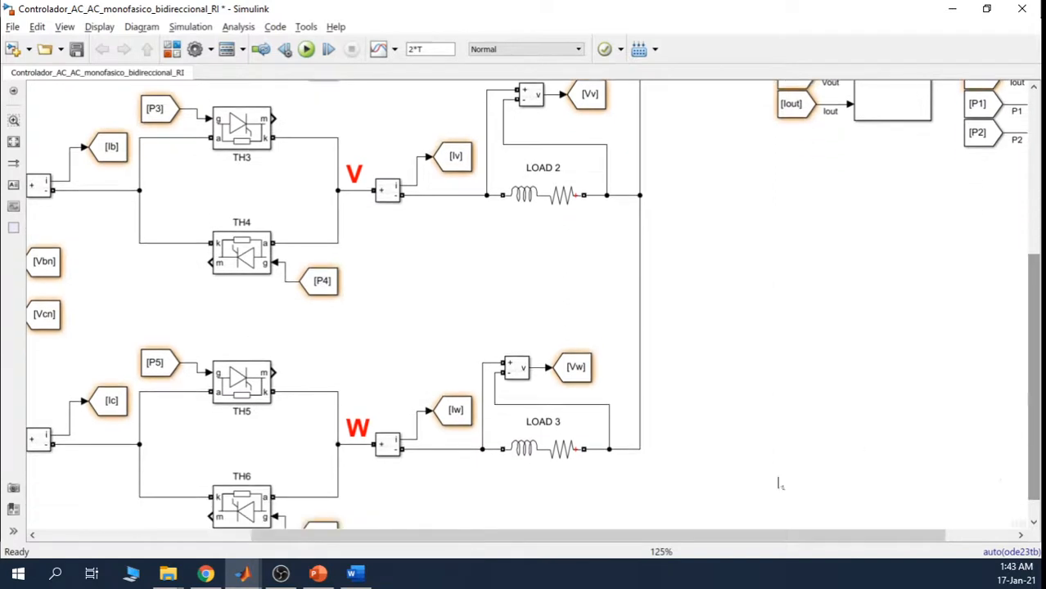
{"action": "left_click_drag", "start_coordinate": [737, 532], "coordinate": [600, 540]}
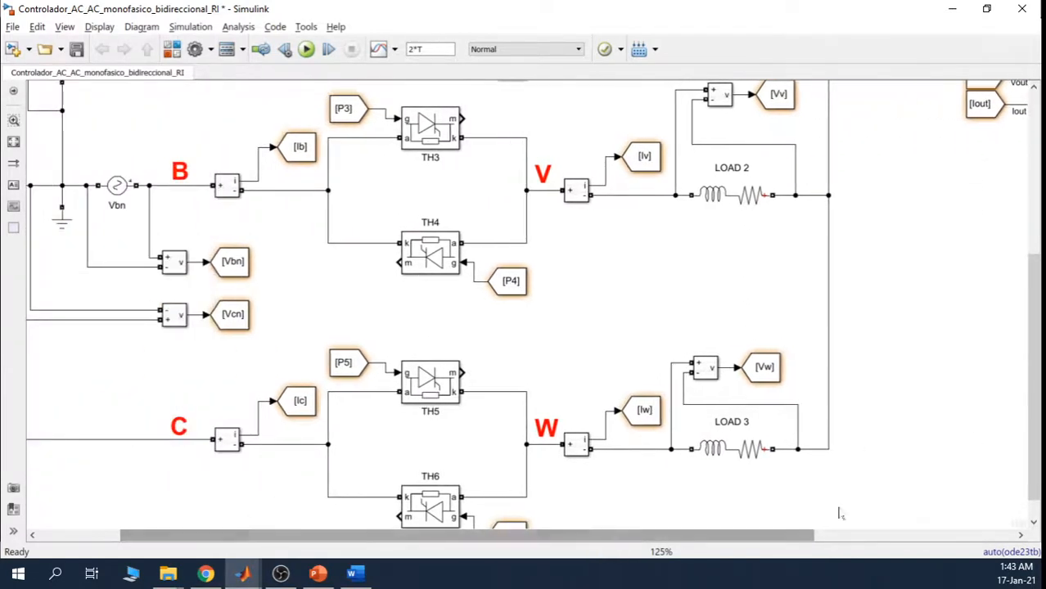
{"action": "key", "text": "ctrl+minus"}
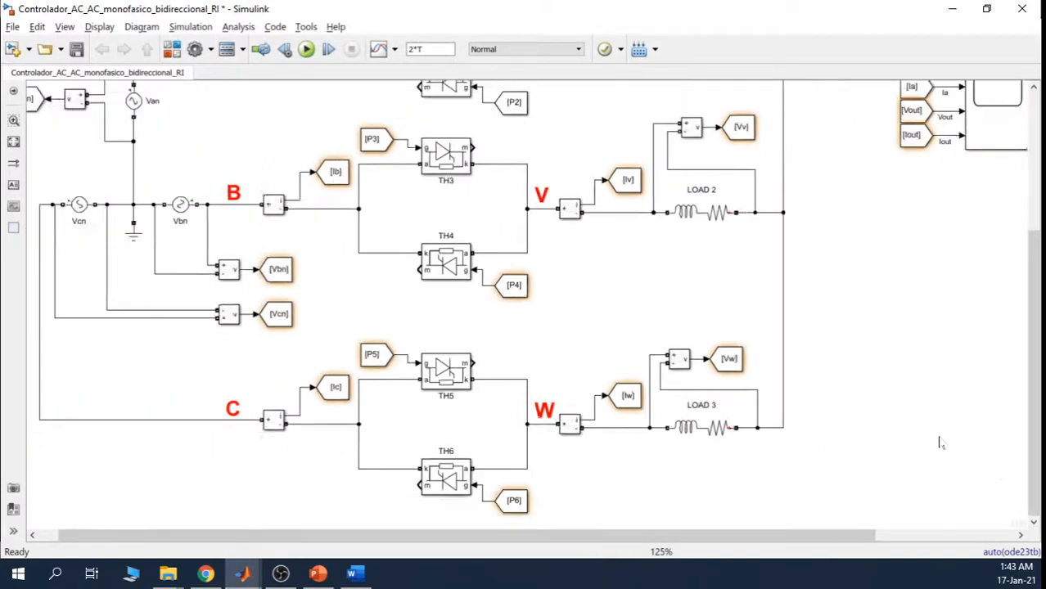
{"action": "key", "text": "ctrl+minus"}
{"action": "left_click_drag", "start_coordinate": [1040, 378], "coordinate": [1032, 329]}
{"action": "left_click_drag", "start_coordinate": [760, 498], "coordinate": [718, 168]}
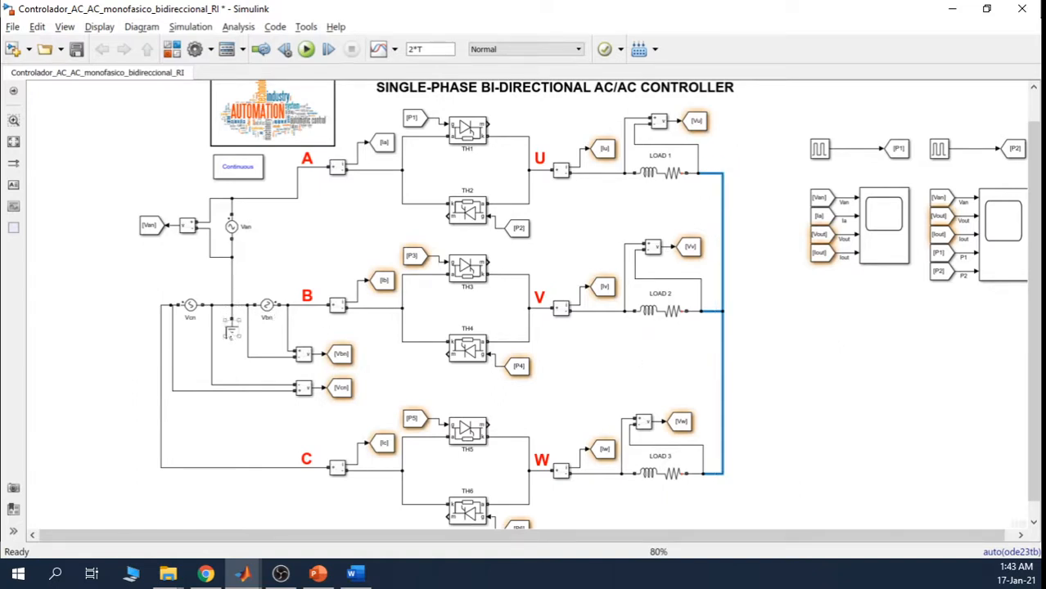
{"action": "left_click_drag", "start_coordinate": [234, 334], "coordinate": [259, 276]}
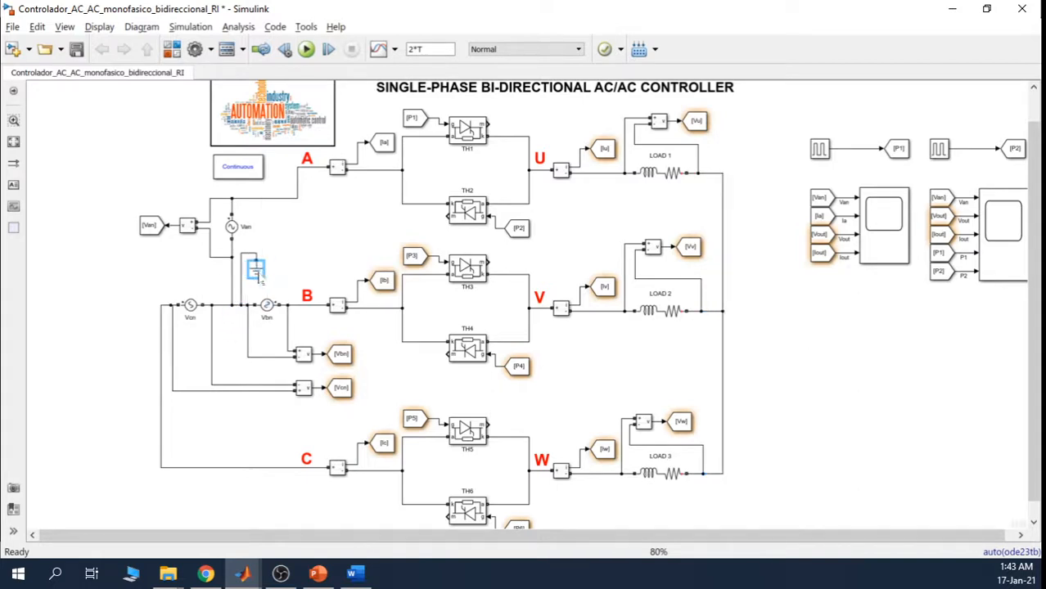
{"action": "key", "text": "Delete"}
{"action": "left_click", "coordinate": [256, 263]}
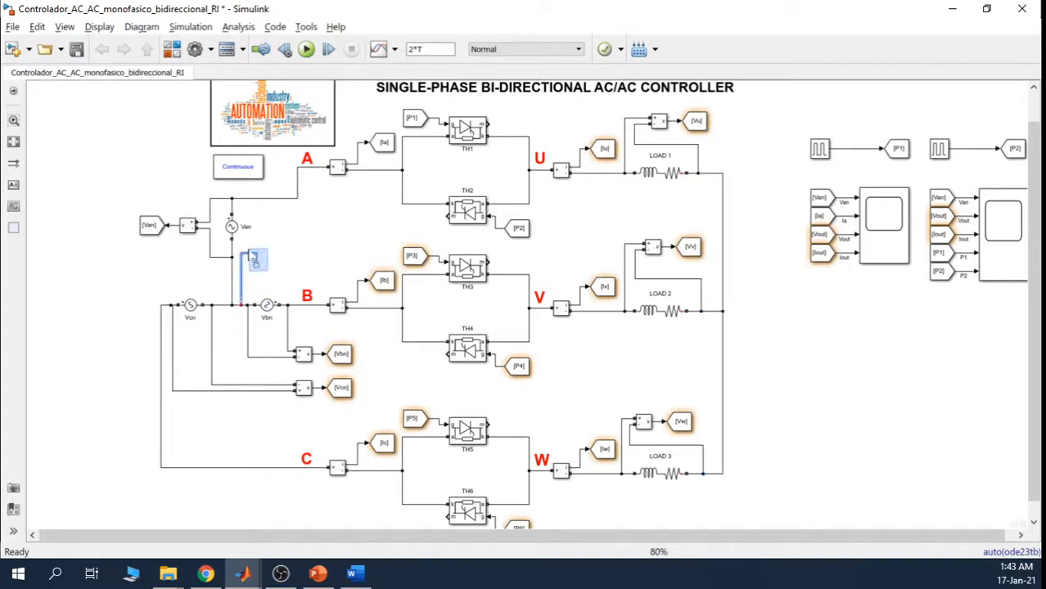
{"action": "key", "text": "Delete"}
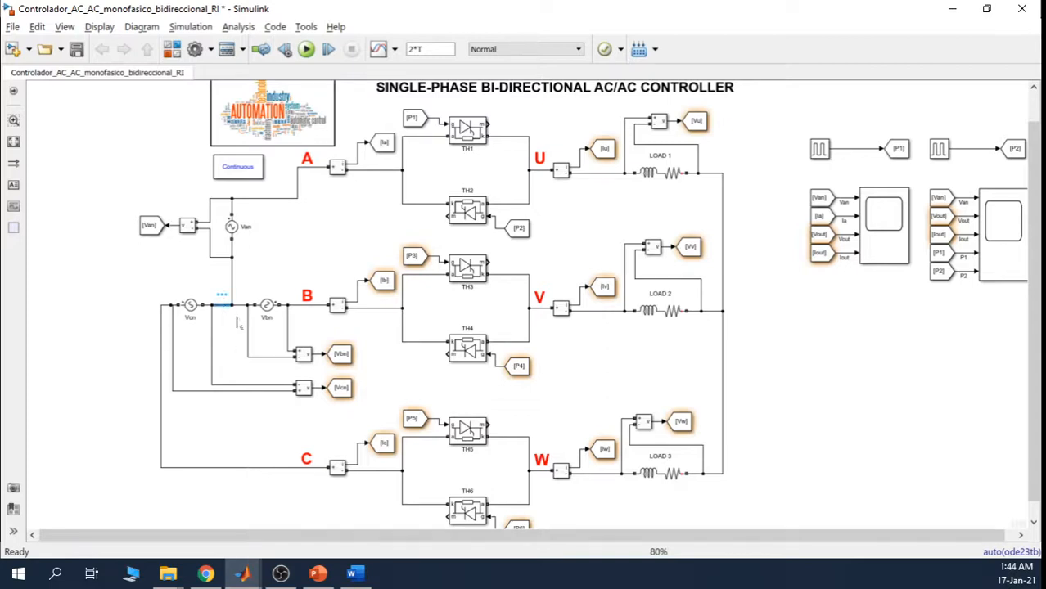
Step: Connect the source neutral to the loads' common node and route the wire below the phase B thyristors
{"action": "mouse_move", "coordinate": [231, 306]}
{"action": "left_mouse_down"}
{"action": "mouse_move", "coordinate": [706, 369]}
{"action": "mouse_move", "coordinate": [723, 366]}
{"action": "mouse_move", "coordinate": [721, 349]}
{"action": "mouse_move", "coordinate": [719, 369]}
{"action": "left_mouse_up"}
{"action": "left_click_drag", "start_coordinate": [400, 331], "coordinate": [395, 379]}
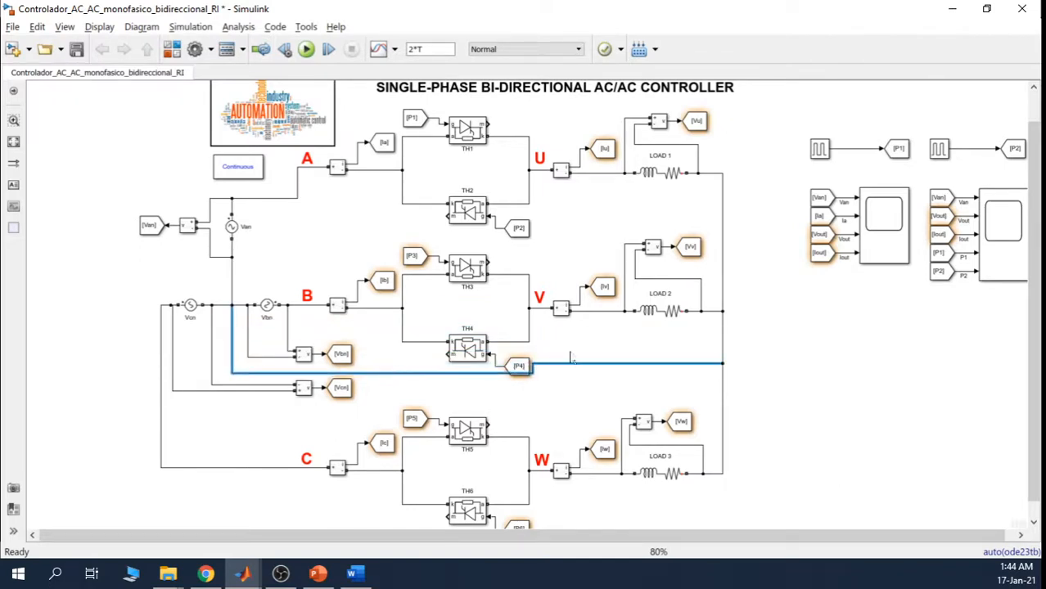
{"action": "left_click_drag", "start_coordinate": [588, 366], "coordinate": [591, 382]}
Step: Move the Vcn voltage measurement and its Goto block down to make room for the neutral wire
{"action": "left_click", "coordinate": [369, 413]}
{"action": "left_click_drag", "start_coordinate": [362, 411], "coordinate": [250, 384]}
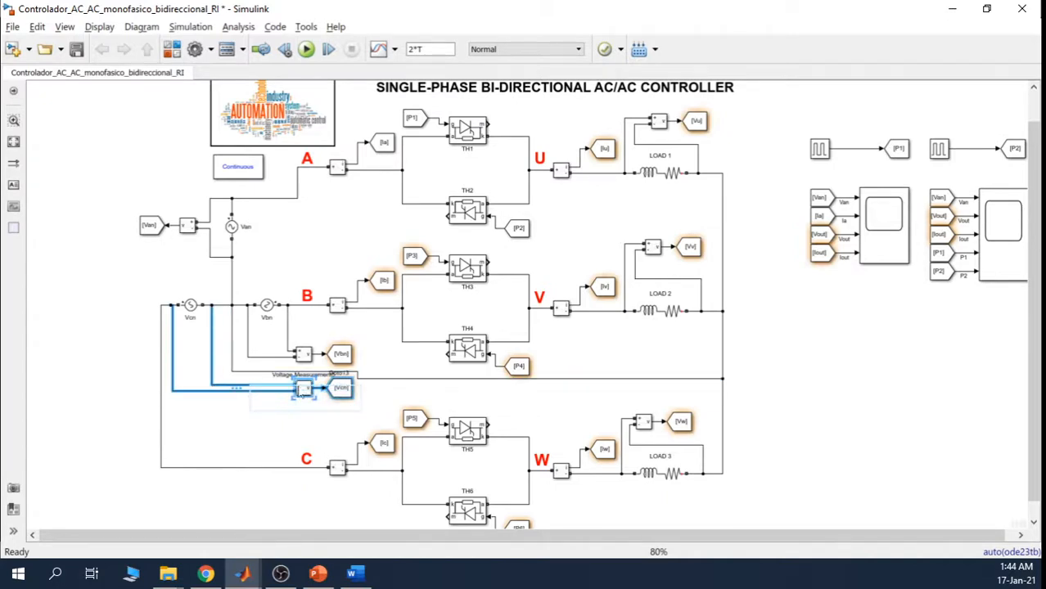
{"action": "left_click", "coordinate": [288, 433]}
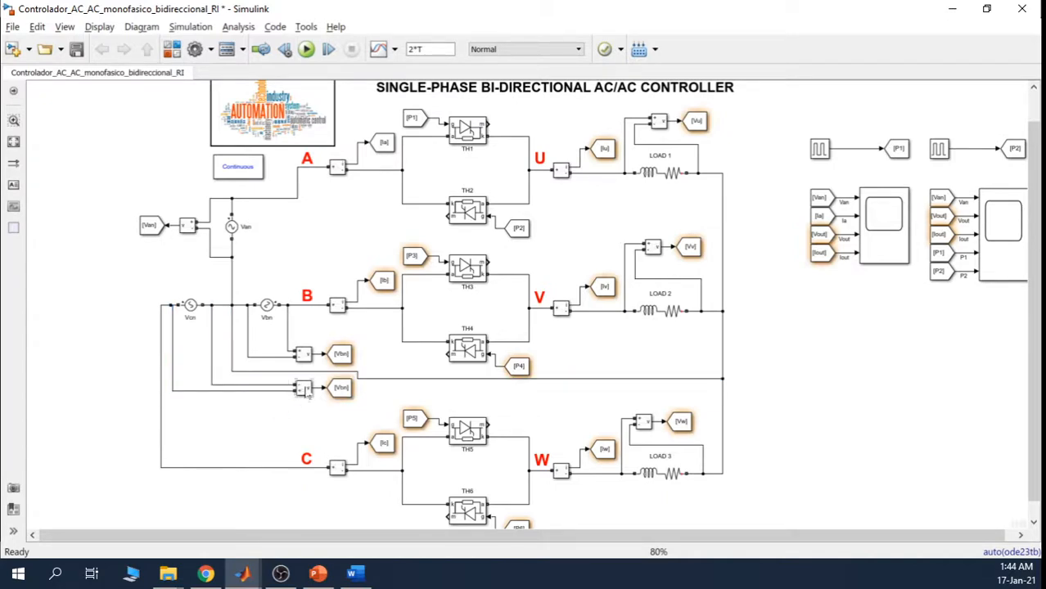
{"action": "left_click_drag", "start_coordinate": [361, 410], "coordinate": [292, 389]}
{"action": "left_click", "coordinate": [343, 415]}
{"action": "mouse_move", "coordinate": [360, 415]}
{"action": "left_mouse_down"}
{"action": "mouse_move", "coordinate": [287, 386]}
{"action": "mouse_move", "coordinate": [342, 415]}
{"action": "left_mouse_up"}
{"action": "left_click", "coordinate": [364, 411]}
Step: Straighten the neutral wire into one horizontal run between phases B and C, and lower the Vcn measurement with its Goto block further beneath it
{"action": "left_click", "coordinate": [345, 379]}
{"action": "left_click_drag", "start_coordinate": [344, 379], "coordinate": [344, 390]}
{"action": "left_click_drag", "start_coordinate": [509, 383], "coordinate": [509, 397]}
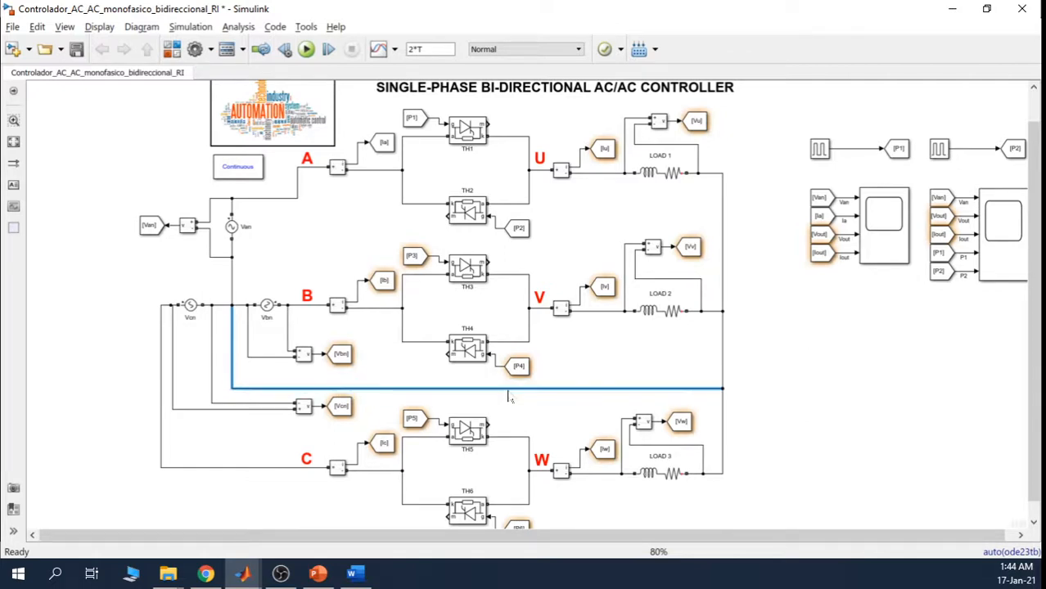
{"action": "left_click", "coordinate": [637, 360]}
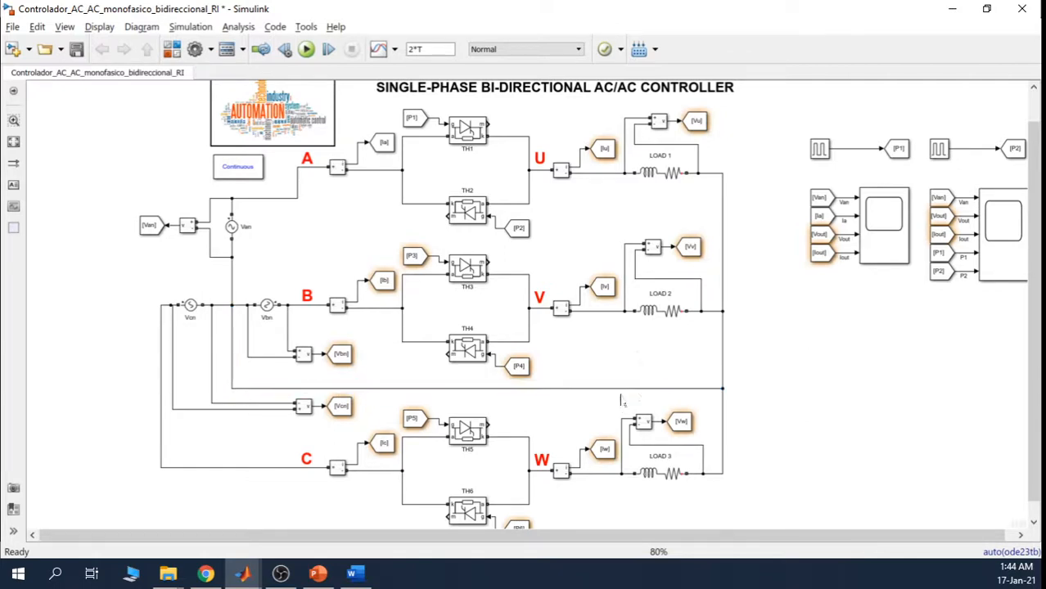
{"action": "left_click", "coordinate": [622, 388]}
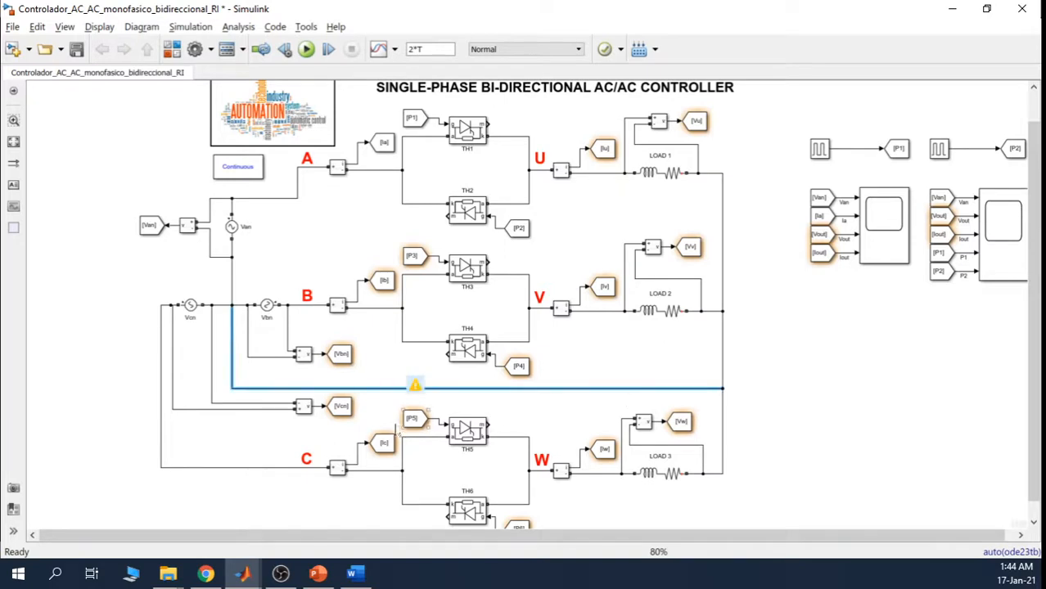
{"action": "left_click_drag", "start_coordinate": [352, 429], "coordinate": [305, 427]}
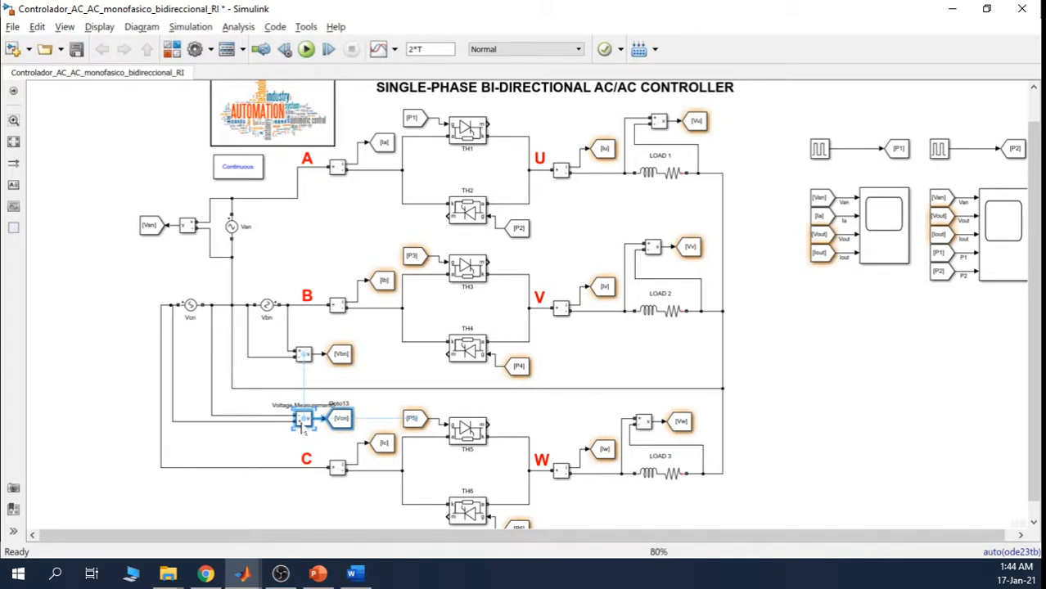
{"action": "left_click", "coordinate": [385, 414]}
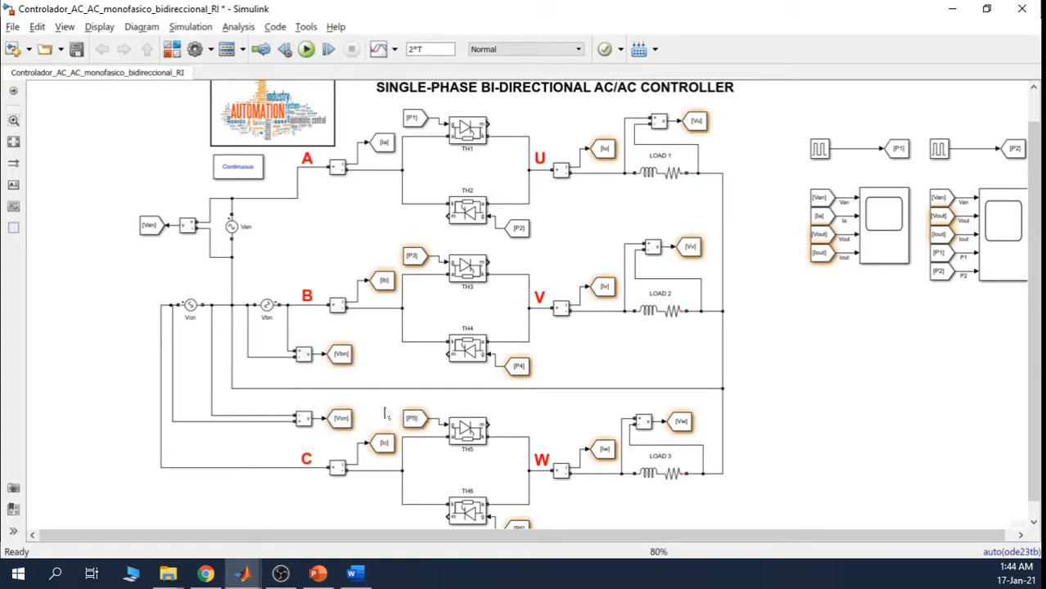
Step: Examine the neutral wire and switch to the PowerPoint slide of the three-phase AC voltage controller for comparison
{"action": "left_click", "coordinate": [393, 391]}
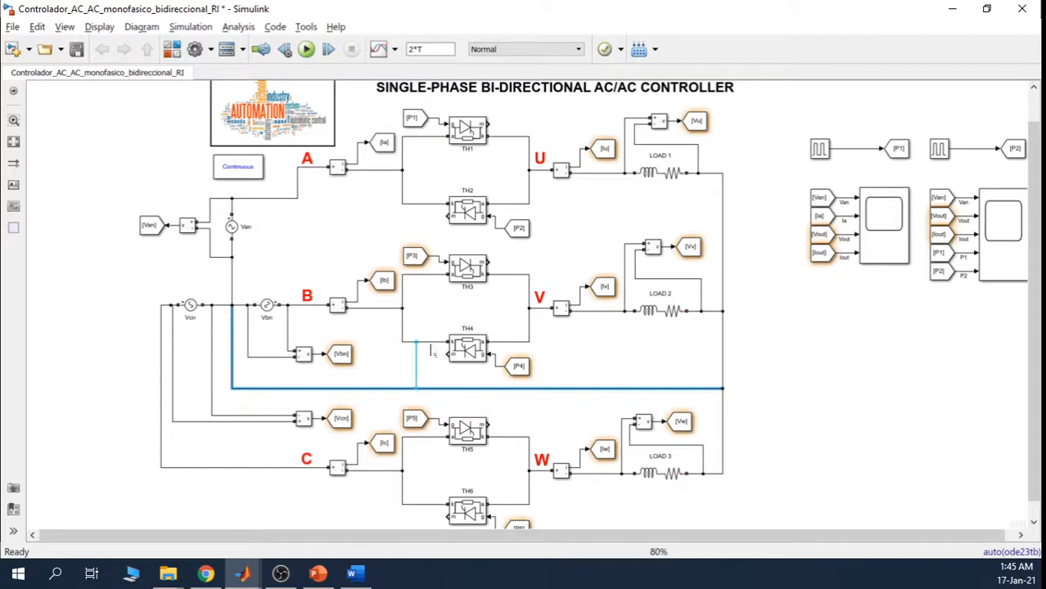
{"action": "left_click", "coordinate": [318, 575]}
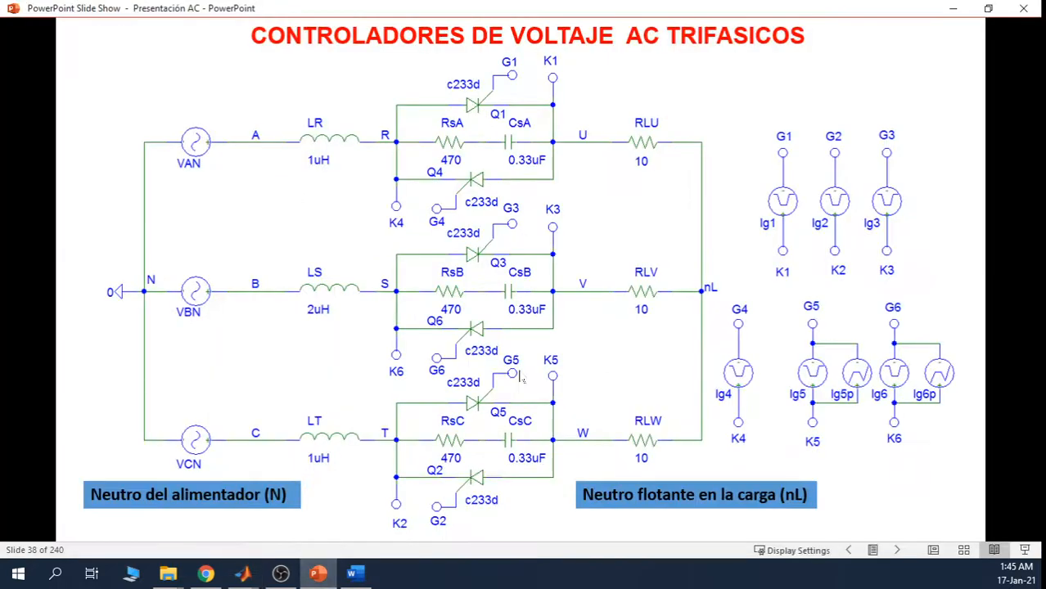
Step: Page back through the three-phase AC voltage controller slides to the SMC-50 product slide
{"action": "left_click", "coordinate": [760, 250]}
{"action": "scroll", "coordinate": [761, 251], "scroll_direction": "up", "scroll_amount": 8}
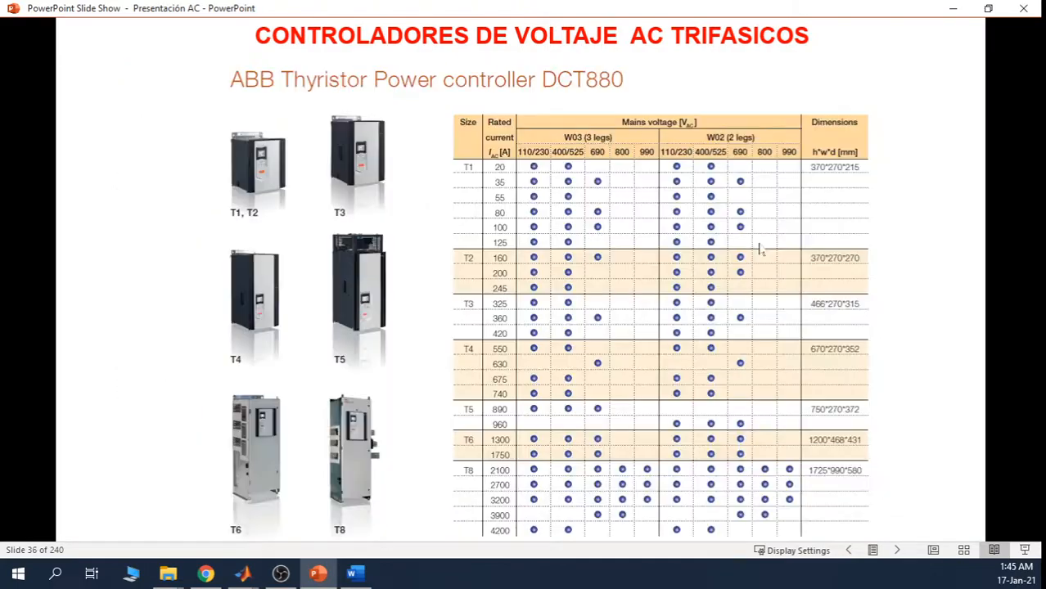
{"action": "scroll", "coordinate": [760, 251], "scroll_direction": "up", "scroll_amount": 5}
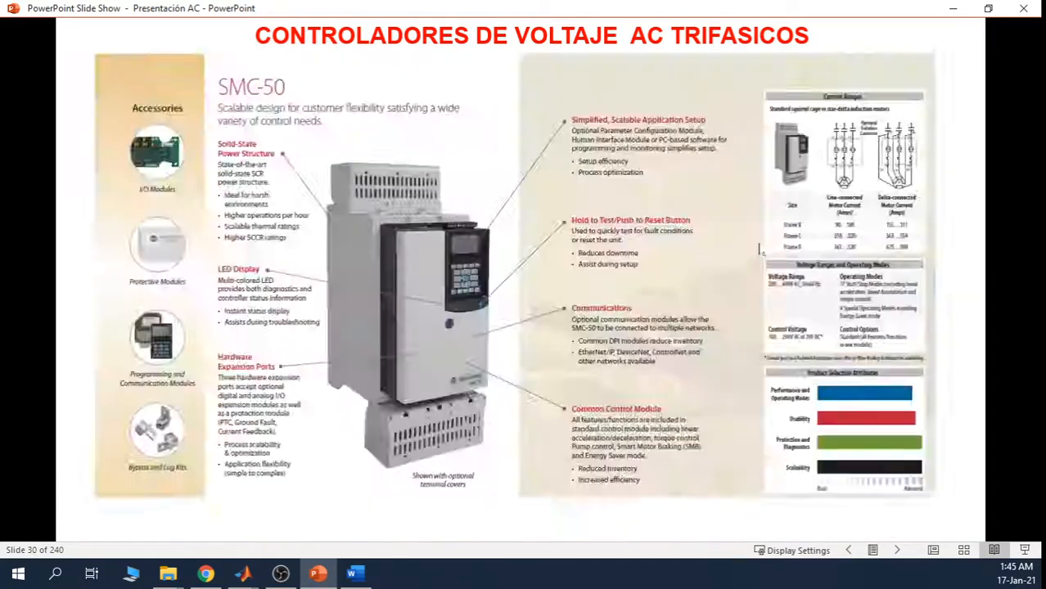
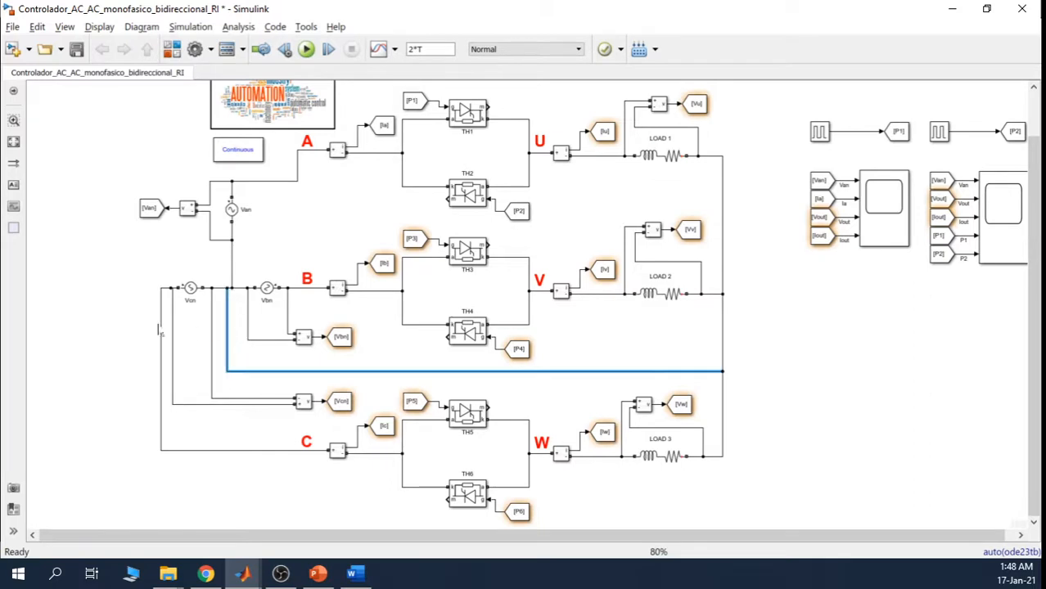
Step: Reroute the neutral wire around the outside of the sources, below phase C, and up beyond the loads to their common node at LOAD 2
{"action": "left_click_drag", "start_coordinate": [222, 317], "coordinate": [211, 272]}
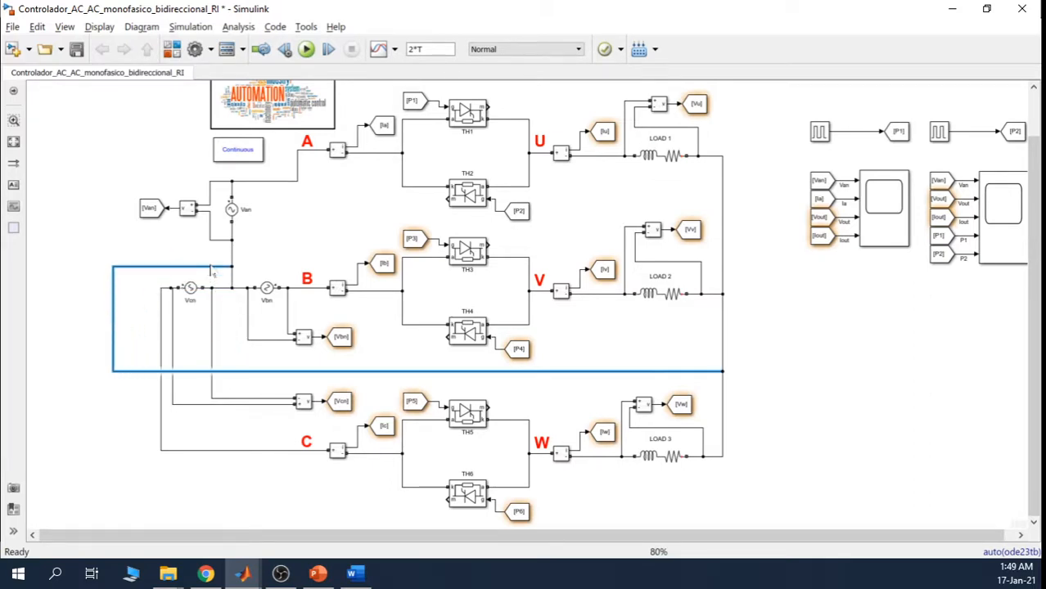
{"action": "left_click_drag", "start_coordinate": [563, 377], "coordinate": [536, 537]}
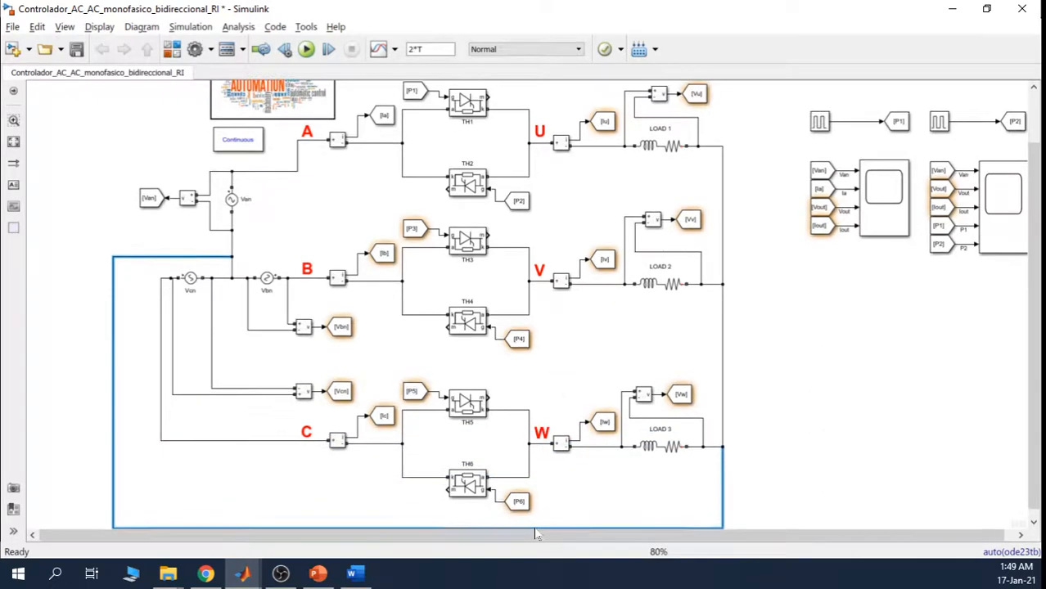
{"action": "left_click", "coordinate": [1014, 341]}
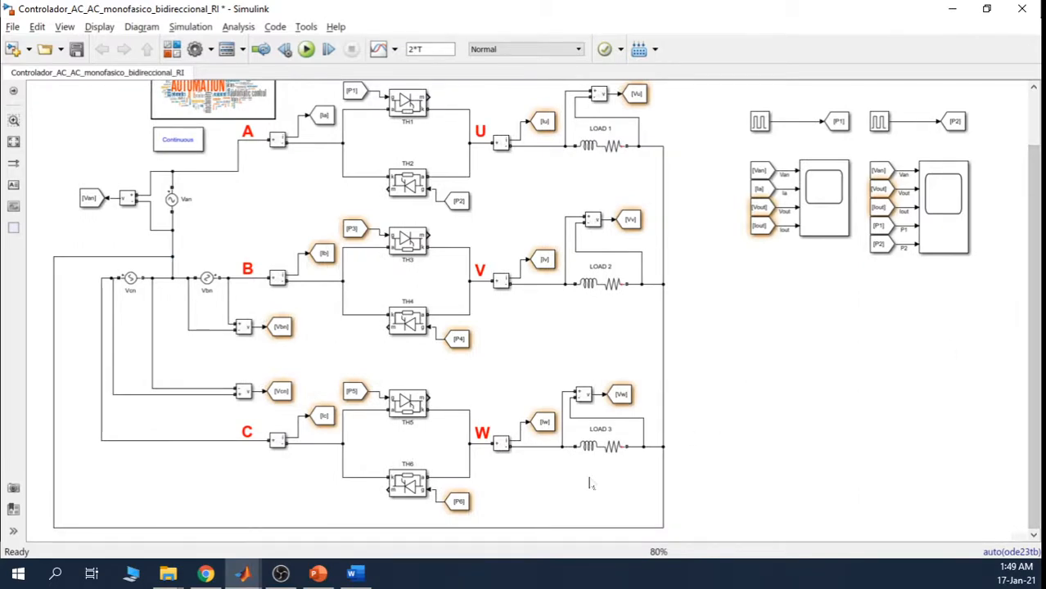
{"action": "left_click_drag", "start_coordinate": [663, 489], "coordinate": [670, 288]}
{"action": "left_click", "coordinate": [774, 309]}
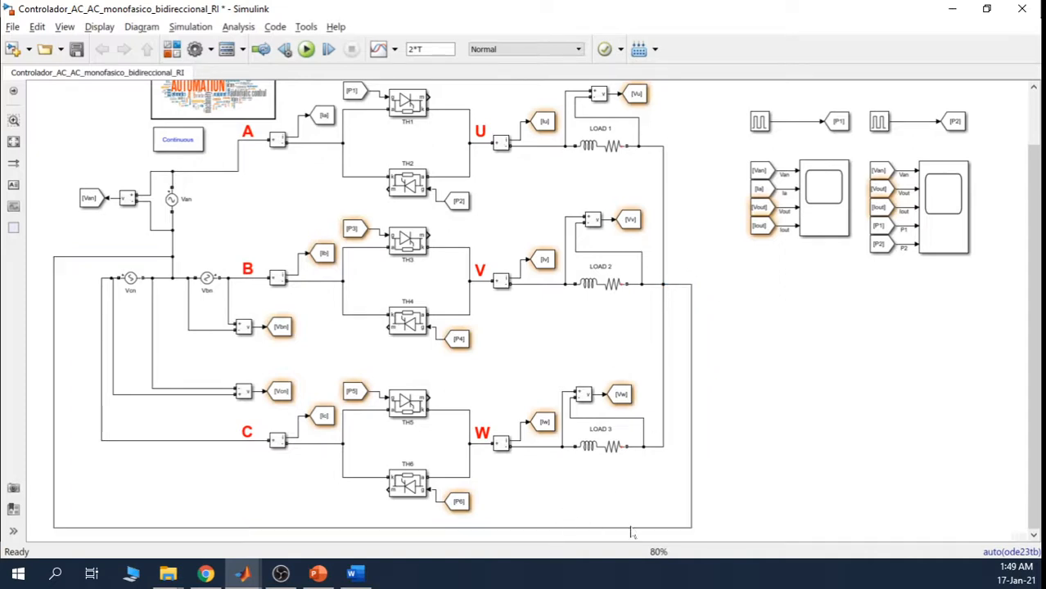
{"action": "left_click", "coordinate": [54, 328]}
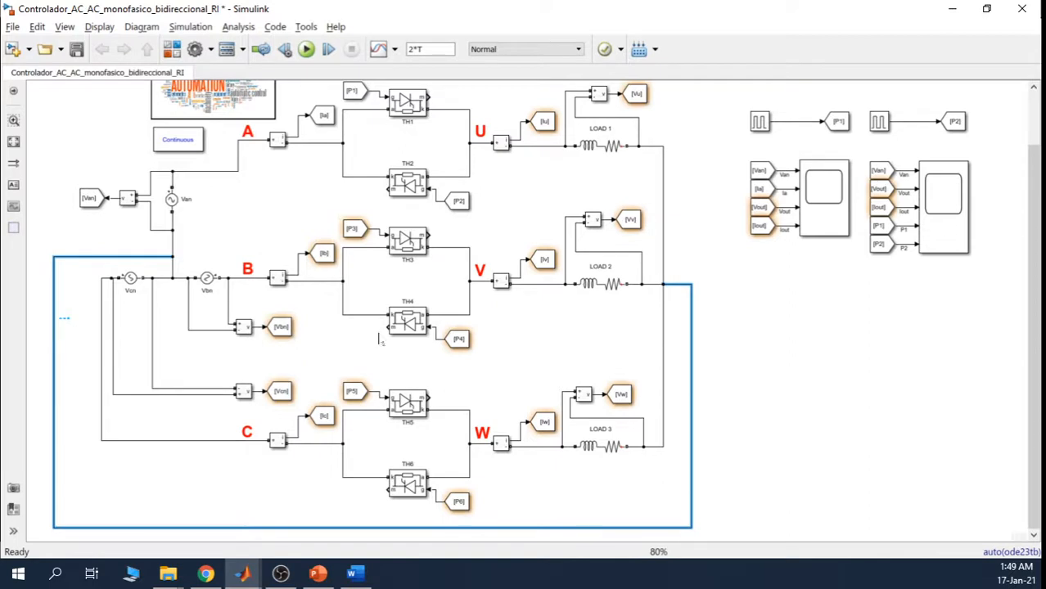
{"action": "left_click", "coordinate": [737, 392]}
Step: Copy the phase label B to just above the neutral wire's lower run and turn it into a blue "CONDUCTOR NEUTRO" label
{"action": "left_click", "coordinate": [246, 271]}
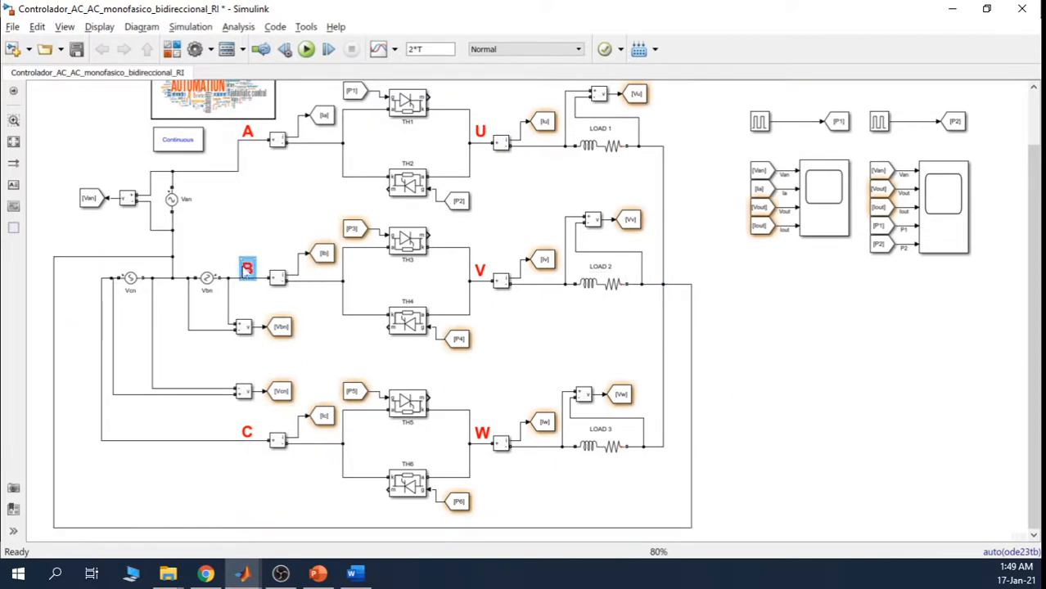
{"action": "left_click", "coordinate": [223, 510]}
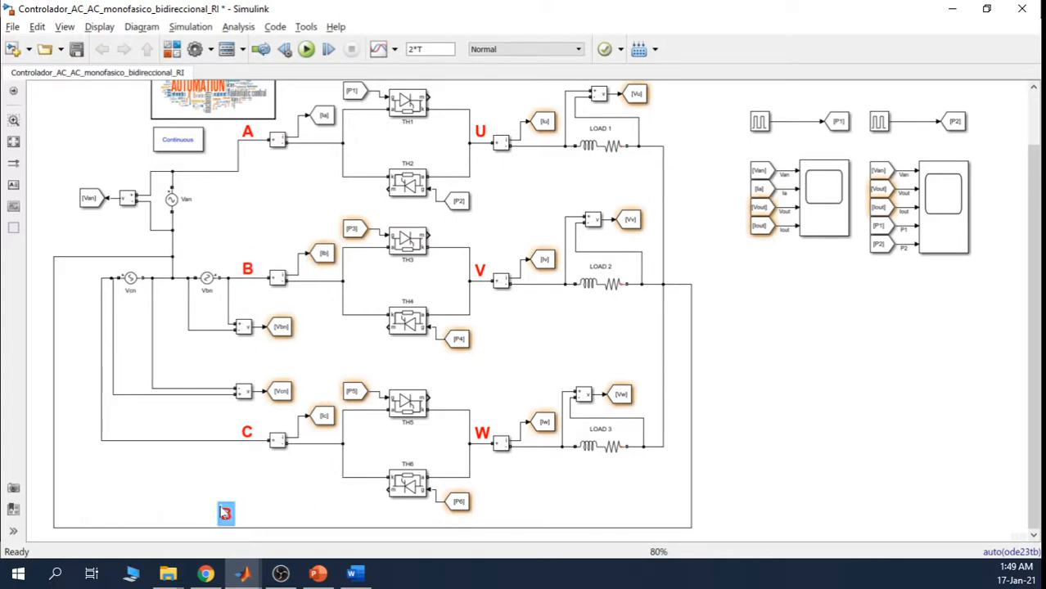
{"action": "double_click", "coordinate": [230, 518]}
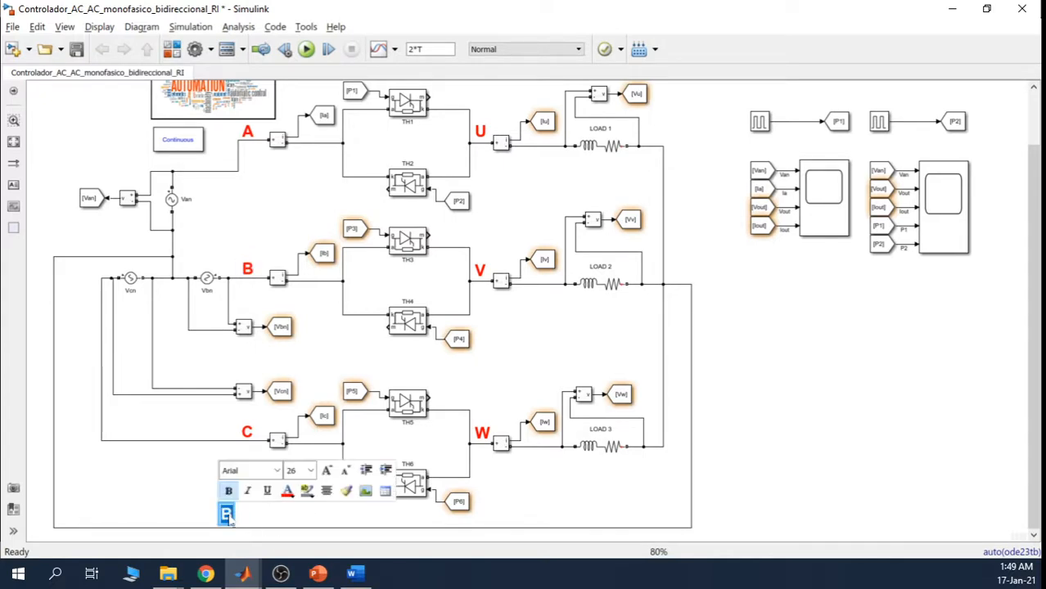
{"action": "left_click", "coordinate": [287, 491]}
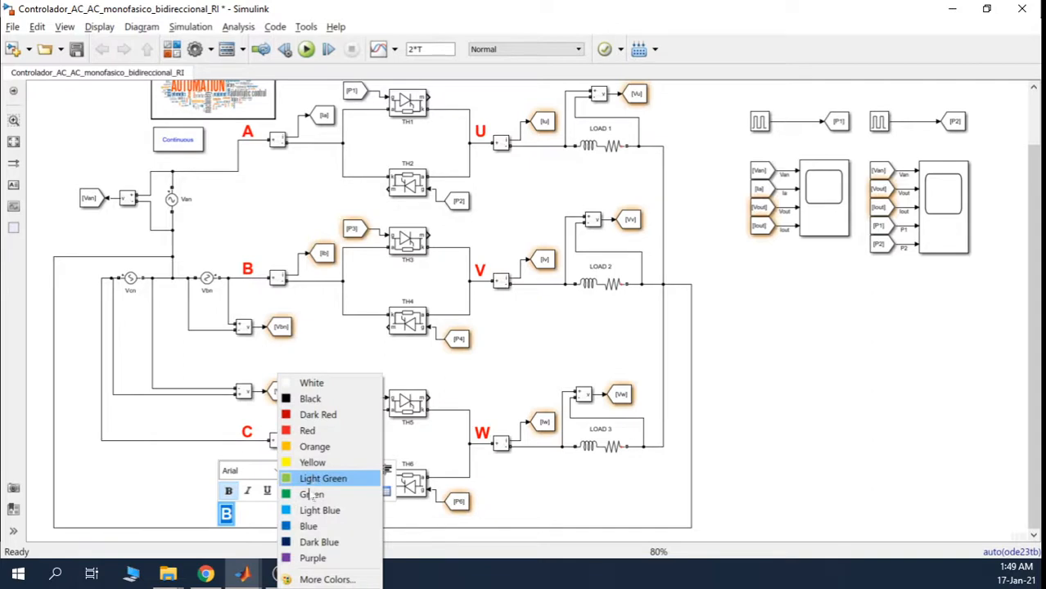
{"action": "left_click", "coordinate": [308, 527]}
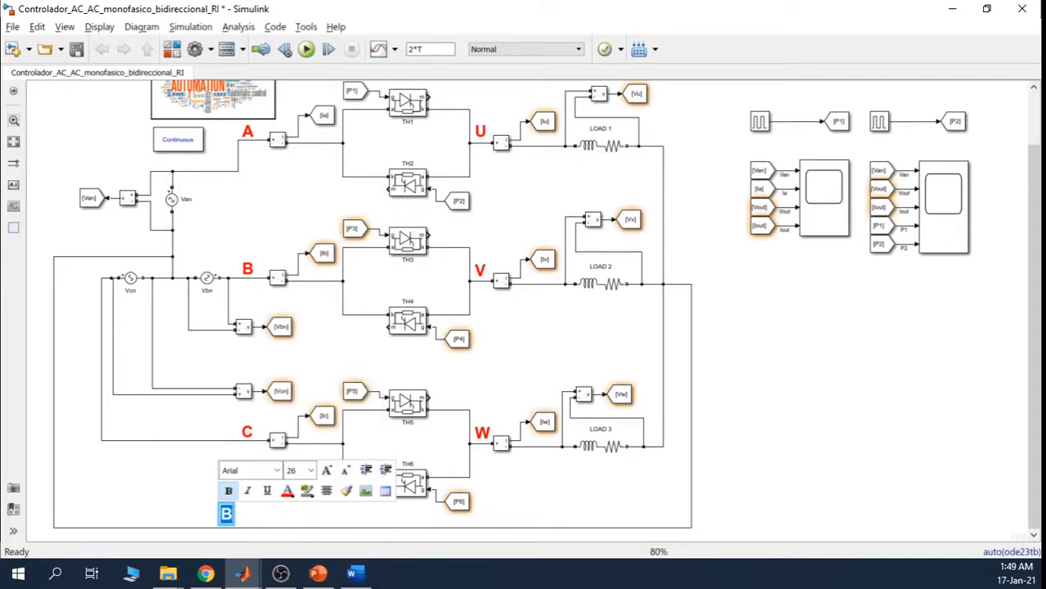
{"action": "type", "text": "CONDUC"}
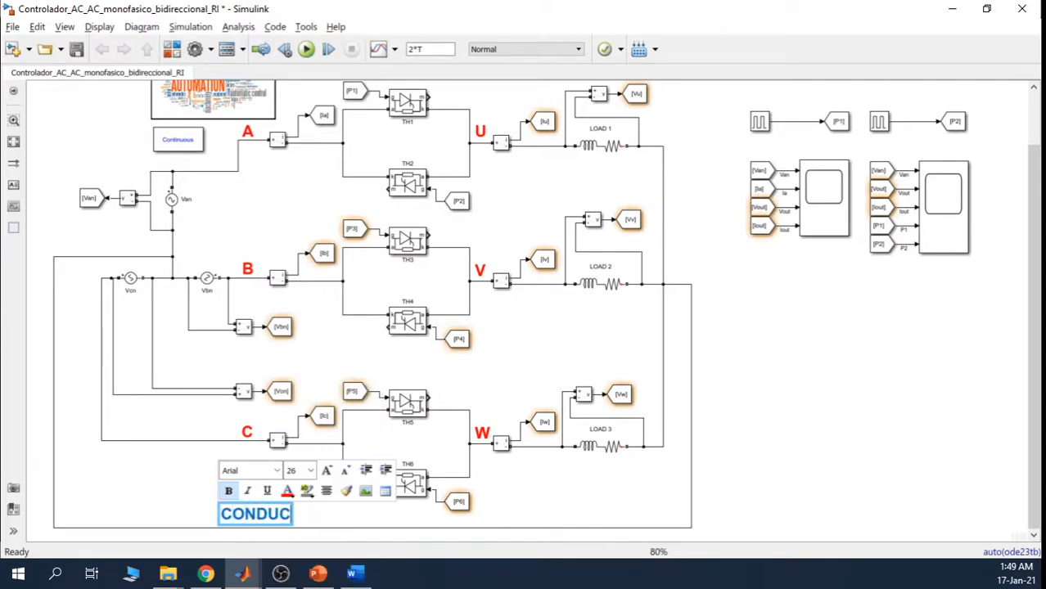
{"action": "type", "text": "TOR NEUTRO"}
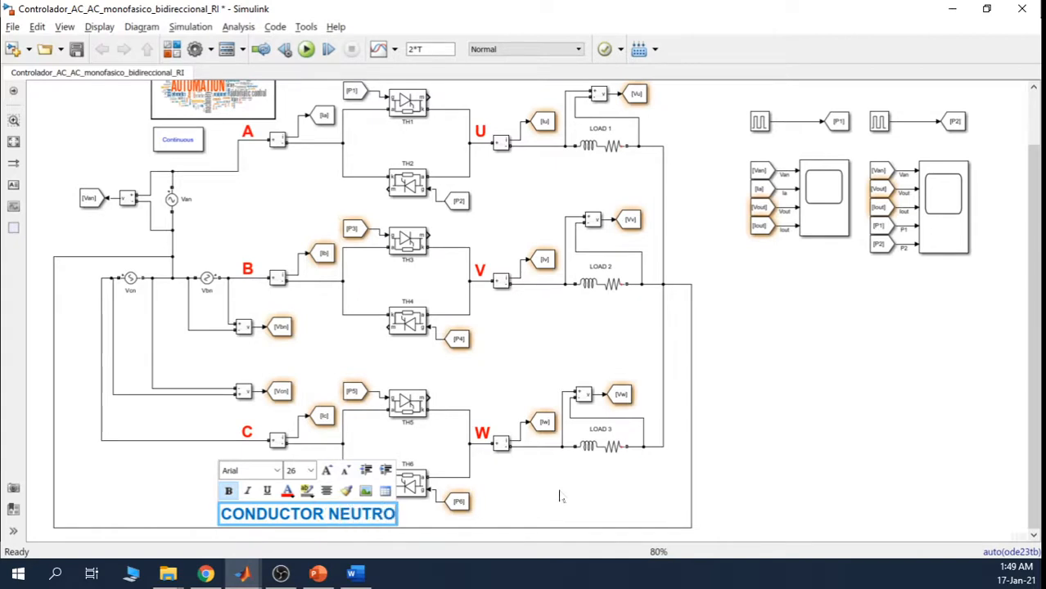
{"action": "left_click", "coordinate": [507, 512]}
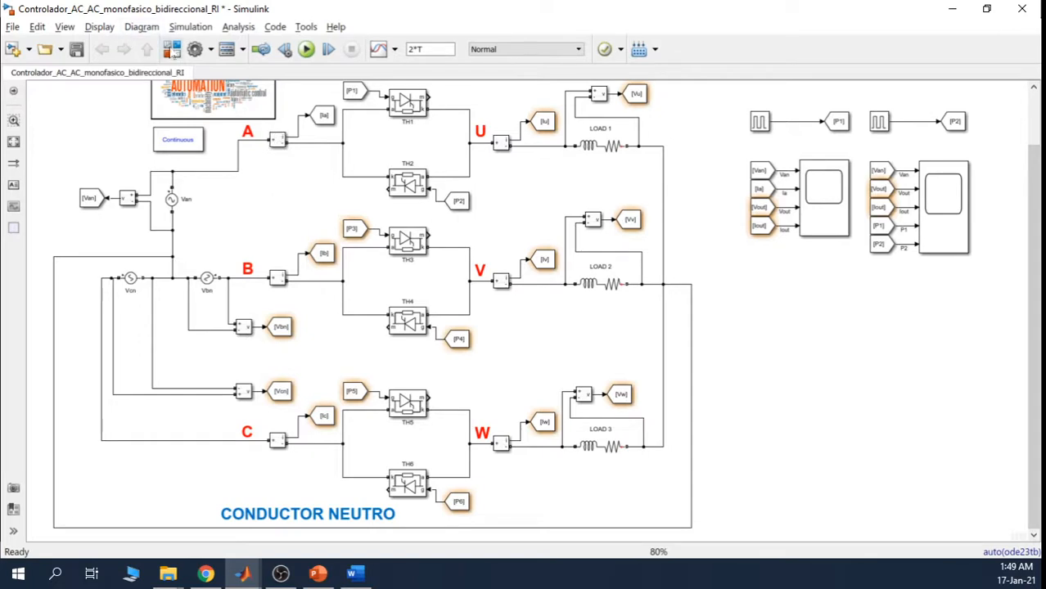
Step: Add a Ground block from the Power Systems Fundamental Blocks Elements library and connect it to the sources' neutral node
{"action": "left_click", "coordinate": [171, 50]}
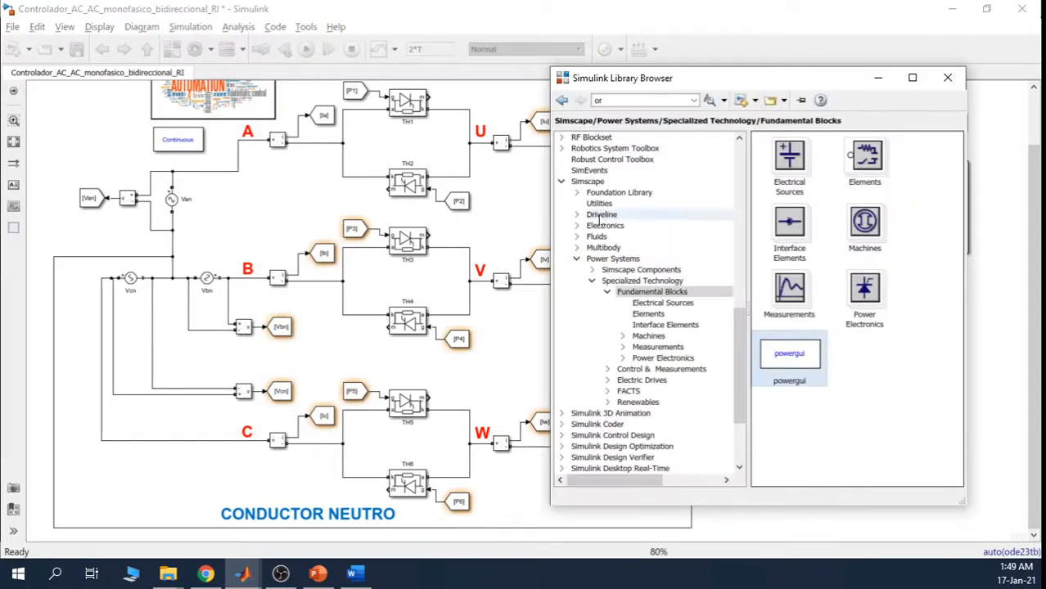
{"action": "left_click", "coordinate": [950, 291]}
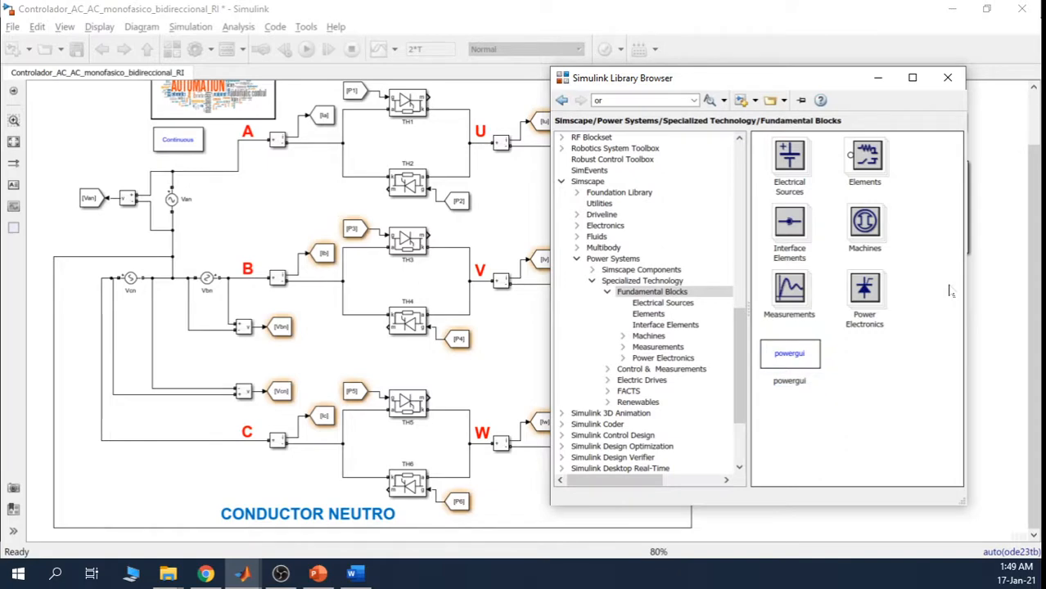
{"action": "double_click", "coordinate": [791, 224]}
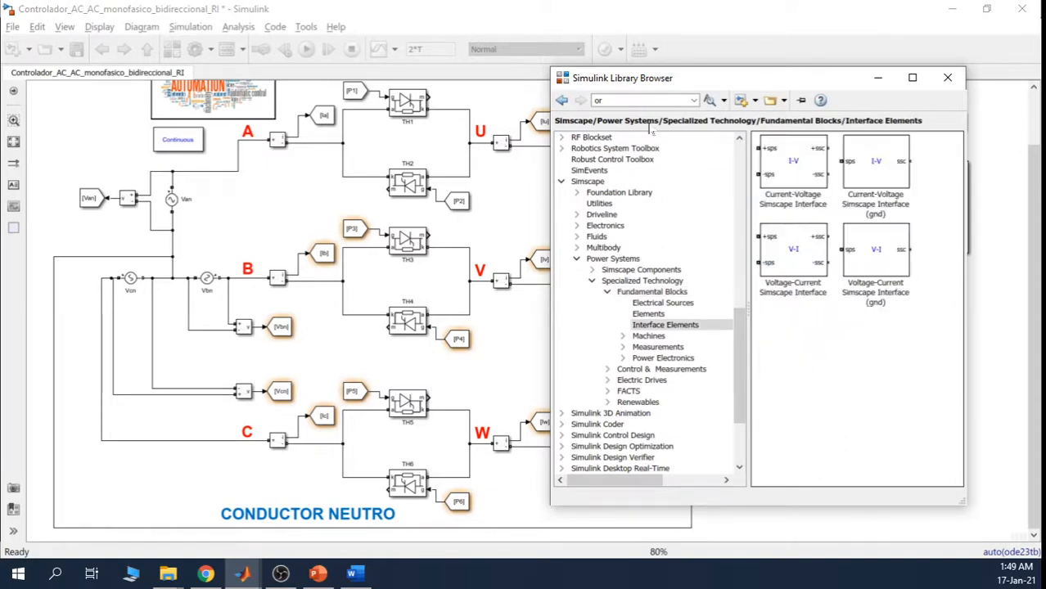
{"action": "left_click", "coordinate": [562, 99]}
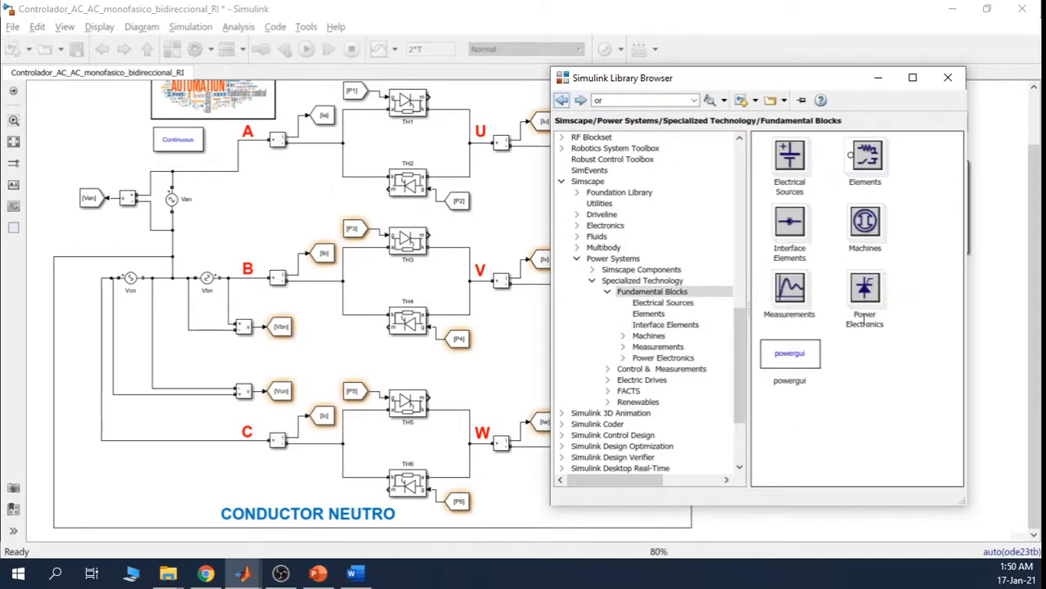
{"action": "double_click", "coordinate": [869, 160]}
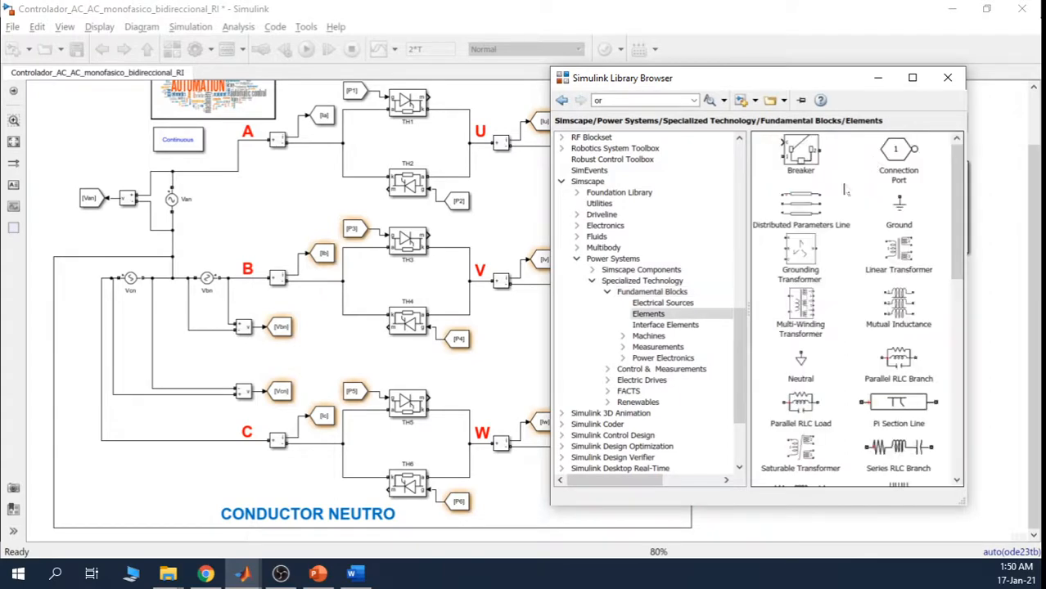
{"action": "left_click_drag", "start_coordinate": [901, 214], "coordinate": [171, 283]}
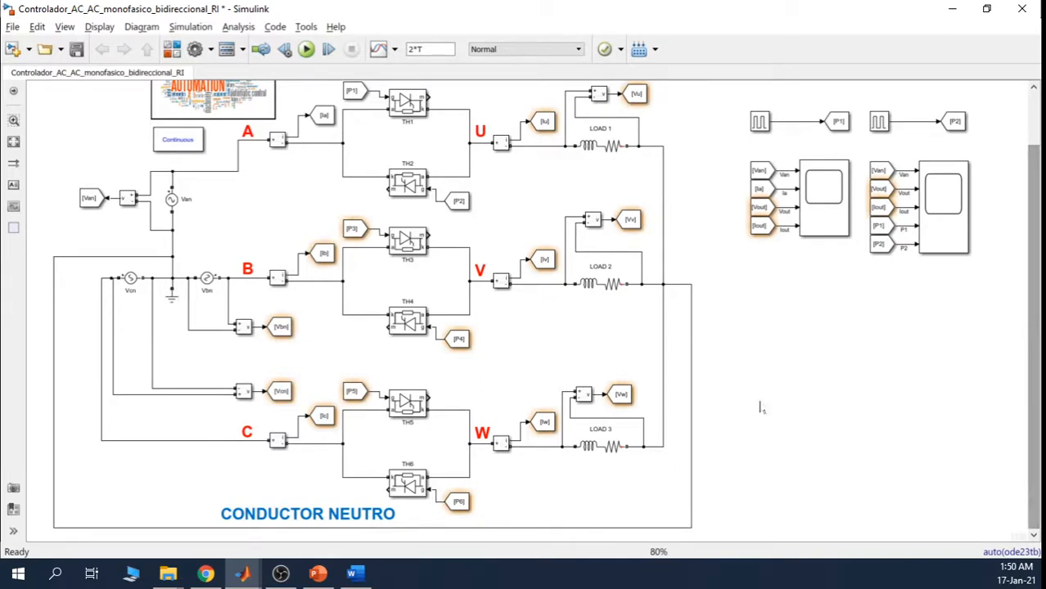
Step: Move the neutral conductor label nearer the wire's source-side corner and extend its text to "CONDUCTOR NEUTRO ATERRIZADO"
{"action": "left_click_drag", "start_coordinate": [347, 519], "coordinate": [222, 517]}
{"action": "double_click", "coordinate": [221, 513]}
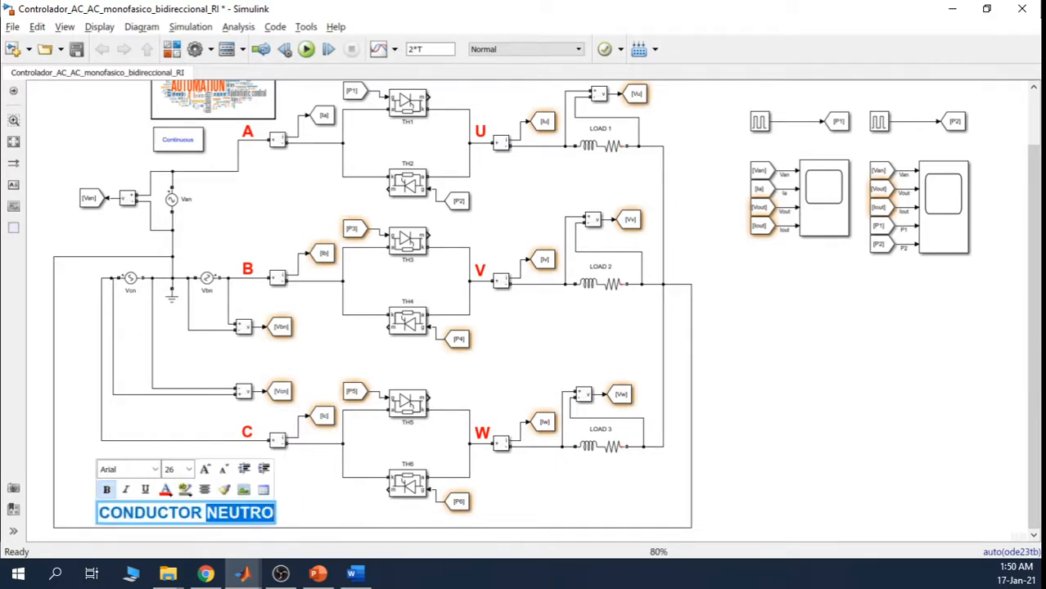
{"action": "left_click", "coordinate": [274, 513]}
{"action": "type", "text": "AT"}
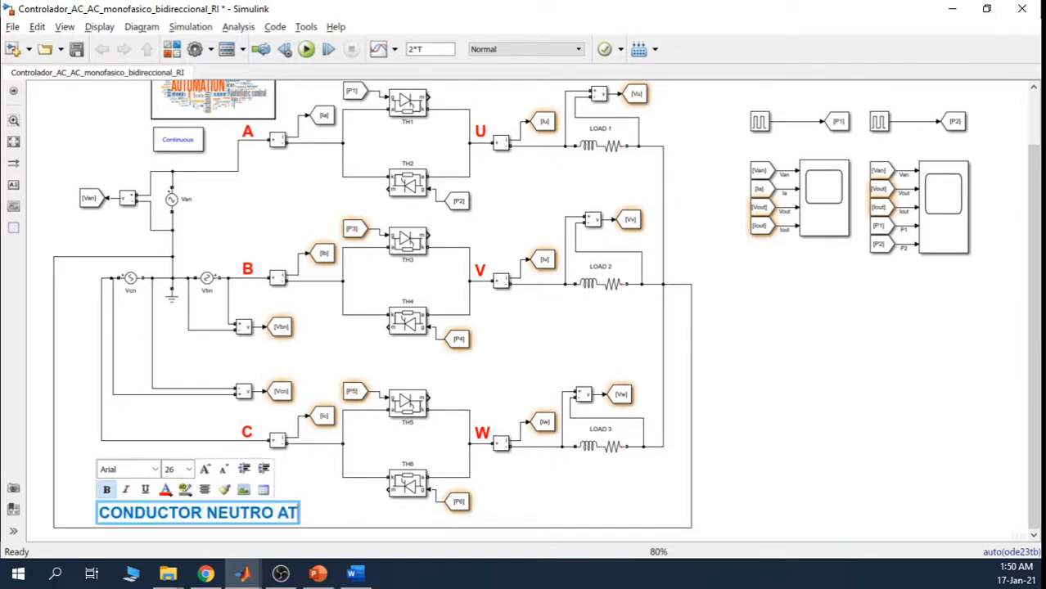
{"action": "type", "text": "ERRIZADO"}
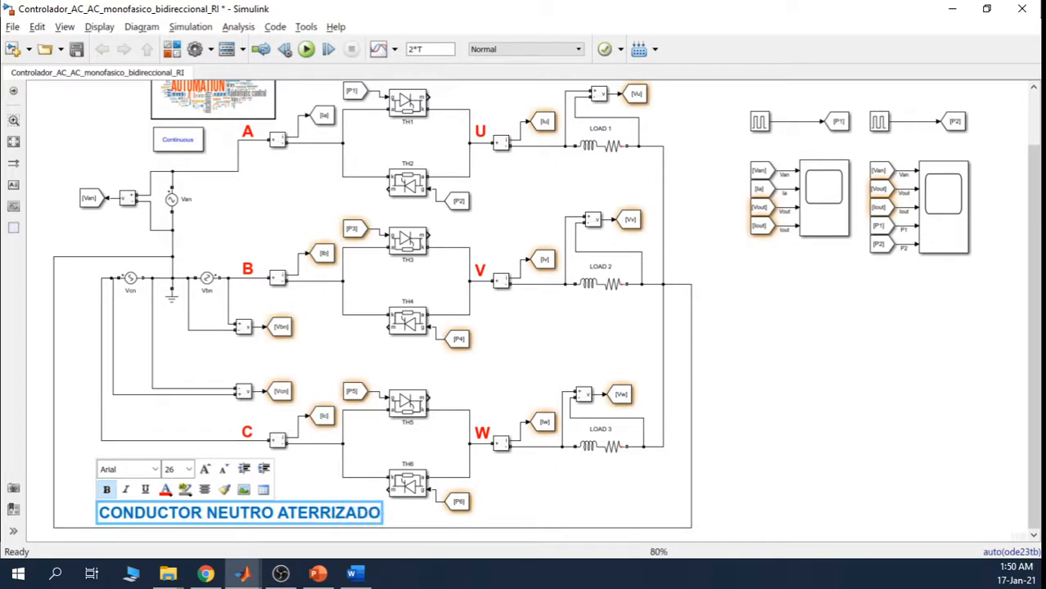
Step: Colour the "CONDUCTOR NEUTRO ATERRIZADO" label green and place it directly above the neutral wire's lower run
{"action": "triple_click", "coordinate": [219, 513]}
{"action": "left_click", "coordinate": [167, 490]}
{"action": "left_click", "coordinate": [183, 493]}
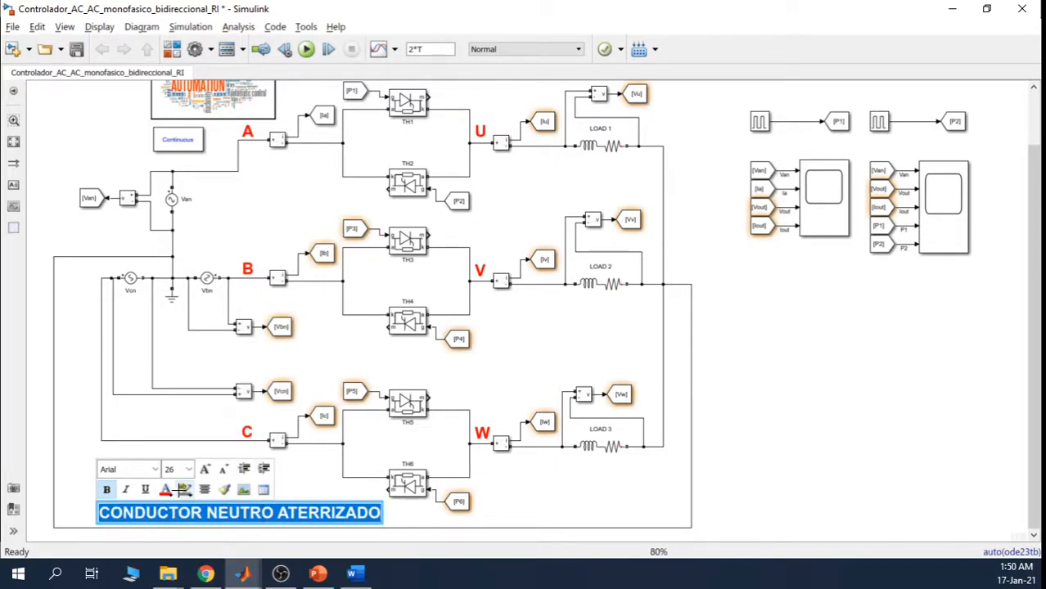
{"action": "left_click", "coordinate": [183, 489]}
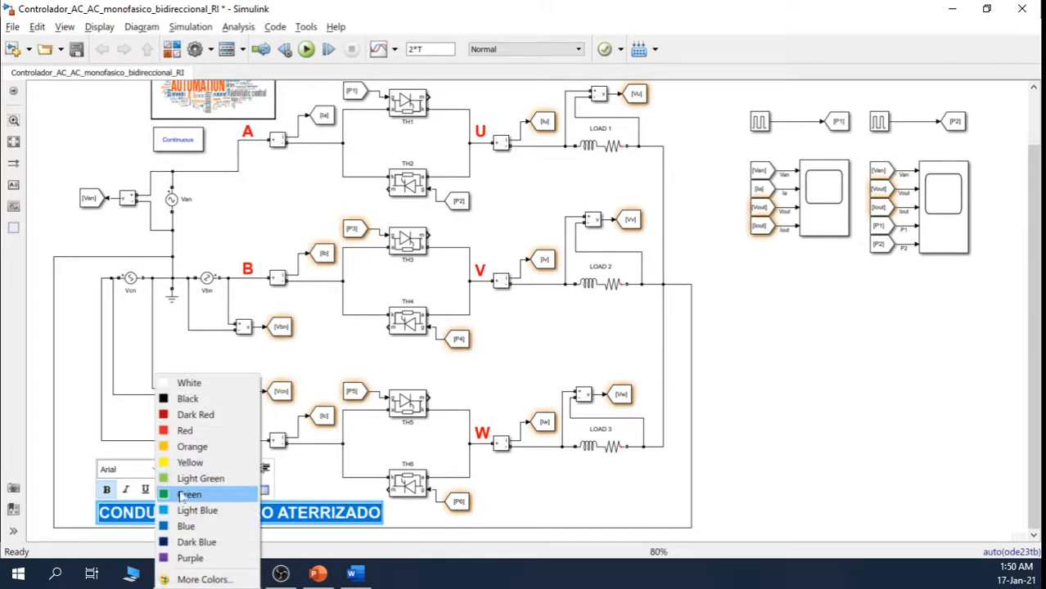
{"action": "left_click", "coordinate": [183, 494]}
{"action": "left_click", "coordinate": [549, 492]}
{"action": "left_click_drag", "start_coordinate": [298, 516], "coordinate": [271, 517]}
{"action": "left_click", "coordinate": [394, 499]}
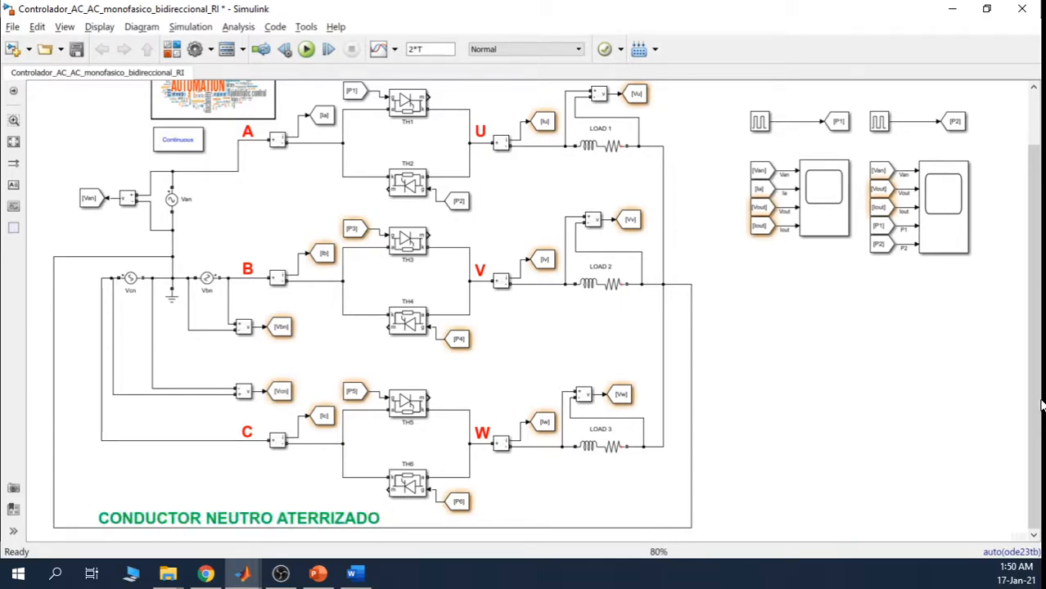
{"action": "scroll", "coordinate": [1033, 435], "scroll_direction": "up", "scroll_amount": 1}
{"action": "scroll", "coordinate": [1033, 435], "scroll_direction": "up", "scroll_amount": 2}
{"action": "scroll", "coordinate": [1021, 479], "scroll_direction": "down", "scroll_amount": 3}
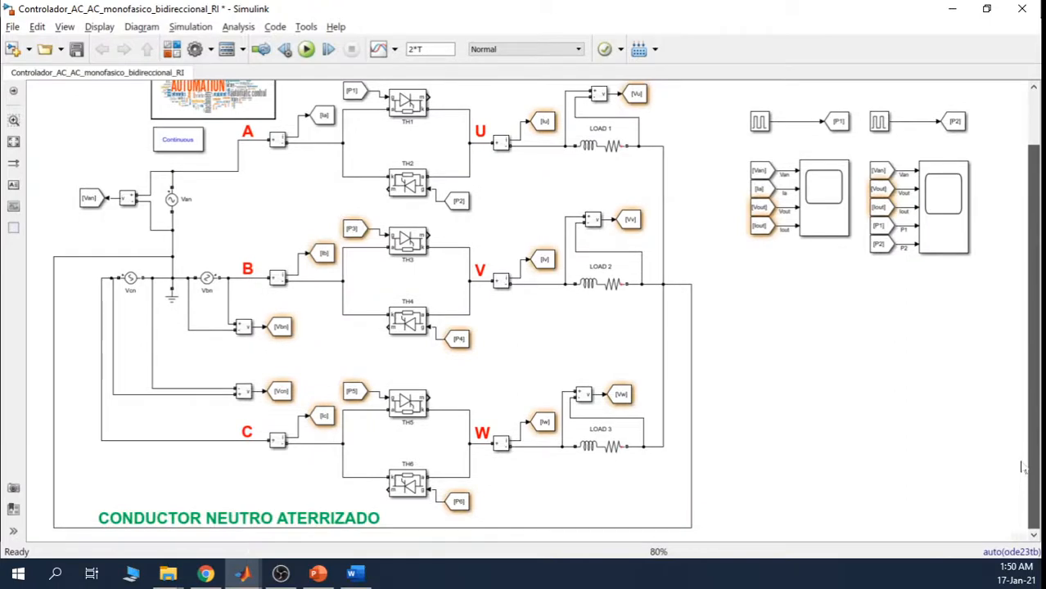
{"action": "scroll", "coordinate": [1025, 455], "scroll_direction": "up", "scroll_amount": 1}
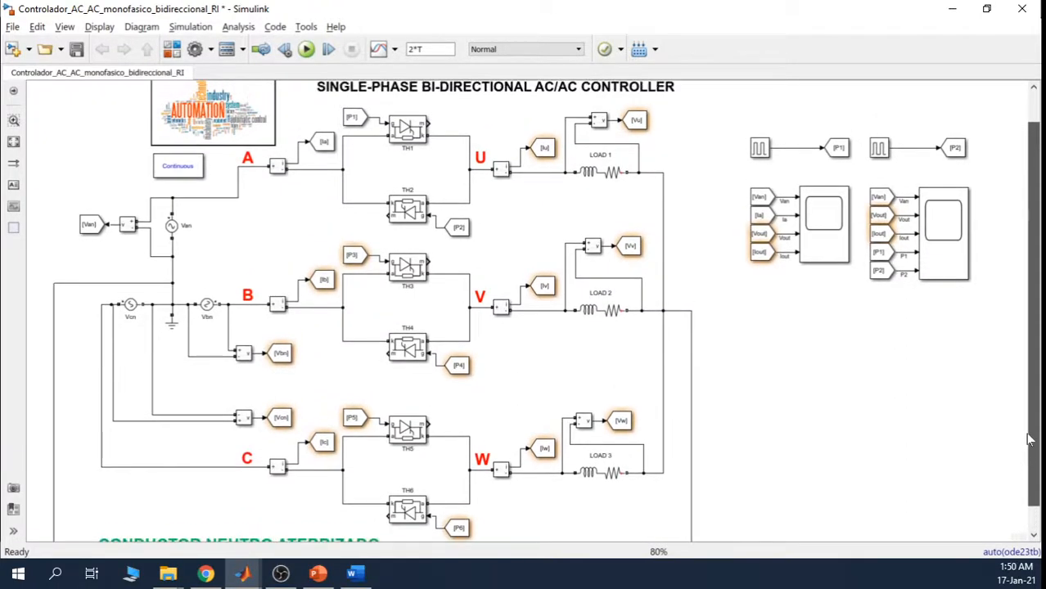
{"action": "scroll", "coordinate": [824, 456], "scroll_direction": "down", "scroll_amount": 1}
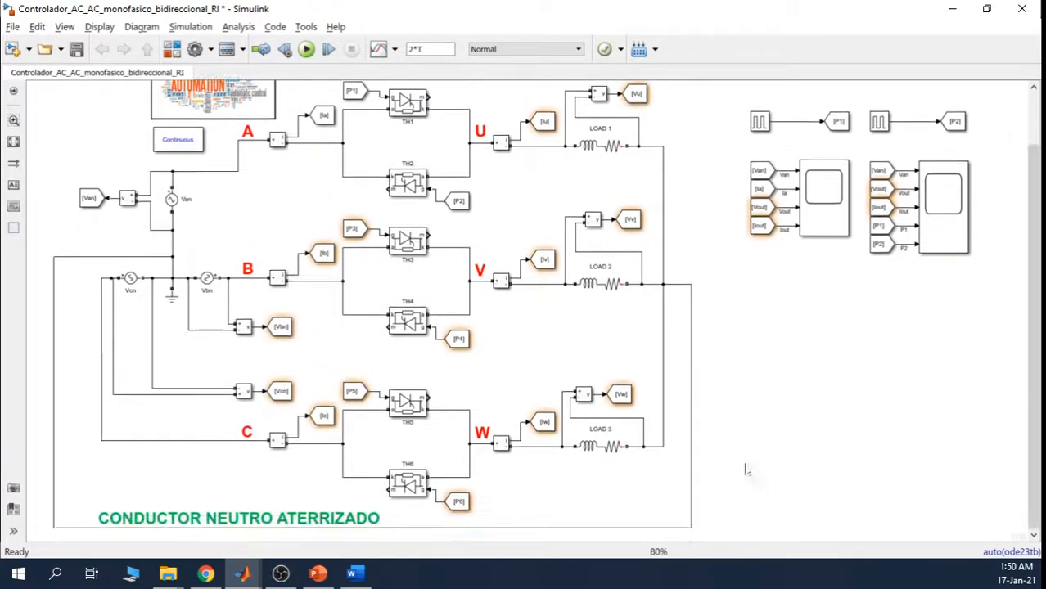
{"action": "mouse_move", "coordinate": [632, 509]}
{"action": "left_mouse_down"}
{"action": "mouse_move", "coordinate": [519, 460]}
{"action": "mouse_move", "coordinate": [236, 374]}
{"action": "left_mouse_up"}
{"action": "left_click", "coordinate": [139, 477]}
Step: Duplicate the P1 and P2 pulse generators together with both scopes and their From blocks, and place the copies directly below the originals
{"action": "left_click_drag", "start_coordinate": [1037, 353], "coordinate": [1036, 332]}
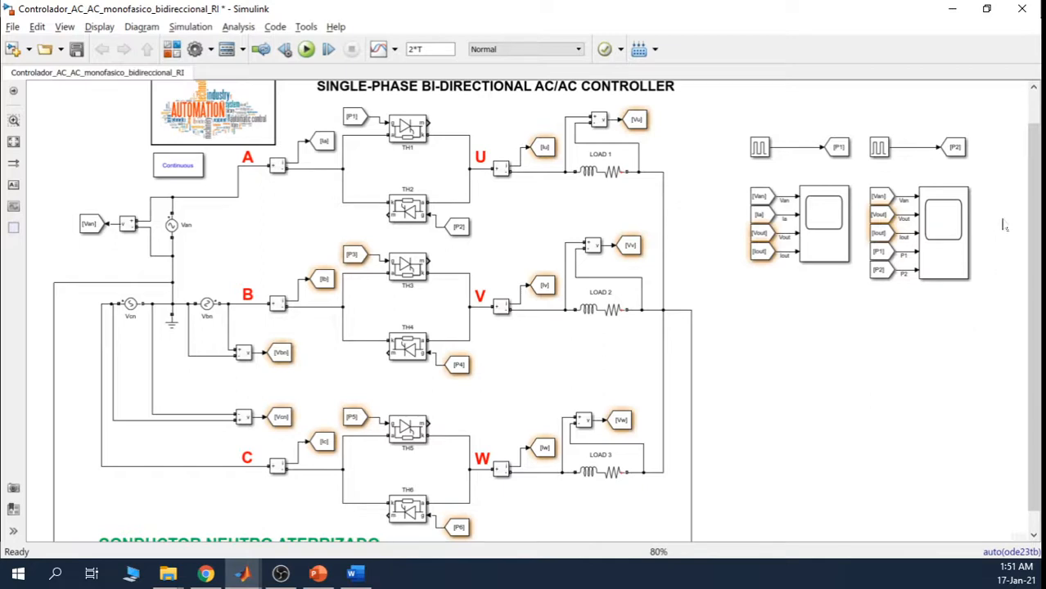
{"action": "left_click_drag", "start_coordinate": [976, 291], "coordinate": [729, 120]}
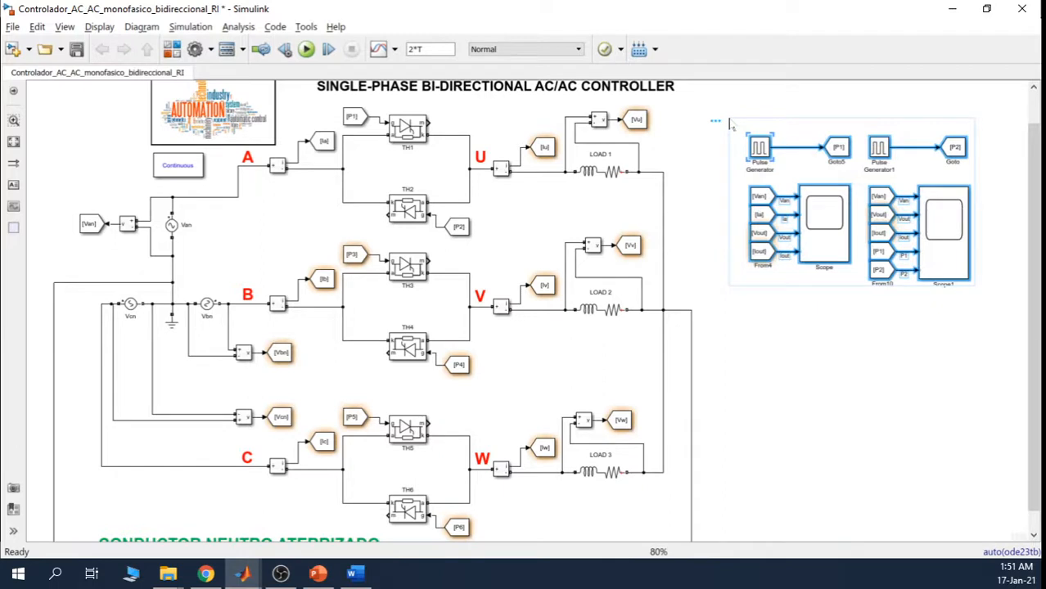
{"action": "left_click", "coordinate": [747, 346]}
{"action": "key", "text": "ctrl+v"}
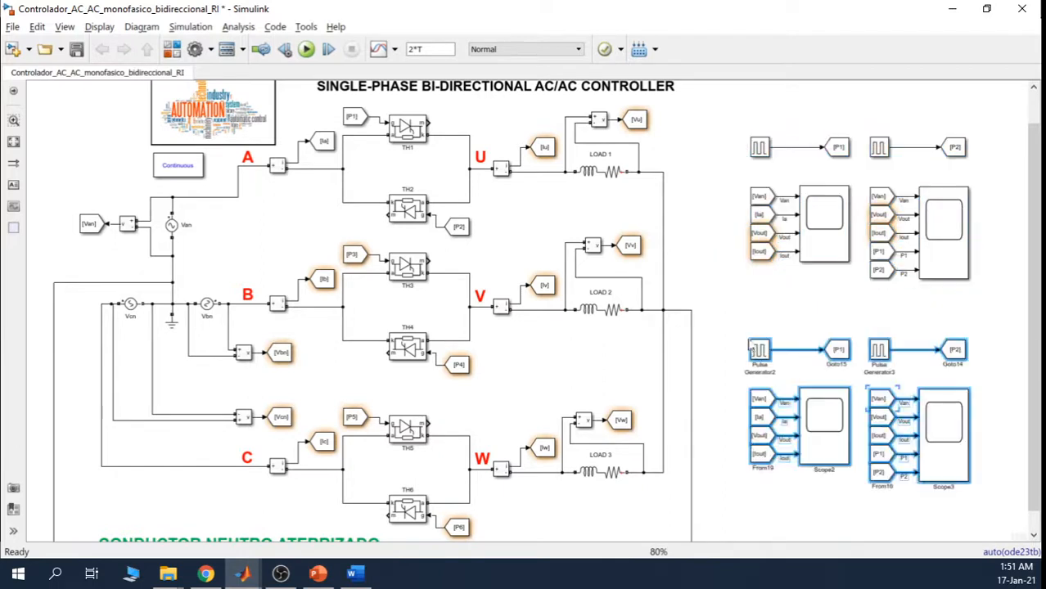
{"action": "mouse_move", "coordinate": [831, 414]}
{"action": "left_mouse_down"}
{"action": "mouse_move", "coordinate": [831, 392]}
{"action": "mouse_move", "coordinate": [832, 401]}
{"action": "left_mouse_up"}
{"action": "left_click", "coordinate": [1011, 297]}
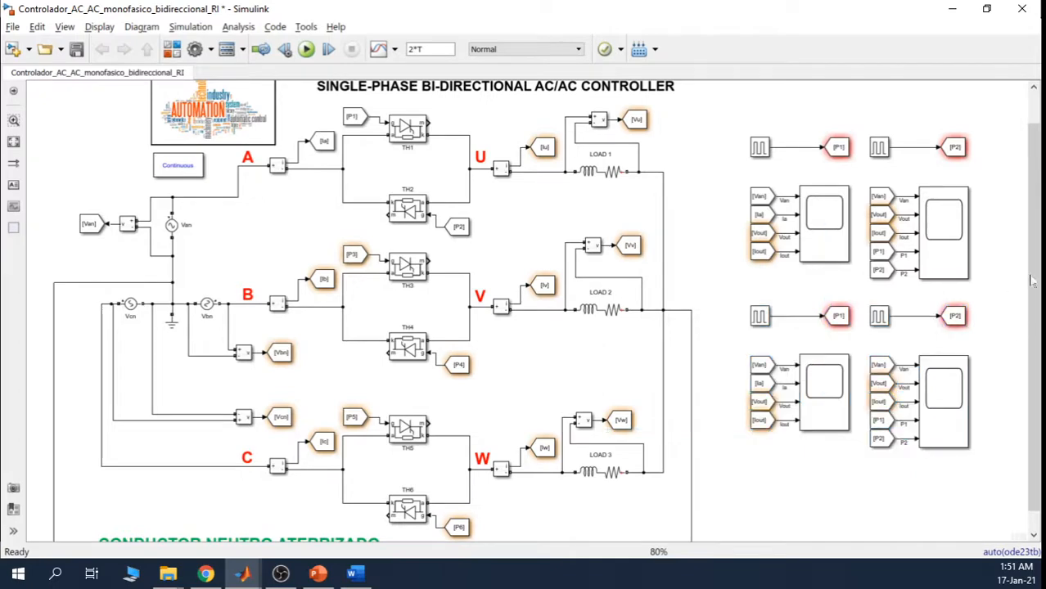
Step: Paste a third copy of the pulse generator and scope group and align it directly below the second group
{"action": "scroll", "coordinate": [1034, 293], "scroll_direction": "down", "scroll_amount": 1}
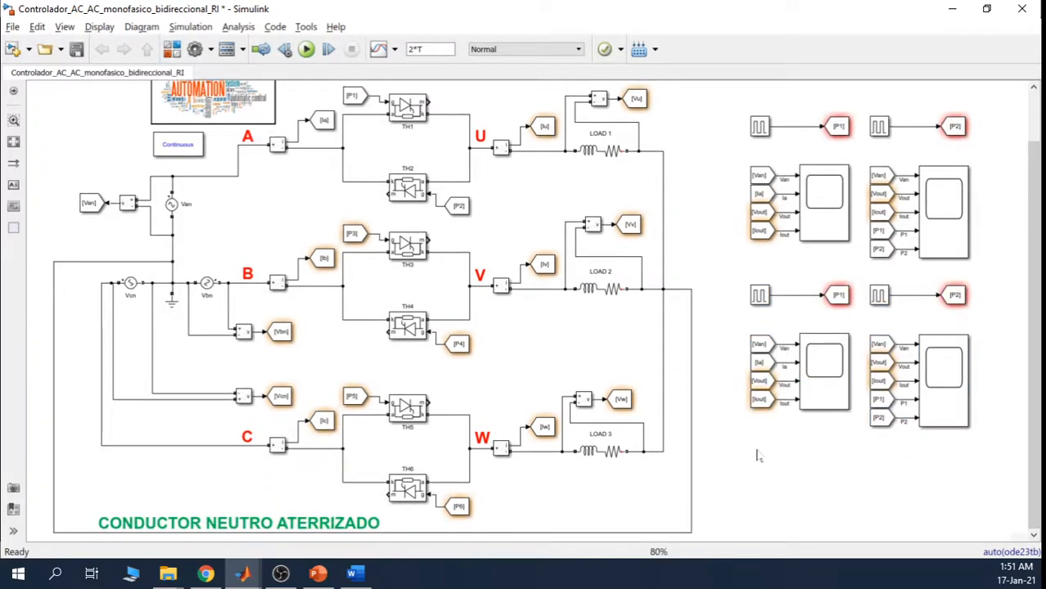
{"action": "key", "text": "ctrl+v"}
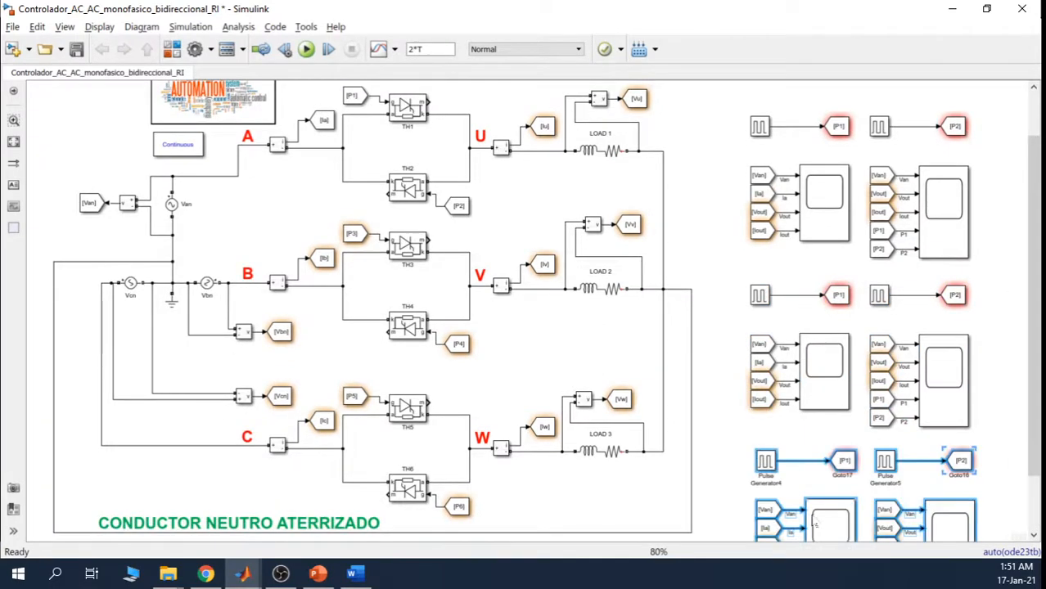
{"action": "left_click_drag", "start_coordinate": [833, 521], "coordinate": [828, 520]}
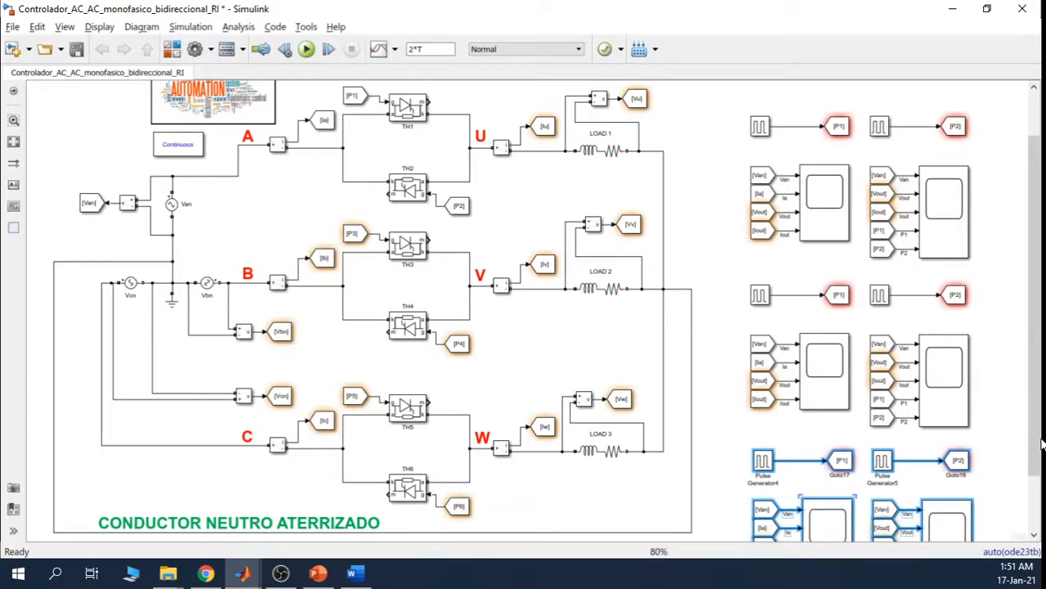
Step: Shift all three pulse generator and scope groups together slightly up and toward the circuit
{"action": "left_click_drag", "start_coordinate": [727, 109], "coordinate": [1033, 349]}
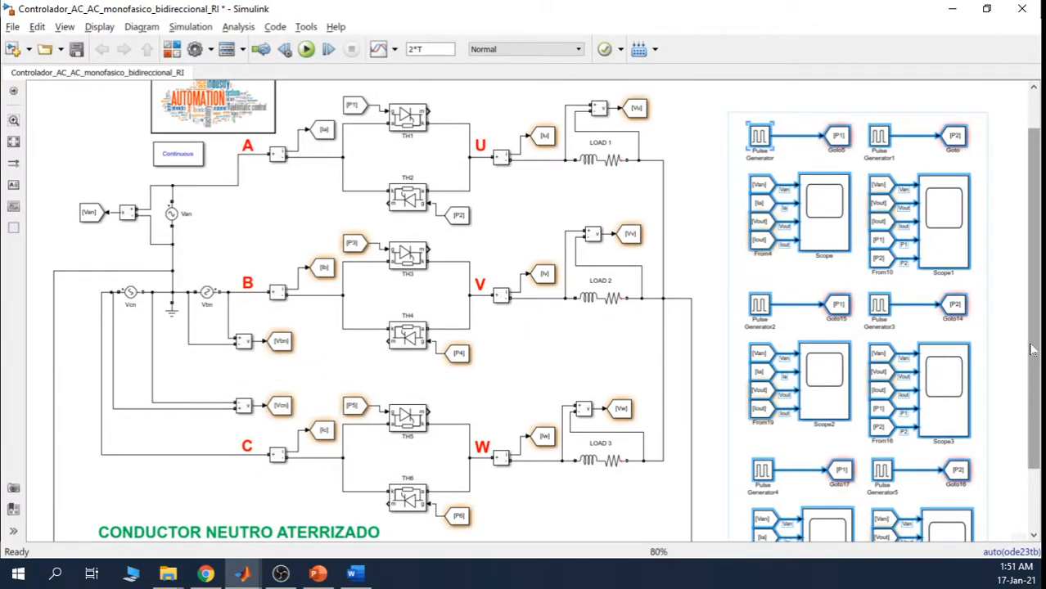
{"action": "left_click_drag", "start_coordinate": [825, 223], "coordinate": [819, 193]}
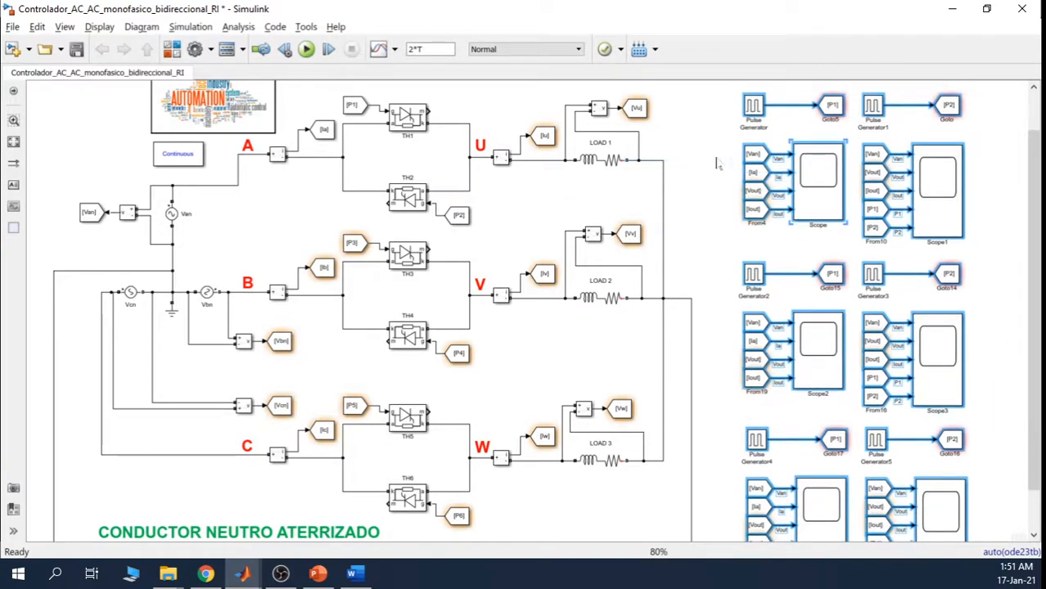
{"action": "left_click", "coordinate": [717, 159]}
{"action": "left_click_drag", "start_coordinate": [1041, 229], "coordinate": [1038, 206]}
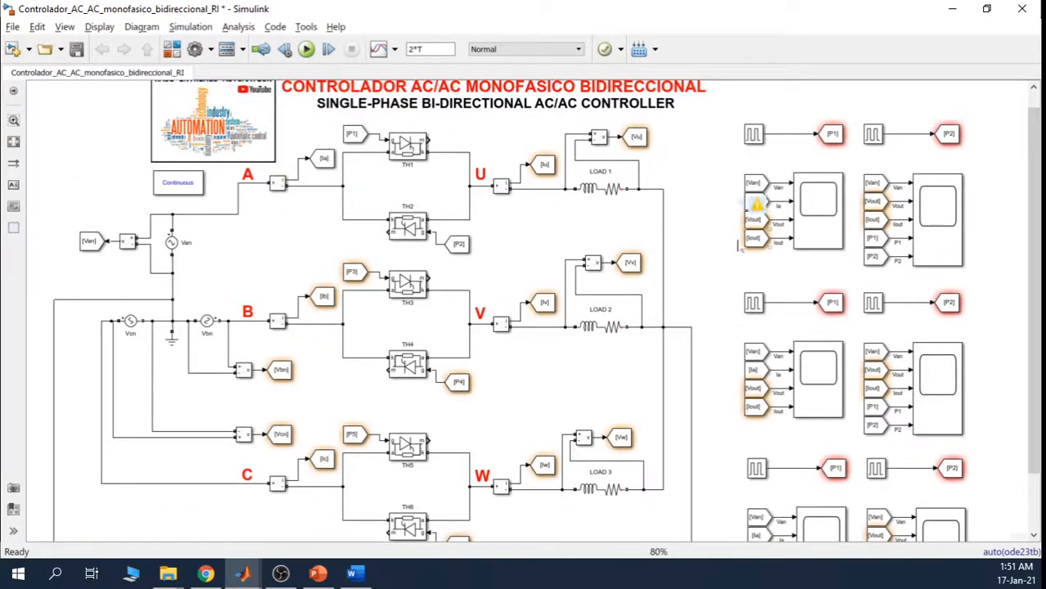
Step: Stack the three pulse generator pairs with their Goto tags as closely spaced rows above all the scopes
{"action": "left_click_drag", "start_coordinate": [728, 278], "coordinate": [951, 304]}
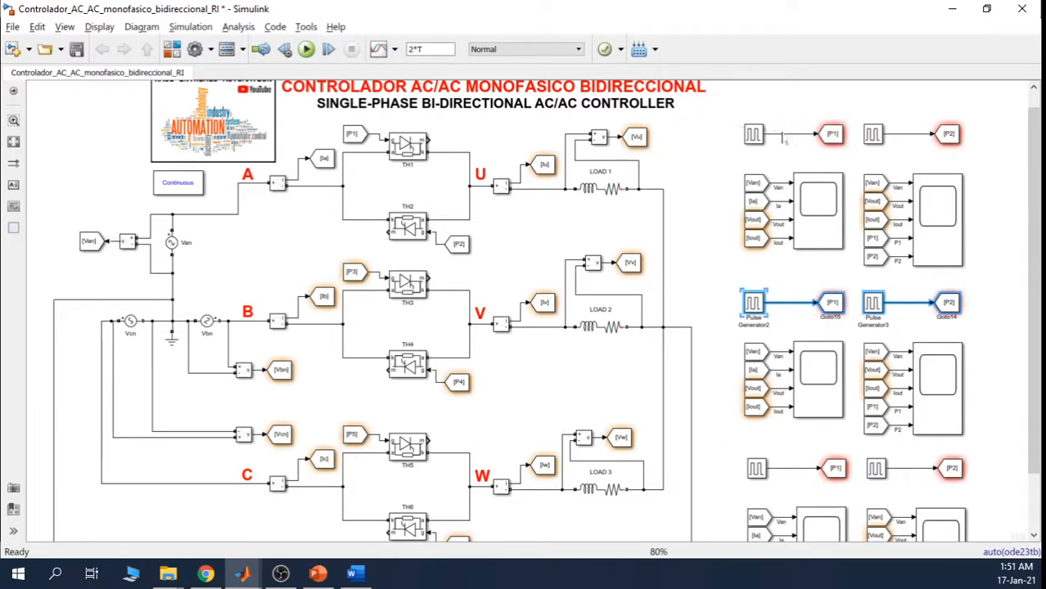
{"action": "left_click_drag", "start_coordinate": [734, 102], "coordinate": [979, 172]}
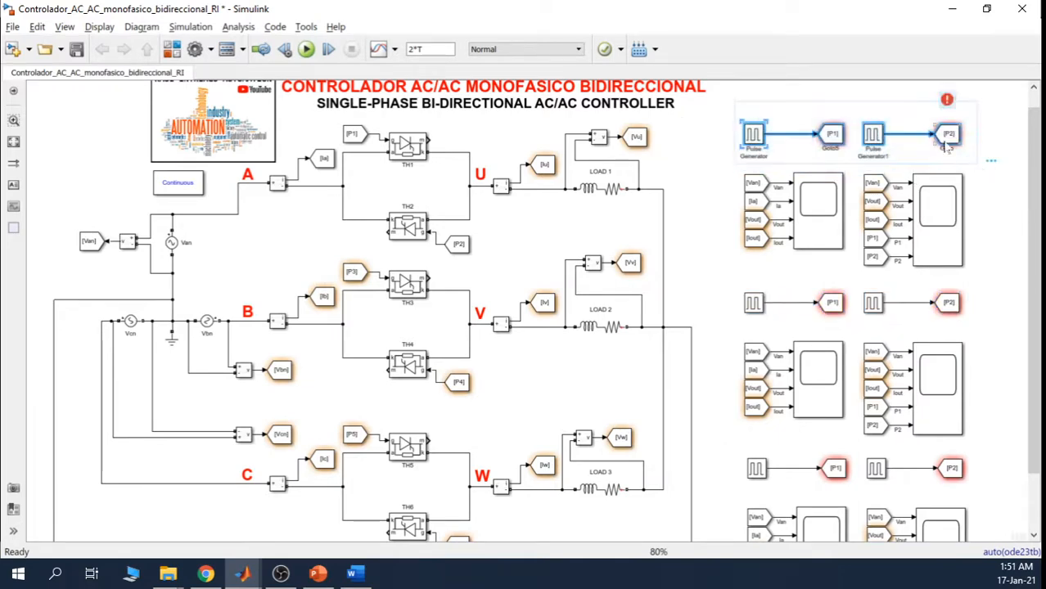
{"action": "left_click_drag", "start_coordinate": [947, 135], "coordinate": [943, 99]}
{"action": "mouse_move", "coordinate": [741, 281]}
{"action": "left_mouse_down"}
{"action": "mouse_move", "coordinate": [730, 276]}
{"action": "mouse_move", "coordinate": [958, 327]}
{"action": "mouse_move", "coordinate": [952, 125]}
{"action": "left_mouse_up"}
{"action": "left_click", "coordinate": [992, 140]}
{"action": "left_click_drag", "start_coordinate": [735, 437], "coordinate": [958, 157]}
{"action": "left_click", "coordinate": [1010, 253]}
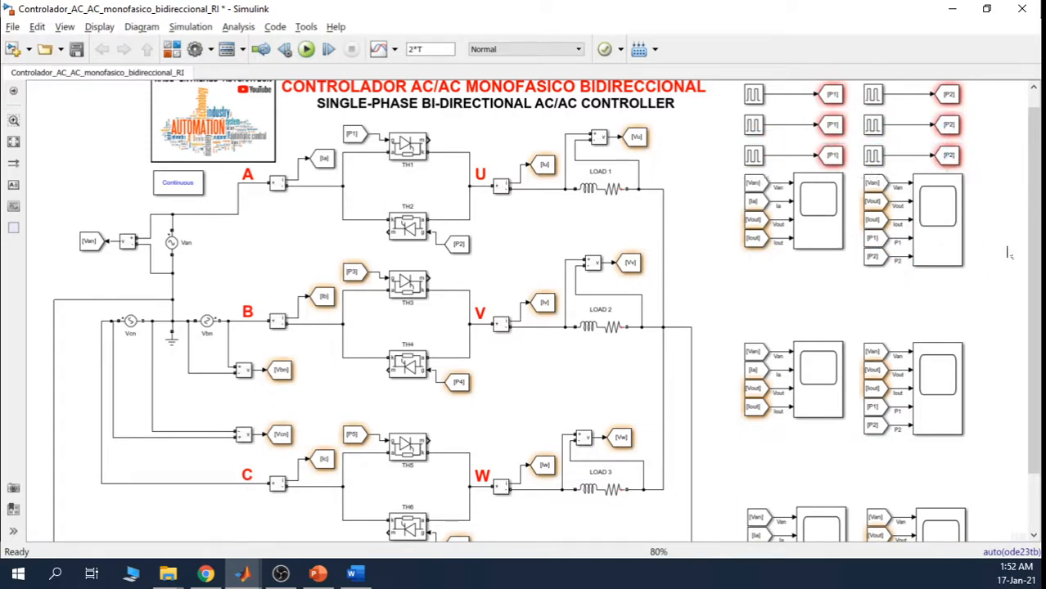
Step: Rearrange the three scope pairs with their From blocks into evenly spaced rows below the pulse generators
{"action": "left_click_drag", "start_coordinate": [723, 171], "coordinate": [940, 298]}
{"action": "left_click", "coordinate": [978, 283]}
{"action": "left_click_drag", "start_coordinate": [1035, 262], "coordinate": [1039, 374]}
{"action": "left_click_drag", "start_coordinate": [724, 427], "coordinate": [974, 536]}
{"action": "left_click_drag", "start_coordinate": [938, 468], "coordinate": [940, 419]}
{"action": "left_click", "coordinate": [992, 377]}
{"action": "left_click_drag", "start_coordinate": [1038, 370], "coordinate": [1036, 284]}
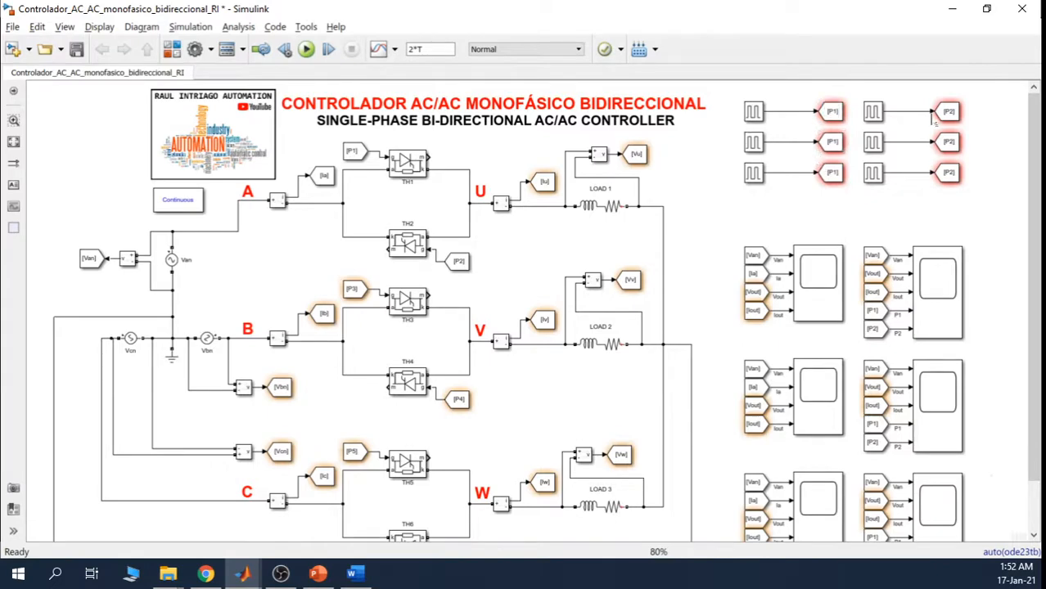
Step: Set the Goto tag of the first pulse generator in the second row to P3
{"action": "double_click", "coordinate": [832, 142]}
{"action": "double_click", "coordinate": [517, 145]}
{"action": "key", "text": "BackSpace"}
{"action": "type", "text": "3"}
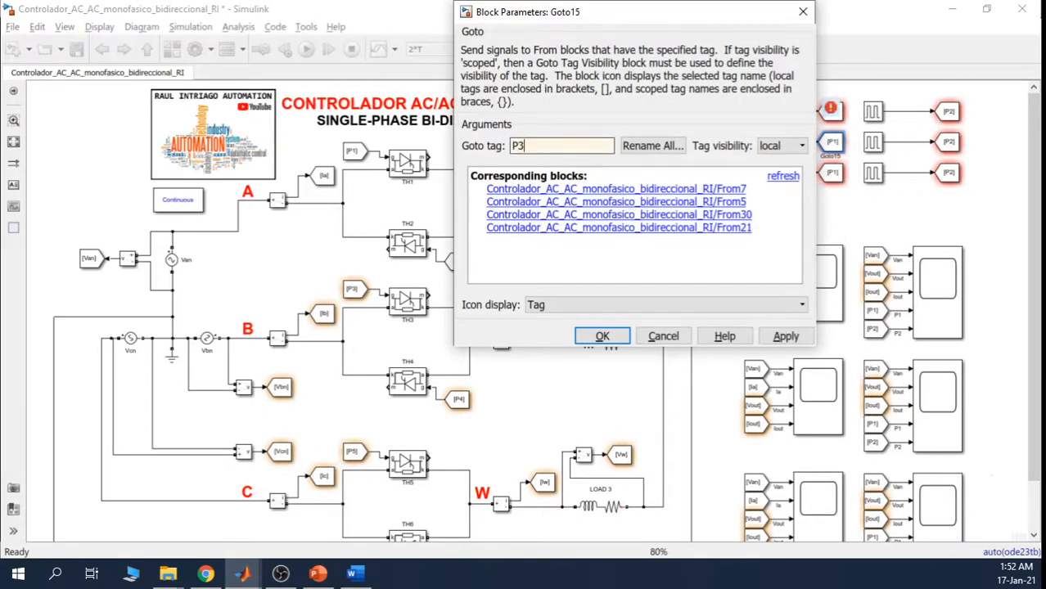
{"action": "left_click", "coordinate": [786, 336]}
{"action": "left_click", "coordinate": [602, 337]}
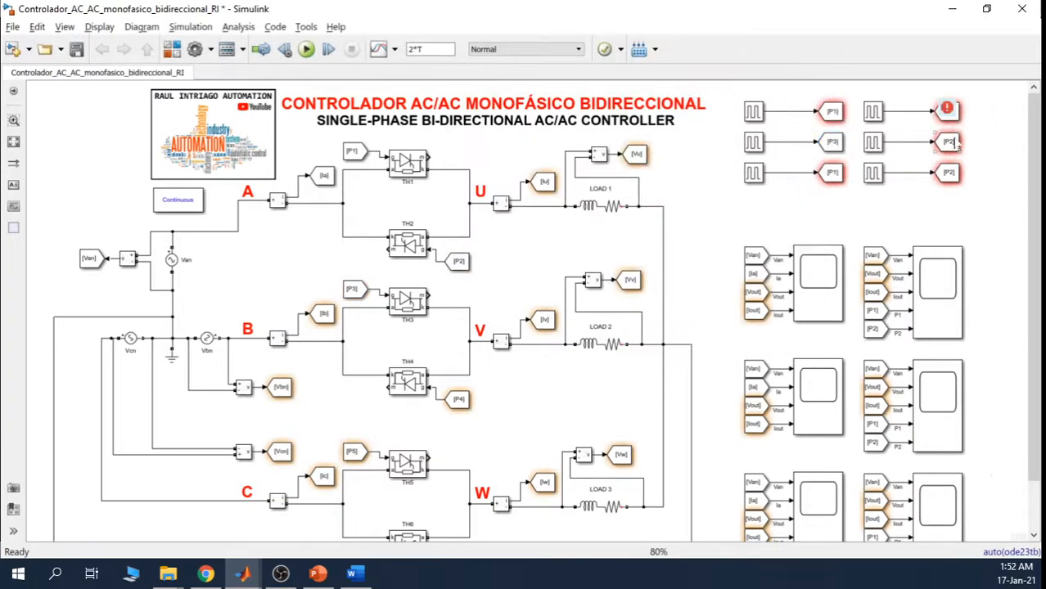
Step: Set the Goto tag of the second pulse generator in the second row to P4
{"action": "double_click", "coordinate": [949, 141]}
{"action": "double_click", "coordinate": [635, 146]}
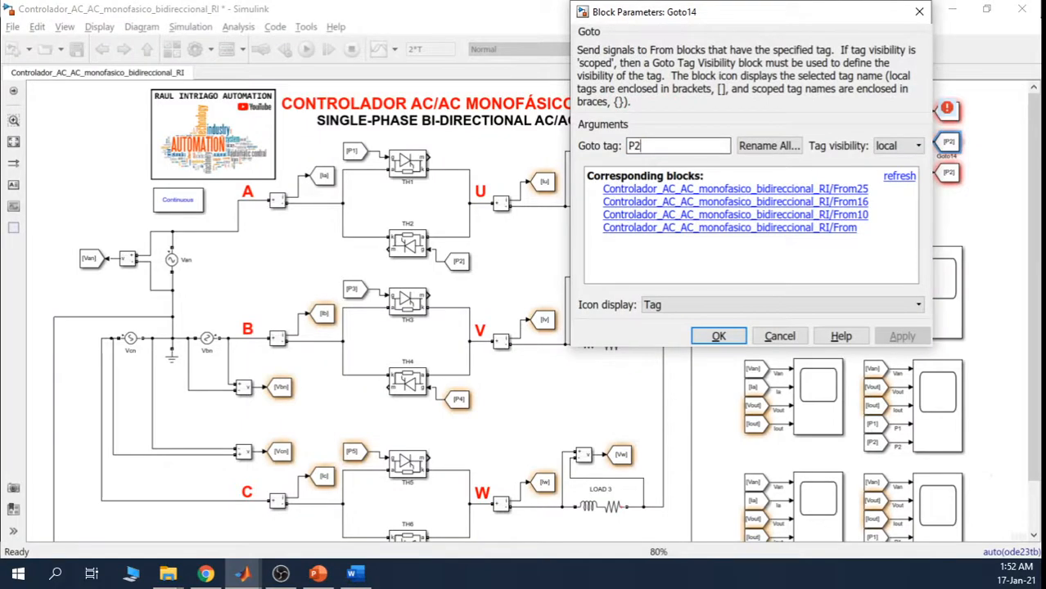
{"action": "type", "text": "P"}
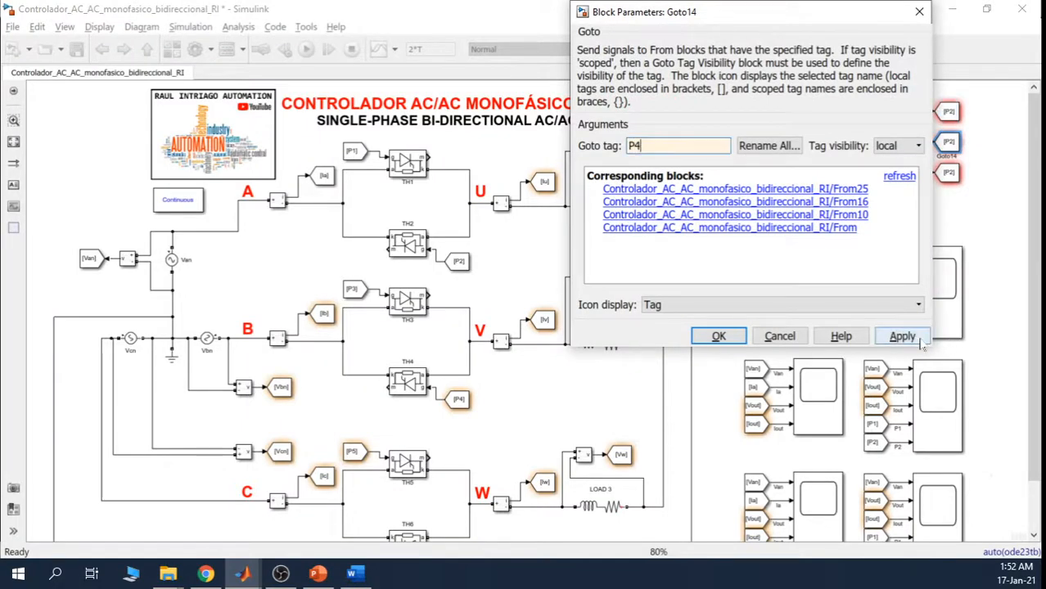
{"action": "left_click", "coordinate": [881, 336]}
{"action": "left_click", "coordinate": [718, 337]}
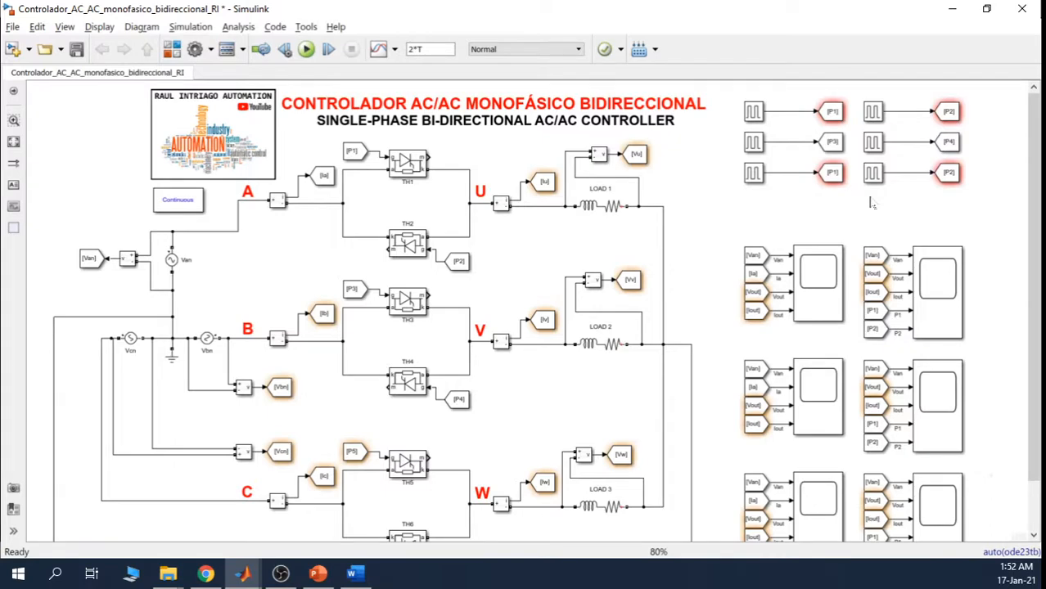
Step: Set the Goto tag of the first pulse generator in the third row to P5
{"action": "double_click", "coordinate": [831, 173]}
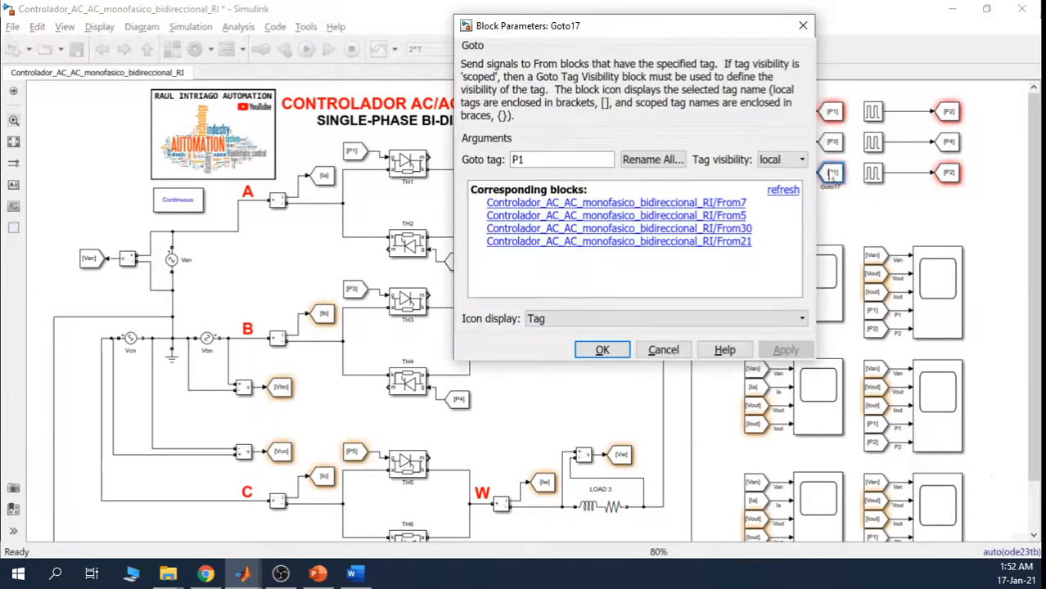
{"action": "left_click", "coordinate": [562, 153]}
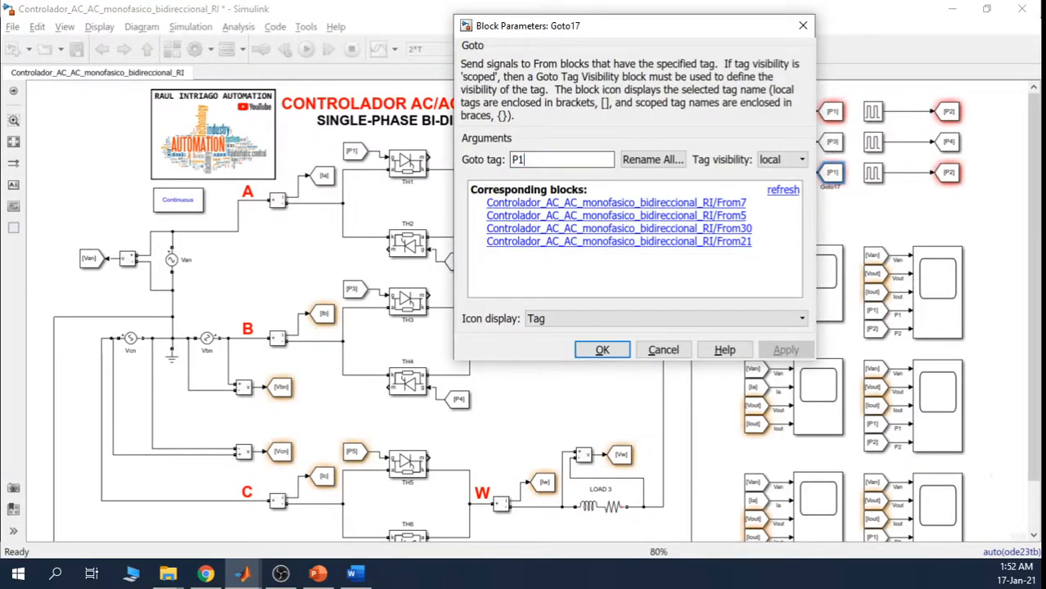
{"action": "key", "text": "BackSpace"}
{"action": "left_click", "coordinate": [786, 349]}
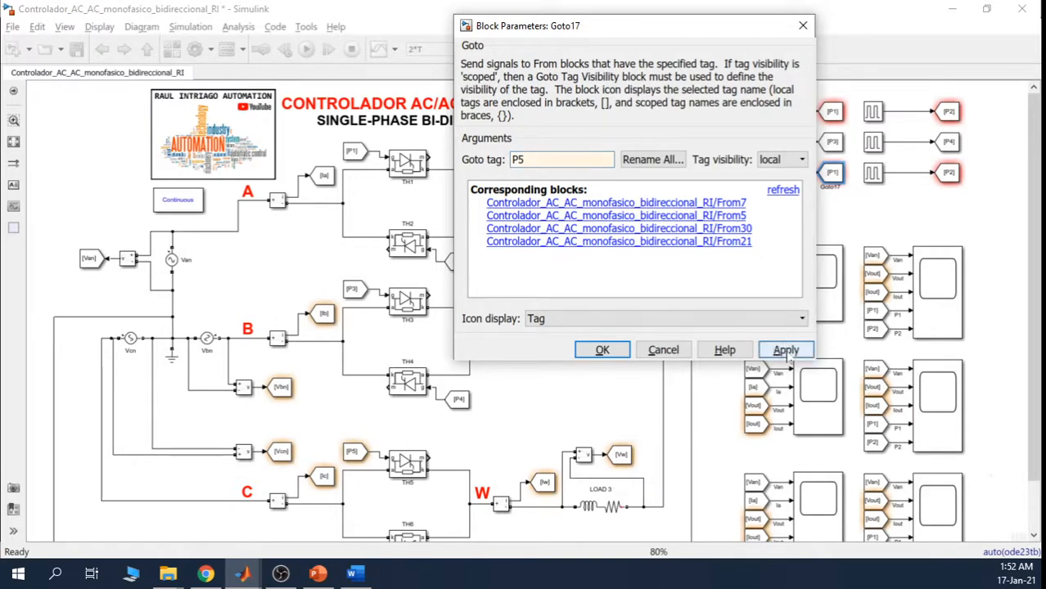
{"action": "left_click", "coordinate": [602, 350]}
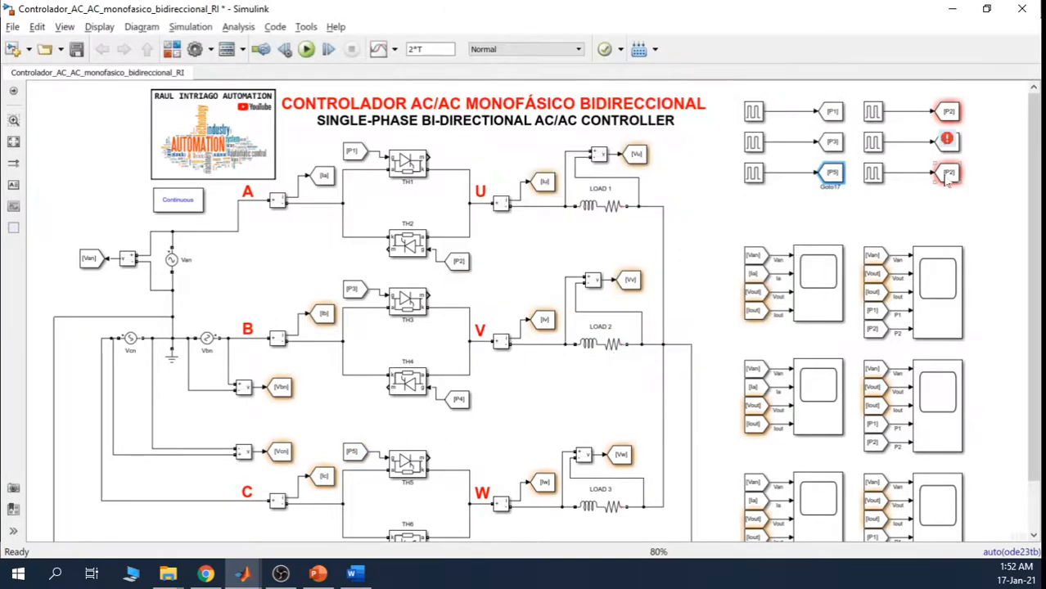
Step: Set the Goto tag of the second pulse generator in the third row to P6
{"action": "double_click", "coordinate": [946, 173]}
{"action": "left_click", "coordinate": [643, 159]}
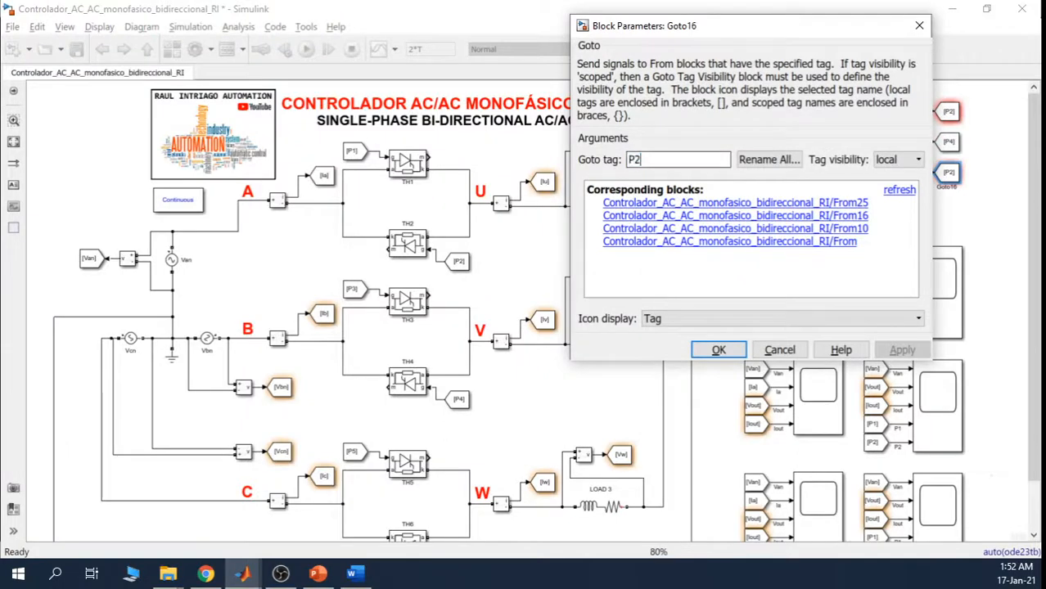
{"action": "key", "text": "BackSpace"}
{"action": "type", "text": "6"}
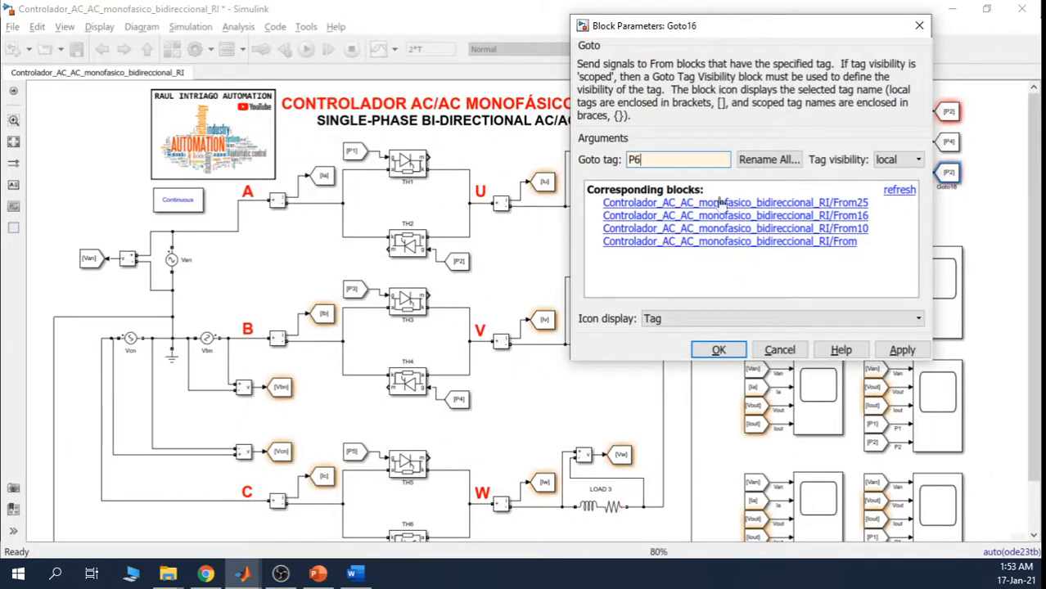
{"action": "left_click", "coordinate": [900, 351]}
{"action": "left_click", "coordinate": [717, 350]}
{"action": "left_click", "coordinate": [987, 214]}
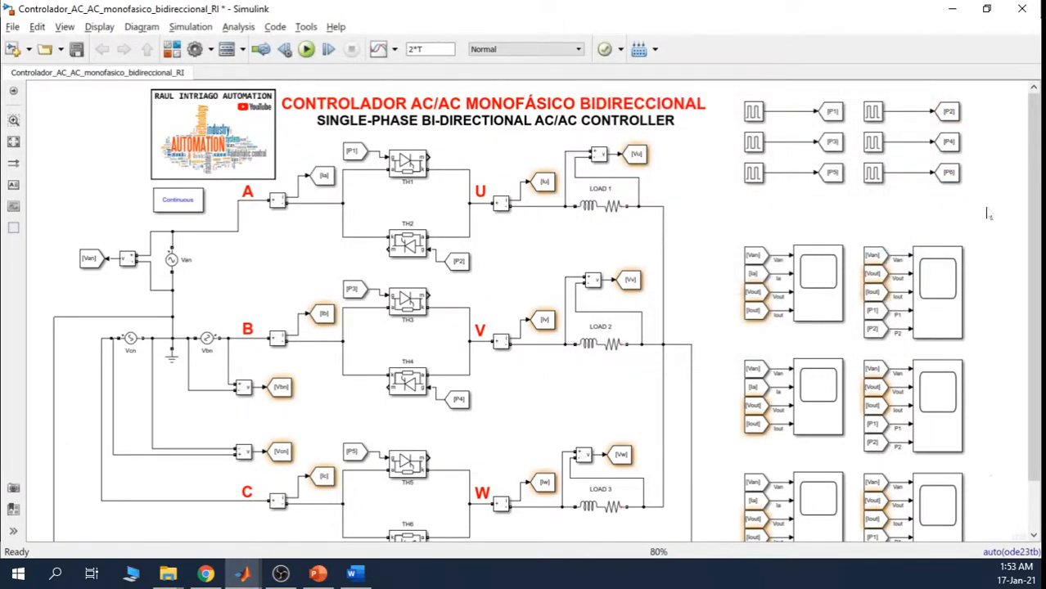
Step: Change the Vout From block feeding the uppermost four-input scope to the tag Vu
{"action": "mouse_move", "coordinate": [1034, 194]}
{"action": "left_mouse_down"}
{"action": "mouse_move", "coordinate": [1033, 216]}
{"action": "mouse_move", "coordinate": [1035, 177]}
{"action": "left_mouse_up"}
{"action": "double_click", "coordinate": [753, 292]}
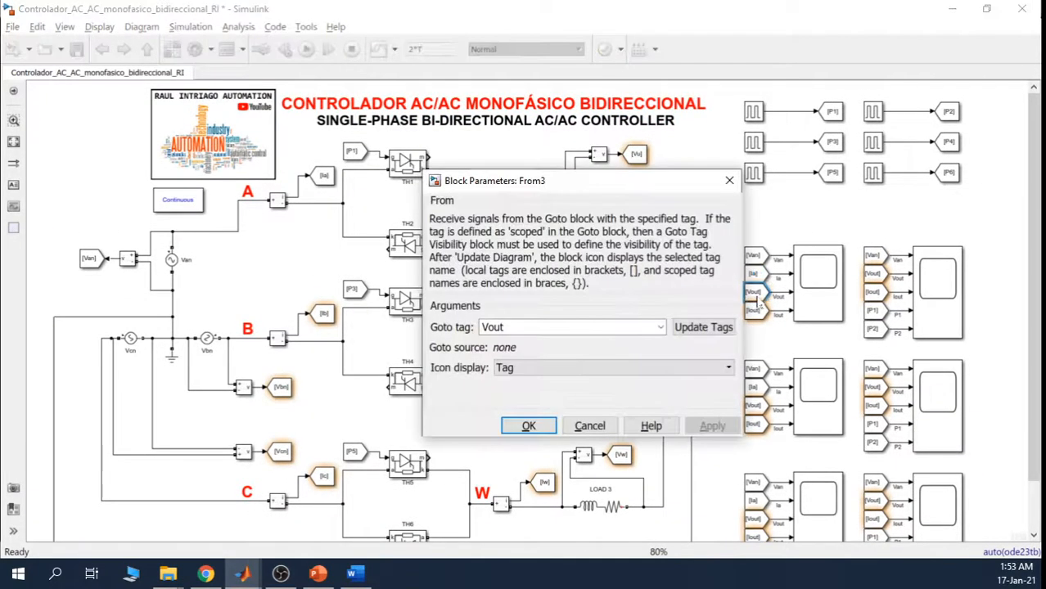
{"action": "left_click", "coordinate": [660, 327]}
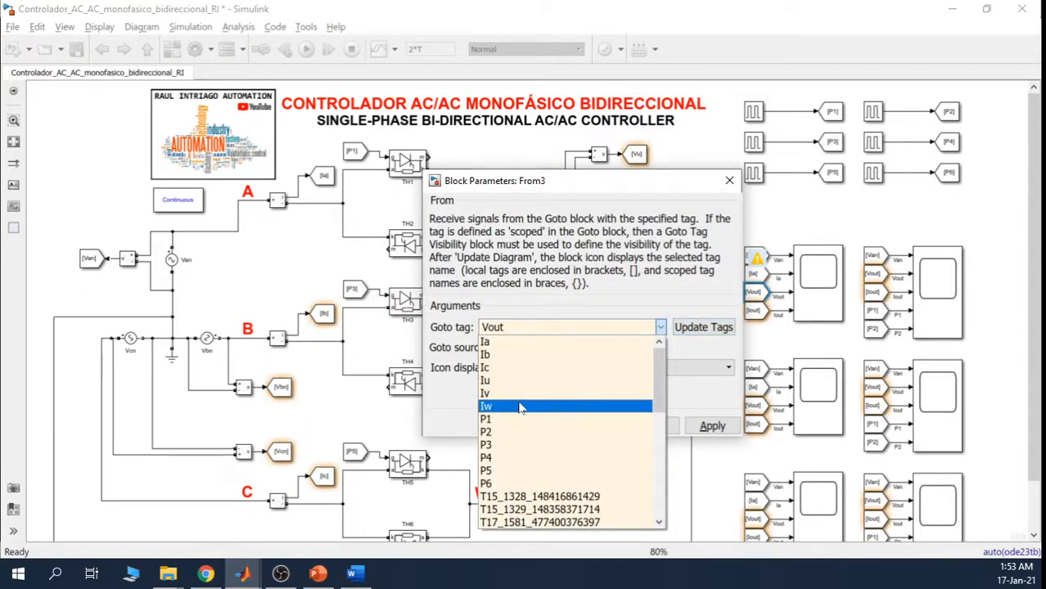
{"action": "left_click_drag", "start_coordinate": [659, 383], "coordinate": [654, 488]}
{"action": "left_click", "coordinate": [489, 497]}
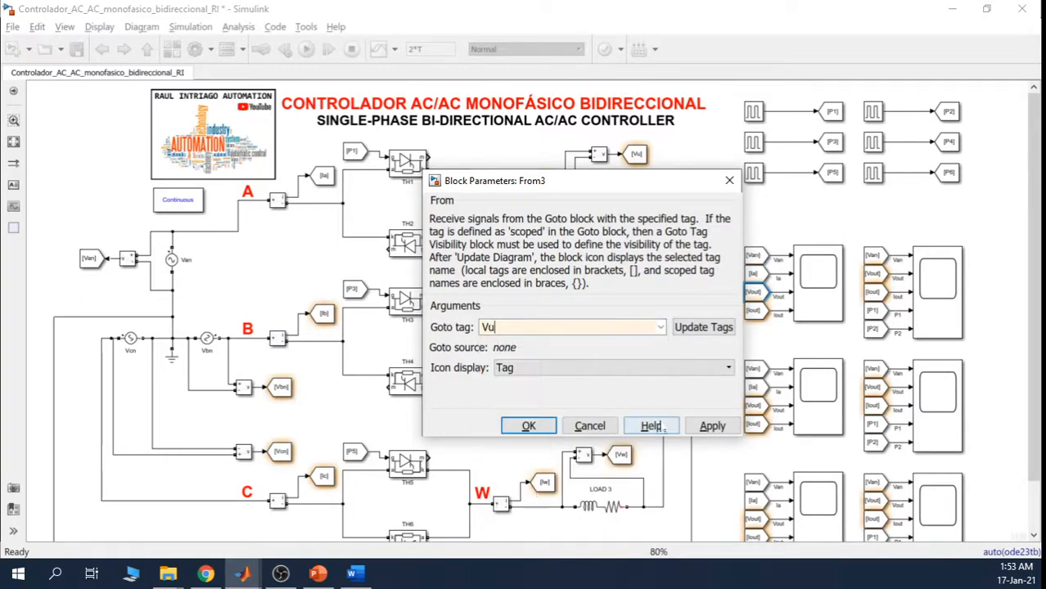
{"action": "left_click", "coordinate": [705, 429]}
{"action": "left_click", "coordinate": [540, 426]}
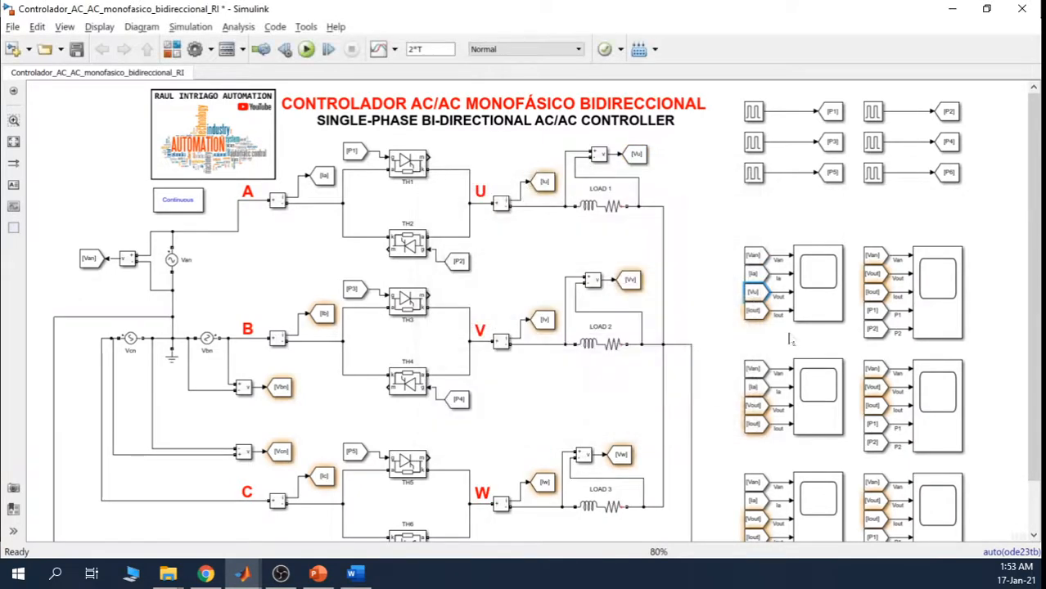
Step: Change the Iout From block feeding the uppermost four-input scope to the tag Iu
{"action": "double_click", "coordinate": [753, 311]}
{"action": "left_click", "coordinate": [660, 345]}
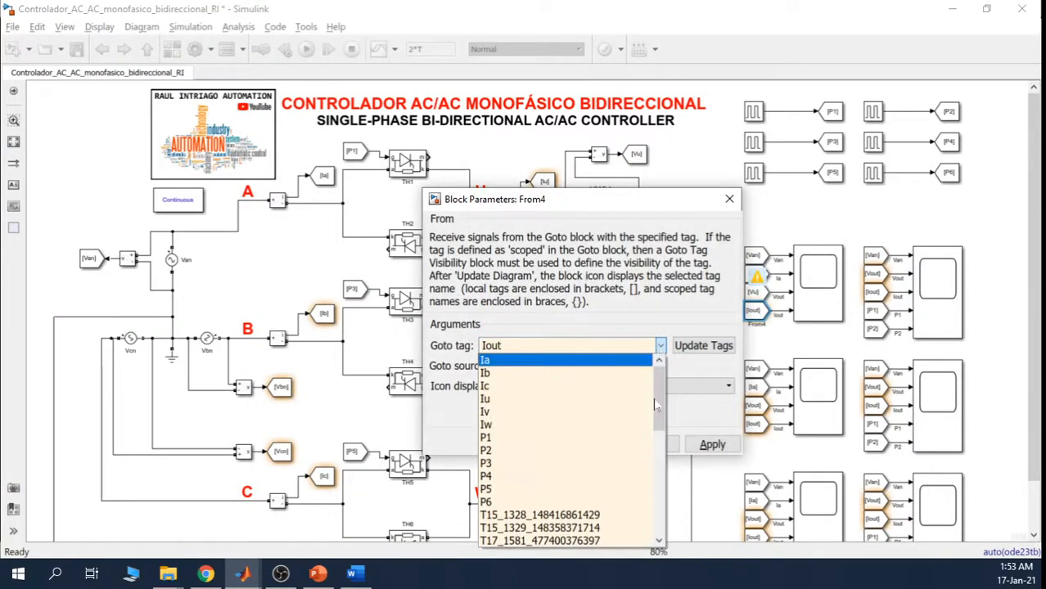
{"action": "left_click", "coordinate": [571, 399]}
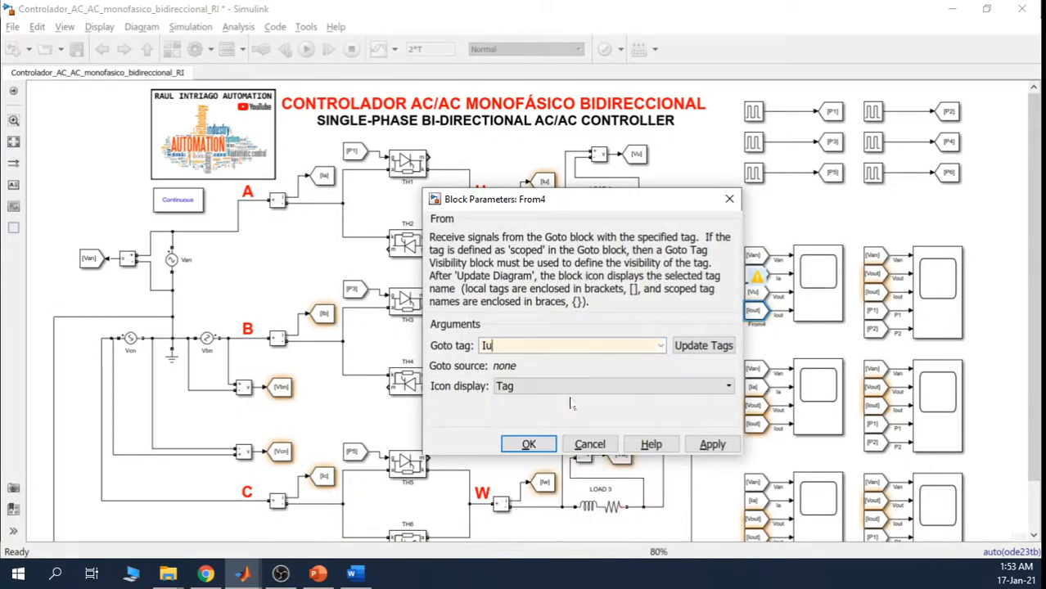
{"action": "left_click", "coordinate": [711, 446]}
{"action": "left_click", "coordinate": [529, 444]}
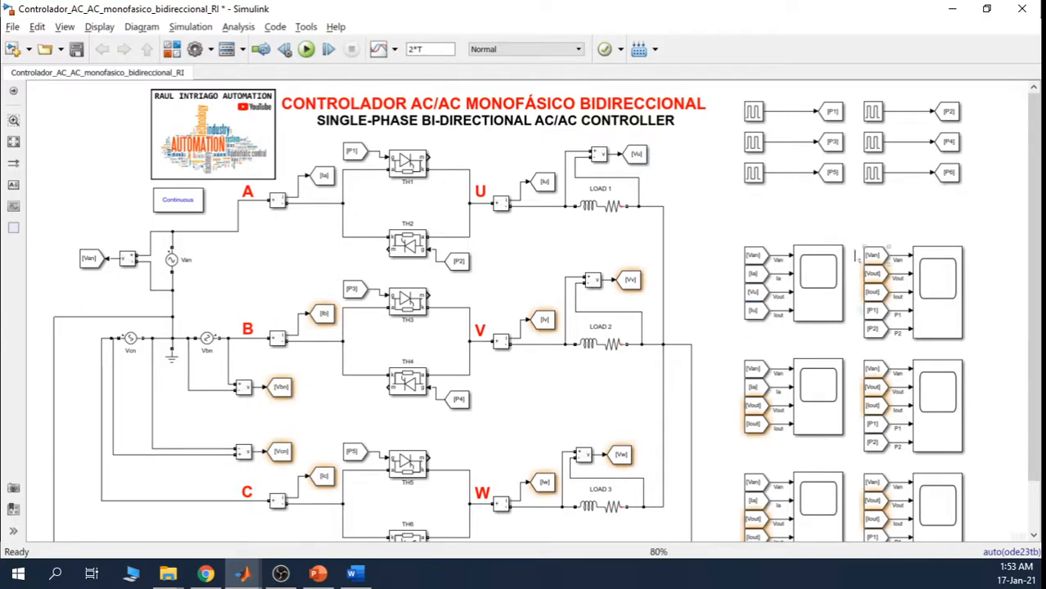
Step: Change the Vout From block feeding the uppermost five-input scope to the tag Vu
{"action": "double_click", "coordinate": [874, 273]}
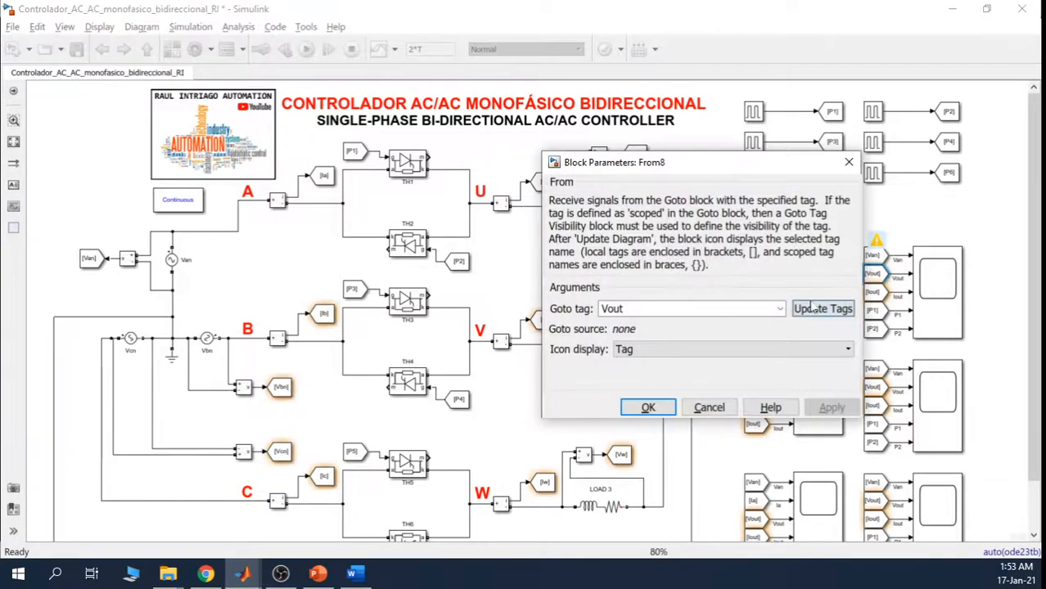
{"action": "left_click", "coordinate": [780, 308]}
{"action": "scroll", "coordinate": [782, 348], "scroll_direction": "down", "scroll_amount": 10}
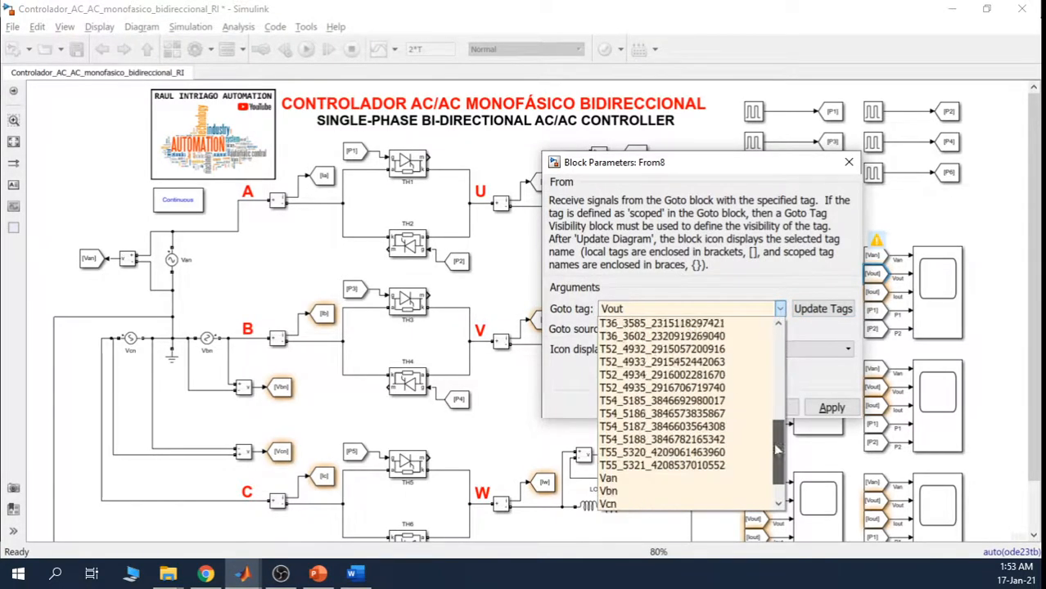
{"action": "left_click", "coordinate": [681, 479]}
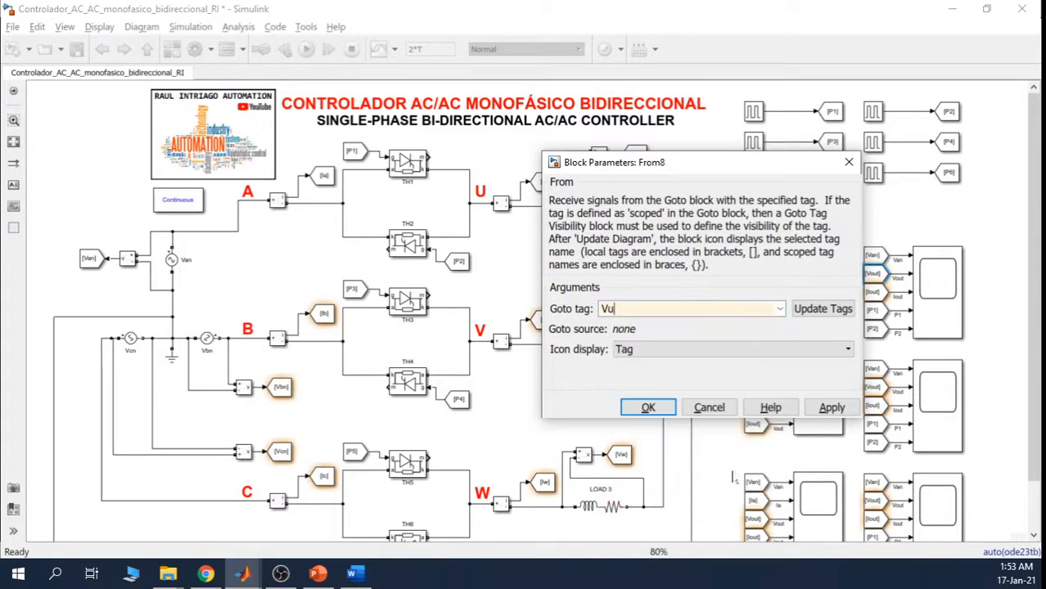
{"action": "left_click", "coordinate": [814, 410]}
{"action": "left_click", "coordinate": [663, 408]}
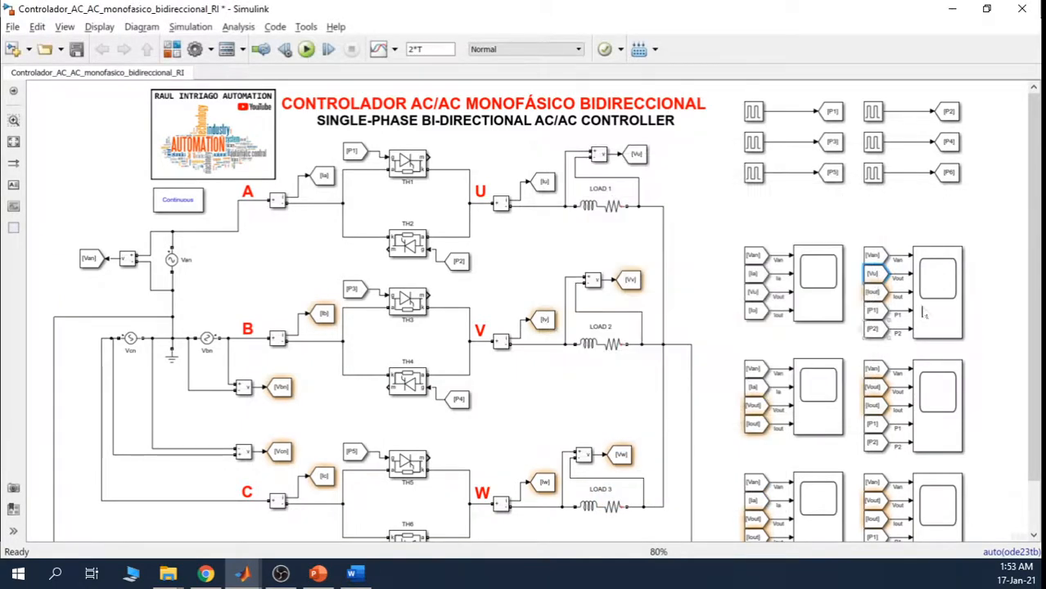
Step: Change the Iout From block feeding the uppermost five-input scope to the tag Iu
{"action": "double_click", "coordinate": [873, 293]}
{"action": "left_click", "coordinate": [823, 327]}
{"action": "left_click", "coordinate": [779, 328]}
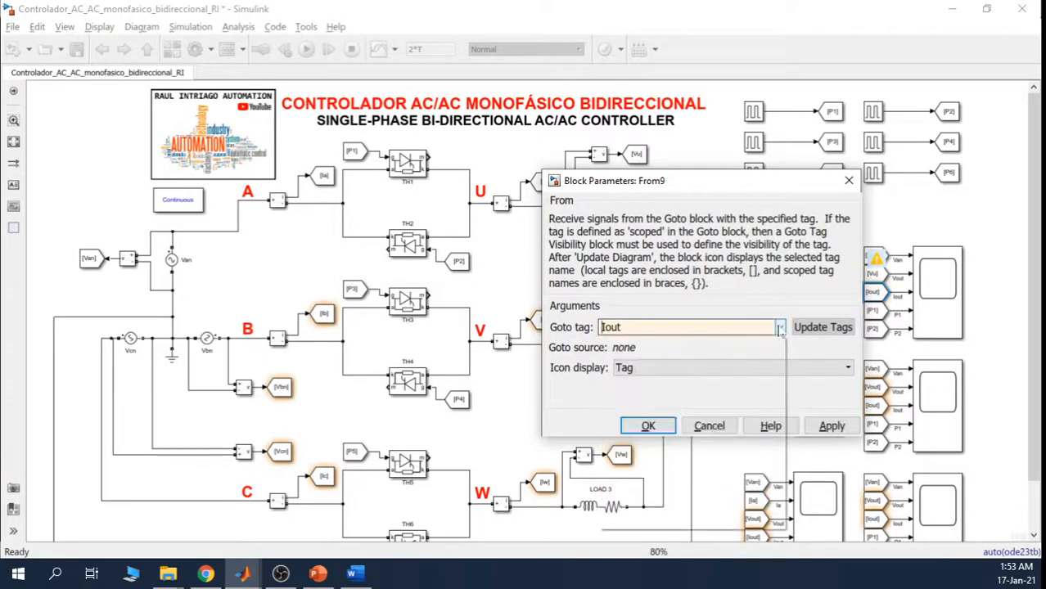
{"action": "left_click", "coordinate": [655, 367]}
{"action": "left_click", "coordinate": [832, 426]}
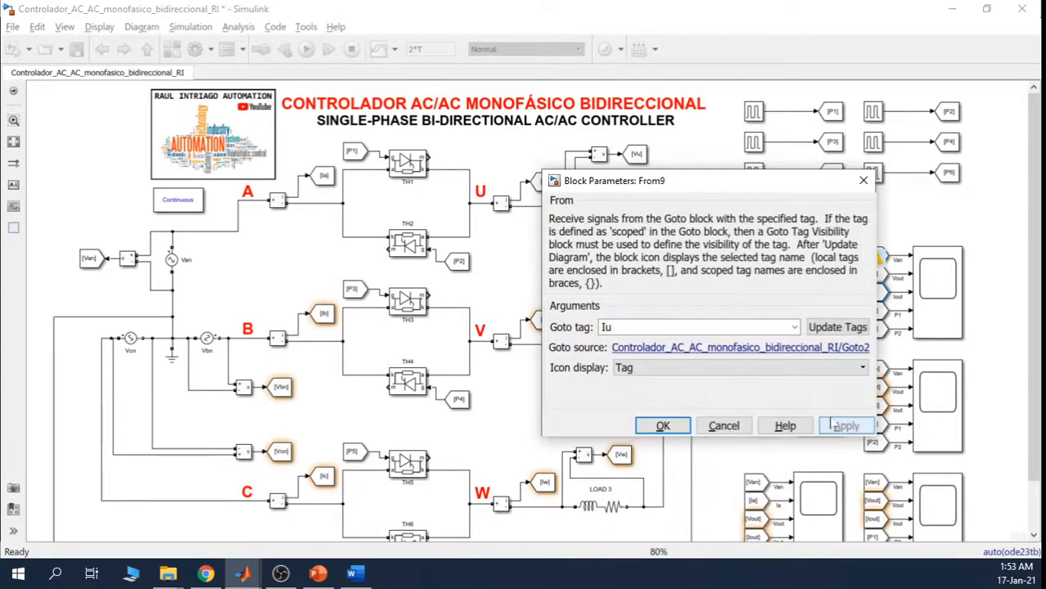
Step: Relabel the Vout and Iout signal lines of the two uppermost scopes as Vu and Iu
{"action": "left_click", "coordinate": [663, 426]}
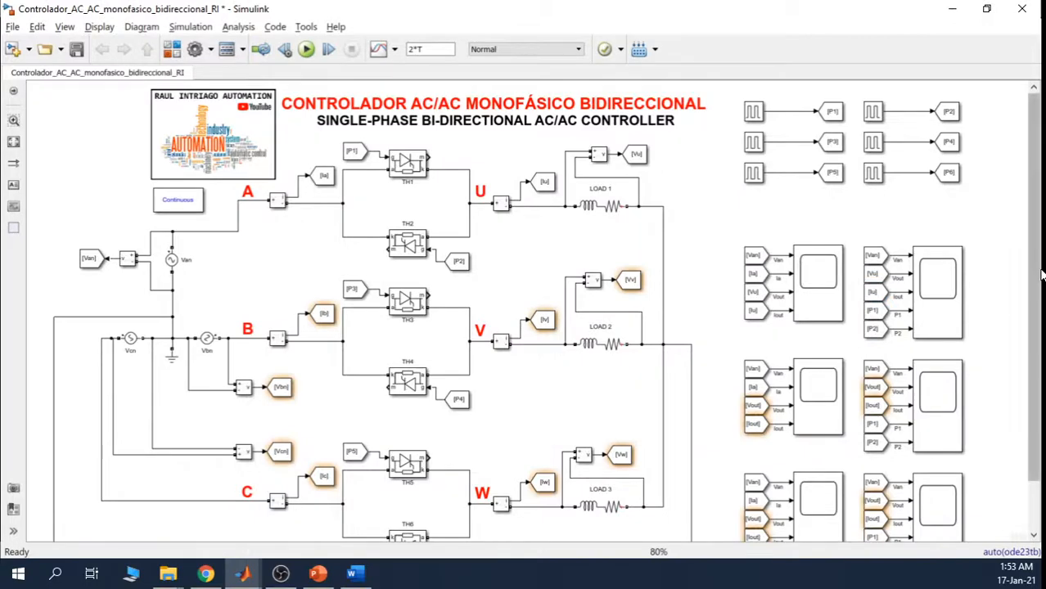
{"action": "left_click_drag", "start_coordinate": [1036, 309], "coordinate": [1040, 358]}
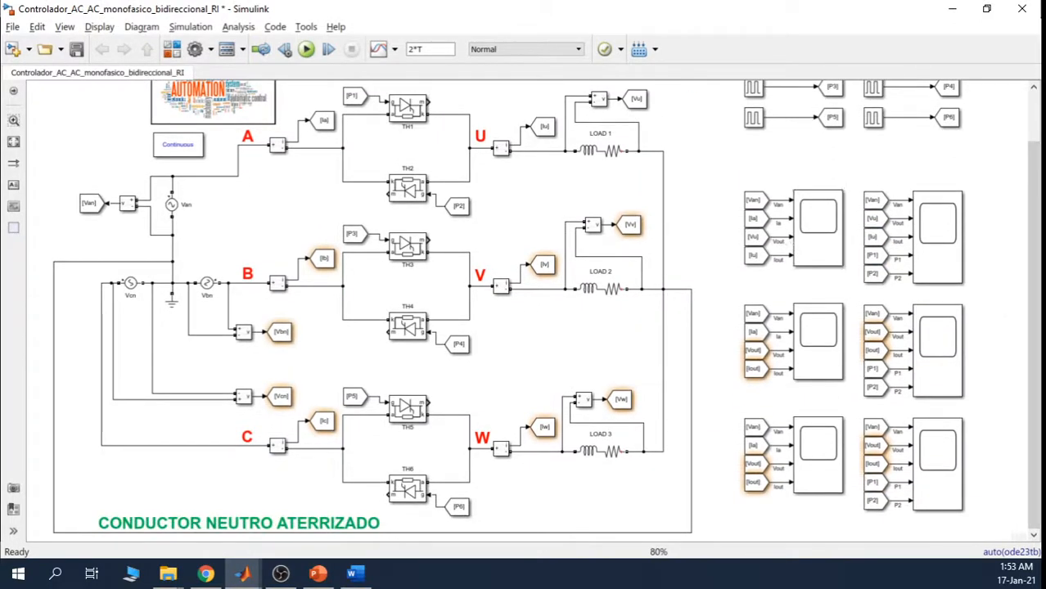
{"action": "left_click", "coordinate": [925, 217]}
{"action": "double_click", "coordinate": [778, 260]}
{"action": "key", "text": "ctrl+plus"}
{"action": "left_click_drag", "start_coordinate": [700, 536], "coordinate": [921, 527]}
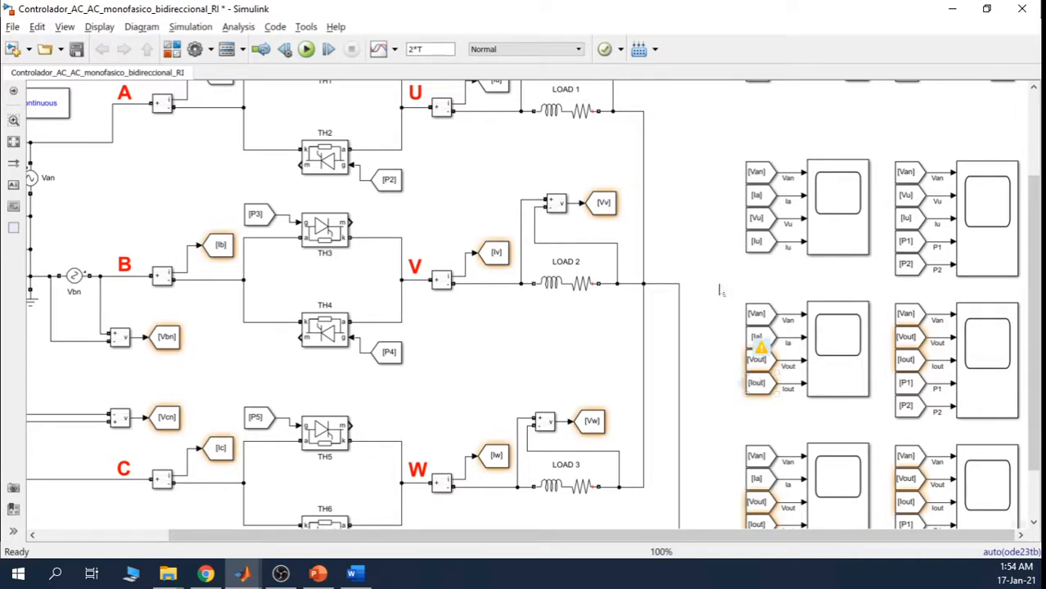
Step: Delete the two lower rows of scopes with their From blocks and paste a copy of the uppermost row beneath it
{"action": "left_click_drag", "start_coordinate": [731, 299], "coordinate": [1018, 503]}
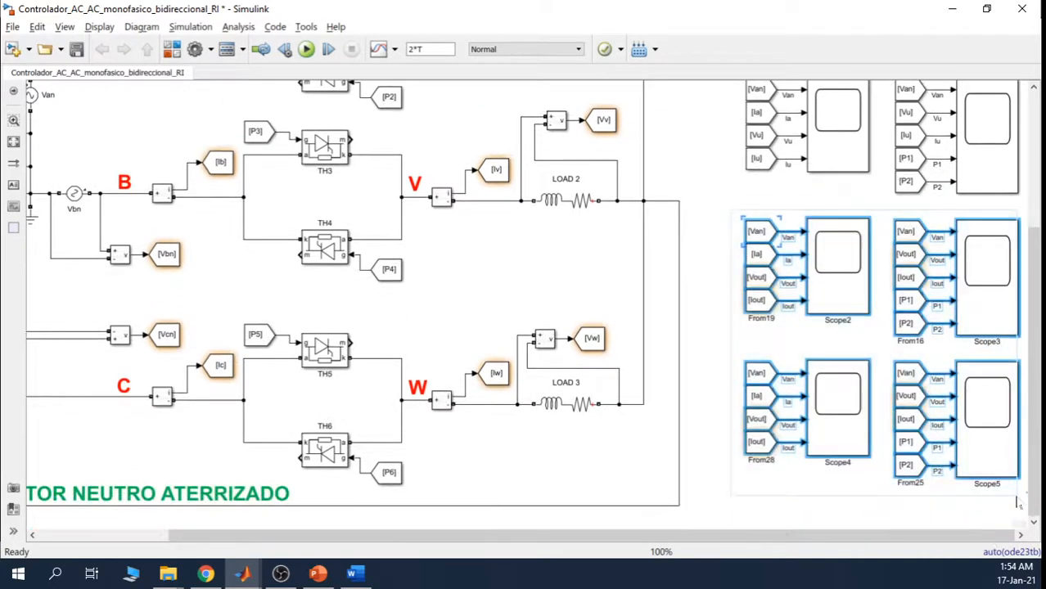
{"action": "key", "text": "Delete"}
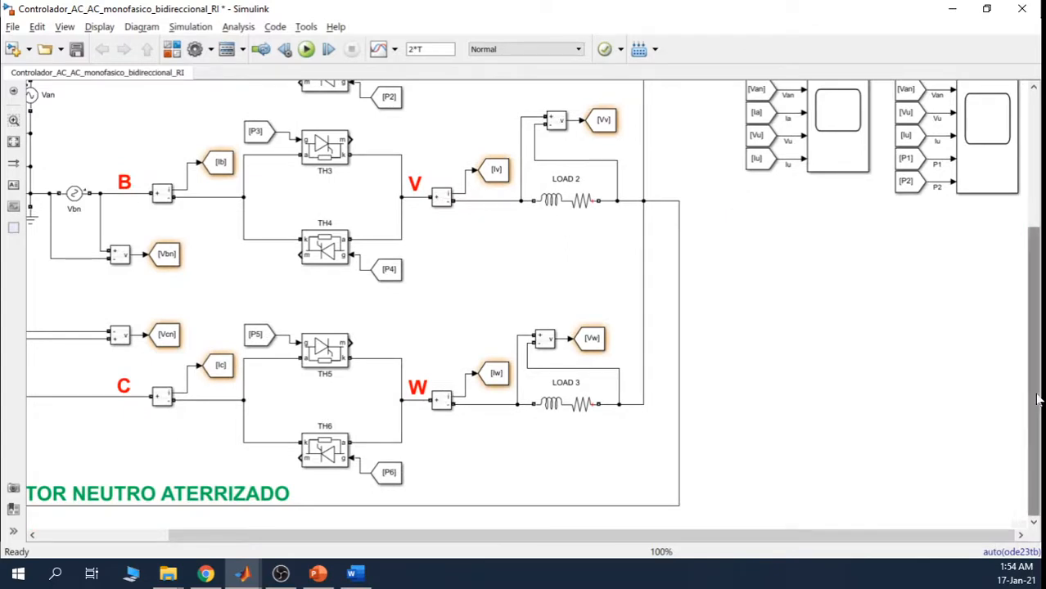
{"action": "left_click_drag", "start_coordinate": [1042, 398], "coordinate": [1040, 317]}
{"action": "mouse_move", "coordinate": [734, 202]}
{"action": "left_mouse_down"}
{"action": "mouse_move", "coordinate": [796, 257]}
{"action": "mouse_move", "coordinate": [999, 344]}
{"action": "mouse_move", "coordinate": [981, 420]}
{"action": "mouse_move", "coordinate": [989, 456]}
{"action": "left_mouse_up"}
{"action": "key", "text": "ctrl+c"}
{"action": "key", "text": "ctrl+v"}
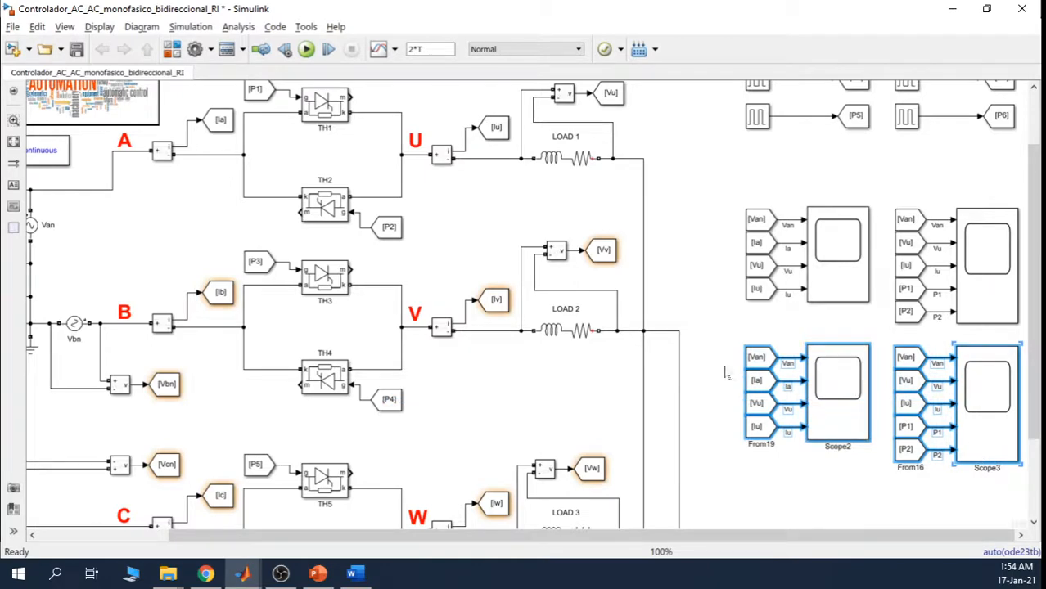
{"action": "left_click", "coordinate": [725, 373]}
Step: Change the Van From block feeding the copied four-input scope to the tag Vbn
{"action": "double_click", "coordinate": [758, 356]}
{"action": "left_click", "coordinate": [696, 400]}
{"action": "left_click", "coordinate": [661, 399]}
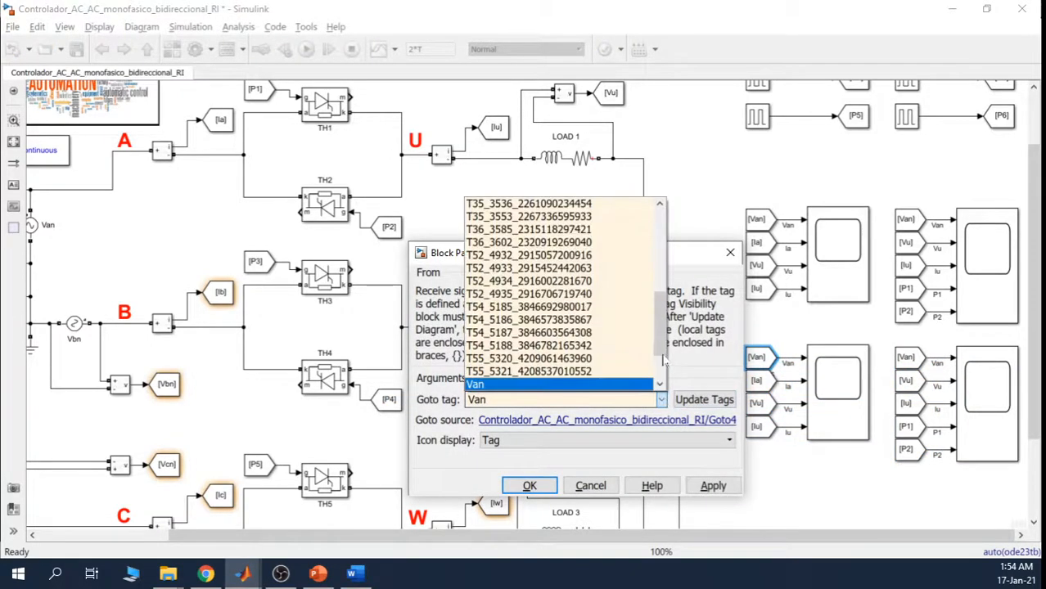
{"action": "left_click", "coordinate": [666, 365]}
{"action": "left_click", "coordinate": [616, 332]}
{"action": "left_click", "coordinate": [713, 486]}
{"action": "left_click", "coordinate": [543, 488]}
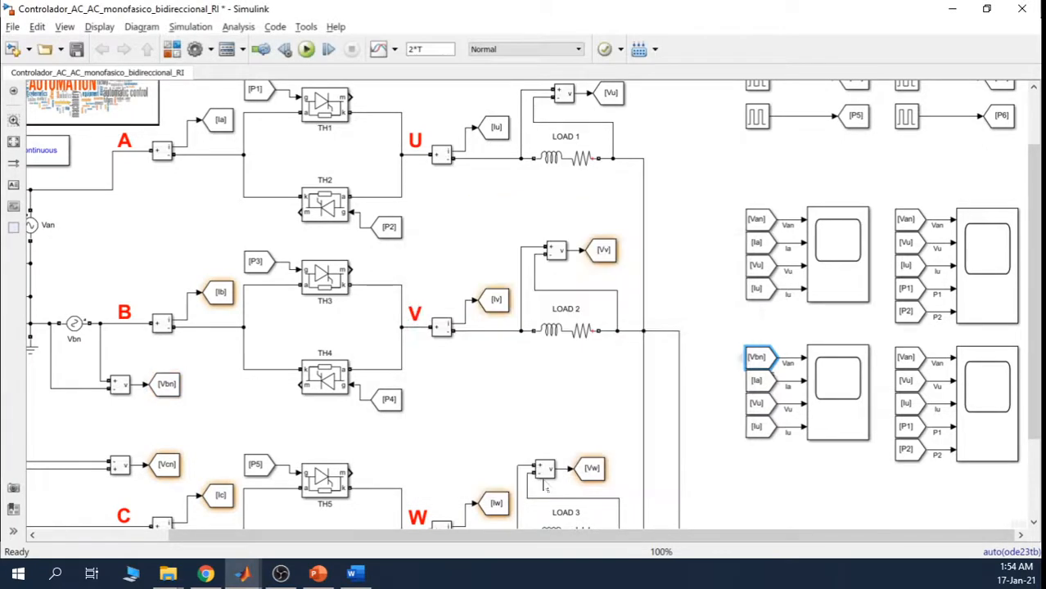
{"action": "left_click", "coordinate": [770, 494]}
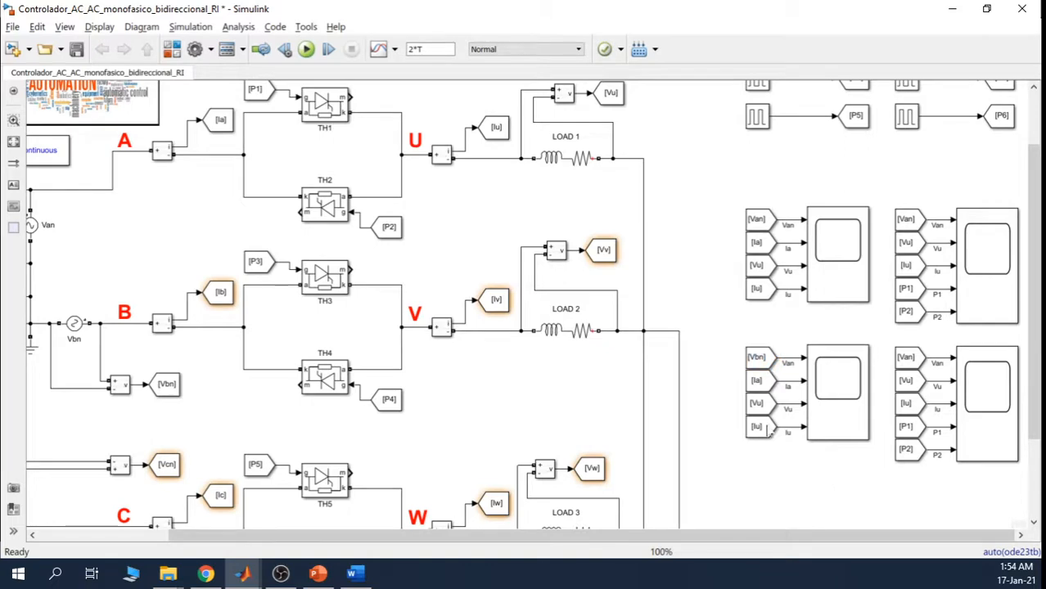
Step: Change the Ia From block feeding the copied four-input scope to the tag Ib
{"action": "left_click", "coordinate": [764, 382]}
{"action": "double_click", "coordinate": [765, 382]}
{"action": "left_click", "coordinate": [681, 423]}
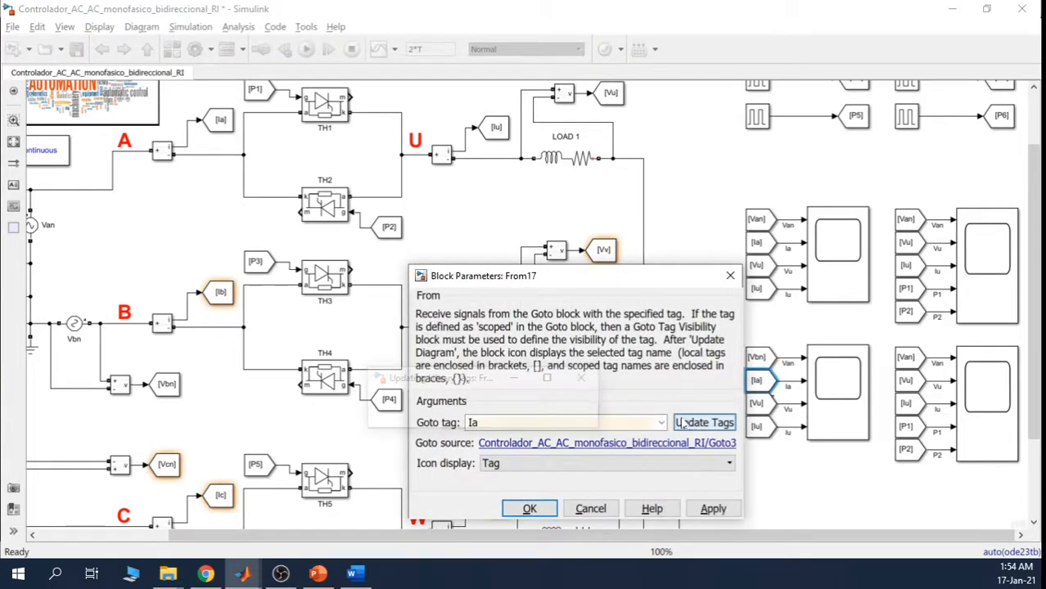
{"action": "left_click", "coordinate": [661, 423]}
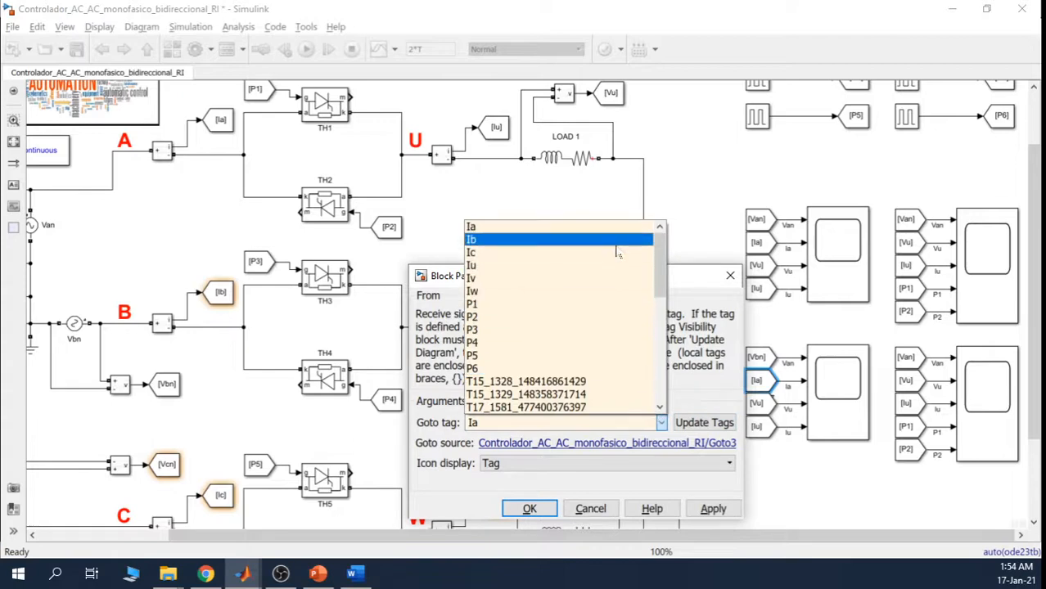
{"action": "left_click", "coordinate": [618, 254]}
{"action": "left_click", "coordinate": [713, 509]}
{"action": "left_click", "coordinate": [530, 508]}
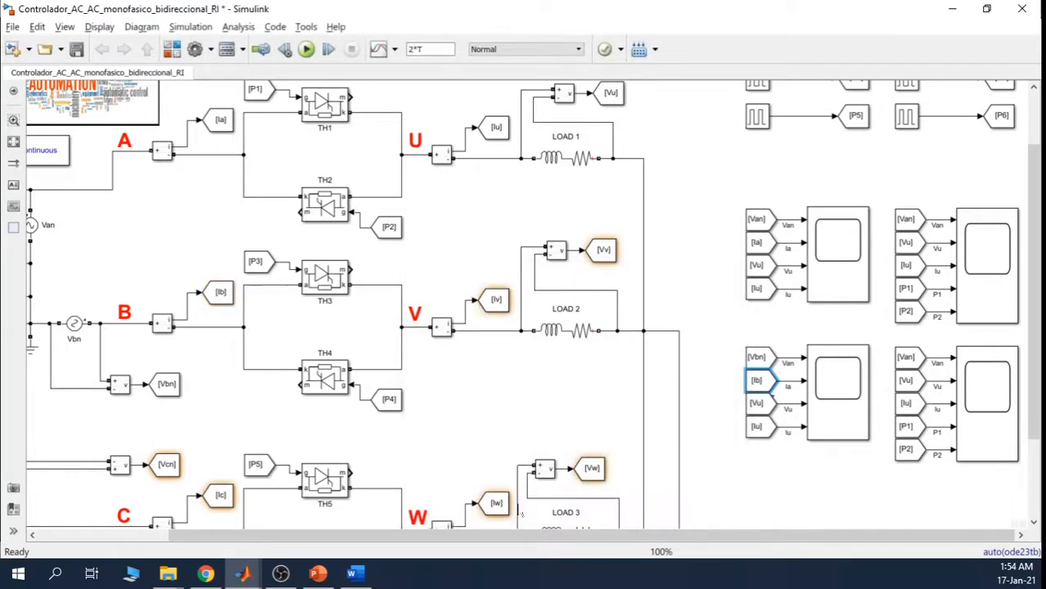
Step: Change the Vu From block feeding the copied four-input scope to the tag Vv
{"action": "double_click", "coordinate": [757, 403]}
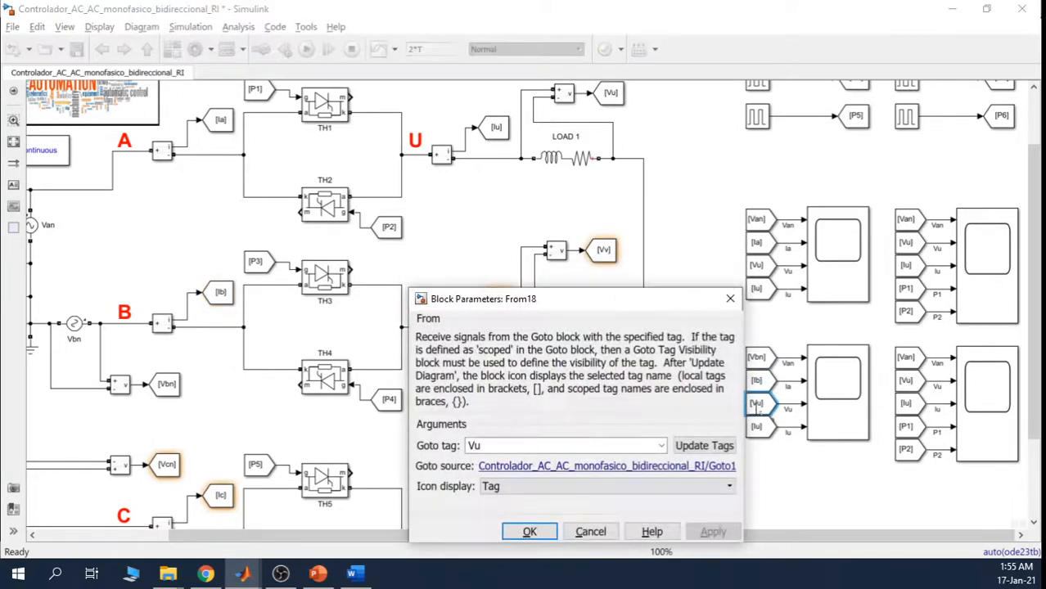
{"action": "left_click", "coordinate": [661, 445]}
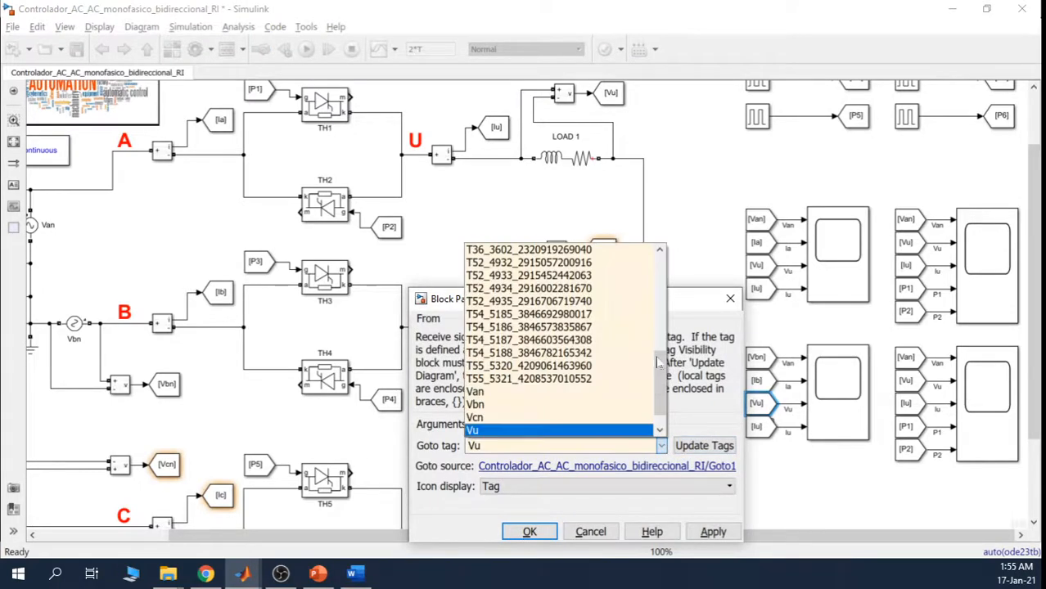
{"action": "scroll", "coordinate": [609, 424], "scroll_direction": "down", "scroll_amount": 2}
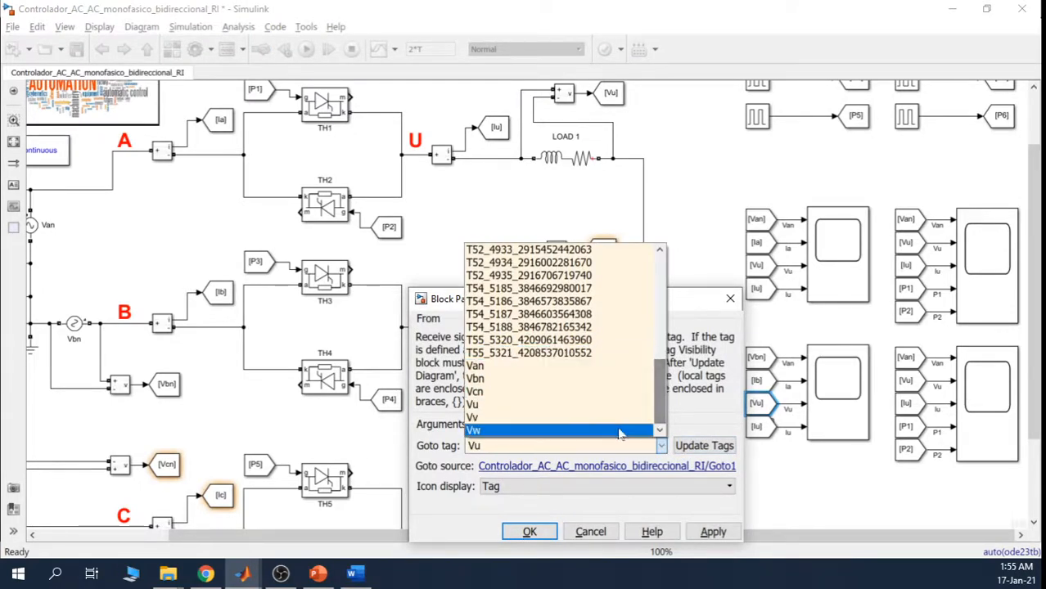
{"action": "left_click", "coordinate": [615, 422]}
{"action": "left_click", "coordinate": [544, 532]}
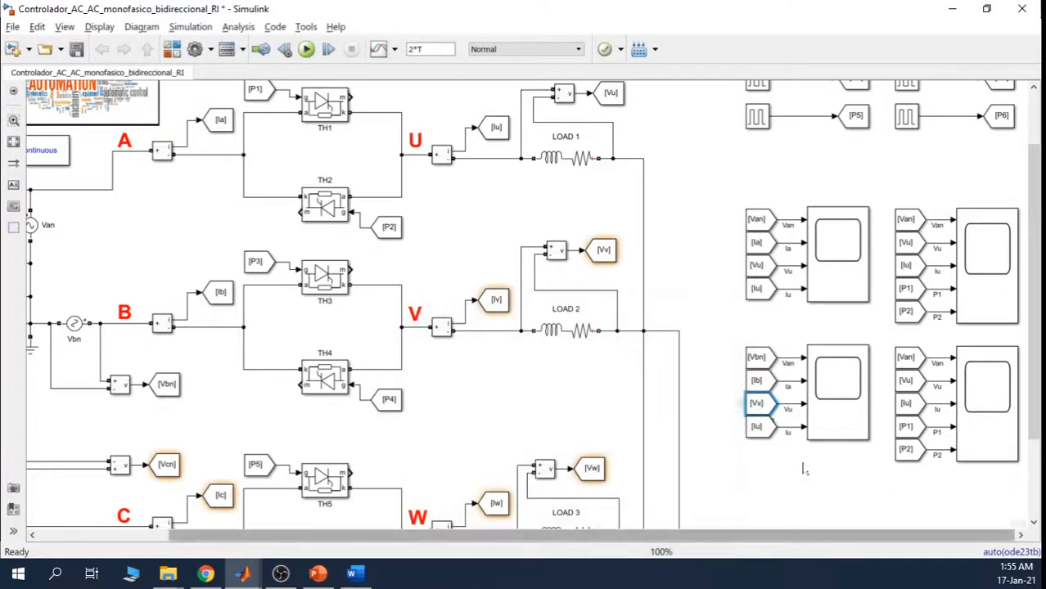
Step: Change the Iu From block feeding the copied four-input scope to the tag Iv
{"action": "double_click", "coordinate": [758, 427]}
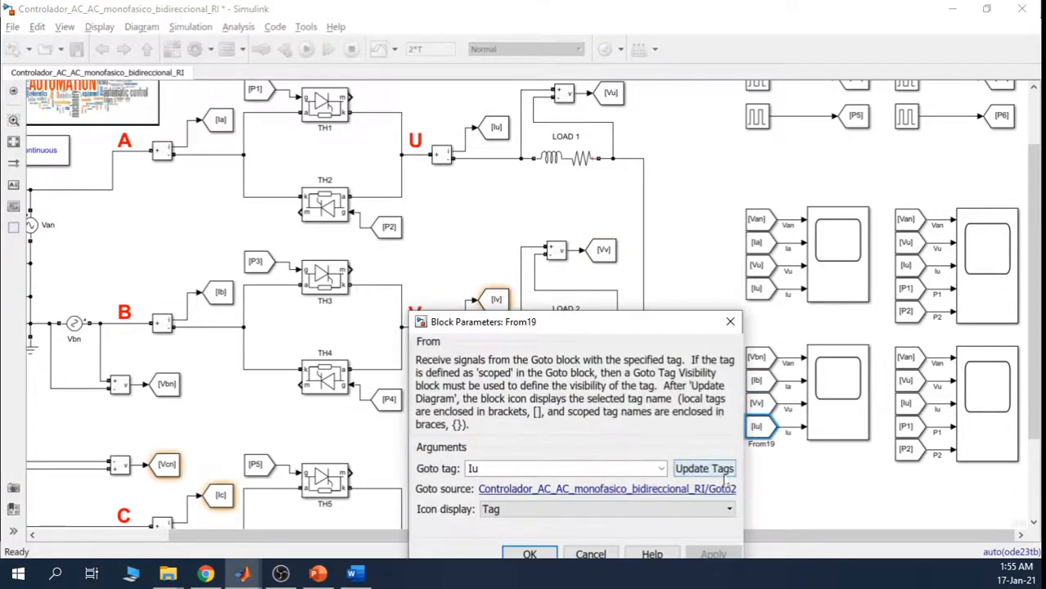
{"action": "left_click_drag", "start_coordinate": [653, 336], "coordinate": [651, 224]}
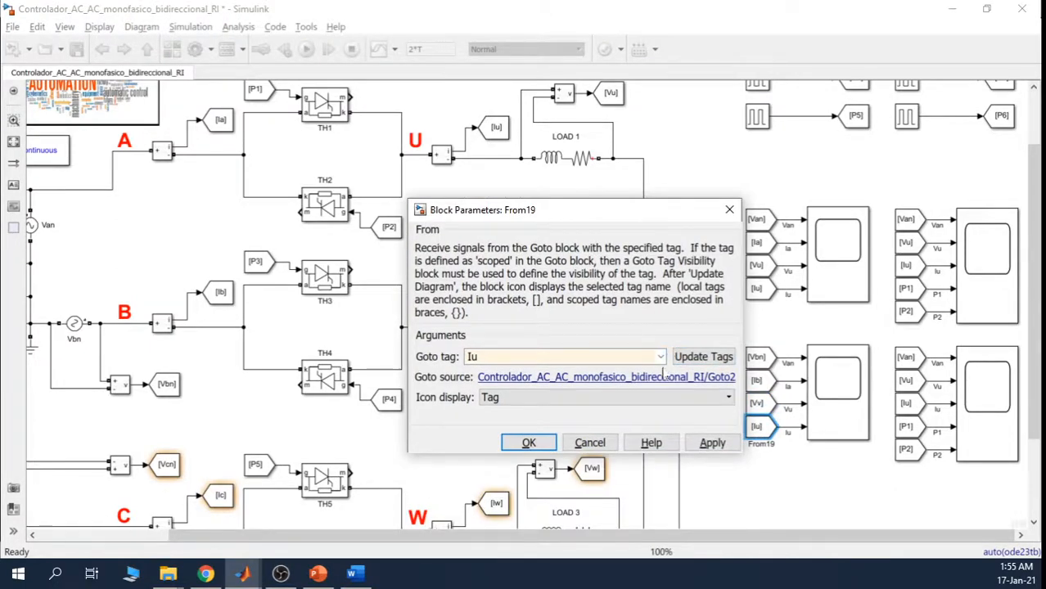
{"action": "left_click", "coordinate": [660, 358]}
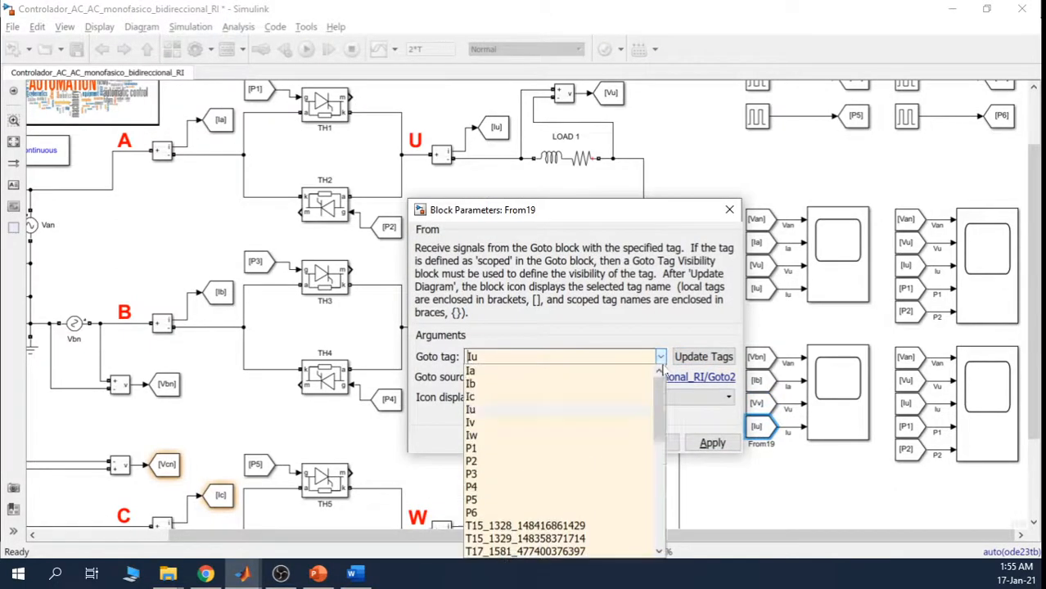
{"action": "left_click", "coordinate": [527, 424]}
{"action": "left_click", "coordinate": [528, 443]}
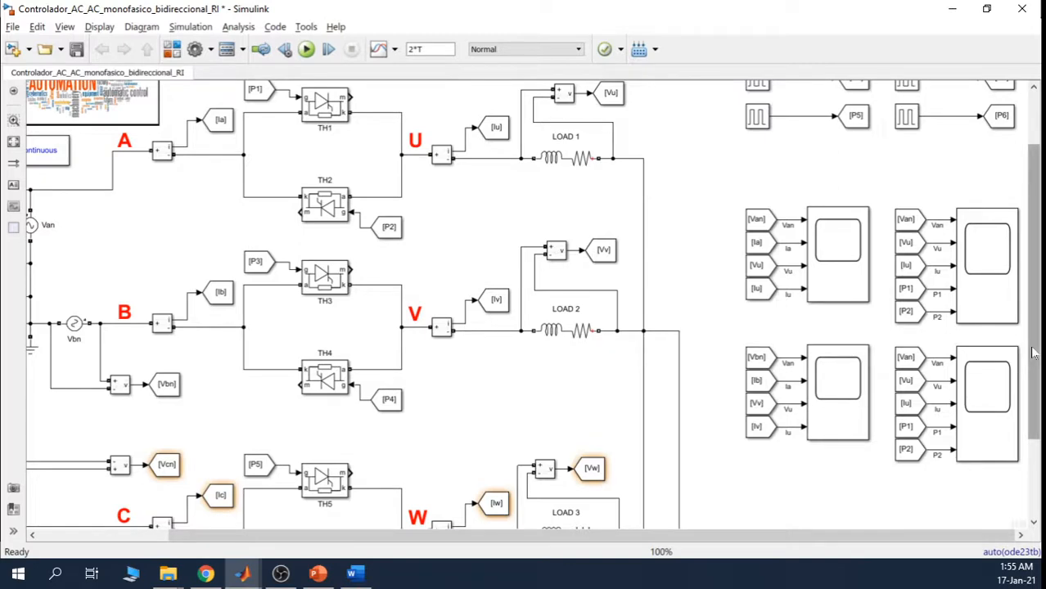
Step: Relabel the signal lines of the copied four-input scope as Vbn, Ib, Vv and Iv
{"action": "left_click_drag", "start_coordinate": [1033, 350], "coordinate": [1033, 369]}
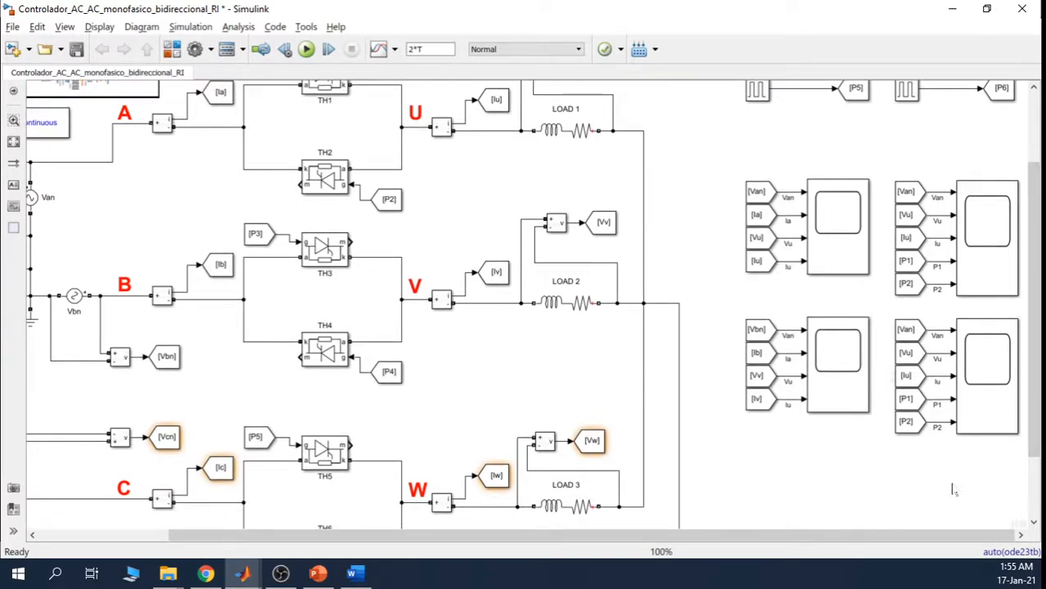
{"action": "double_click", "coordinate": [787, 336]}
{"action": "type", "text": "Vbn"}
{"action": "left_click", "coordinate": [788, 359]}
{"action": "left_click", "coordinate": [787, 382]}
{"action": "left_click", "coordinate": [978, 352]}
{"action": "left_click", "coordinate": [816, 447]}
Step: Change the Van From block feeding the copied five-input scope to the tag Vbn
{"action": "double_click", "coordinate": [909, 332]}
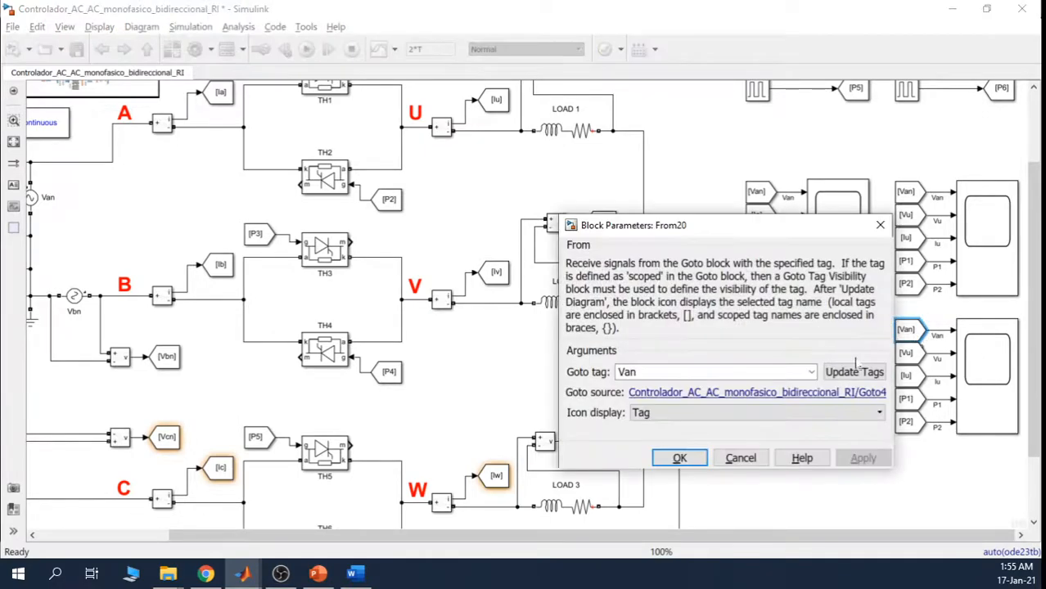
{"action": "left_click", "coordinate": [811, 372]}
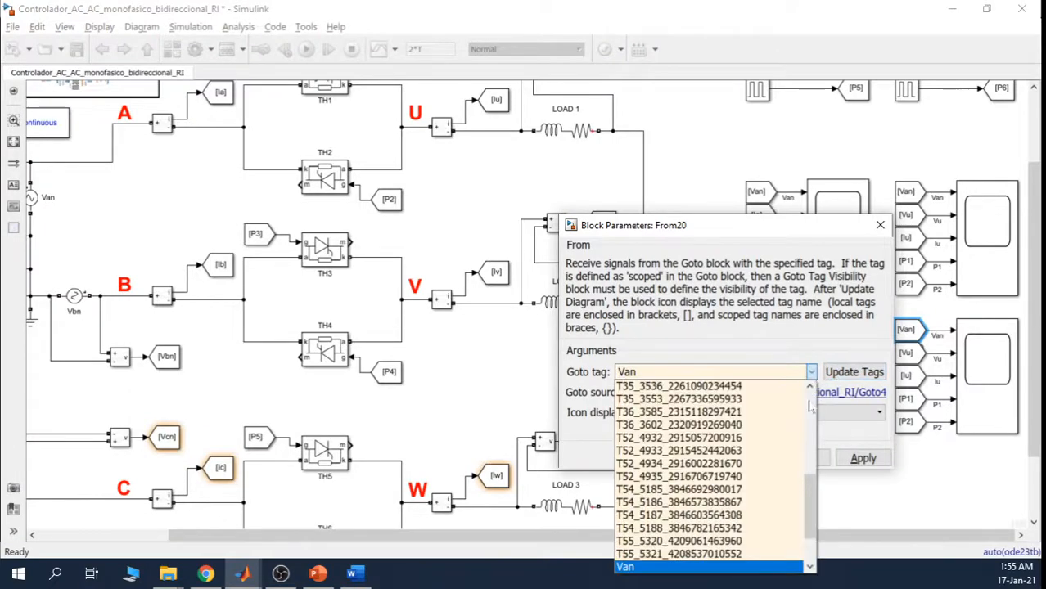
{"action": "left_click_drag", "start_coordinate": [816, 485], "coordinate": [816, 504]}
{"action": "left_click", "coordinate": [776, 516]}
{"action": "left_click", "coordinate": [864, 458]}
{"action": "left_click", "coordinate": [679, 458]}
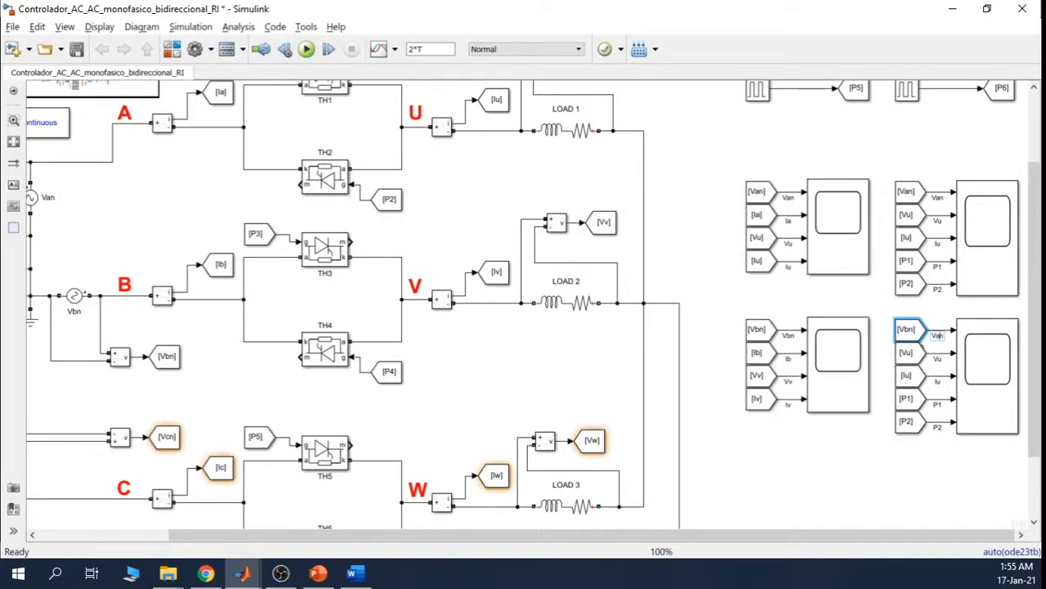
Step: Change the Vu From block feeding the copied five-input scope to the tag Vv
{"action": "double_click", "coordinate": [906, 353]}
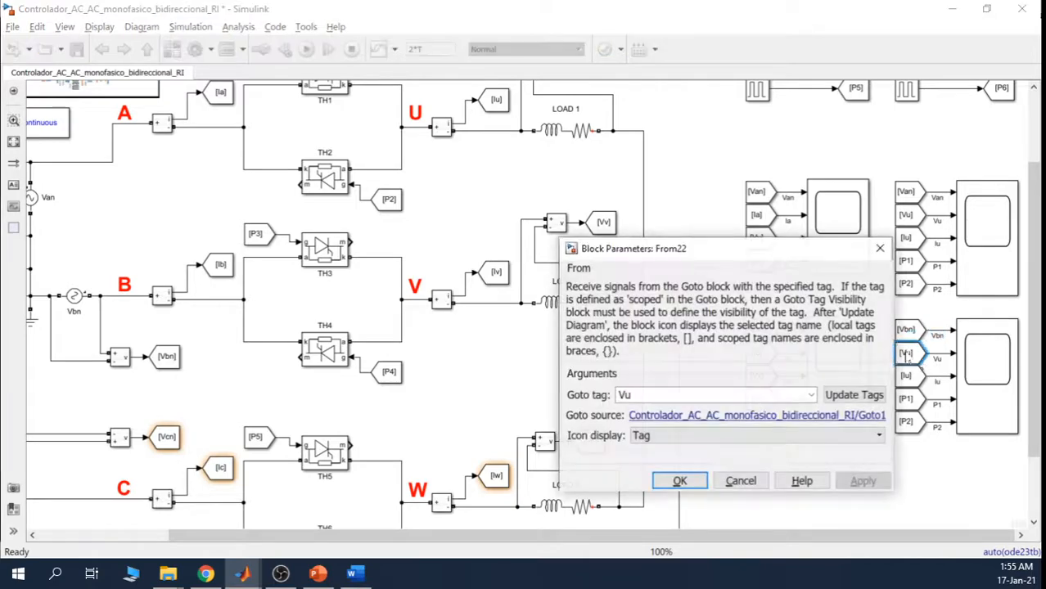
{"action": "left_click", "coordinate": [809, 395]}
{"action": "left_click", "coordinate": [818, 358]}
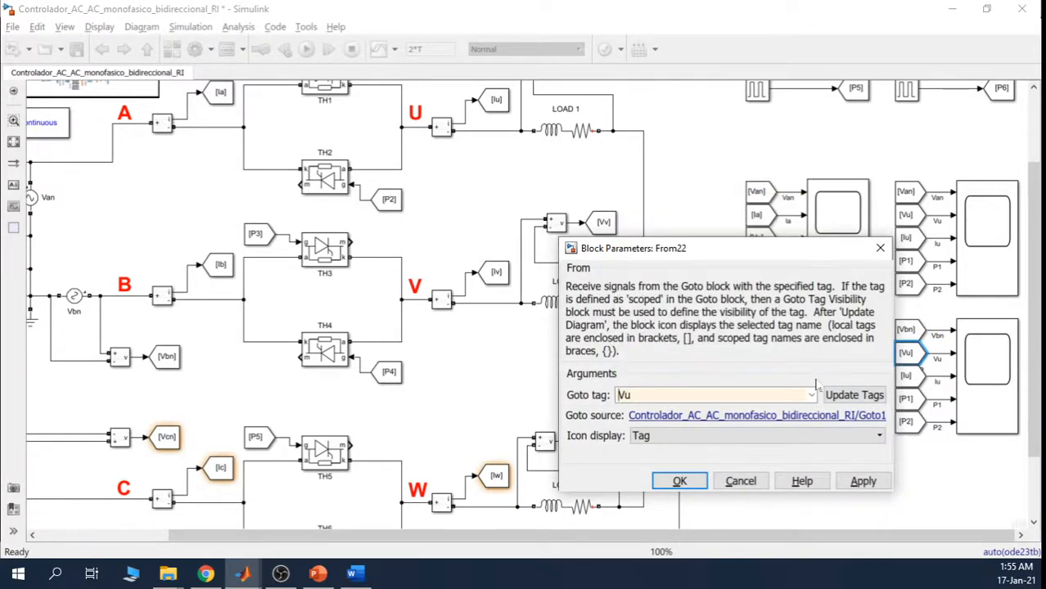
{"action": "left_click", "coordinate": [812, 393]}
{"action": "scroll", "coordinate": [818, 357], "scroll_direction": "down", "scroll_amount": 1}
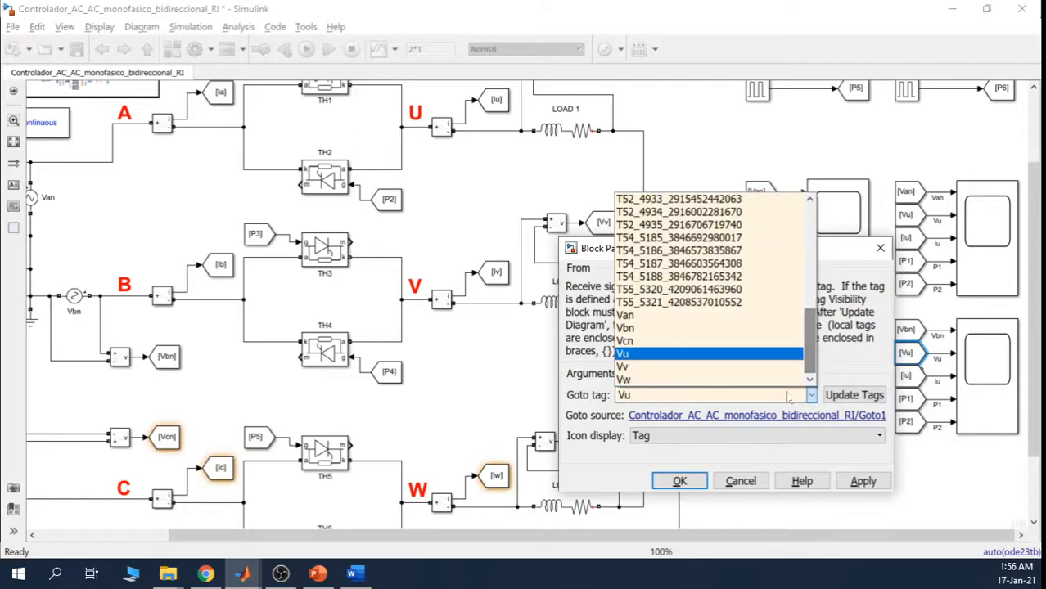
{"action": "left_click", "coordinate": [761, 369]}
{"action": "left_click", "coordinate": [864, 481]}
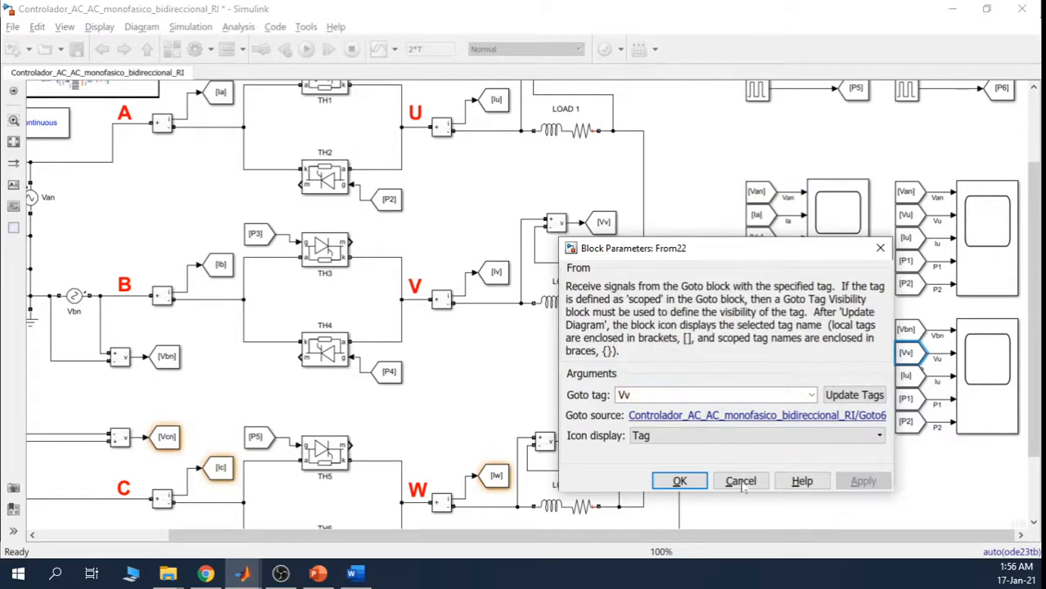
{"action": "left_click", "coordinate": [680, 481]}
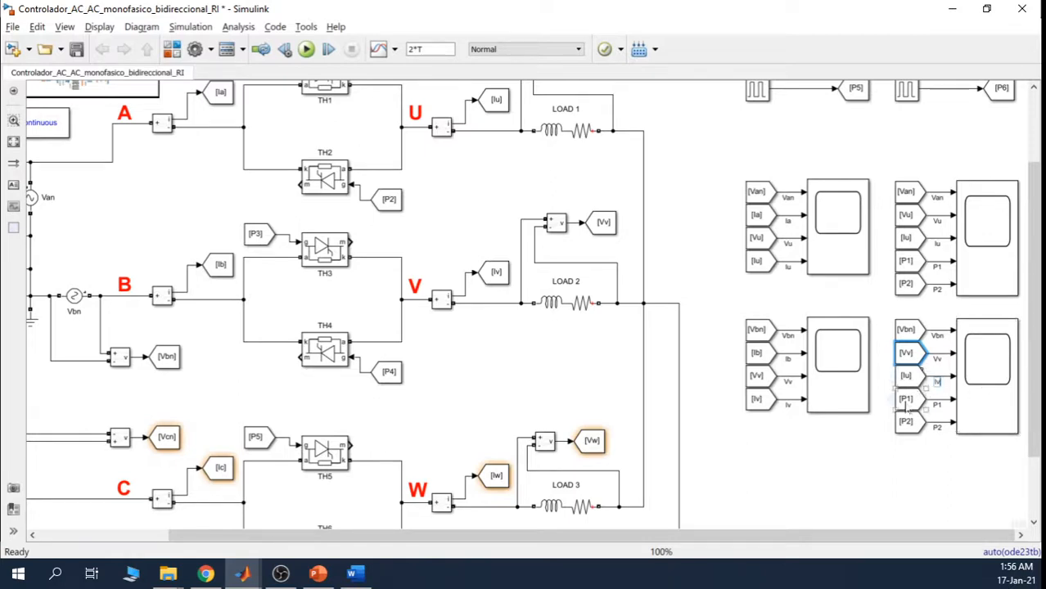
Step: Change the Iu From block feeding the copied five-input scope to the tag Iv
{"action": "left_click", "coordinate": [908, 384]}
{"action": "double_click", "coordinate": [908, 387]}
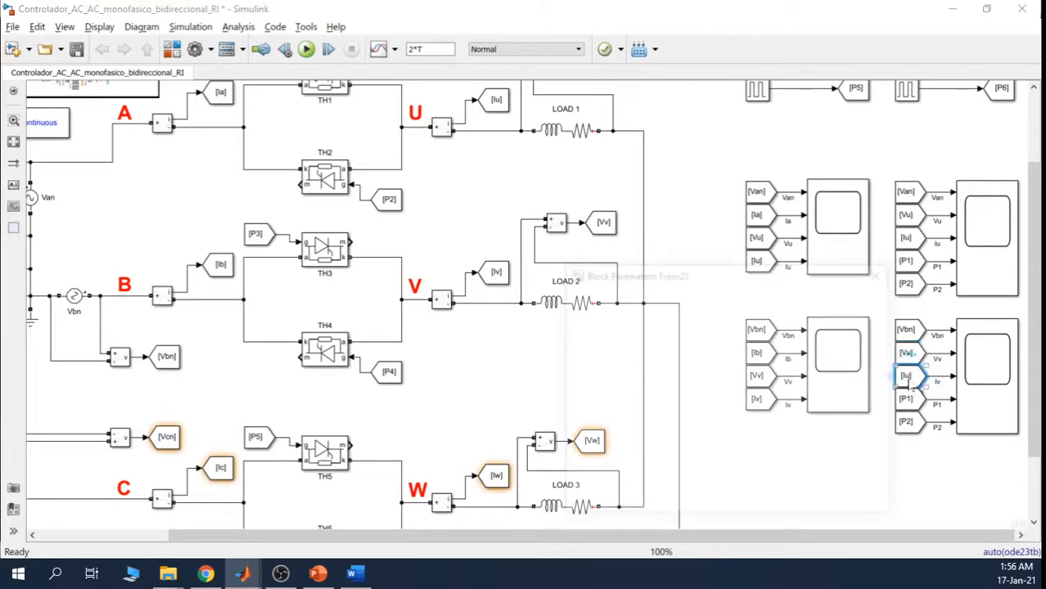
{"action": "left_click", "coordinate": [812, 418]}
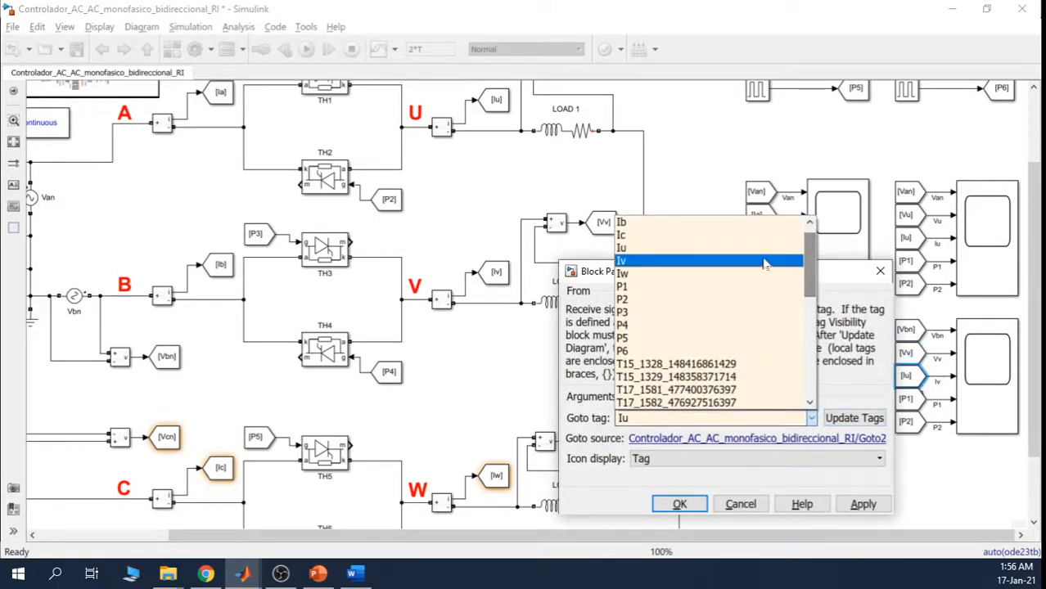
{"action": "left_click", "coordinate": [759, 265]}
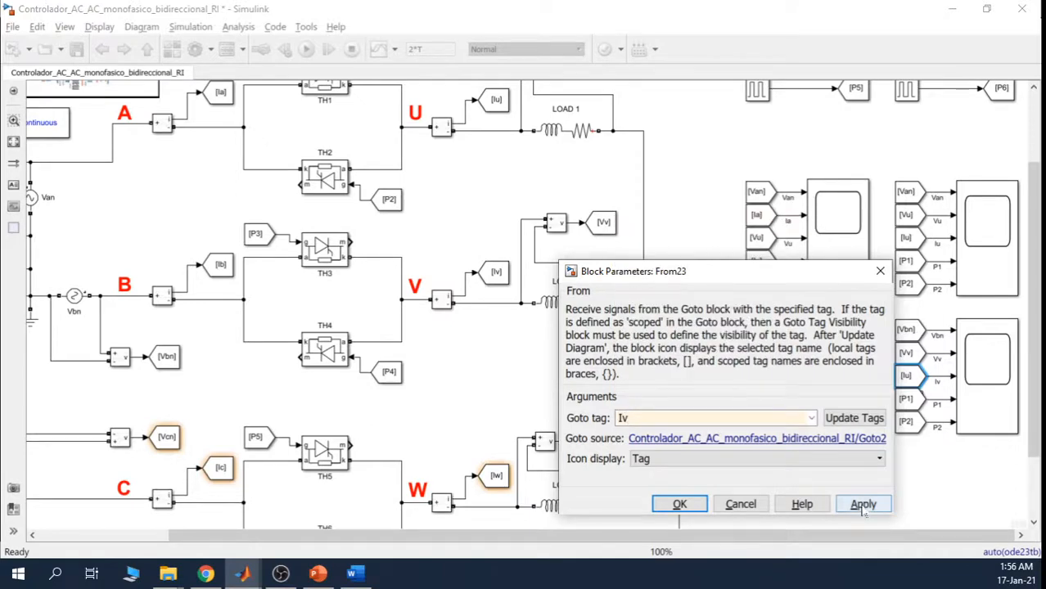
{"action": "left_click", "coordinate": [679, 504]}
Step: Relabel the P1 and P2 signal lines of the copied five-input scope as P3 and P4
{"action": "left_click", "coordinate": [894, 477]}
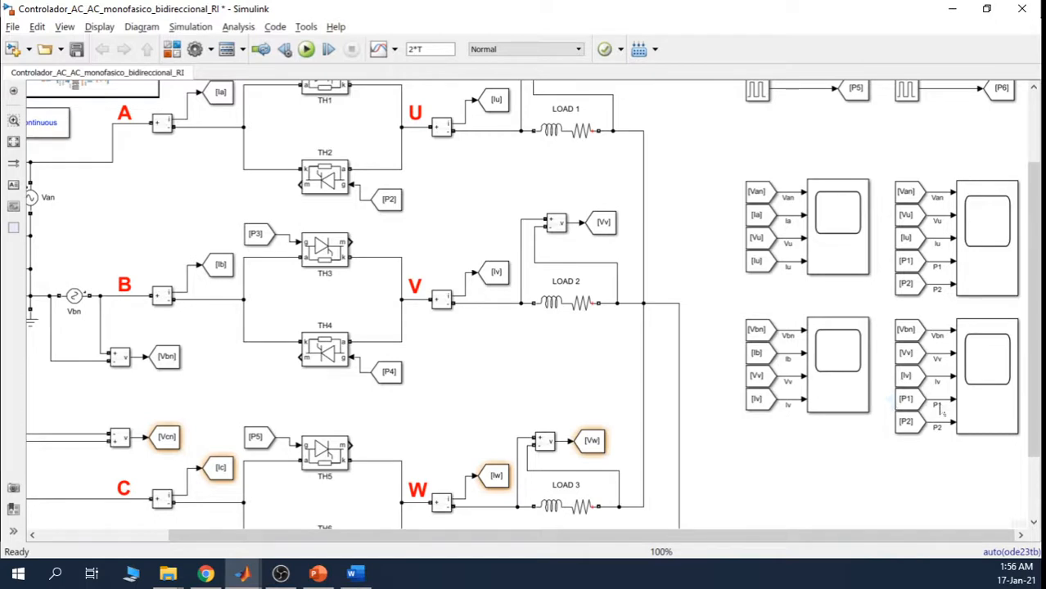
{"action": "left_click", "coordinate": [970, 410]}
{"action": "left_click", "coordinate": [940, 427]}
Step: Change the P1 From block feeding the phase B five-input scope to the tag P3
{"action": "double_click", "coordinate": [907, 399]}
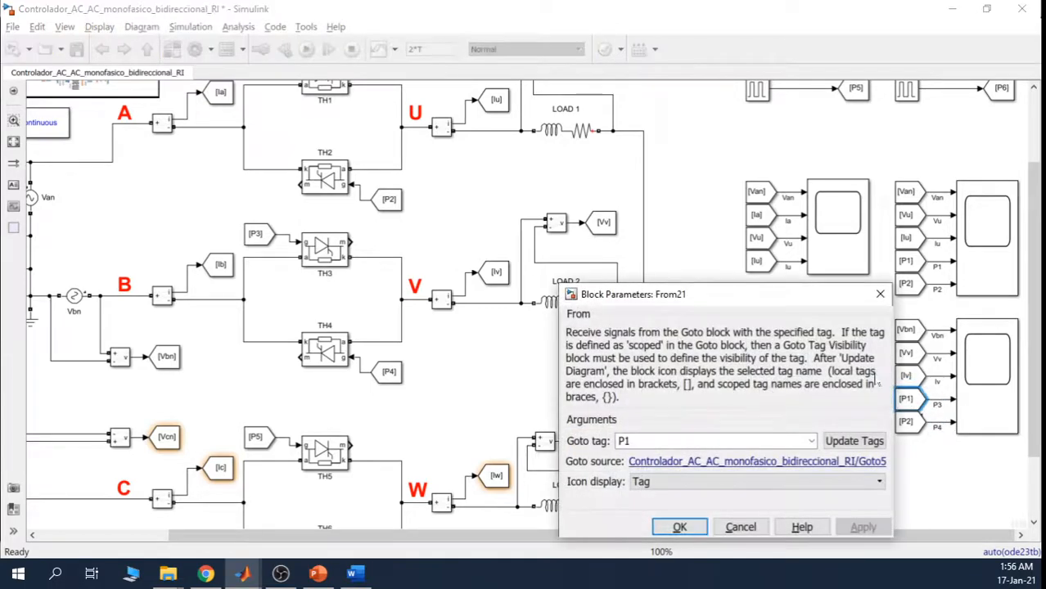
{"action": "left_click", "coordinate": [835, 441]}
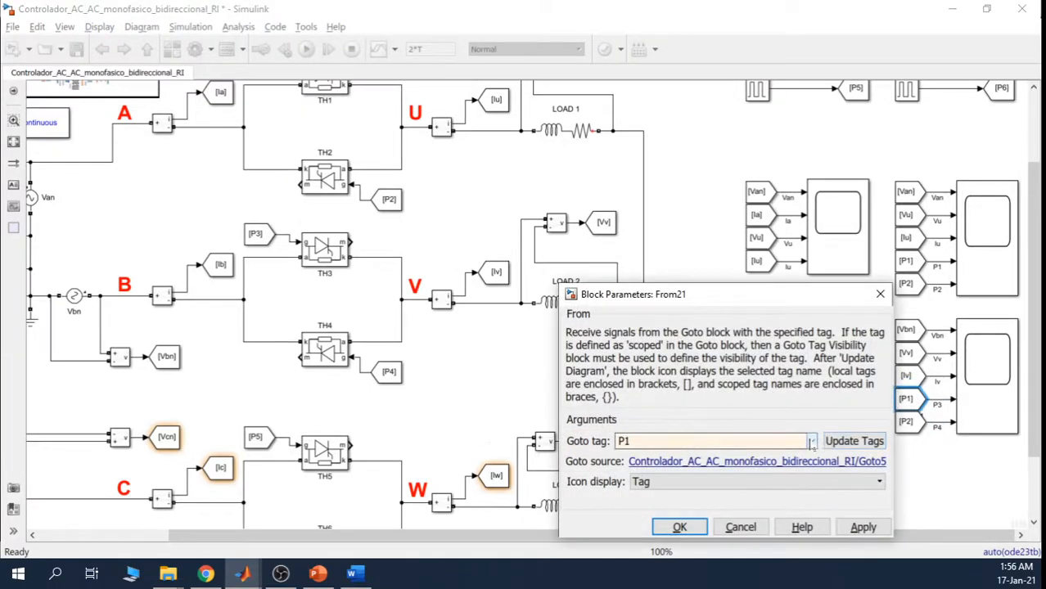
{"action": "left_click", "coordinate": [812, 442]}
{"action": "left_click", "coordinate": [720, 346]}
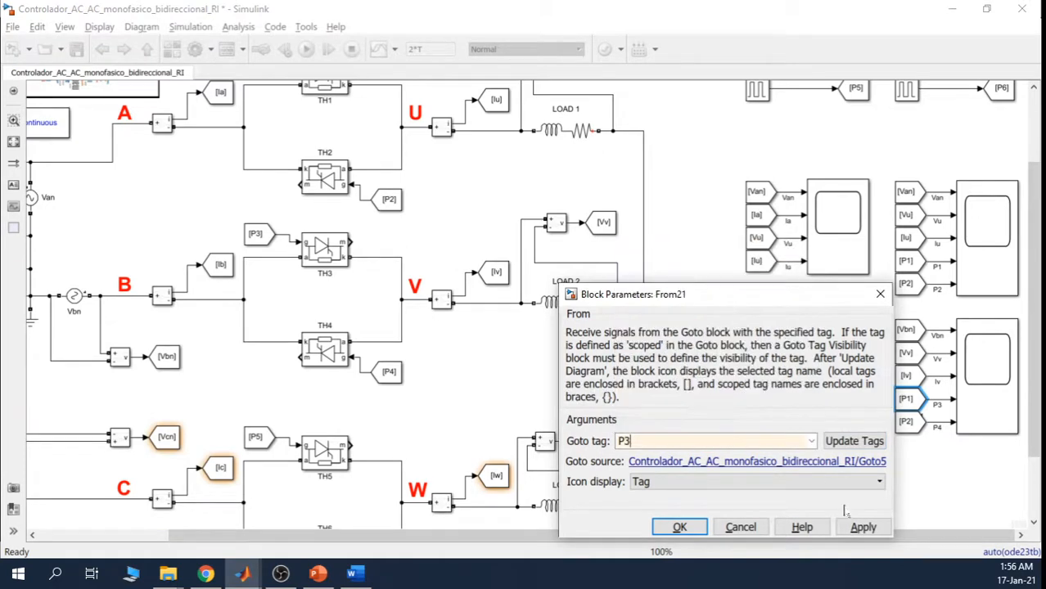
{"action": "left_click", "coordinate": [862, 527]}
{"action": "left_click", "coordinate": [679, 527]}
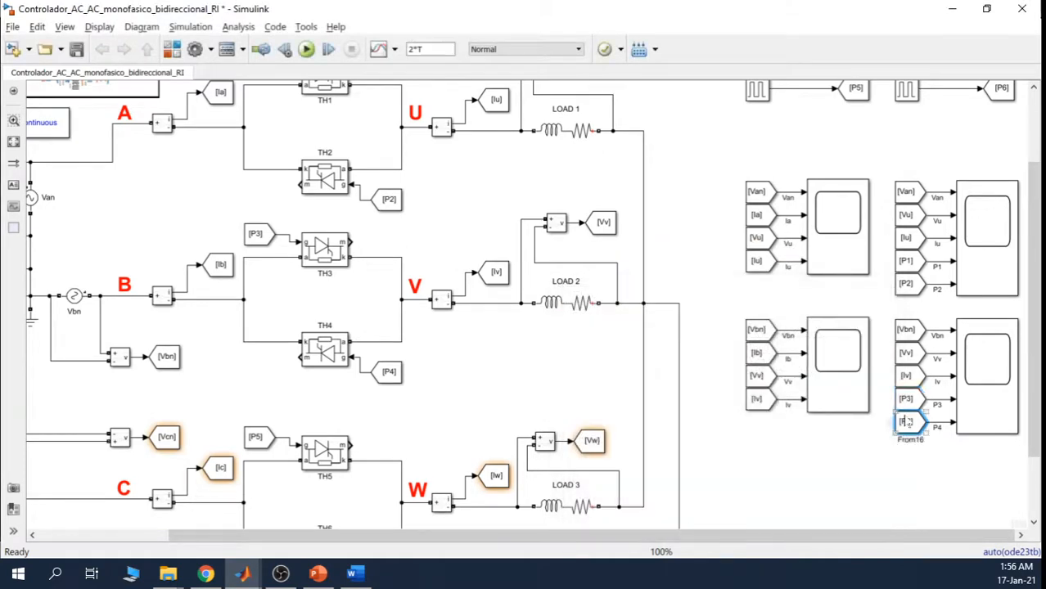
Step: Change the P2 From block feeding the phase B five-input scope to the tag P4
{"action": "double_click", "coordinate": [905, 421]}
{"action": "left_click", "coordinate": [835, 464]}
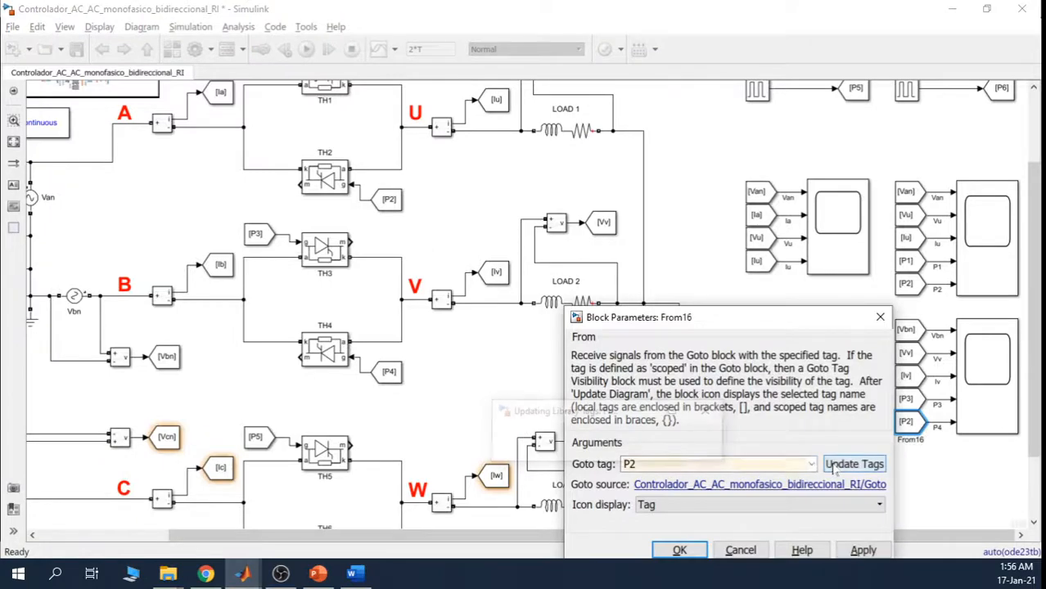
{"action": "left_click", "coordinate": [810, 464]}
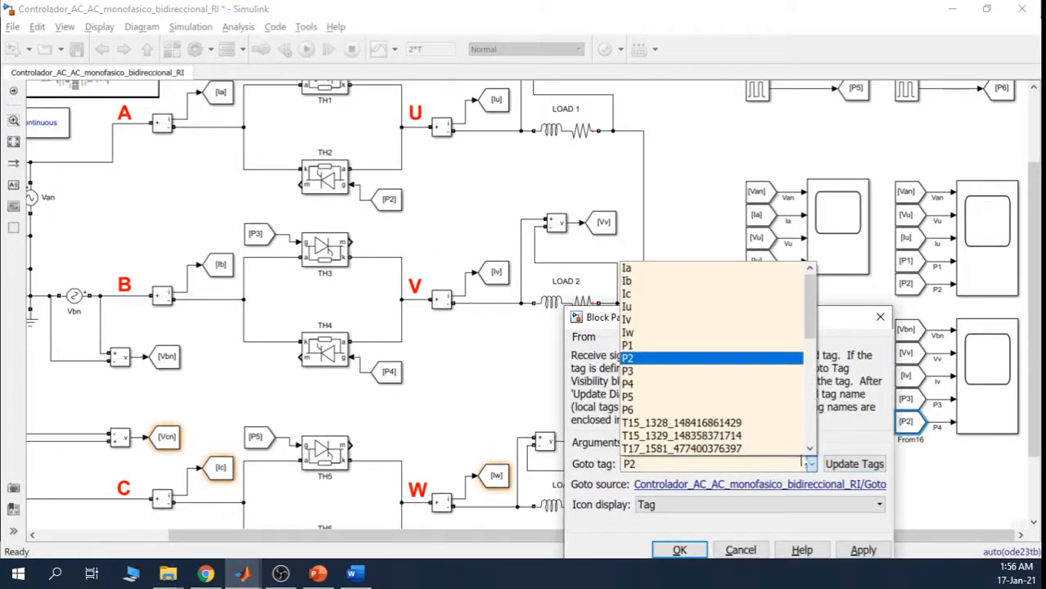
{"action": "left_click", "coordinate": [741, 383]}
{"action": "left_click_drag", "start_coordinate": [770, 320], "coordinate": [728, 206]}
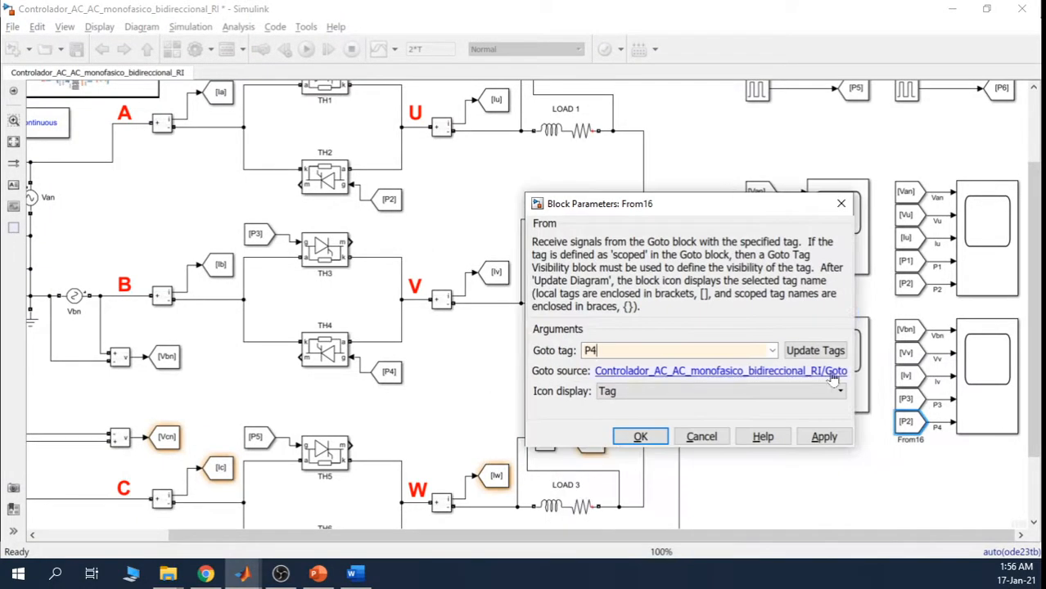
{"action": "left_click", "coordinate": [825, 436]}
{"action": "left_click", "coordinate": [643, 436]}
{"action": "left_click", "coordinate": [898, 481]}
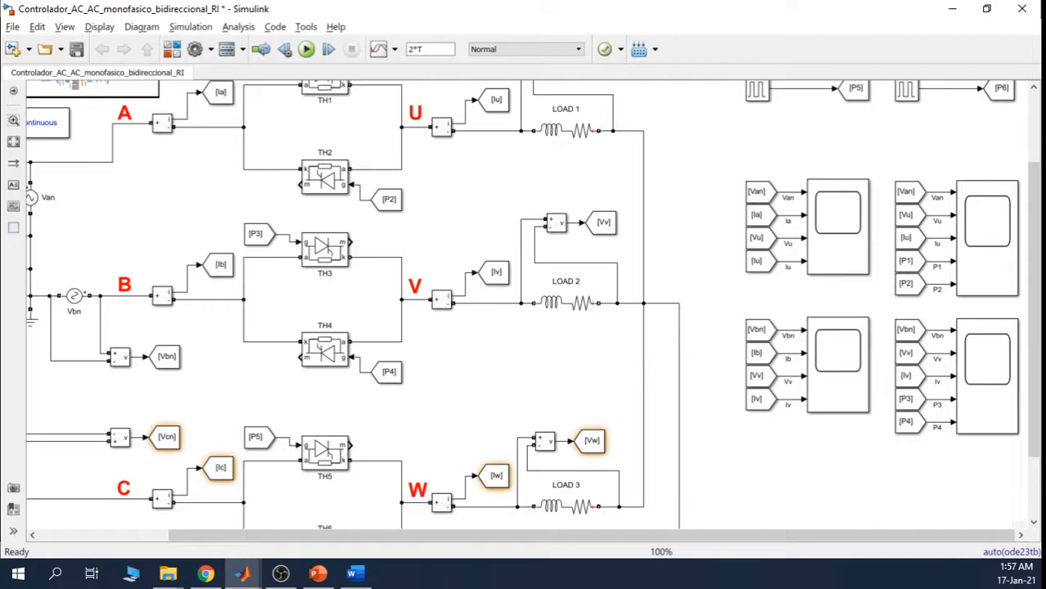
Step: Duplicate both phase B scopes with their From blocks and align the copies directly below the originals
{"action": "key", "text": "alt+Tab"}
{"action": "key", "text": "alt+Tab"}
{"action": "left_click_drag", "start_coordinate": [723, 300], "coordinate": [1012, 478]}
{"action": "left_click", "coordinate": [732, 467]}
{"action": "key", "text": "ctrl+v"}
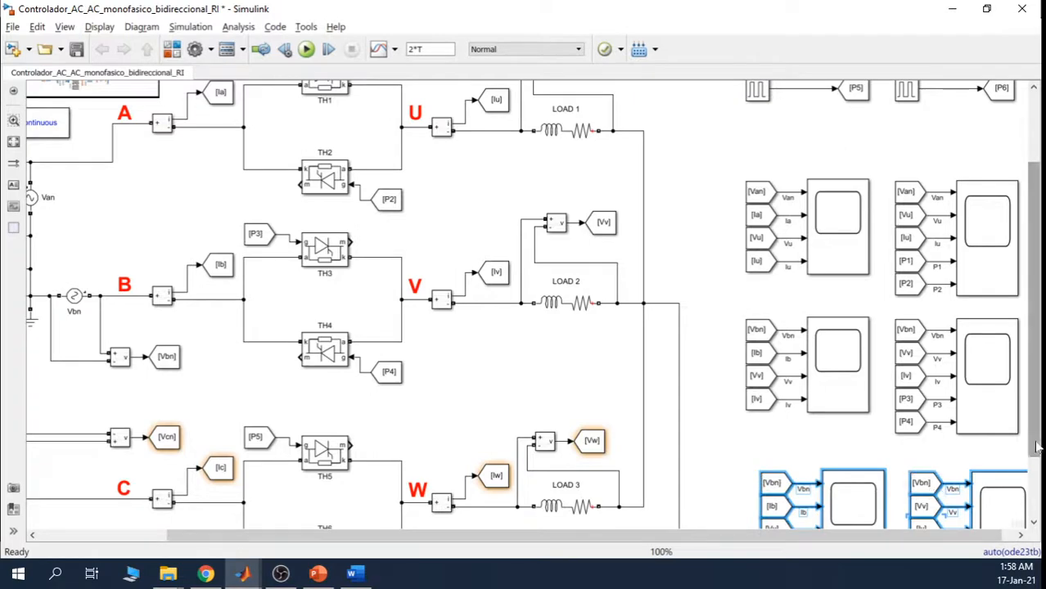
{"action": "scroll", "coordinate": [1013, 476], "scroll_direction": "down", "scroll_amount": 2}
{"action": "left_click_drag", "start_coordinate": [1013, 477], "coordinate": [999, 449]}
{"action": "left_click", "coordinate": [833, 377]}
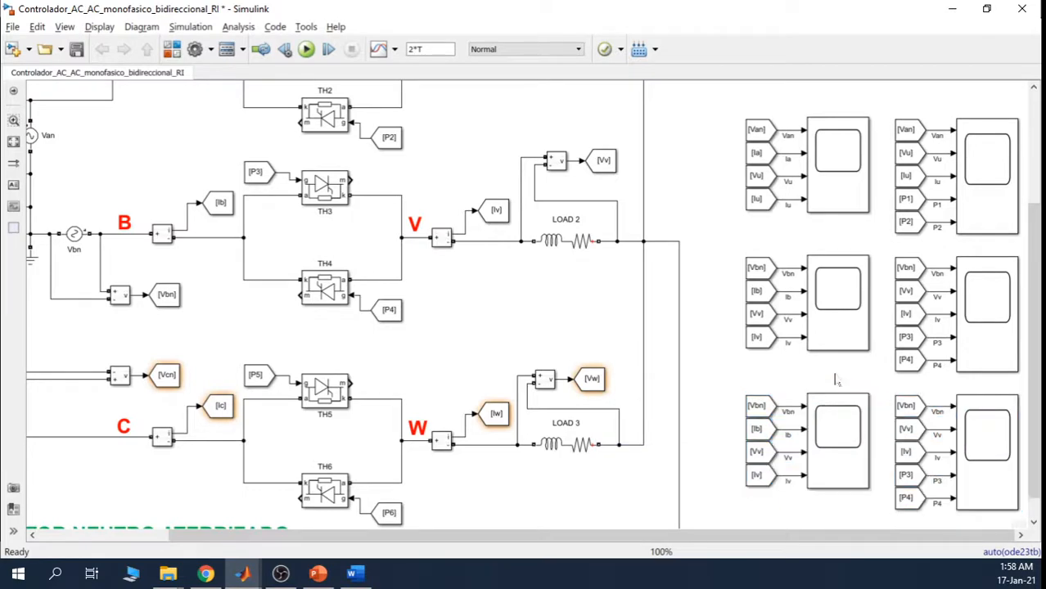
Step: Change the Vbn From block feeding the newly copied four-input scope to the tag Vcn
{"action": "double_click", "coordinate": [757, 405]}
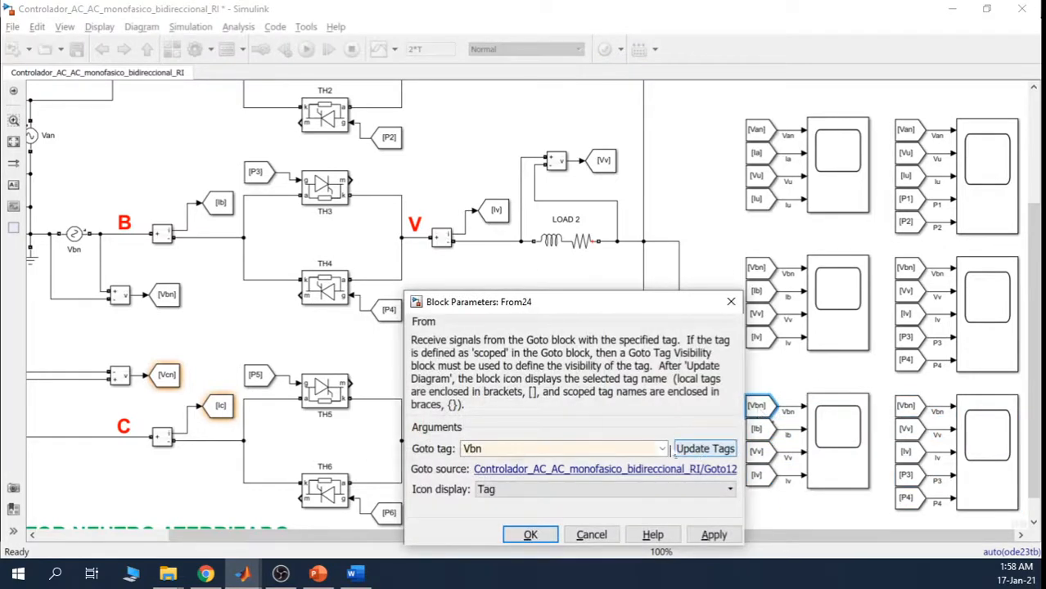
{"action": "left_click", "coordinate": [662, 449]}
{"action": "scroll", "coordinate": [632, 422], "scroll_direction": "down", "scroll_amount": 2}
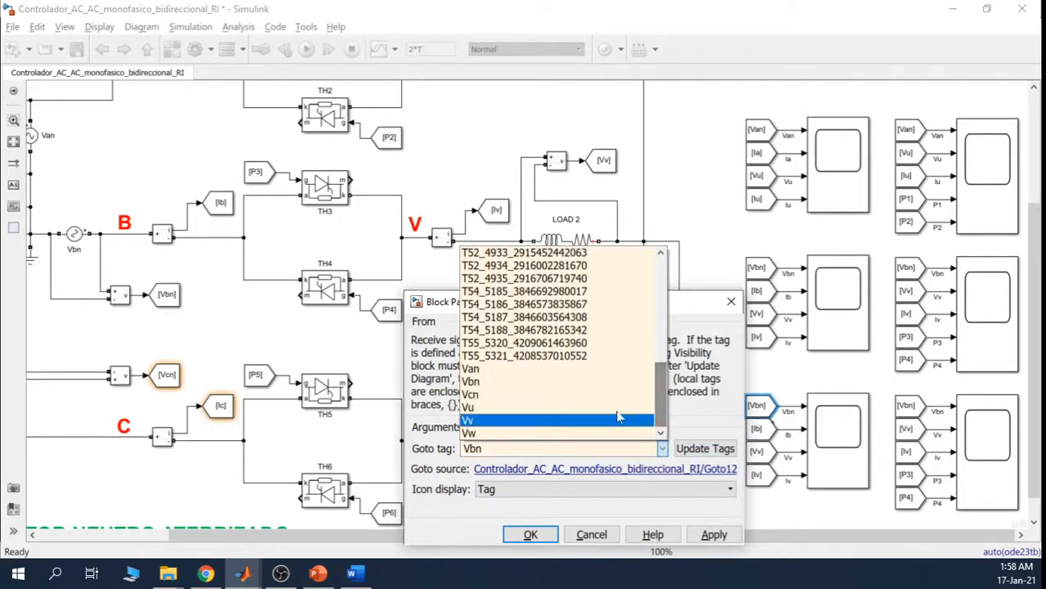
{"action": "left_click", "coordinate": [599, 395]}
{"action": "left_click", "coordinate": [708, 534]}
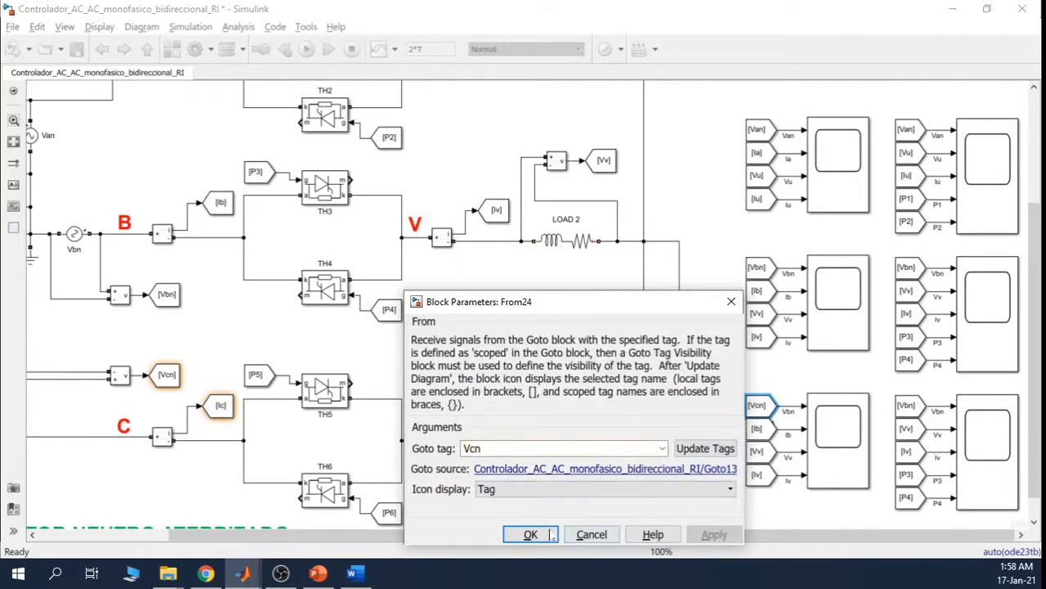
{"action": "left_click", "coordinate": [555, 535]}
Step: Change the Ib From block feeding the newly copied four-input scope to the tag Ic
{"action": "left_click", "coordinate": [757, 429]}
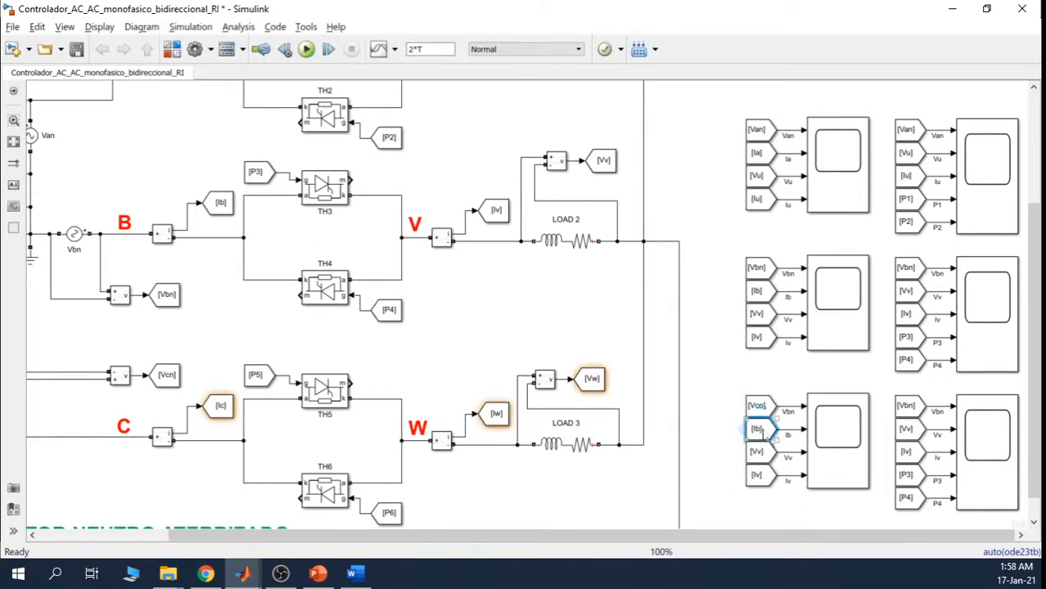
{"action": "double_click", "coordinate": [757, 429]}
{"action": "left_click", "coordinate": [660, 472]}
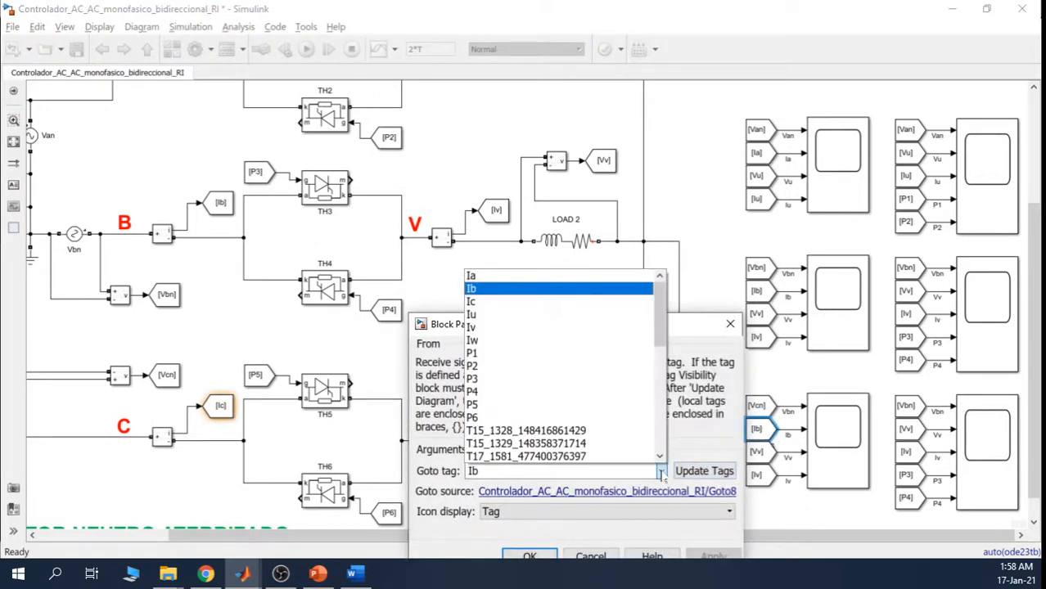
{"action": "left_click", "coordinate": [632, 301]}
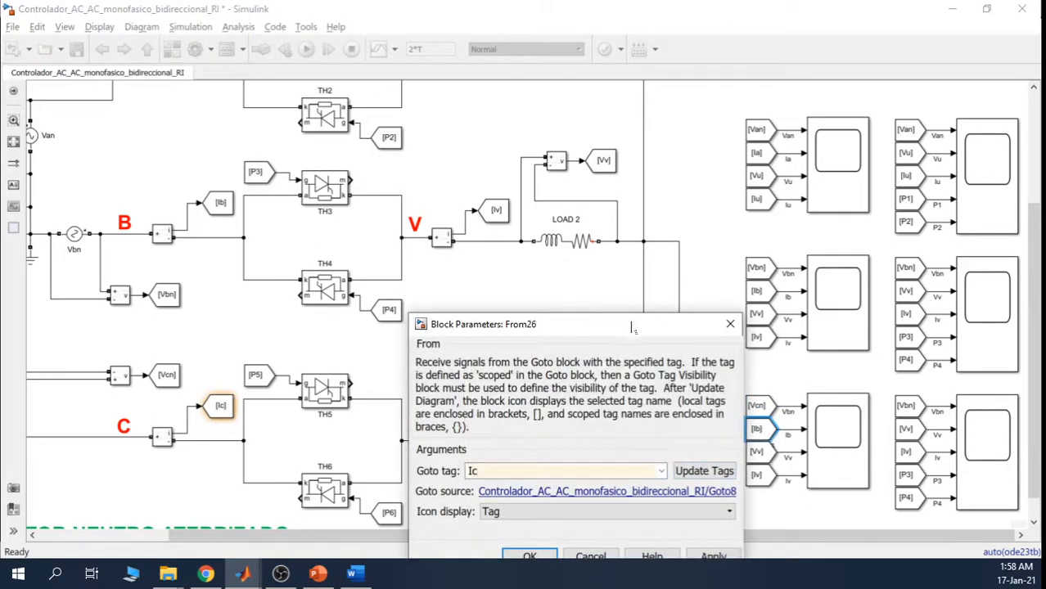
{"action": "left_click", "coordinate": [540, 556]}
Step: Change the Vv From block feeding the newly copied four-input scope to the tag Vw
{"action": "left_click", "coordinate": [757, 452]}
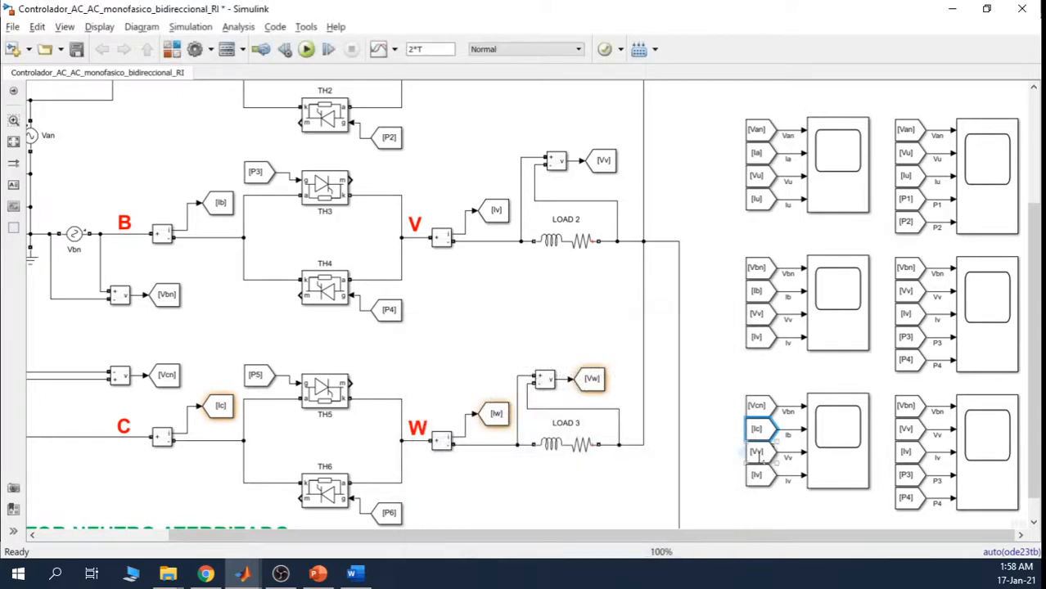
{"action": "double_click", "coordinate": [757, 452]}
{"action": "left_click_drag", "start_coordinate": [640, 337], "coordinate": [615, 198]}
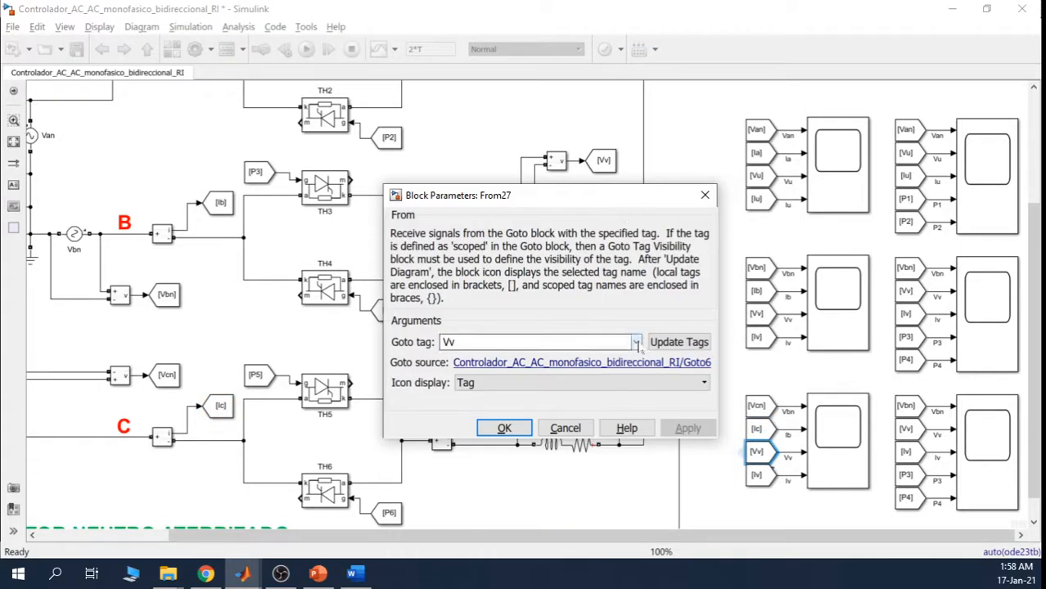
{"action": "left_click", "coordinate": [636, 343]}
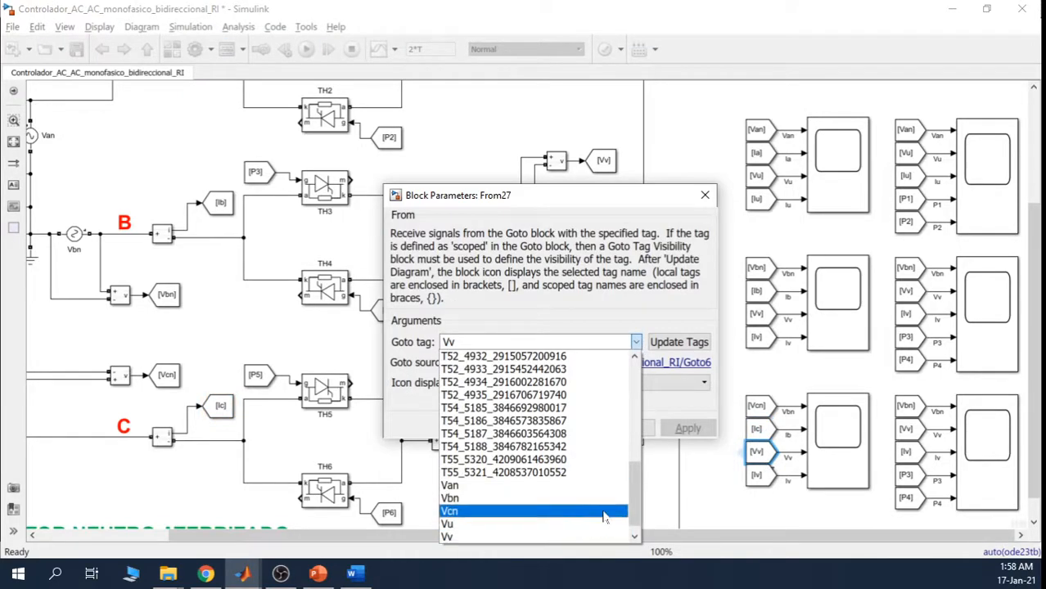
{"action": "left_click_drag", "start_coordinate": [634, 500], "coordinate": [631, 544]}
{"action": "left_click", "coordinate": [601, 538]}
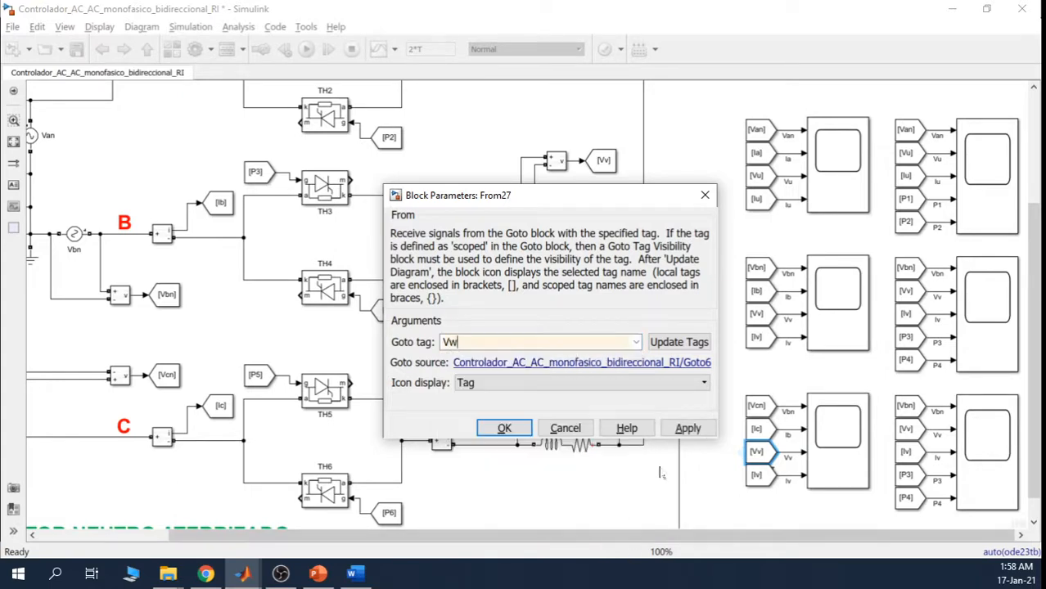
{"action": "left_click", "coordinate": [504, 428]}
Step: Change the Iv From block of the newly copied four-input scope to Iw and relabel its signal lines Vcn, Ic, Vw and Iw
{"action": "double_click", "coordinate": [757, 475]}
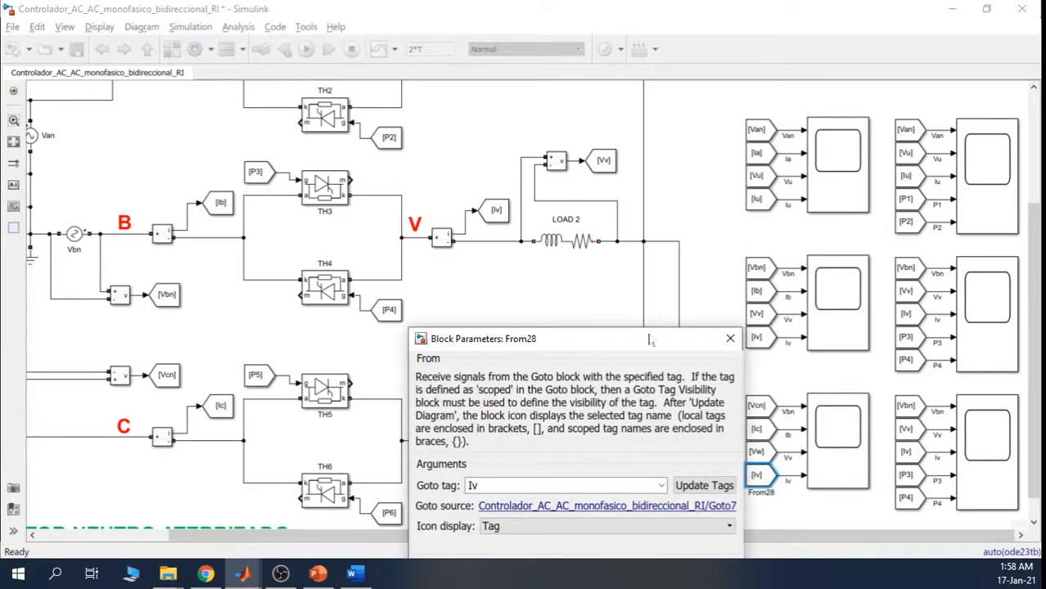
{"action": "left_click_drag", "start_coordinate": [649, 340], "coordinate": [638, 181]}
{"action": "left_click", "coordinate": [649, 327]}
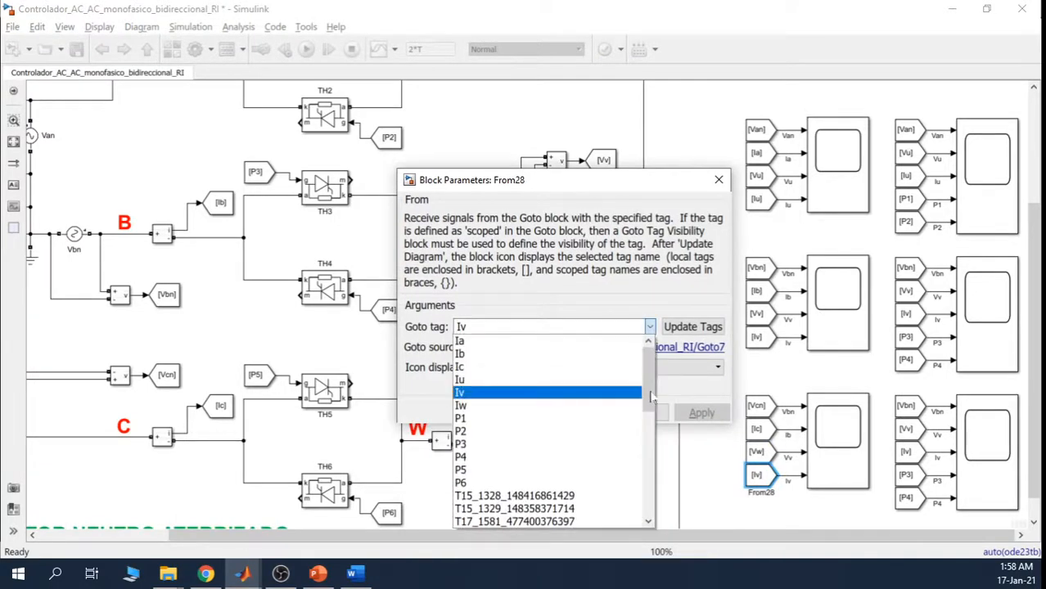
{"action": "left_click", "coordinate": [524, 405]}
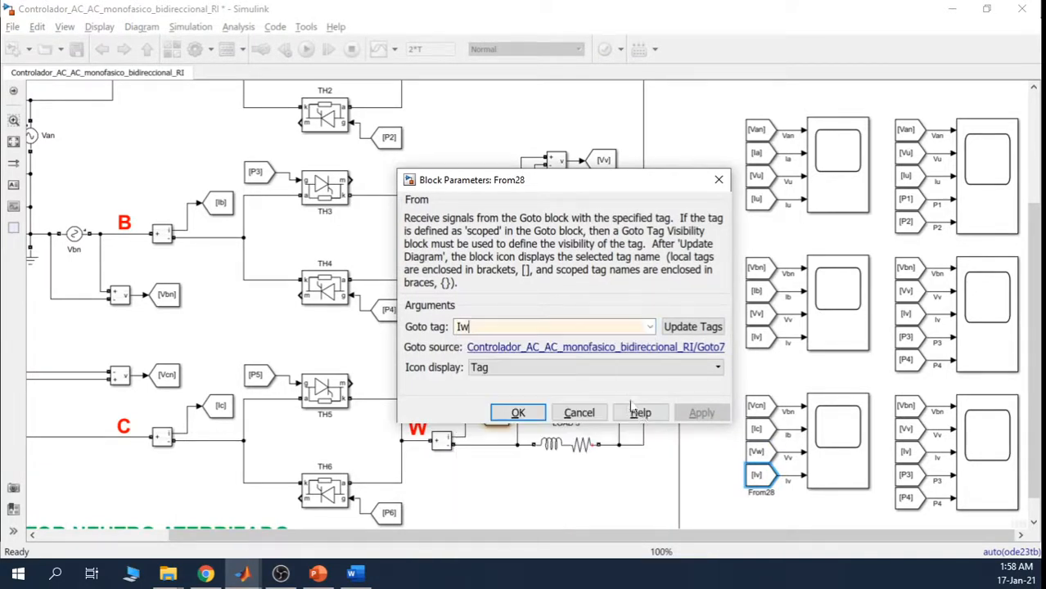
{"action": "left_click", "coordinate": [515, 413]}
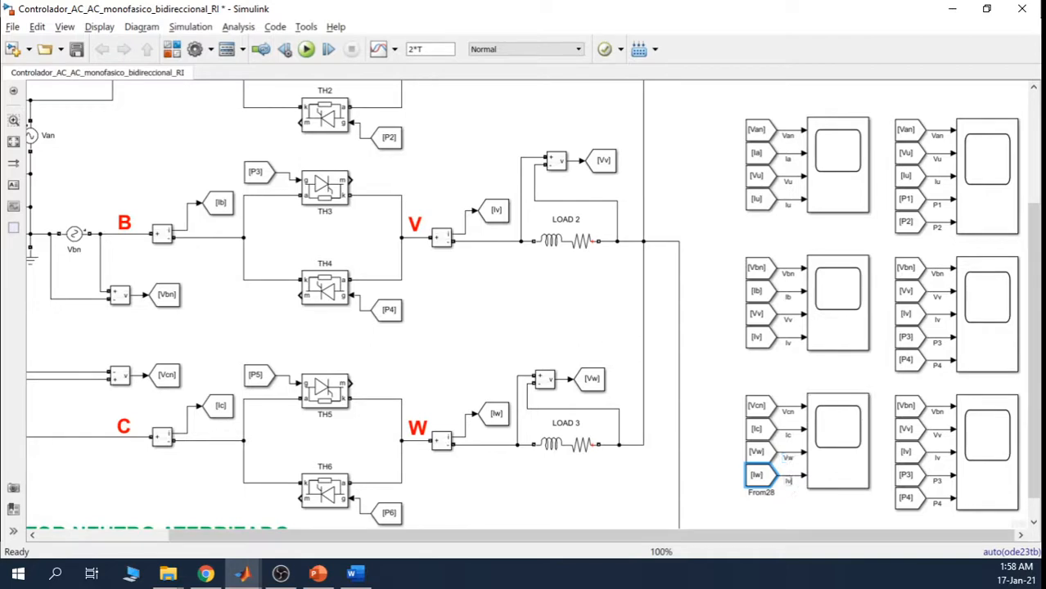
{"action": "left_click", "coordinate": [862, 509]}
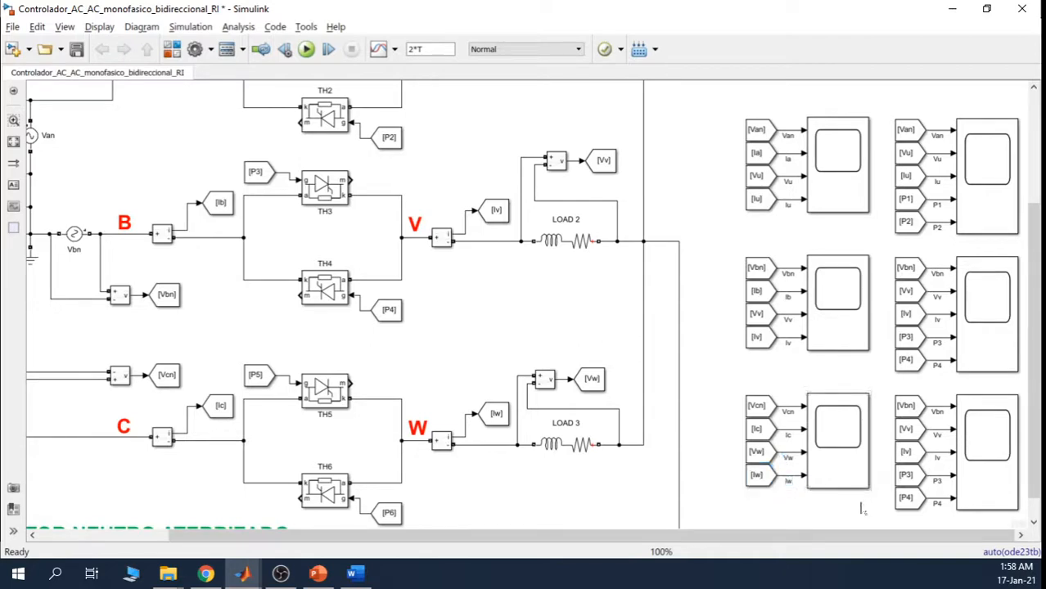
Step: Change the Vbn From block feeding the newly copied five-input scope to the tag Vcn
{"action": "double_click", "coordinate": [905, 405]}
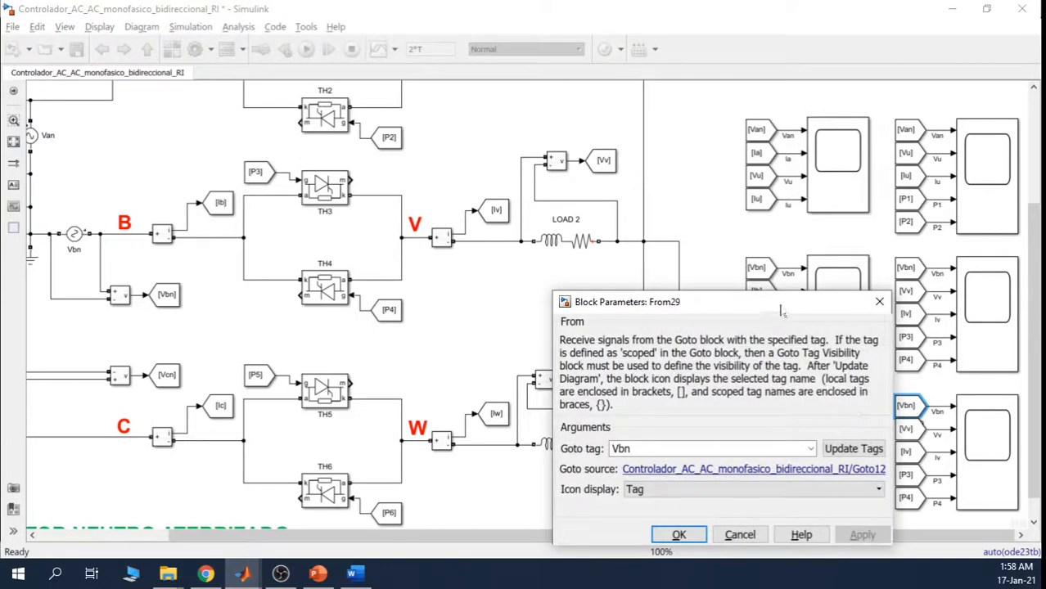
{"action": "left_click_drag", "start_coordinate": [781, 311], "coordinate": [694, 120]}
{"action": "left_click", "coordinate": [722, 258]}
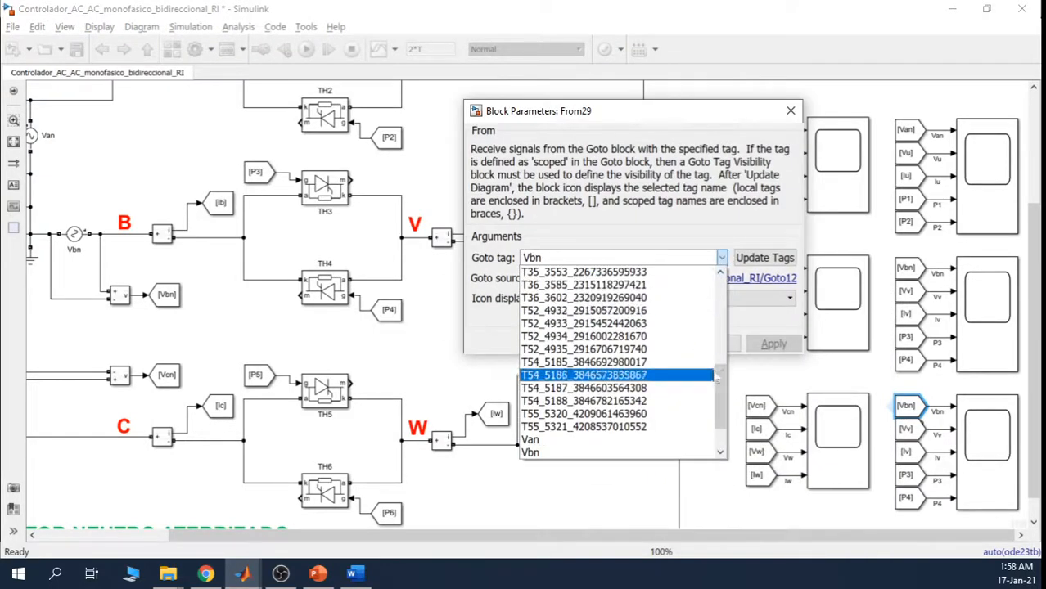
{"action": "scroll", "coordinate": [724, 413], "scroll_direction": "down", "scroll_amount": 2}
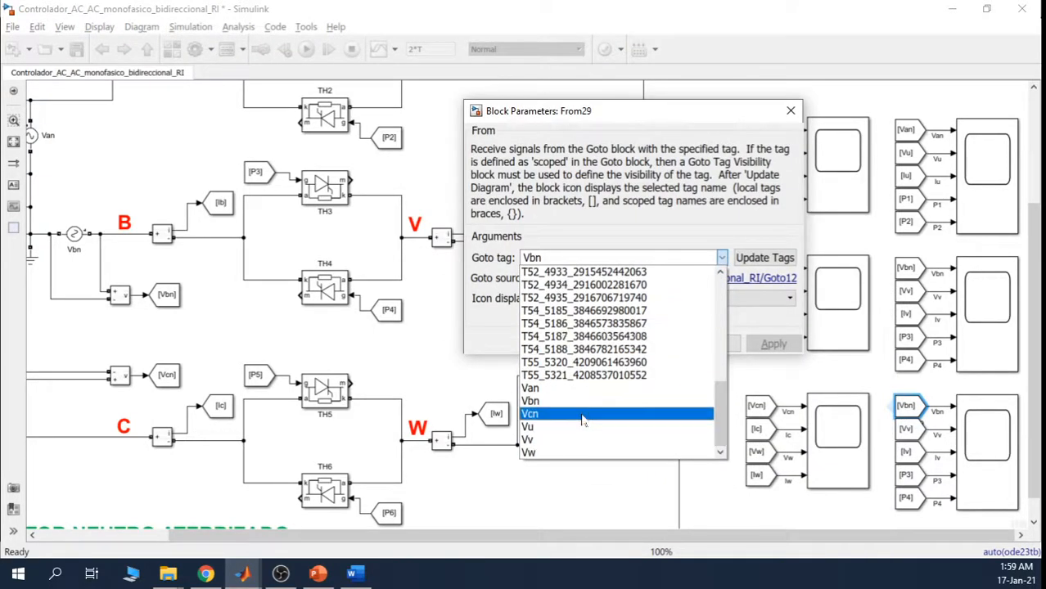
{"action": "left_click", "coordinate": [582, 416]}
{"action": "left_click", "coordinate": [774, 343]}
{"action": "left_click", "coordinate": [589, 344]}
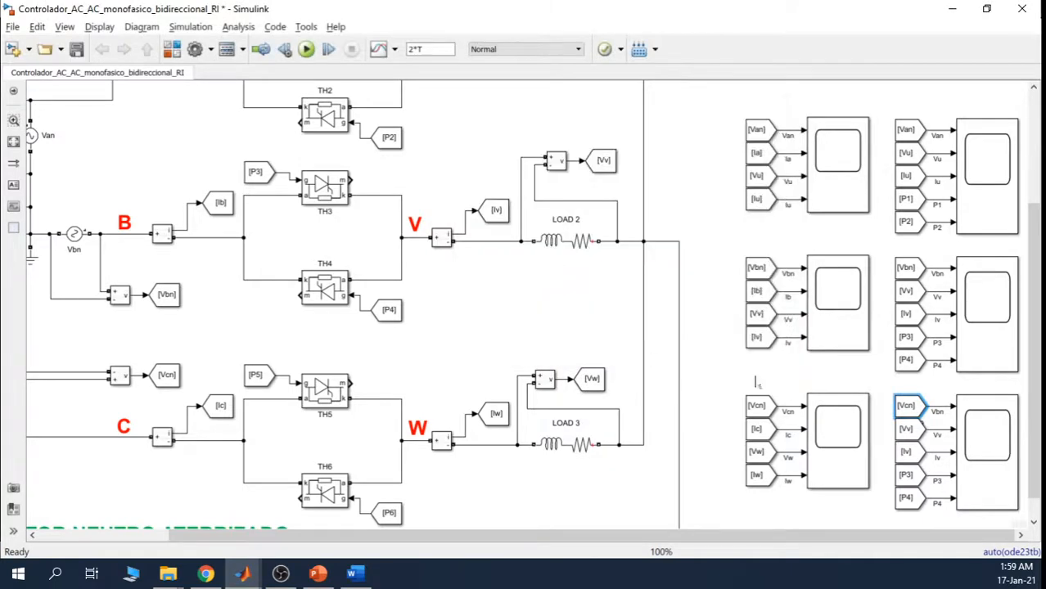
Step: Change the Vv From block feeding the newly copied five-input scope to the tag Vw
{"action": "double_click", "coordinate": [907, 431]}
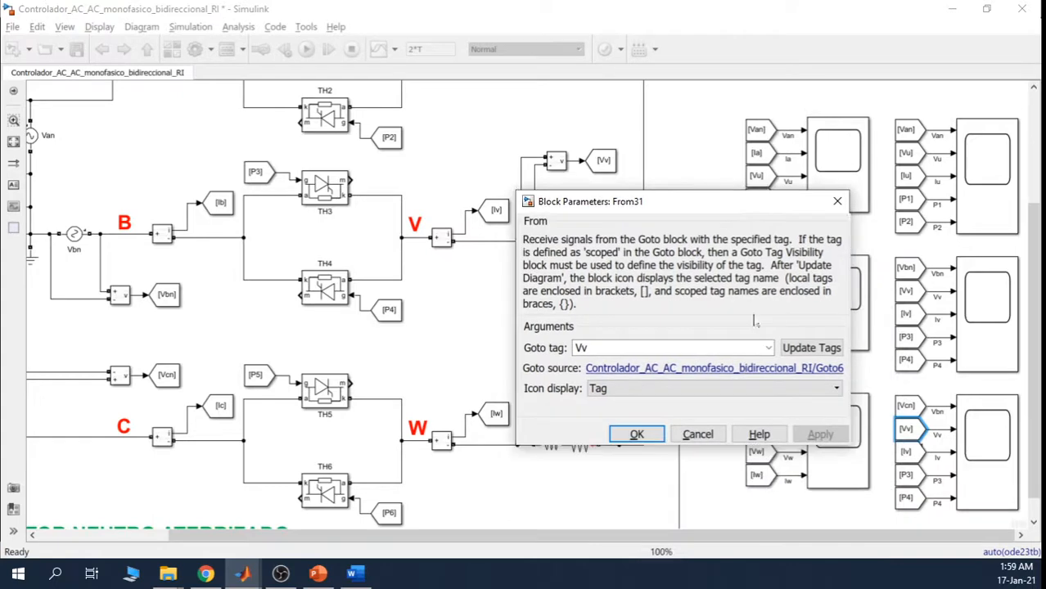
{"action": "left_click", "coordinate": [768, 348]}
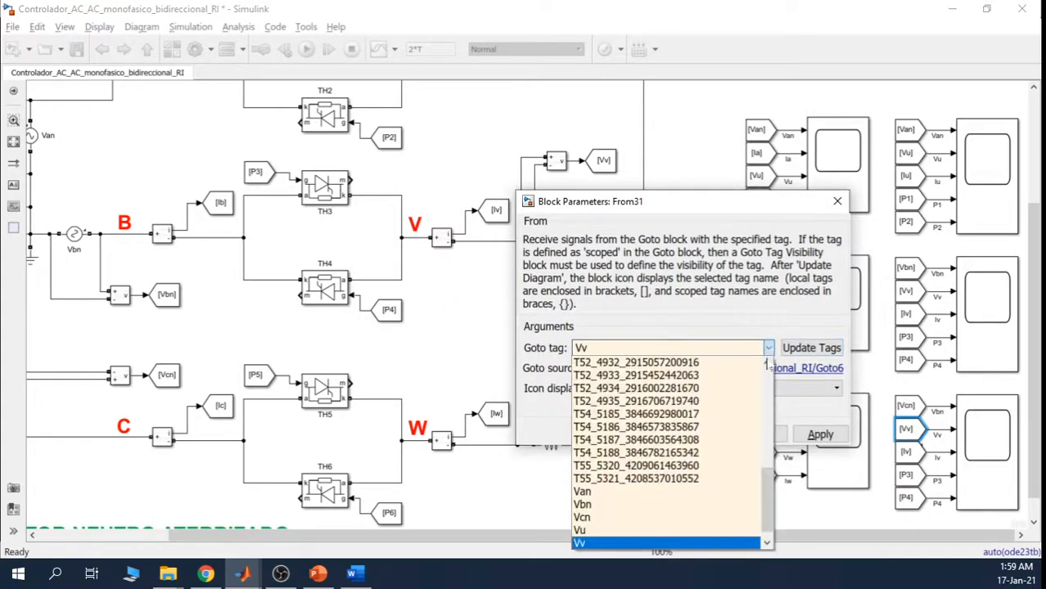
{"action": "scroll", "coordinate": [729, 532], "scroll_direction": "down", "scroll_amount": 1}
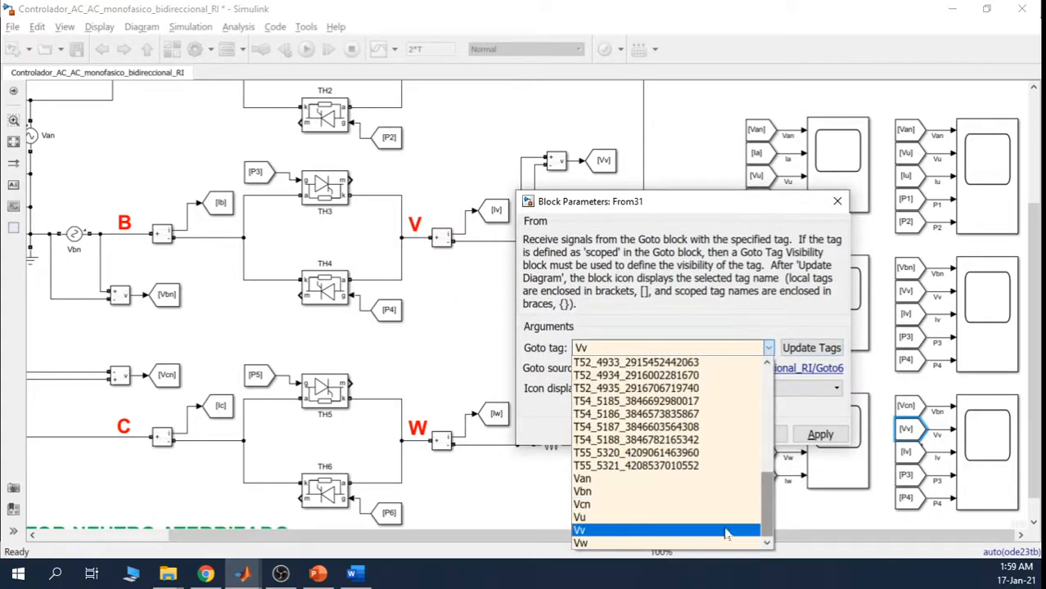
{"action": "left_click", "coordinate": [720, 542]}
{"action": "left_click", "coordinate": [821, 438]}
{"action": "left_click", "coordinate": [694, 440]}
Step: Change the Iv From block feeding the newly copied five-input scope to the tag Iw
{"action": "double_click", "coordinate": [908, 453]}
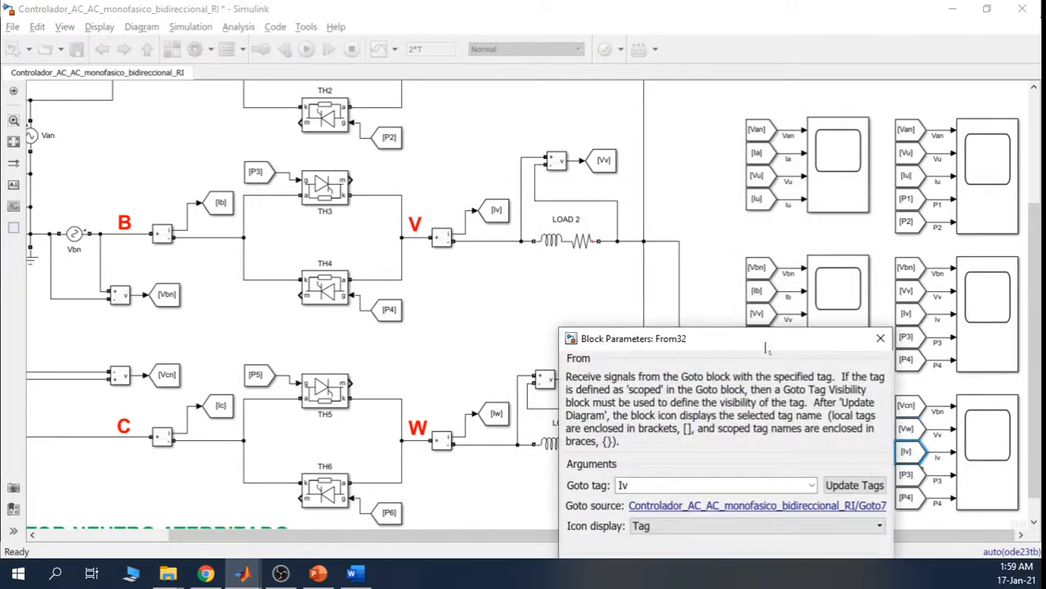
{"action": "left_click", "coordinate": [765, 337]}
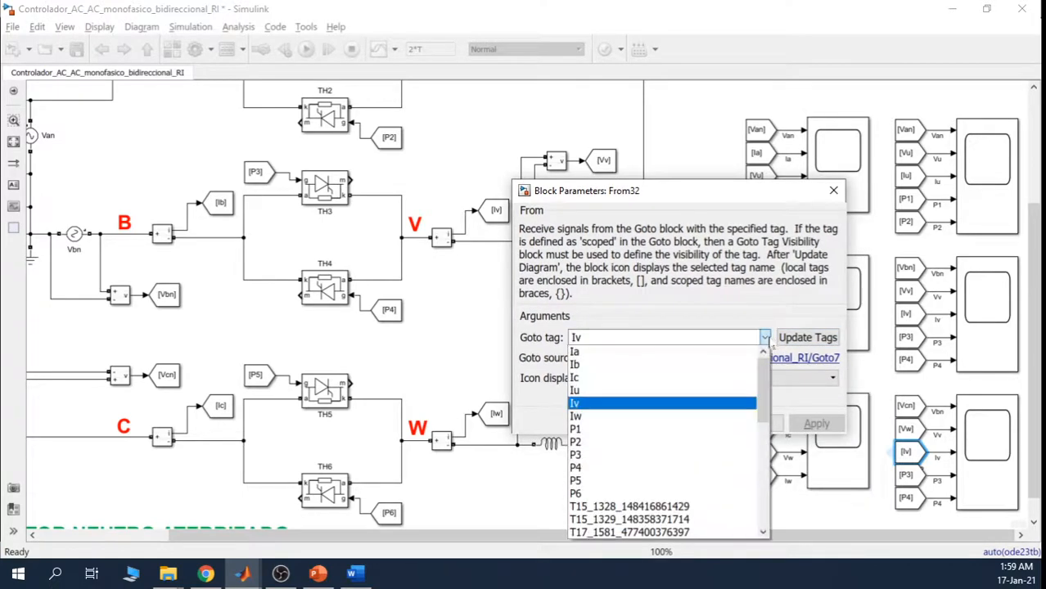
{"action": "left_click", "coordinate": [722, 416]}
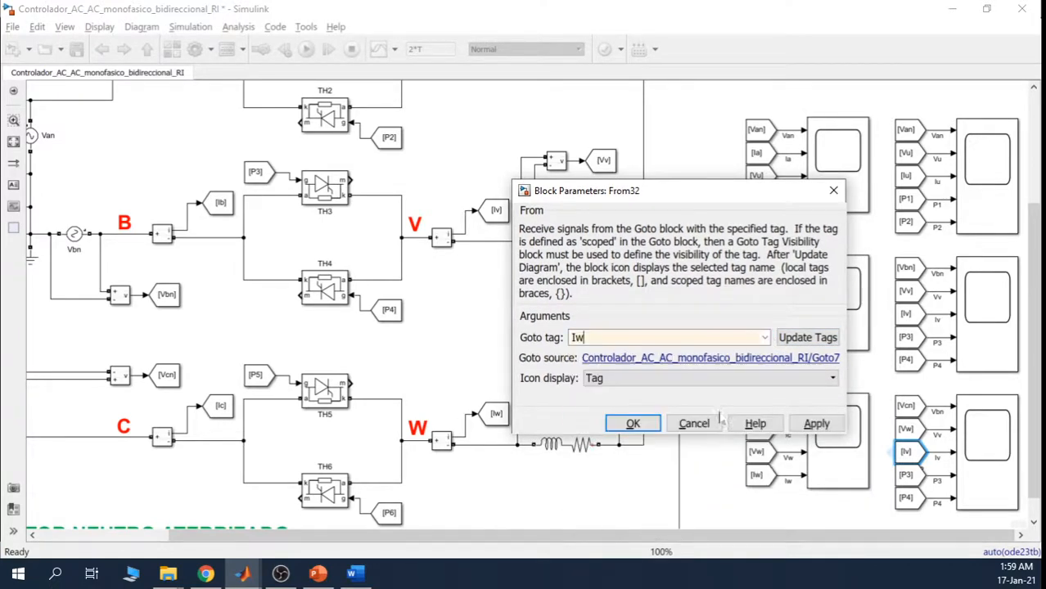
{"action": "left_click", "coordinate": [794, 338]}
{"action": "left_click", "coordinate": [820, 424]}
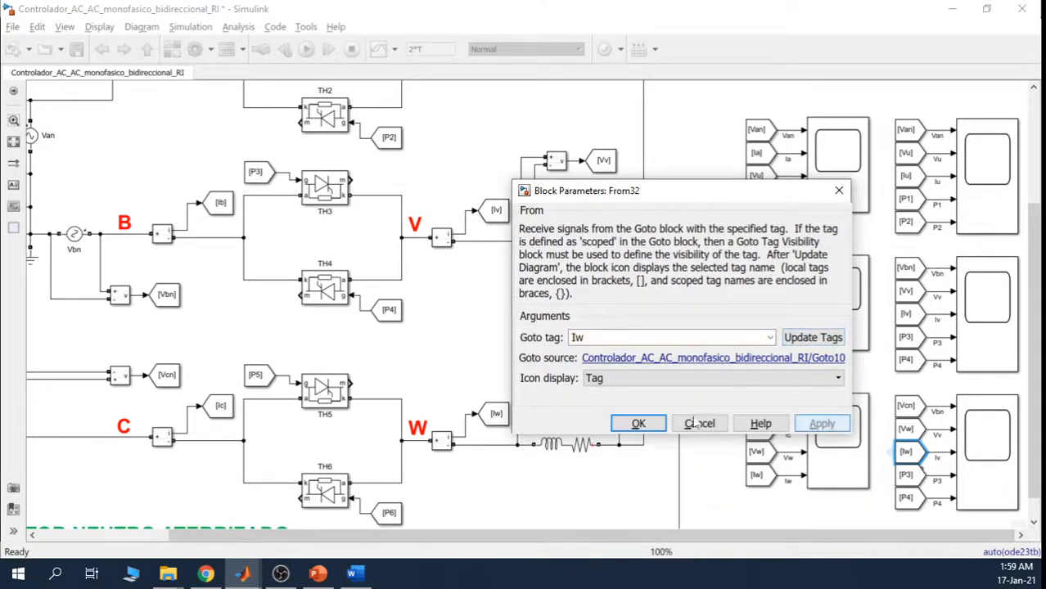
{"action": "left_click", "coordinate": [640, 423]}
Step: Change the P3 From block feeding the newly copied five-input scope to the tag P5
{"action": "double_click", "coordinate": [905, 474]}
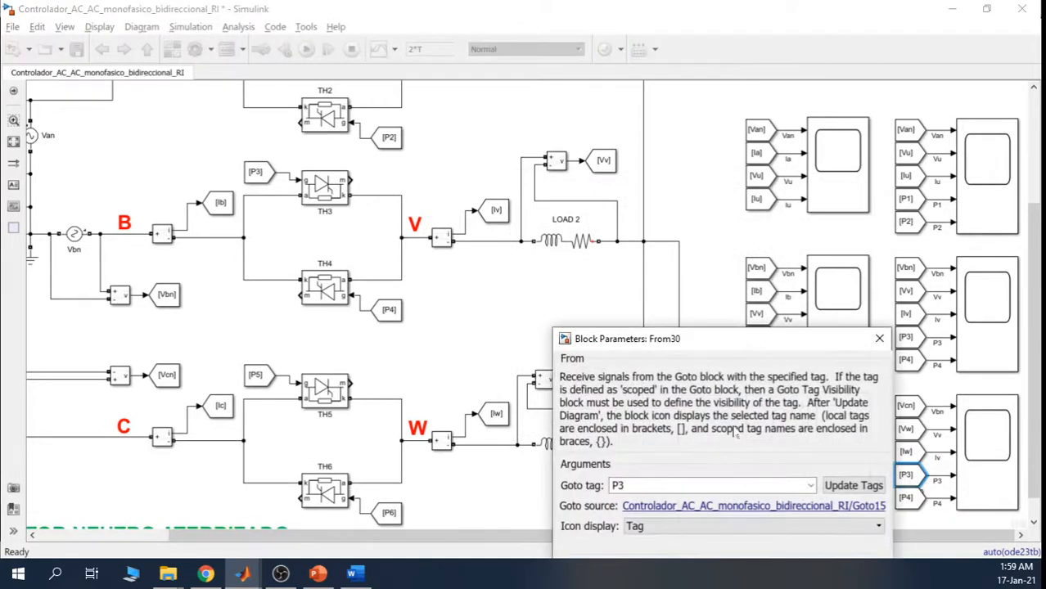
{"action": "left_click", "coordinate": [761, 327]}
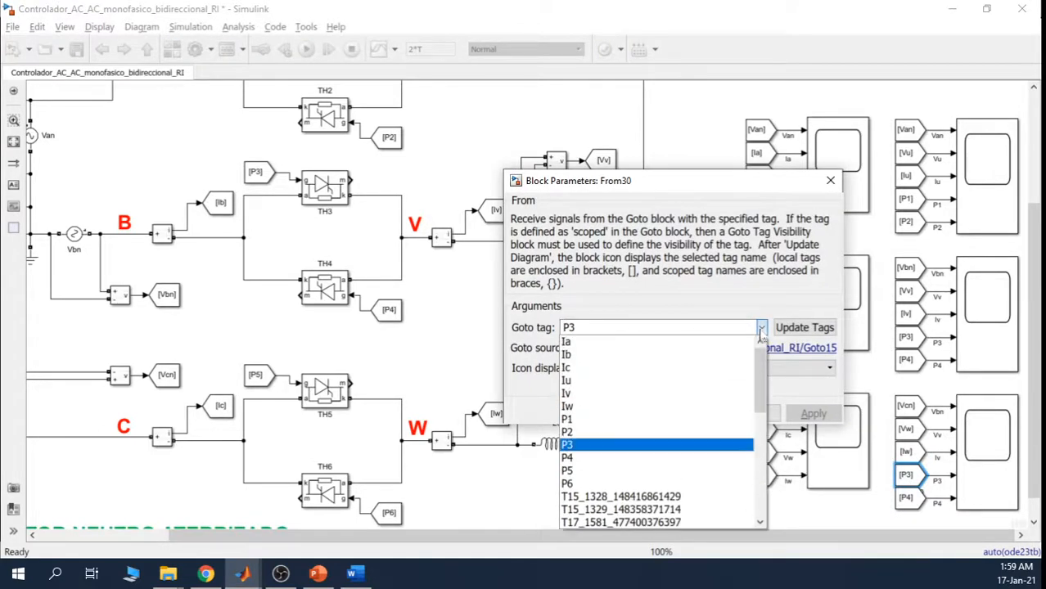
{"action": "left_click", "coordinate": [675, 472]}
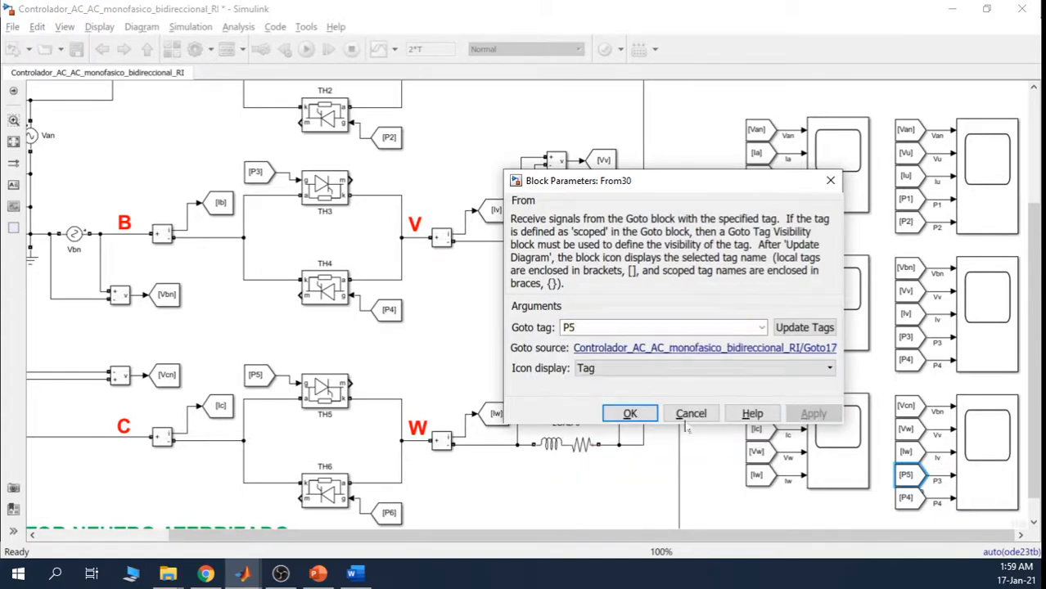
{"action": "left_click", "coordinate": [640, 423]}
Step: Open the block parameters of the P4 From block feeding the newly copied five-input scope
{"action": "double_click", "coordinate": [906, 497]}
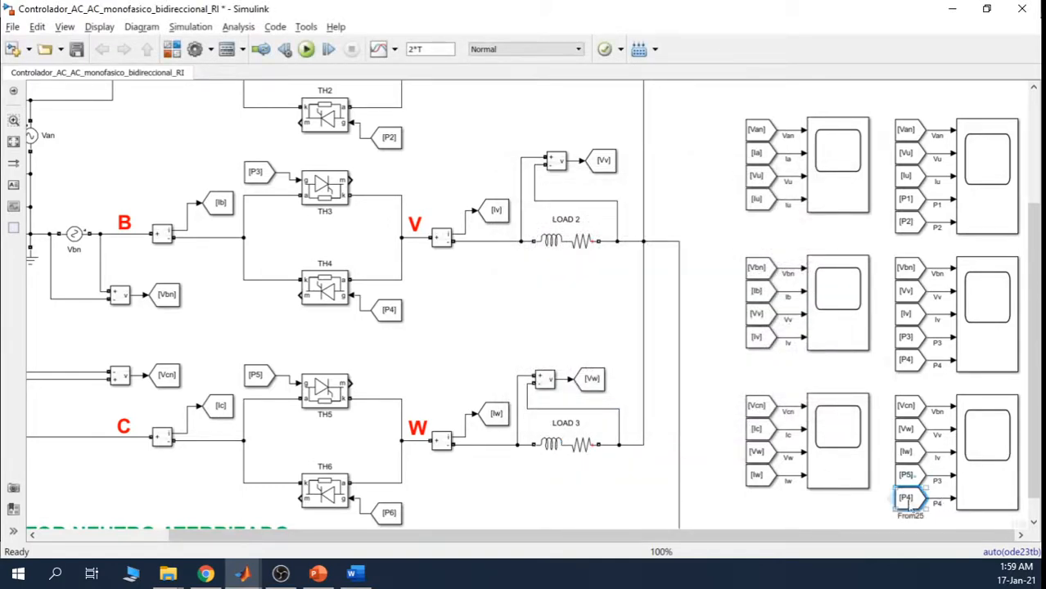
{"action": "left_click", "coordinate": [761, 328]}
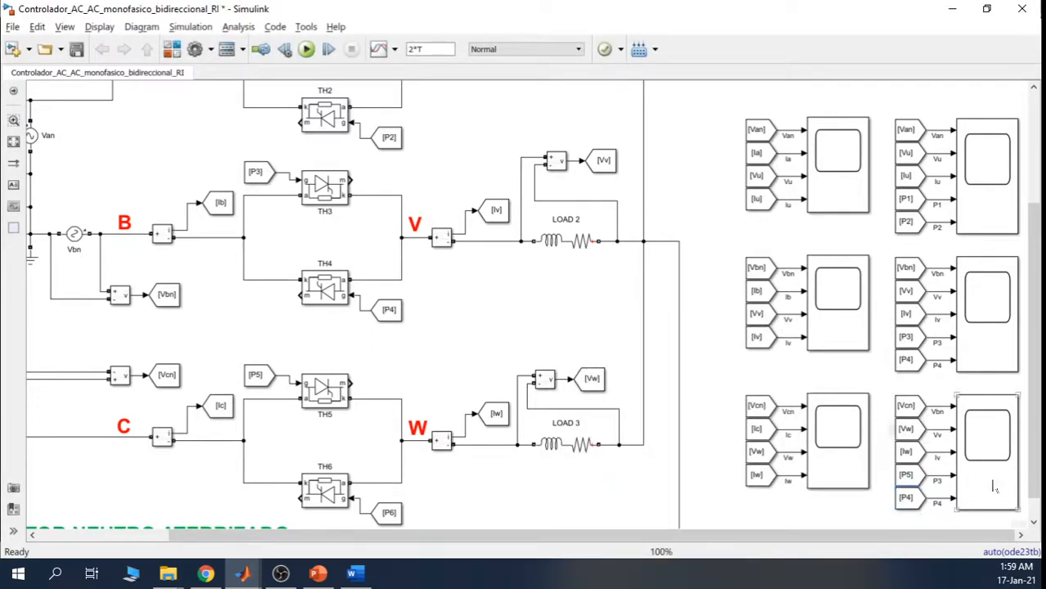
{"action": "double_click", "coordinate": [907, 499]}
{"action": "left_click_drag", "start_coordinate": [762, 344], "coordinate": [696, 113]}
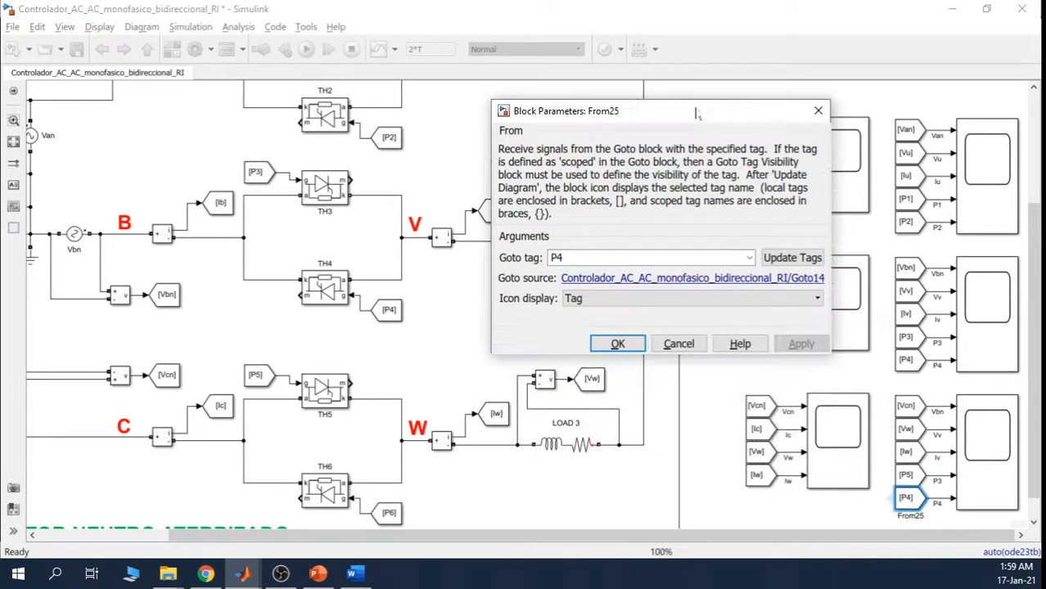
Step: Set the Goto tag of the last From block feeding the lower-right scope to P6
{"action": "left_click", "coordinate": [749, 257]}
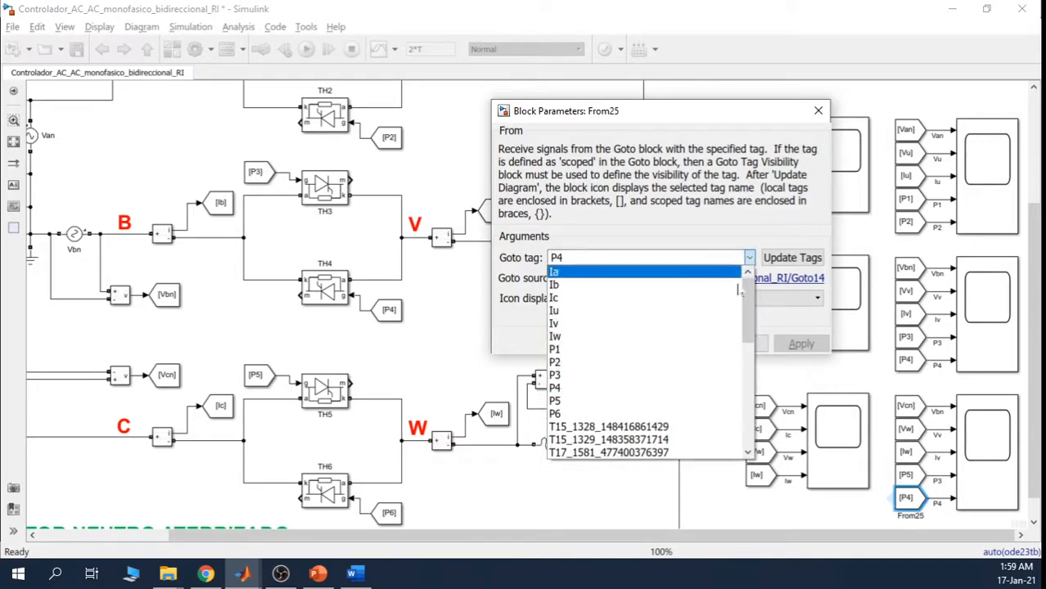
{"action": "left_click", "coordinate": [699, 414]}
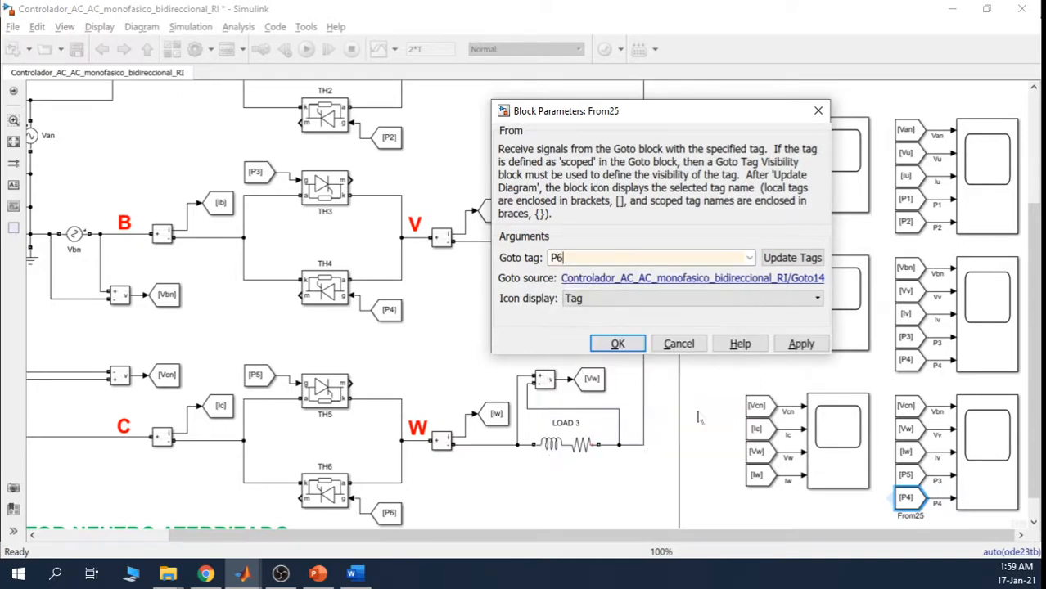
{"action": "left_click", "coordinate": [784, 344]}
{"action": "left_click", "coordinate": [630, 349]}
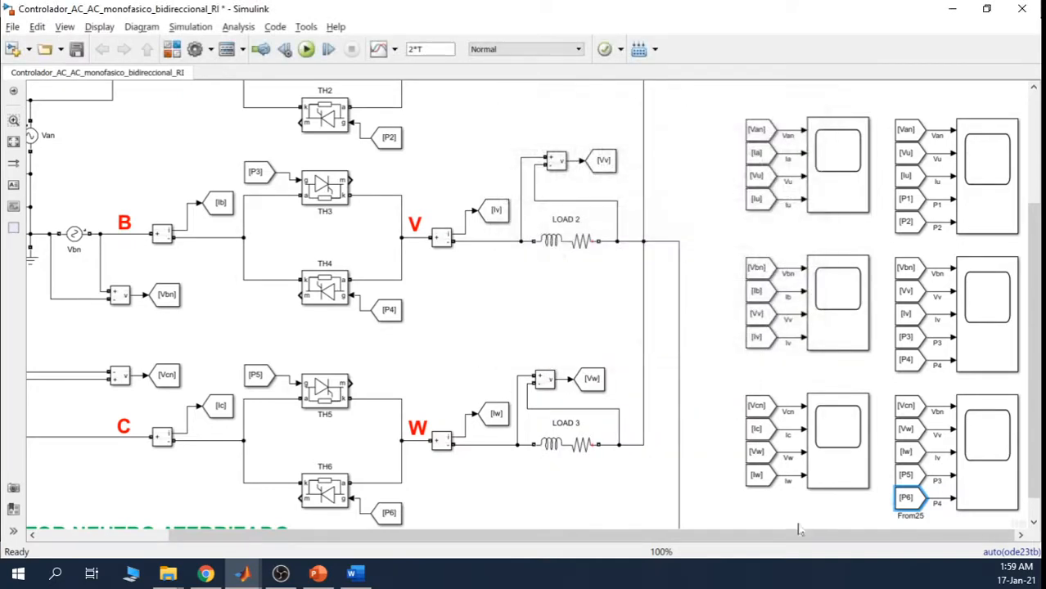
{"action": "left_click", "coordinate": [831, 509]}
Step: Relabel the five signals entering the lower-right scope as Vcn, Vw, Iw, P5 and P6
{"action": "double_click", "coordinate": [939, 411]}
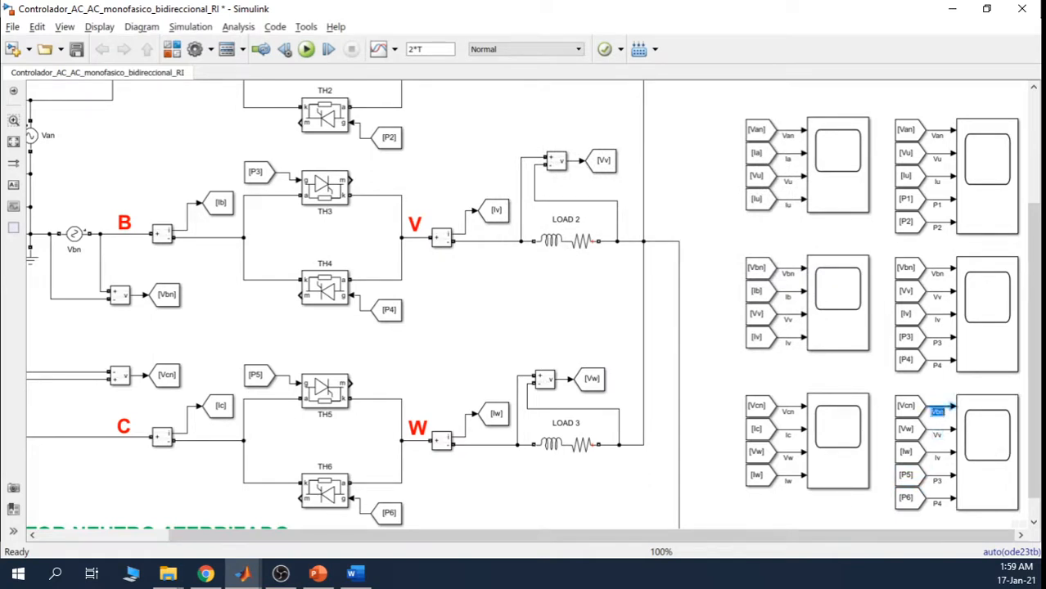
{"action": "type", "text": "Vcn"}
{"action": "left_click", "coordinate": [972, 442]}
{"action": "double_click", "coordinate": [939, 457]}
{"action": "type", "text": "Iw2"}
{"action": "double_click", "coordinate": [938, 481]}
{"action": "double_click", "coordinate": [944, 505]}
{"action": "left_click", "coordinate": [844, 504]}
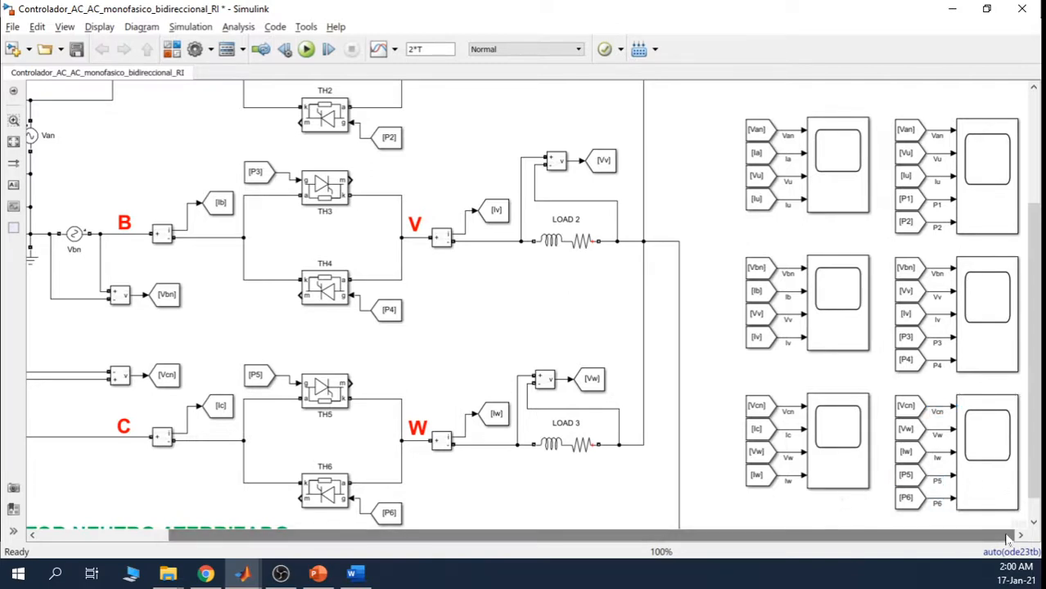
Step: Review the pulse width and phase delay settings of the pulse generators feeding P1 and P2
{"action": "left_click_drag", "start_coordinate": [1040, 401], "coordinate": [1040, 262]}
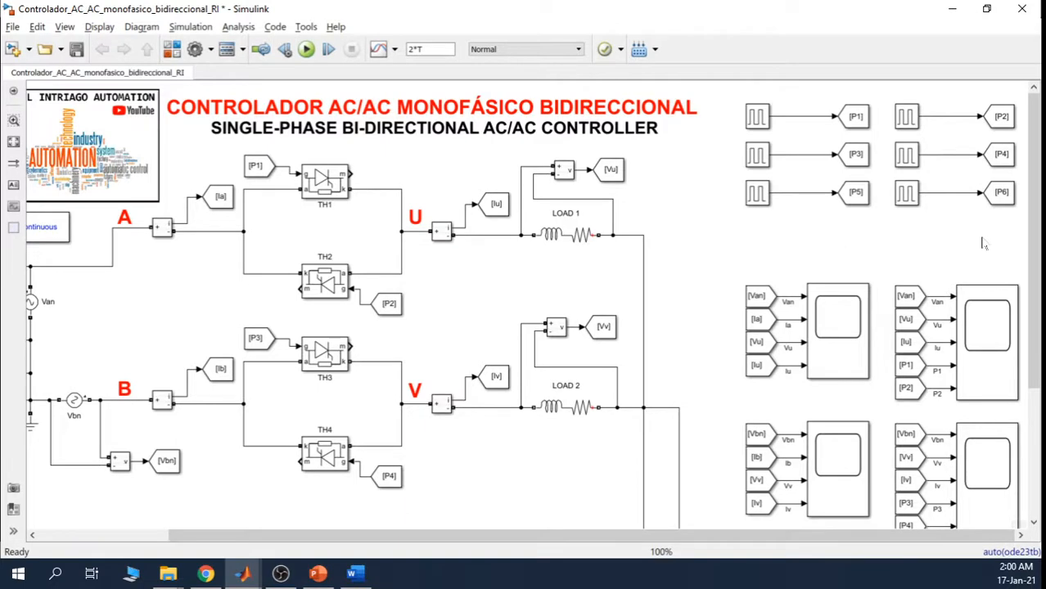
{"action": "left_click_drag", "start_coordinate": [712, 540], "coordinate": [581, 538]}
{"action": "left_click", "coordinate": [857, 120]}
{"action": "double_click", "coordinate": [858, 120]}
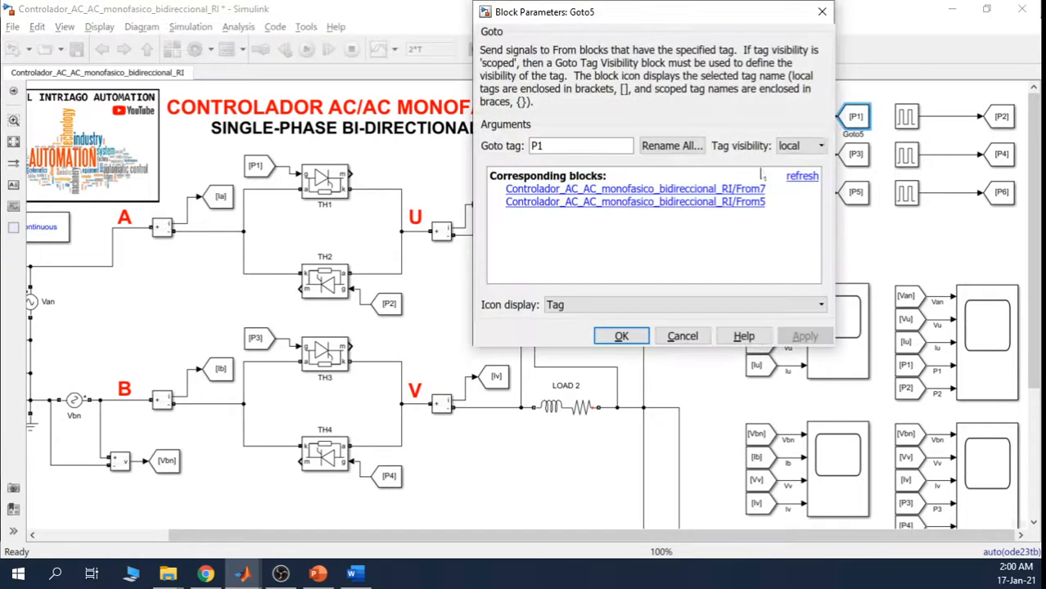
{"action": "left_click", "coordinate": [822, 12]}
{"action": "double_click", "coordinate": [758, 117]}
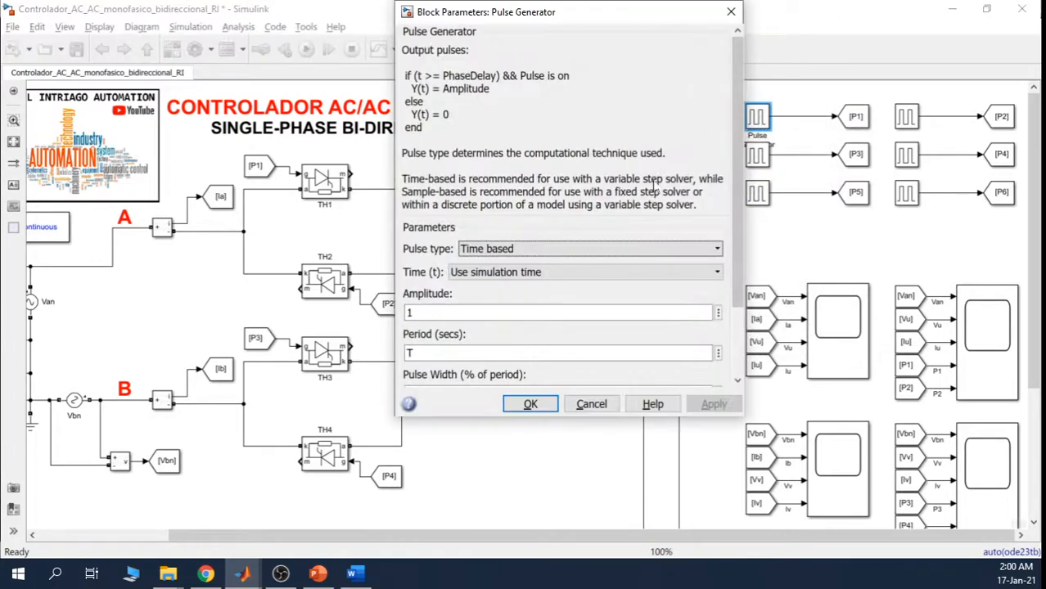
{"action": "left_click_drag", "start_coordinate": [743, 233], "coordinate": [743, 310]}
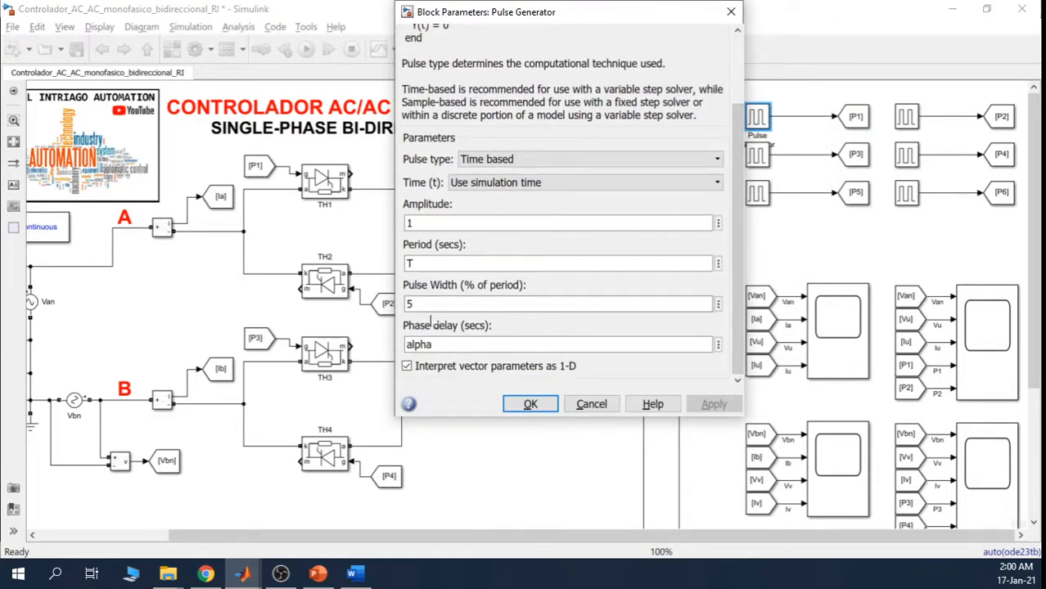
{"action": "left_click", "coordinate": [530, 404]}
{"action": "double_click", "coordinate": [906, 119]}
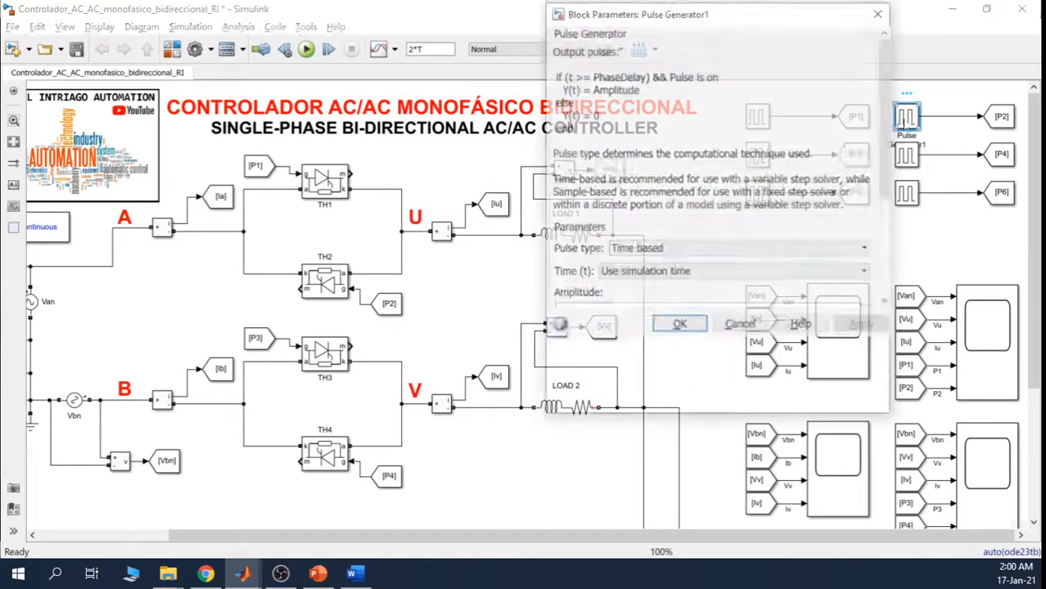
{"action": "scroll", "coordinate": [871, 389], "scroll_direction": "down", "scroll_amount": 3}
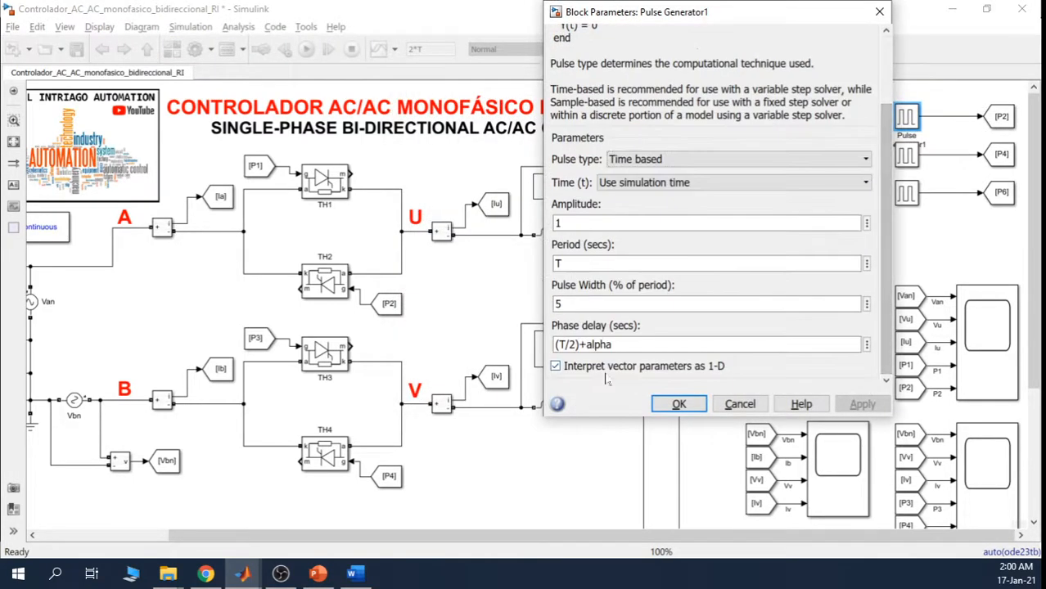
{"action": "left_click", "coordinate": [879, 12]}
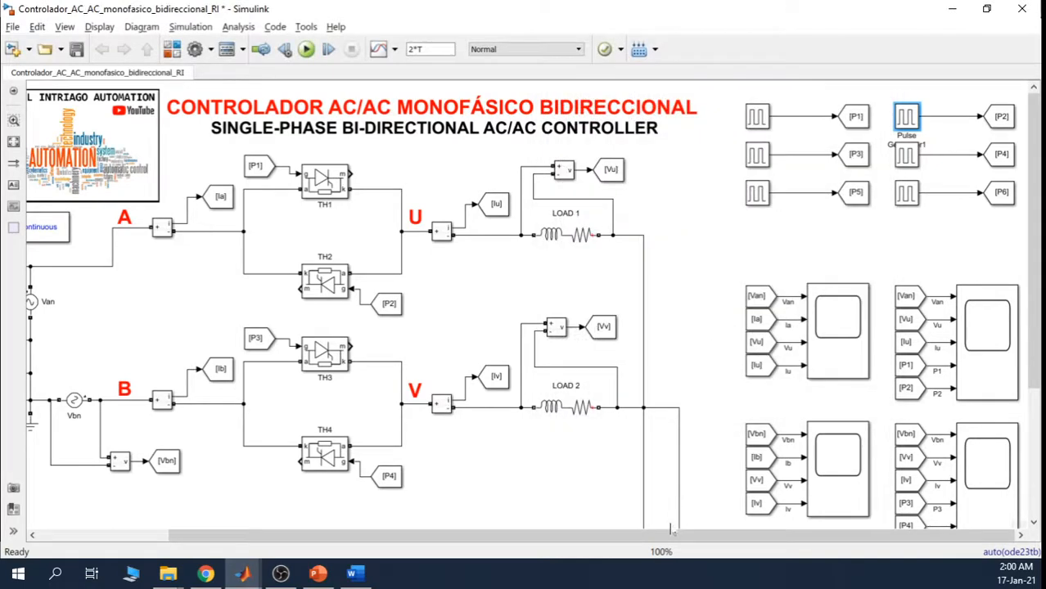
Step: Open the block parameters of the phase B voltage source Vbn
{"action": "left_click_drag", "start_coordinate": [484, 533], "coordinate": [354, 533]}
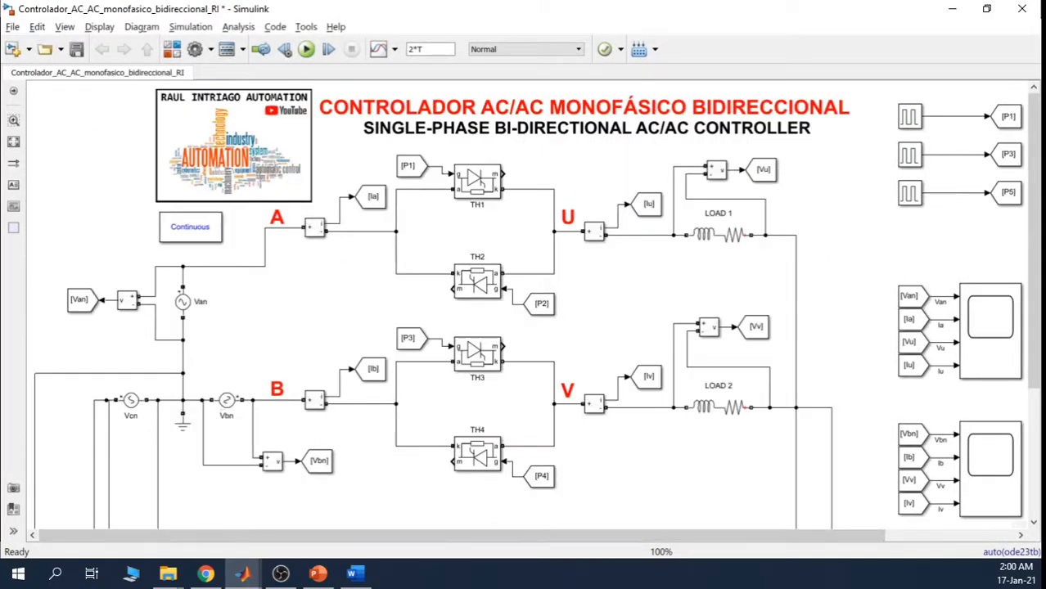
{"action": "double_click", "coordinate": [227, 400]}
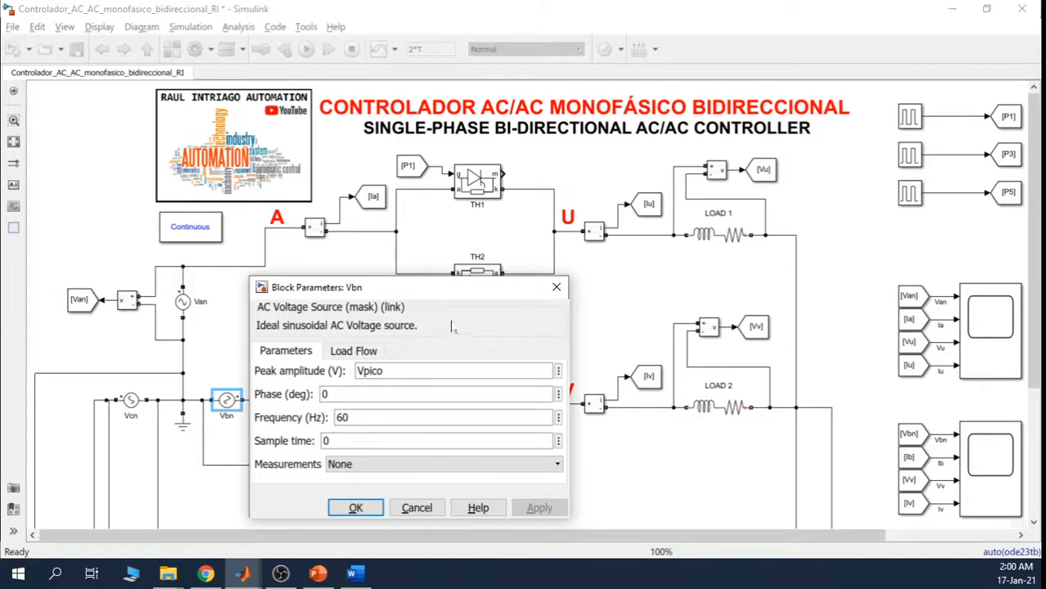
{"action": "left_click_drag", "start_coordinate": [453, 288], "coordinate": [555, 165]}
{"action": "double_click", "coordinate": [472, 247]}
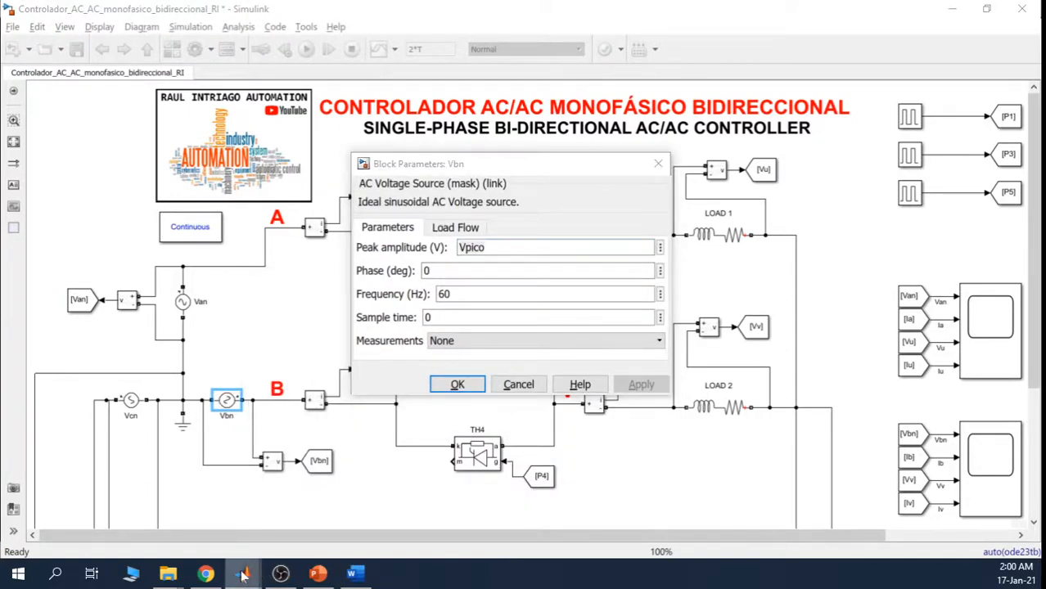
Step: Bring up the untitled MATLAB script beside the source parameters and examine its Vpico definition
{"action": "mouse_move", "coordinate": [242, 575]}
{"action": "left_click", "coordinate": [470, 512]}
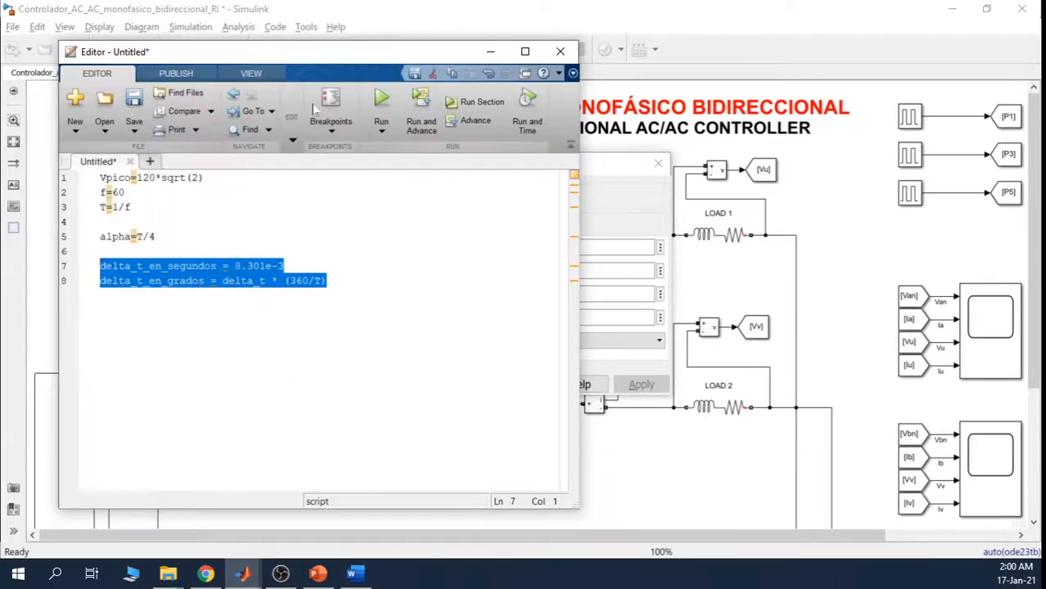
{"action": "left_click_drag", "start_coordinate": [318, 61], "coordinate": [726, 54]}
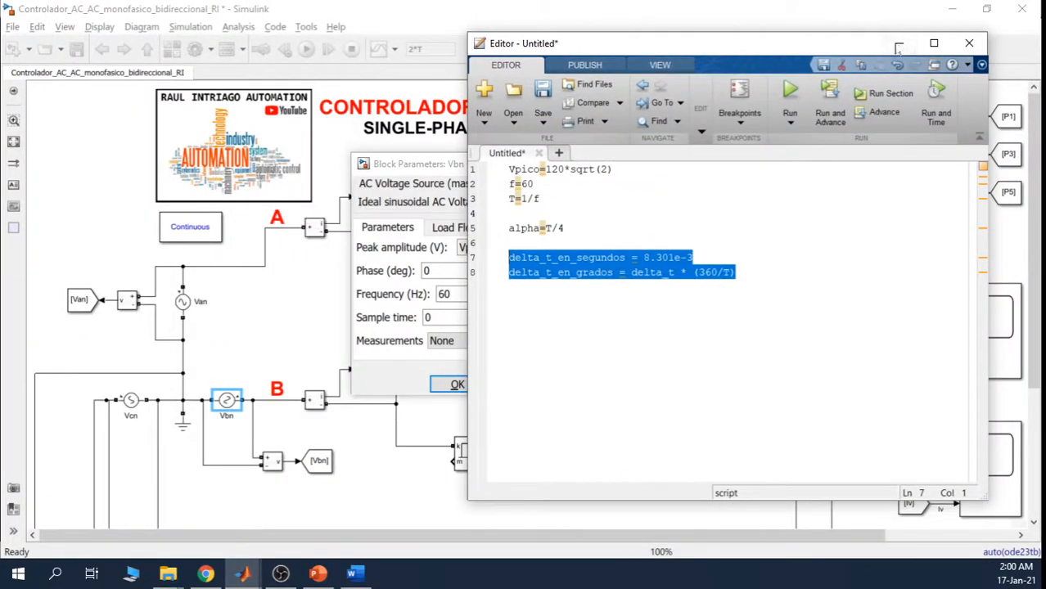
{"action": "left_click", "coordinate": [780, 267]}
{"action": "left_click_drag", "start_coordinate": [780, 267], "coordinate": [509, 168]}
{"action": "left_click", "coordinate": [583, 206]}
{"action": "left_click_drag", "start_coordinate": [614, 169], "coordinate": [508, 169]}
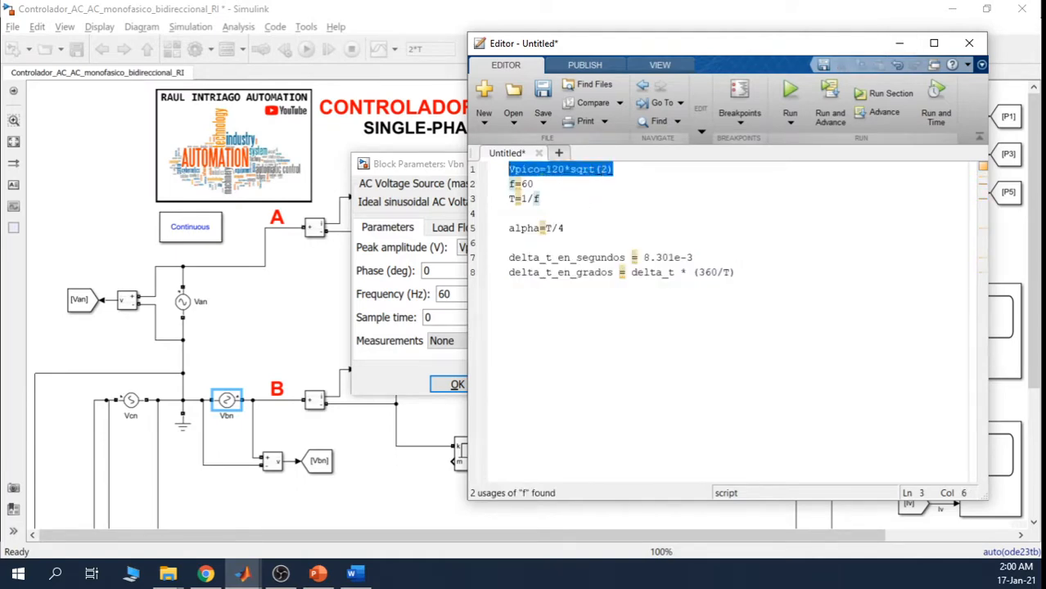
{"action": "left_click_drag", "start_coordinate": [604, 48], "coordinate": [735, 47]}
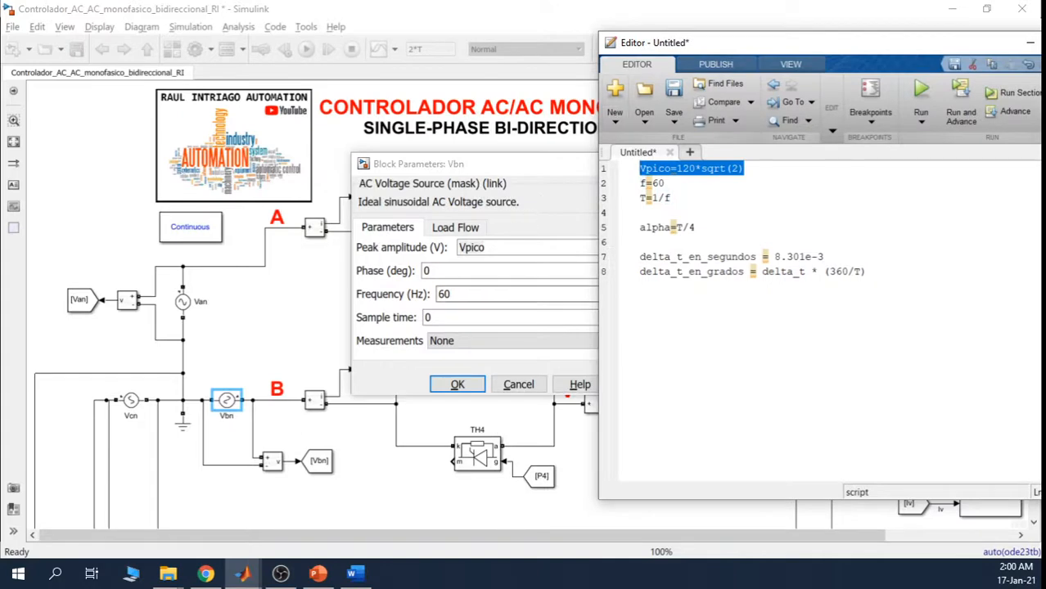
Step: Examine the script's definitions of the frequency f, period T and firing angle alpha, and put the editor away
{"action": "left_click", "coordinate": [665, 183]}
{"action": "left_click_drag", "start_coordinate": [665, 183], "coordinate": [624, 194]}
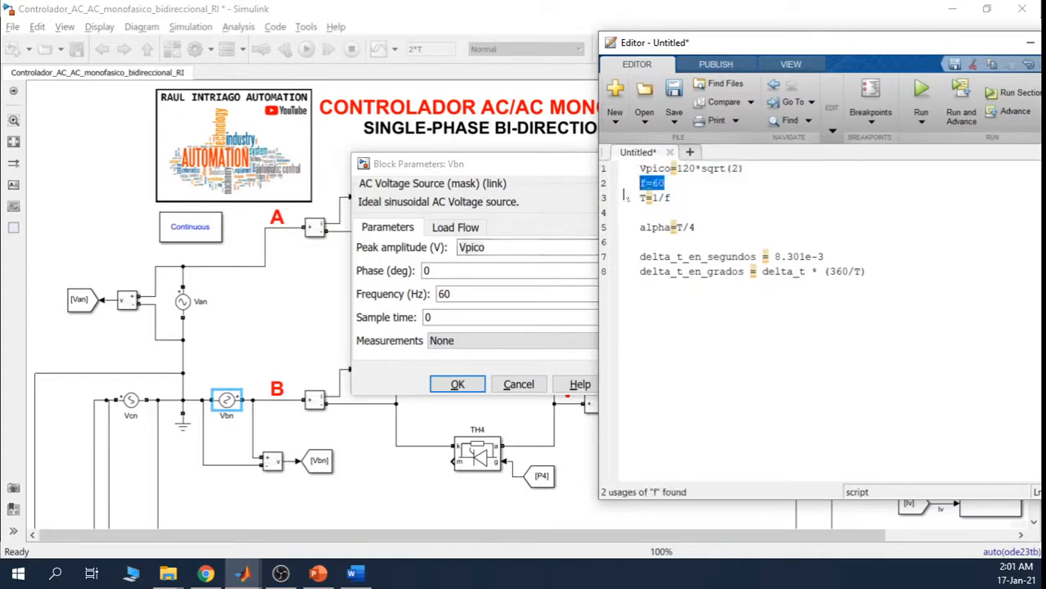
{"action": "left_click", "coordinate": [651, 184]}
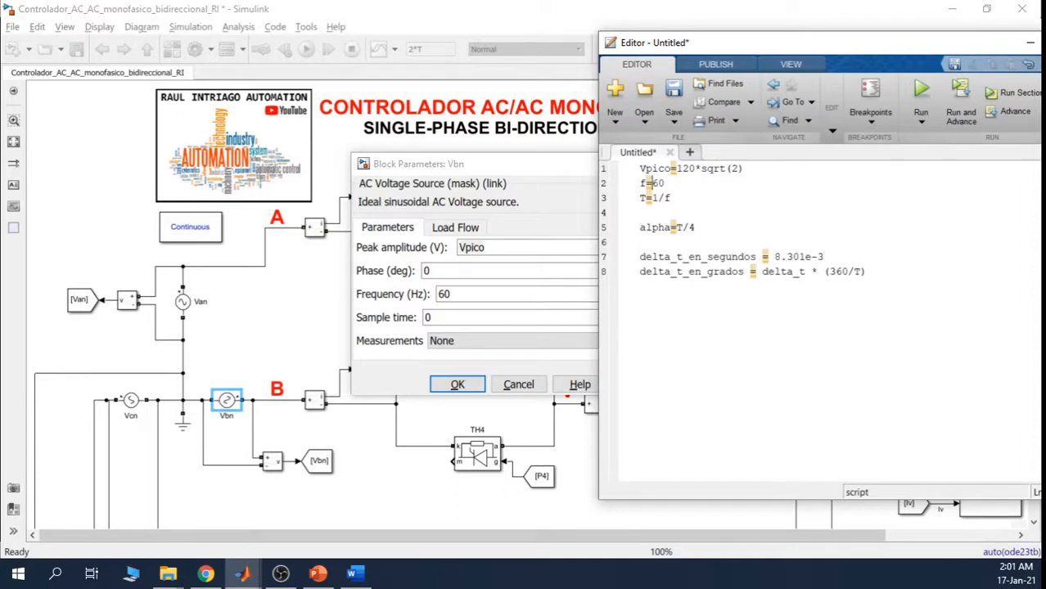
{"action": "left_click", "coordinate": [672, 198]}
{"action": "left_click_drag", "start_coordinate": [671, 198], "coordinate": [619, 201]}
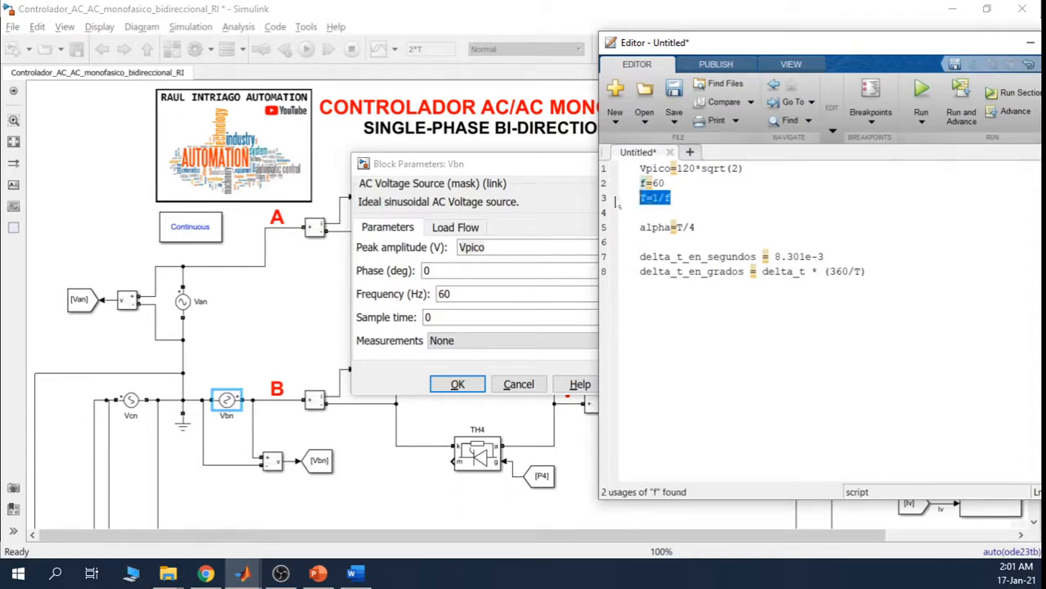
{"action": "left_click", "coordinate": [670, 201]}
{"action": "left_click_drag", "start_coordinate": [671, 198], "coordinate": [642, 205]}
{"action": "left_click", "coordinate": [696, 228]}
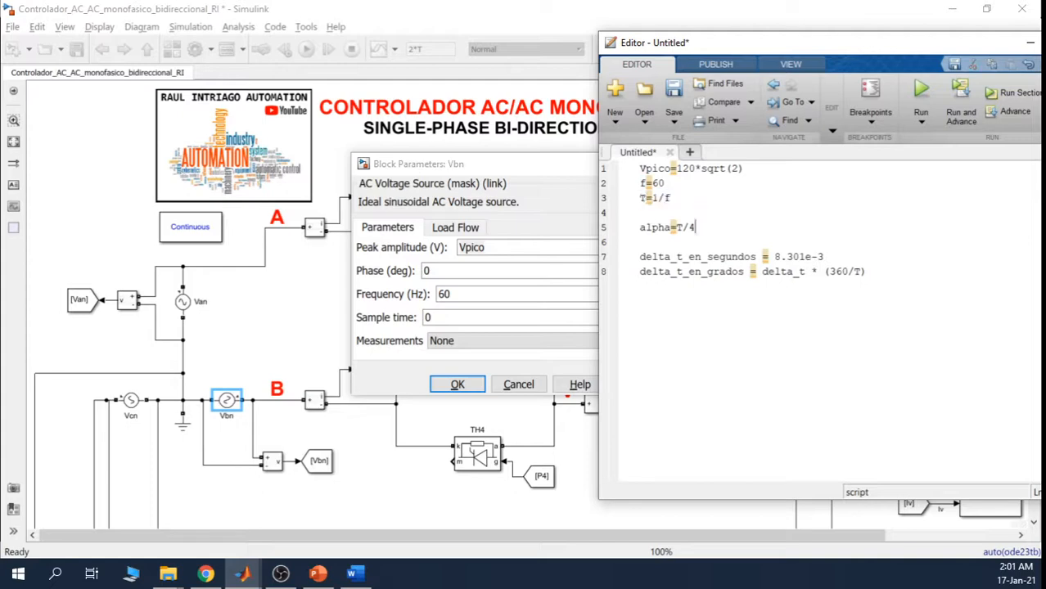
{"action": "left_click_drag", "start_coordinate": [696, 229], "coordinate": [639, 228]}
{"action": "left_click", "coordinate": [638, 228]}
{"action": "left_click_drag", "start_coordinate": [956, 45], "coordinate": [872, 55]}
{"action": "left_click", "coordinate": [914, 52]}
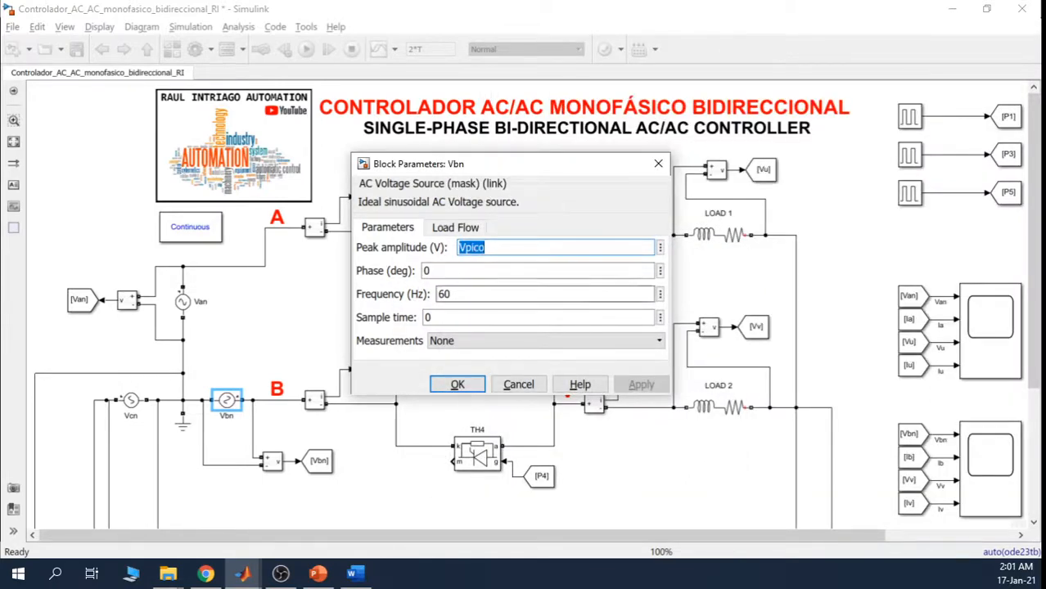
Step: Set the Vbn source's frequency to the variable f and its phase to -120 degrees
{"action": "double_click", "coordinate": [446, 294]}
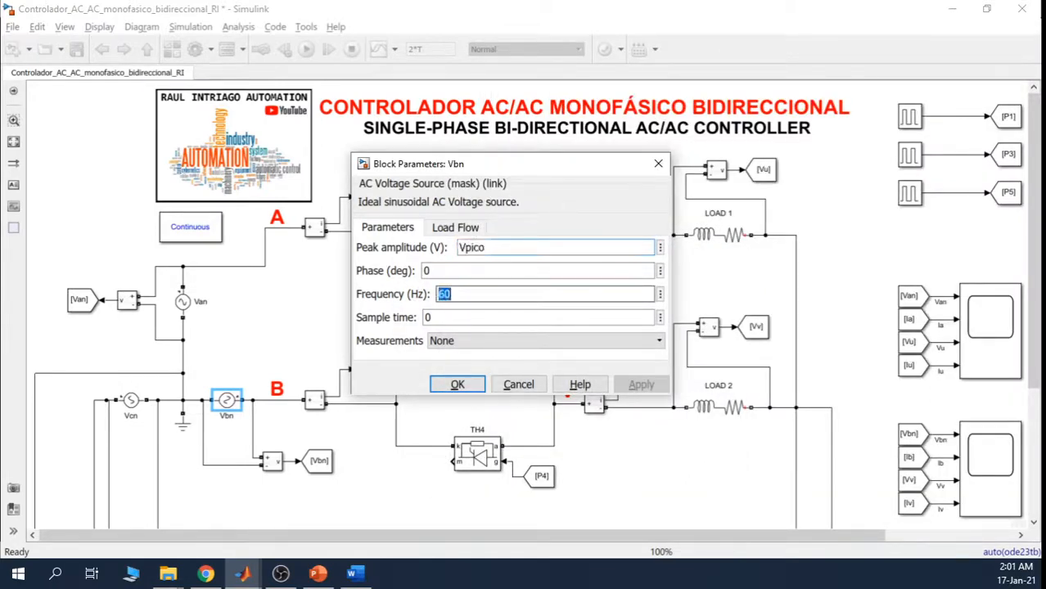
{"action": "type", "text": "f"}
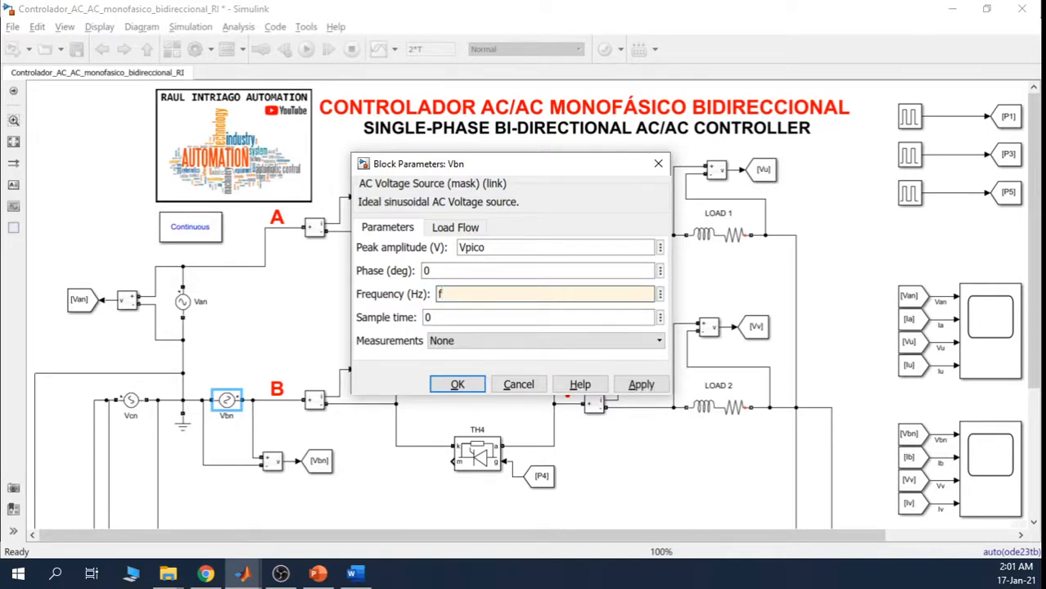
{"action": "double_click", "coordinate": [478, 272]}
{"action": "type", "text": "-120"}
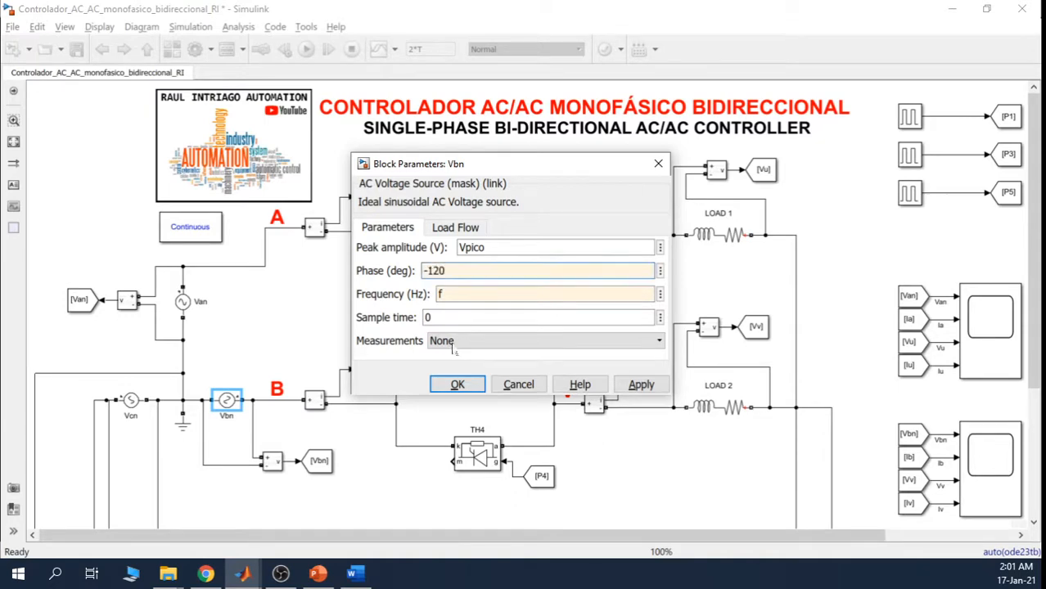
{"action": "left_click", "coordinate": [641, 384]}
{"action": "left_click", "coordinate": [464, 386]}
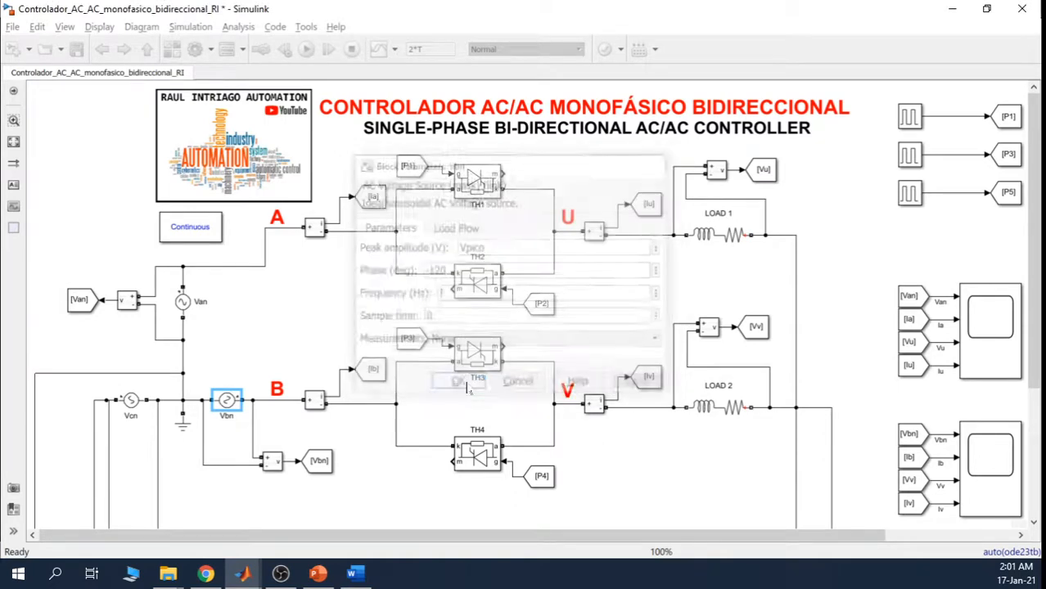
Step: Set the Vcn source's phase to -240 degrees and its frequency to the variable f
{"action": "double_click", "coordinate": [130, 400]}
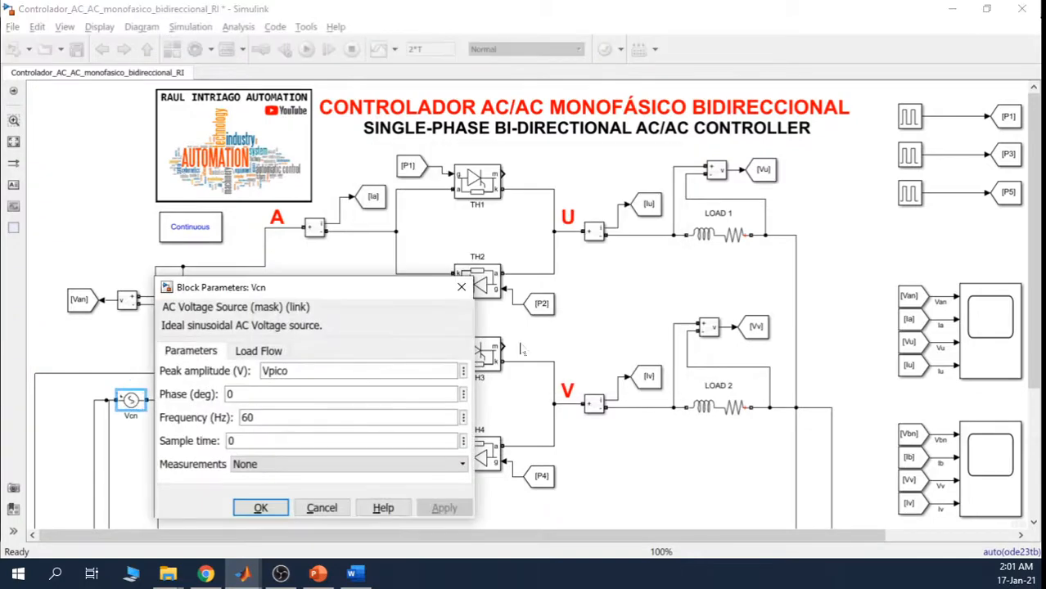
{"action": "left_click_drag", "start_coordinate": [334, 310], "coordinate": [554, 272]}
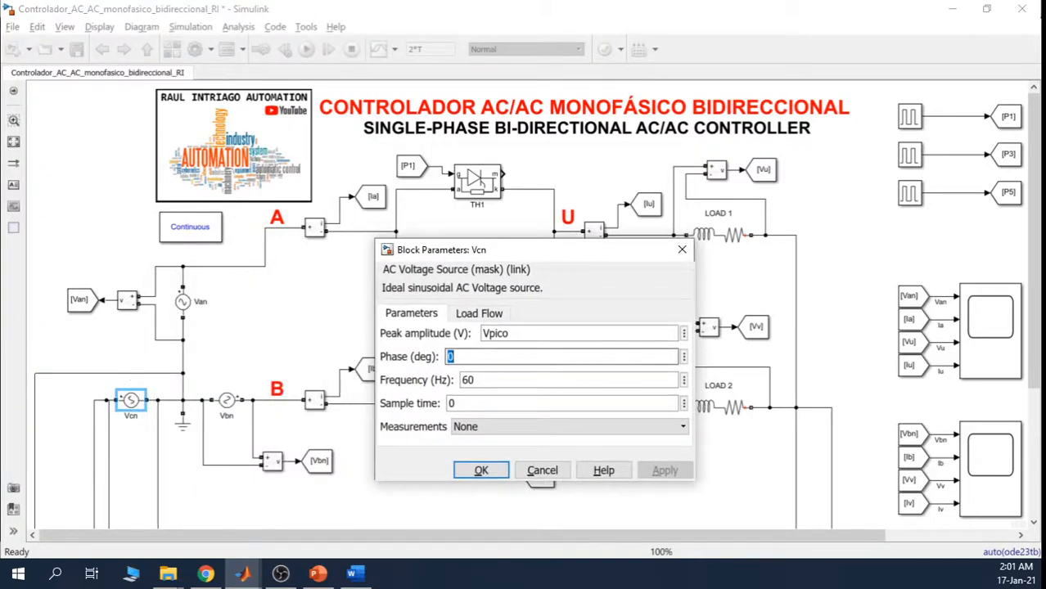
{"action": "type", "text": "-24"}
{"action": "left_click", "coordinate": [482, 382]}
{"action": "double_click", "coordinate": [482, 382]}
{"action": "type", "text": "f"}
{"action": "left_click", "coordinate": [646, 472]}
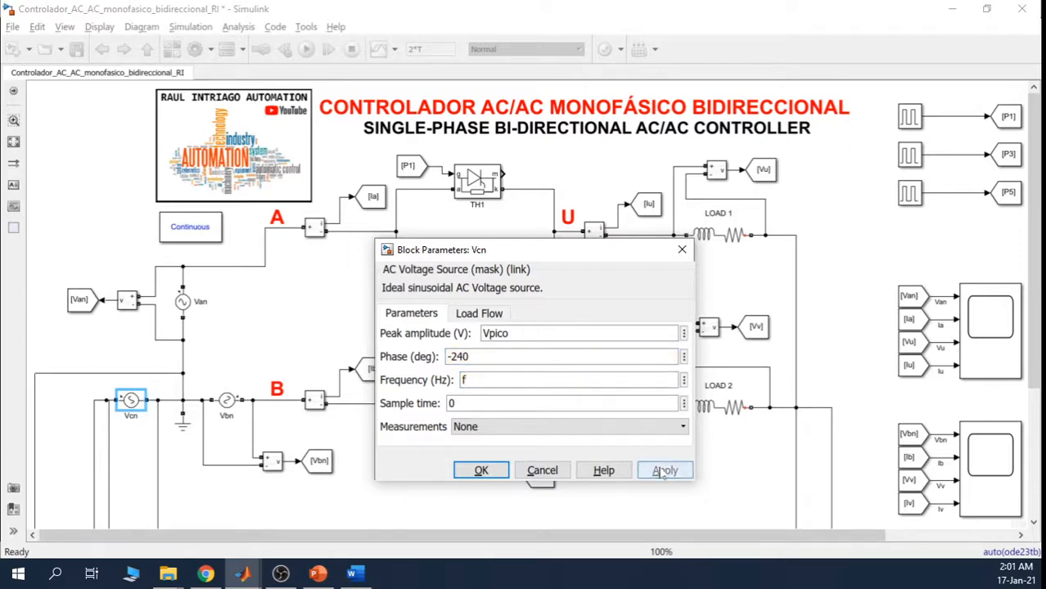
{"action": "left_click", "coordinate": [471, 469]}
{"action": "left_click", "coordinate": [279, 344]}
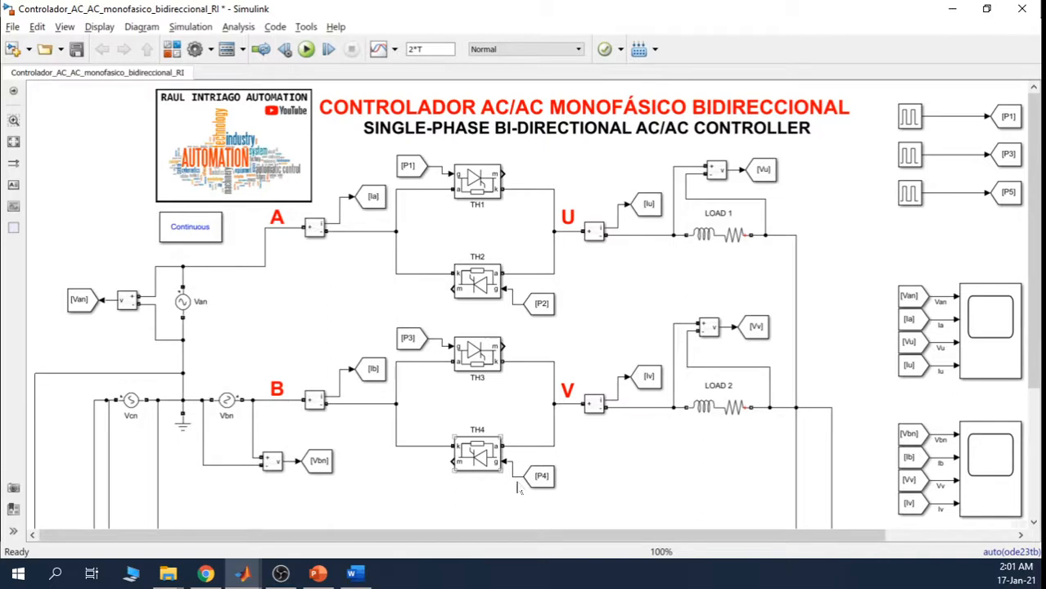
Step: Check the parameters of the pulse generator feeding P3
{"action": "left_click_drag", "start_coordinate": [512, 536], "coordinate": [681, 528]}
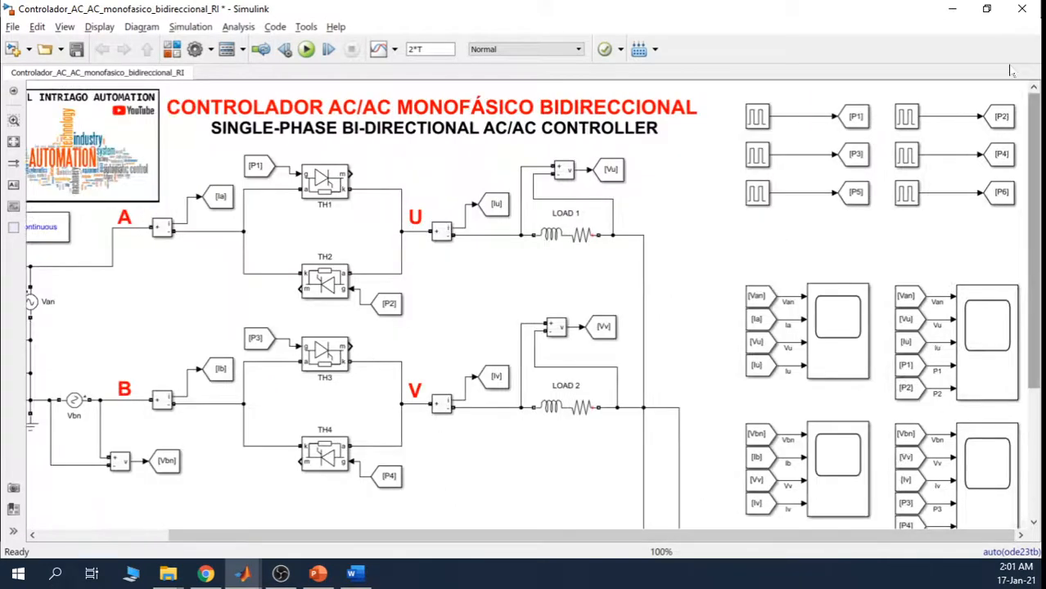
{"action": "left_click", "coordinate": [766, 166]}
{"action": "double_click", "coordinate": [763, 162]}
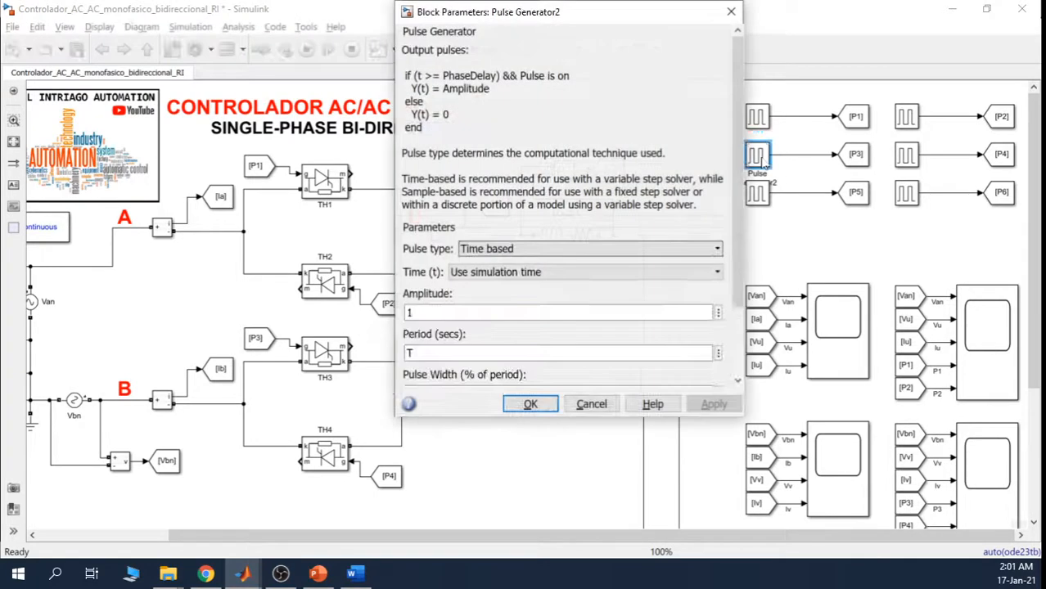
{"action": "left_click", "coordinate": [728, 15]}
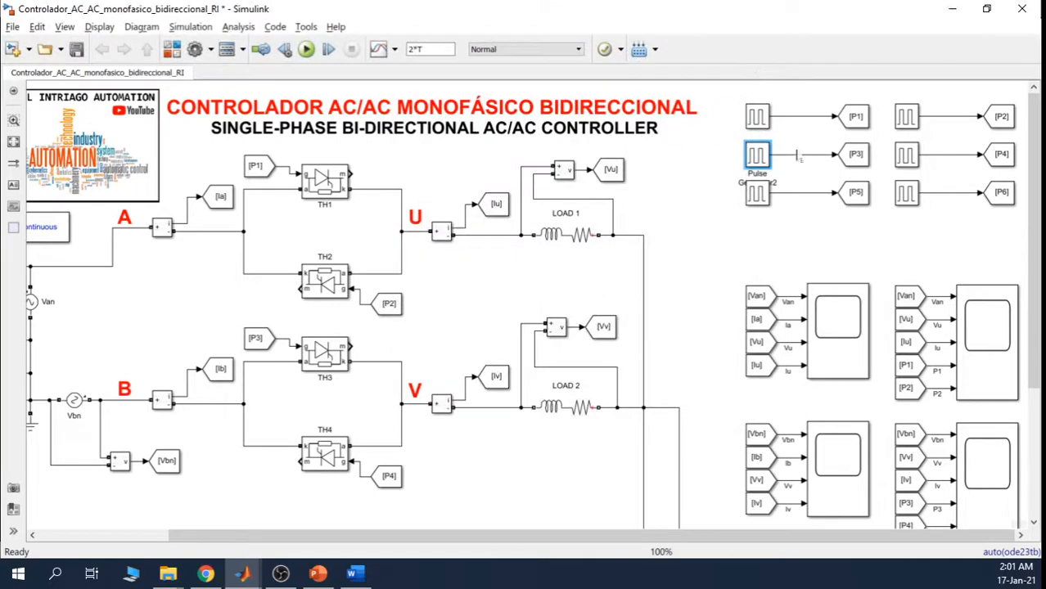
Step: Set the phase delay of the pulse generator feeding P3 to (1/3)*T+alpha
{"action": "double_click", "coordinate": [755, 165]}
{"action": "double_click", "coordinate": [410, 354]}
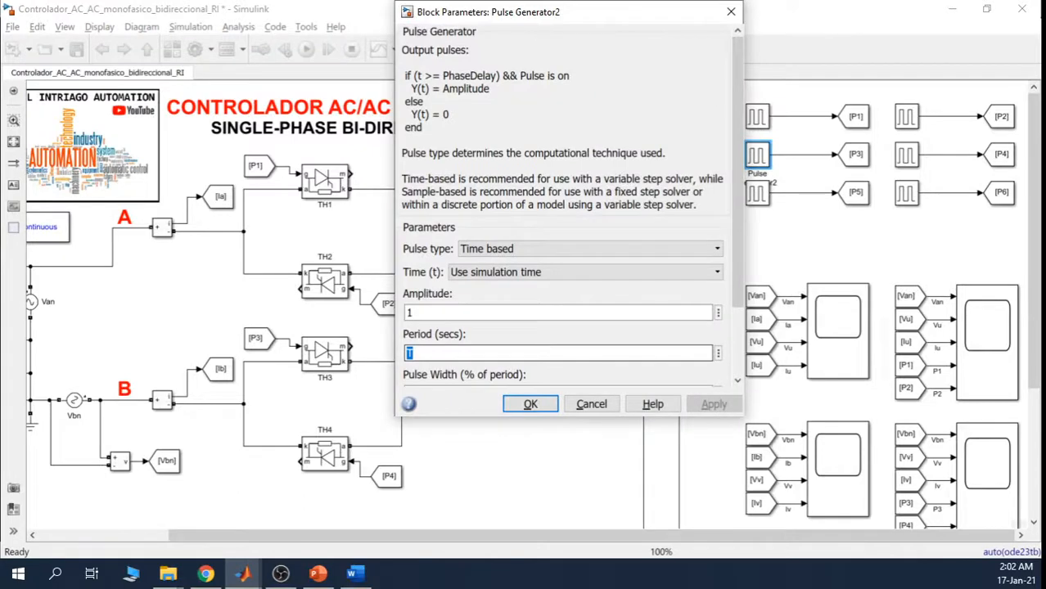
{"action": "left_click_drag", "start_coordinate": [741, 243], "coordinate": [741, 321]}
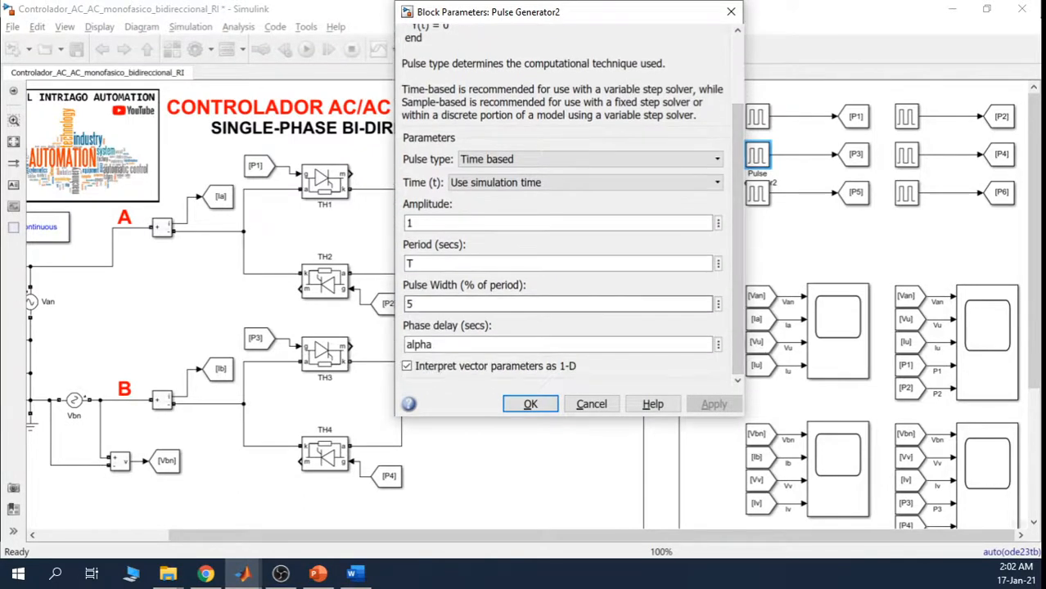
{"action": "double_click", "coordinate": [411, 304]}
{"action": "double_click", "coordinate": [418, 345]}
{"action": "key", "text": "Home"}
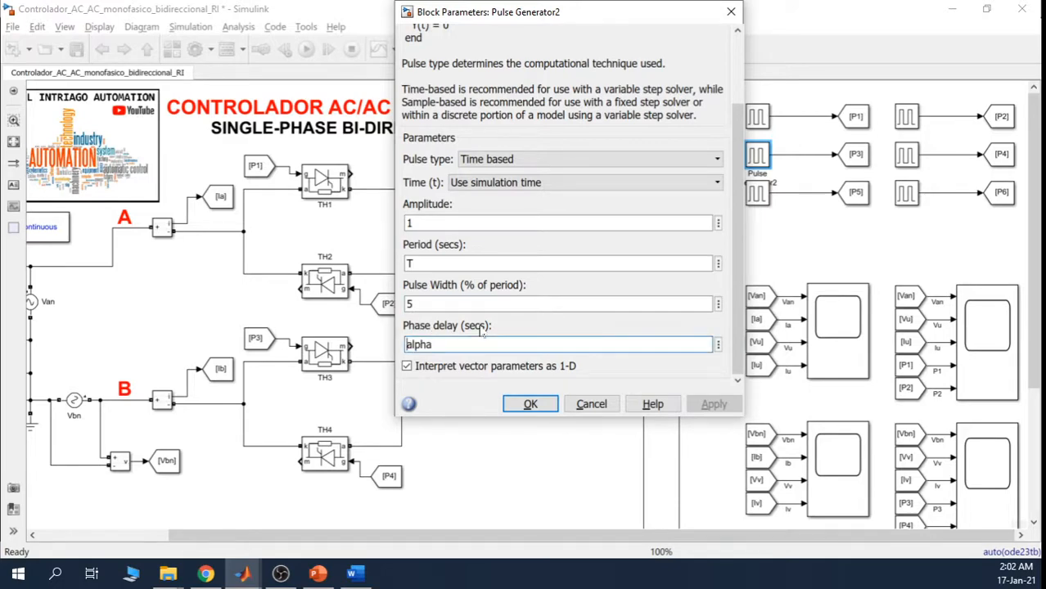
{"action": "type", "text": "T"}
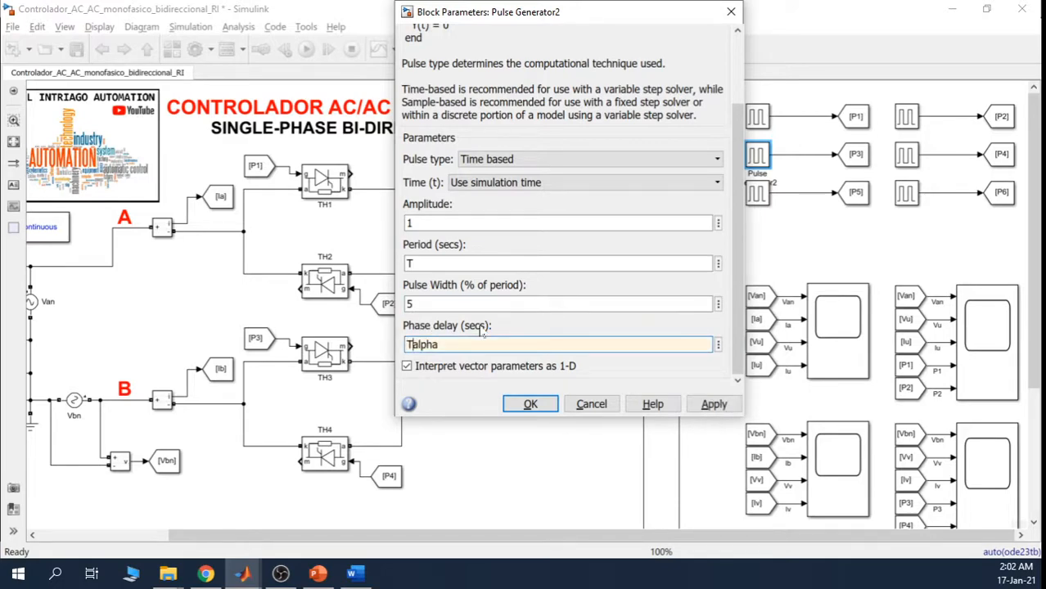
{"action": "key", "text": "BackSpace"}
{"action": "type", "text": "("}
{"action": "type", "text": ")"}
{"action": "type", "text": "1"}
{"action": "type", "text": "/3"}
{"action": "type", "text": "*T"}
{"action": "type", "text": "+"}
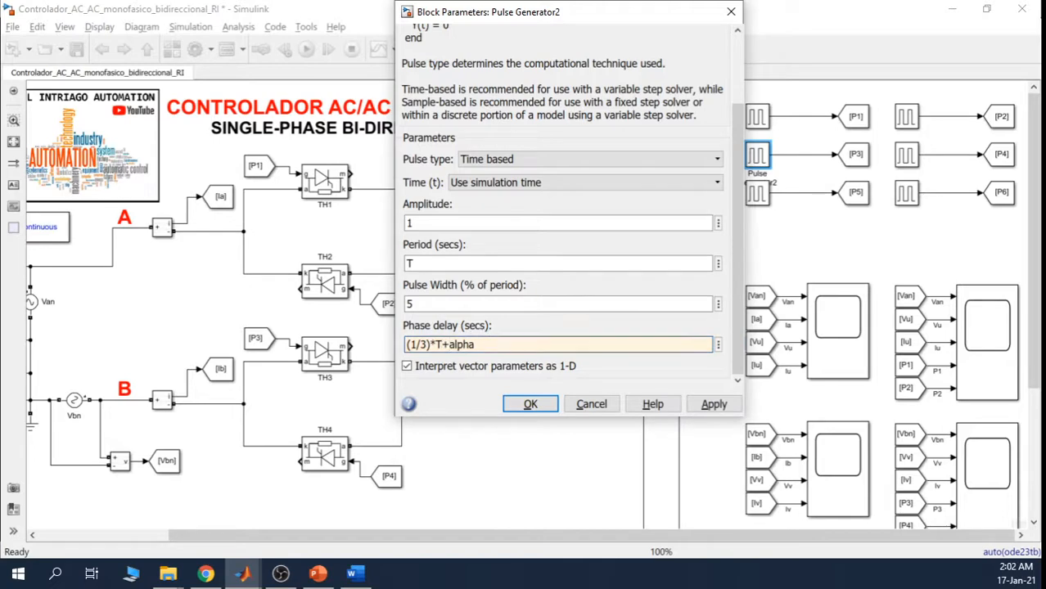
{"action": "left_click_drag", "start_coordinate": [476, 345], "coordinate": [406, 345]}
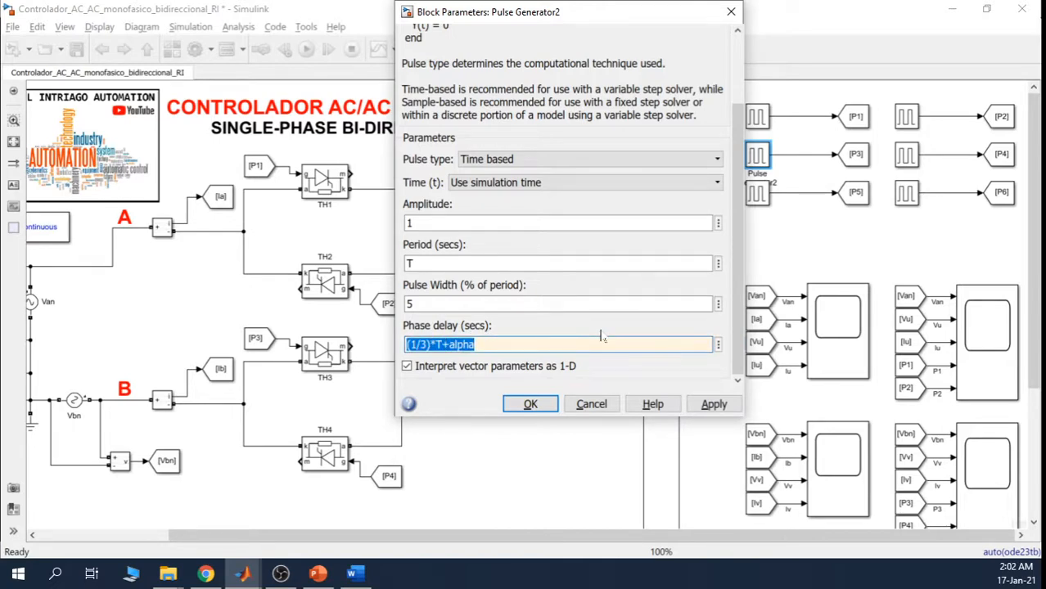
{"action": "left_click", "coordinate": [713, 404]}
{"action": "left_click", "coordinate": [531, 404]}
Step: Check the phase delay expression of the pulse generator feeding P4, leaving its parameters as they are
{"action": "left_click", "coordinate": [903, 222]}
{"action": "left_click", "coordinate": [330, 453]}
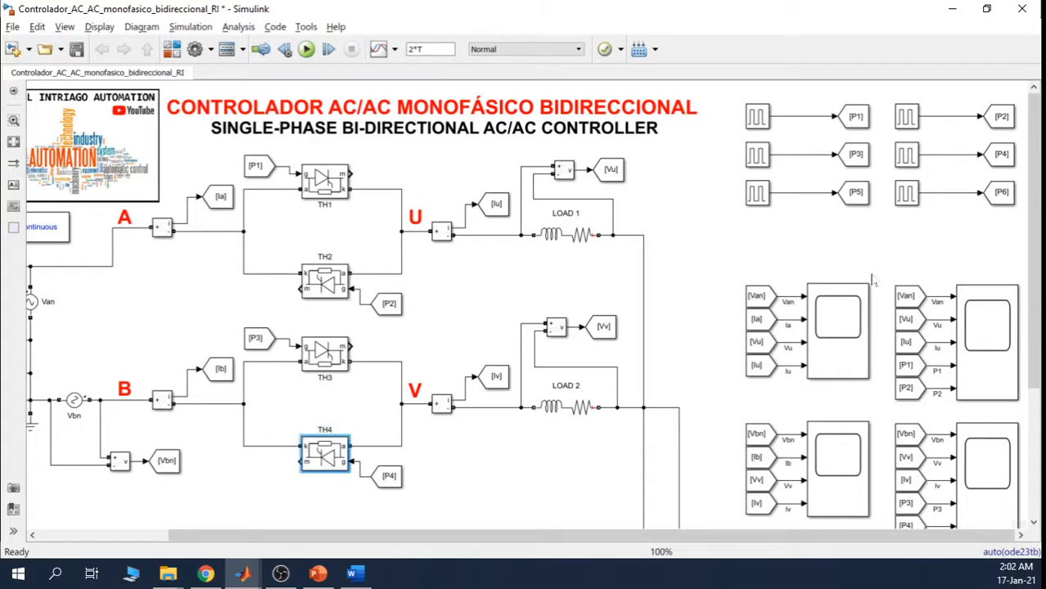
{"action": "double_click", "coordinate": [908, 157]}
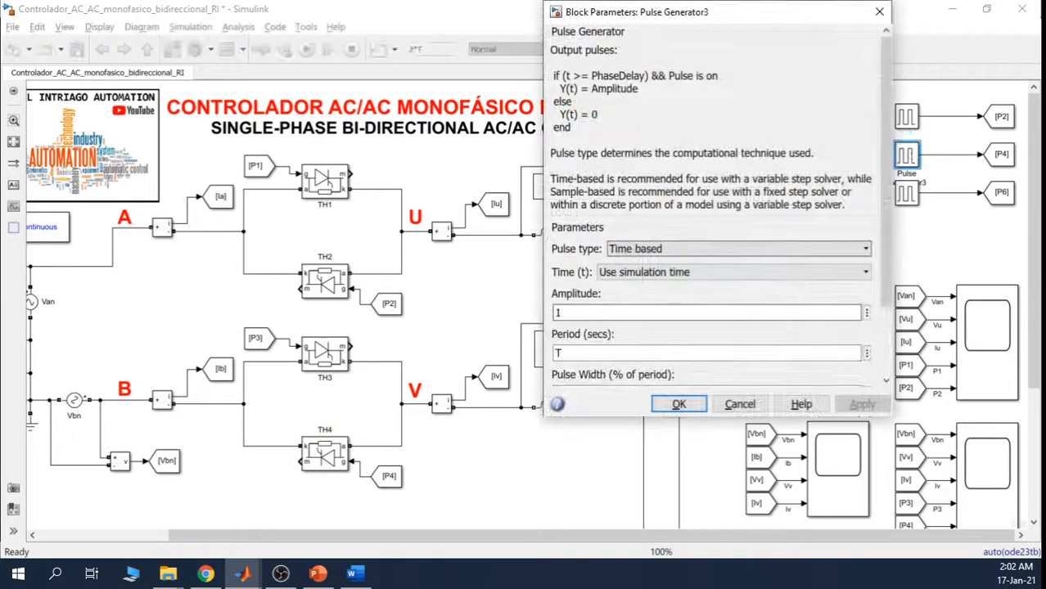
{"action": "left_click_drag", "start_coordinate": [891, 272], "coordinate": [891, 342]}
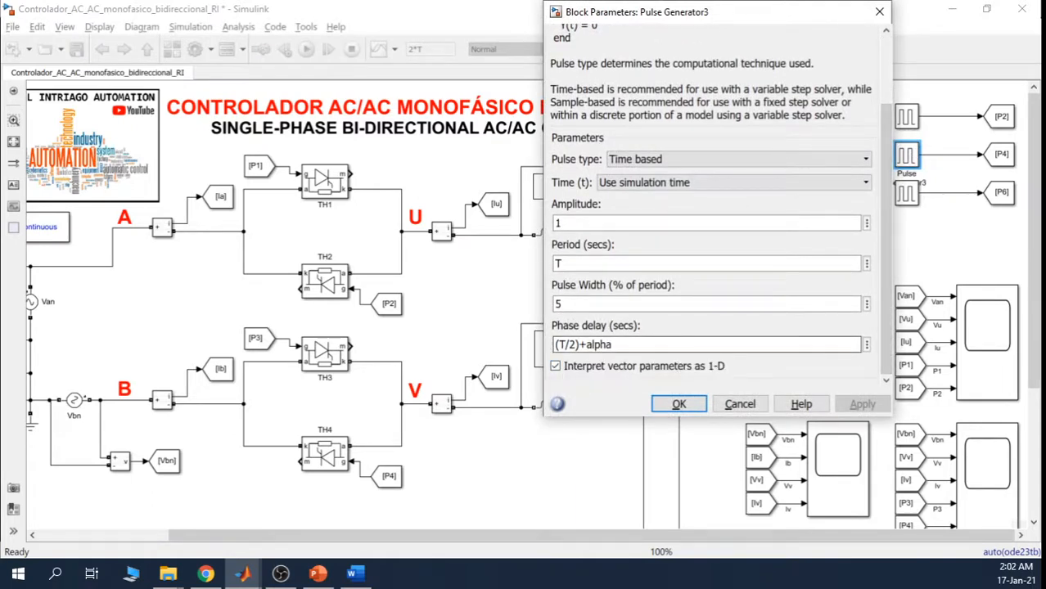
{"action": "left_click_drag", "start_coordinate": [614, 344], "coordinate": [554, 344]}
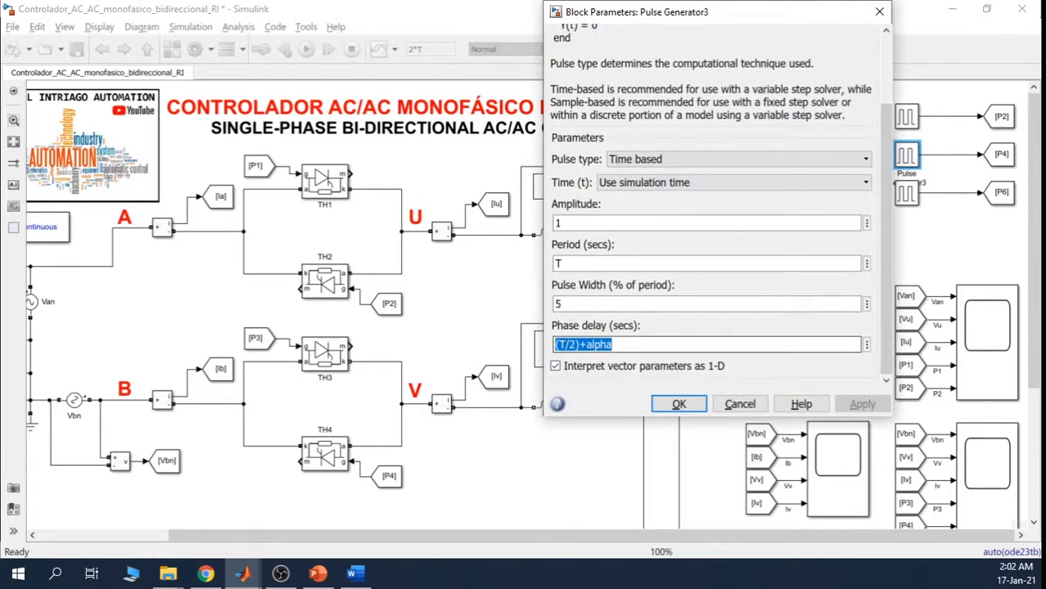
{"action": "left_click", "coordinate": [616, 345]}
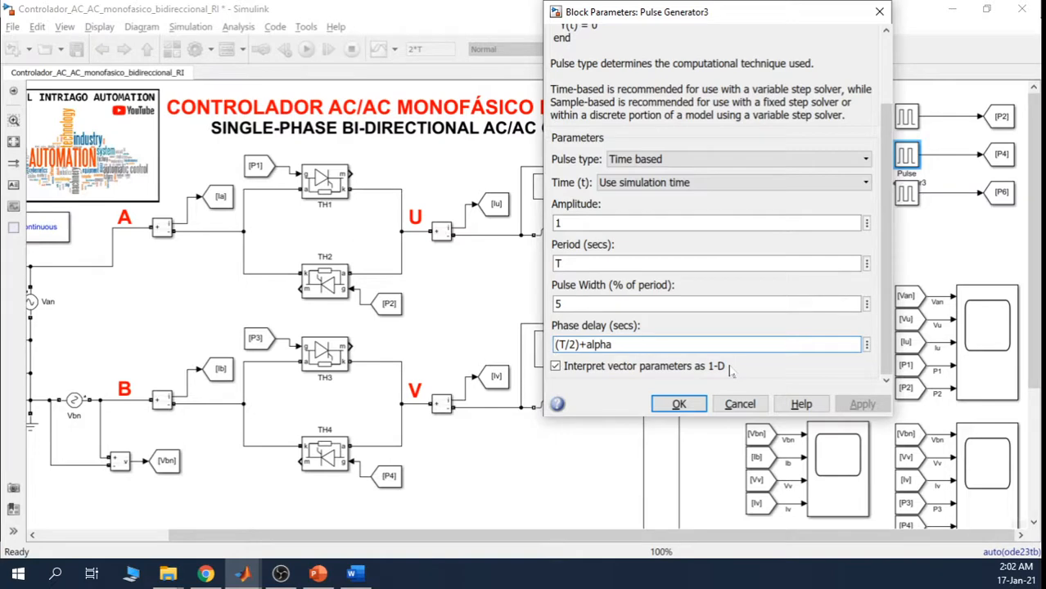
{"action": "left_click", "coordinate": [761, 405]}
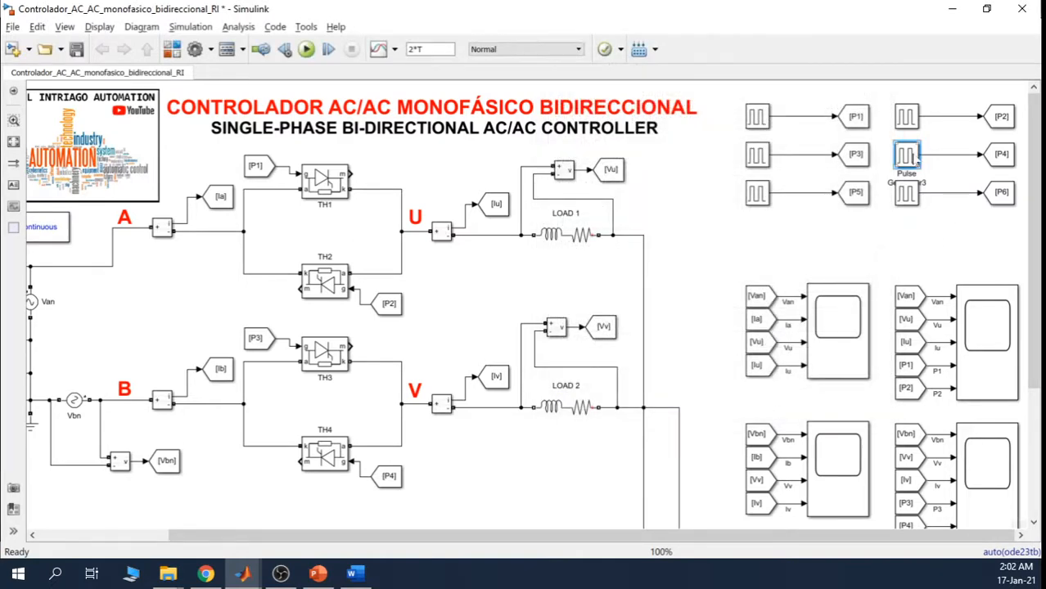
Step: Delete the pulse generators feeding P4, P6 and P5
{"action": "key", "text": "Delete"}
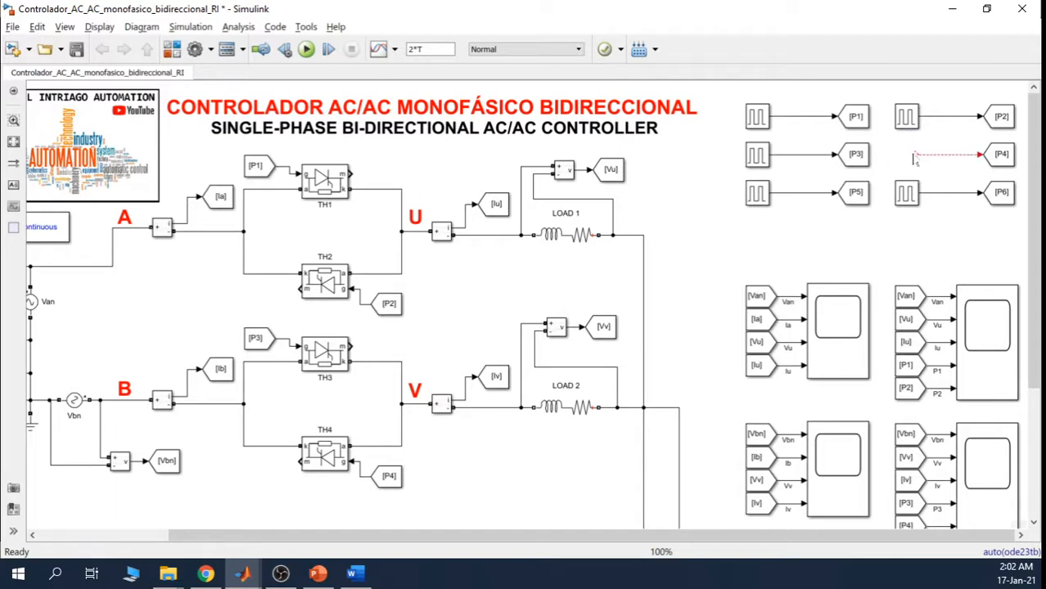
{"action": "left_click", "coordinate": [907, 203]}
{"action": "key", "text": "Delete"}
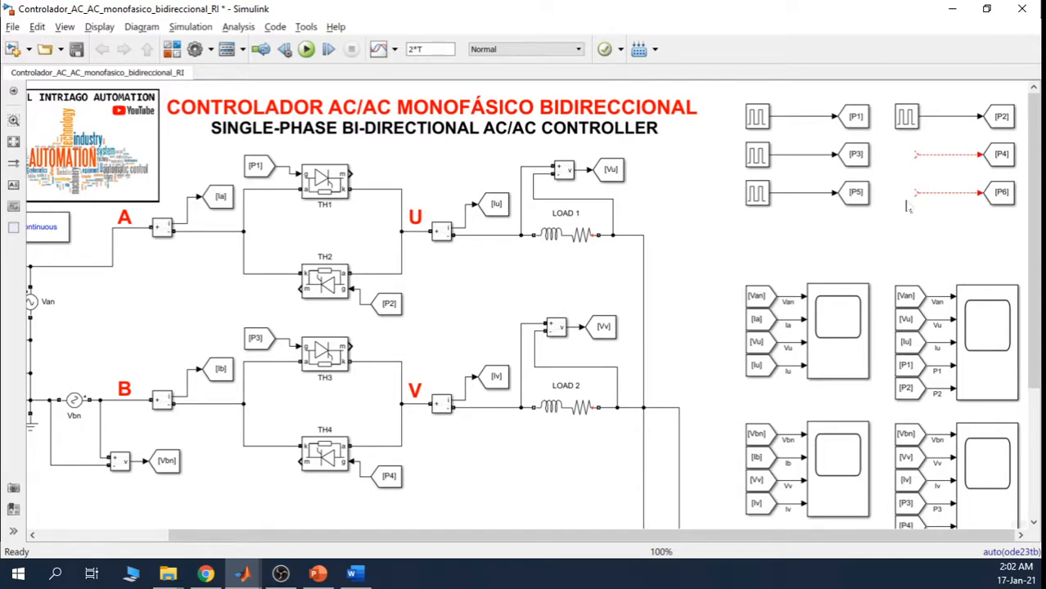
{"action": "left_click", "coordinate": [758, 160]}
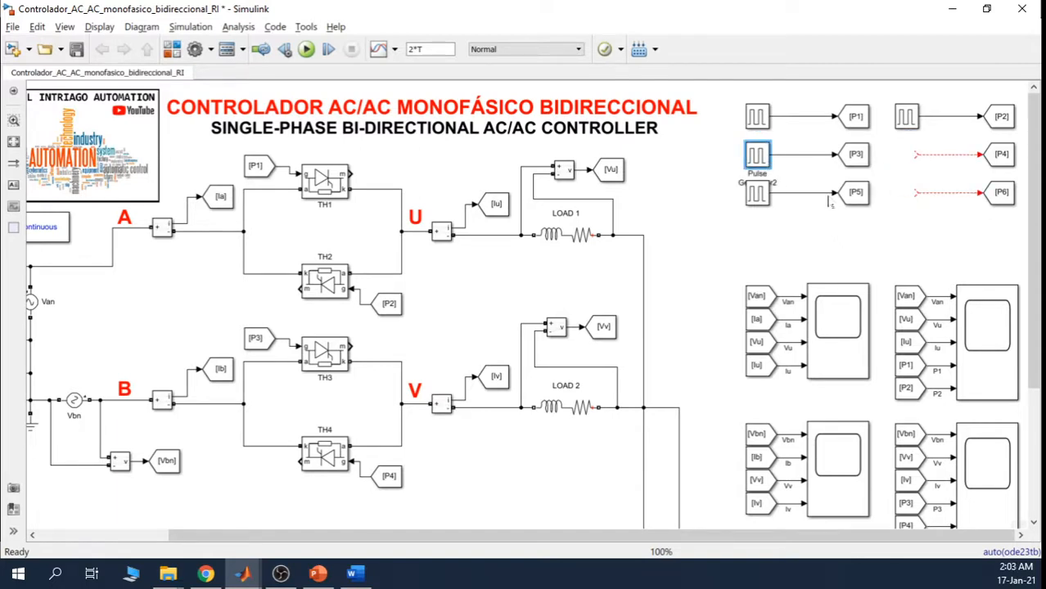
{"action": "left_click", "coordinate": [764, 198]}
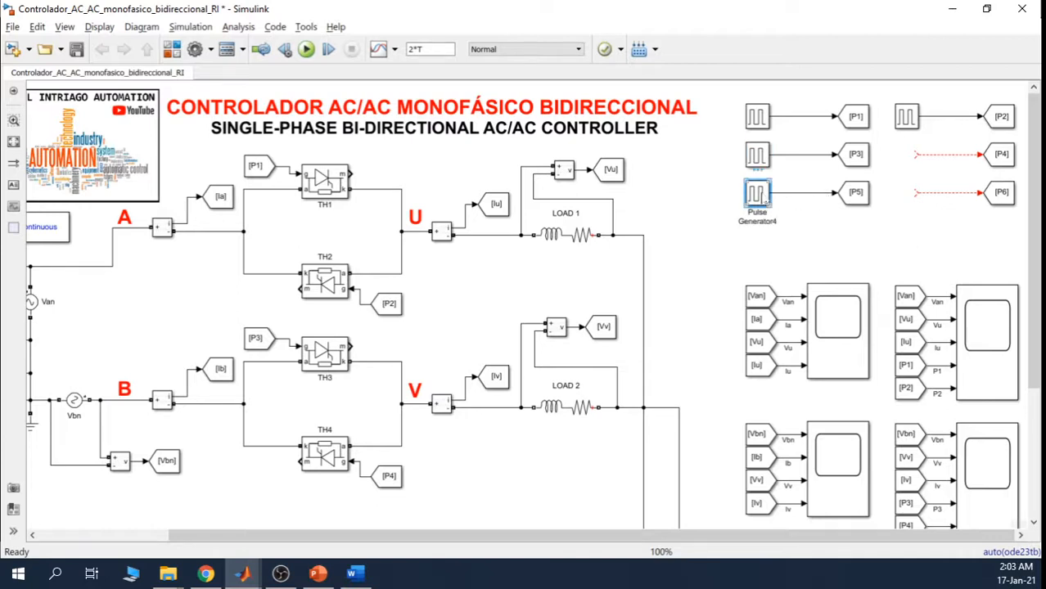
{"action": "key", "text": "Delete"}
Step: Duplicate the pulse generator feeding P3 and connect the copy to the P4 signal line
{"action": "left_click", "coordinate": [757, 162]}
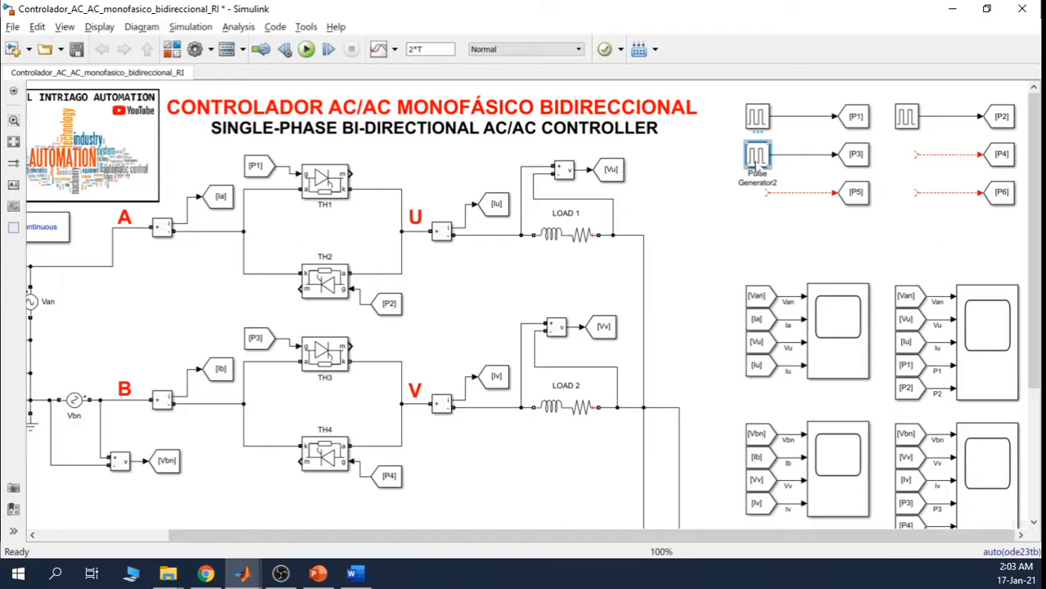
{"action": "left_click", "coordinate": [898, 165]}
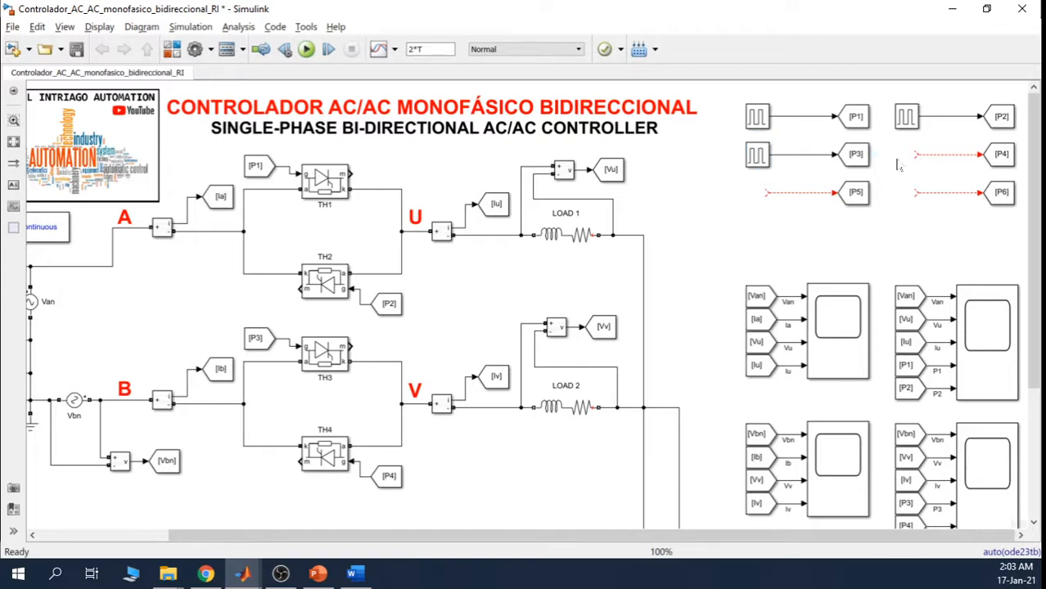
{"action": "key", "text": "ctrl+v"}
{"action": "left_click_drag", "start_coordinate": [906, 168], "coordinate": [902, 152]}
{"action": "left_click", "coordinate": [950, 178]}
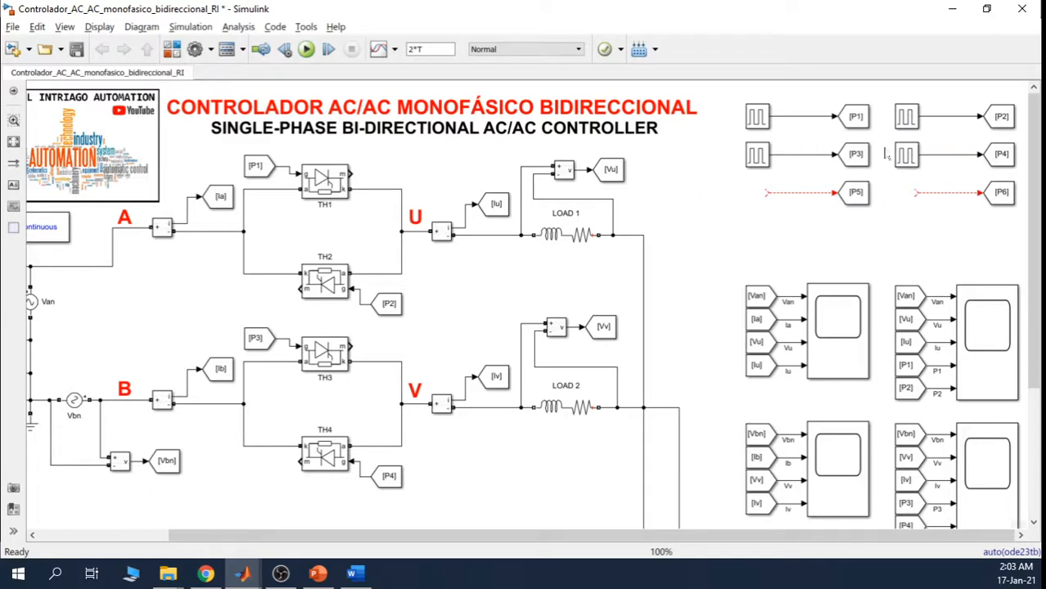
{"action": "double_click", "coordinate": [906, 162]}
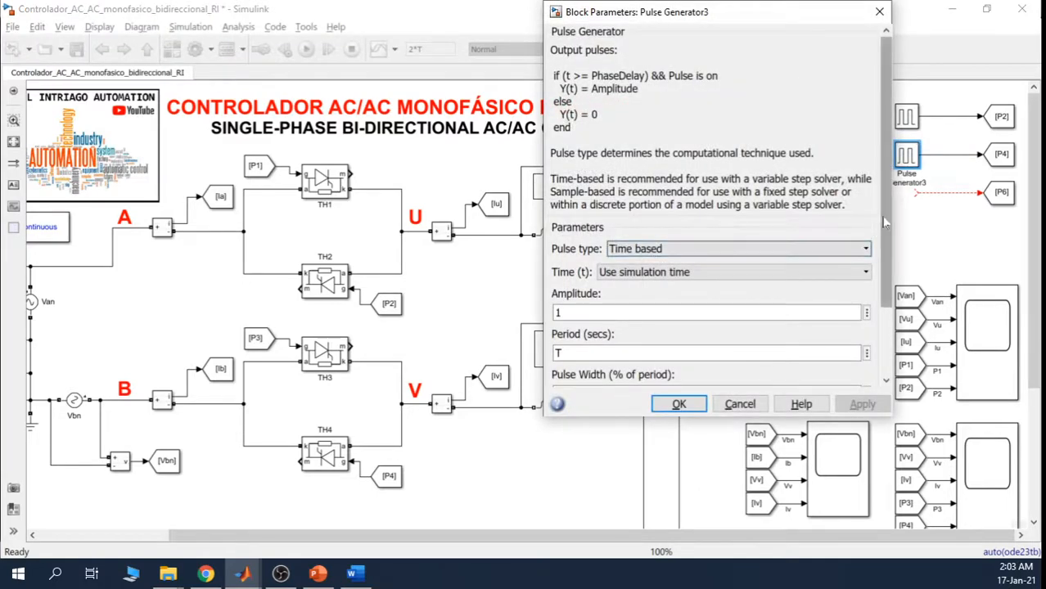
{"action": "scroll", "coordinate": [883, 378], "scroll_direction": "down", "scroll_amount": 3}
{"action": "left_click", "coordinate": [624, 344]}
{"action": "left_click", "coordinate": [624, 344]}
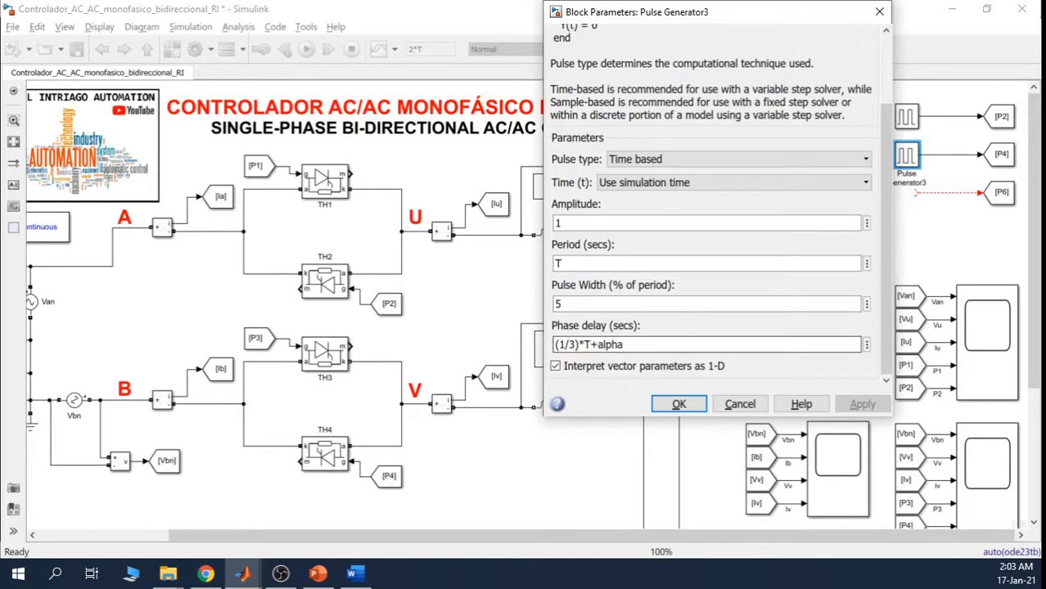
{"action": "left_click", "coordinate": [556, 345]}
{"action": "type", "text": "T"}
{"action": "key", "text": "BackSpace"}
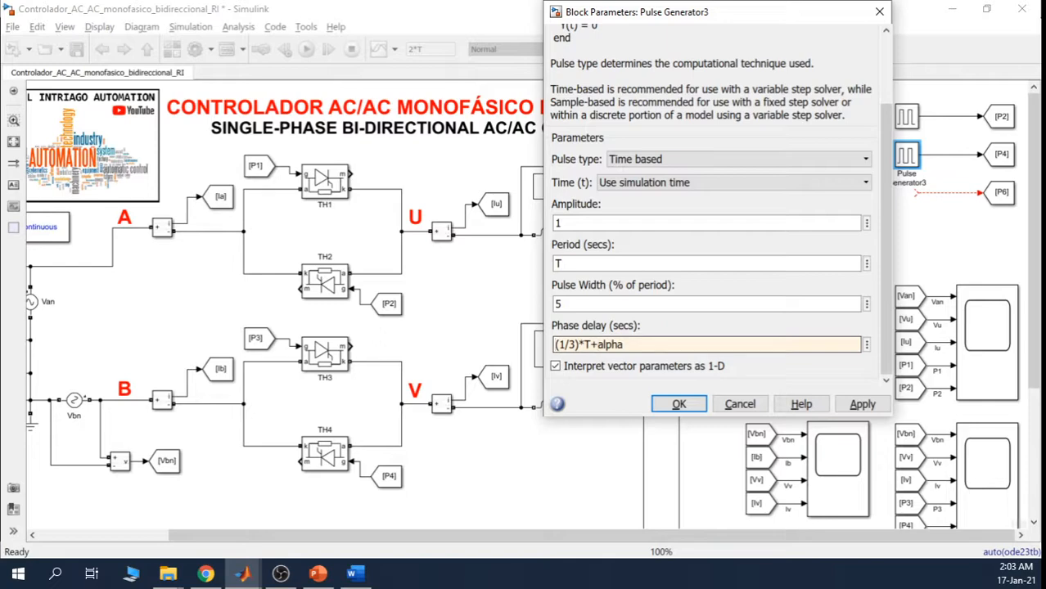
{"action": "left_click", "coordinate": [738, 406]}
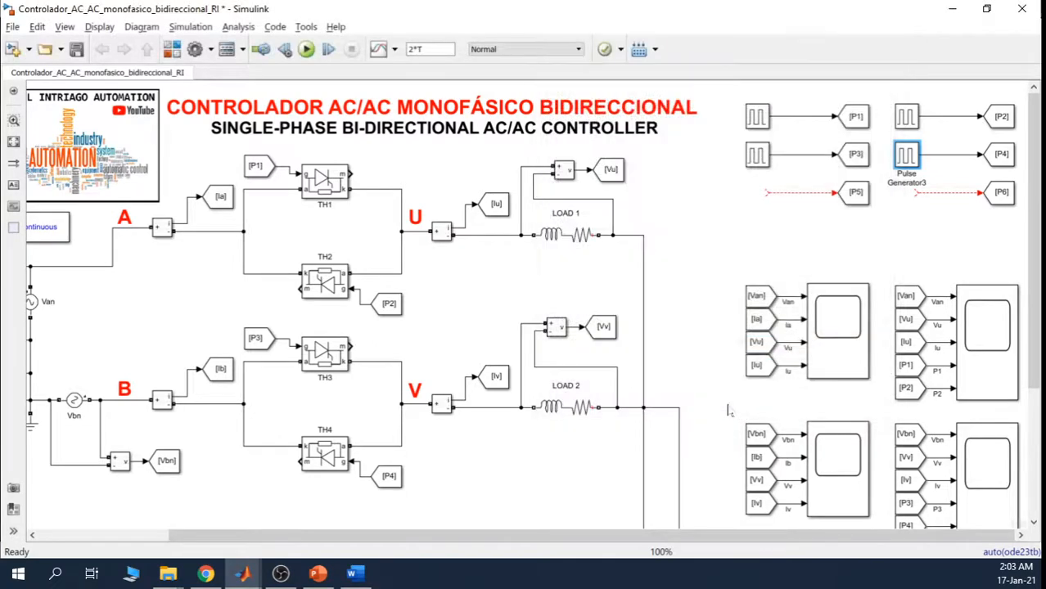
{"action": "left_click", "coordinate": [897, 232]}
{"action": "left_click", "coordinate": [908, 160]}
{"action": "key", "text": "Delete"}
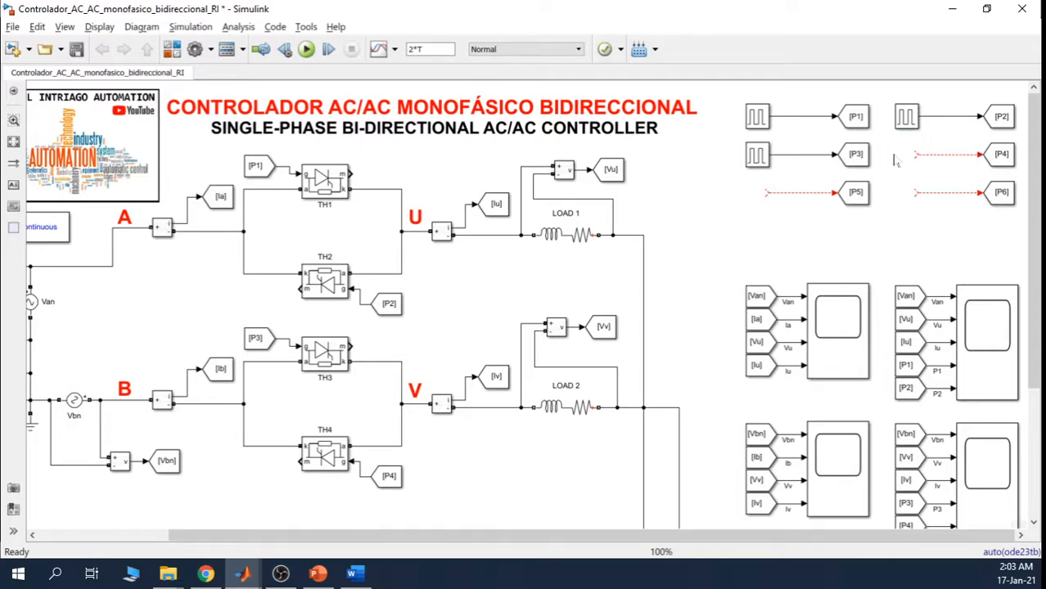
{"action": "key", "text": "ctrl+z"}
Step: Insert the half-period term (T/2) before alpha in the phase delay of the pulse generator feeding P4
{"action": "double_click", "coordinate": [906, 157]}
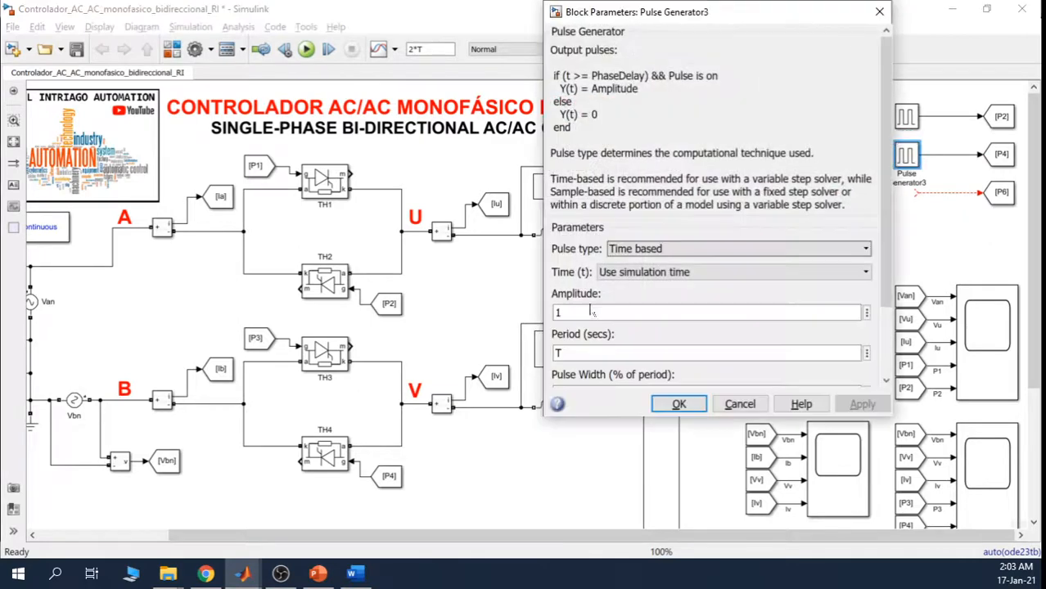
{"action": "scroll", "coordinate": [782, 377], "scroll_direction": "down", "scroll_amount": 3}
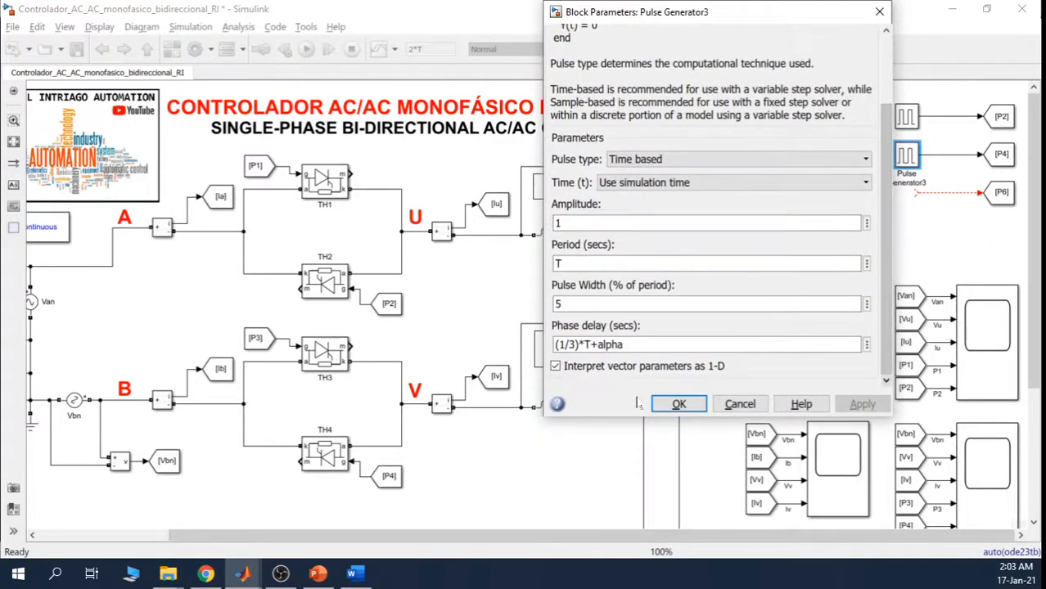
{"action": "triple_click", "coordinate": [633, 344]}
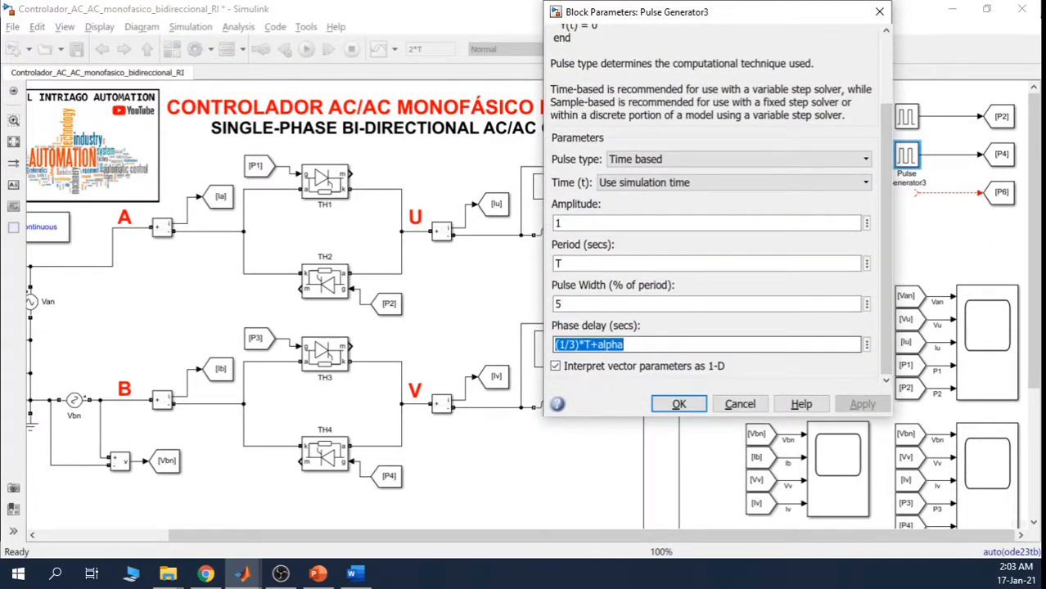
{"action": "key", "text": "Left"}
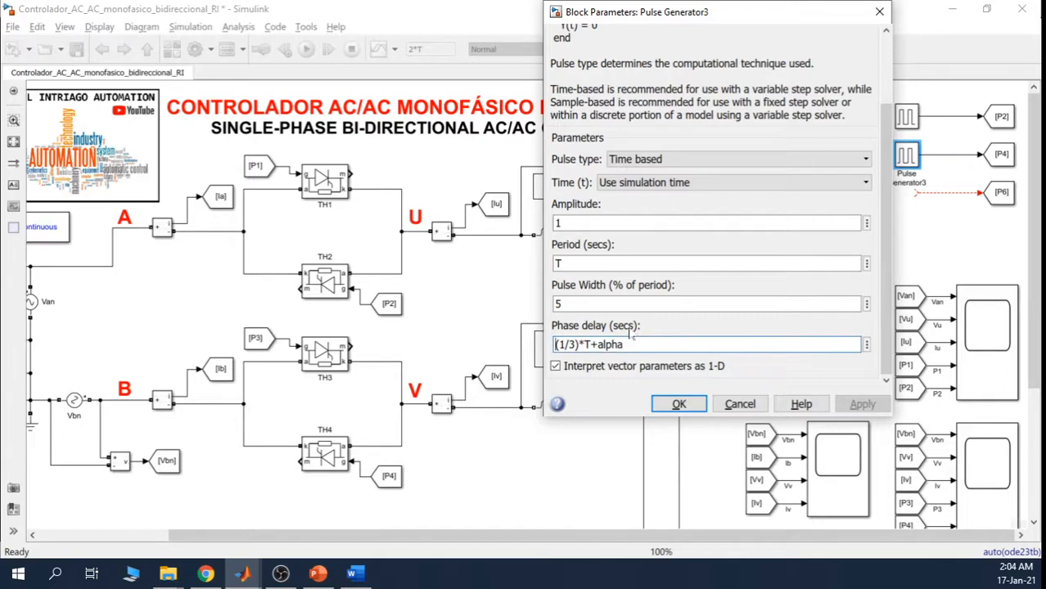
{"action": "key", "text": "Right"}
{"action": "key", "text": "Right"}
{"action": "key", "text": "Right"}
{"action": "key", "text": "Right"}
{"action": "key", "text": "Right"}
{"action": "key", "text": "Right"}
{"action": "key", "text": "Right"}
{"action": "key", "text": "Right"}
{"action": "key", "text": "BackSpace"}
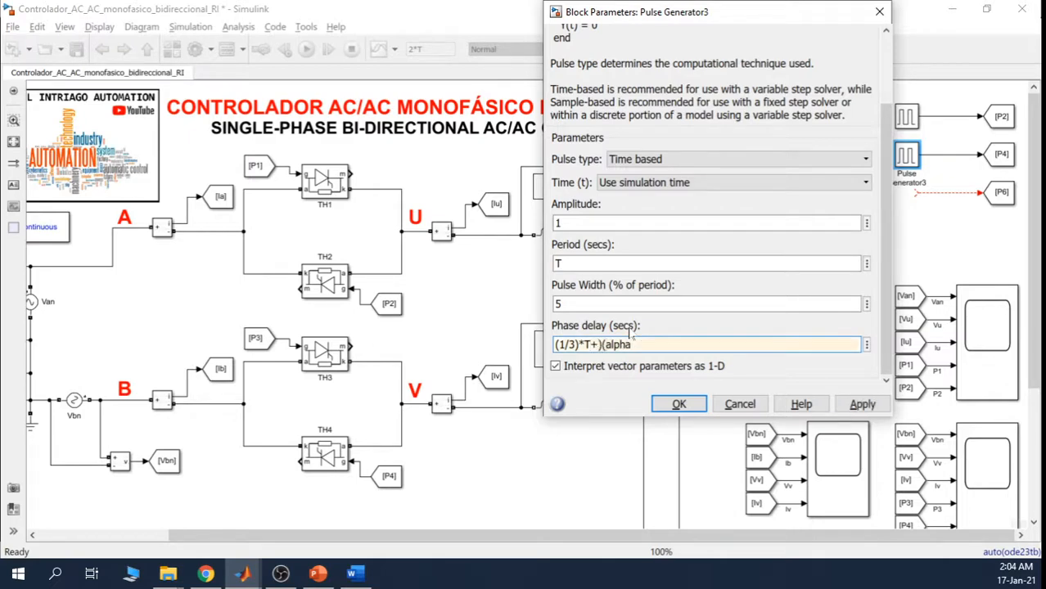
{"action": "type", "text": "("}
{"action": "key", "text": "Left"}
{"action": "type", "text": "+(T/2)+"}
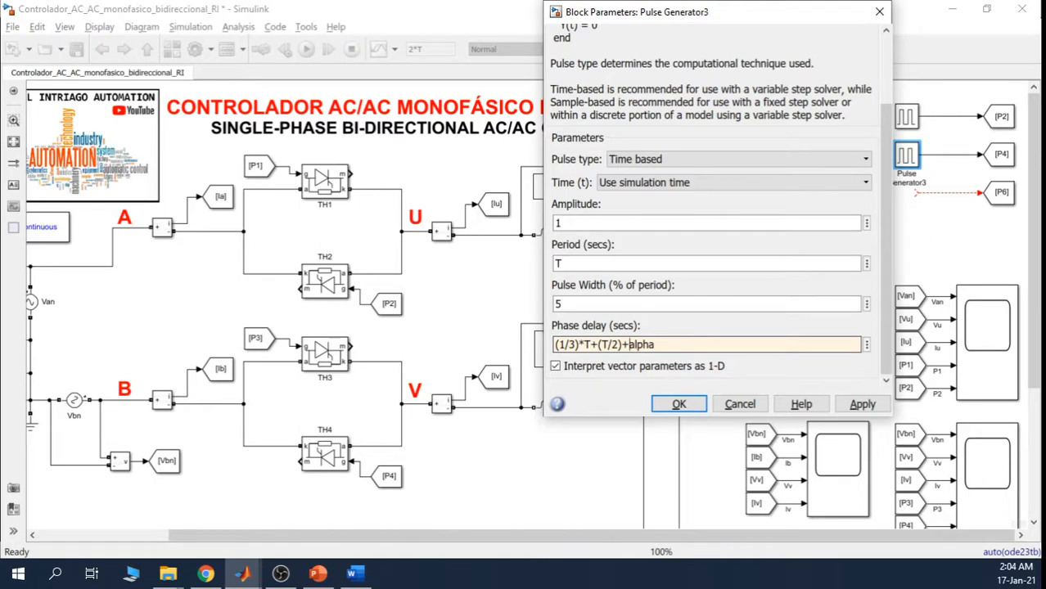
Step: Rewrite the P4 generator's half-period term so its phase delay reads (1/3)*T+(1/2)*T+alpha, and apply it
{"action": "left_click", "coordinate": [608, 344]}
{"action": "key", "text": "BackSpace"}
{"action": "type", "text": "1"}
{"action": "key", "text": "Right"}
{"action": "key", "text": "Right"}
{"action": "key", "text": "Right"}
{"action": "key", "text": "Right"}
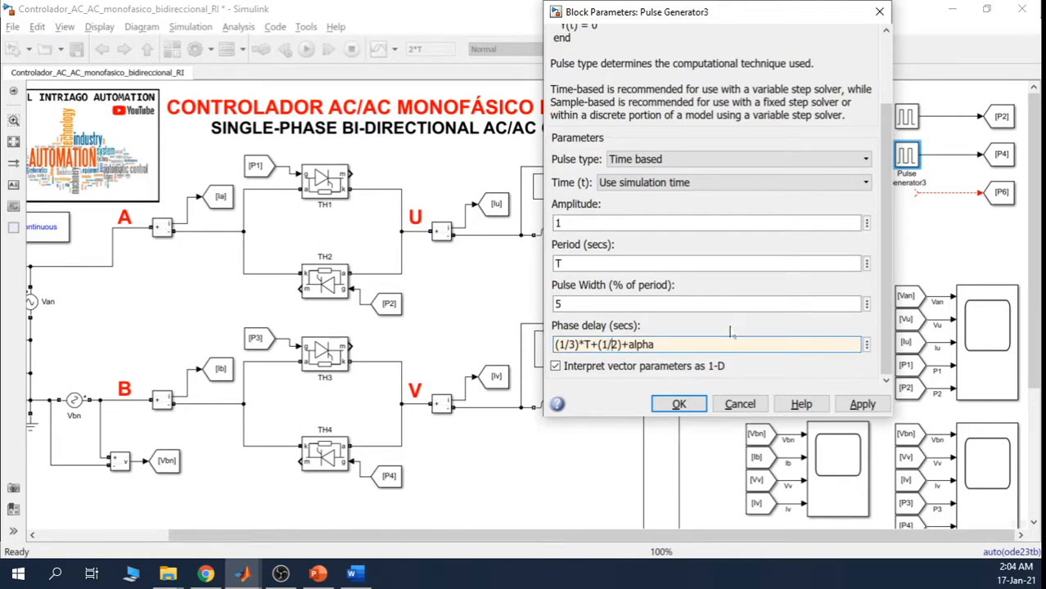
{"action": "key", "text": "Left"}
{"action": "type", "text": "*T"}
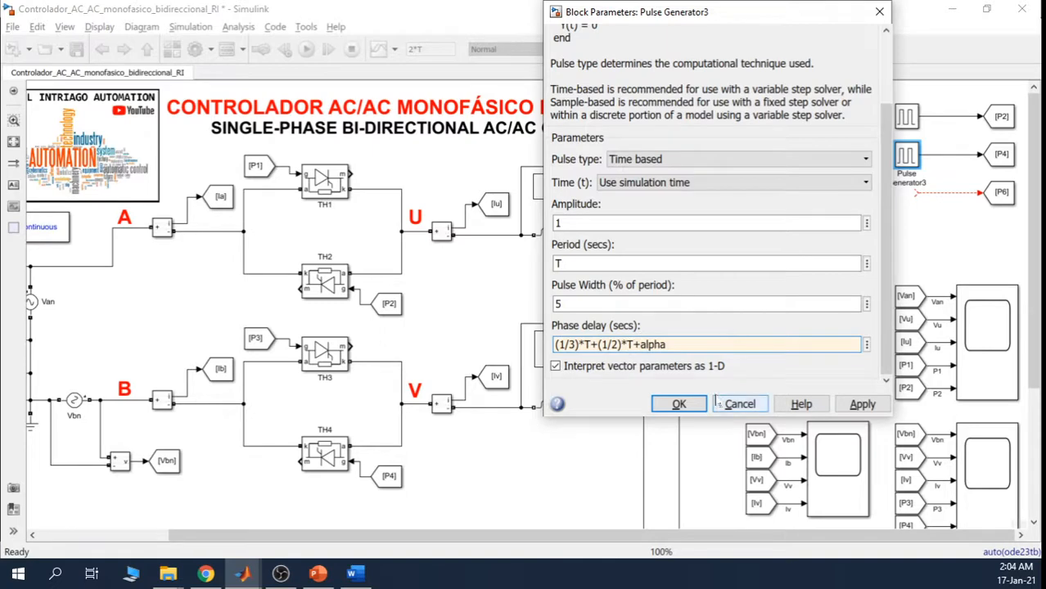
{"action": "left_click", "coordinate": [861, 404]}
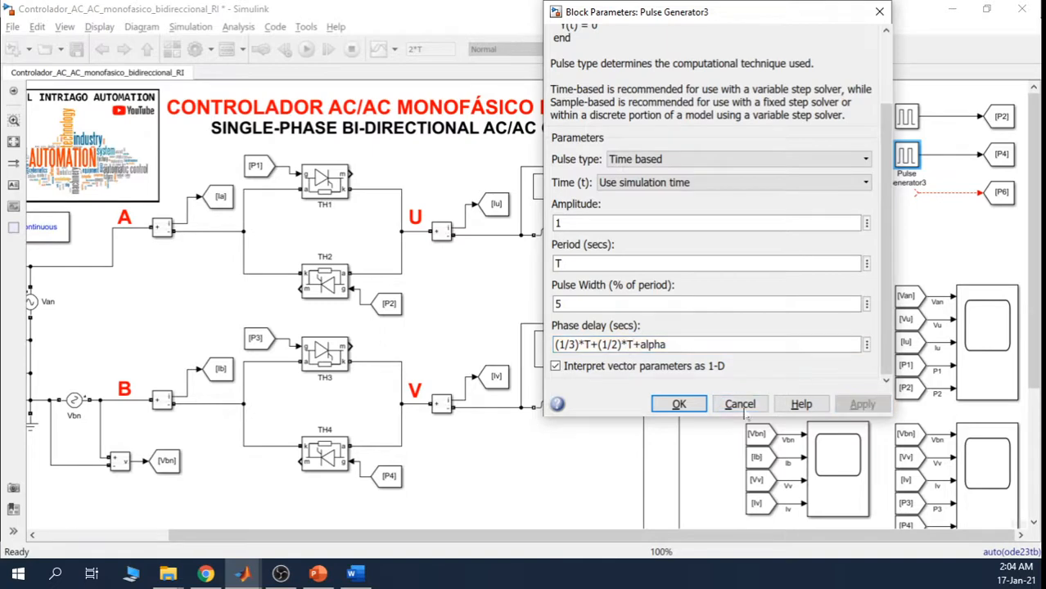
{"action": "left_click", "coordinate": [681, 406]}
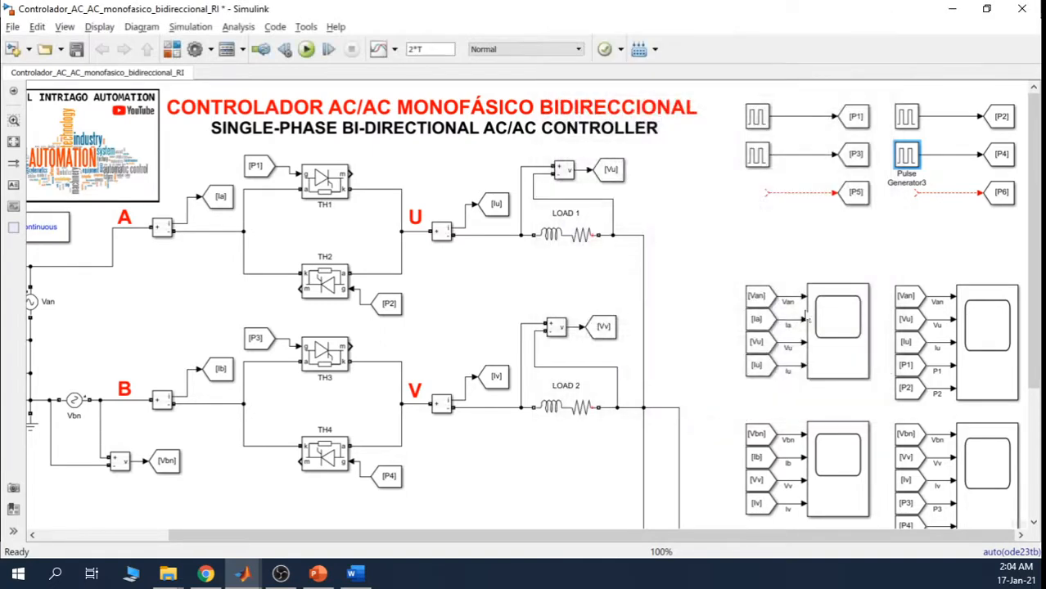
Step: Duplicate the pulse generator feeding P1 and connect the copy to the P5 signal line
{"action": "left_click", "coordinate": [756, 162]}
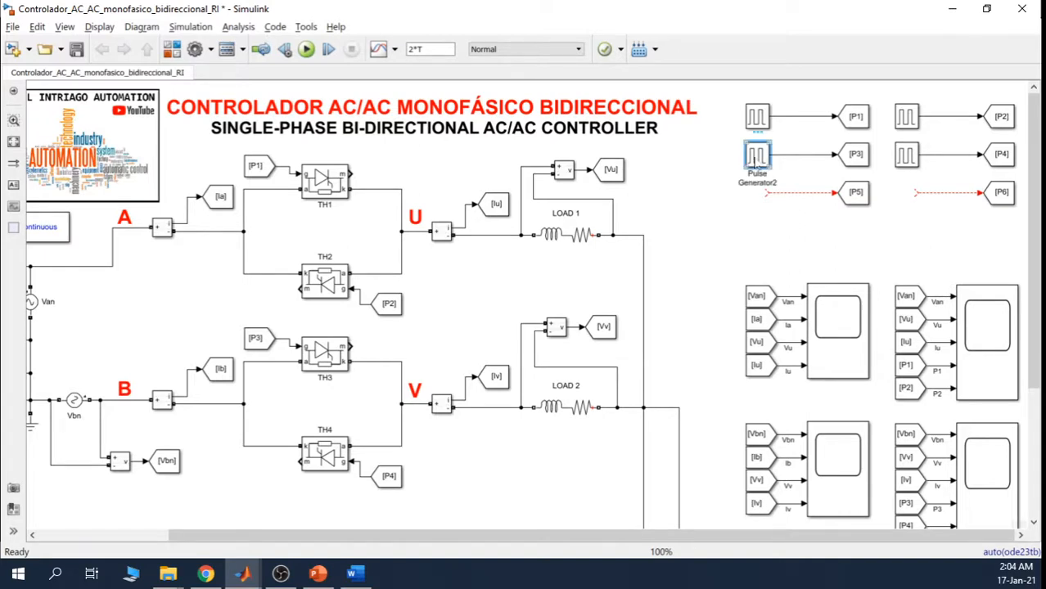
{"action": "left_click", "coordinate": [746, 223]}
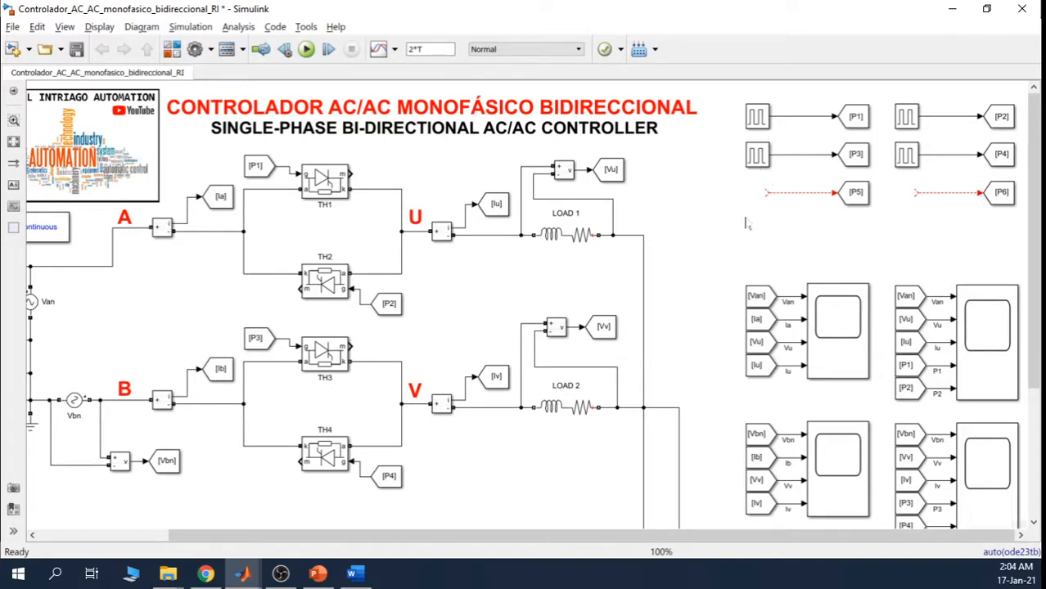
{"action": "left_click", "coordinate": [759, 128]}
{"action": "left_click", "coordinate": [744, 211]}
{"action": "key", "text": "ctrl+v"}
{"action": "left_click_drag", "start_coordinate": [758, 220], "coordinate": [759, 197]}
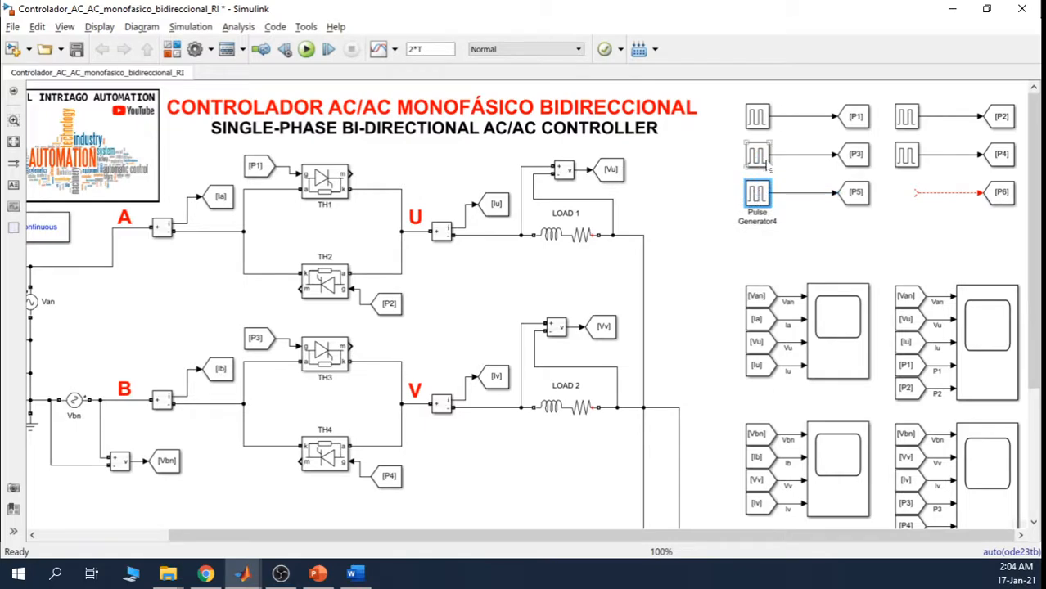
Step: Set the phase delay of the pulse generator feeding P5 to (2/3)*T+alpha
{"action": "double_click", "coordinate": [760, 196]}
{"action": "scroll", "coordinate": [735, 246], "scroll_direction": "down", "scroll_amount": 2}
{"action": "double_click", "coordinate": [419, 379]}
{"action": "key", "text": "Left"}
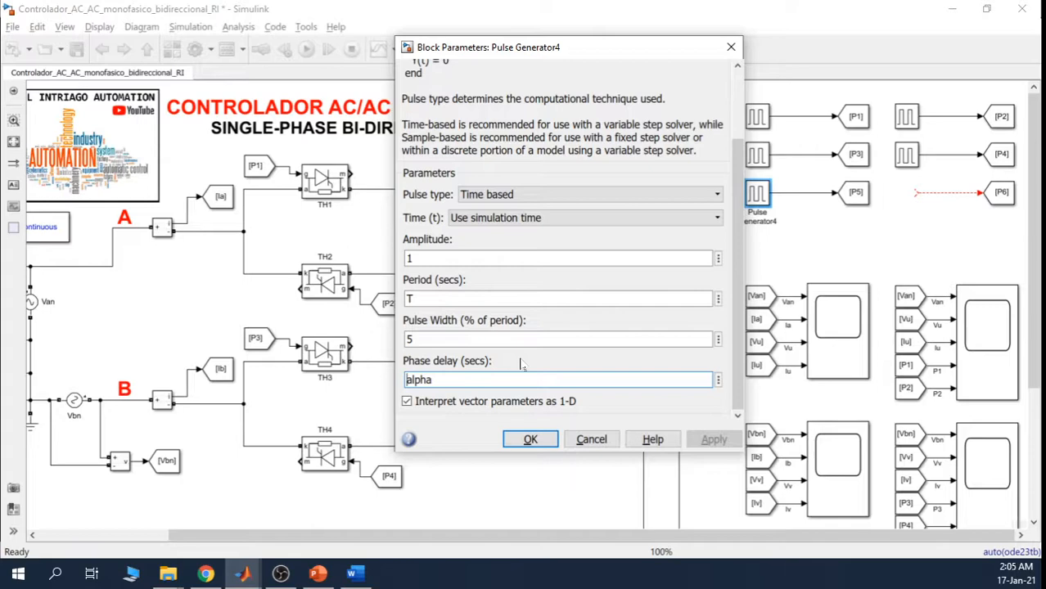
{"action": "type", "text": "T"}
{"action": "type", "text": "/"}
{"action": "type", "text": "3"}
{"action": "key", "text": "BackSpace"}
{"action": "key", "text": "BackSpace"}
{"action": "key", "text": "Left"}
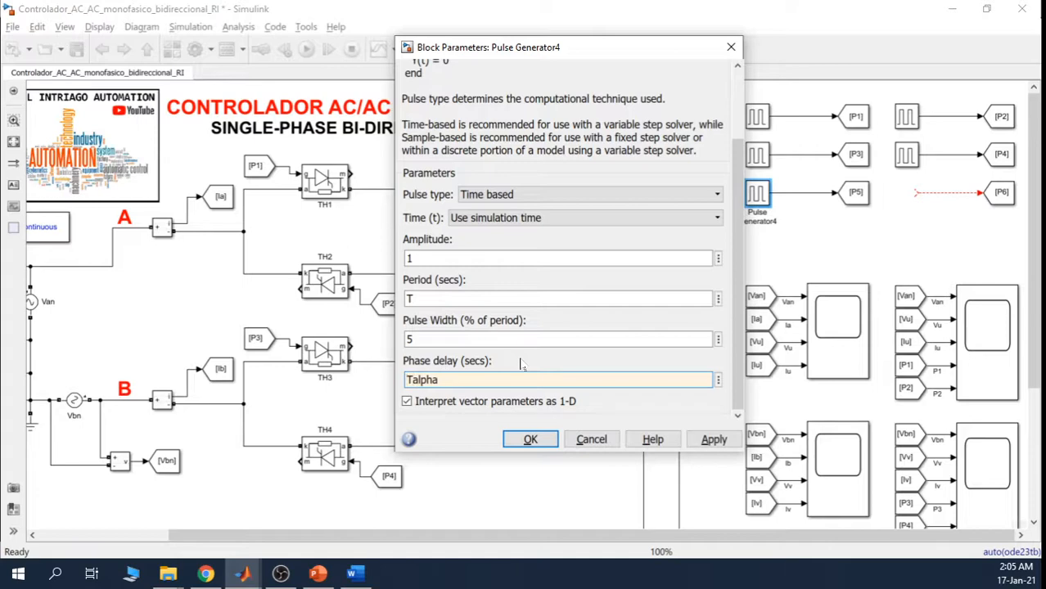
{"action": "type", "text": "(2/3)*T+"}
{"action": "left_click", "coordinate": [528, 380]}
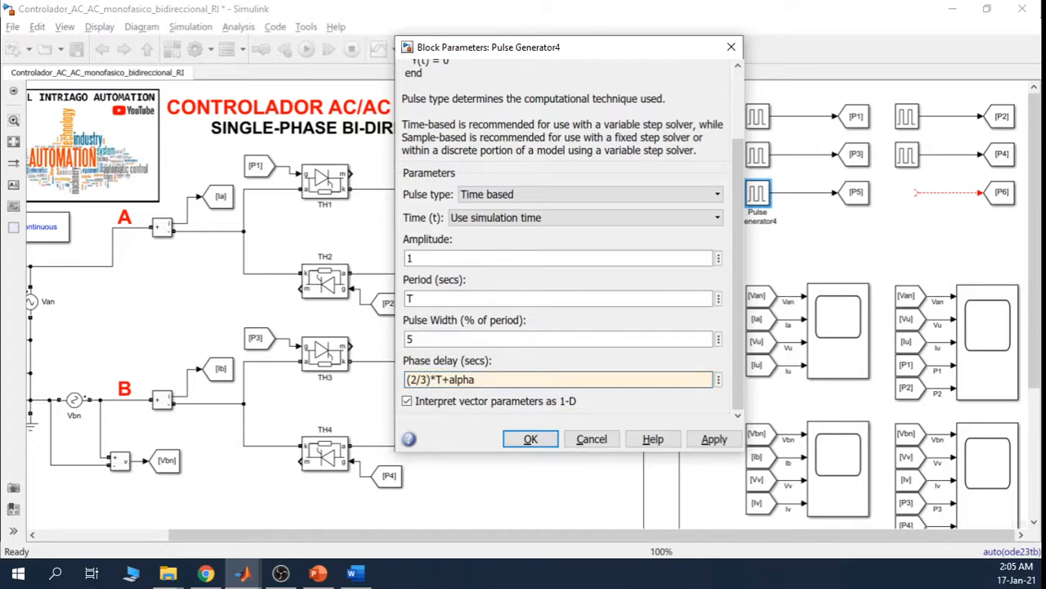
Step: Apply the phase delay of the pulse generator feeding P5 and close its block parameters
{"action": "left_click_drag", "start_coordinate": [443, 380], "coordinate": [386, 387]}
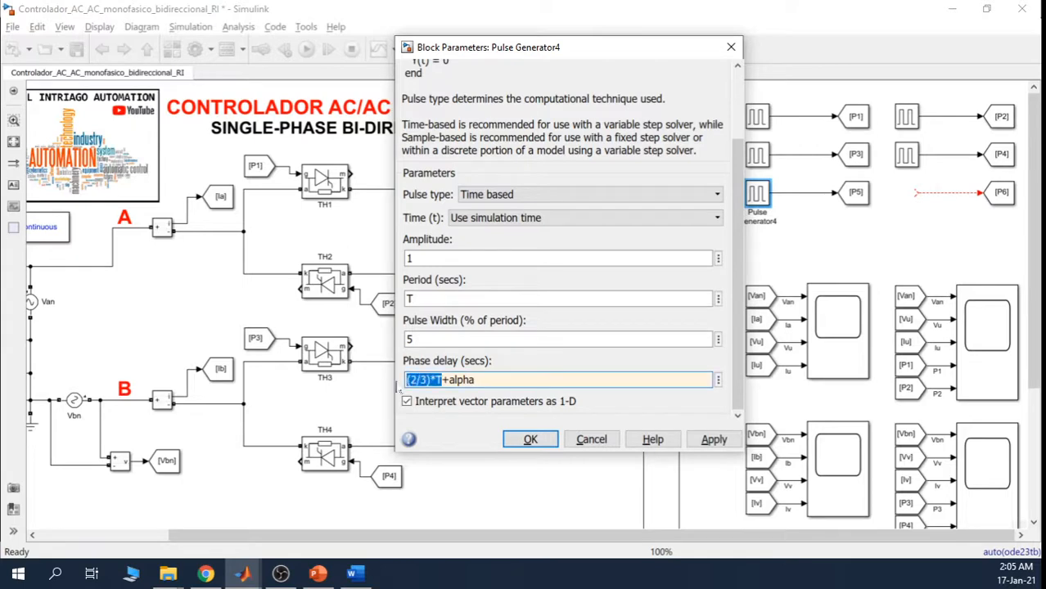
{"action": "left_click", "coordinate": [528, 379]}
{"action": "left_click_drag", "start_coordinate": [634, 47], "coordinate": [702, 72]}
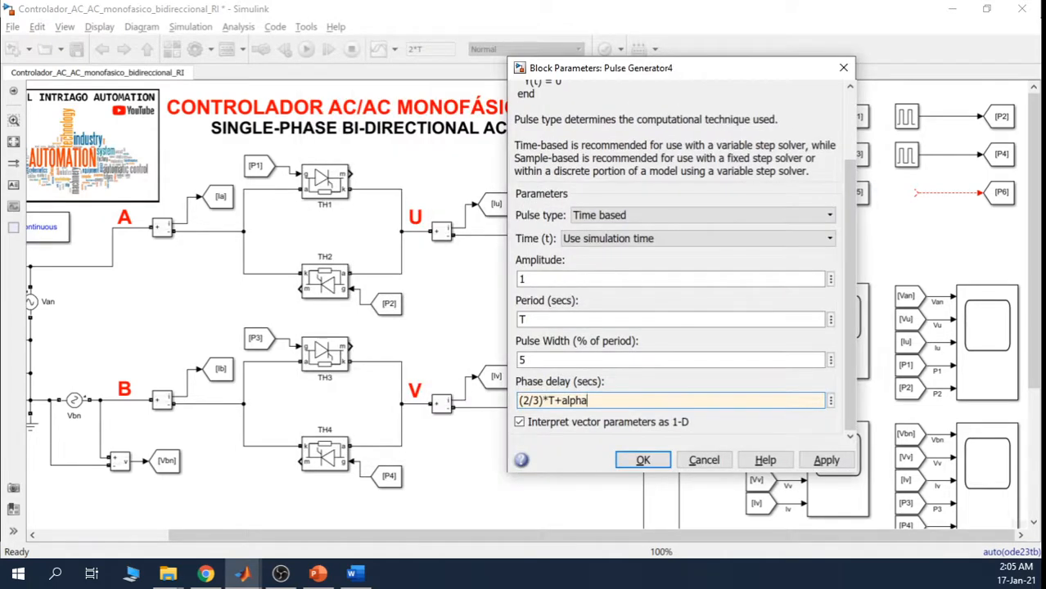
{"action": "left_click", "coordinate": [825, 460]}
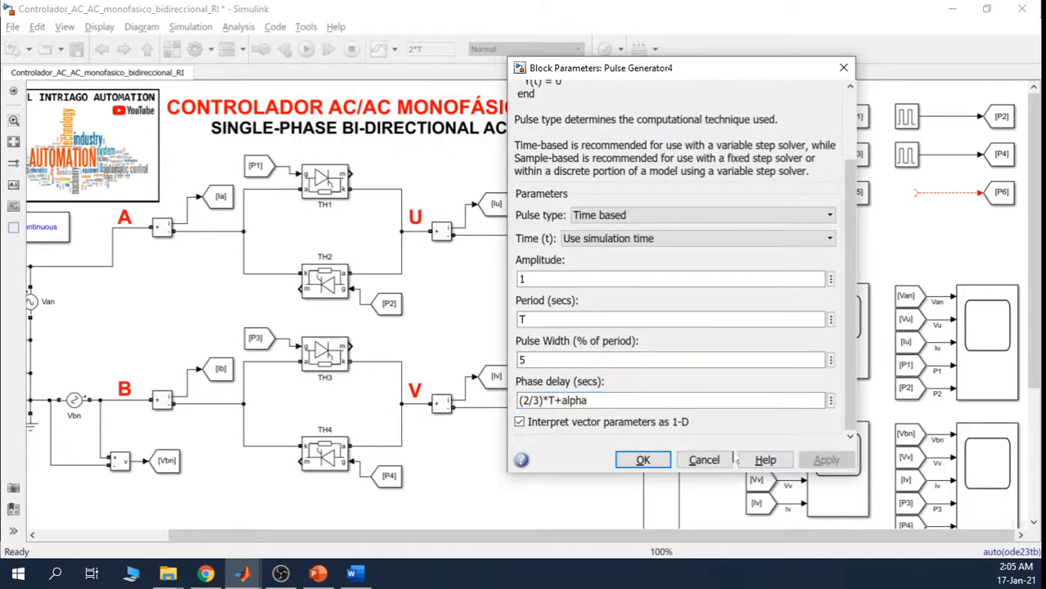
{"action": "left_click", "coordinate": [643, 460]}
Step: Duplicate the pulse generator feeding P5 and connect the copy to the P6 signal line
{"action": "left_click_drag", "start_coordinate": [1031, 262], "coordinate": [1031, 390]}
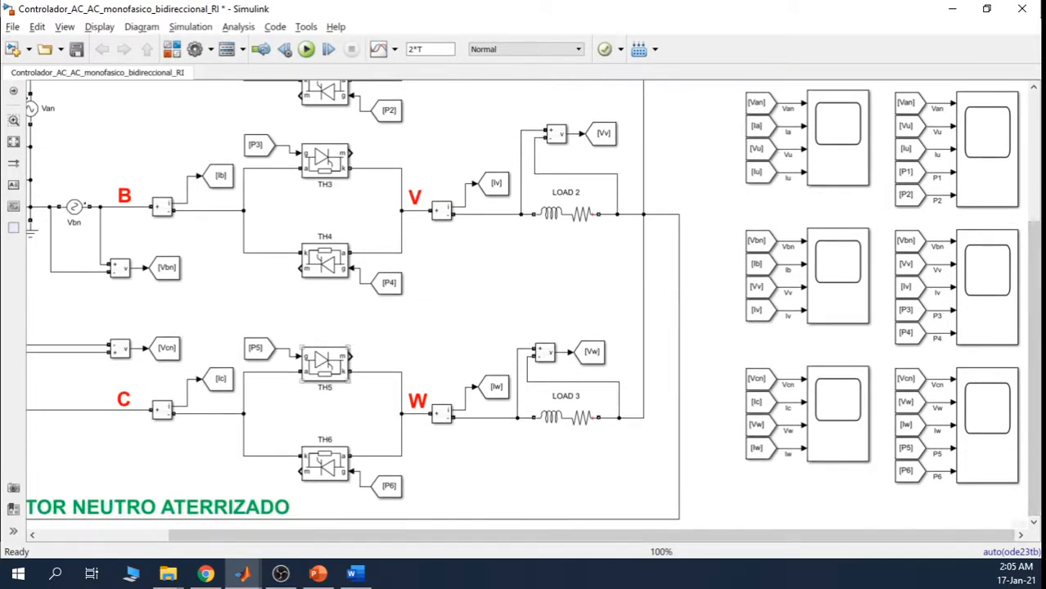
{"action": "left_click_drag", "start_coordinate": [553, 540], "coordinate": [419, 540]}
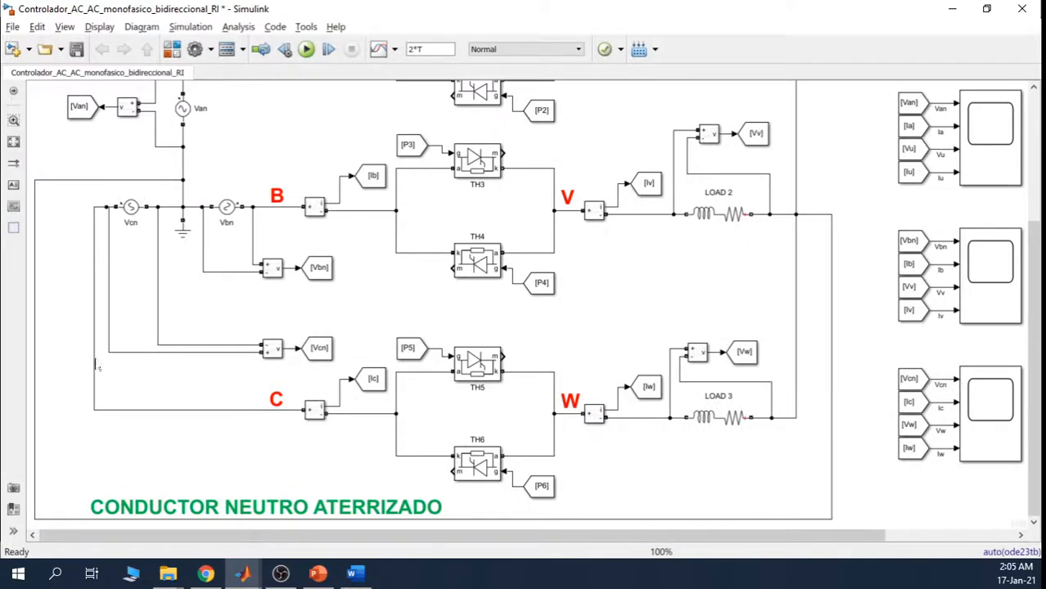
{"action": "left_click_drag", "start_coordinate": [1034, 344], "coordinate": [1035, 205]}
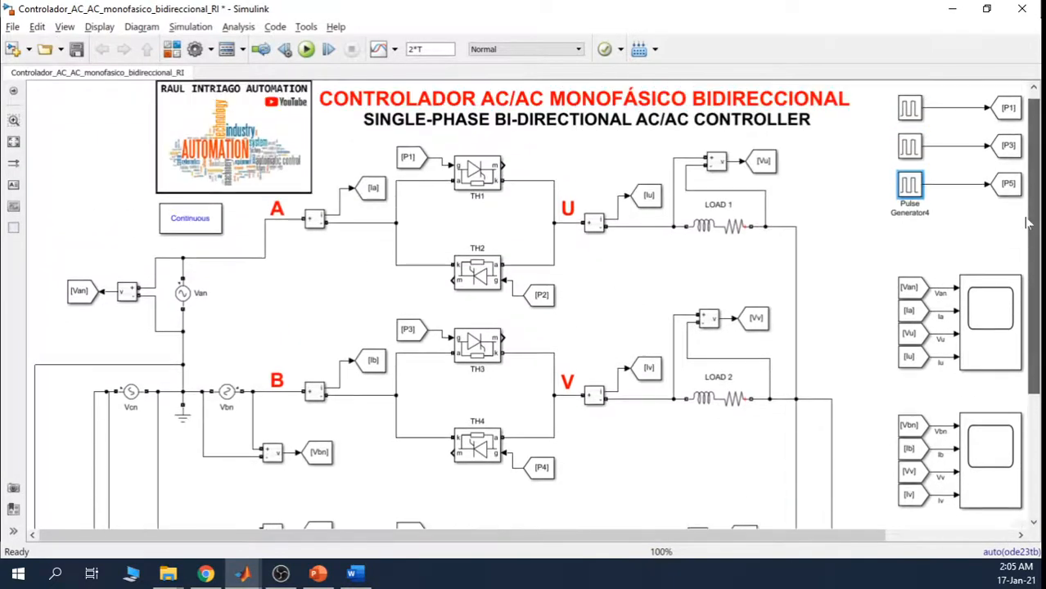
{"action": "left_click_drag", "start_coordinate": [665, 536], "coordinate": [801, 534]}
{"action": "left_click", "coordinate": [917, 241]}
{"action": "left_click", "coordinate": [762, 194]}
{"action": "left_click", "coordinate": [890, 255]}
{"action": "key", "text": "ctrl+v"}
{"action": "left_click_drag", "start_coordinate": [898, 260], "coordinate": [904, 182]}
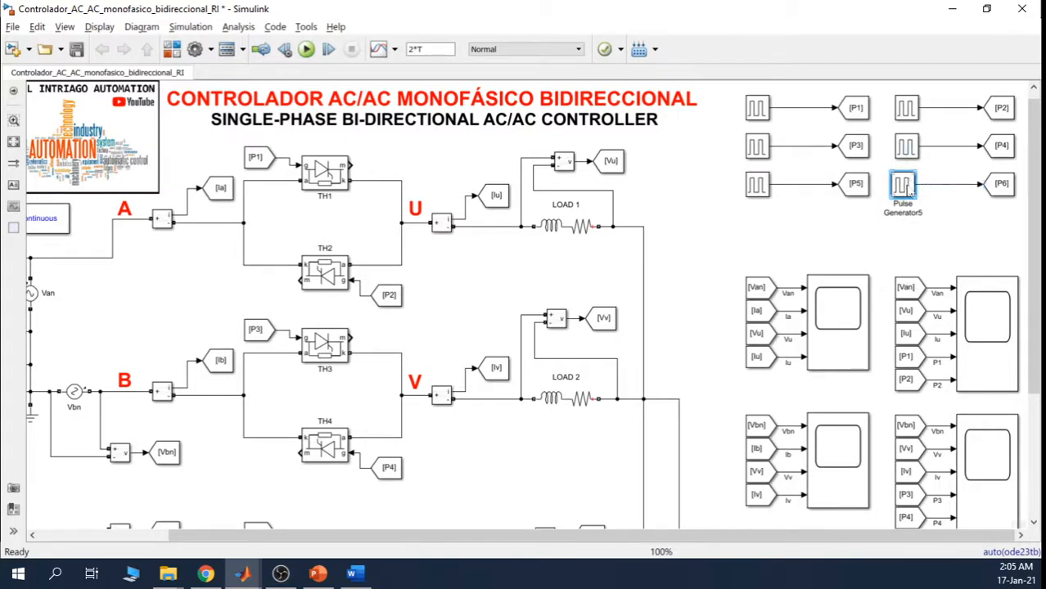
Step: Insert a half-period term before alpha so the P6 generator's phase delay reads (2/3)*T+(1/2)*T+alpha
{"action": "double_click", "coordinate": [903, 184]}
{"action": "left_click_drag", "start_coordinate": [883, 240], "coordinate": [883, 335]}
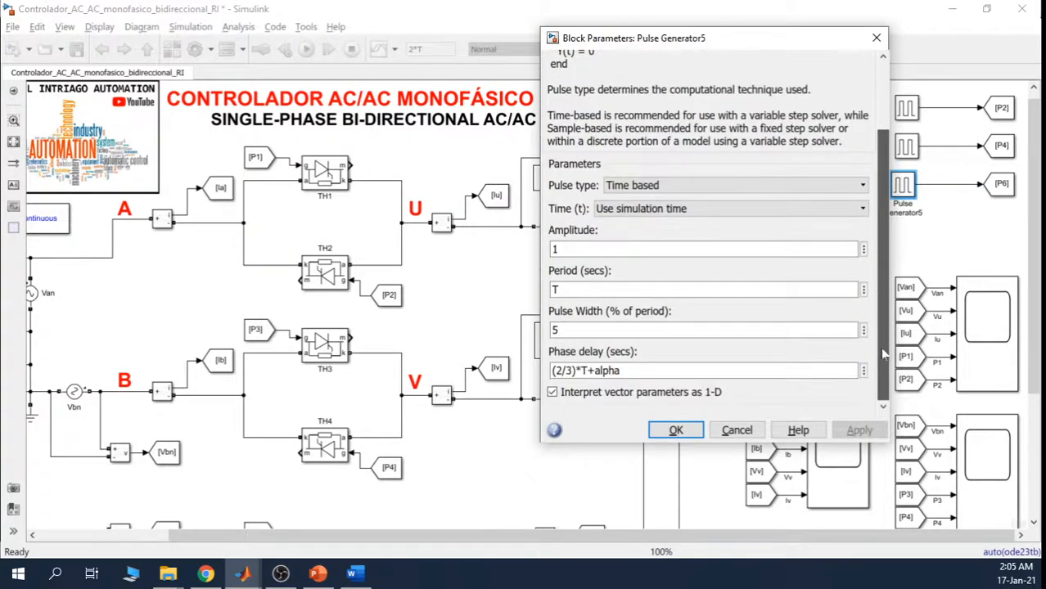
{"action": "left_click", "coordinate": [605, 371]}
{"action": "left_click", "coordinate": [605, 371]}
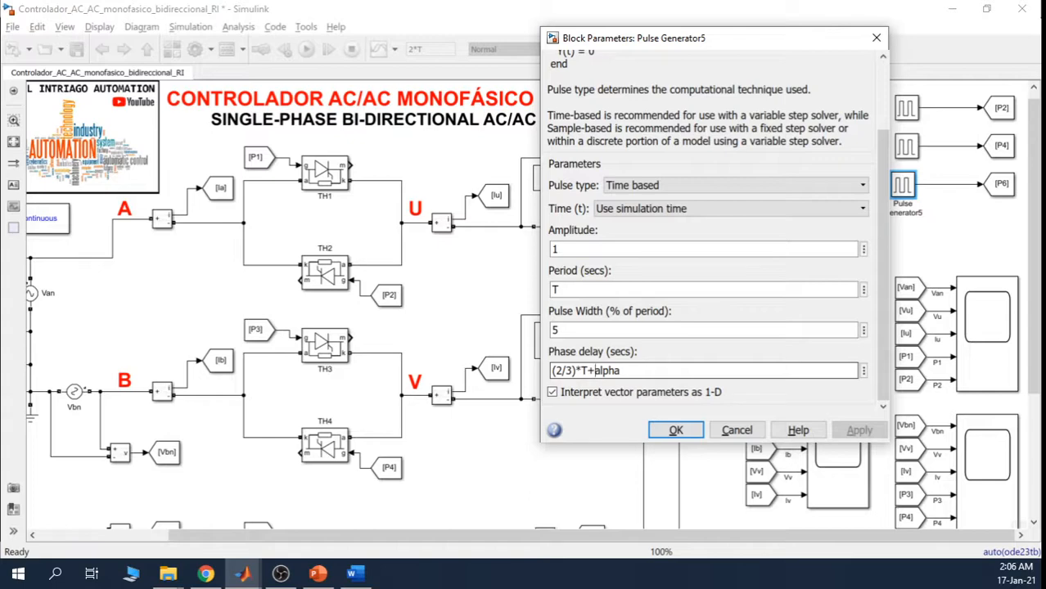
{"action": "left_click", "coordinate": [597, 371]}
{"action": "type", "text": "()*T"}
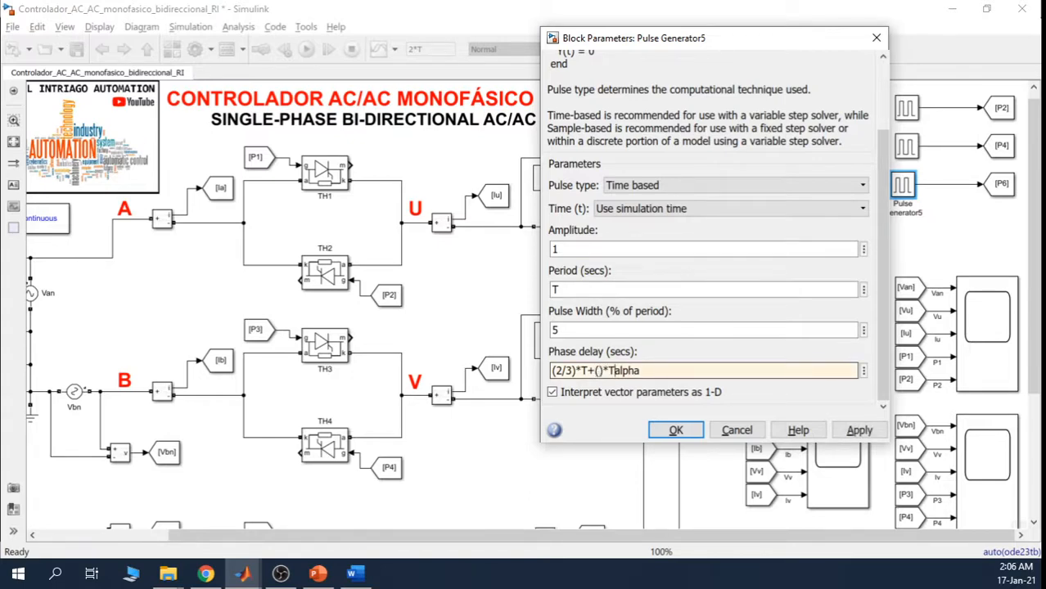
{"action": "type", "text": "+"}
{"action": "key", "text": "Left"}
{"action": "key", "text": "Left"}
{"action": "key", "text": "Left"}
{"action": "key", "text": "Left"}
{"action": "key", "text": "Left"}
{"action": "type", "text": "1/2"}
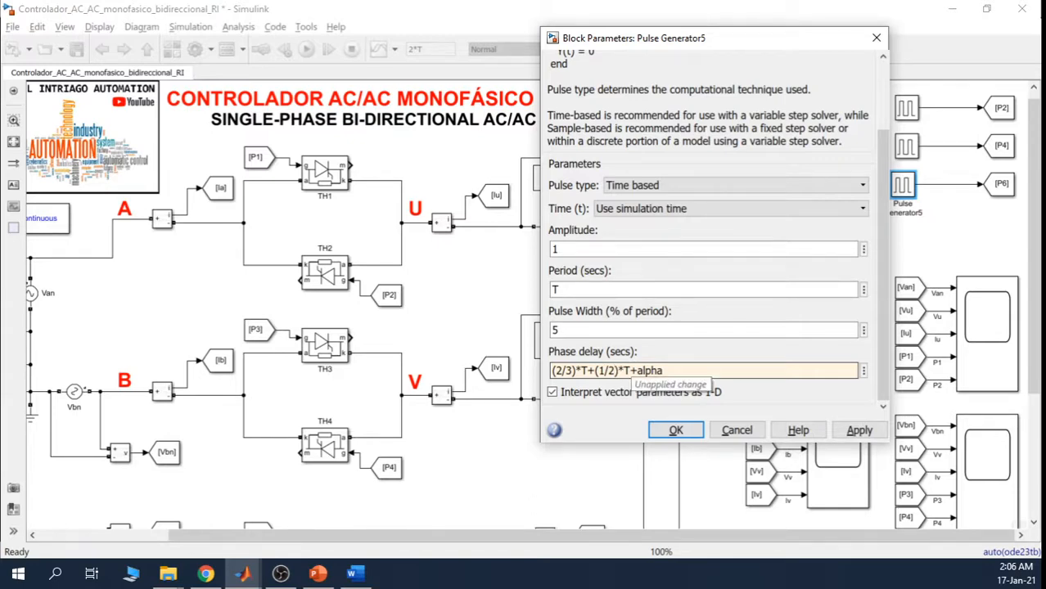
Step: Apply the phase delay of the pulse generator feeding P6 and close its block parameters
{"action": "left_click_drag", "start_coordinate": [630, 371], "coordinate": [598, 370]}
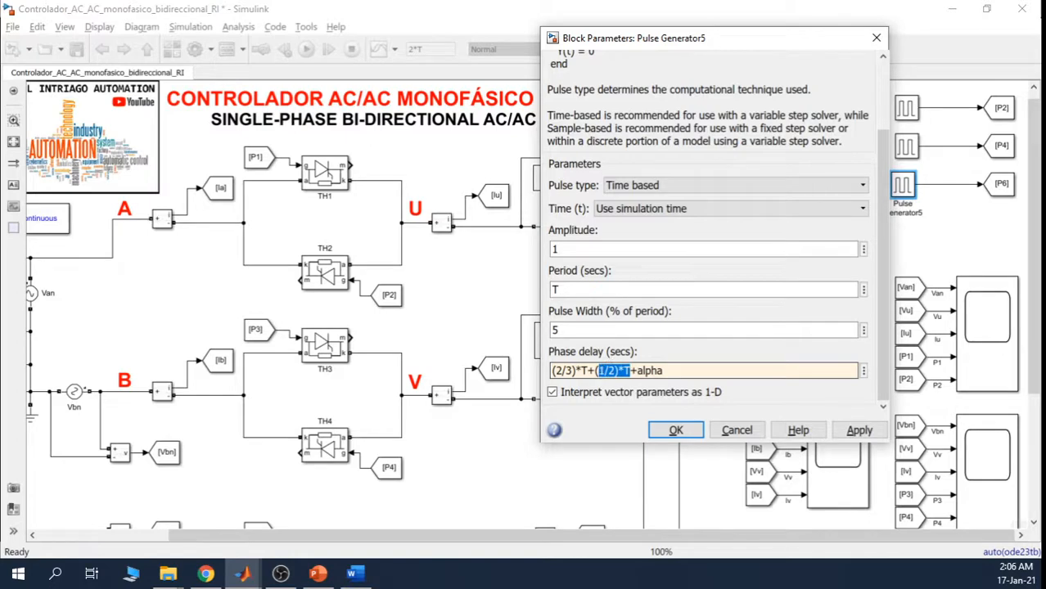
{"action": "left_click", "coordinate": [608, 371]}
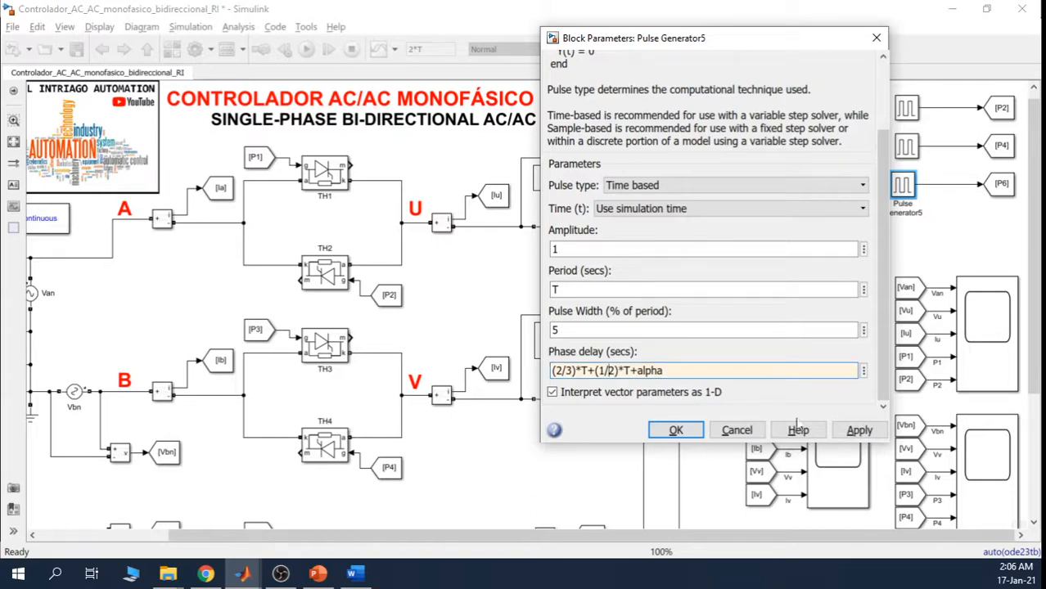
{"action": "left_click", "coordinate": [849, 437]}
{"action": "left_click", "coordinate": [678, 431]}
{"action": "left_click", "coordinate": [797, 240]}
{"action": "left_click_drag", "start_coordinate": [1034, 174], "coordinate": [1029, 363]}
{"action": "left_click_drag", "start_coordinate": [718, 535], "coordinate": [921, 508]}
{"action": "left_click_drag", "start_coordinate": [1038, 403], "coordinate": [1036, 275]}
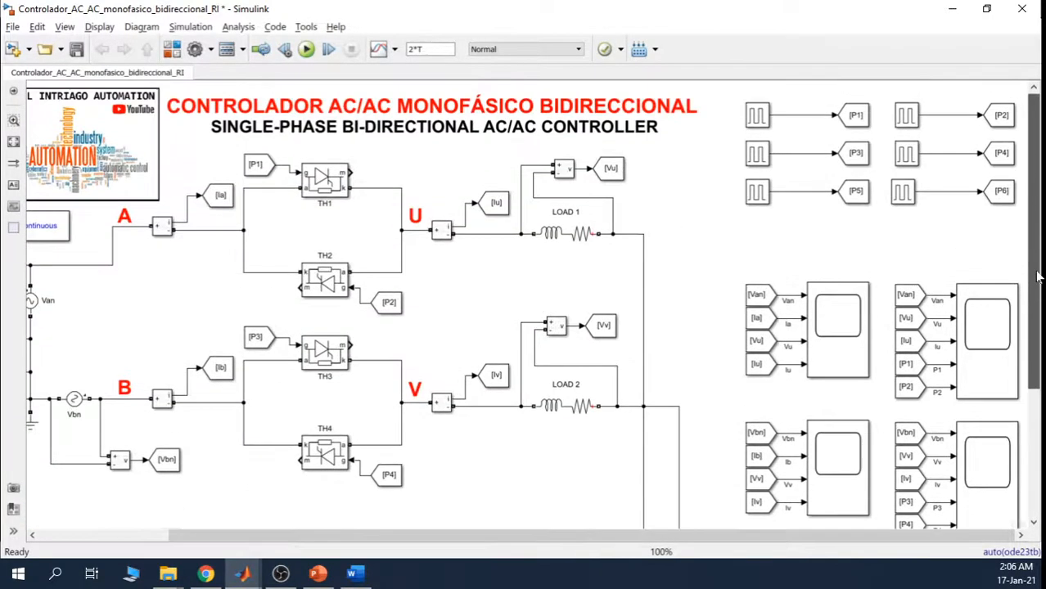
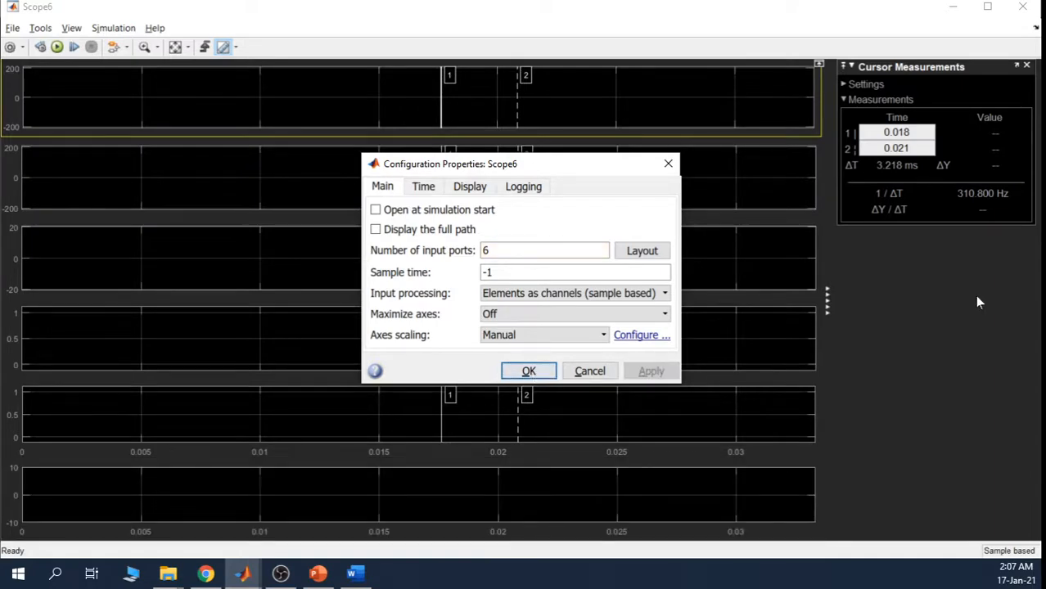
Step: Close the six-input scope's window and connect a copy of TH1's P1 From tag to the scope's first input
{"action": "left_click", "coordinate": [1022, 7]}
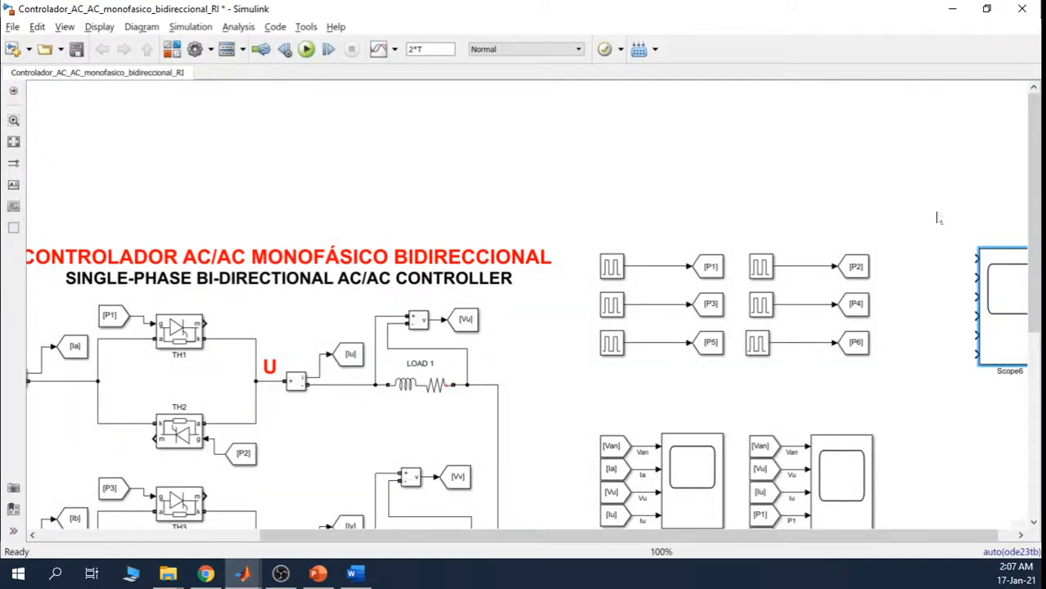
{"action": "left_click", "coordinate": [935, 217]}
{"action": "left_click", "coordinate": [713, 267]}
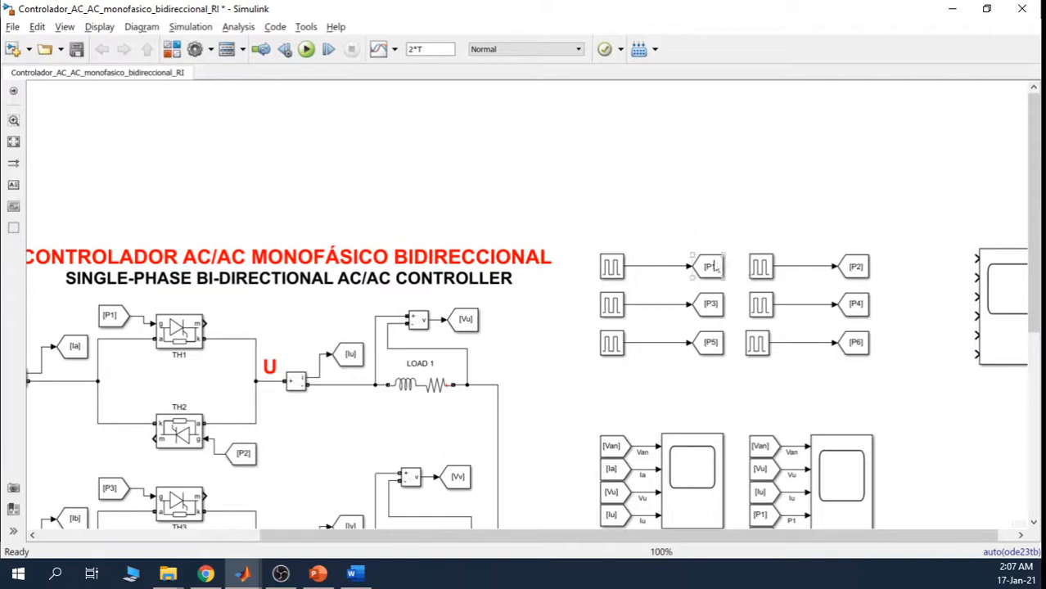
{"action": "left_click", "coordinate": [115, 323]}
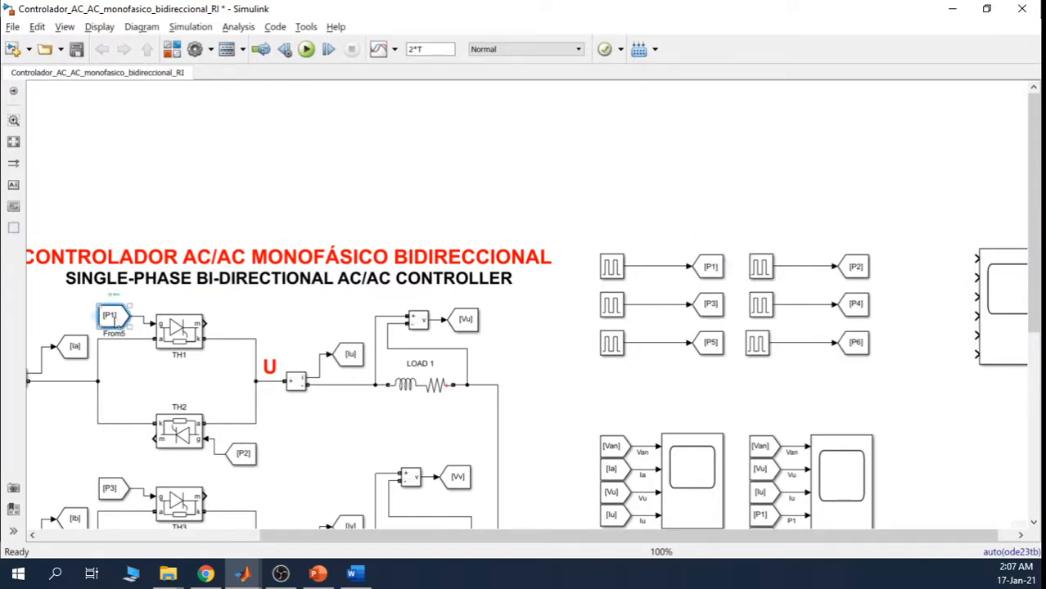
{"action": "left_click", "coordinate": [918, 263]}
{"action": "key", "text": "ctrl+v"}
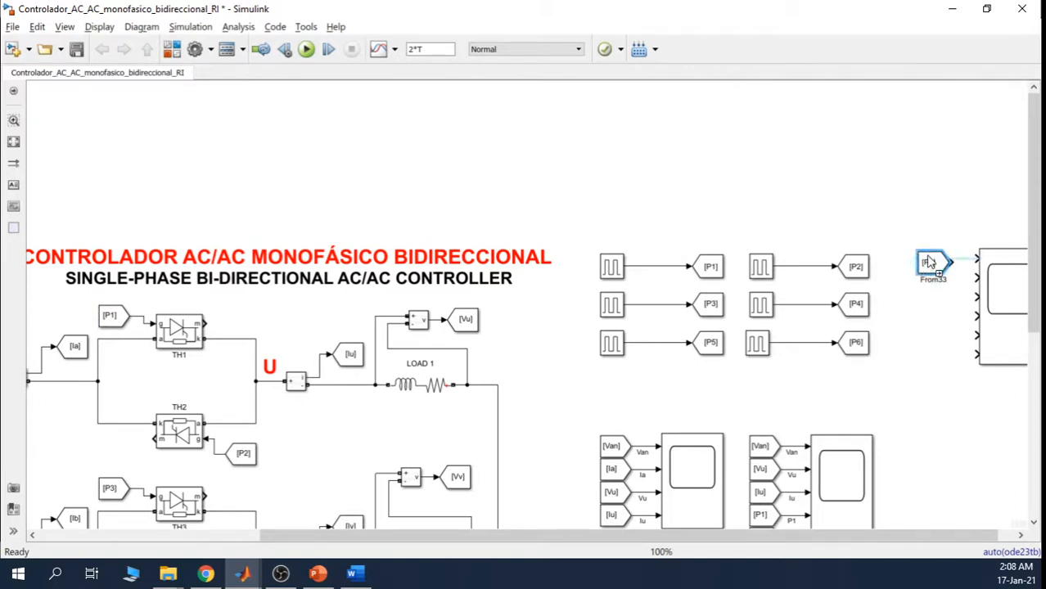
{"action": "left_click_drag", "start_coordinate": [930, 257], "coordinate": [977, 259]}
Step: Duplicate the scope's P1 tag and connect the copy to the second input, enlarging the scope block to space its ports
{"action": "left_click", "coordinate": [932, 262]}
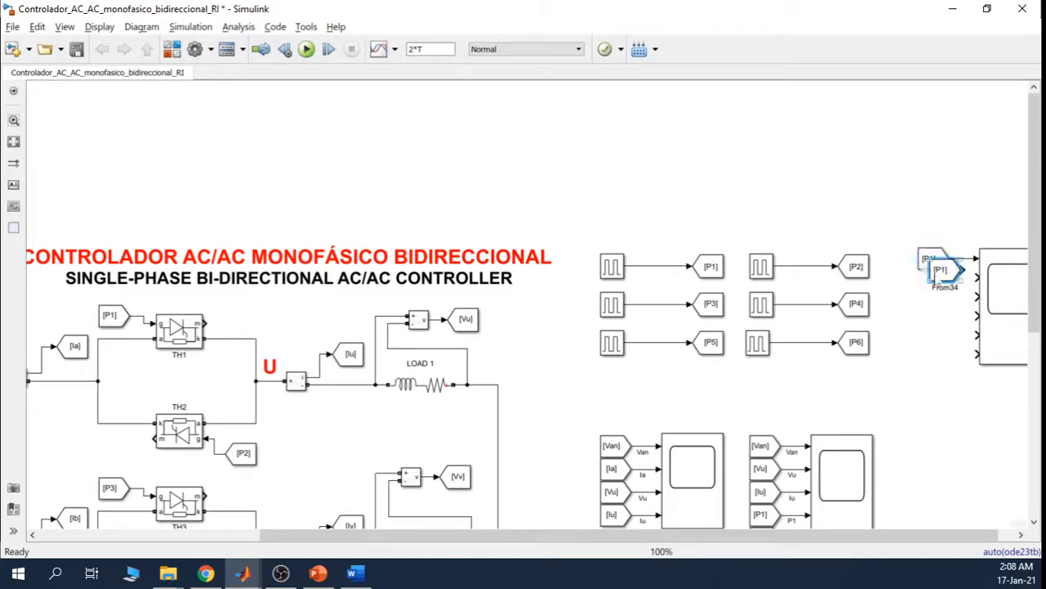
{"action": "left_click_drag", "start_coordinate": [931, 262], "coordinate": [929, 293]}
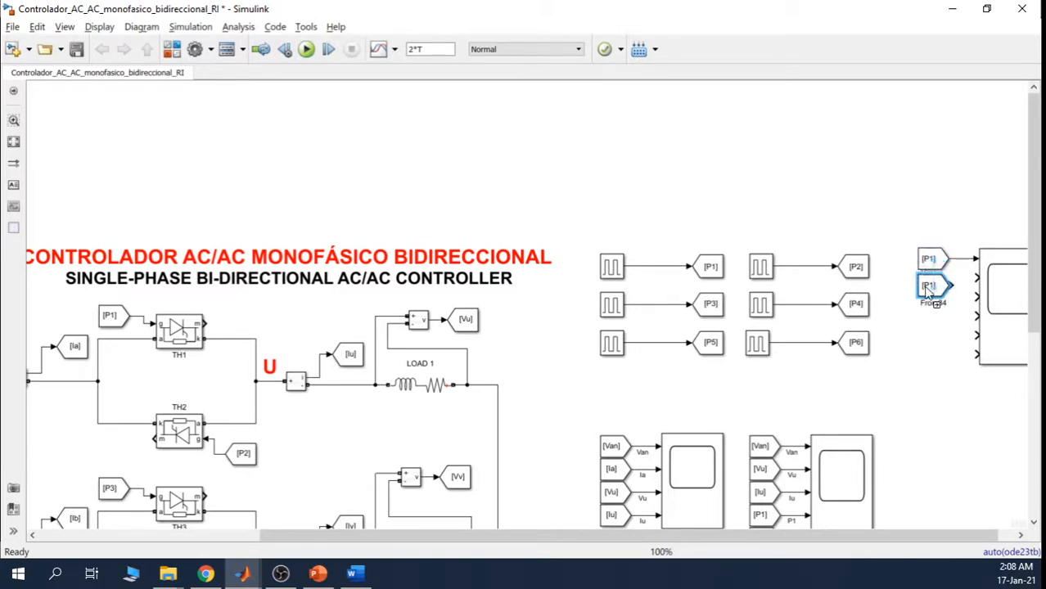
{"action": "left_click", "coordinate": [1003, 308]}
{"action": "left_click_drag", "start_coordinate": [876, 537], "coordinate": [892, 537]}
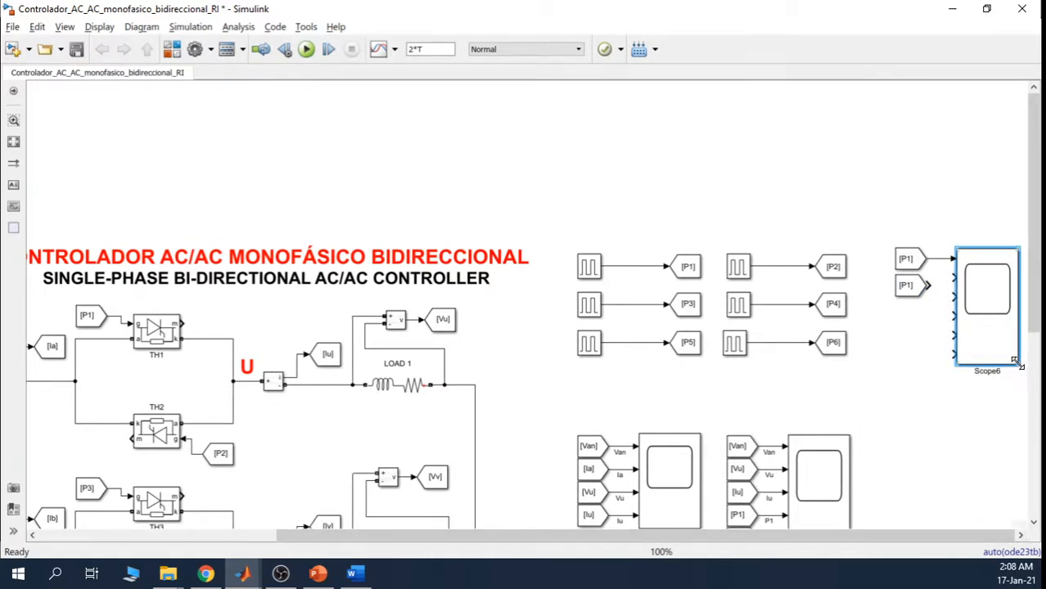
{"action": "left_click_drag", "start_coordinate": [1016, 363], "coordinate": [1022, 388]}
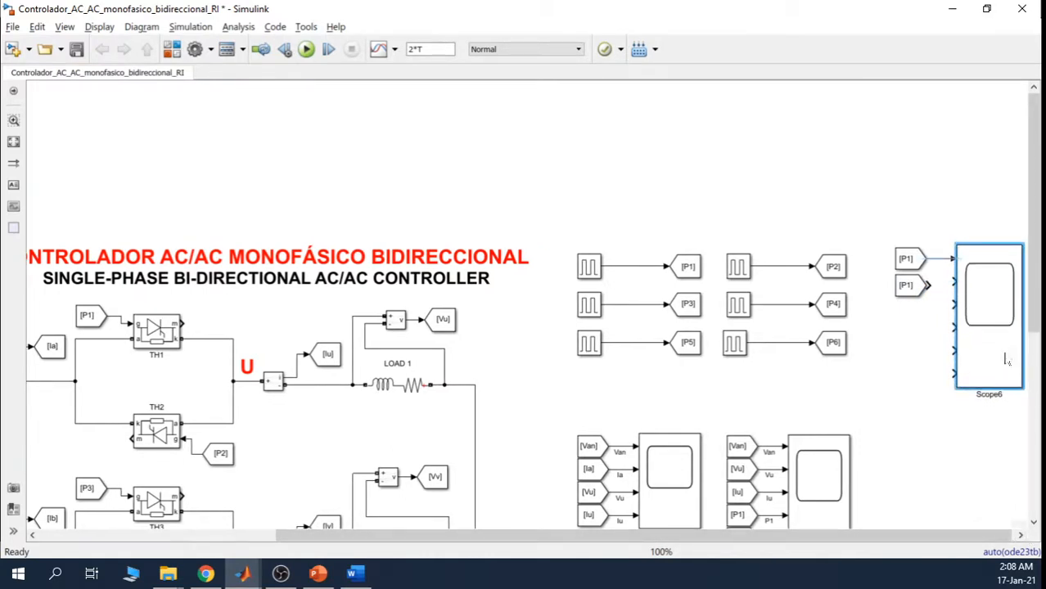
{"action": "left_click", "coordinate": [910, 286]}
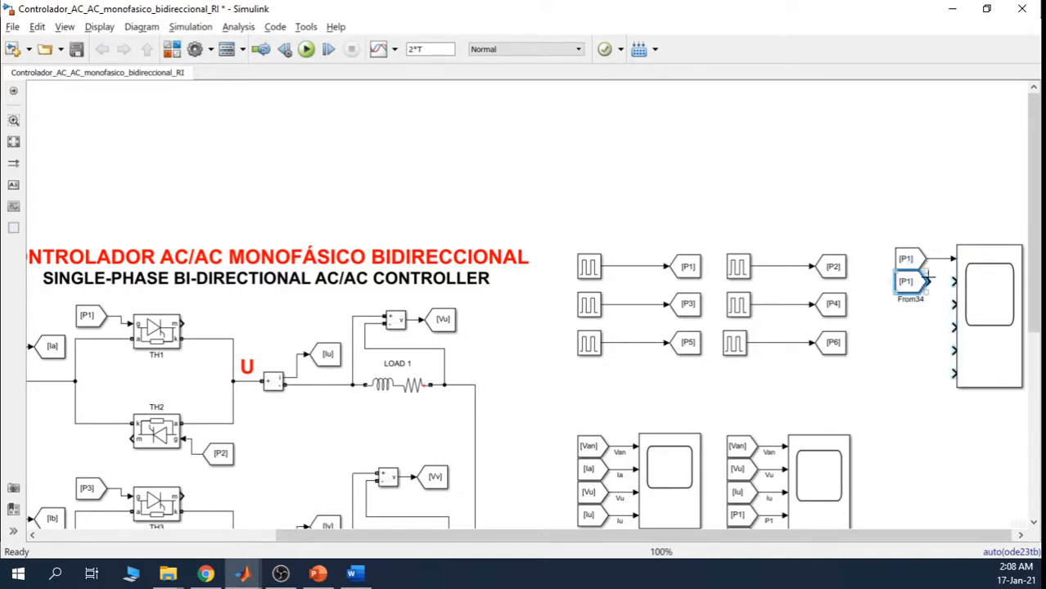
{"action": "left_click_drag", "start_coordinate": [928, 285], "coordinate": [949, 284]}
Step: Set the Goto tag of the From block on the scope's second input to P2
{"action": "double_click", "coordinate": [907, 282]}
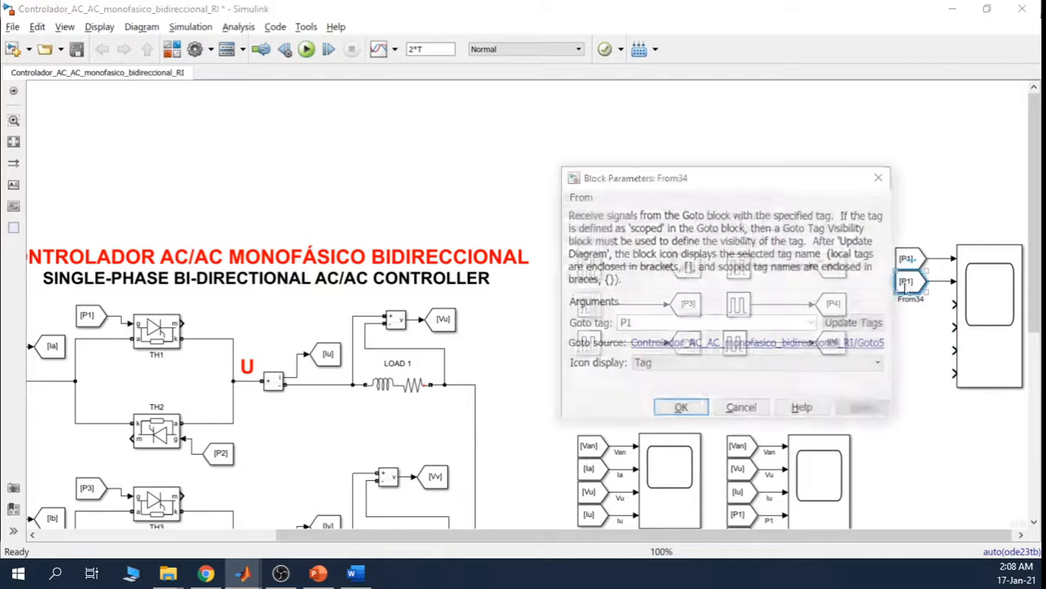
{"action": "left_click", "coordinate": [855, 322]}
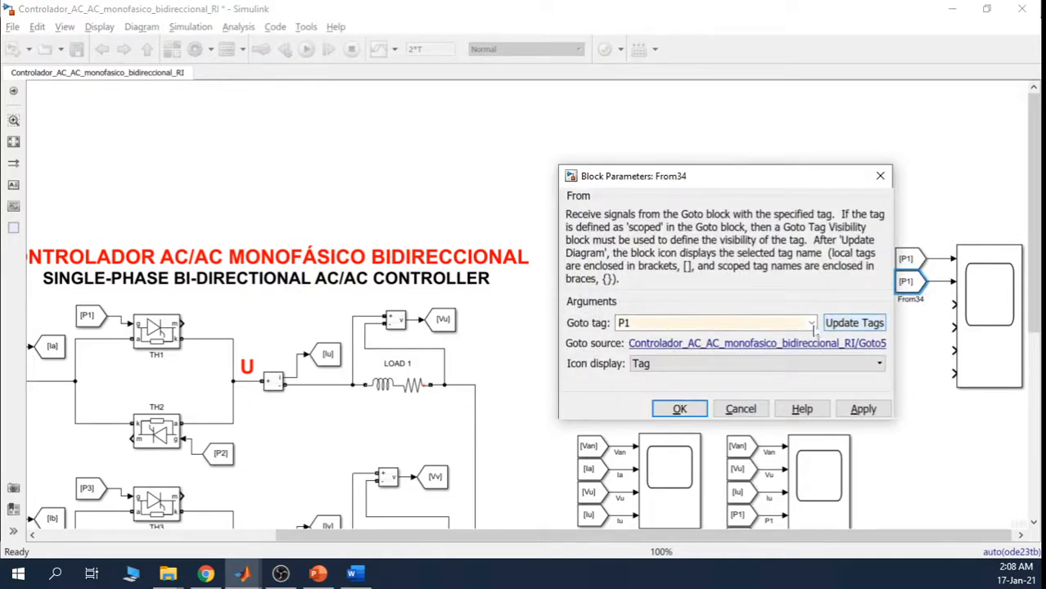
{"action": "left_click", "coordinate": [811, 324]}
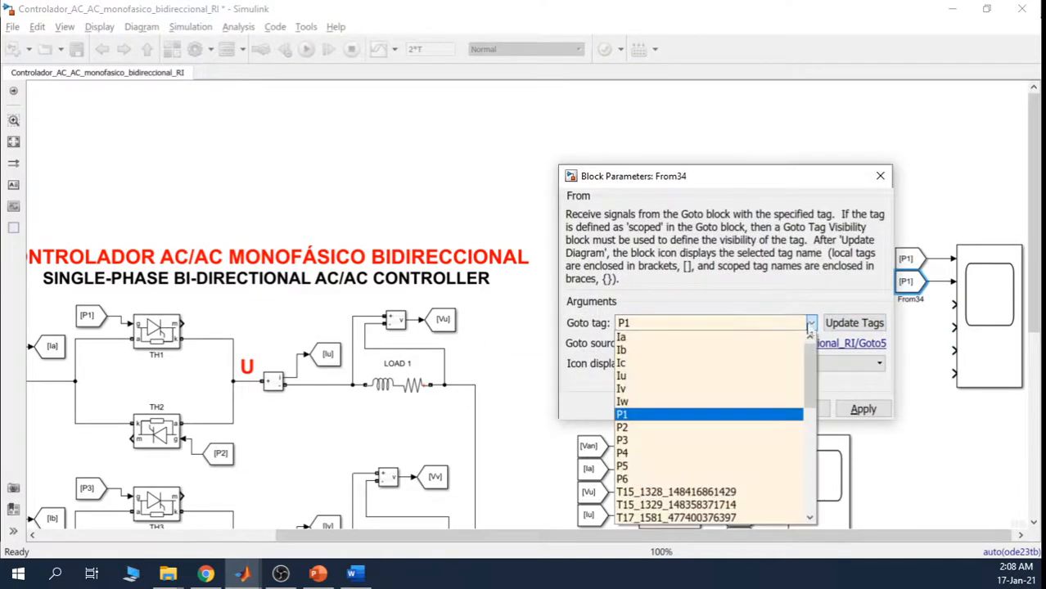
{"action": "left_click", "coordinate": [655, 427]}
{"action": "left_click", "coordinate": [678, 409]}
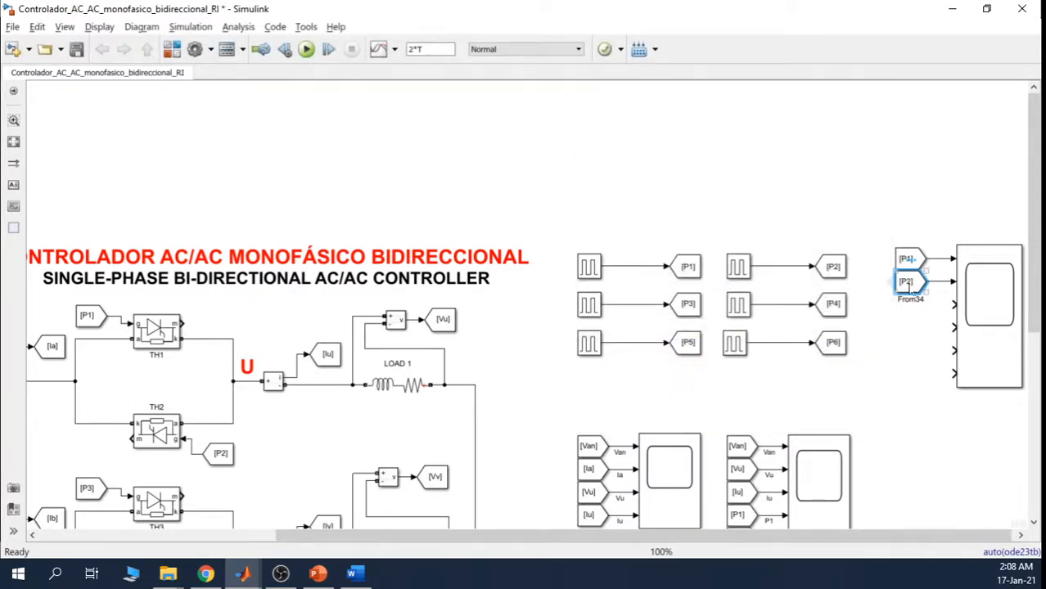
Step: Connect a copy of TH3's P3 From tag to the six-input scope's third input, and place a copy of TH4's P4 tag beside the scopes
{"action": "left_click", "coordinate": [88, 490]}
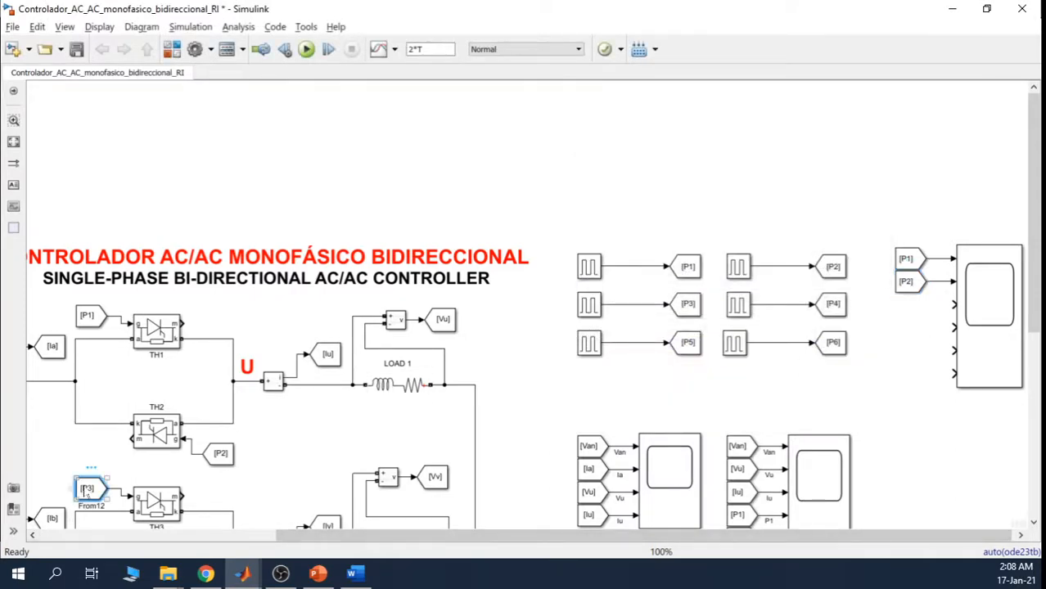
{"action": "mouse_move", "coordinate": [90, 491]}
{"action": "left_mouse_down"}
{"action": "mouse_move", "coordinate": [644, 442]}
{"action": "mouse_move", "coordinate": [855, 401]}
{"action": "mouse_move", "coordinate": [913, 307]}
{"action": "mouse_move", "coordinate": [952, 304]}
{"action": "mouse_move", "coordinate": [914, 306]}
{"action": "left_mouse_up"}
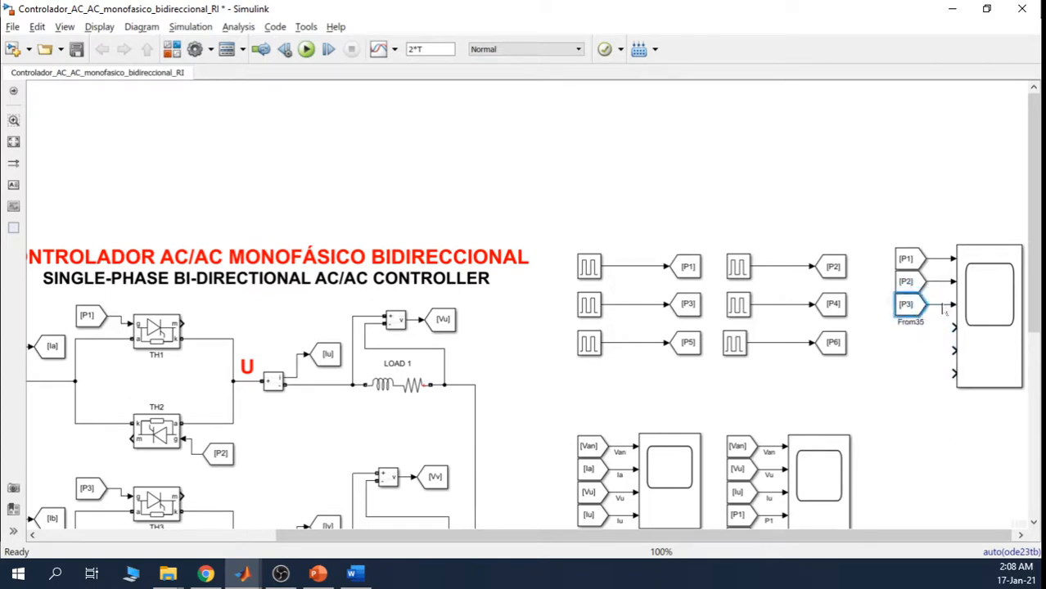
{"action": "left_click_drag", "start_coordinate": [1038, 275], "coordinate": [1040, 419]}
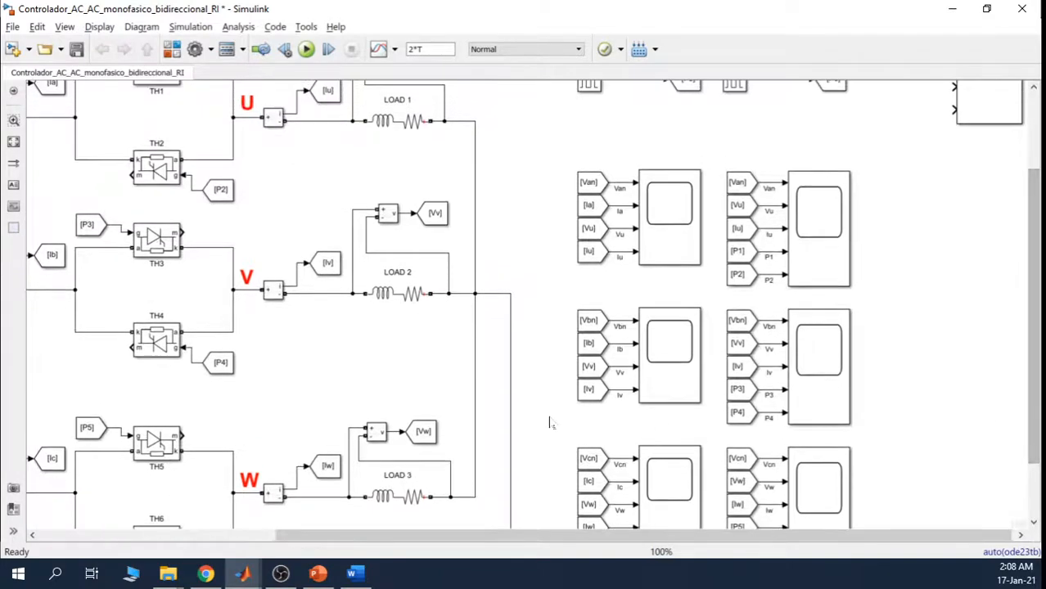
{"action": "left_click", "coordinate": [221, 364]}
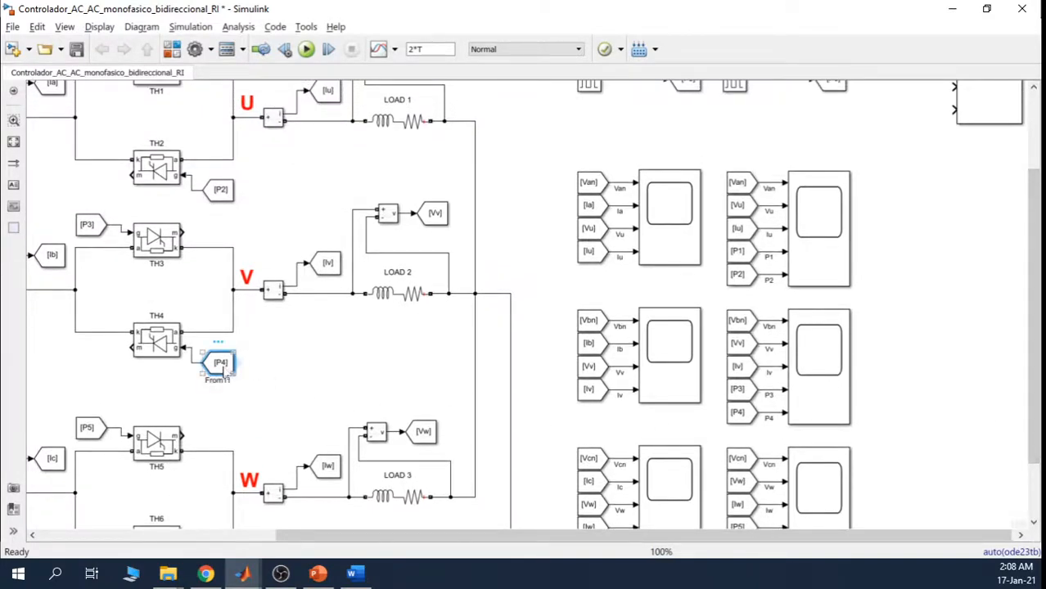
{"action": "left_click_drag", "start_coordinate": [225, 370], "coordinate": [941, 200]}
{"action": "left_click", "coordinate": [87, 433]}
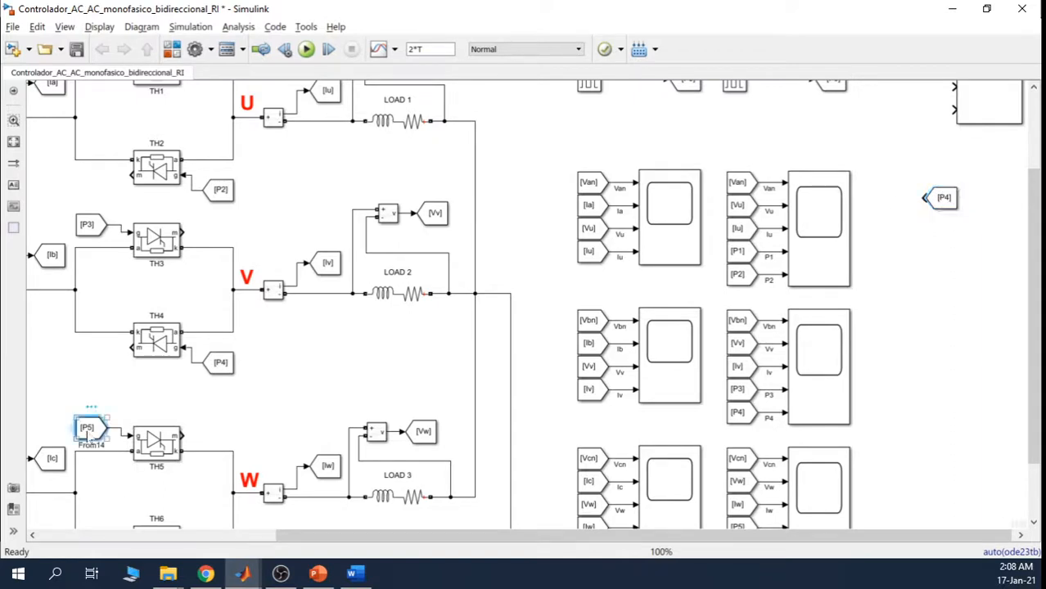
{"action": "key", "text": "ctrl+v"}
{"action": "key", "text": "ctrl+z"}
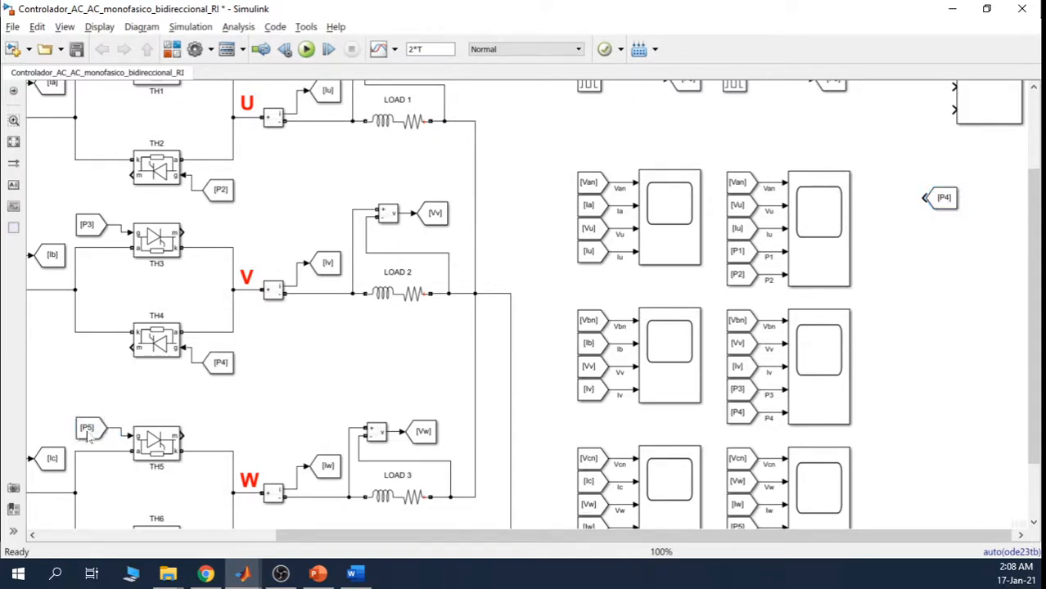
{"action": "key", "text": "ctrl+v"}
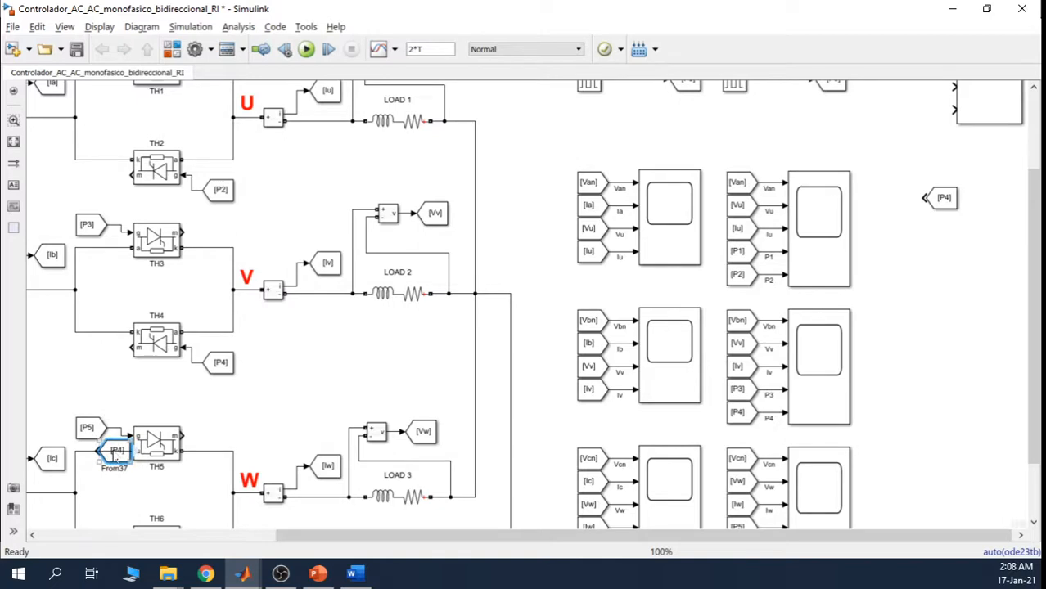
{"action": "key", "text": "ctrl+z"}
Step: Place copies of TH5's P5 tag and TH6's P6 tag below the unconnected P4 tag
{"action": "left_click", "coordinate": [94, 427]}
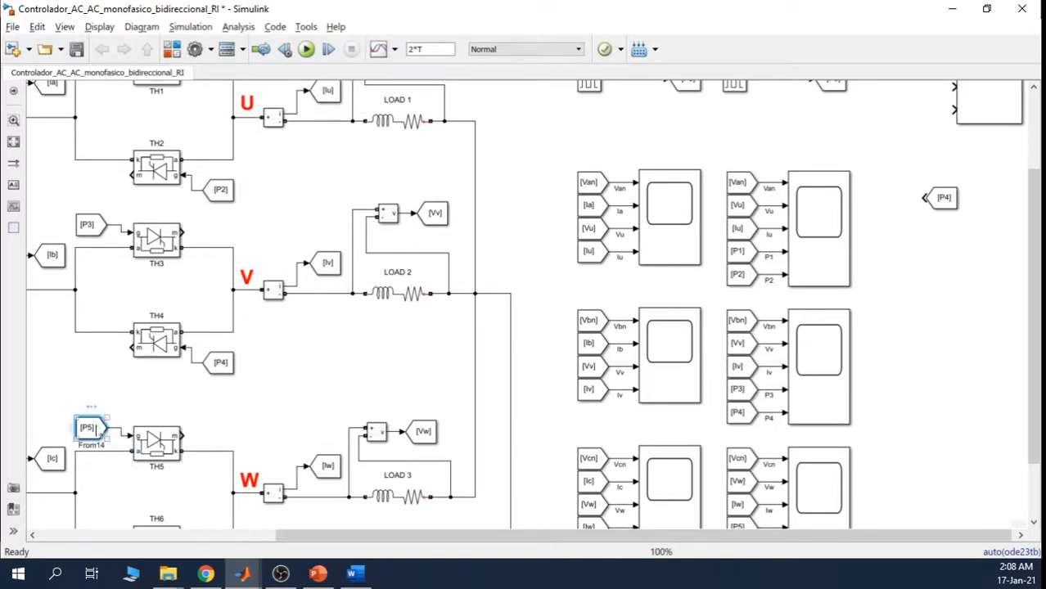
{"action": "left_click_drag", "start_coordinate": [95, 427], "coordinate": [946, 243]}
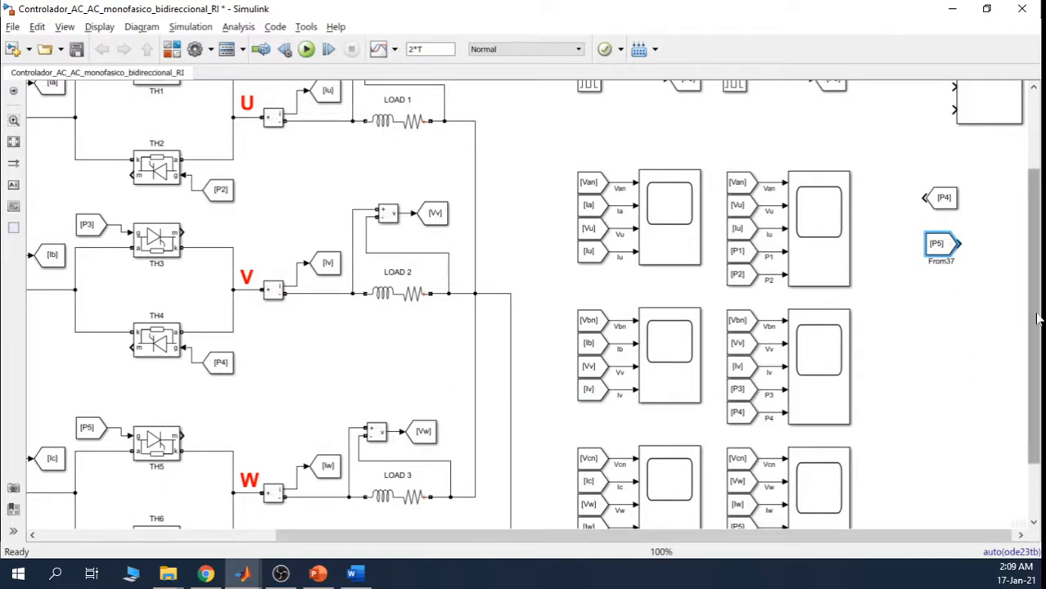
{"action": "left_click_drag", "start_coordinate": [1037, 319], "coordinate": [1037, 372]}
{"action": "left_click", "coordinate": [219, 488]}
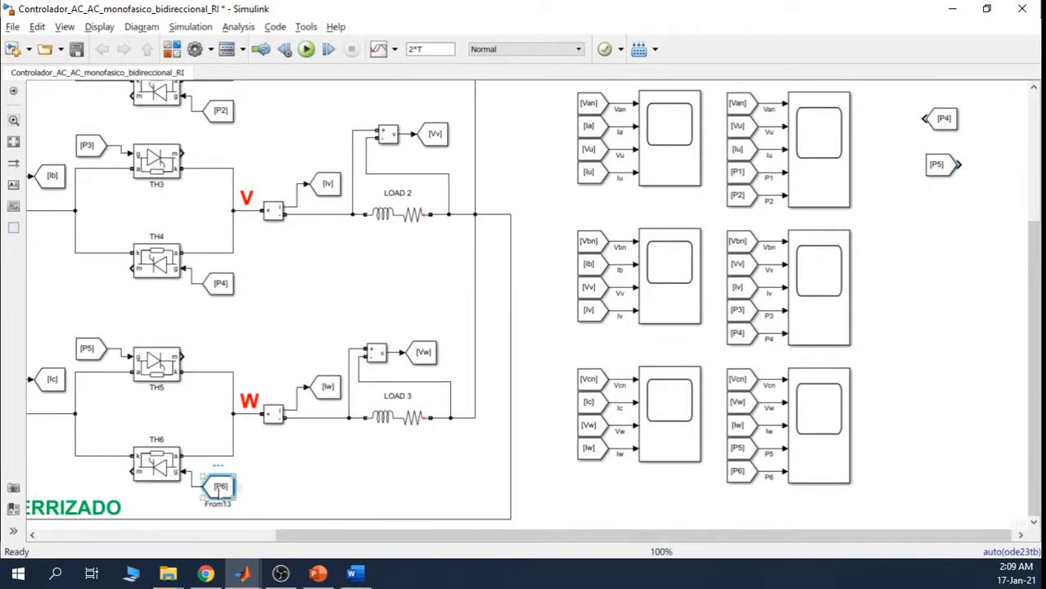
{"action": "left_click_drag", "start_coordinate": [229, 497], "coordinate": [948, 206]}
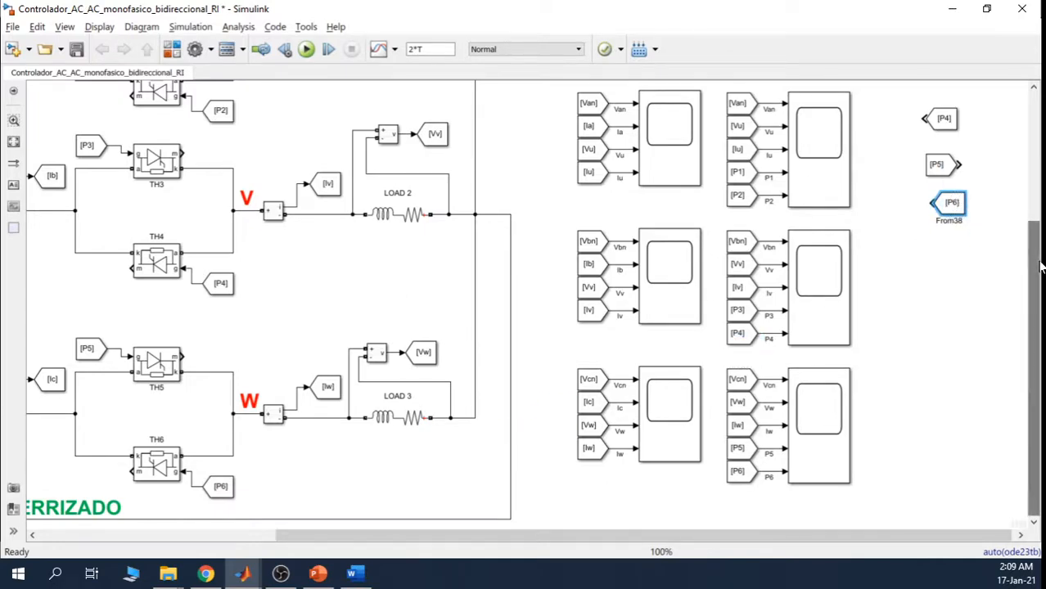
Step: Connect the P4 tag, flipped to face the six-input scope, to its fourth input and the P5 tag to its fifth input
{"action": "left_click_drag", "start_coordinate": [1037, 246], "coordinate": [1035, 127]}
{"action": "left_click_drag", "start_coordinate": [942, 314], "coordinate": [909, 188]}
{"action": "key", "text": "ctrl+i"}
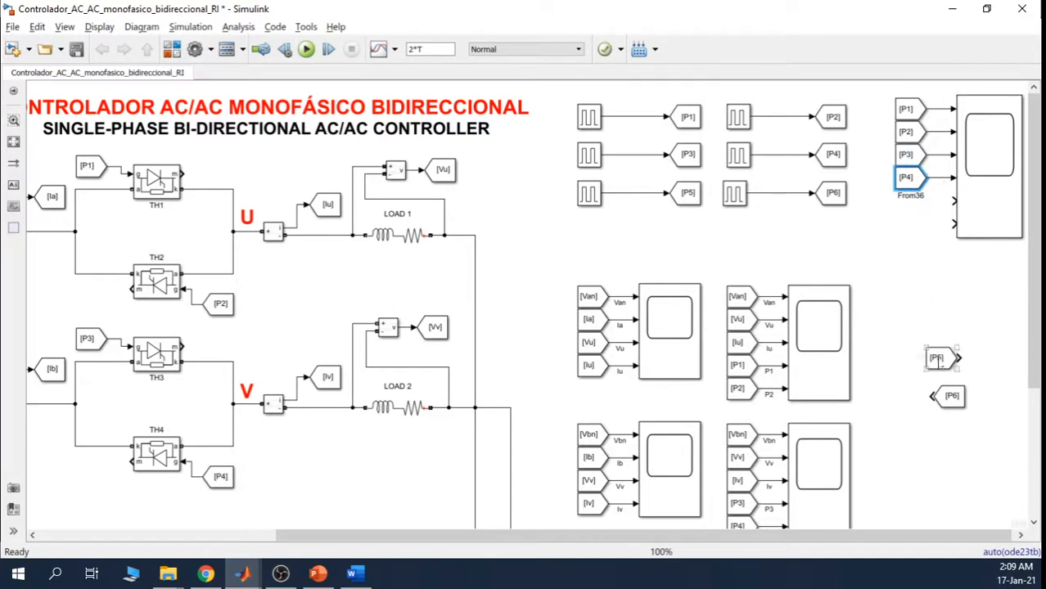
{"action": "left_click_drag", "start_coordinate": [941, 358], "coordinate": [908, 205]}
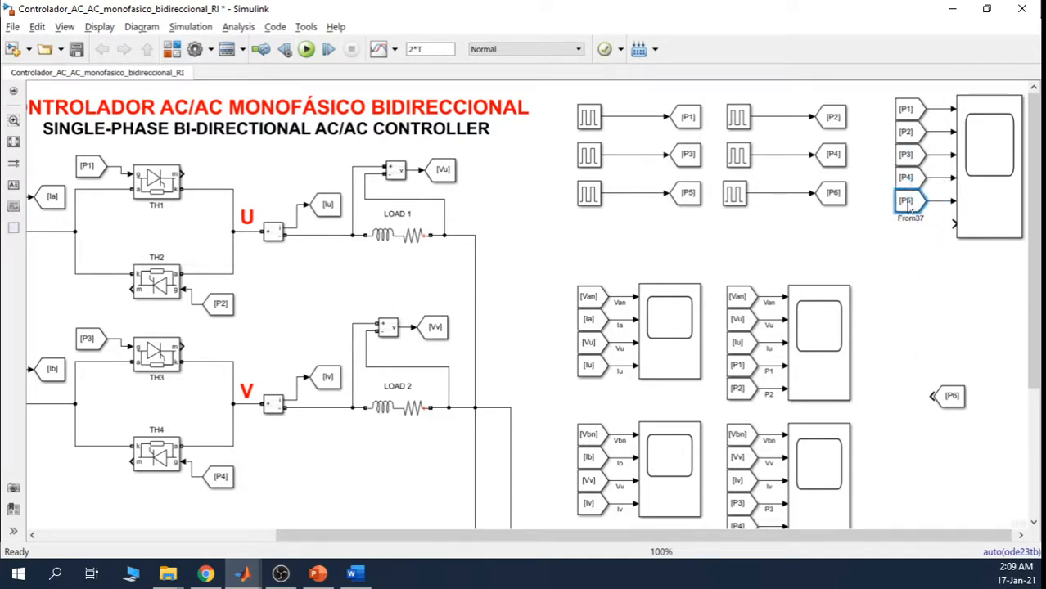
Step: Flip the loose P6 tag to face the six-input scope, connect it to the sixth input and align it under P5
{"action": "left_click", "coordinate": [951, 396]}
{"action": "left_click_drag", "start_coordinate": [954, 398], "coordinate": [917, 237]}
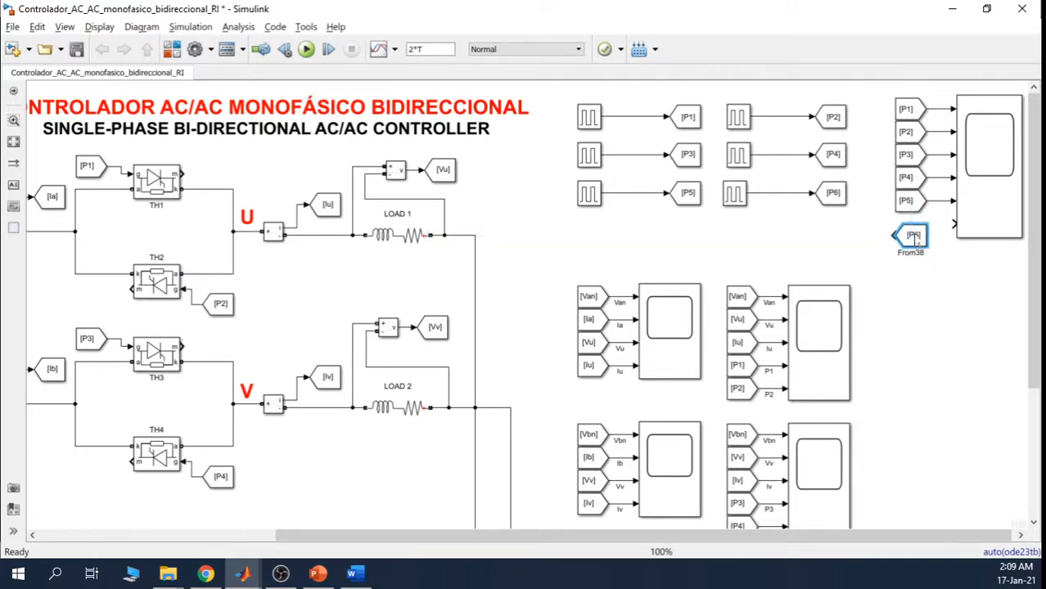
{"action": "key", "text": "ctrl+i"}
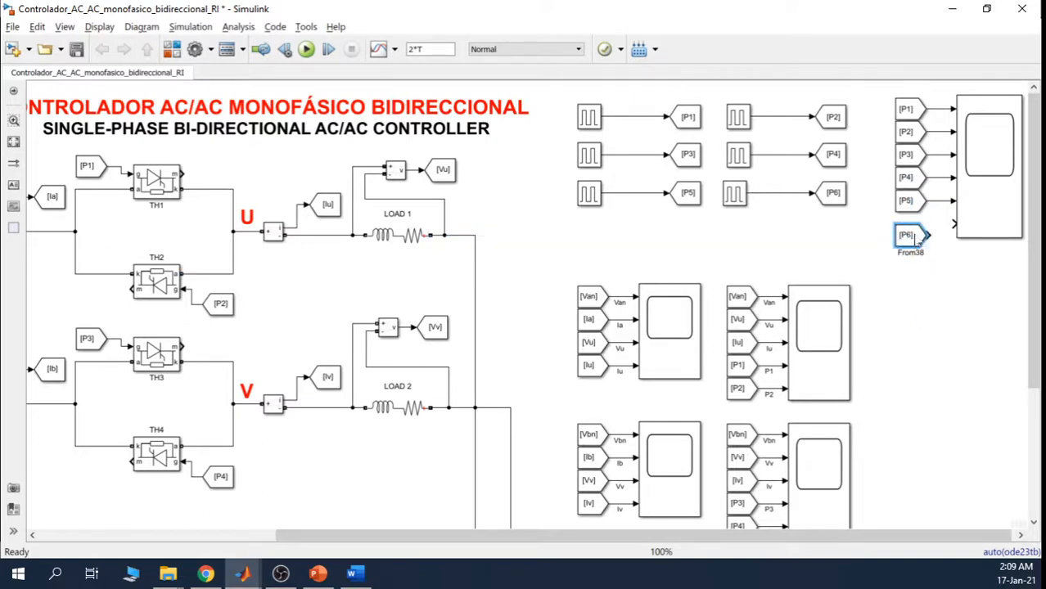
{"action": "mouse_move", "coordinate": [921, 243]}
{"action": "left_mouse_down"}
{"action": "mouse_move", "coordinate": [929, 227]}
{"action": "mouse_move", "coordinate": [917, 228]}
{"action": "left_mouse_up"}
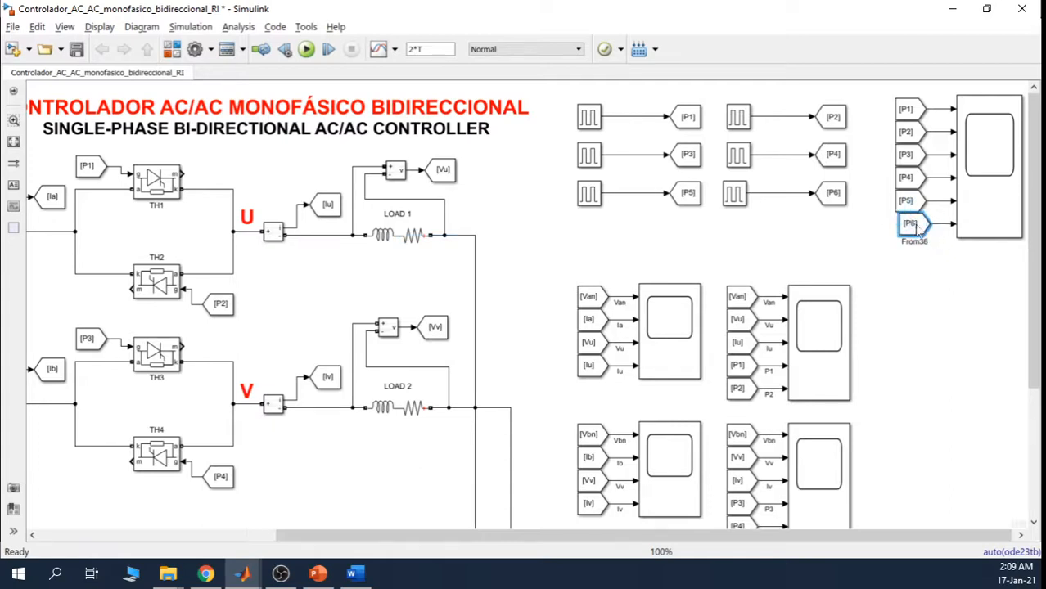
{"action": "left_click", "coordinate": [940, 311]}
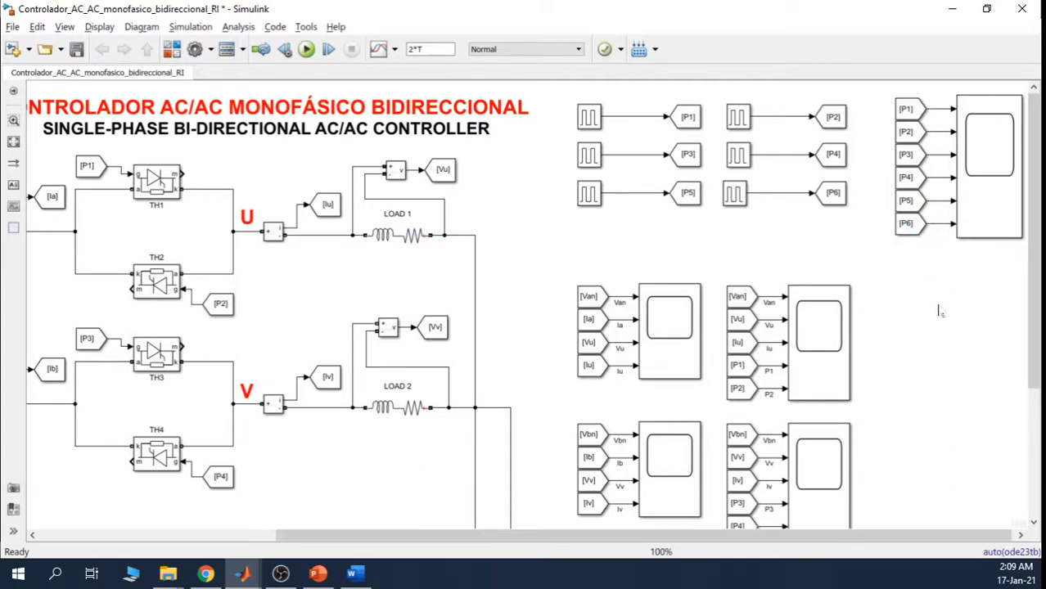
Step: Run the simulation, set the stop time to 3*T and run it again
{"action": "left_click", "coordinate": [306, 49]}
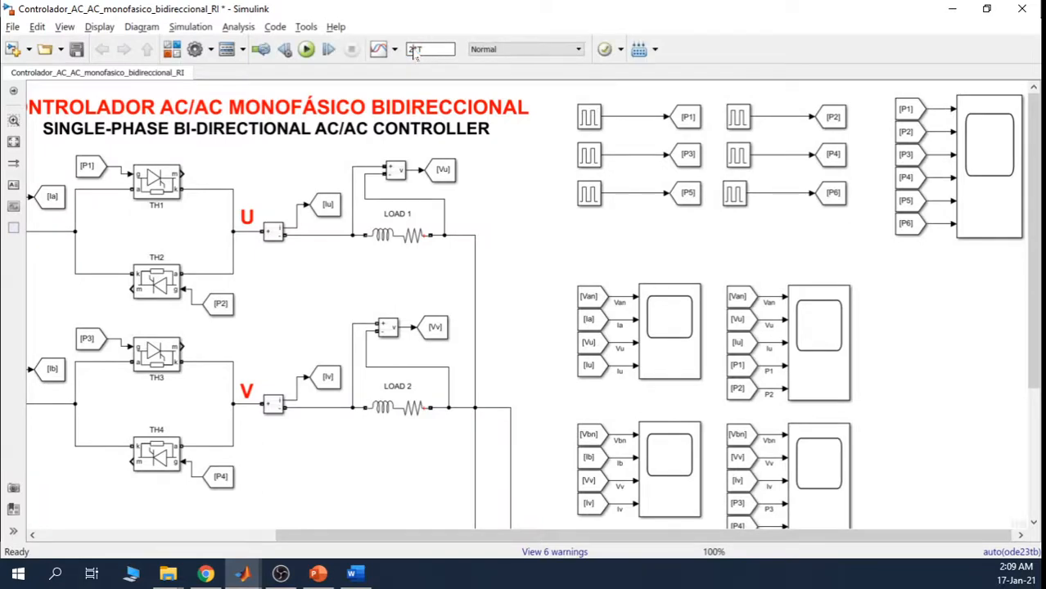
{"action": "left_click", "coordinate": [415, 51]}
{"action": "key", "text": "BackSpace"}
{"action": "type", "text": "3"}
{"action": "left_click", "coordinate": [306, 50]}
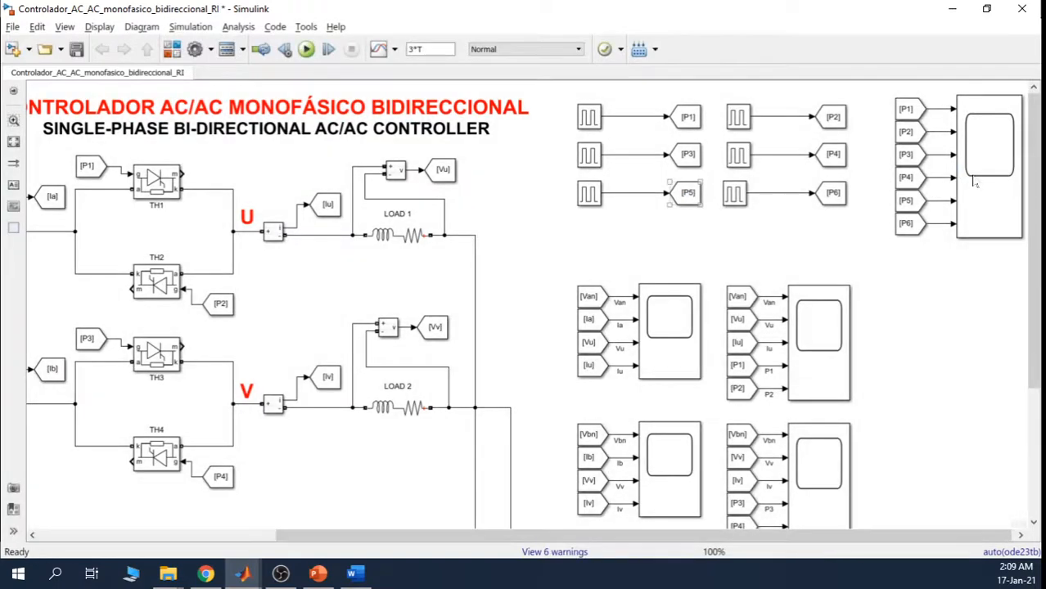
Step: Examine the six gate pulses on the new scope with the axes scaled to fit, and minimize its window
{"action": "double_click", "coordinate": [974, 183]}
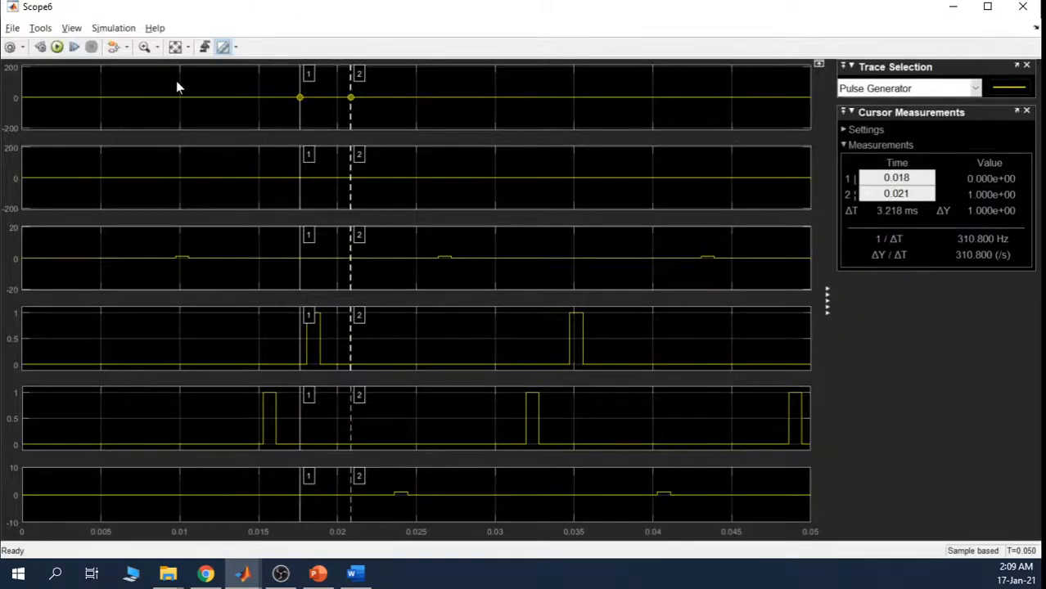
{"action": "left_click", "coordinate": [174, 49]}
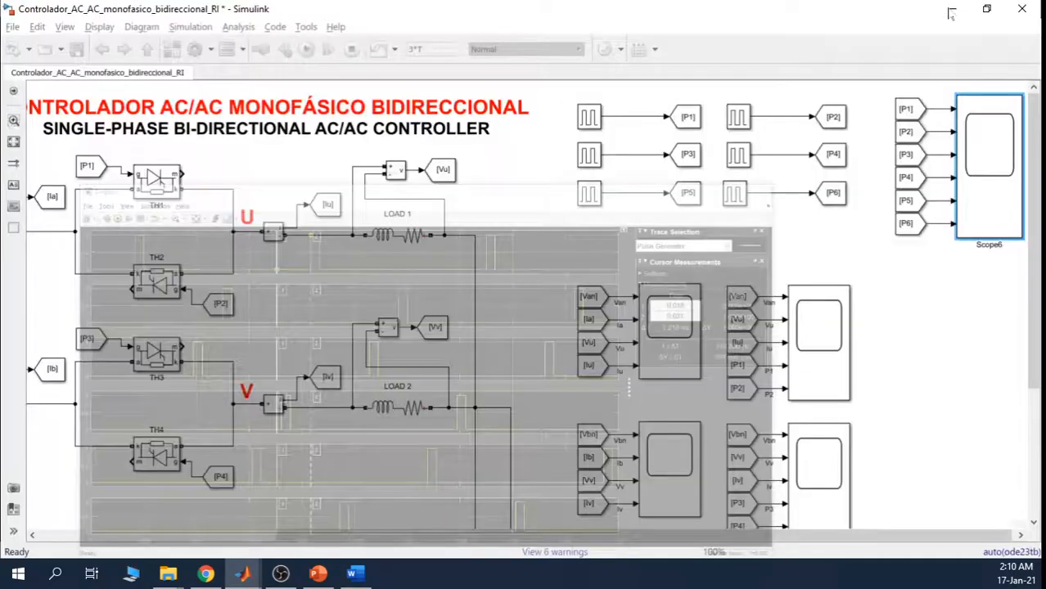
{"action": "left_click", "coordinate": [953, 7]}
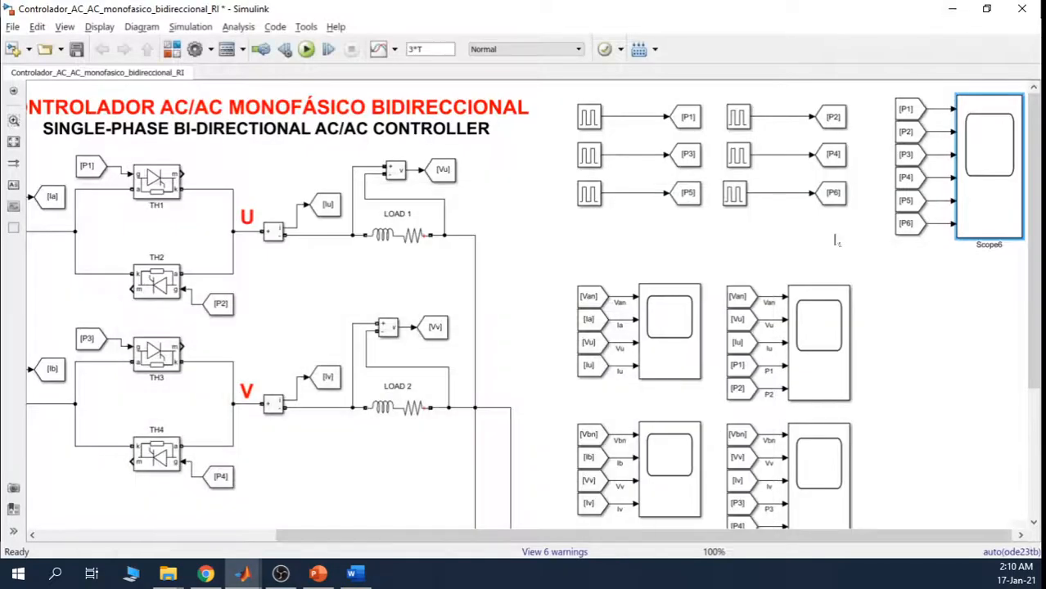
Step: Duplicate the five-input scope of phase U into the free space below the six-pulse scope
{"action": "left_click_drag", "start_coordinate": [1042, 254], "coordinate": [1036, 280]}
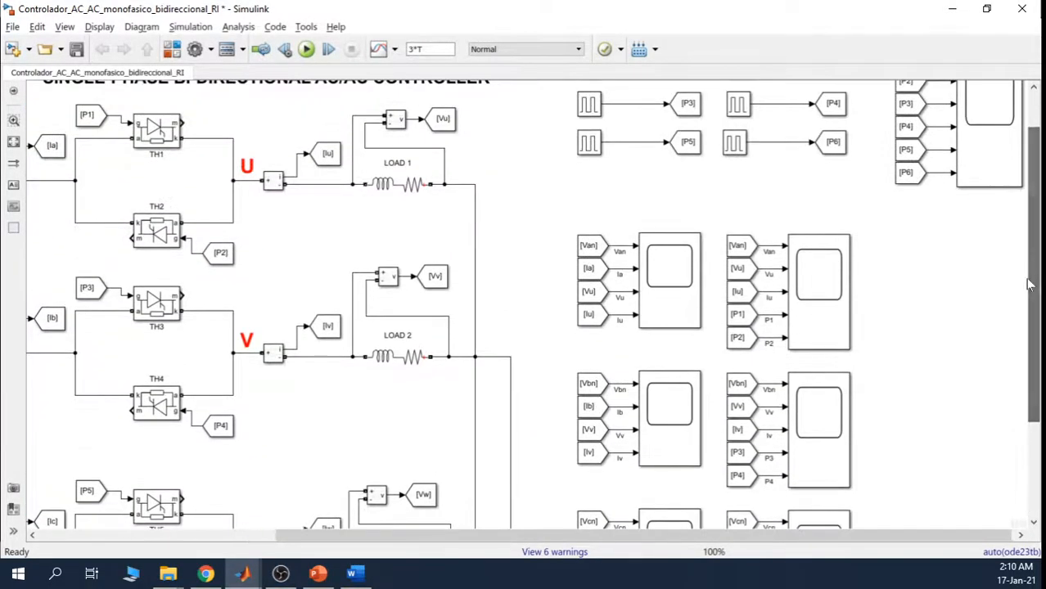
{"action": "left_click", "coordinate": [822, 282]}
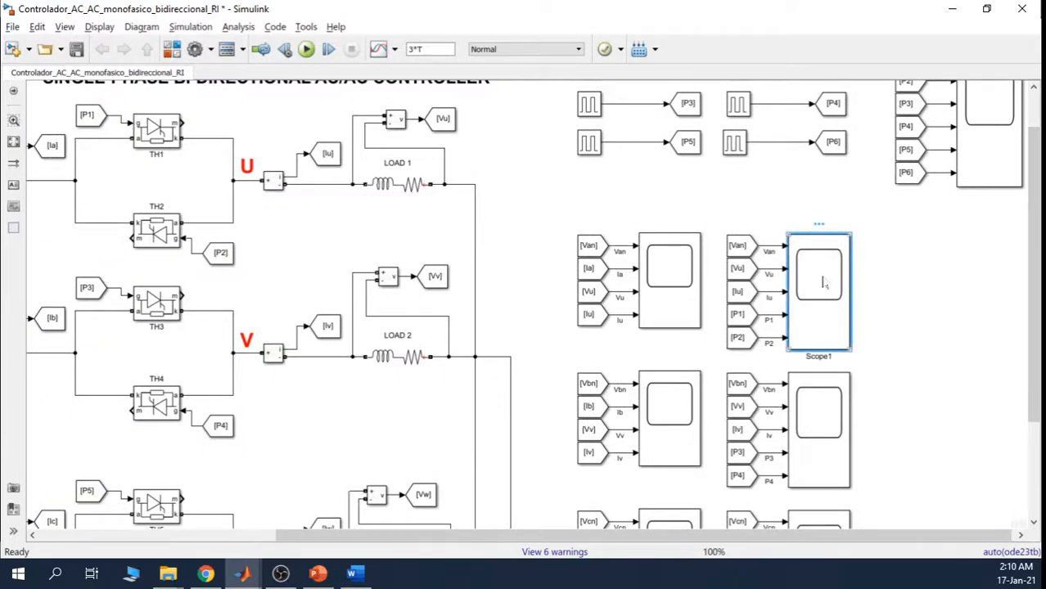
{"action": "left_click_drag", "start_coordinate": [823, 283], "coordinate": [998, 279]}
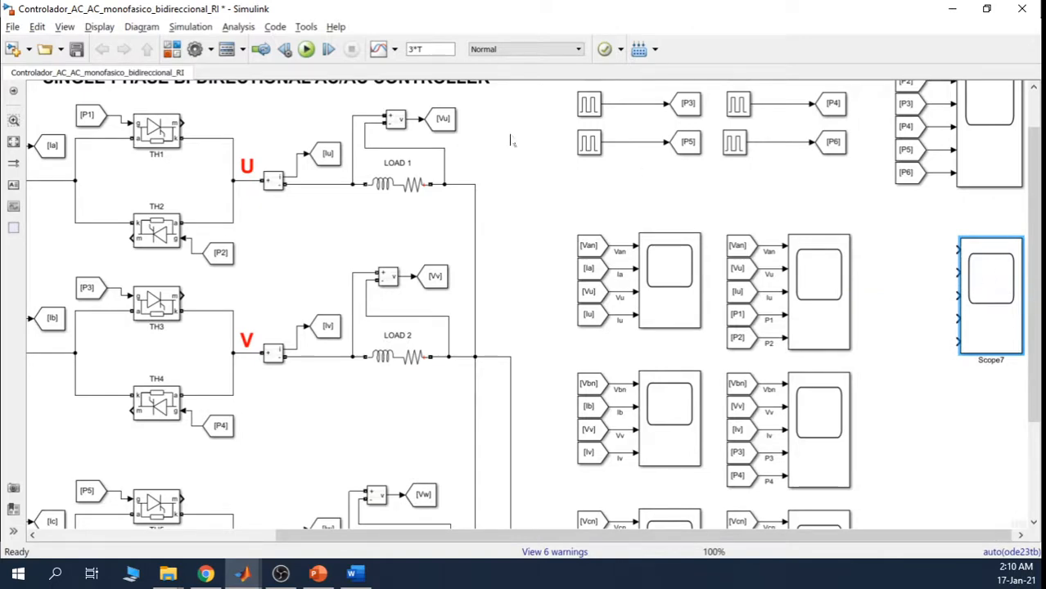
Step: Add a Mux block from the Simulink Signal Routing library below the duplicated scope
{"action": "left_click", "coordinate": [172, 49]}
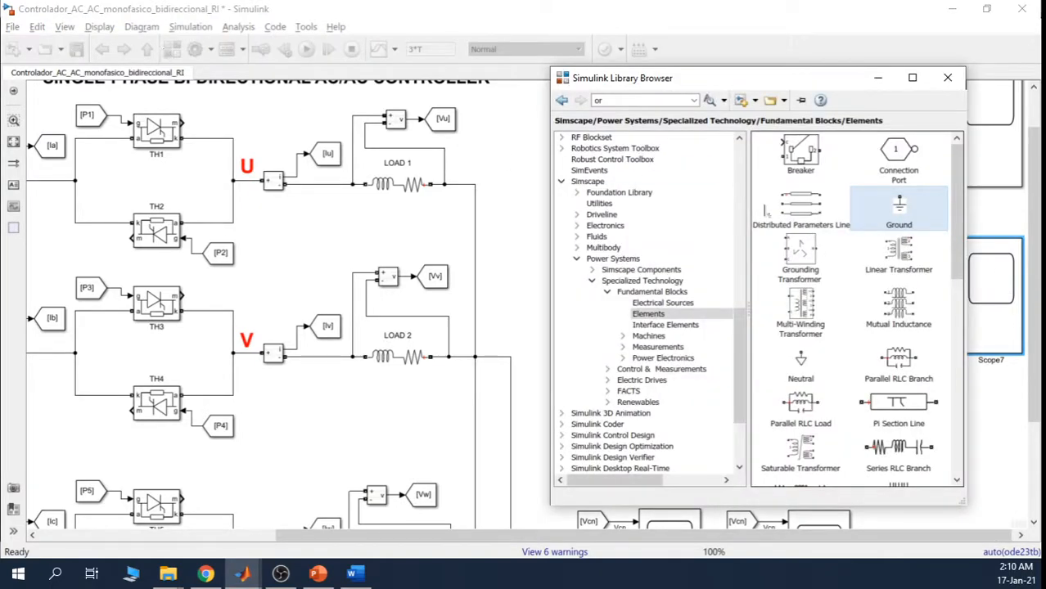
{"action": "left_click_drag", "start_coordinate": [744, 320], "coordinate": [744, 162]}
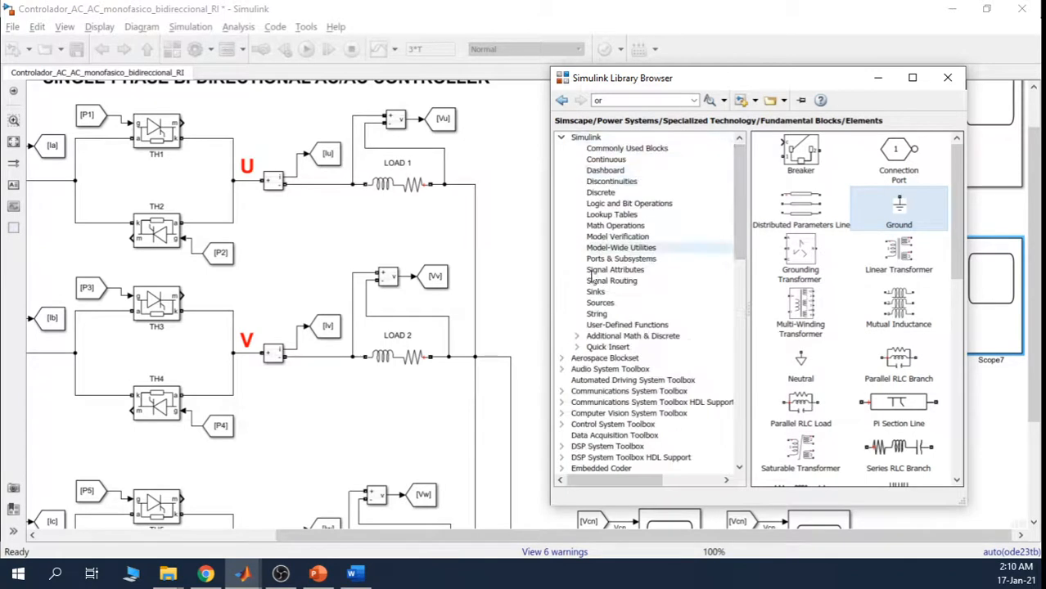
{"action": "left_click", "coordinate": [616, 282]}
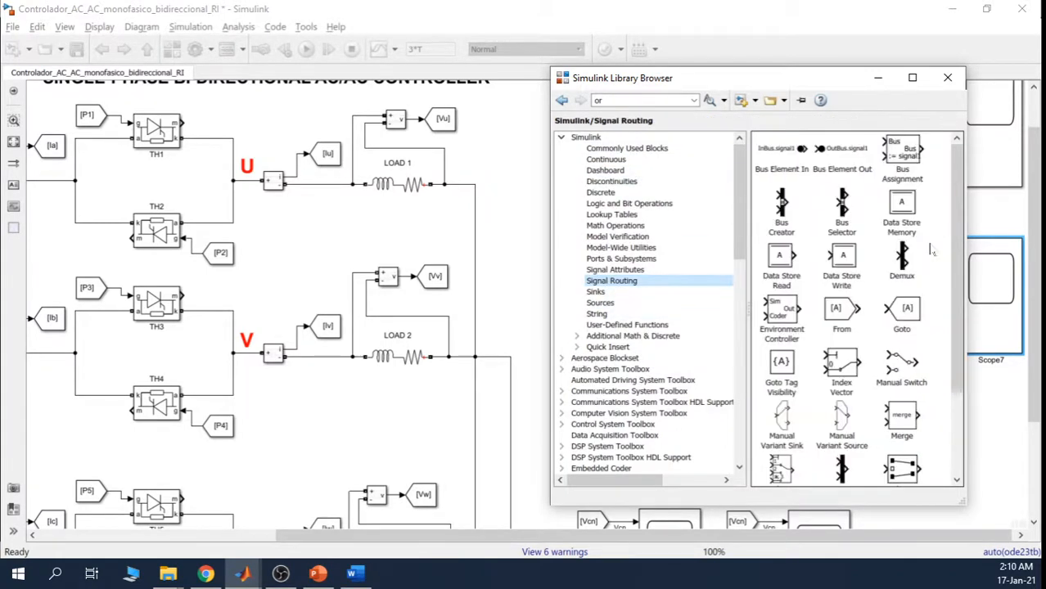
{"action": "scroll", "coordinate": [949, 237], "scroll_direction": "down", "scroll_amount": 3}
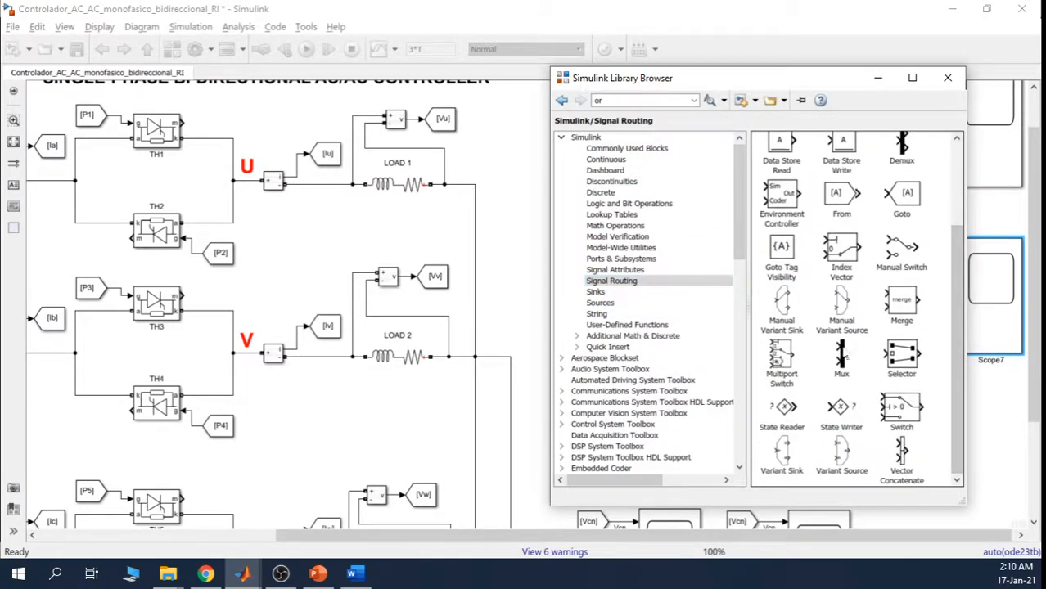
{"action": "left_click_drag", "start_coordinate": [845, 354], "coordinate": [978, 434]}
Step: Set the Mux block's number of inputs to 3 and close its parameters
{"action": "double_click", "coordinate": [966, 425]}
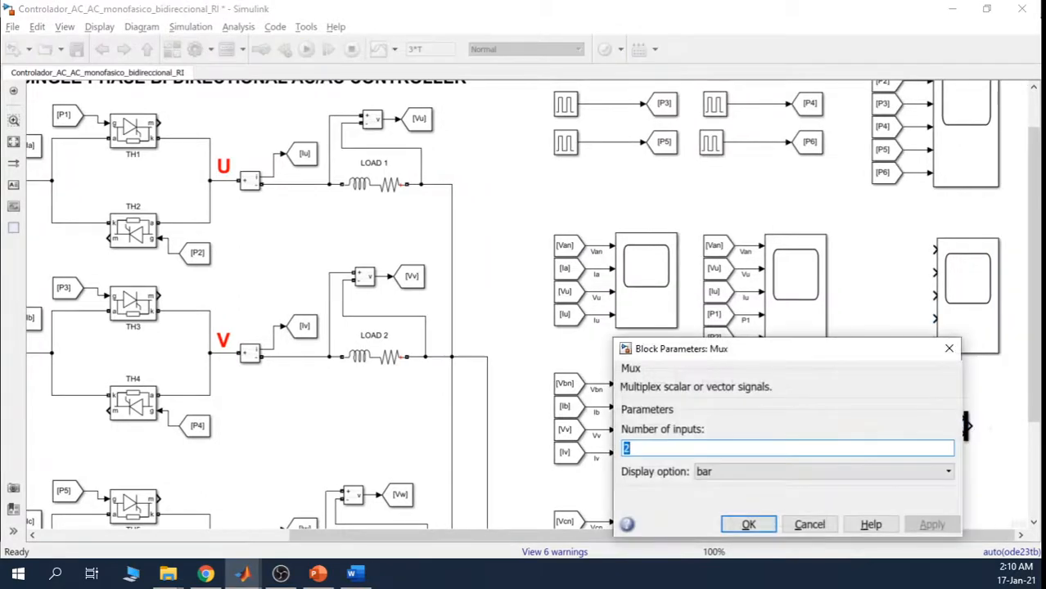
{"action": "type", "text": "3"}
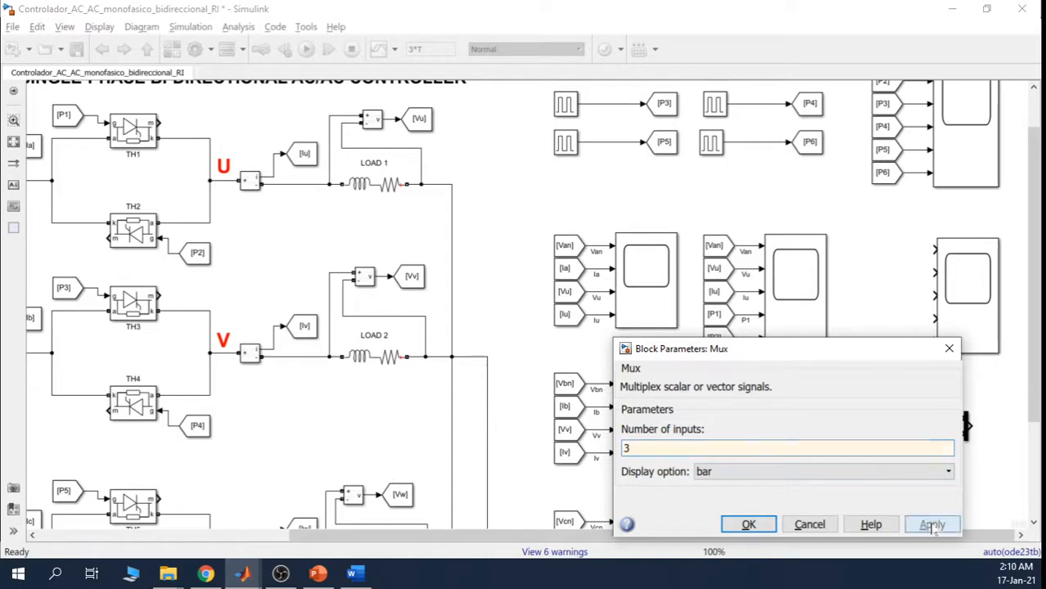
{"action": "left_click", "coordinate": [931, 525]}
{"action": "left_click", "coordinate": [750, 525]}
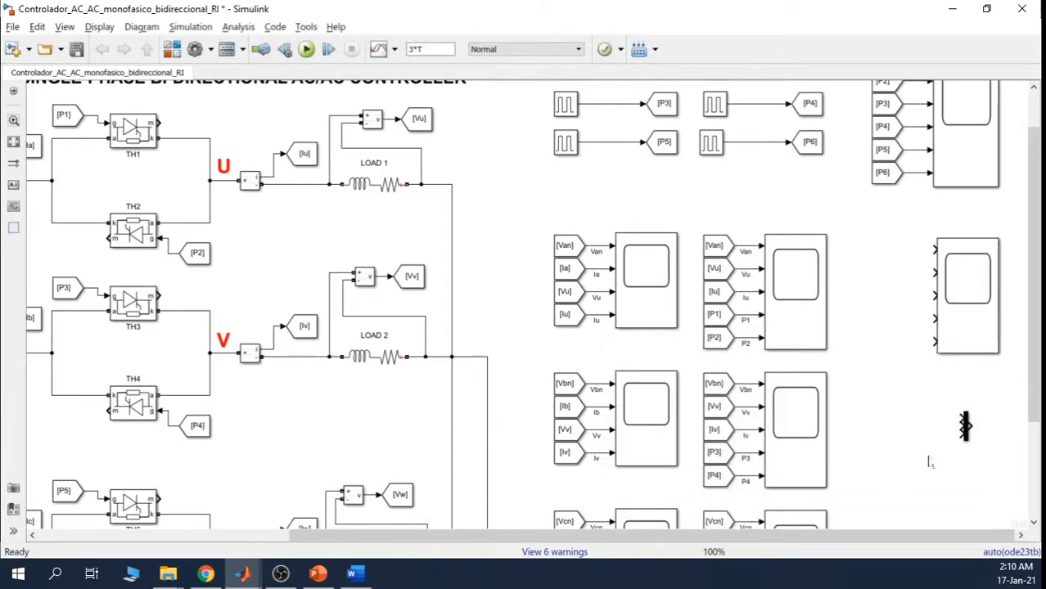
Step: Move the Mux beside the duplicated scope's first input and stretch it taller to space its three ports
{"action": "left_click", "coordinate": [964, 427]}
{"action": "left_click_drag", "start_coordinate": [966, 442], "coordinate": [906, 277]}
{"action": "left_click", "coordinate": [900, 336]}
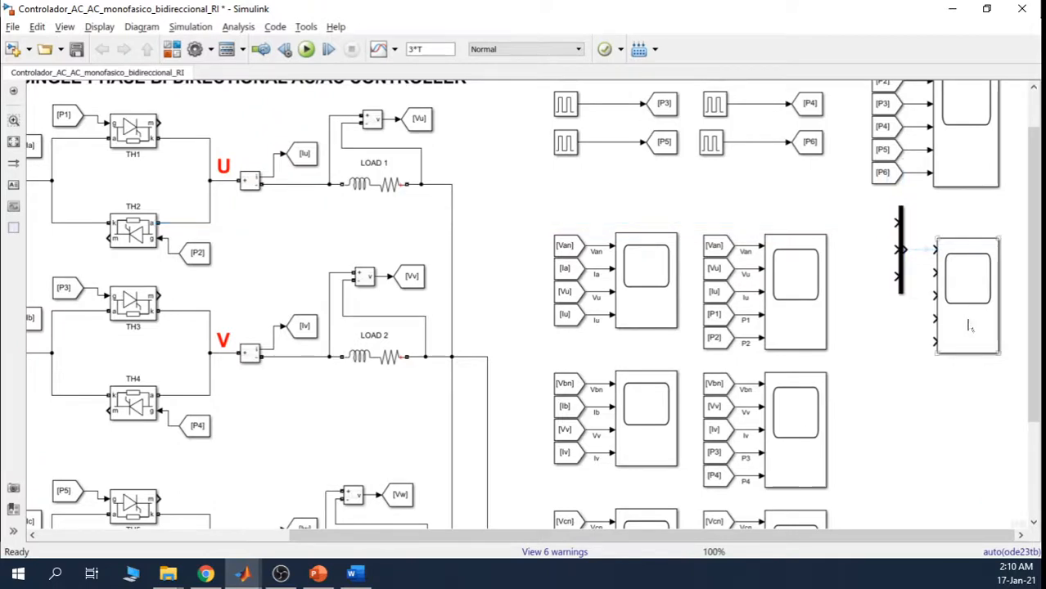
Step: Move the duplicated scope lower, connect the Mux output to its first input and shift the Mux slightly down
{"action": "left_click_drag", "start_coordinate": [970, 320], "coordinate": [980, 373]}
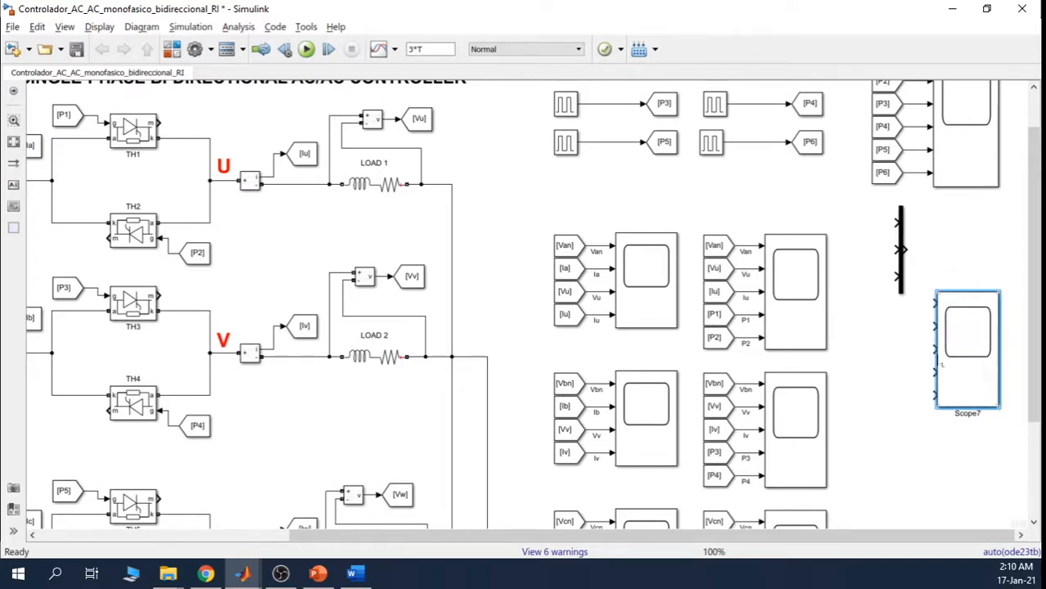
{"action": "left_click", "coordinate": [910, 320]}
{"action": "left_click_drag", "start_coordinate": [909, 252], "coordinate": [935, 303]}
{"action": "left_click_drag", "start_coordinate": [898, 246], "coordinate": [902, 256]}
{"action": "left_click", "coordinate": [990, 235]}
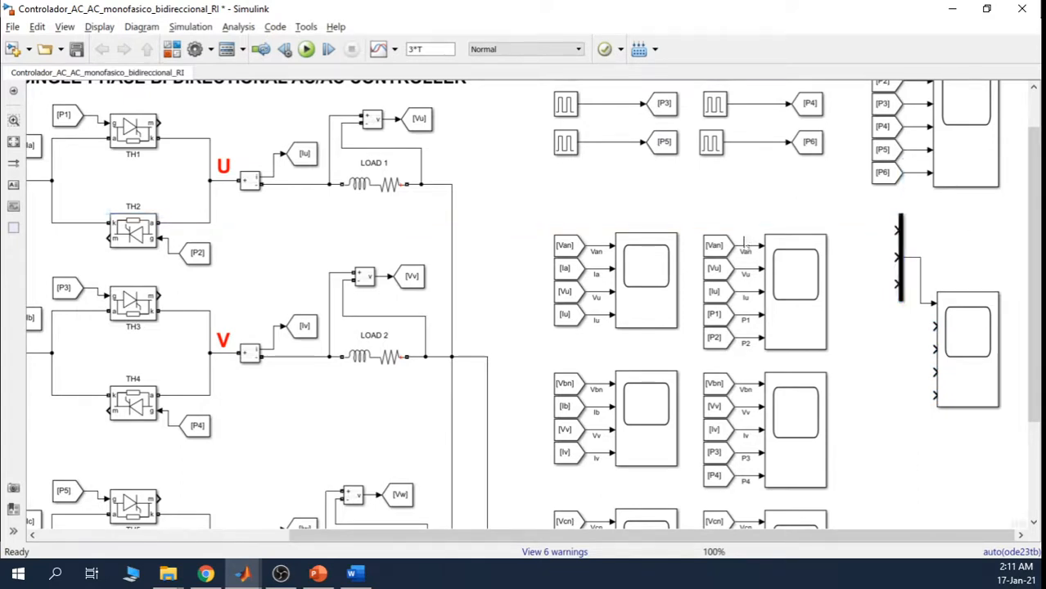
Step: Copy the Van, Vbn and Vcn From blocks and connect them to the three Mux inputs in that order
{"action": "left_click", "coordinate": [715, 250]}
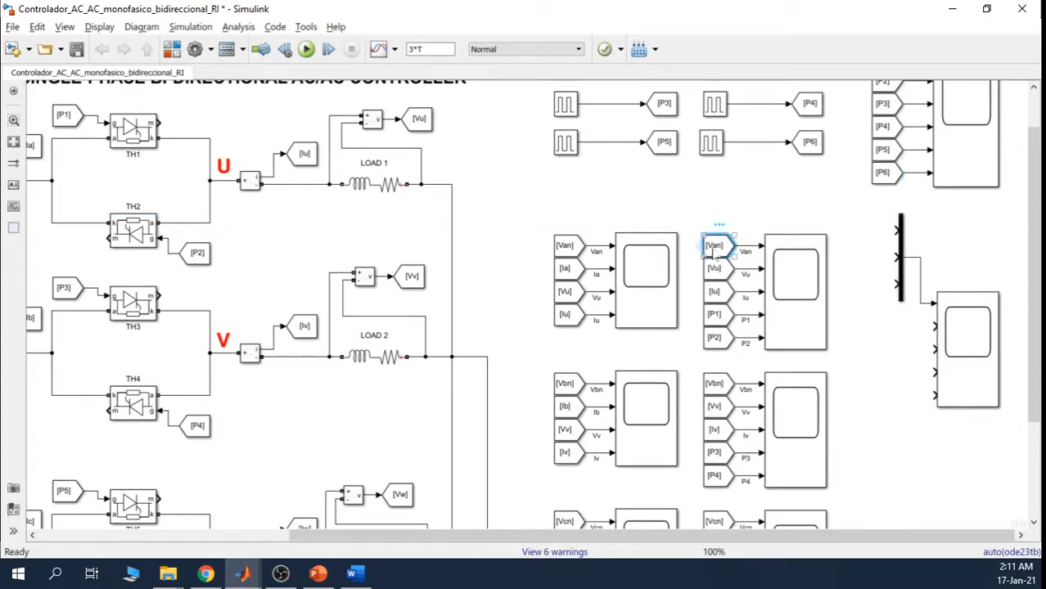
{"action": "left_click_drag", "start_coordinate": [715, 254], "coordinate": [864, 239]}
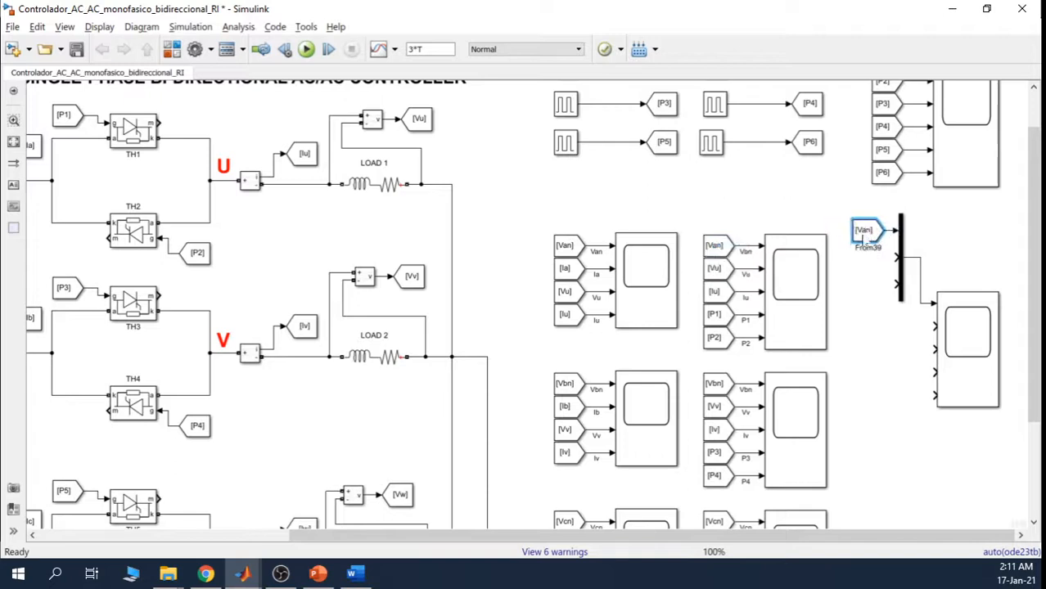
{"action": "left_click", "coordinate": [861, 281]}
{"action": "left_click", "coordinate": [573, 388]}
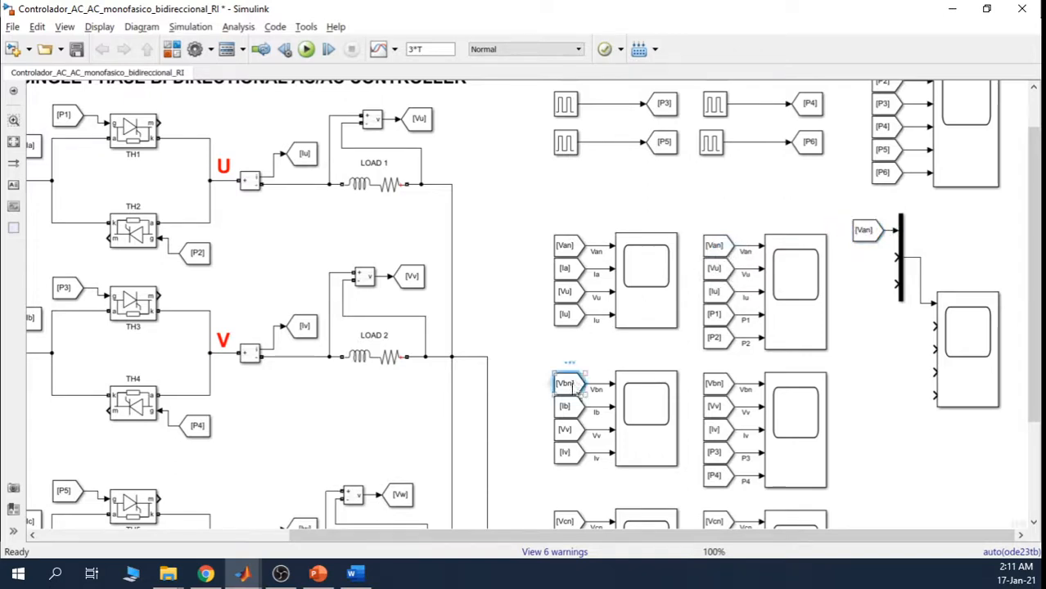
{"action": "left_click_drag", "start_coordinate": [576, 391], "coordinate": [875, 262]}
{"action": "left_click", "coordinate": [885, 360]}
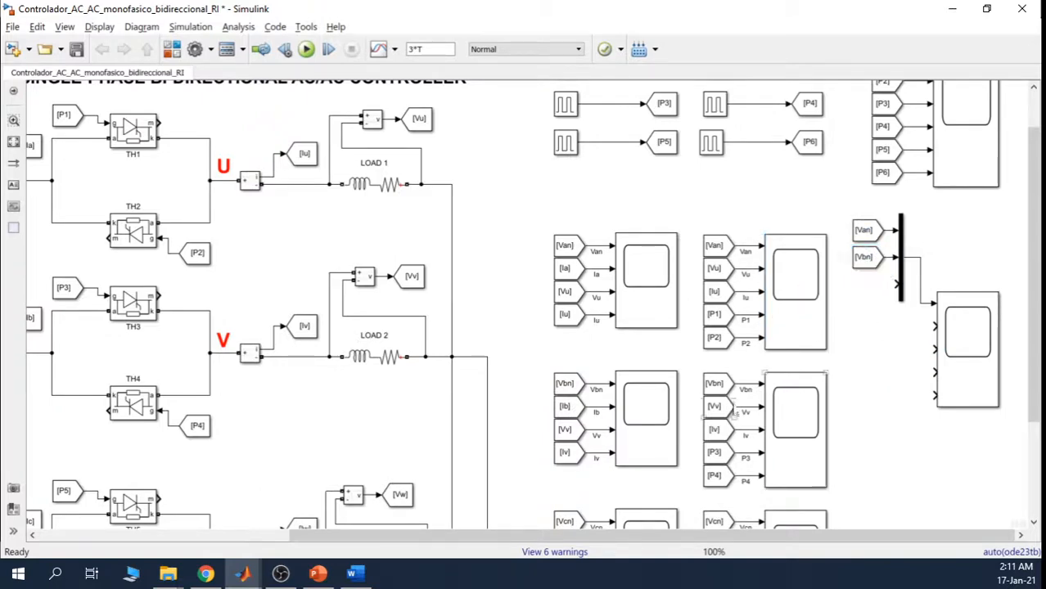
{"action": "left_click", "coordinate": [567, 522]}
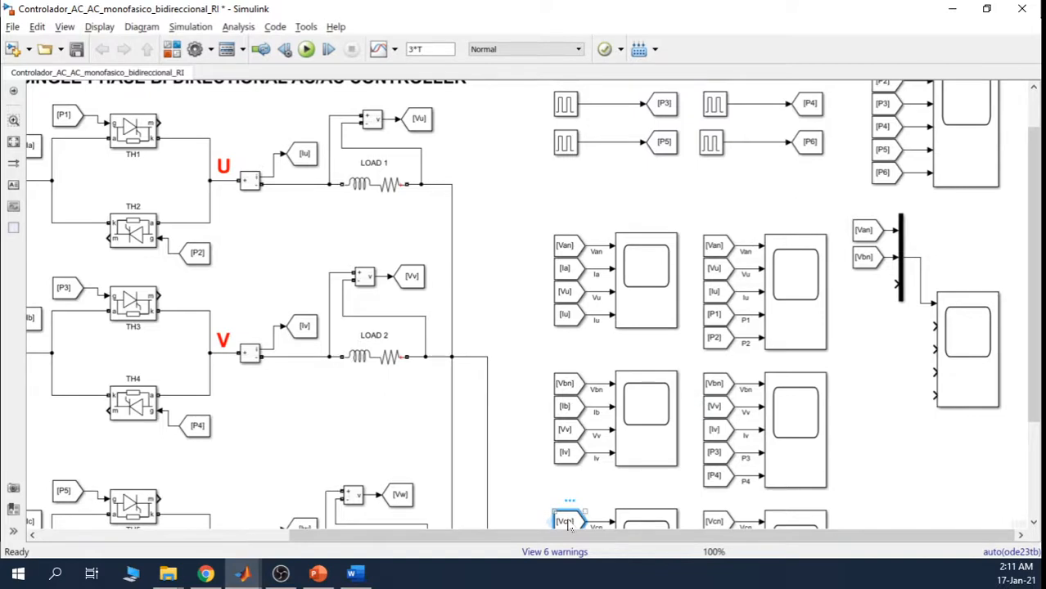
{"action": "left_click_drag", "start_coordinate": [569, 526], "coordinate": [867, 283]}
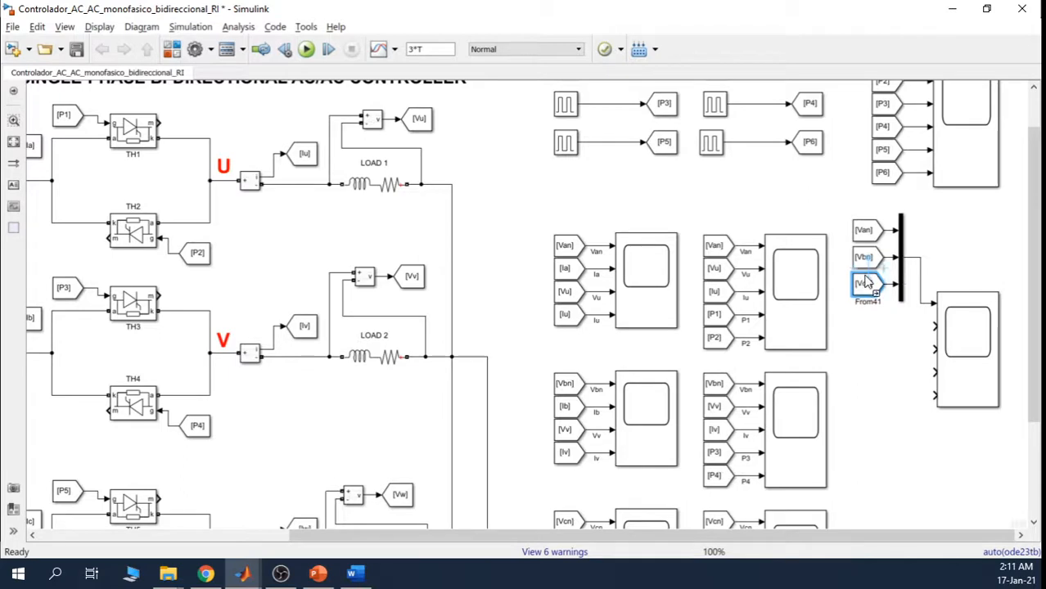
{"action": "left_click", "coordinate": [882, 332]}
Step: Copy the Vu From block to the Mux-fed scope's second input and align it beneath the Vcn block
{"action": "scroll", "coordinate": [984, 320], "scroll_direction": "down", "scroll_amount": 2}
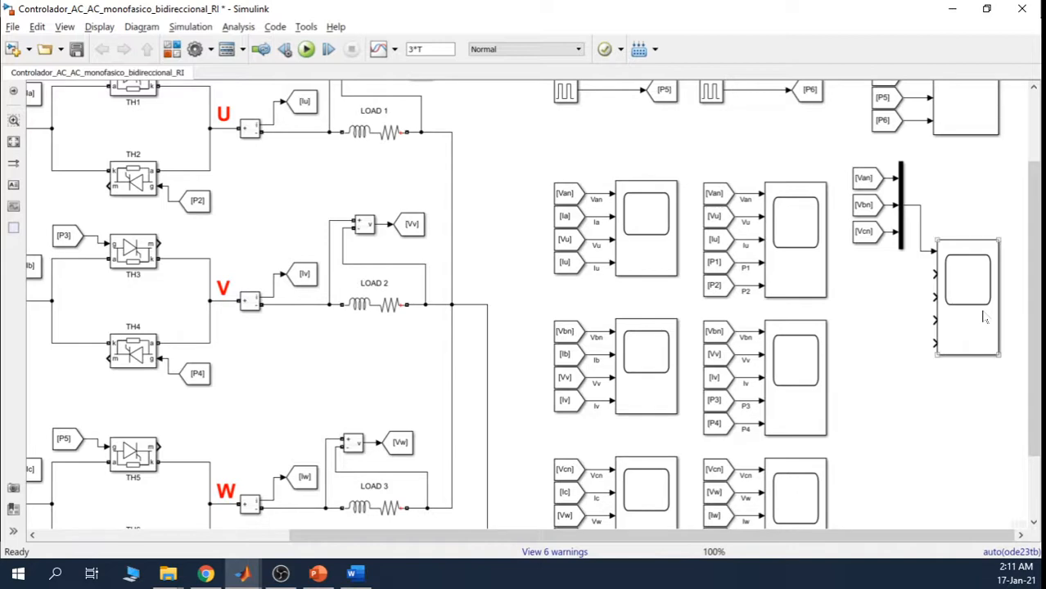
{"action": "left_click", "coordinate": [894, 344]}
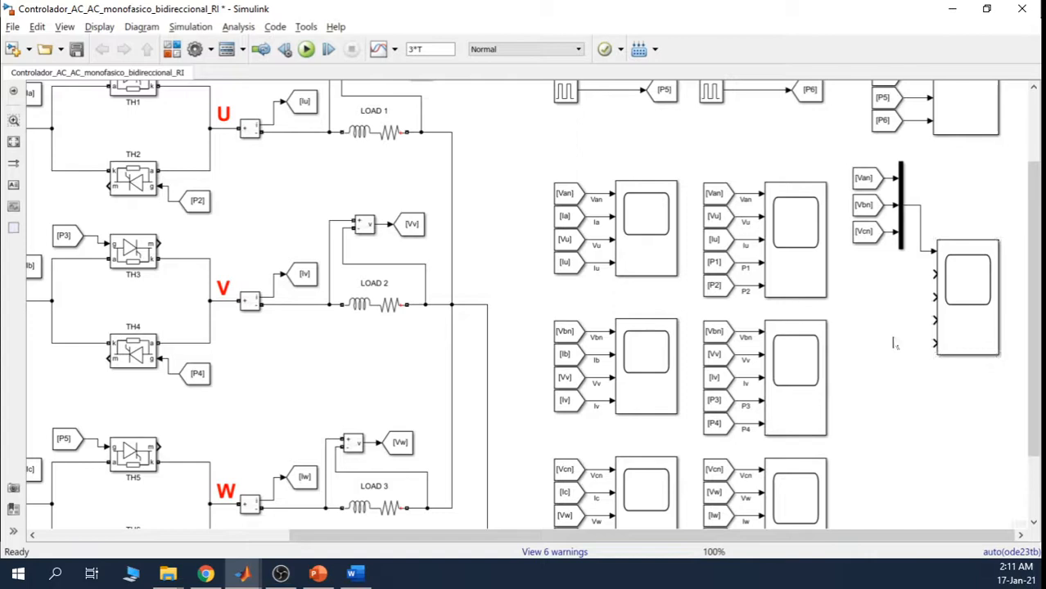
{"action": "left_click", "coordinate": [714, 218]}
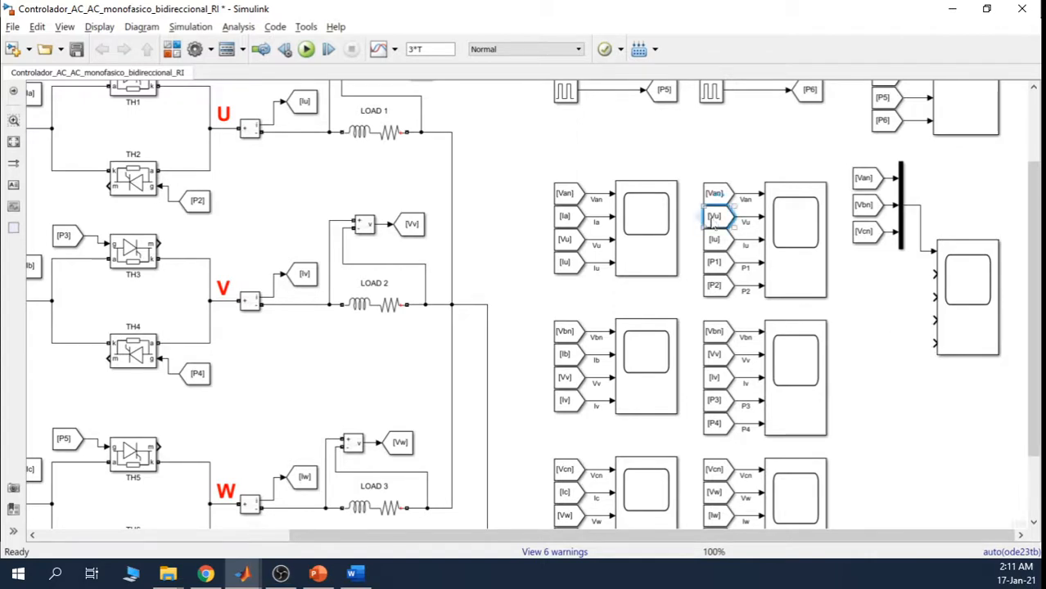
{"action": "left_click_drag", "start_coordinate": [710, 220], "coordinate": [882, 276]}
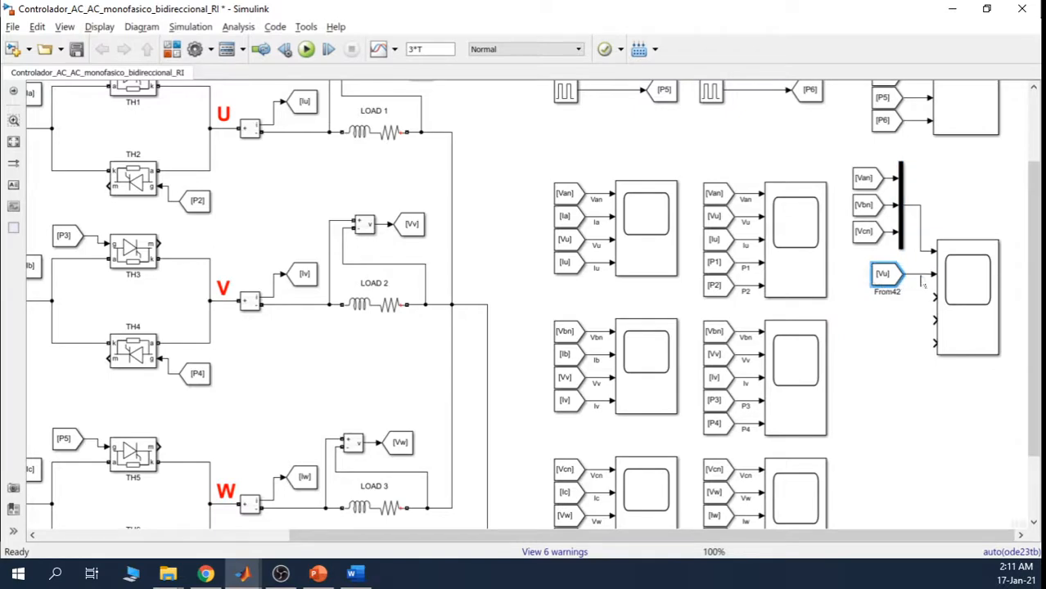
{"action": "left_click_drag", "start_coordinate": [886, 275], "coordinate": [867, 275]}
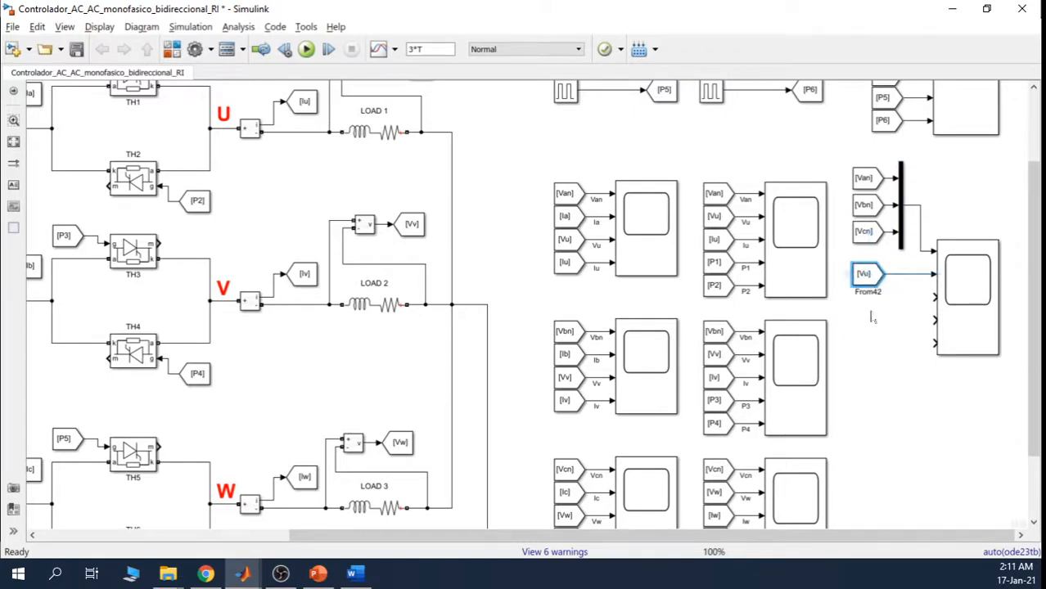
{"action": "left_click", "coordinate": [870, 315]}
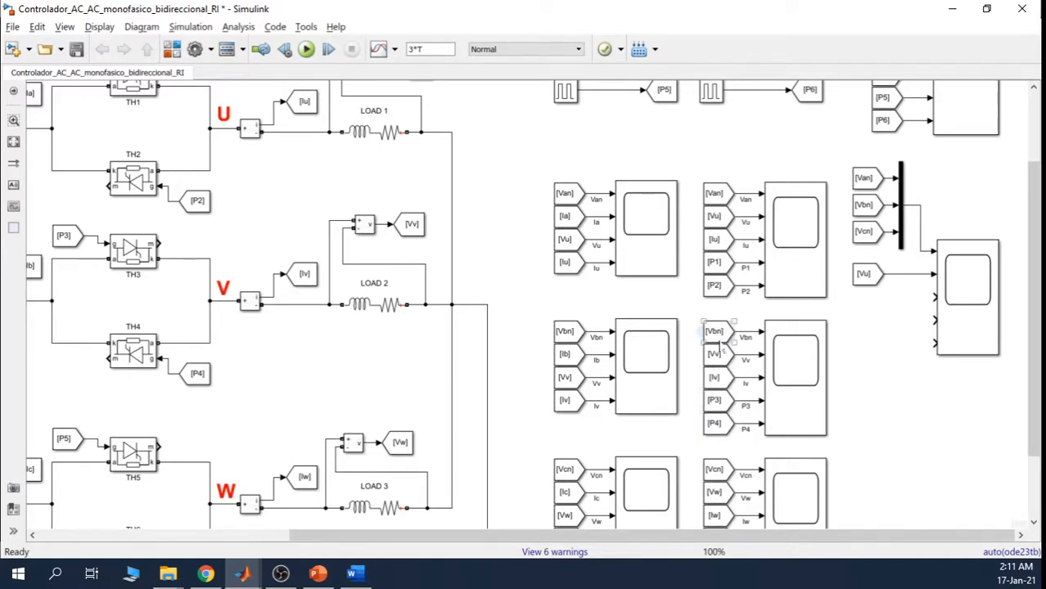
{"action": "left_click_drag", "start_coordinate": [1038, 250], "coordinate": [1035, 314]}
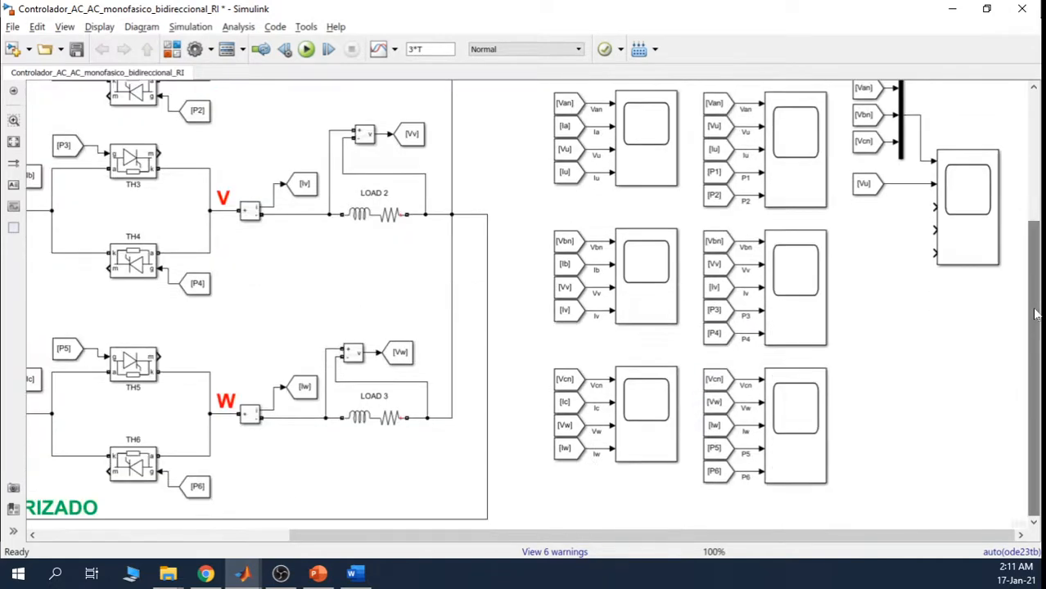
{"action": "left_click", "coordinate": [715, 246]}
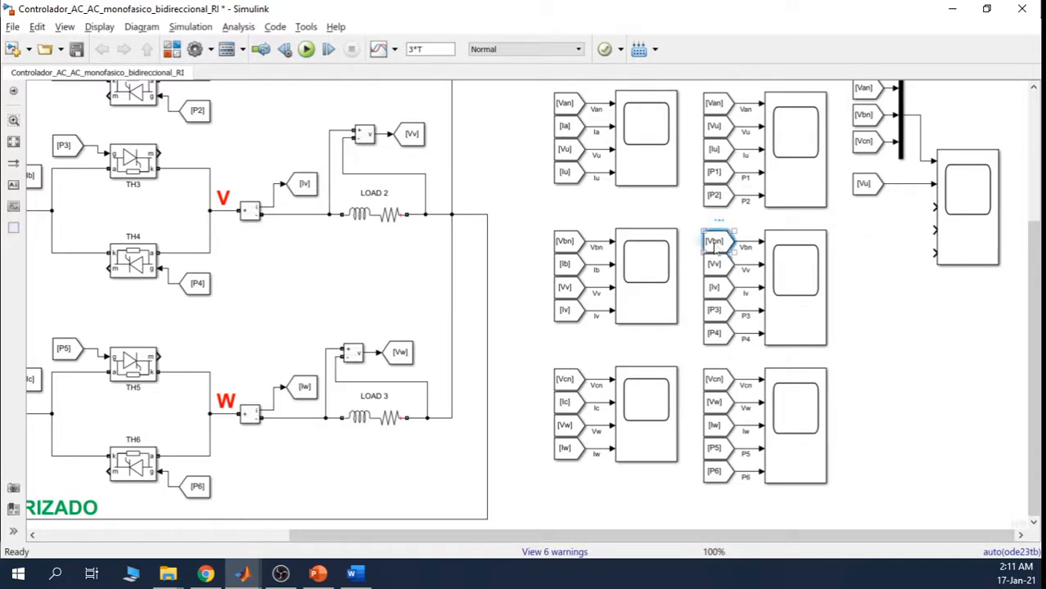
{"action": "left_click_drag", "start_coordinate": [716, 250], "coordinate": [861, 214]}
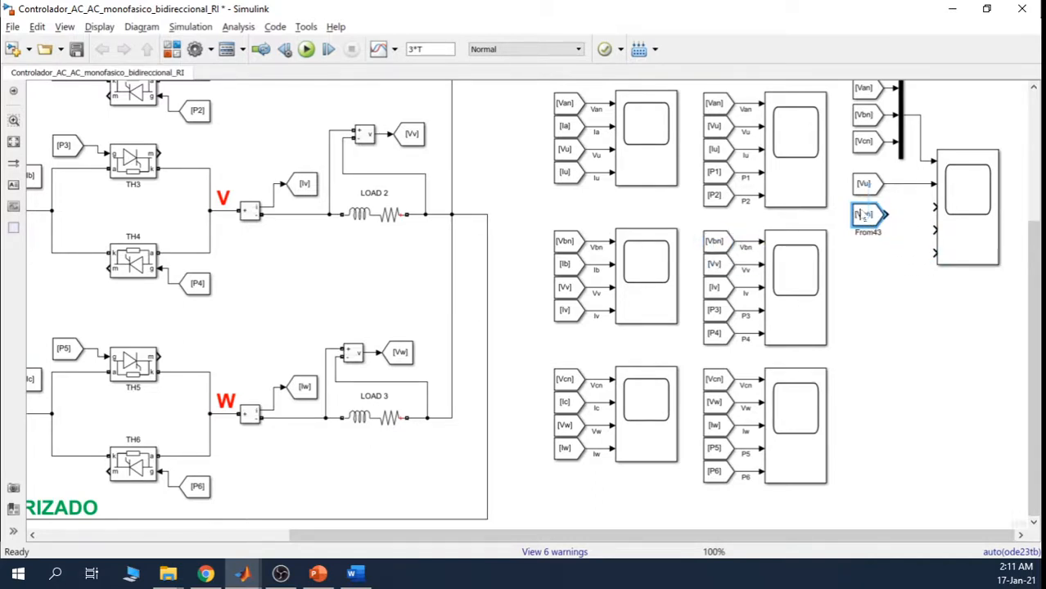
{"action": "key", "text": "ctrl+z"}
{"action": "key", "text": "ctrl+z"}
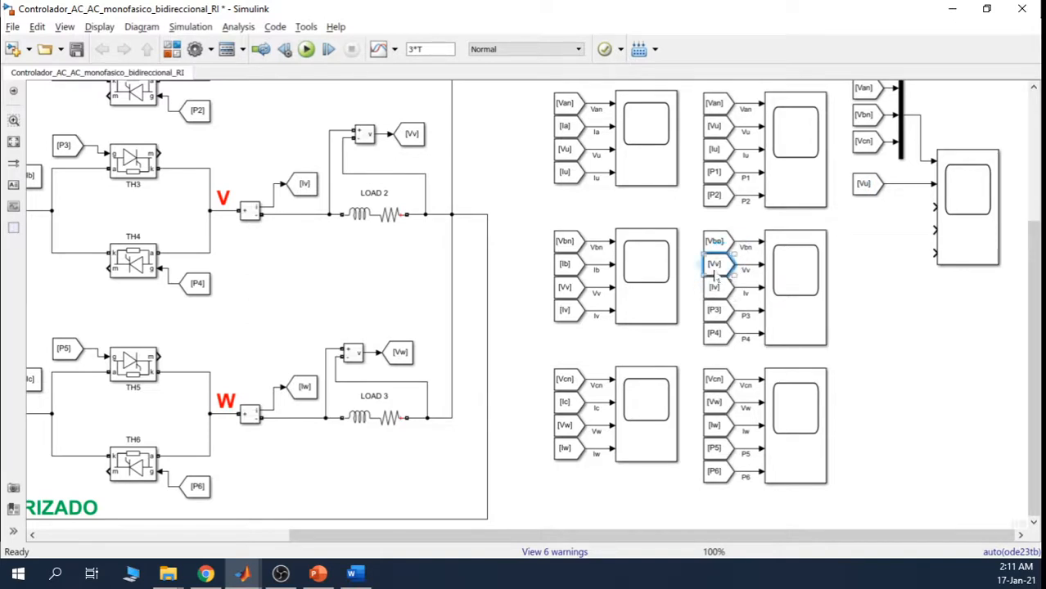
Step: Copy the Vv and Vw From blocks below Vu and connect them to the Mux-fed scope's third and fourth inputs
{"action": "left_click_drag", "start_coordinate": [714, 276], "coordinate": [868, 208]}
{"action": "left_click", "coordinate": [906, 249]}
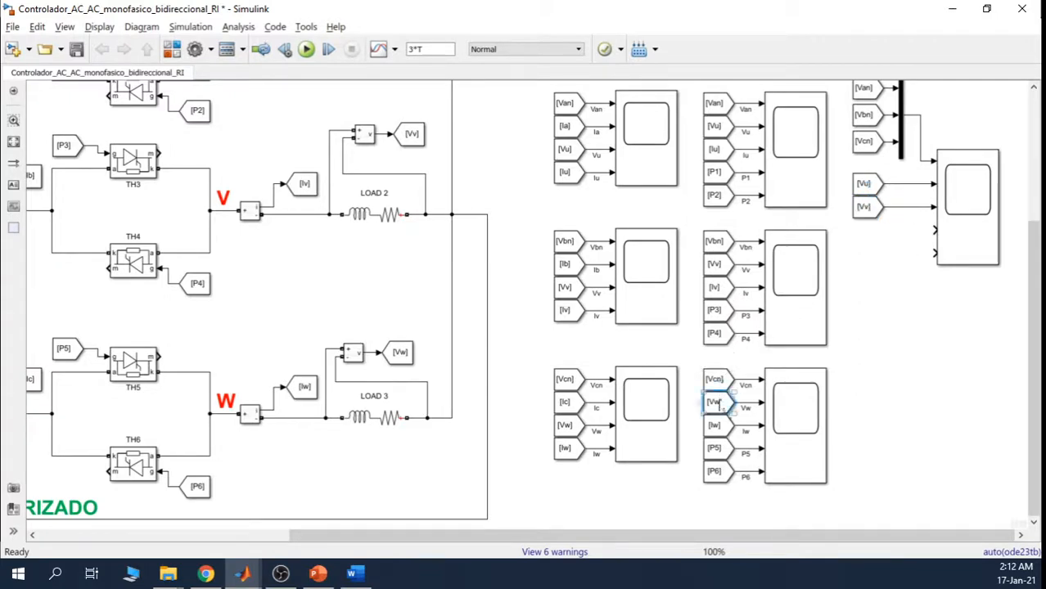
{"action": "left_click_drag", "start_coordinate": [715, 405], "coordinate": [872, 229]}
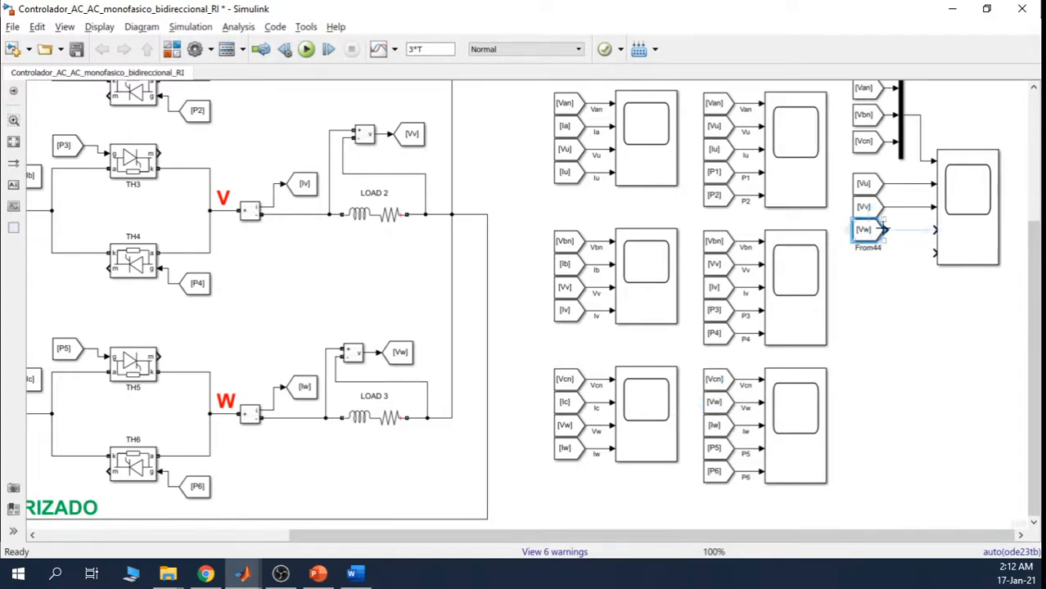
{"action": "left_click", "coordinate": [900, 286]}
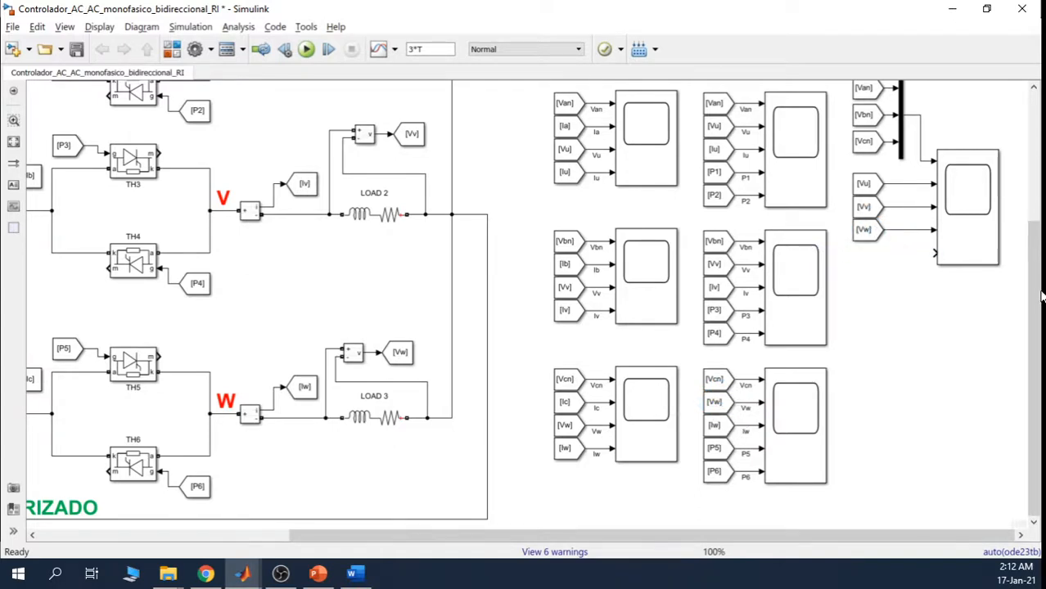
Step: Copy the P1 to P6 From blocks from the pulse scope and place them in a column below the Vw block
{"action": "left_click_drag", "start_coordinate": [1036, 245], "coordinate": [1034, 168]}
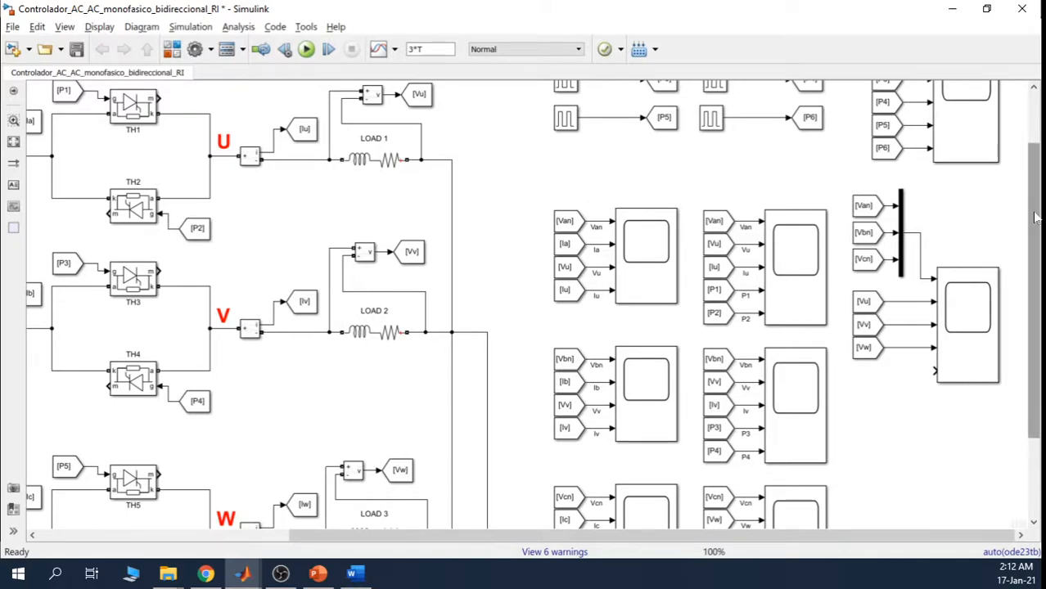
{"action": "scroll", "coordinate": [950, 229], "scroll_direction": "up", "scroll_amount": 2}
{"action": "left_click_drag", "start_coordinate": [909, 247], "coordinate": [857, 157]}
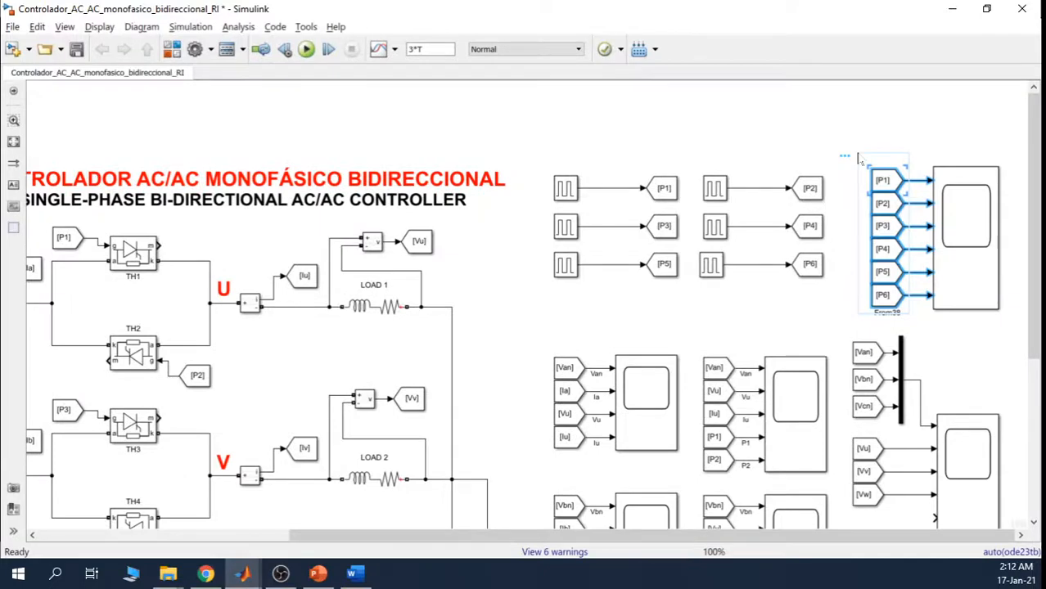
{"action": "left_click_drag", "start_coordinate": [1038, 160], "coordinate": [1039, 282]}
{"action": "left_click_drag", "start_coordinate": [899, 124], "coordinate": [873, 501]}
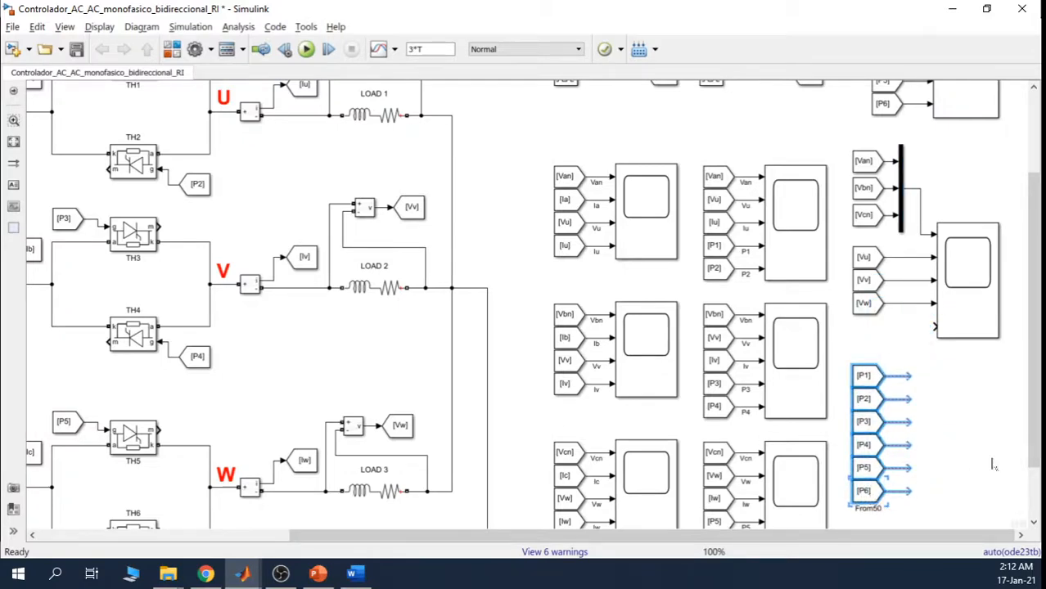
{"action": "left_click", "coordinate": [906, 211]}
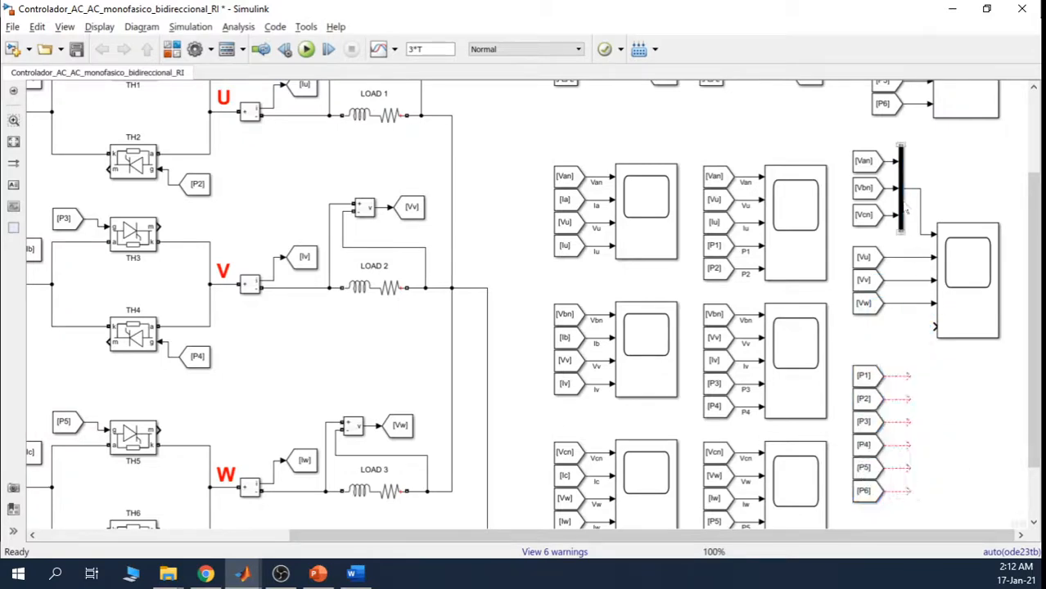
{"action": "left_click", "coordinate": [903, 211]}
{"action": "left_click_drag", "start_coordinate": [905, 211], "coordinate": [932, 403]}
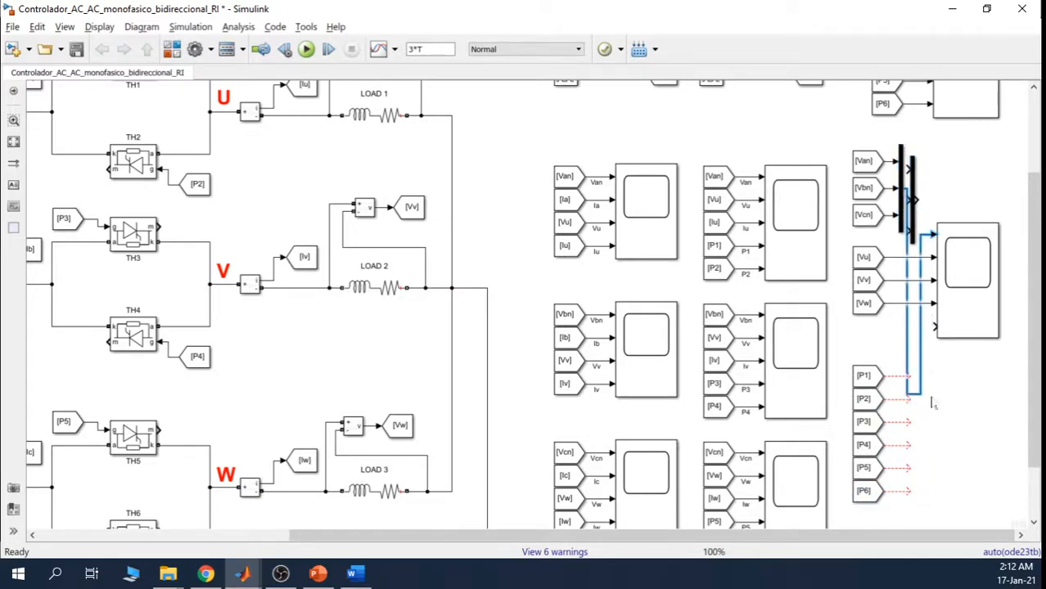
{"action": "key", "text": "ctrl+z"}
{"action": "left_click_drag", "start_coordinate": [916, 173], "coordinate": [929, 256]}
{"action": "left_click", "coordinate": [968, 395]}
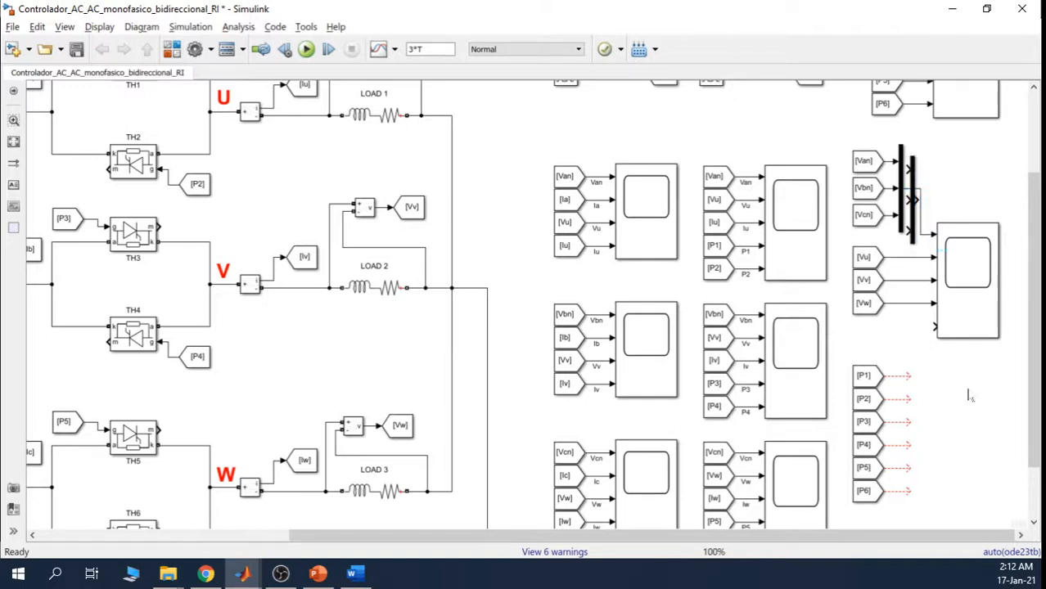
{"action": "key", "text": "ctrl+z"}
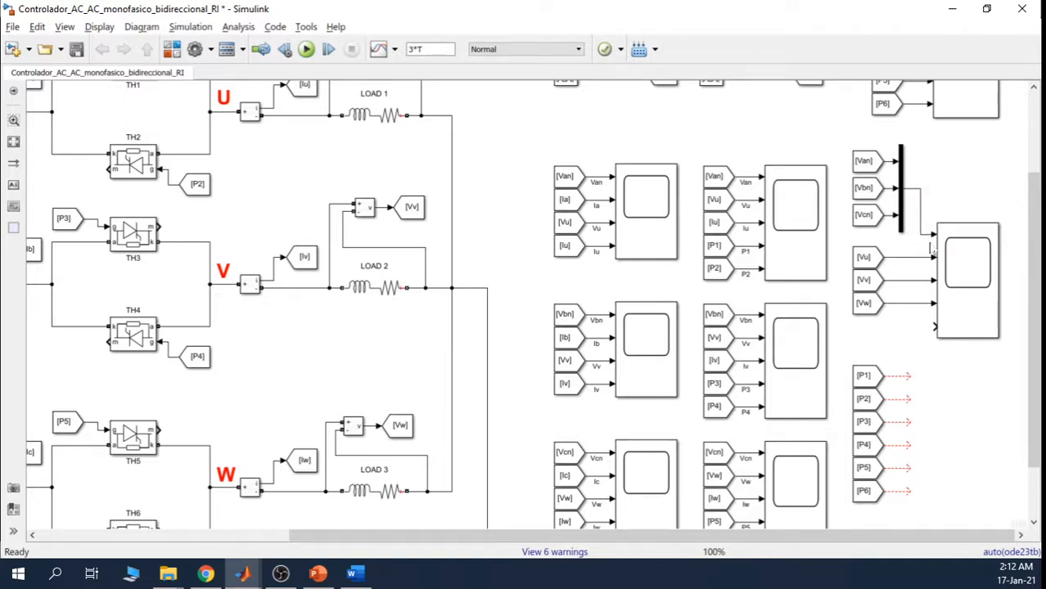
Step: Place a copy of the Mux beside the copied P1 to P6 blocks and set its number of inputs to 6
{"action": "key", "text": "ctrl+v"}
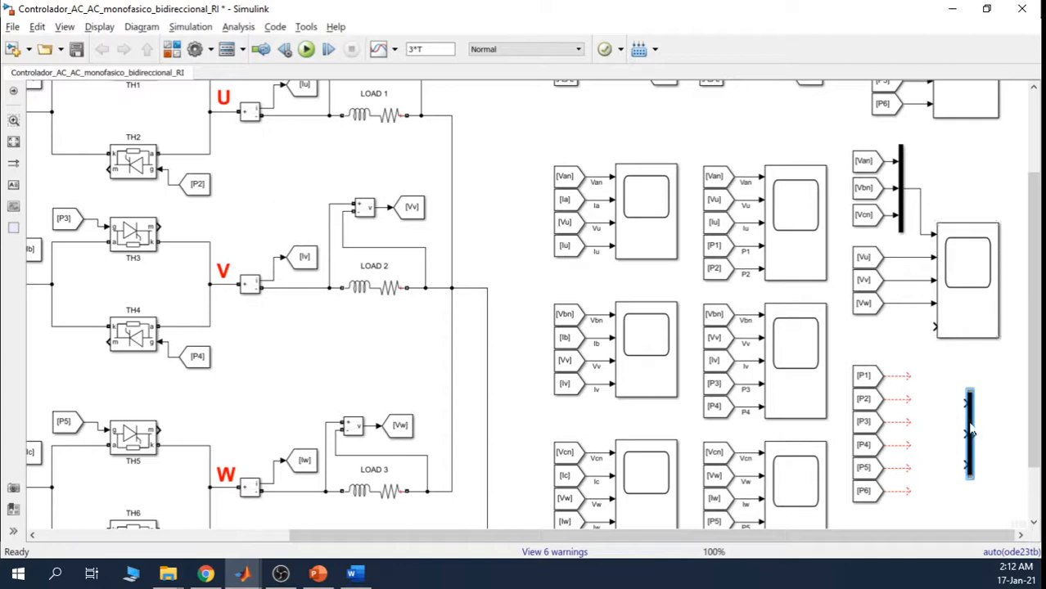
{"action": "left_click_drag", "start_coordinate": [971, 434], "coordinate": [947, 402]}
{"action": "double_click", "coordinate": [948, 403]}
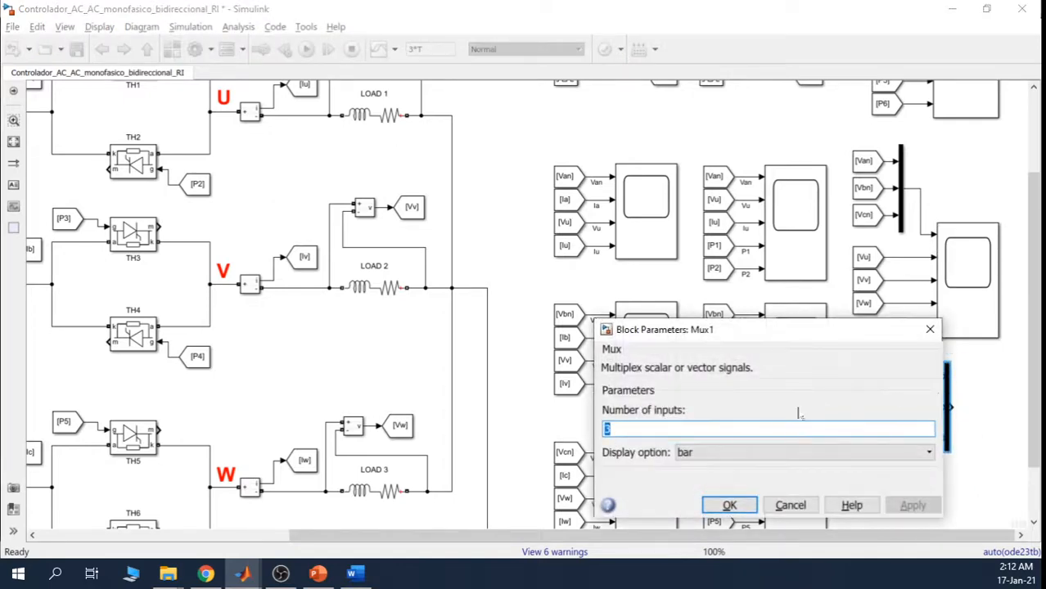
{"action": "type", "text": "6"}
{"action": "left_click", "coordinate": [911, 505]}
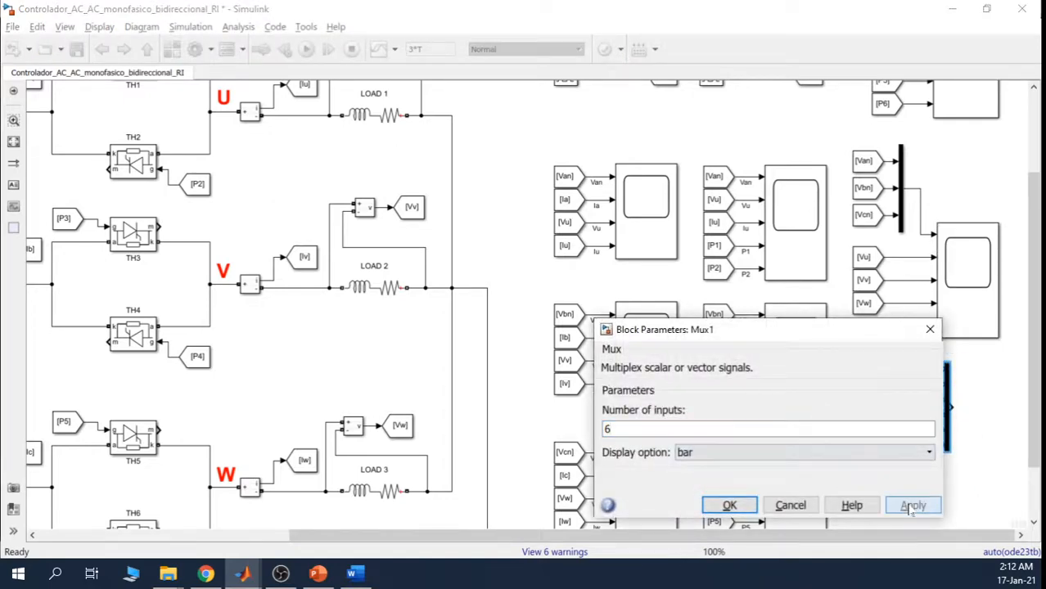
{"action": "left_click", "coordinate": [731, 505]}
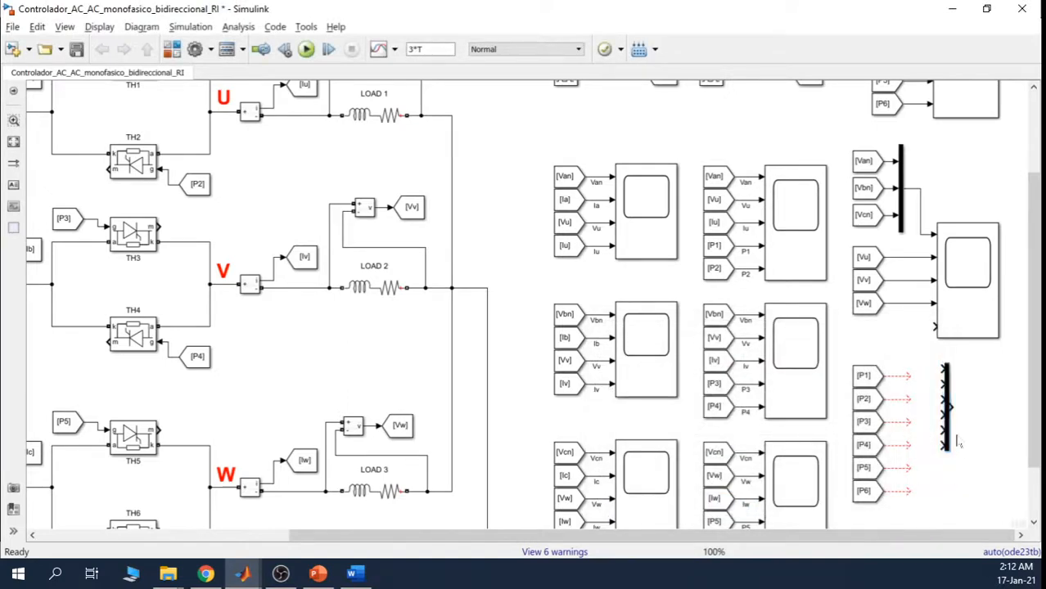
Step: Stretch the six-input Mux to match the P1 to P6 blocks, connect them and wire its output to the scope's fifth input
{"action": "mouse_move", "coordinate": [946, 449]}
{"action": "left_mouse_down"}
{"action": "mouse_move", "coordinate": [950, 493]}
{"action": "mouse_move", "coordinate": [940, 492]}
{"action": "mouse_move", "coordinate": [938, 460]}
{"action": "mouse_move", "coordinate": [905, 455]}
{"action": "mouse_move", "coordinate": [917, 463]}
{"action": "mouse_move", "coordinate": [933, 329]}
{"action": "left_mouse_up"}
{"action": "left_click", "coordinate": [991, 452]}
{"action": "left_click", "coordinate": [945, 448]}
{"action": "left_click", "coordinate": [948, 443]}
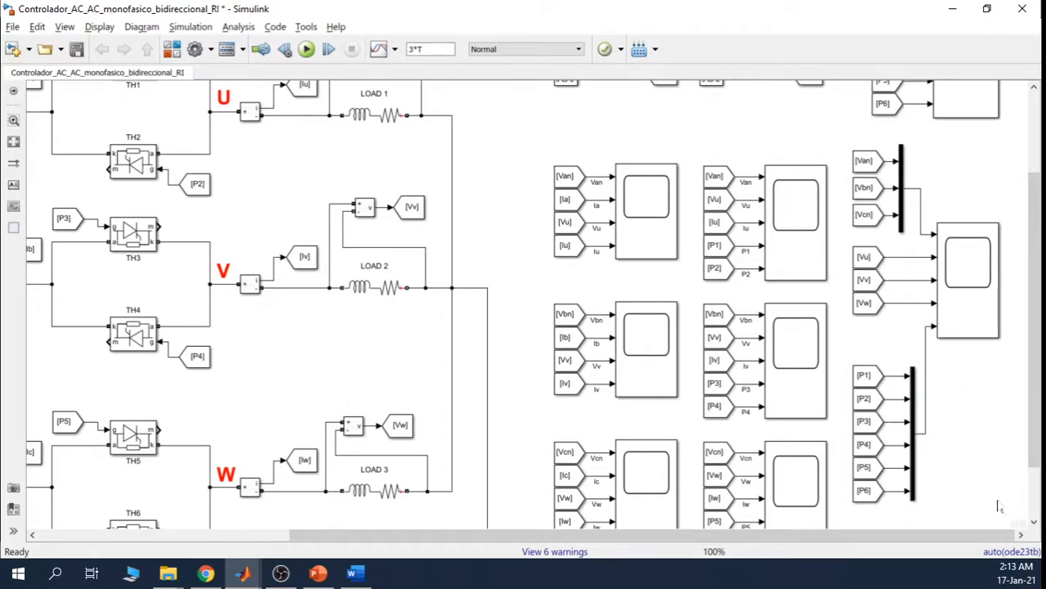
Step: Move the whole comparison scope group with both Muxes and its From blocks to align with the pulse scope's tags above
{"action": "left_click_drag", "start_coordinate": [998, 507], "coordinate": [847, 144]}
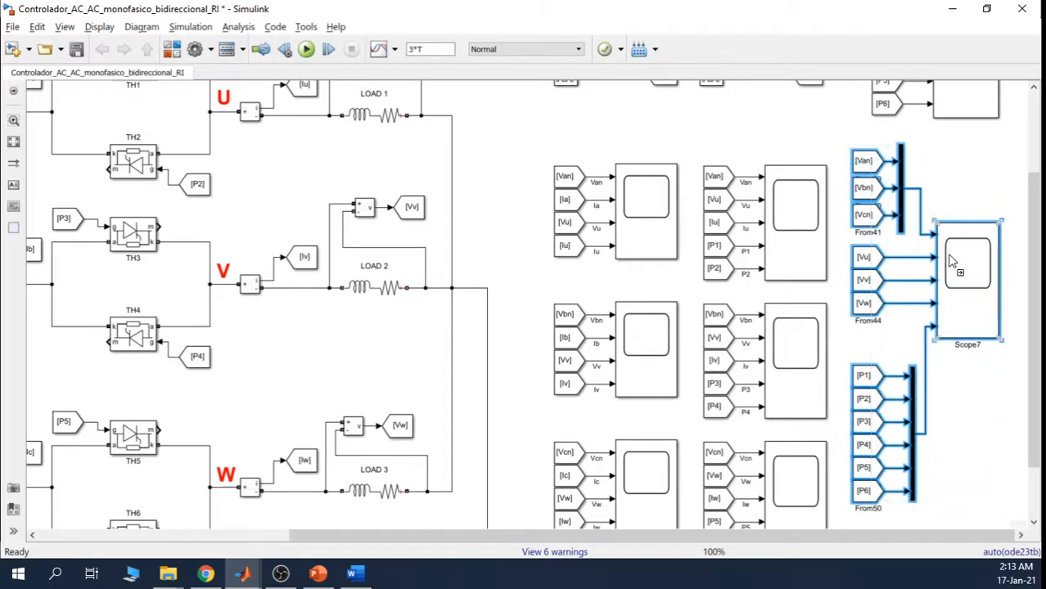
{"action": "left_click_drag", "start_coordinate": [952, 261], "coordinate": [972, 273]}
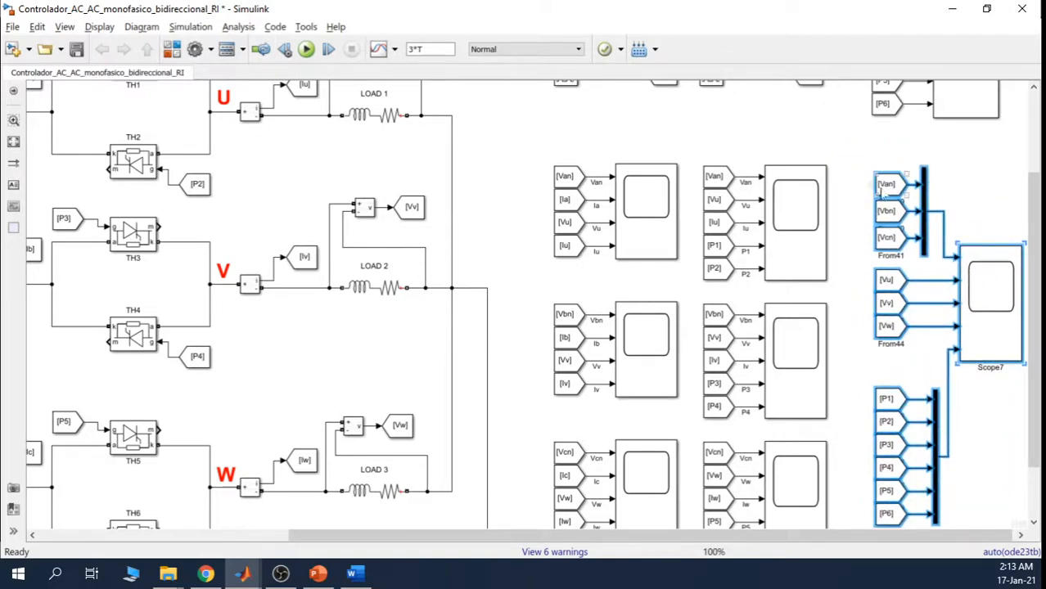
{"action": "left_click_drag", "start_coordinate": [884, 186], "coordinate": [883, 186]}
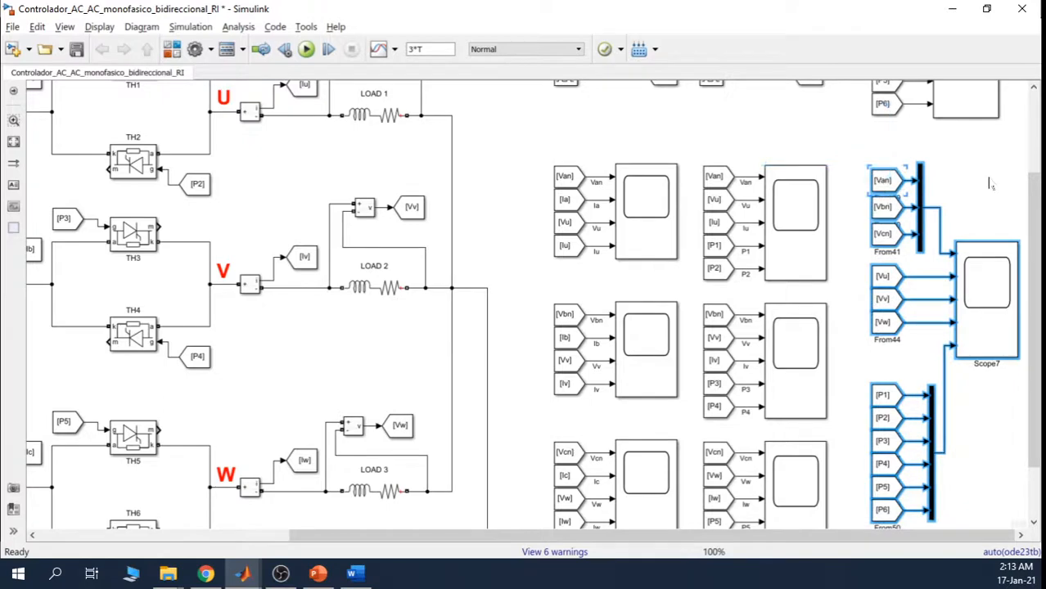
{"action": "left_click", "coordinate": [991, 184]}
{"action": "scroll", "coordinate": [1035, 228], "scroll_direction": "up", "scroll_amount": 3}
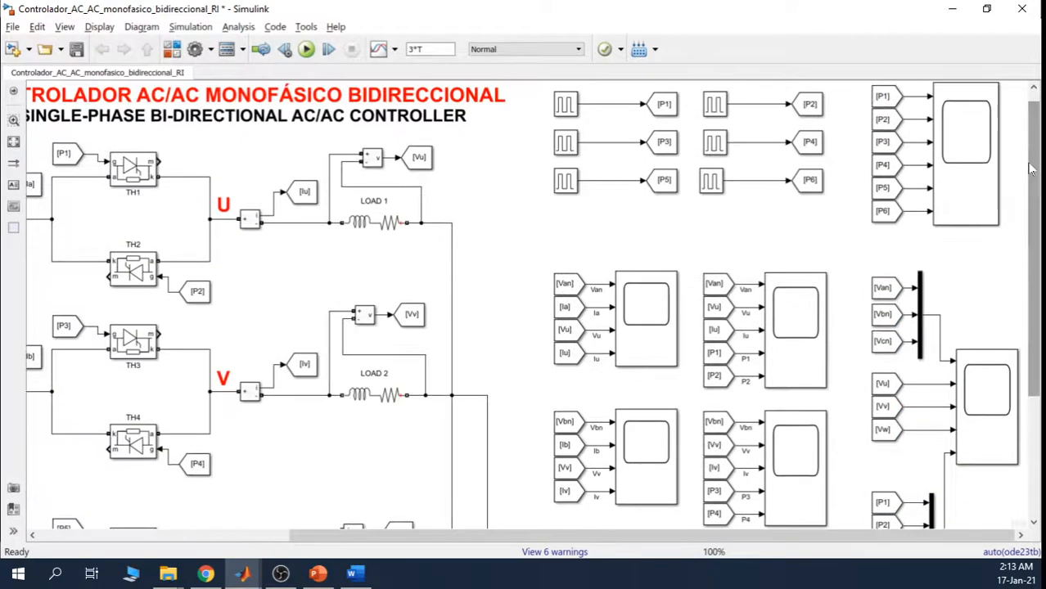
Step: Move the P1 to P6 pulse scope to line up with the comparison scope's edge, and run the simulation
{"action": "left_click", "coordinate": [1004, 162]}
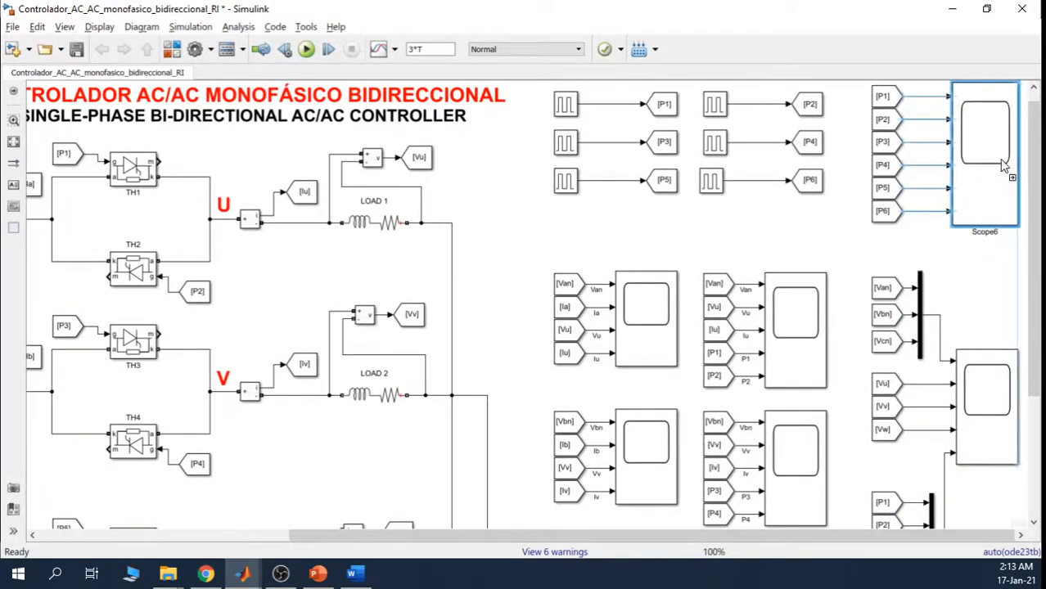
{"action": "left_click", "coordinate": [998, 244]}
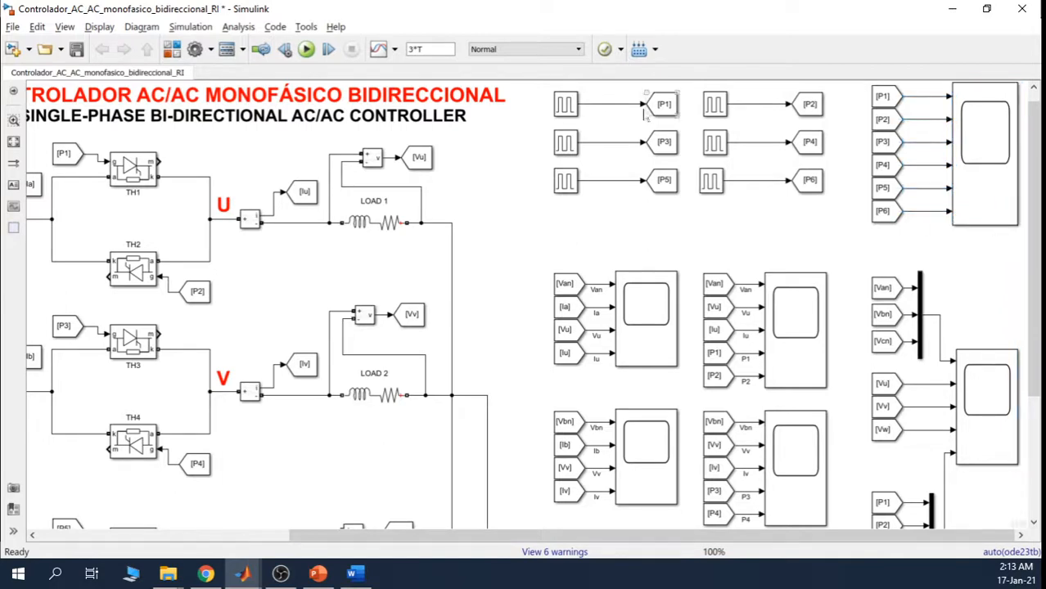
{"action": "left_click", "coordinate": [307, 49]}
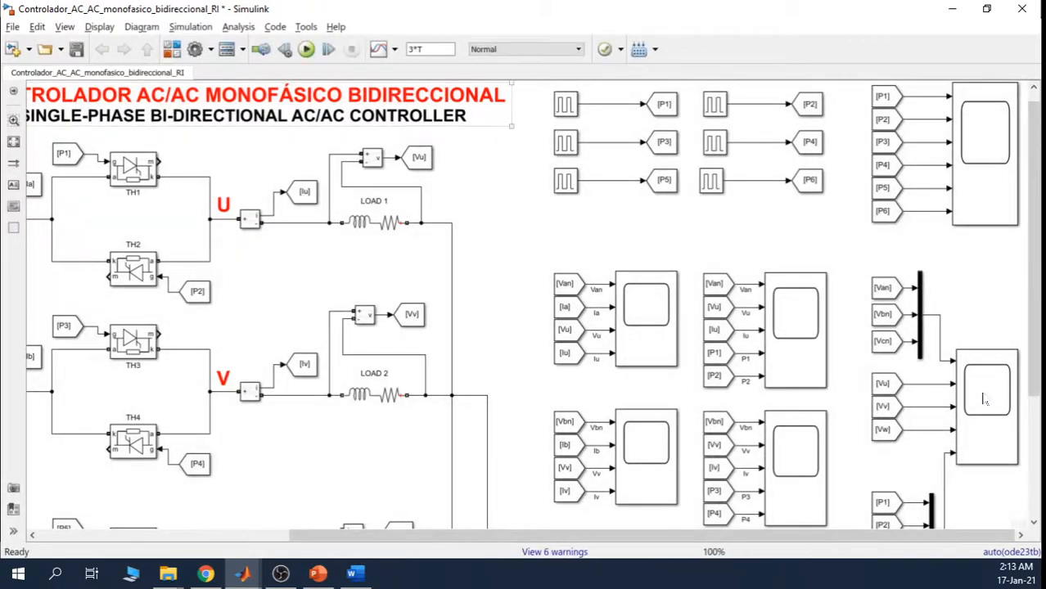
Step: Open the comparison scope and autoscale its plots to view the source voltages, load voltages and pulses
{"action": "left_click", "coordinate": [985, 399]}
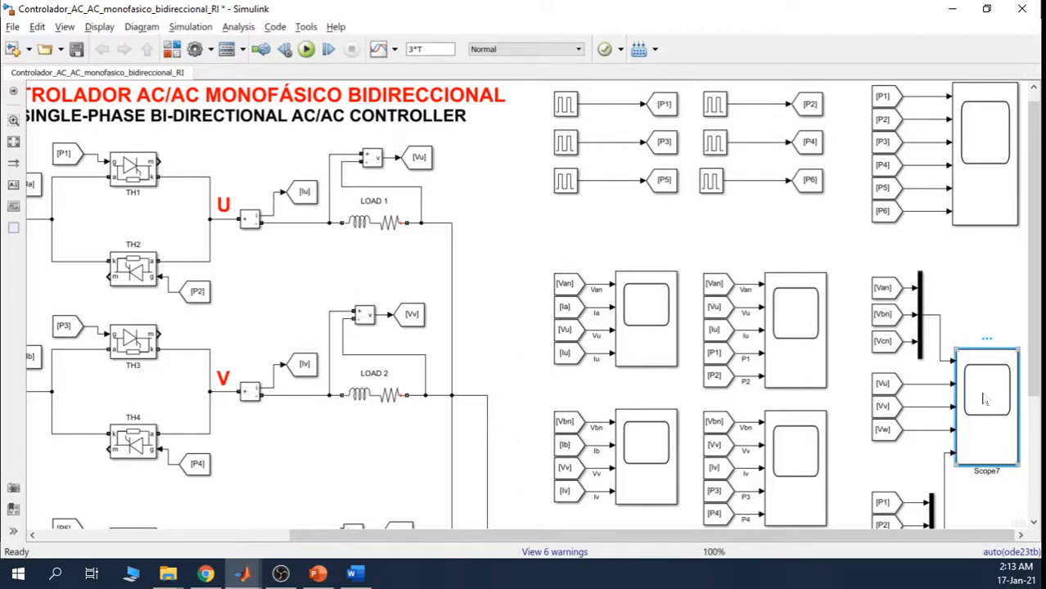
{"action": "double_click", "coordinate": [984, 399]}
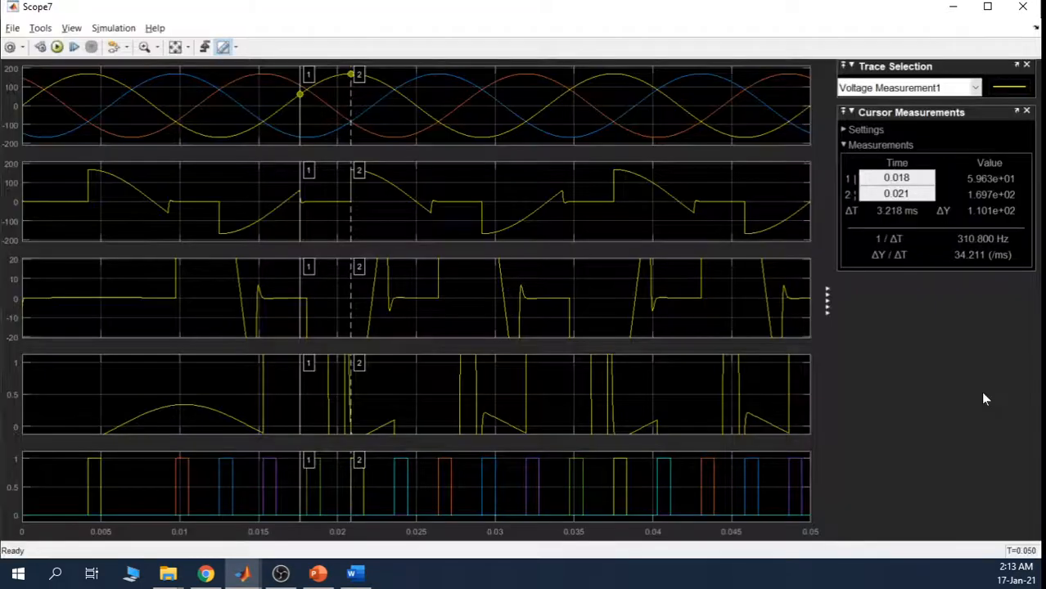
{"action": "left_click", "coordinate": [175, 48]}
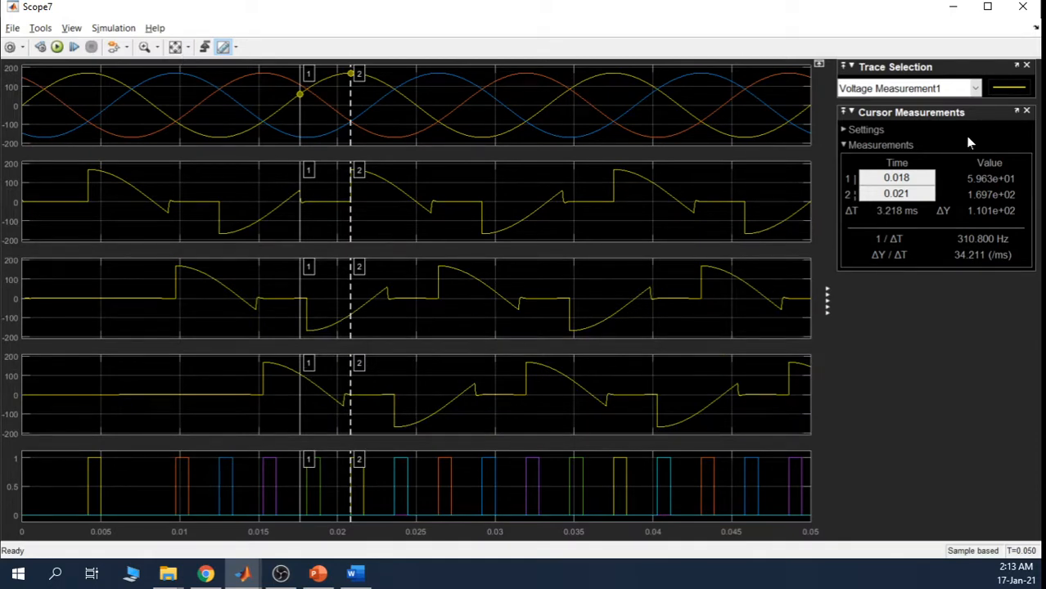
{"action": "left_click", "coordinate": [953, 10]}
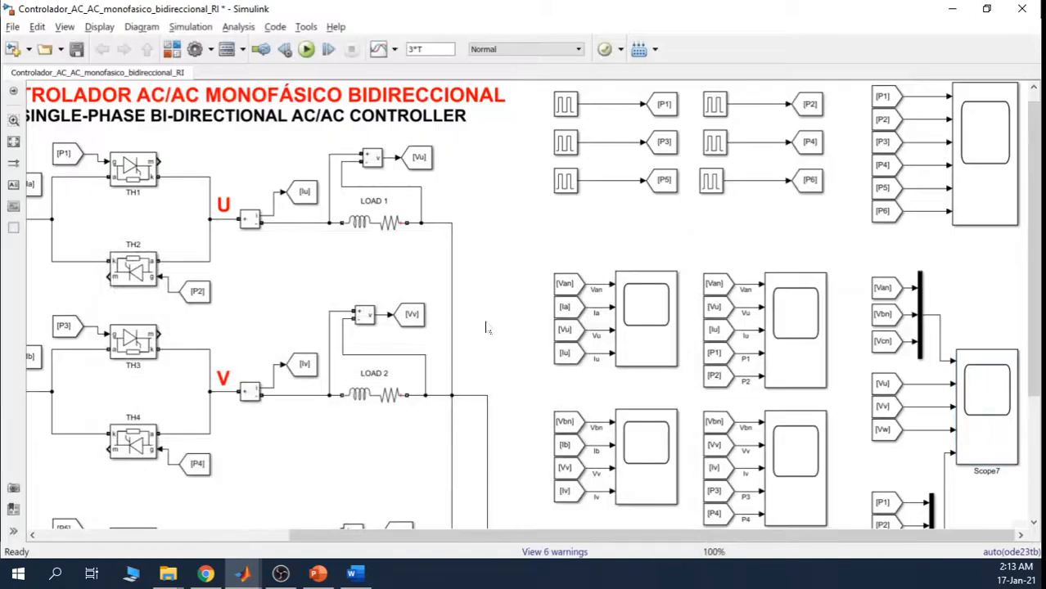
Step: Change LOAD 1 to a purely resistive branch (type R) with a resistance of 1 ohm
{"action": "double_click", "coordinate": [386, 232]}
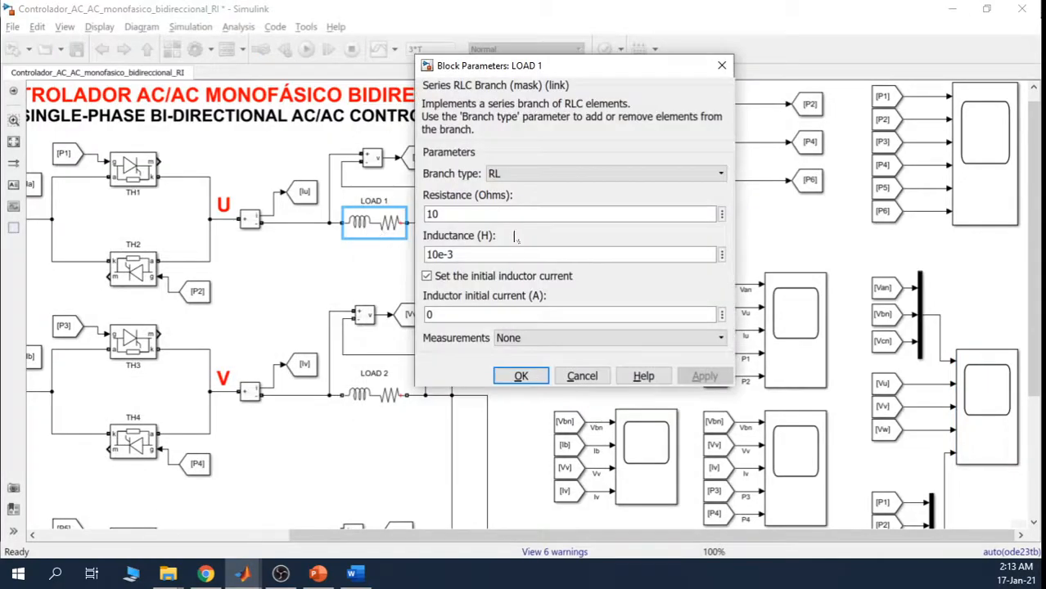
{"action": "left_click", "coordinate": [574, 174]}
{"action": "left_click", "coordinate": [552, 211]}
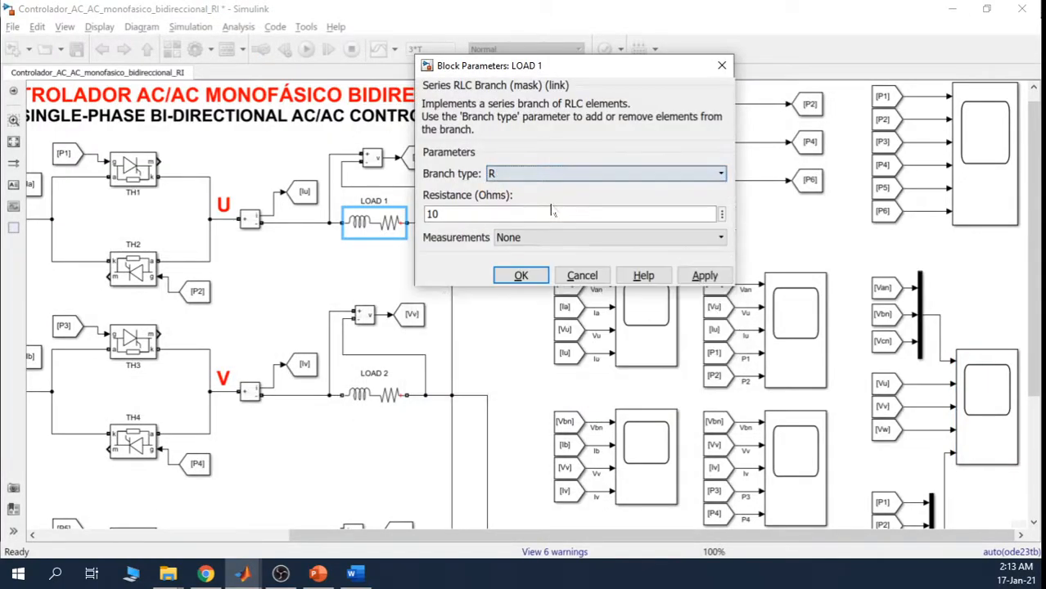
{"action": "key", "text": "Tab"}
{"action": "key", "text": "Tab"}
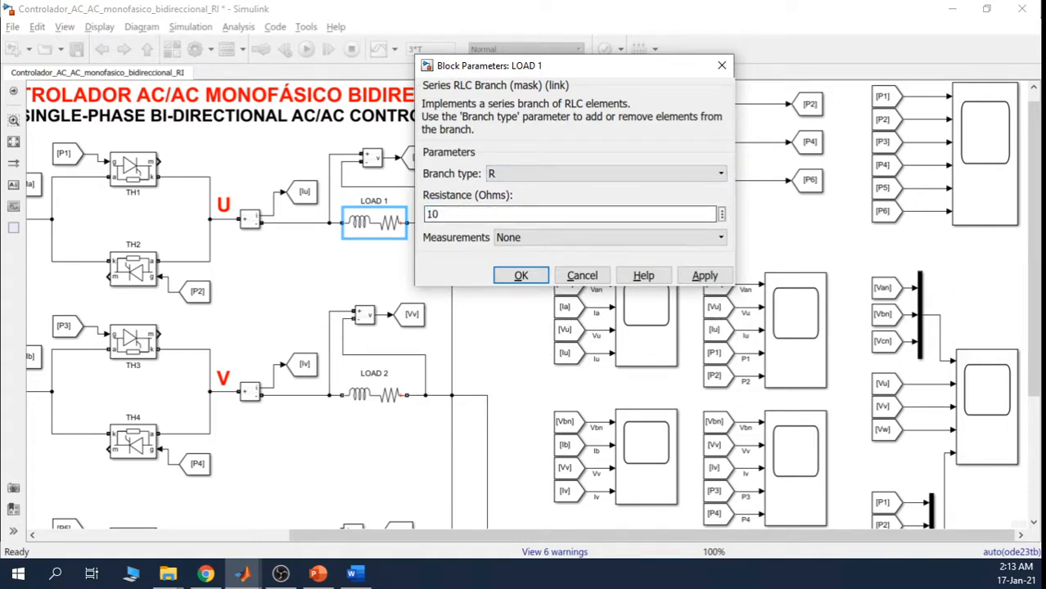
{"action": "key", "text": "shift+Tab"}
{"action": "type", "text": "1"}
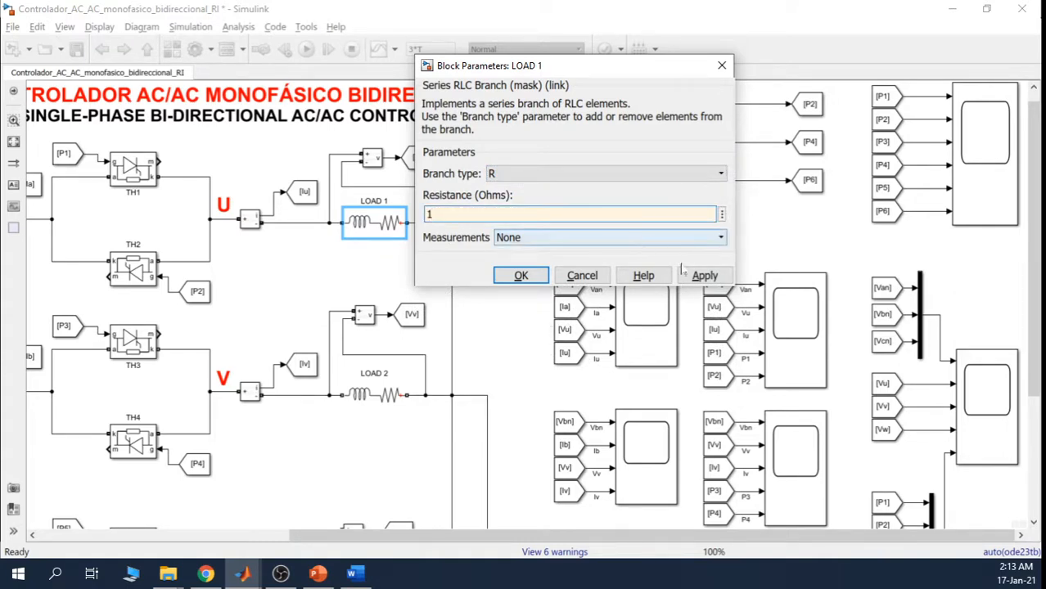
{"action": "left_click", "coordinate": [704, 276]}
{"action": "left_click", "coordinate": [522, 276]}
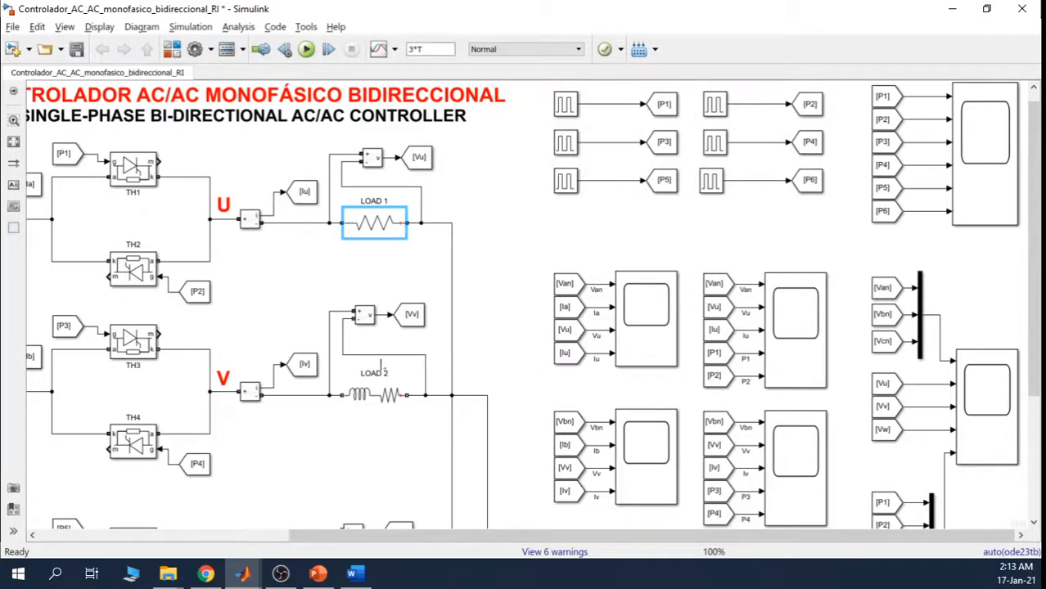
Step: Change LOAD 2 to branch type R with a resistance of 1 ohm
{"action": "double_click", "coordinate": [379, 395]}
{"action": "left_click", "coordinate": [564, 340]}
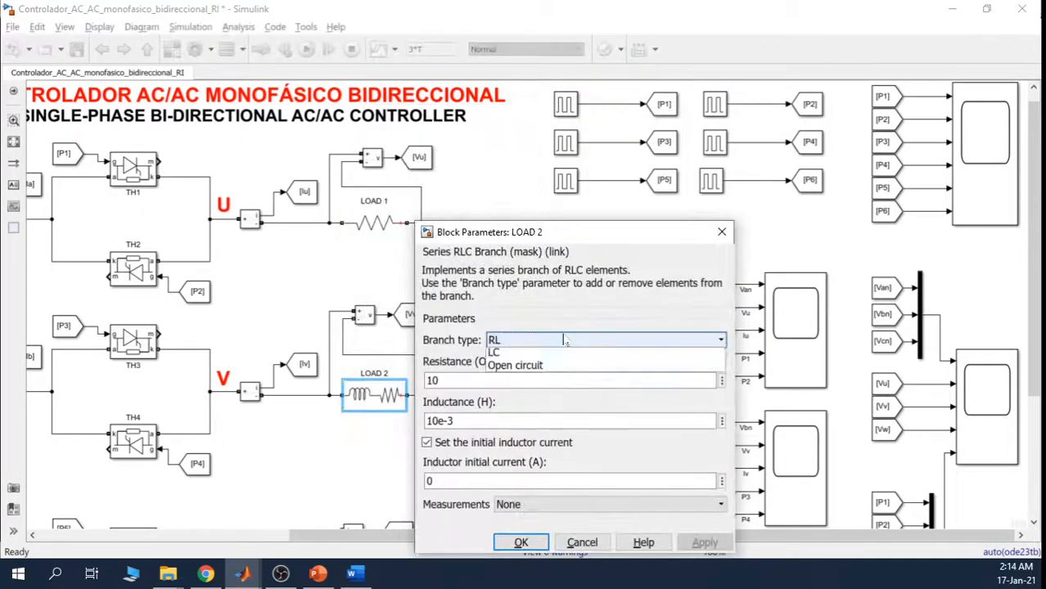
{"action": "left_click", "coordinate": [565, 353]}
{"action": "key", "text": "Tab"}
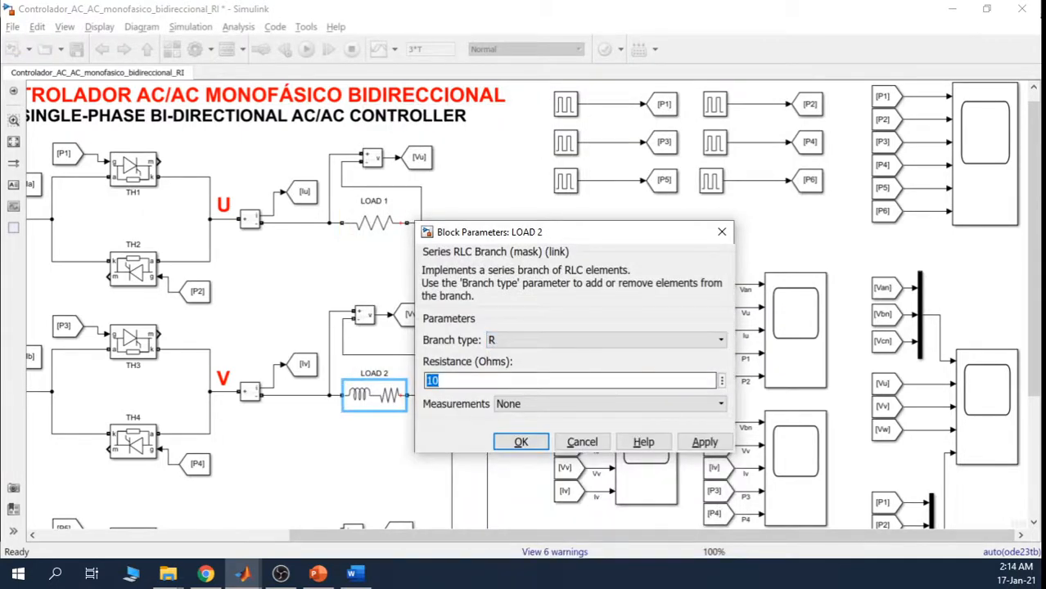
{"action": "type", "text": "1"}
{"action": "left_click", "coordinate": [517, 438]}
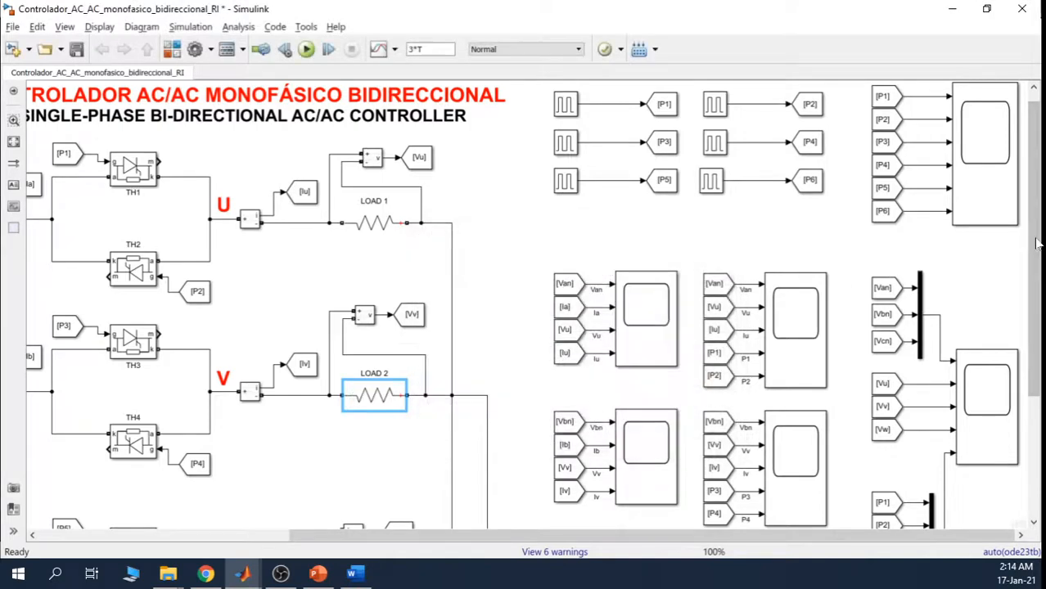
Step: Change LOAD 3 in phase W to branch type R with a resistance of 1 ohm
{"action": "left_click_drag", "start_coordinate": [1037, 243], "coordinate": [1036, 364]}
{"action": "double_click", "coordinate": [374, 418]}
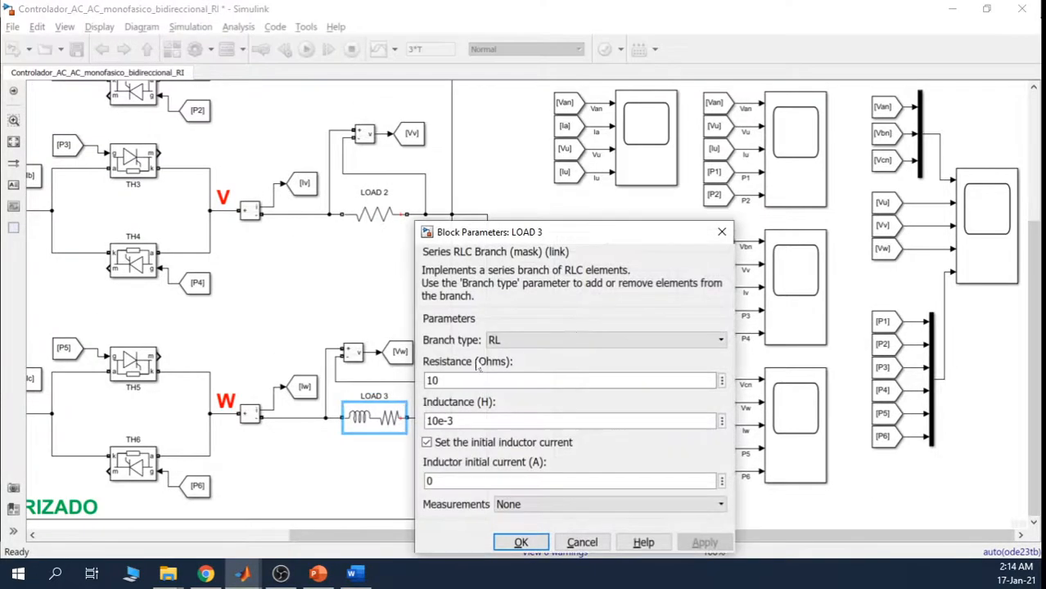
{"action": "left_click", "coordinate": [553, 344]}
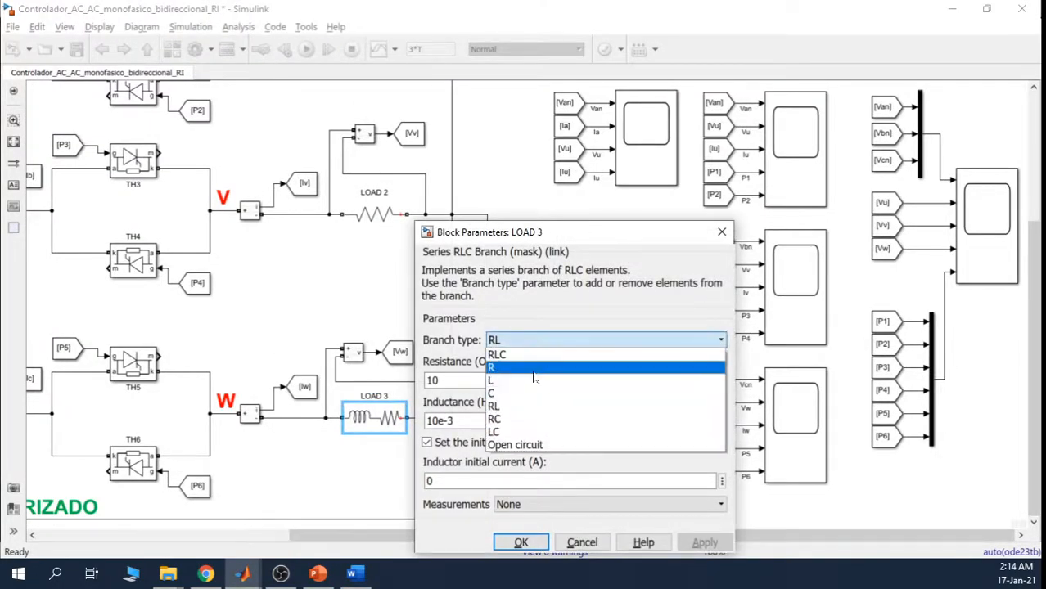
{"action": "left_click", "coordinate": [534, 367]}
{"action": "double_click", "coordinate": [431, 380]}
{"action": "type", "text": "1"}
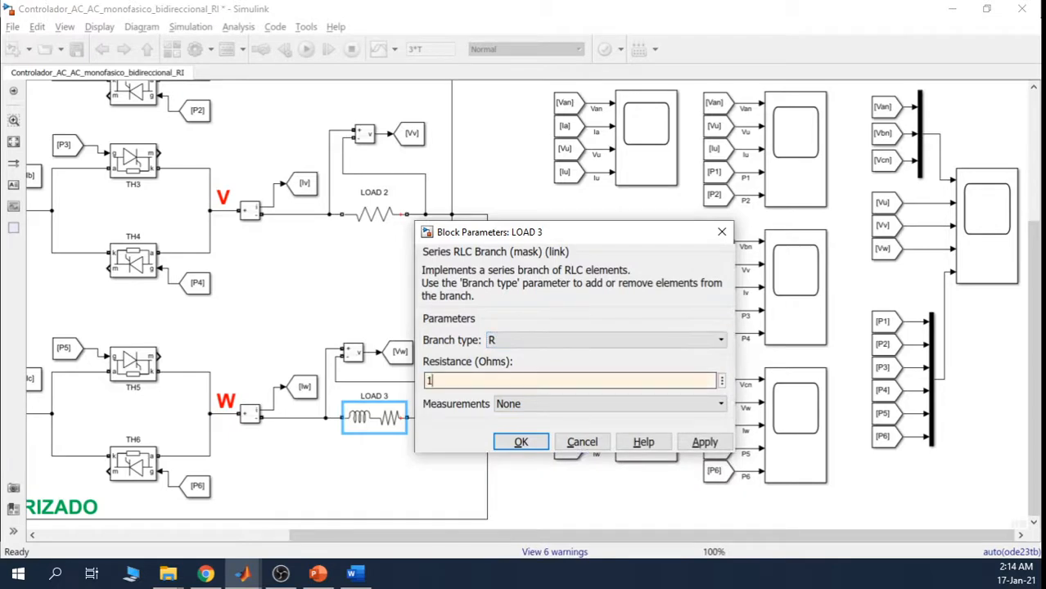
{"action": "left_click", "coordinate": [718, 447]}
{"action": "left_click", "coordinate": [530, 444]}
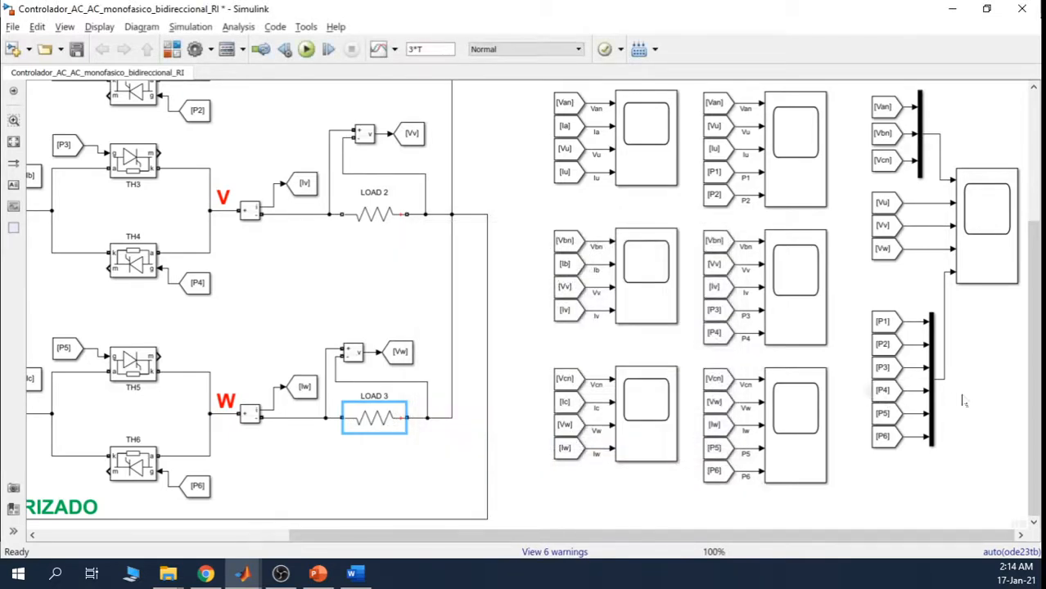
{"action": "left_click", "coordinate": [1018, 394]}
Step: Run the simulation with the resistive loads and open the comparison scope
{"action": "scroll", "coordinate": [1033, 368], "scroll_direction": "up", "scroll_amount": 5}
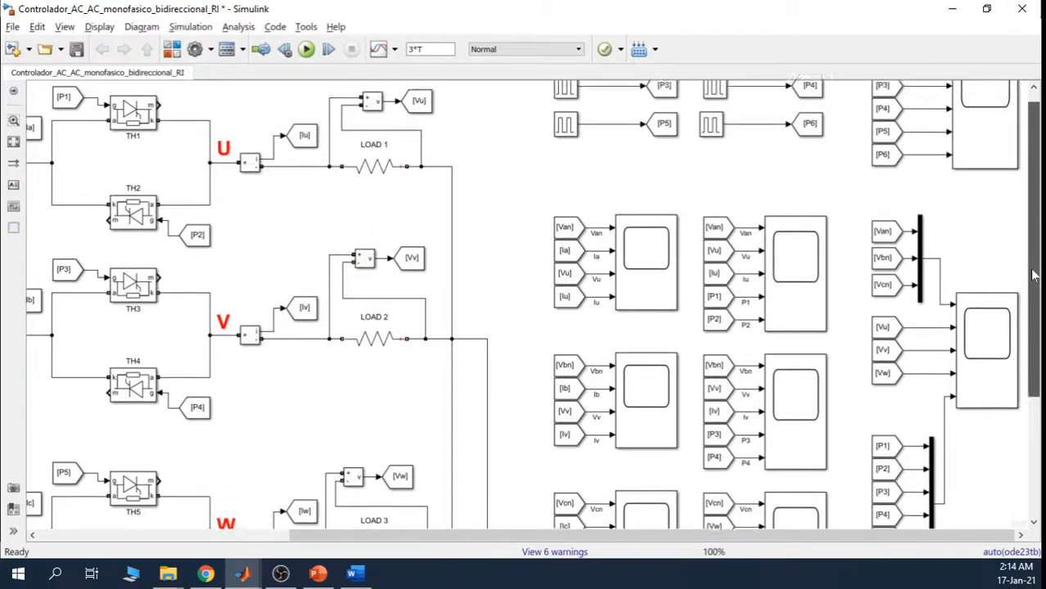
{"action": "left_click", "coordinate": [306, 50]}
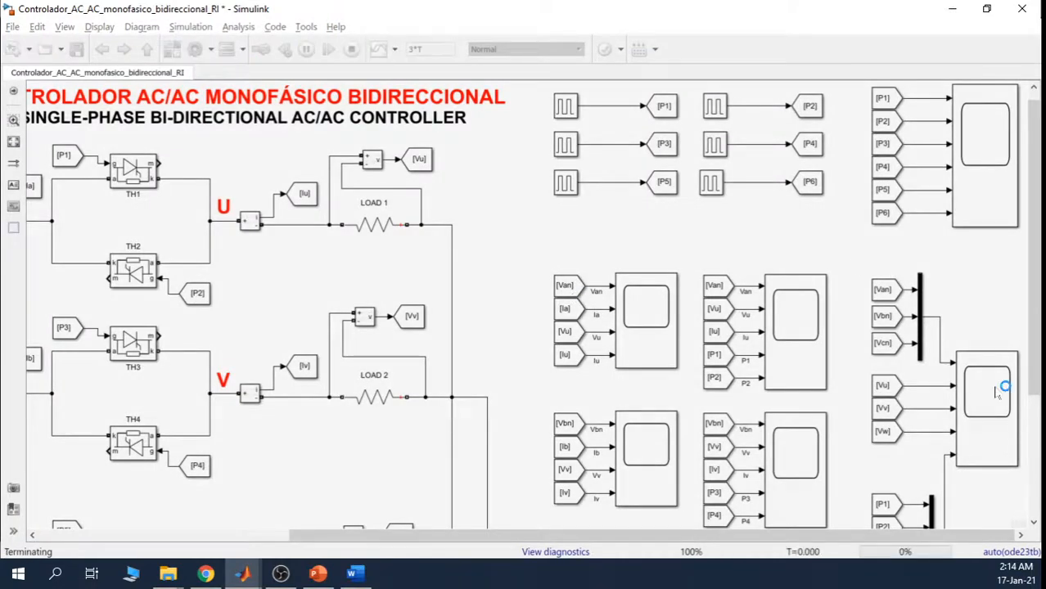
{"action": "left_click", "coordinate": [996, 393]}
{"action": "double_click", "coordinate": [996, 393]}
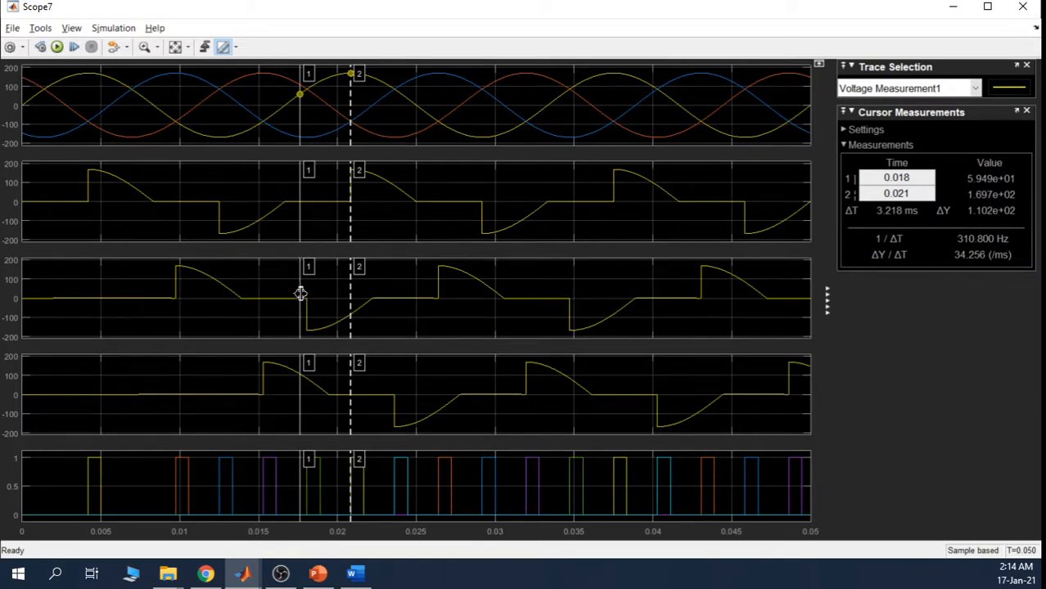
Step: Measure with the cursors the first Vu firing delay from time zero and the interval between the first Vu and Vv firings
{"action": "left_click_drag", "start_coordinate": [301, 294], "coordinate": [88, 258]}
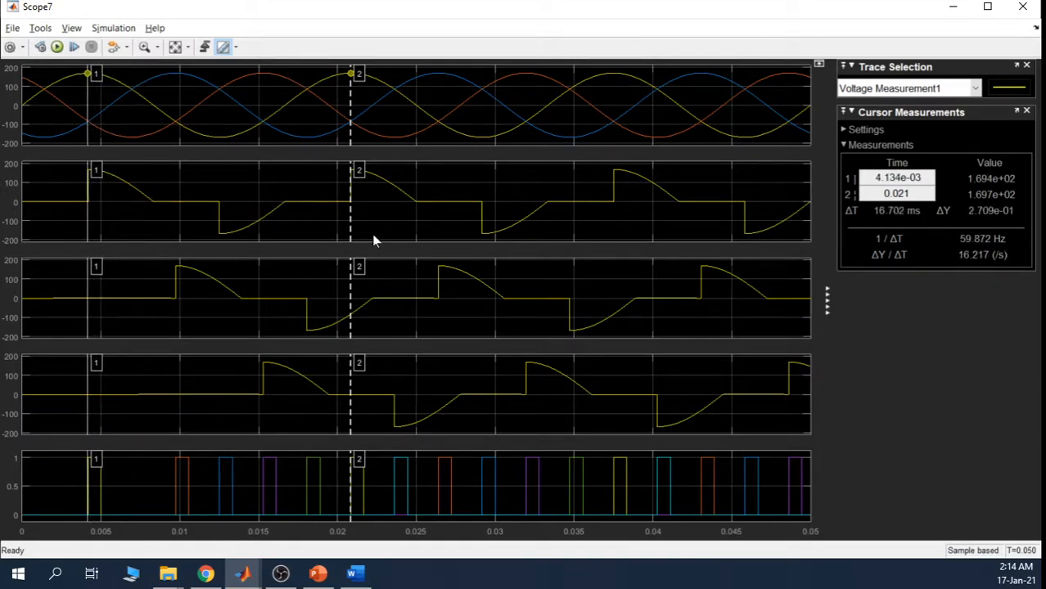
{"action": "left_click_drag", "start_coordinate": [351, 234], "coordinate": [2, 248]}
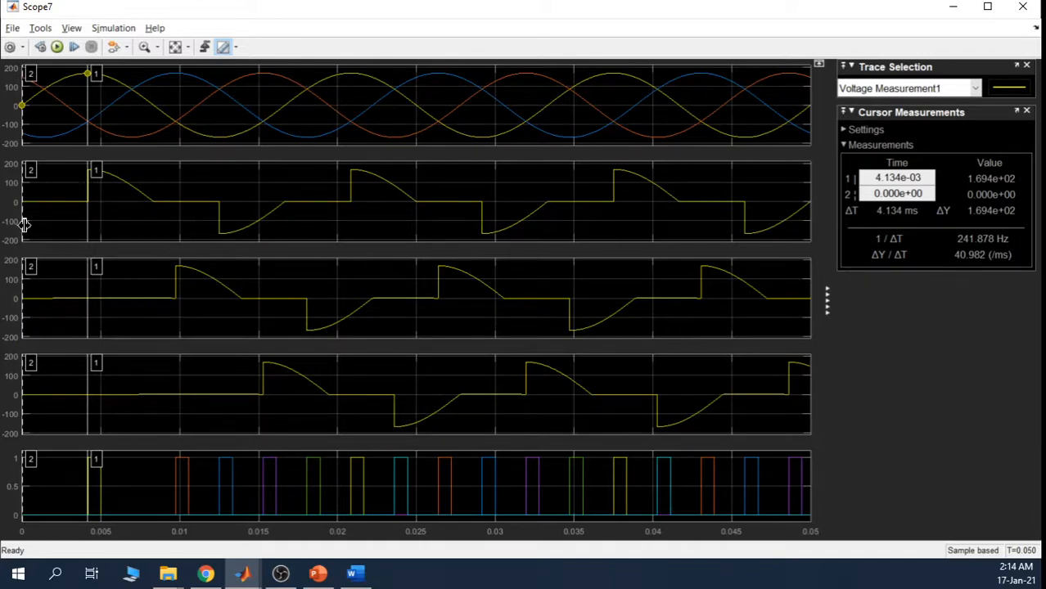
{"action": "left_click_drag", "start_coordinate": [24, 224], "coordinate": [174, 253]}
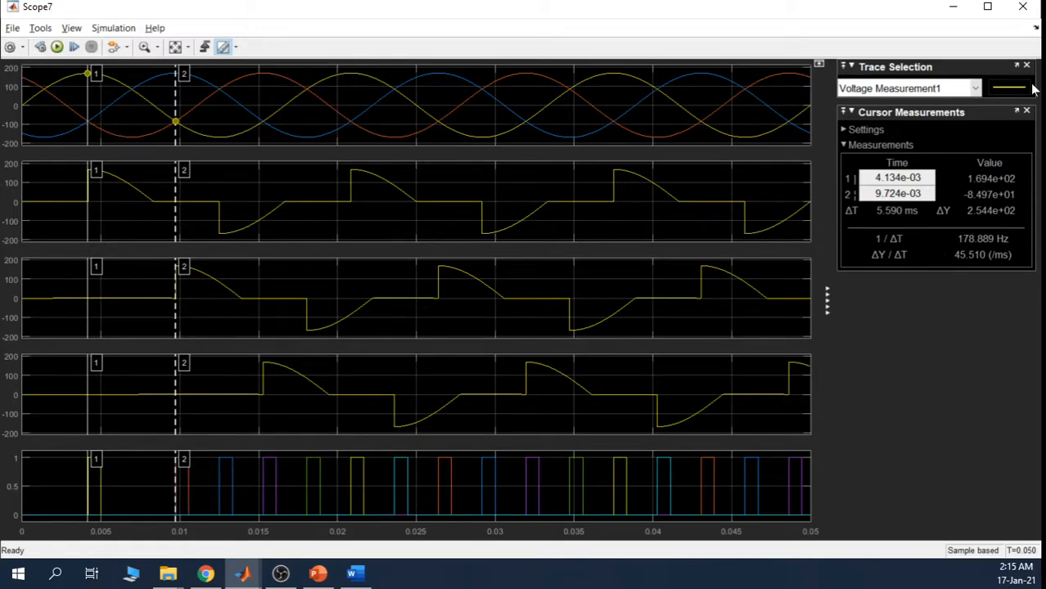
{"action": "left_click", "coordinate": [953, 7]}
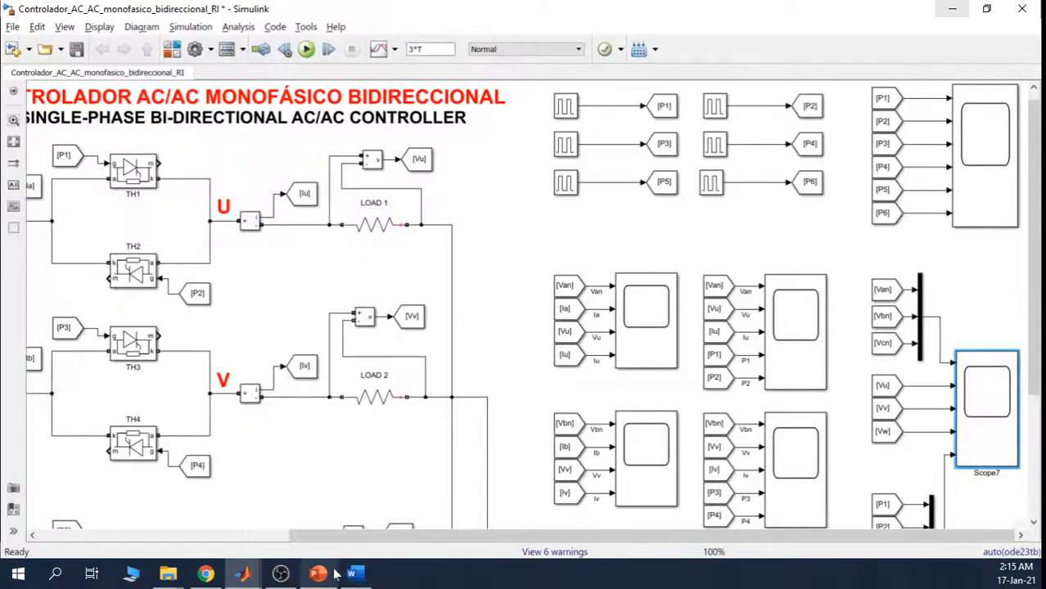
Step: In the MATLAB script, set delta_t_en_segundos to 5.59e-3 and evaluate it together with the delta_t_en_grados line
{"action": "left_click", "coordinate": [253, 578]}
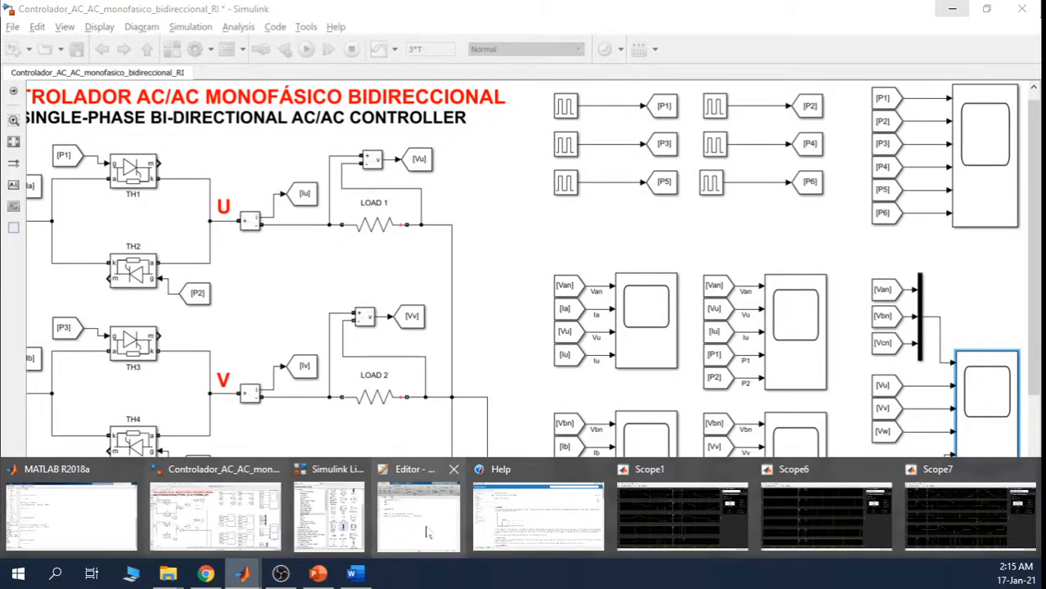
{"action": "left_click", "coordinate": [396, 532]}
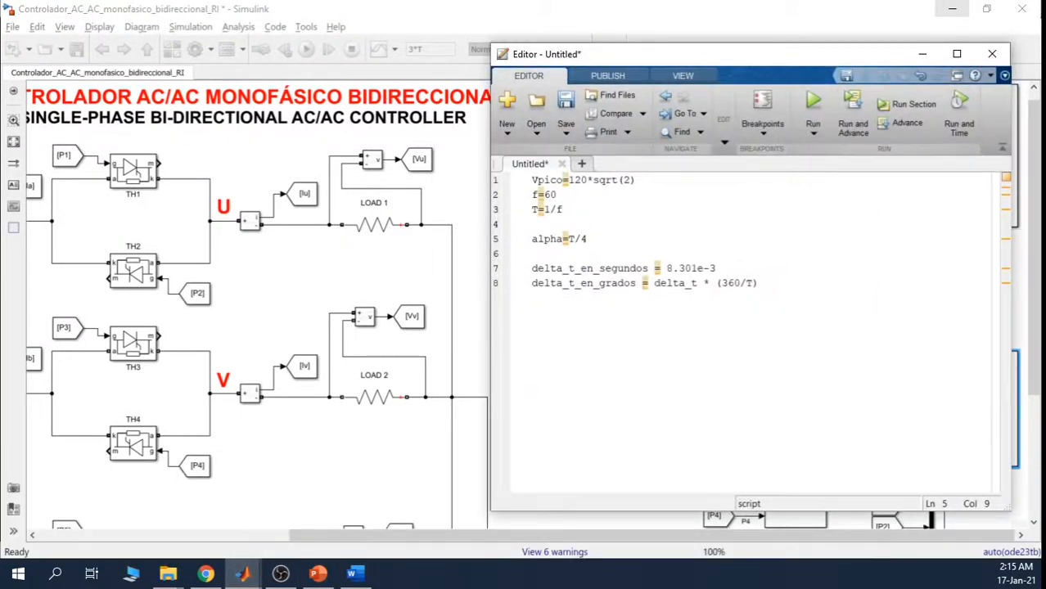
{"action": "left_click_drag", "start_coordinate": [697, 268], "coordinate": [666, 269]}
{"action": "type", "text": "5.59"}
{"action": "left_click_drag", "start_coordinate": [759, 284], "coordinate": [543, 278]}
{"action": "right_click", "coordinate": [555, 270]}
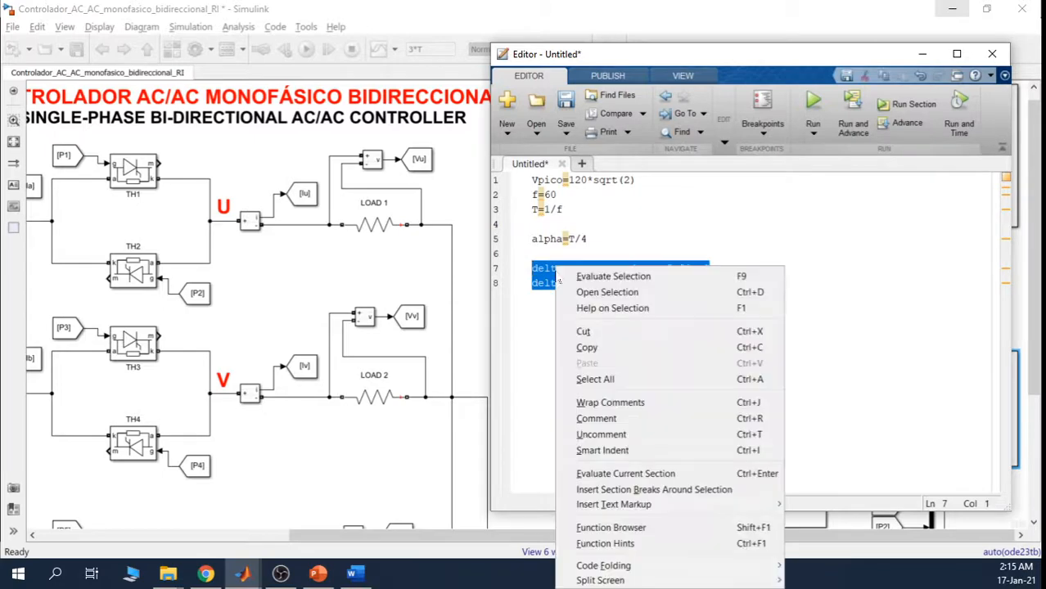
{"action": "left_click", "coordinate": [586, 282]}
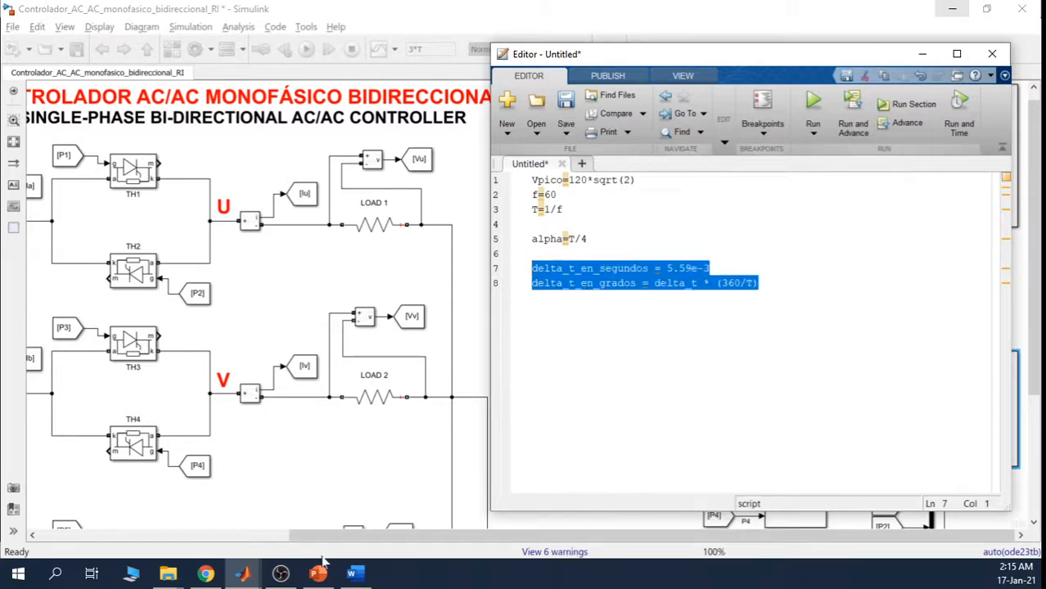
Step: Check the computed delta_t_en_grados value in the MATLAB Command Window
{"action": "left_click", "coordinate": [253, 577]}
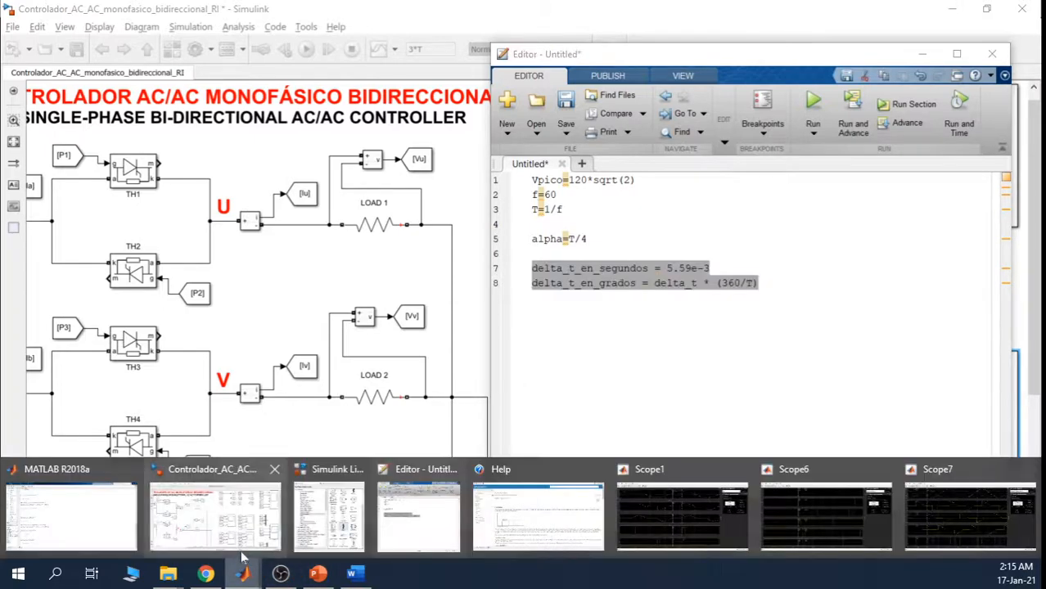
{"action": "mouse_move", "coordinate": [442, 517]}
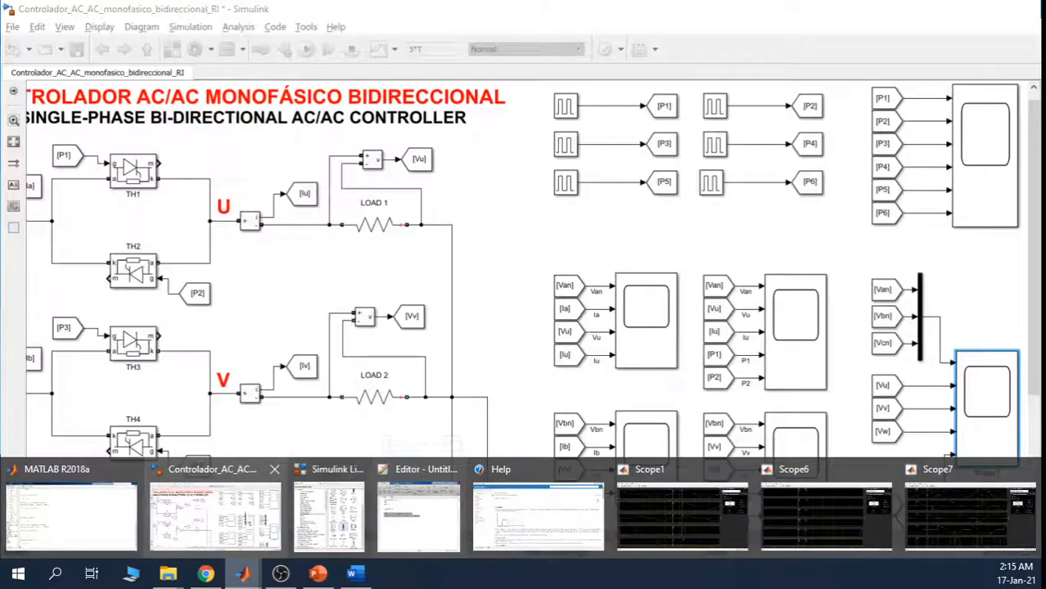
{"action": "left_click", "coordinate": [71, 516]}
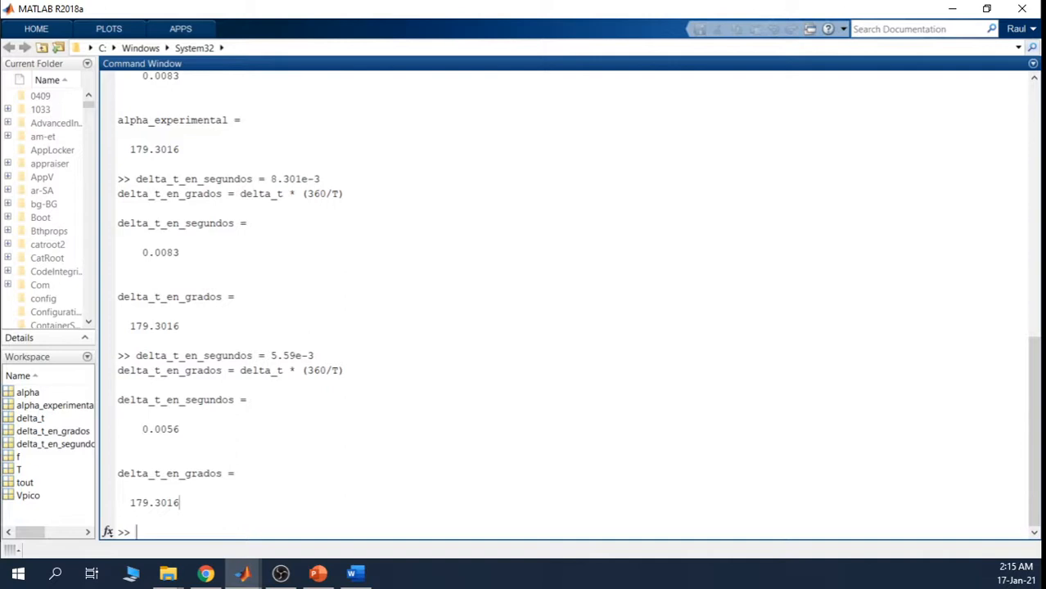
{"action": "left_click_drag", "start_coordinate": [179, 502], "coordinate": [129, 502]}
{"action": "left_click", "coordinate": [179, 503]}
{"action": "left_click", "coordinate": [952, 8]}
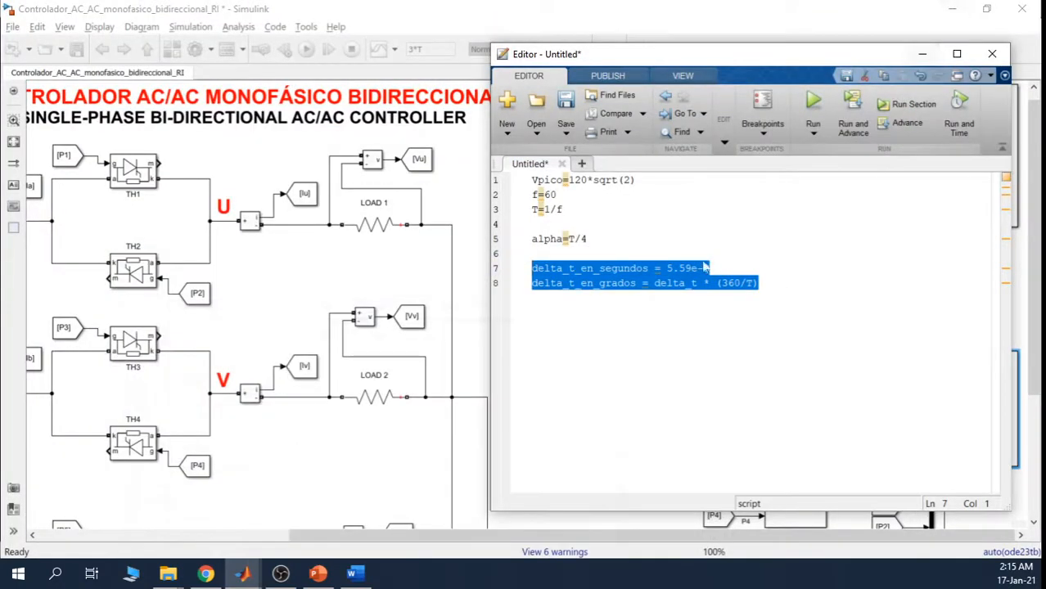
Step: Measure with the comparison scope's cursors the time from zero to the first rising zero crossing of the Voltage Measurement4 trace
{"action": "left_click", "coordinate": [264, 576]}
{"action": "left_click", "coordinate": [901, 525]}
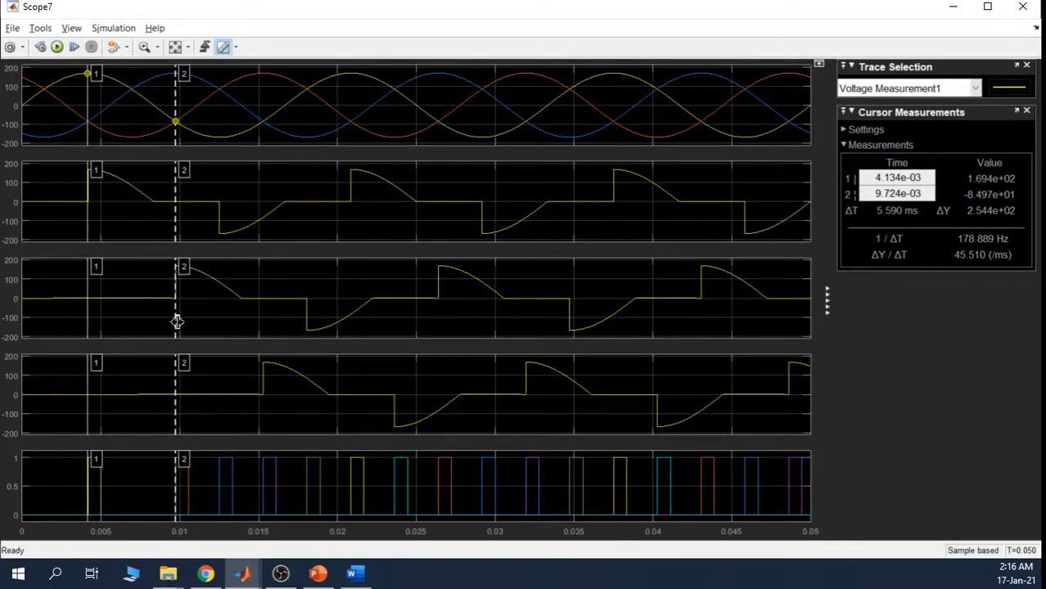
{"action": "left_click_drag", "start_coordinate": [176, 321], "coordinate": [185, 294]}
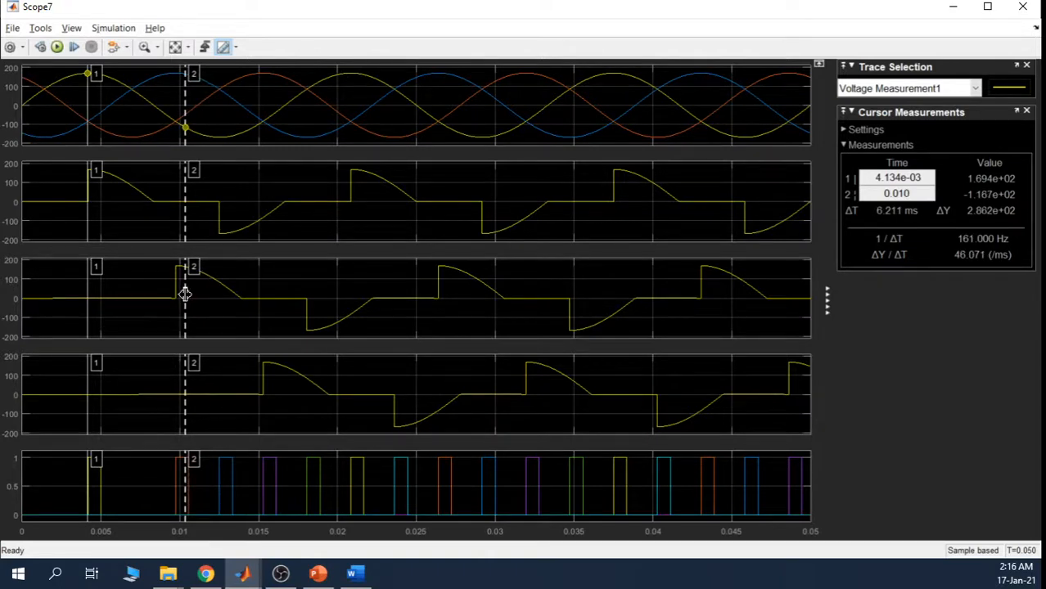
{"action": "left_click_drag", "start_coordinate": [87, 117], "coordinate": [6, 120]}
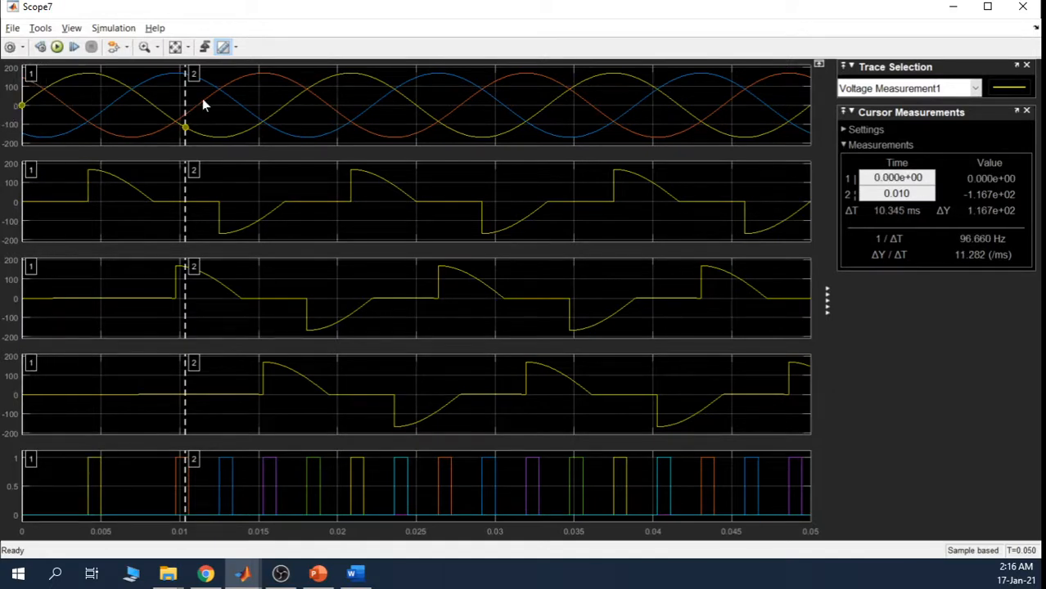
{"action": "mouse_move", "coordinate": [187, 111]}
{"action": "left_mouse_down"}
{"action": "mouse_move", "coordinate": [133, 104]}
{"action": "mouse_move", "coordinate": [116, 112]}
{"action": "left_mouse_up"}
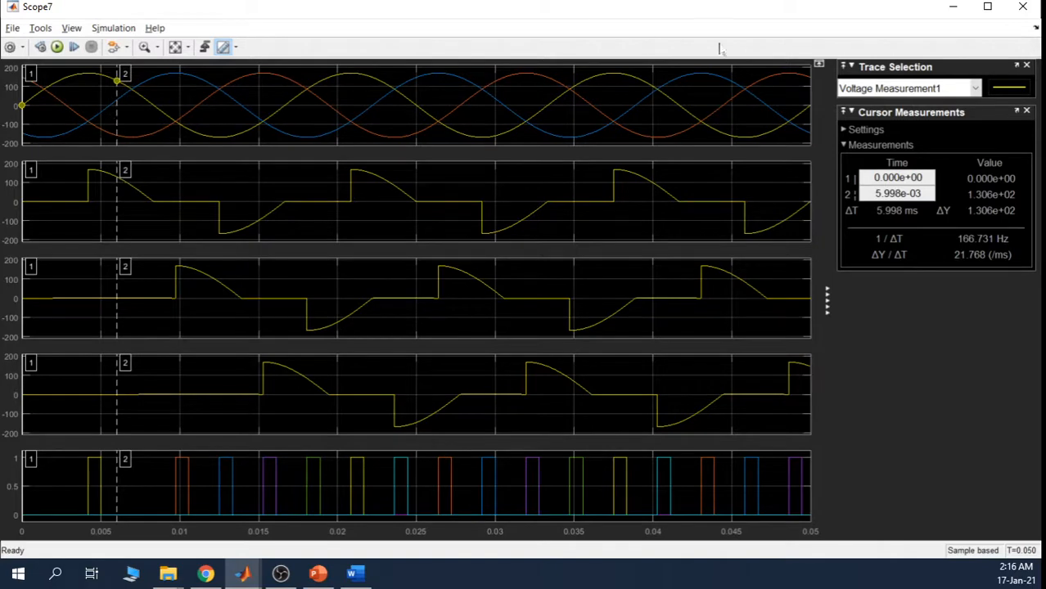
{"action": "left_click", "coordinate": [897, 94]}
{"action": "left_click", "coordinate": [887, 117]}
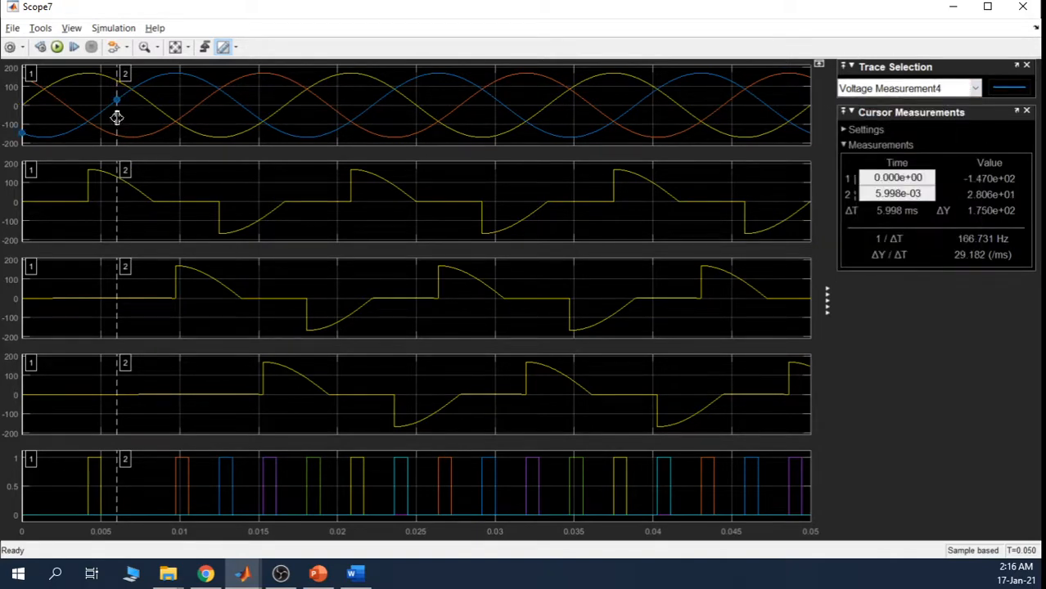
{"action": "left_click_drag", "start_coordinate": [117, 114], "coordinate": [109, 117]}
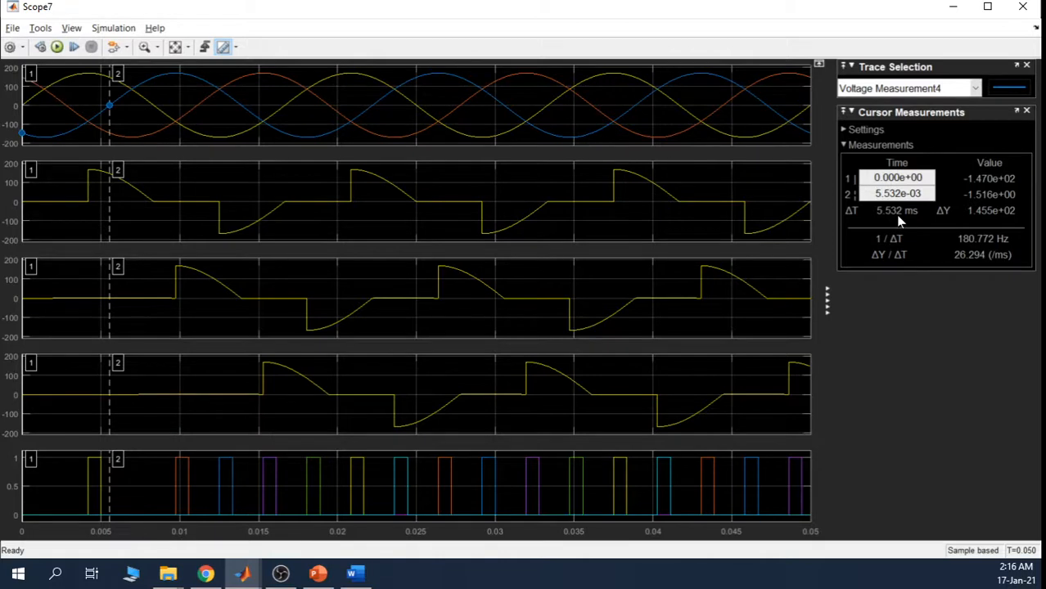
{"action": "left_click", "coordinate": [952, 7]}
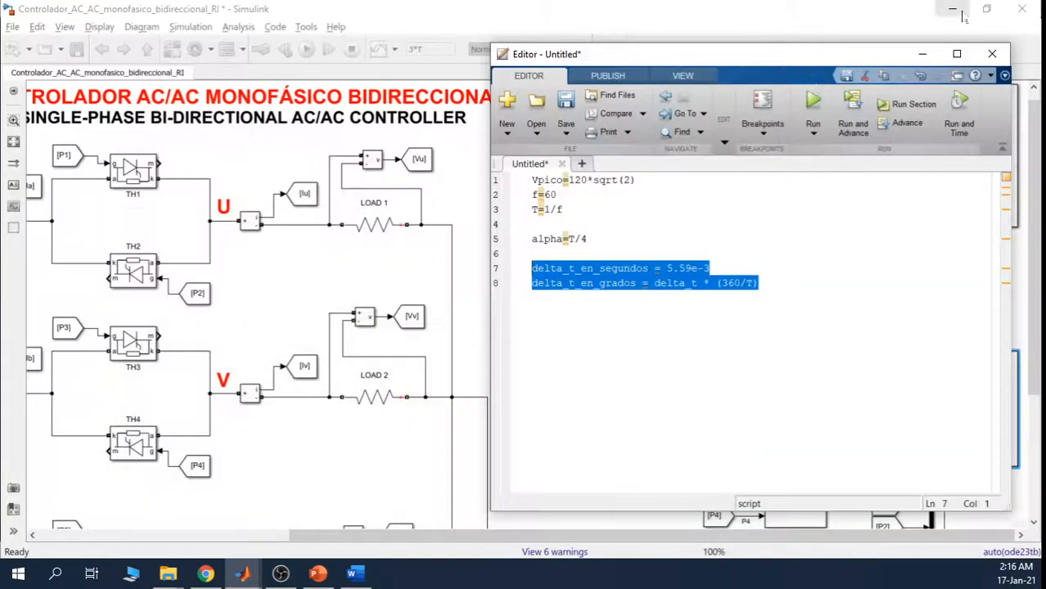
Step: In the MATLAB script, set delta_t_en_segundos to 5.53e-3 and evaluate it together with the delta_t_en_grados line
{"action": "left_click", "coordinate": [671, 269]}
{"action": "left_click", "coordinate": [692, 268]}
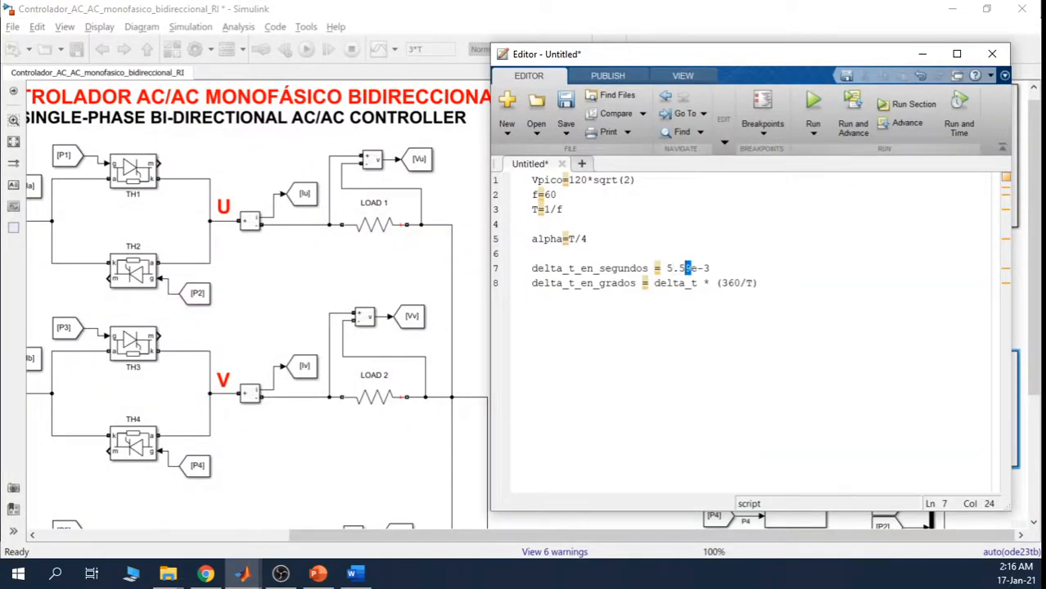
{"action": "key", "text": "BackSpace"}
{"action": "type", "text": "3"}
{"action": "left_click_drag", "start_coordinate": [759, 283], "coordinate": [532, 270]}
{"action": "right_click", "coordinate": [556, 288]}
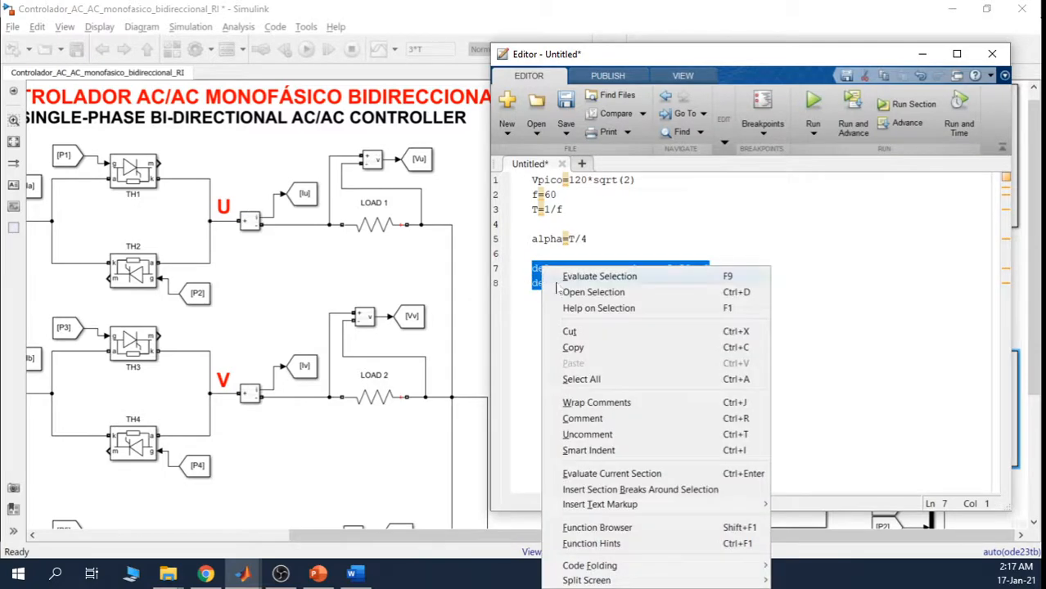
{"action": "key", "text": "Escape"}
Step: Check the re-evaluated delta_t_en_grados result in the MATLAB Command Window and return to the script
{"action": "left_click", "coordinate": [243, 574]}
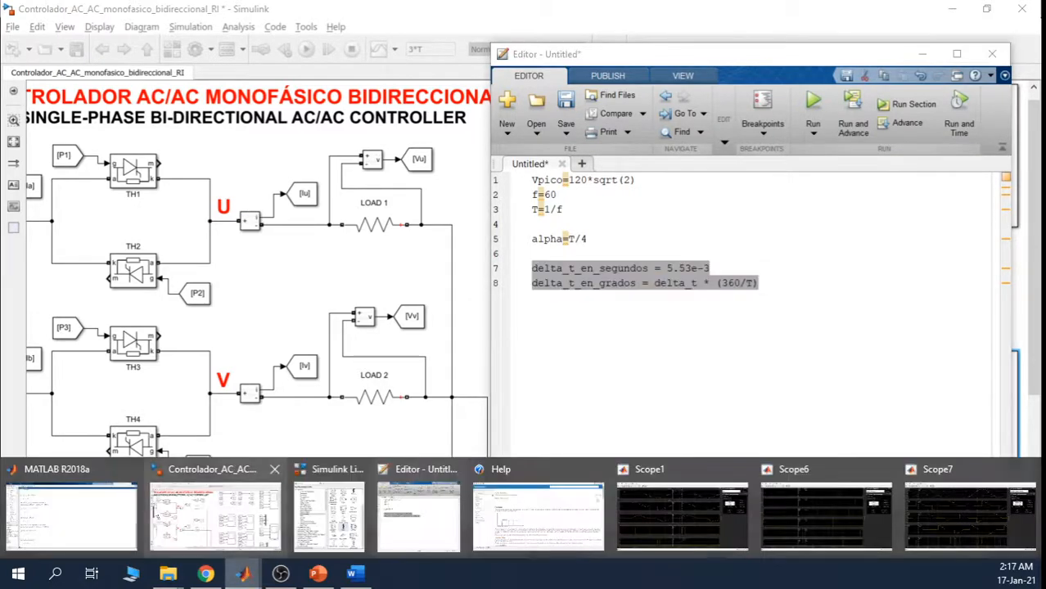
{"action": "left_click", "coordinate": [88, 524]}
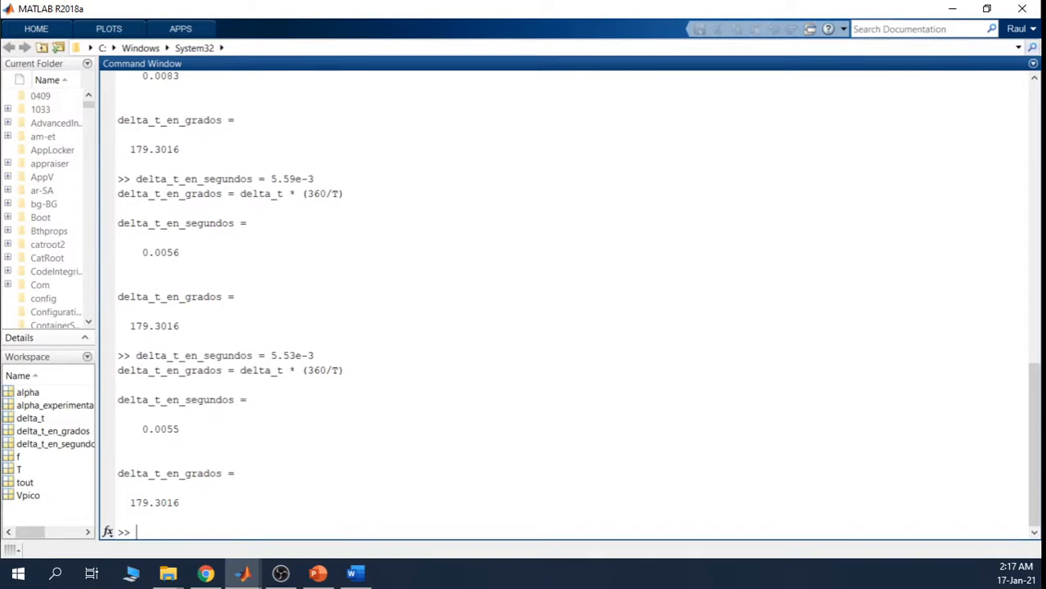
{"action": "left_click", "coordinate": [952, 11]}
{"action": "left_click", "coordinate": [760, 283]}
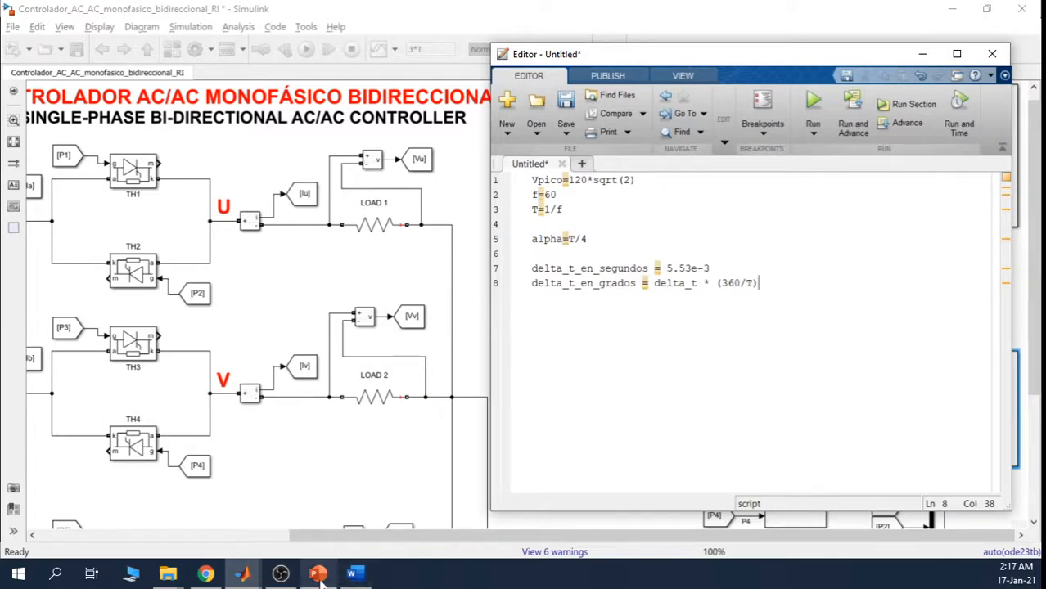
{"action": "mouse_move", "coordinate": [250, 577]}
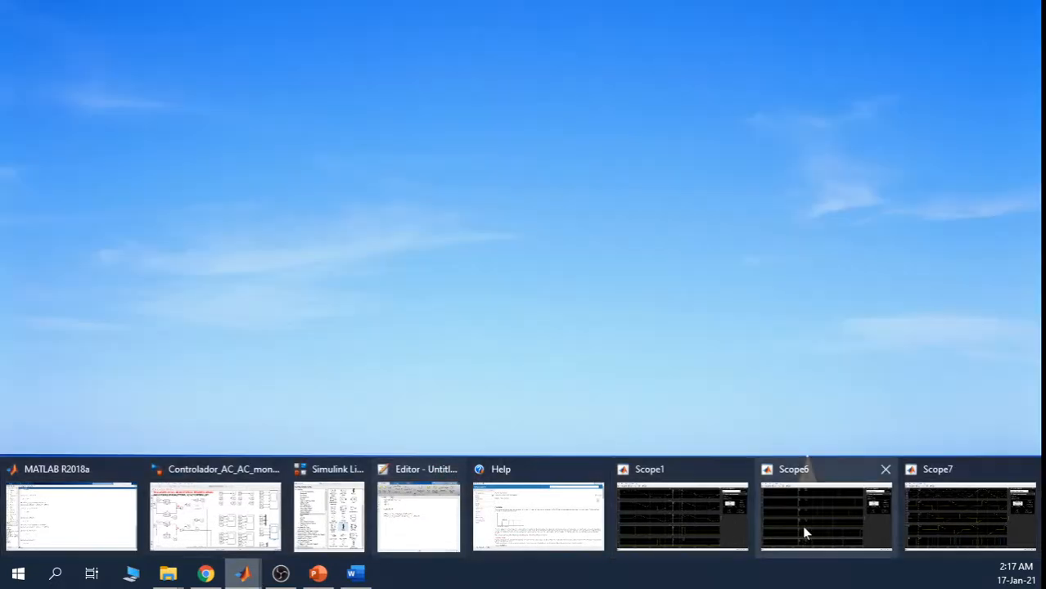
{"action": "left_click", "coordinate": [804, 533]}
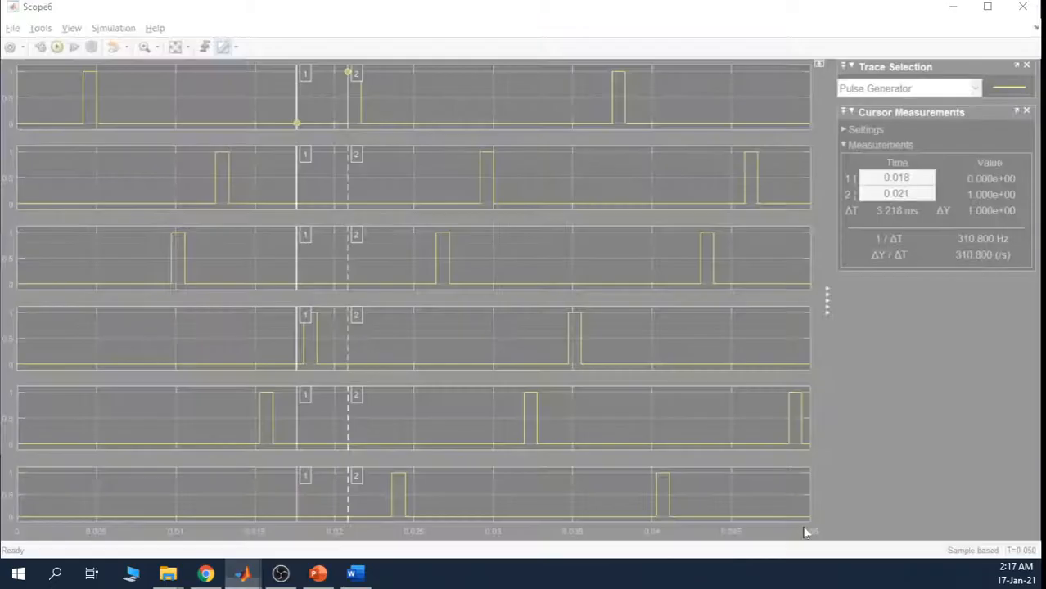
{"action": "left_click", "coordinate": [954, 10]}
Step: Move the comparison scope's From blocks farther from their muxes and label the source voltage lines Van, Vbn and Vcn
{"action": "left_click", "coordinate": [460, 277]}
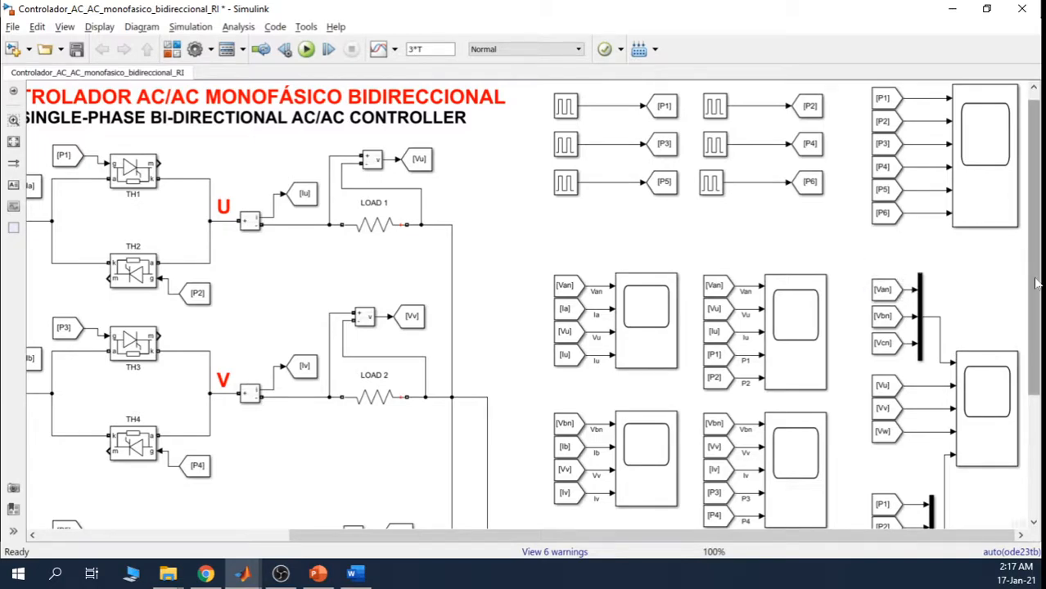
{"action": "scroll", "coordinate": [1042, 278], "scroll_direction": "down", "scroll_amount": 4}
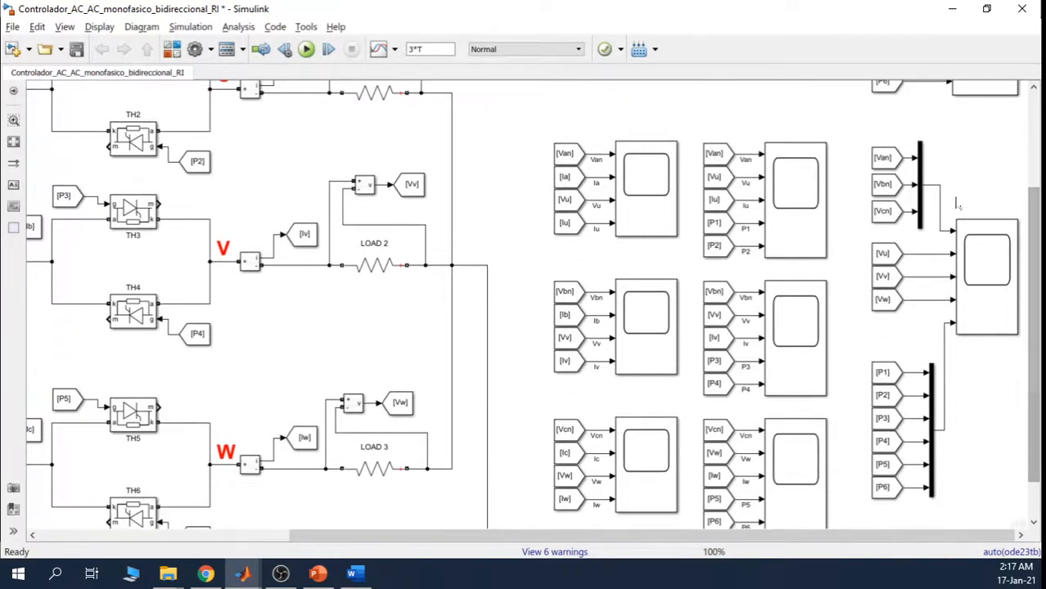
{"action": "left_click_drag", "start_coordinate": [860, 137], "coordinate": [866, 489]}
{"action": "left_click", "coordinate": [898, 165]}
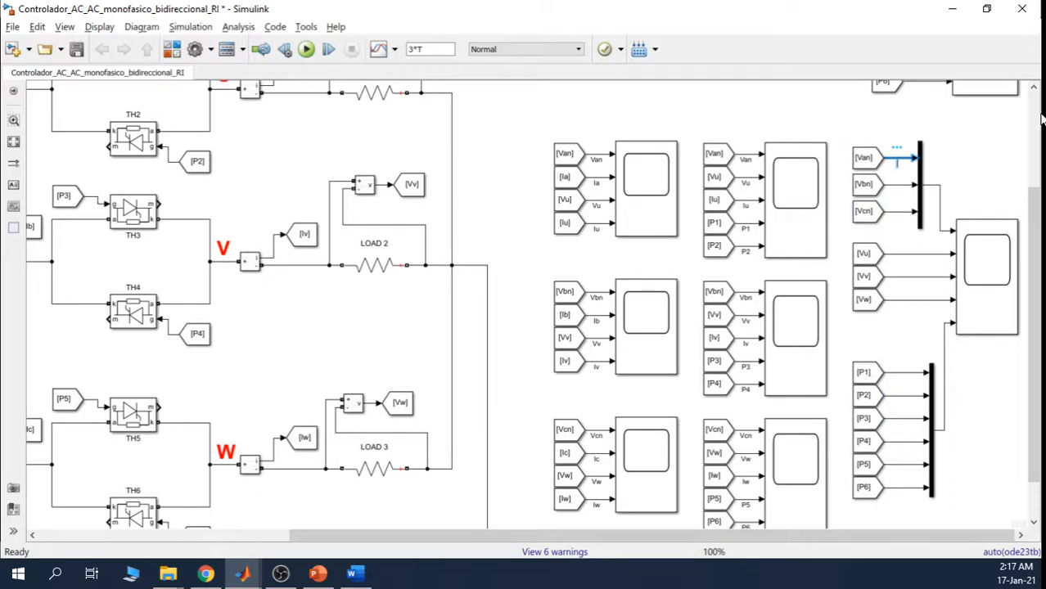
{"action": "type", "text": "Van"}
{"action": "double_click", "coordinate": [899, 189]}
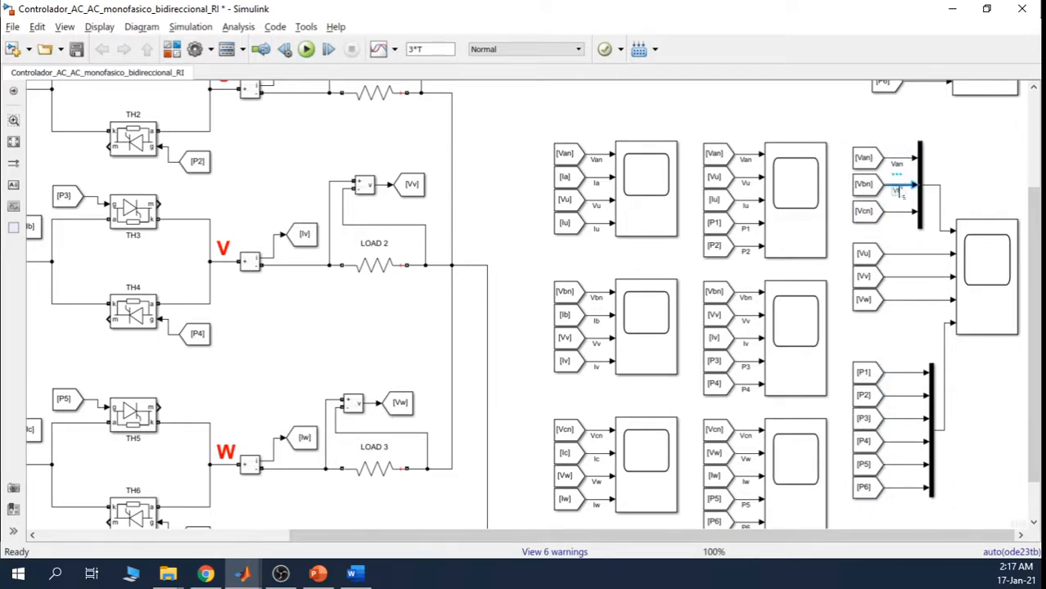
{"action": "type", "text": "Vbn"}
{"action": "double_click", "coordinate": [900, 213]}
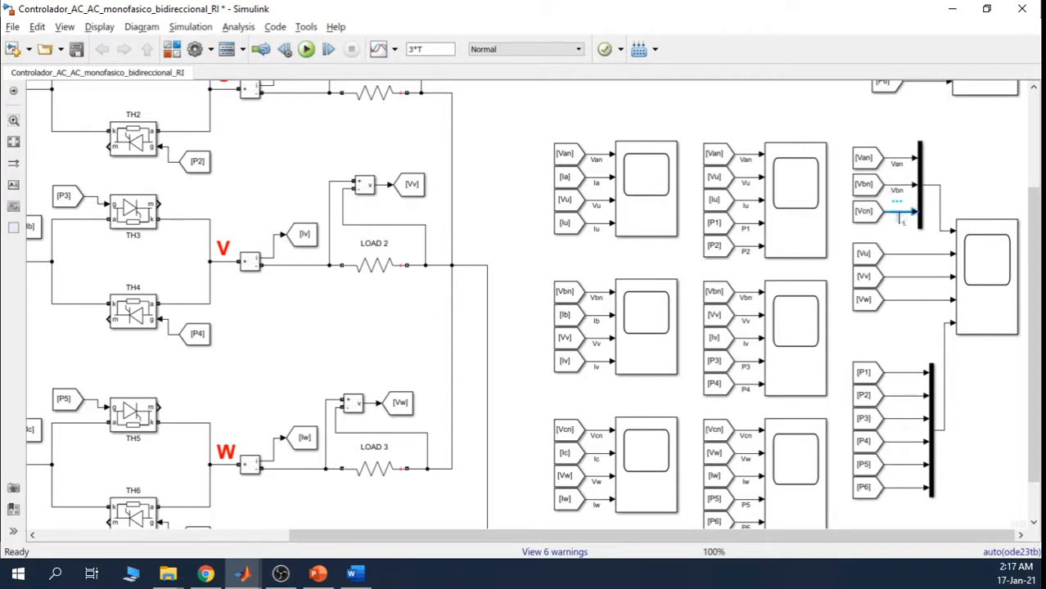
{"action": "type", "text": "Vcn"}
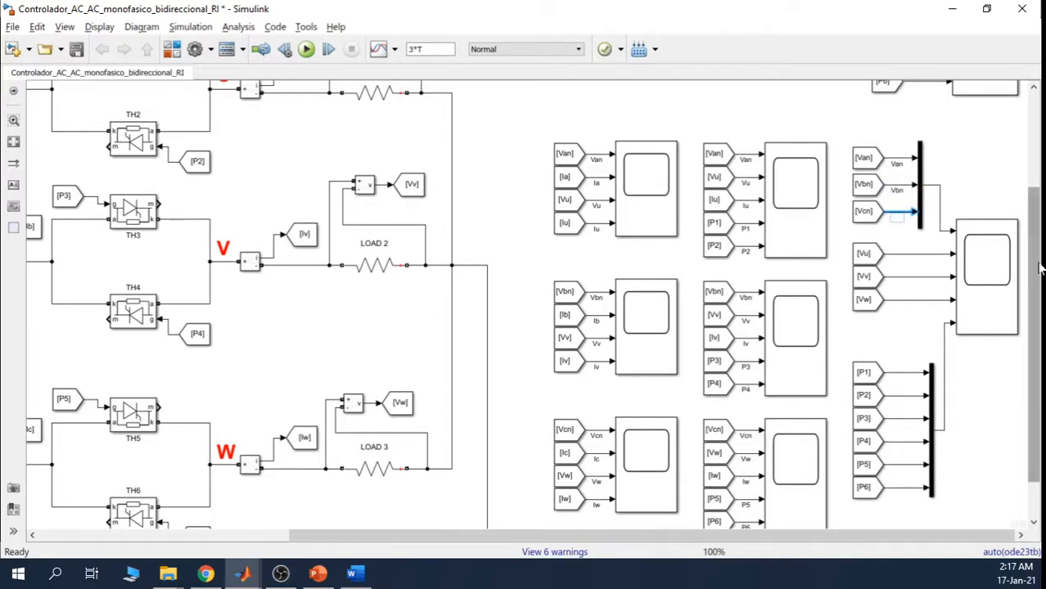
Step: Label the load voltage lines entering the comparison scope Vu, Vv and Vw
{"action": "scroll", "coordinate": [899, 221], "scroll_direction": "down", "scroll_amount": 1}
{"action": "double_click", "coordinate": [904, 233]}
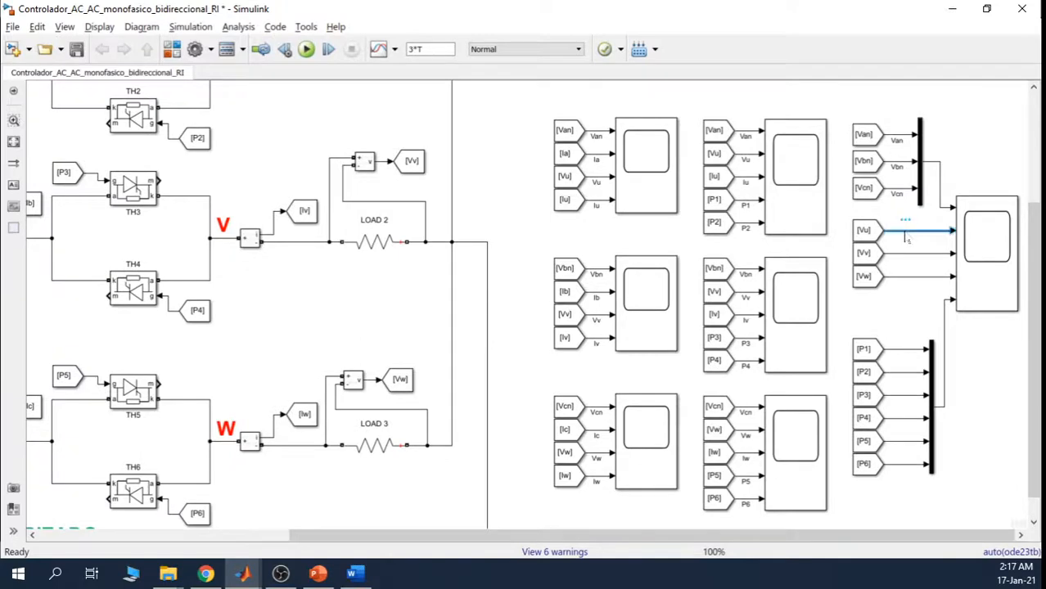
{"action": "type", "text": "Vu"}
{"action": "double_click", "coordinate": [917, 253]}
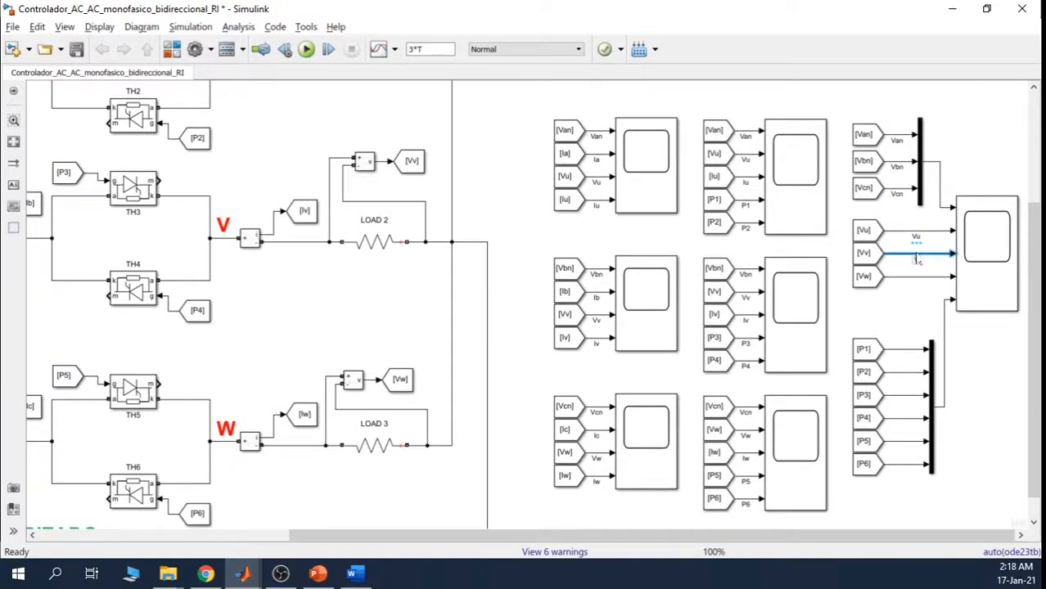
{"action": "type", "text": "Vv"}
{"action": "double_click", "coordinate": [920, 279]}
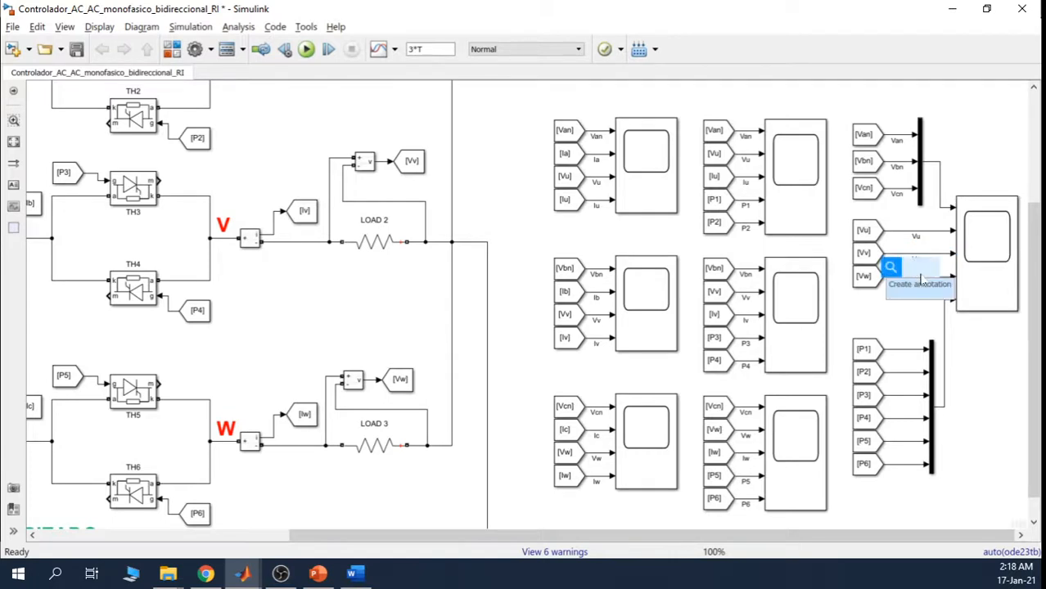
{"action": "left_click", "coordinate": [907, 338]}
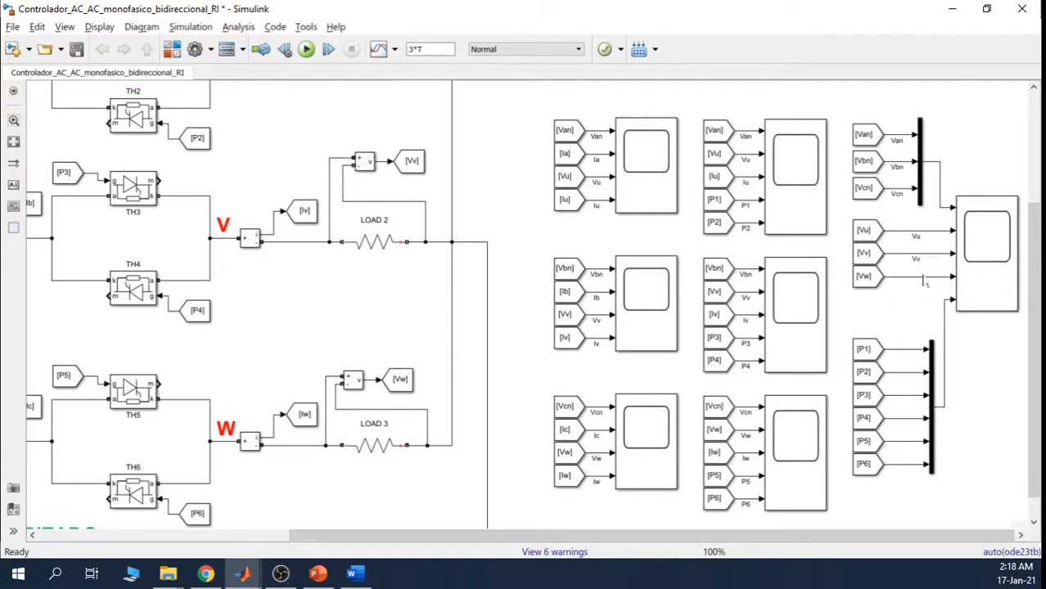
{"action": "left_click", "coordinate": [923, 279]}
{"action": "type", "text": "Vw"}
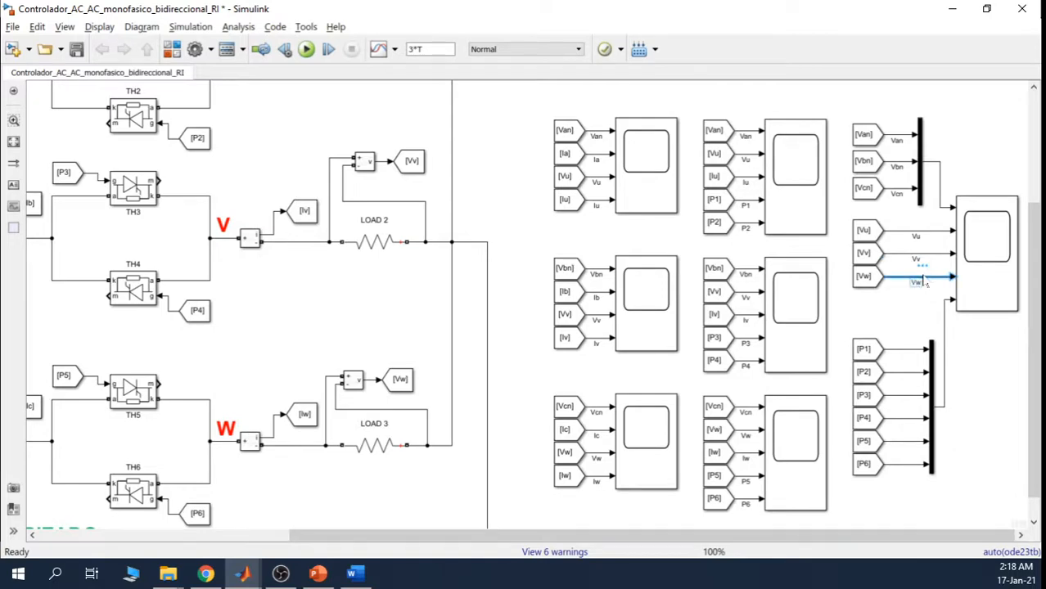
Step: Label the first three pulse lines entering the comparison scope's pulse mux P1, P2 and P3
{"action": "left_click", "coordinate": [905, 351]}
{"action": "double_click", "coordinate": [902, 355]}
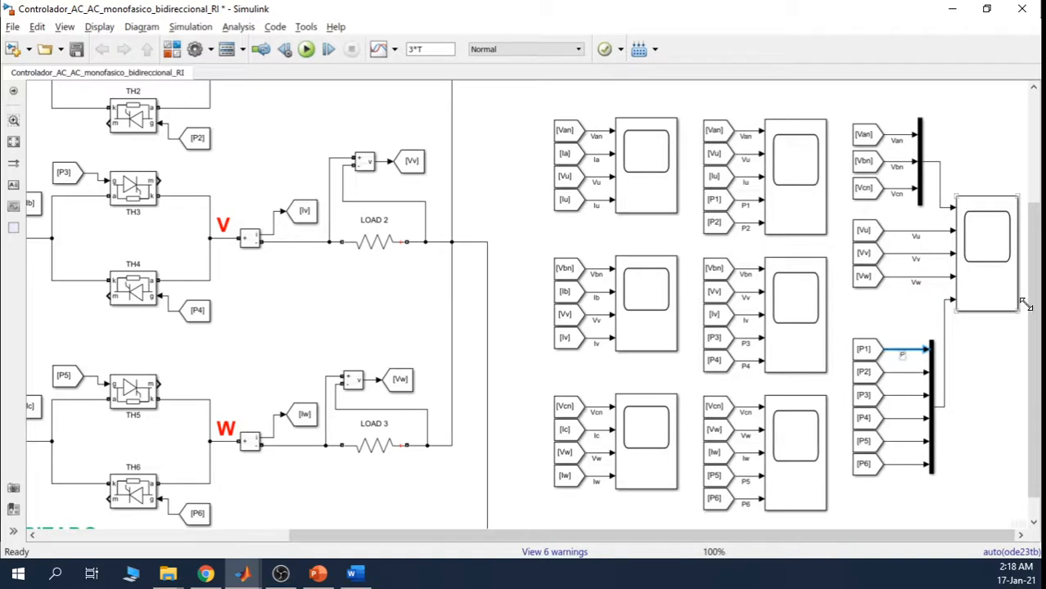
{"action": "type", "text": "P1"}
{"action": "left_click", "coordinate": [904, 374]}
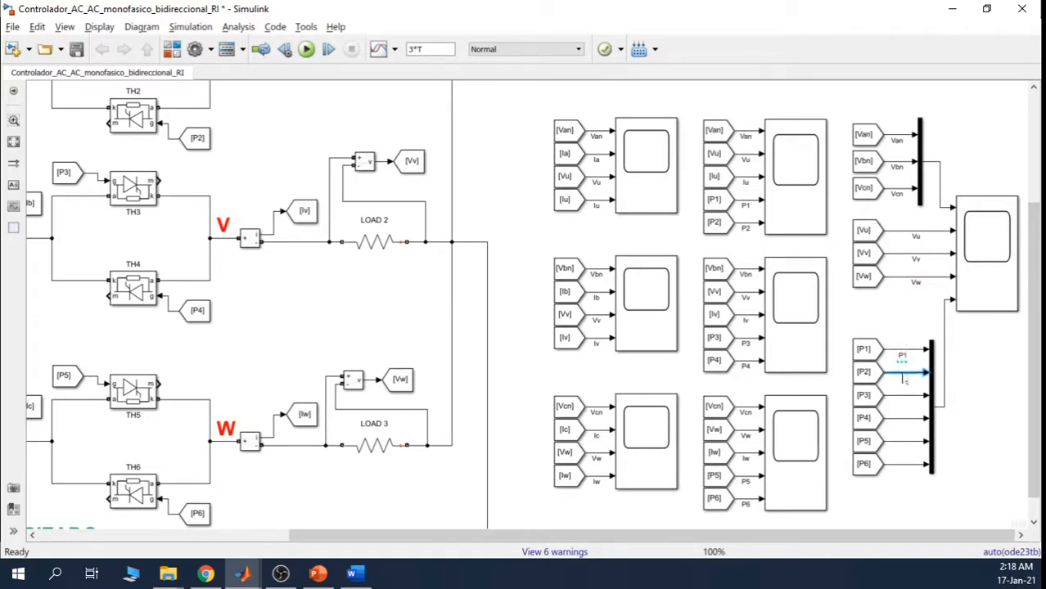
{"action": "double_click", "coordinate": [904, 375]}
{"action": "type", "text": "P2"}
{"action": "left_click", "coordinate": [906, 397]}
{"action": "type", "text": "P"}
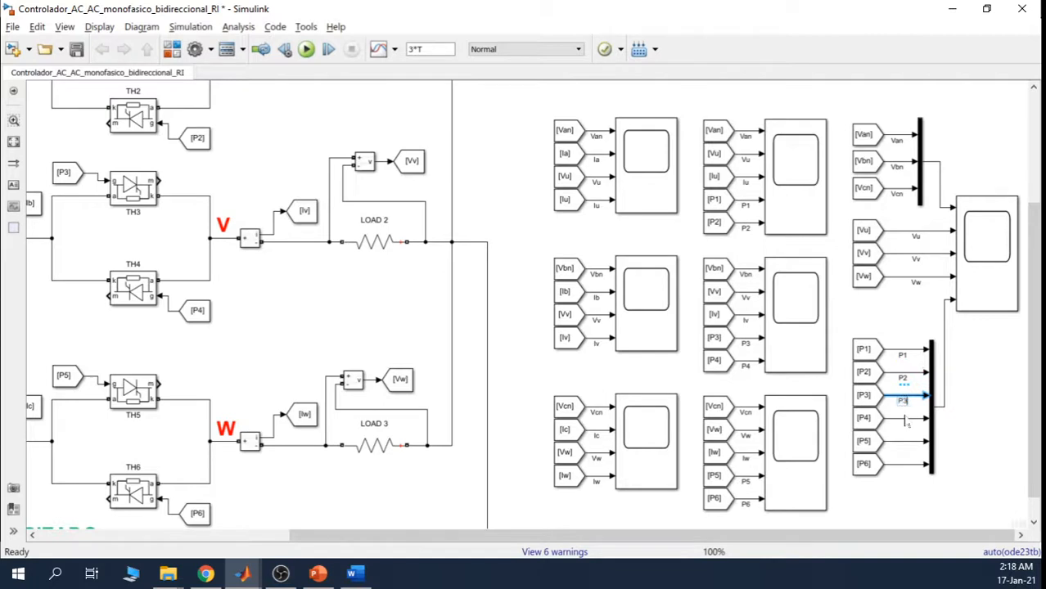
{"action": "type", "text": "3"}
Step: Label the remaining pulse lines of the comparison scope's pulse mux P4, P5 and P6
{"action": "left_click", "coordinate": [906, 422]}
{"action": "type", "text": "P"}
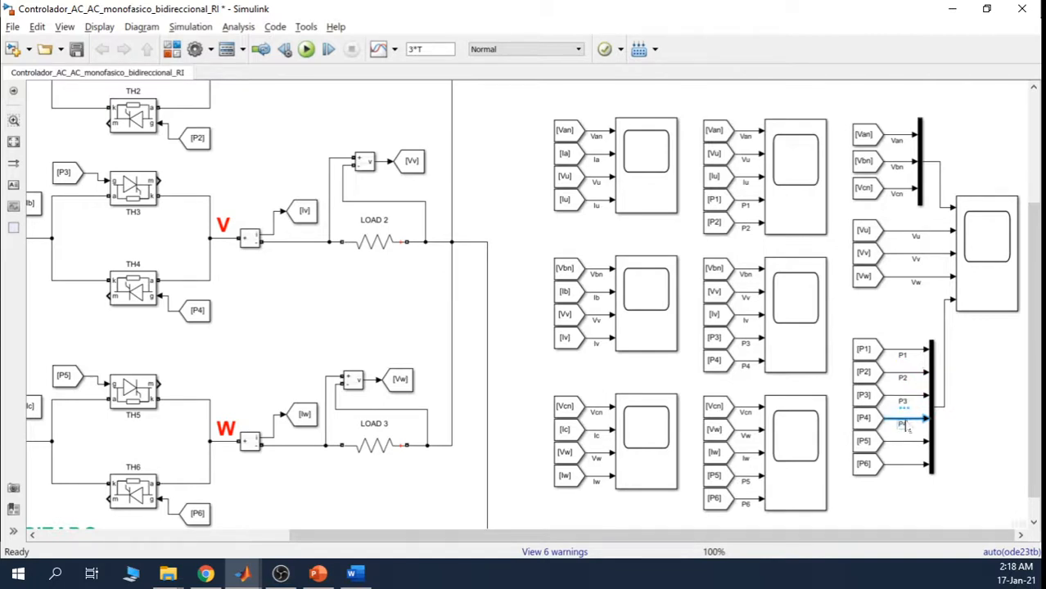
{"action": "type", "text": "4"}
{"action": "left_click", "coordinate": [906, 443]}
{"action": "type", "text": "P"}
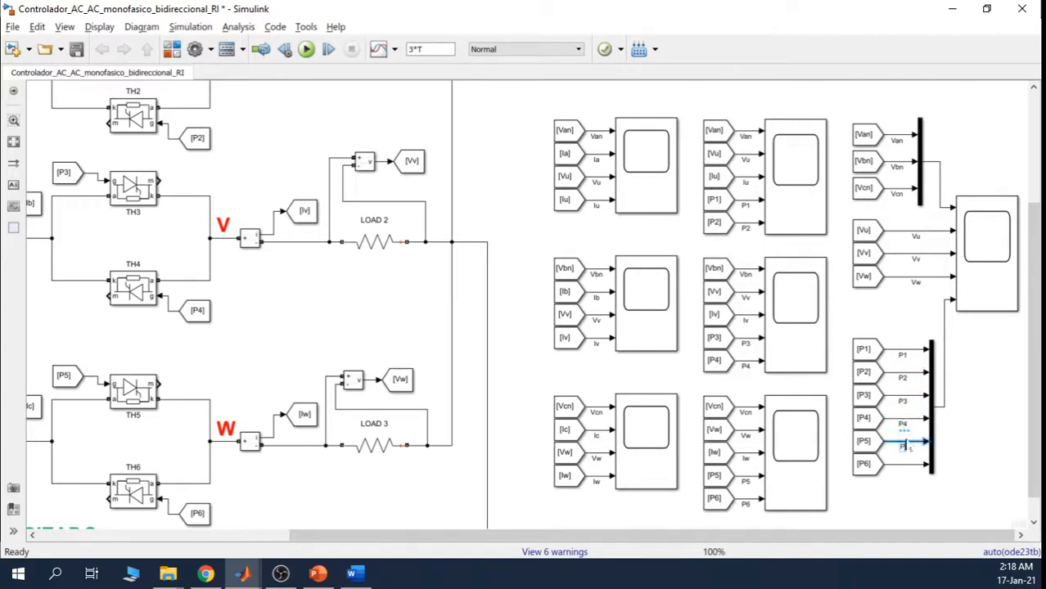
{"action": "type", "text": "5"}
{"action": "left_click", "coordinate": [905, 466]}
{"action": "type", "text": "P6"}
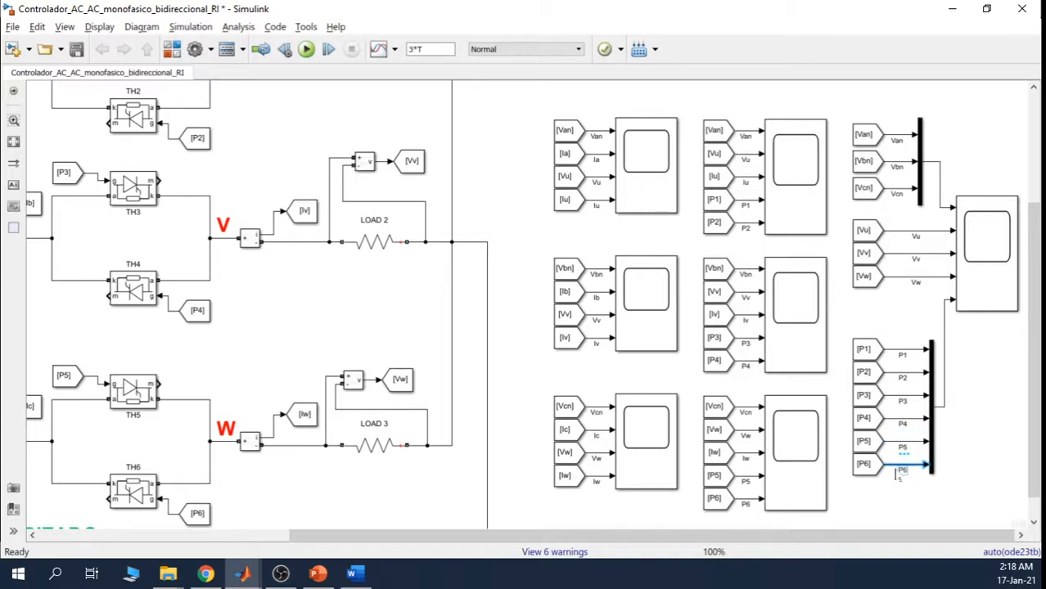
{"action": "left_click", "coordinate": [953, 495]}
Step: Run the simulation and review the labelled waveforms in the comparison scope
{"action": "left_click", "coordinate": [307, 50]}
{"action": "double_click", "coordinate": [997, 272]}
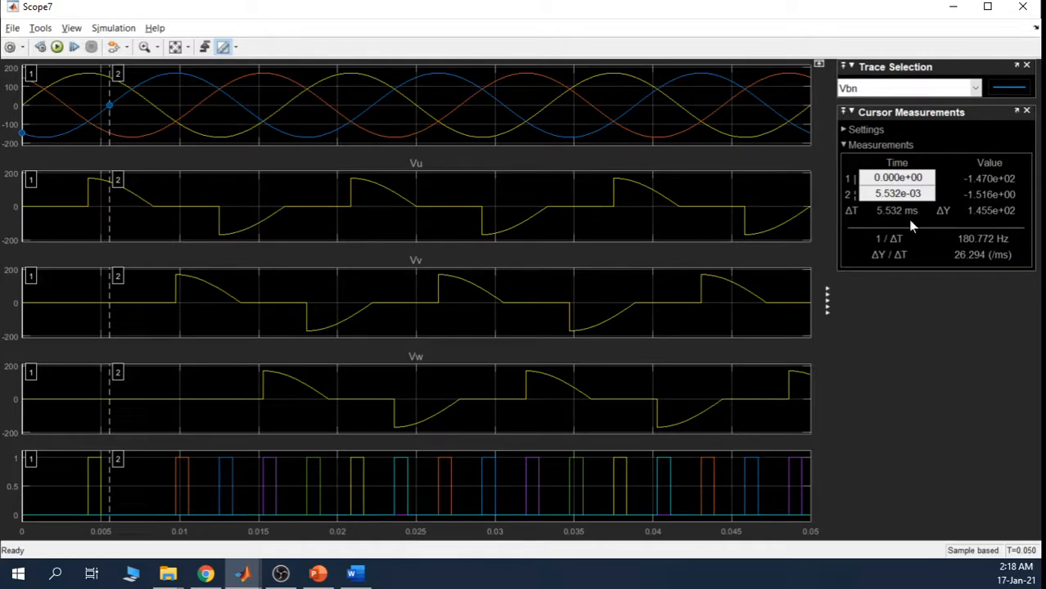
{"action": "left_click", "coordinate": [954, 10]}
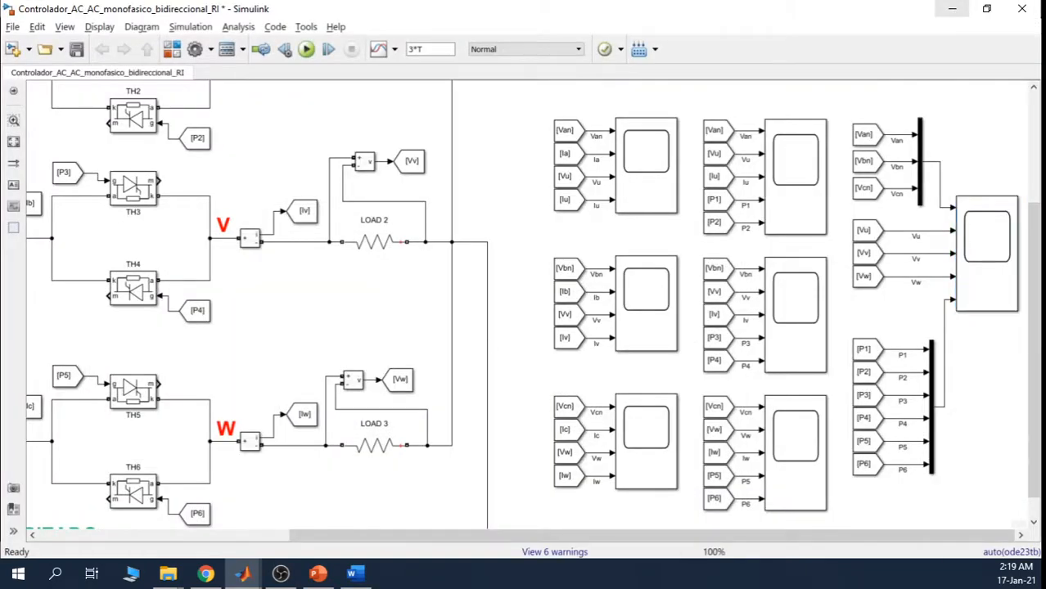
{"action": "left_click", "coordinate": [245, 577]}
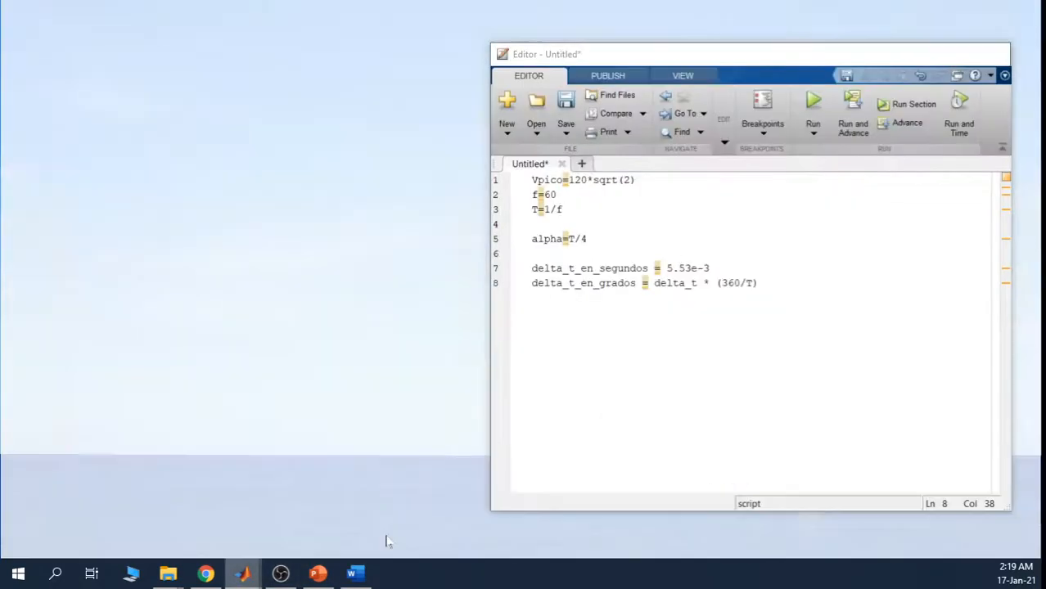
{"action": "left_click", "coordinate": [418, 514]}
{"action": "left_click", "coordinate": [711, 268]}
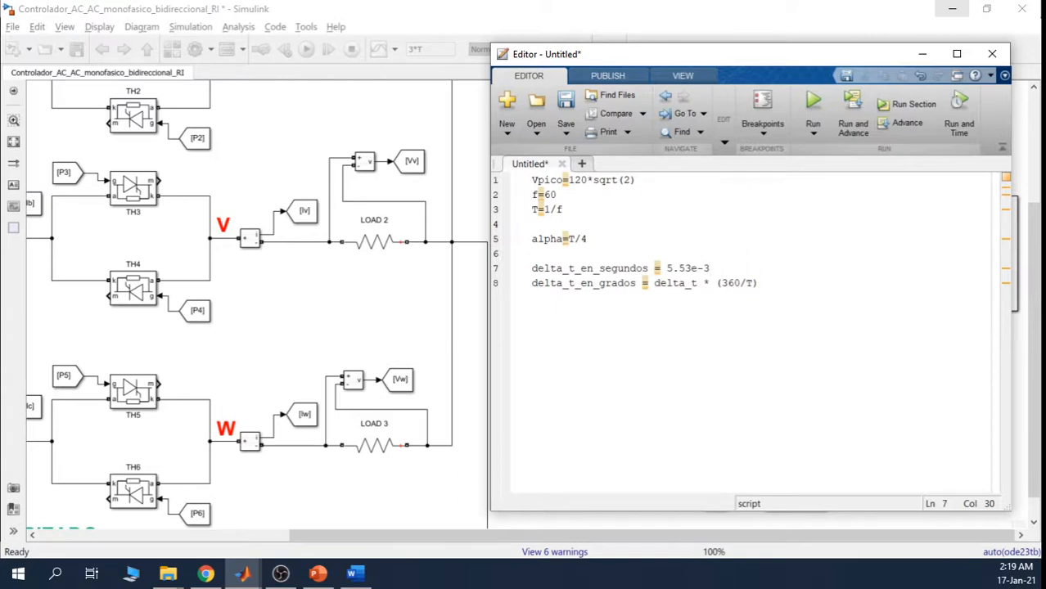
{"action": "left_click", "coordinate": [255, 578]}
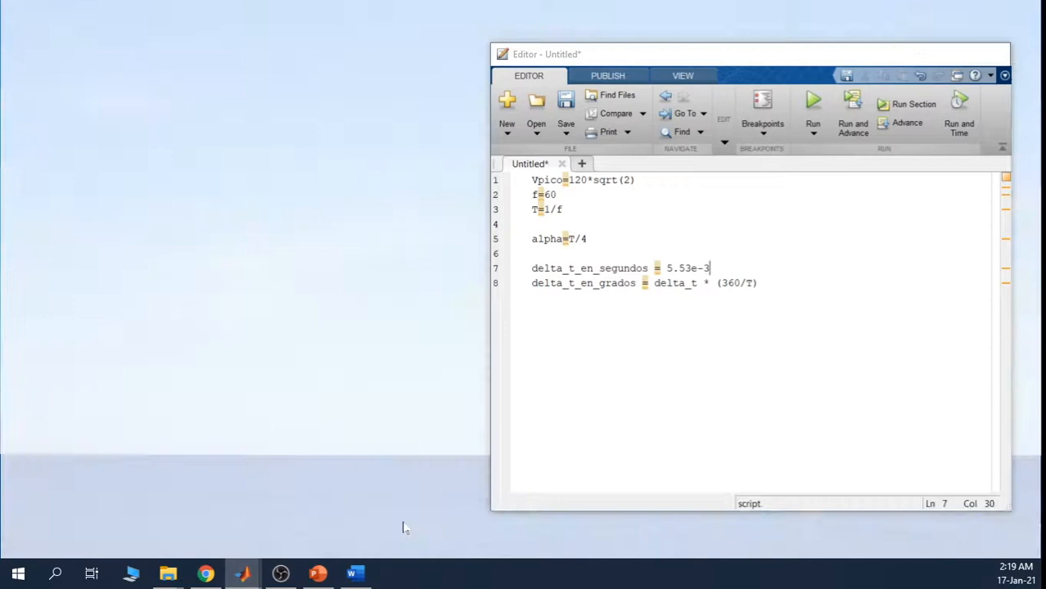
{"action": "left_click", "coordinate": [402, 524]}
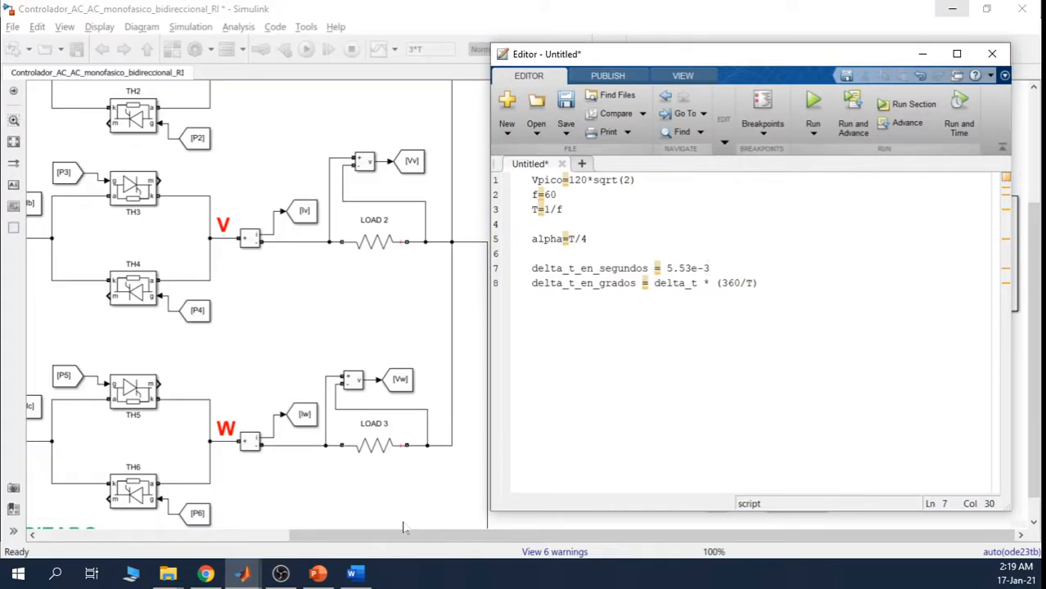
Step: Switch to the MATLAB command window, delete all workspace variables with clear all, and empty the window with clc
{"action": "left_click", "coordinate": [247, 577]}
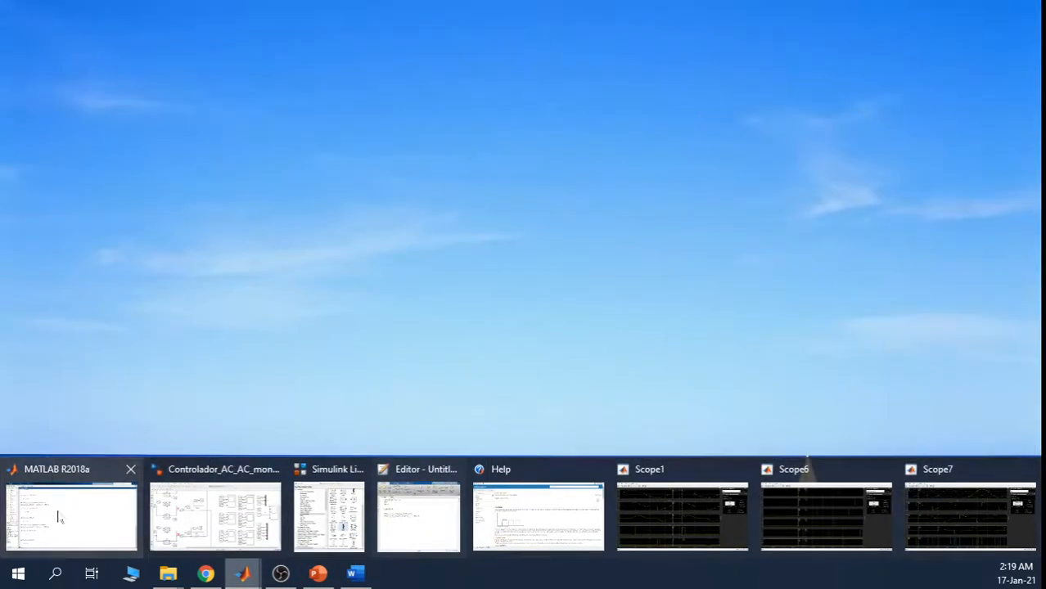
{"action": "left_click", "coordinate": [61, 517]}
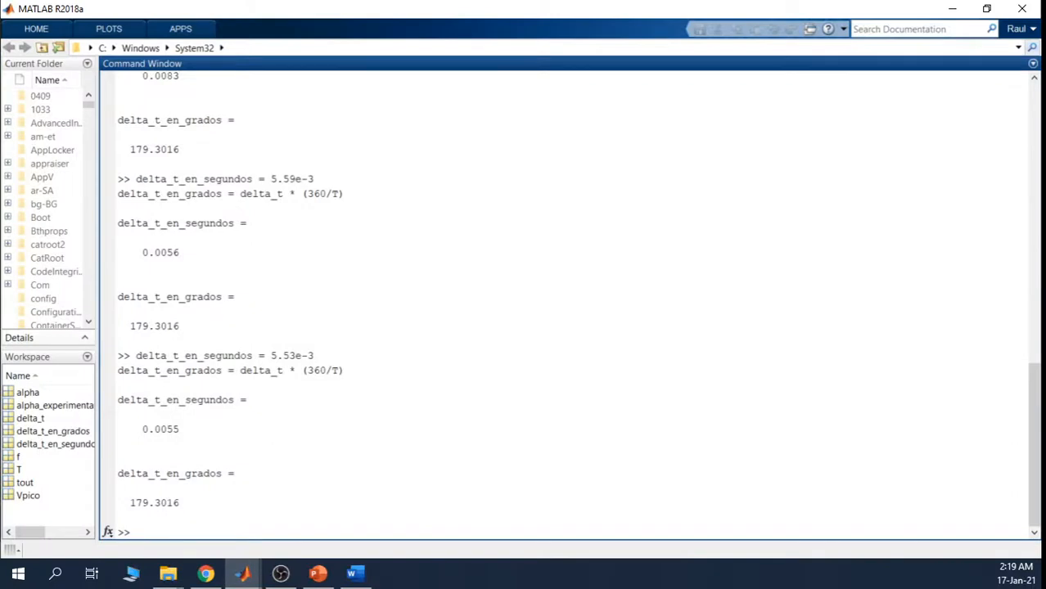
{"action": "type", "text": "CLEA"}
{"action": "key", "text": "BackSpace"}
{"action": "key", "text": "BackSpace"}
{"action": "key", "text": "BackSpace"}
{"action": "key", "text": "BackSpace"}
{"action": "type", "text": "clear all"}
{"action": "key", "text": "Return"}
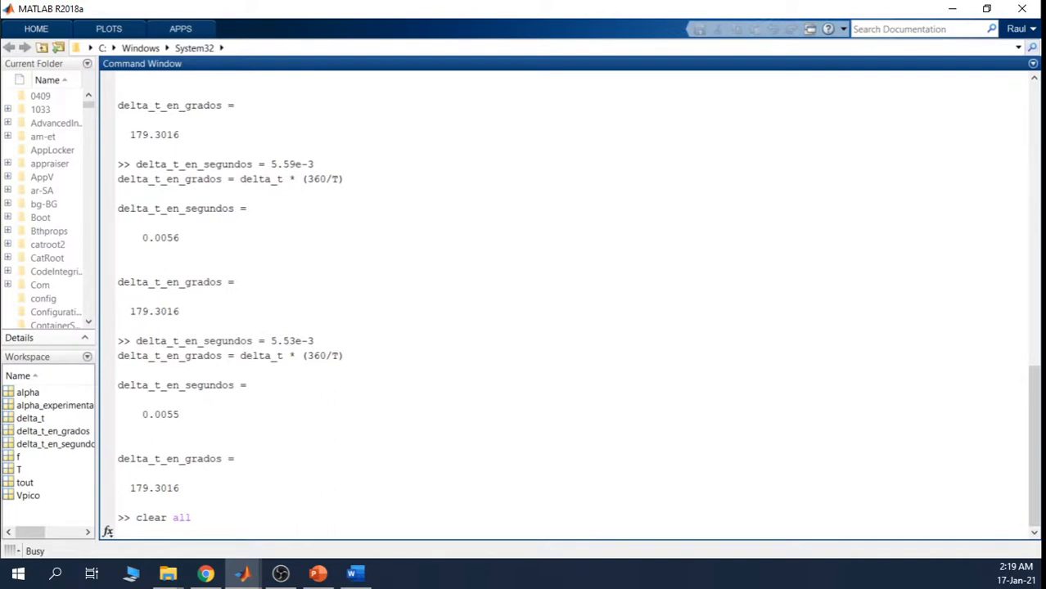
{"action": "type", "text": "clc"}
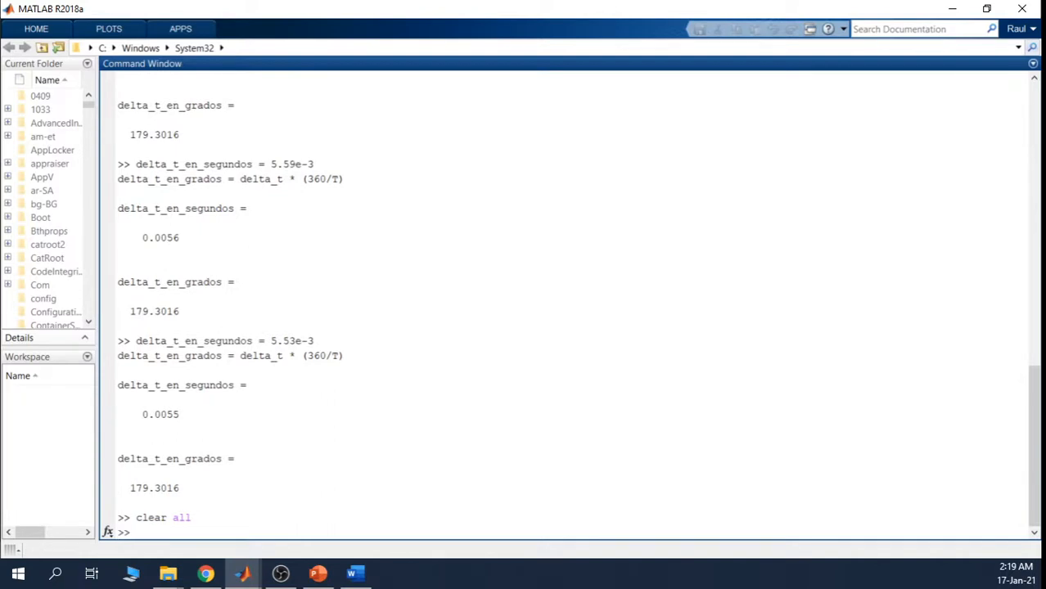
{"action": "key", "text": "Return"}
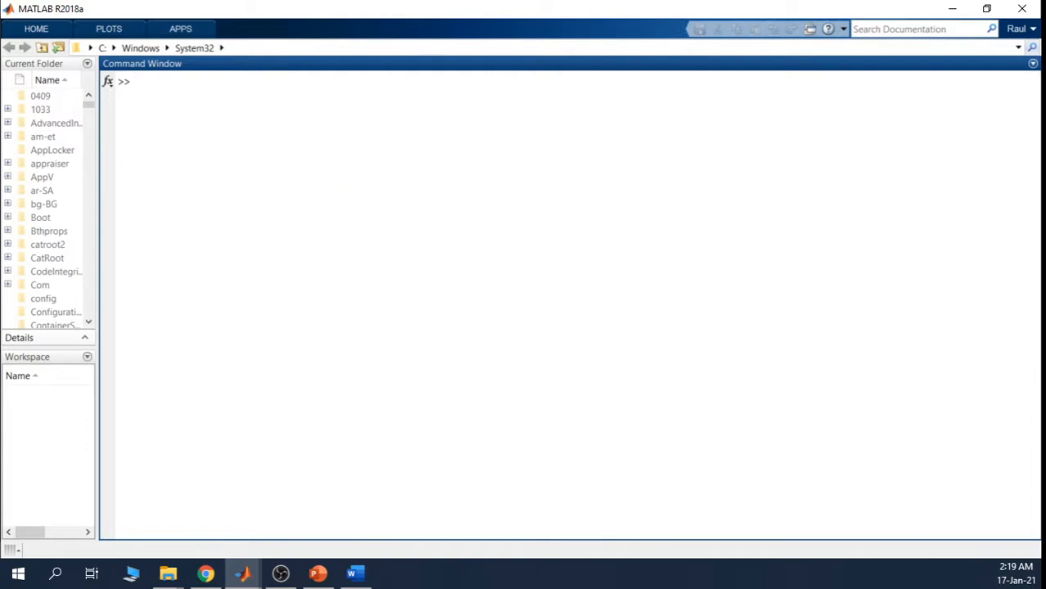
Step: Evaluate the script lines defining Vpico, f, T and alpha to restore the variables in the workspace
{"action": "mouse_move", "coordinate": [243, 573]}
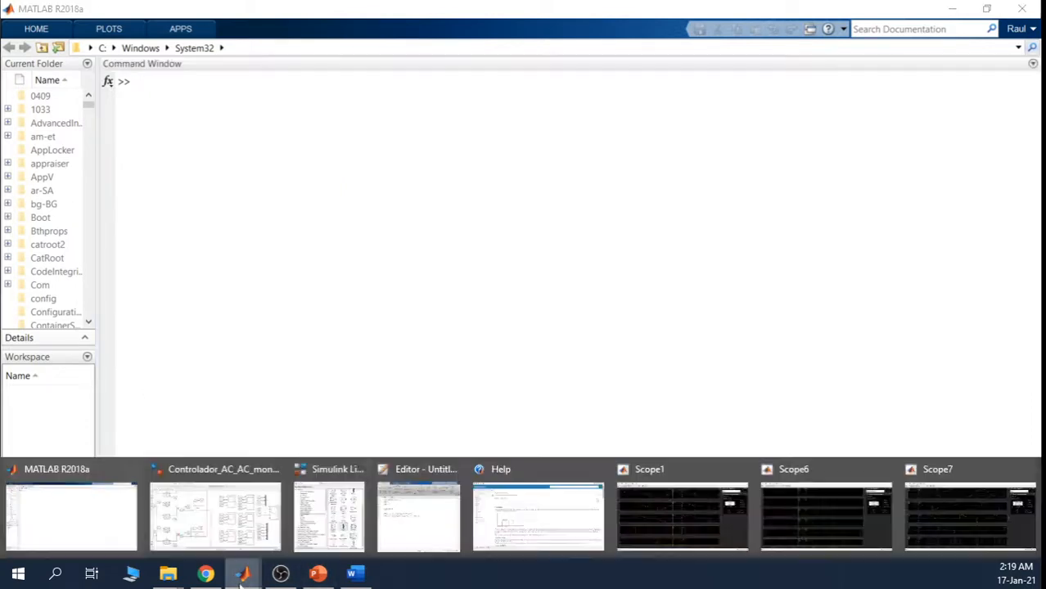
{"action": "left_click", "coordinate": [392, 537]}
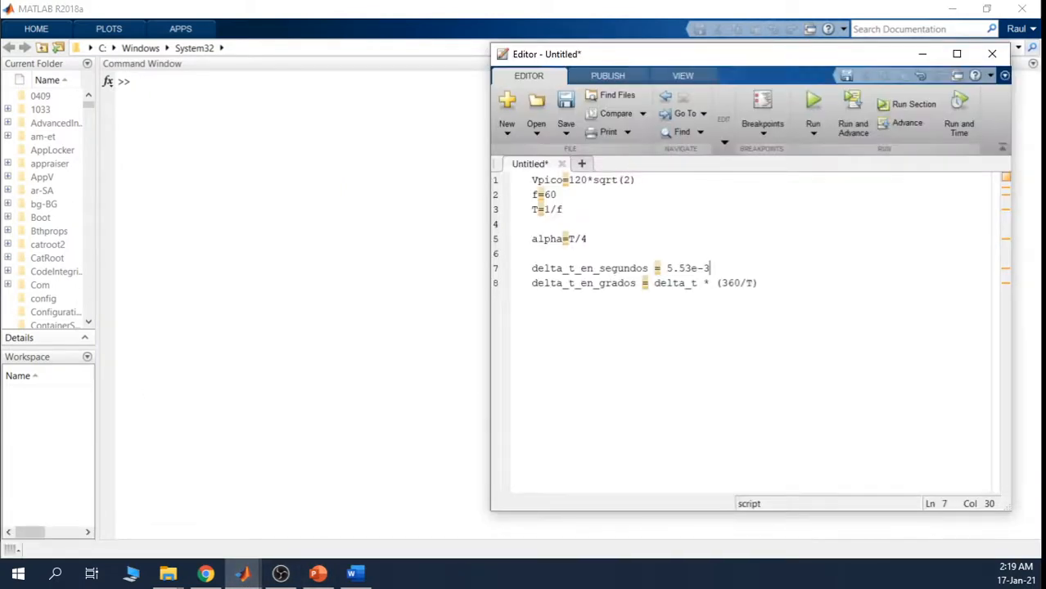
{"action": "left_click_drag", "start_coordinate": [587, 239], "coordinate": [532, 179]}
{"action": "right_click", "coordinate": [547, 186]}
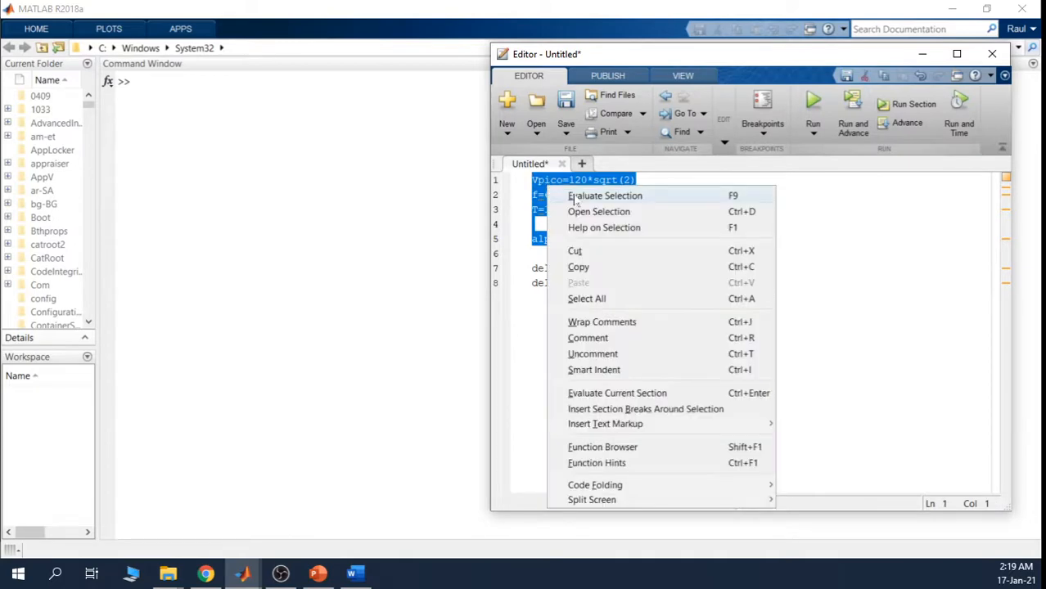
{"action": "left_click", "coordinate": [604, 195]}
{"action": "left_click", "coordinate": [540, 254]}
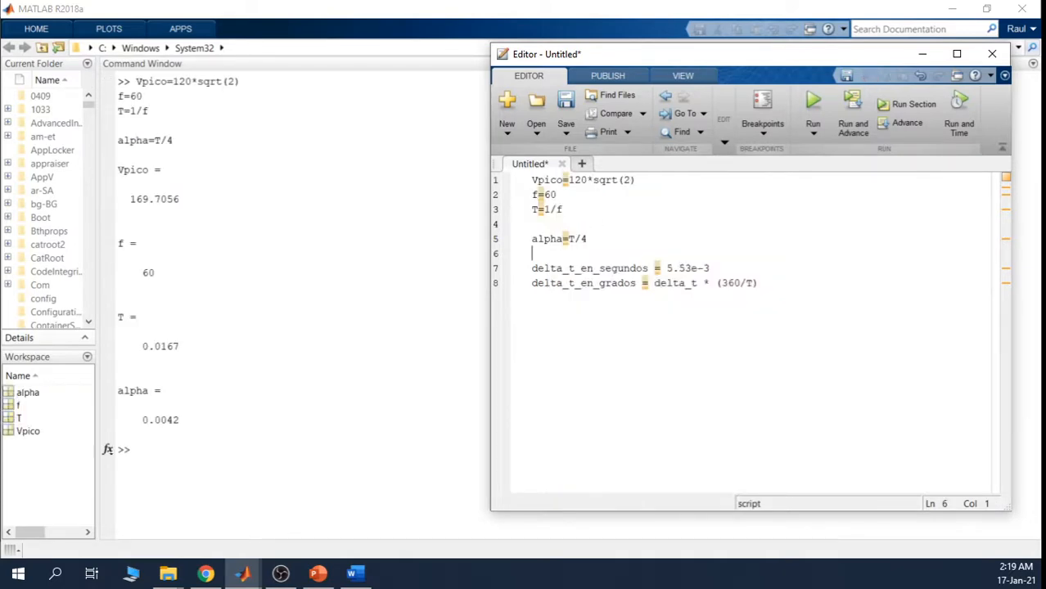
Step: Switch to the Simulink model and run its simulation through to the end, resuming it from the pause
{"action": "left_click", "coordinate": [242, 572]}
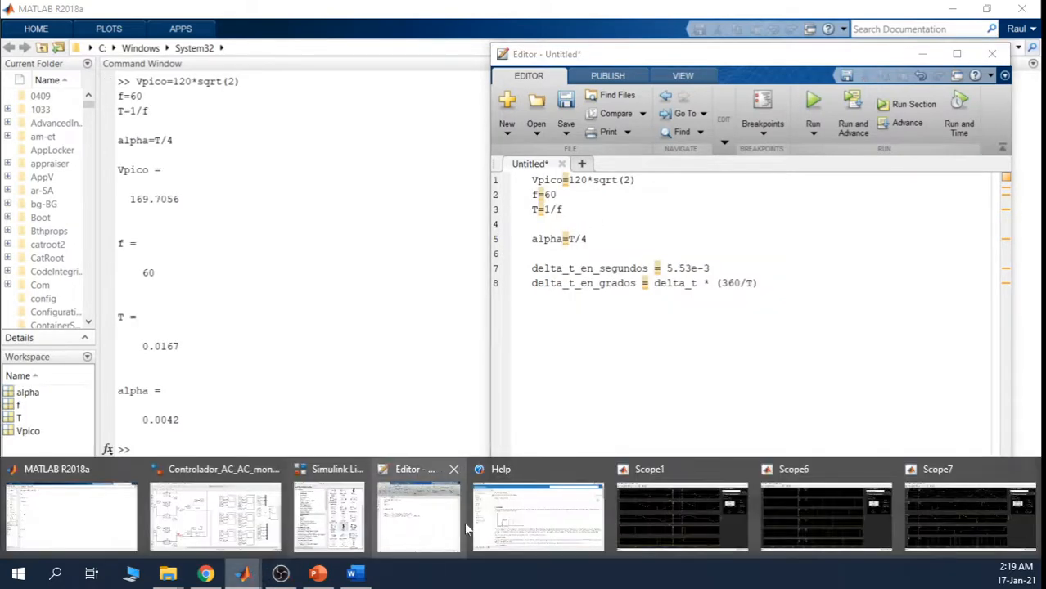
{"action": "left_click", "coordinate": [215, 512]}
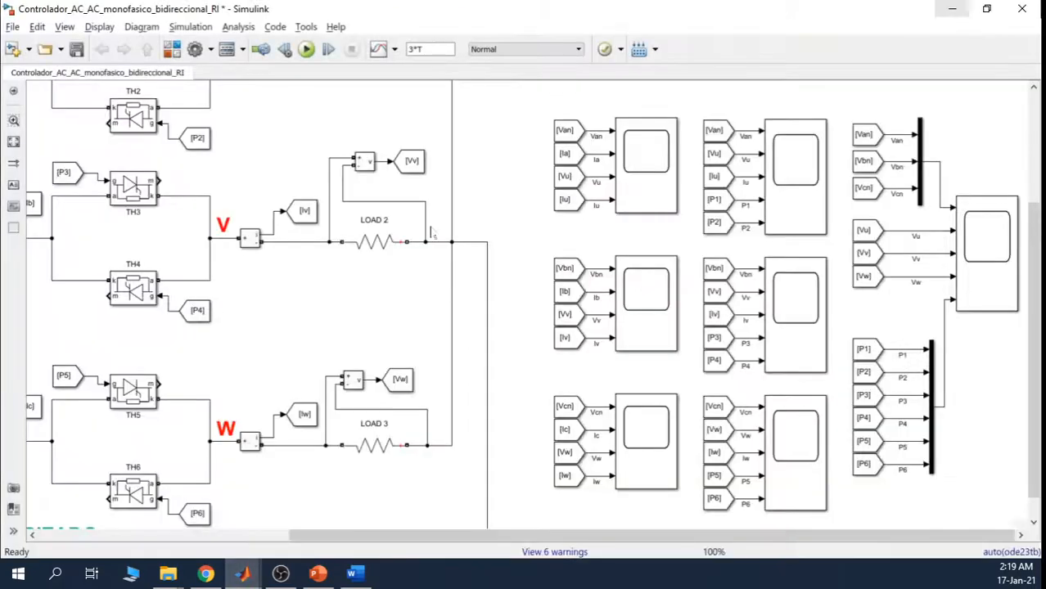
{"action": "left_click", "coordinate": [306, 49]}
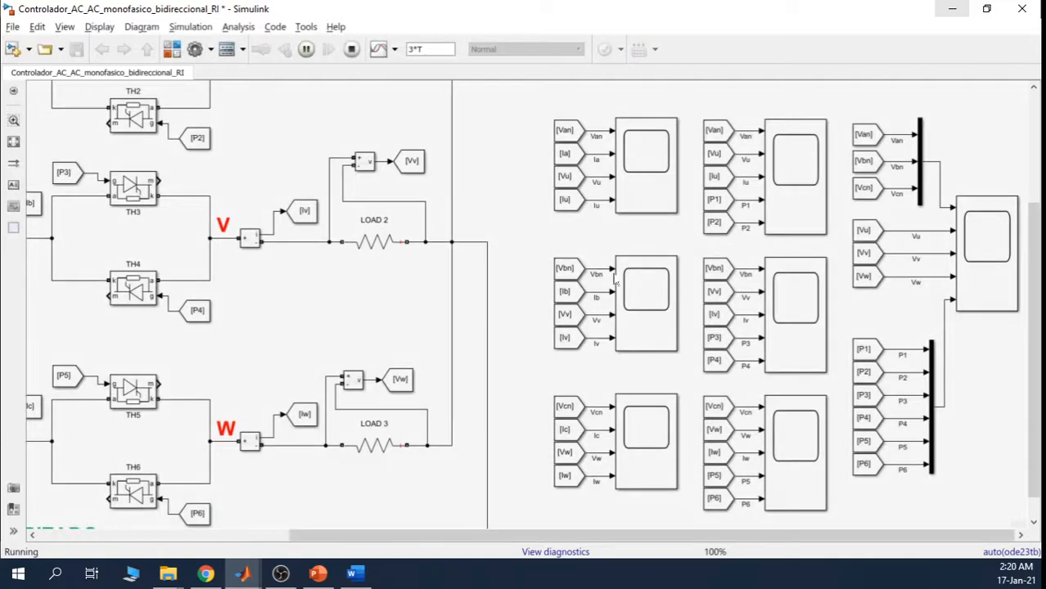
{"action": "left_click_drag", "start_coordinate": [594, 536], "coordinate": [389, 559]}
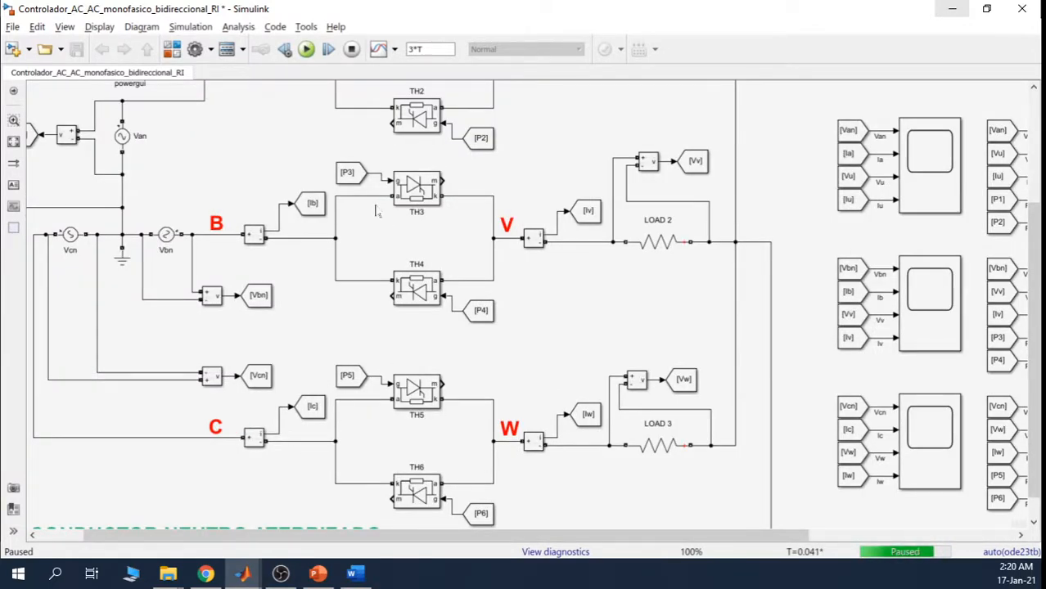
{"action": "left_click", "coordinate": [306, 49]}
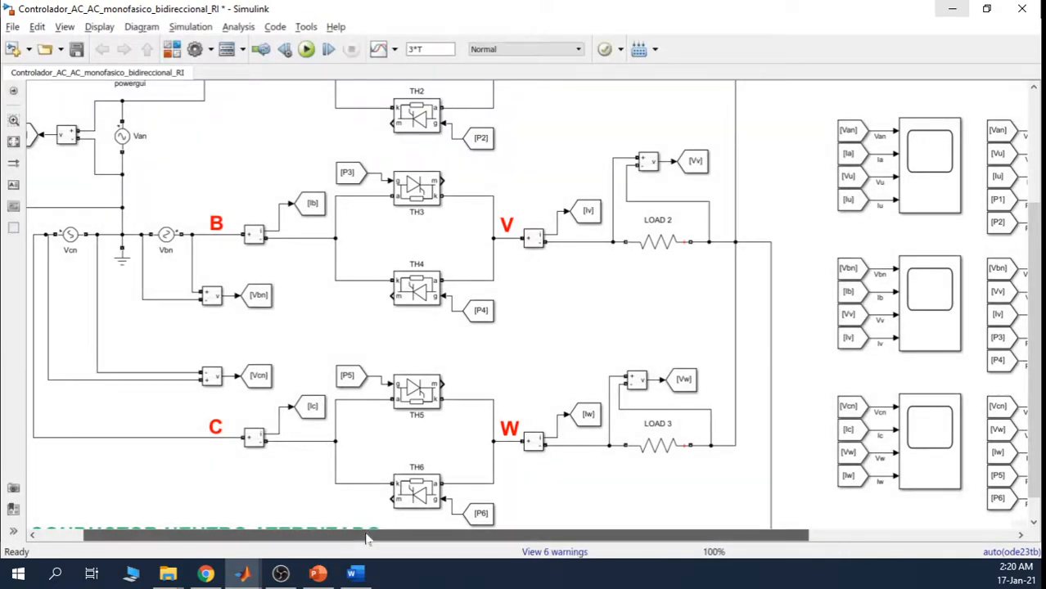
Step: Check the amplitude, phase and frequency parameters of the Van, Vbn and Vcn voltage sources without changing them
{"action": "left_click_drag", "start_coordinate": [367, 539], "coordinate": [322, 538]}
{"action": "double_click", "coordinate": [182, 136]}
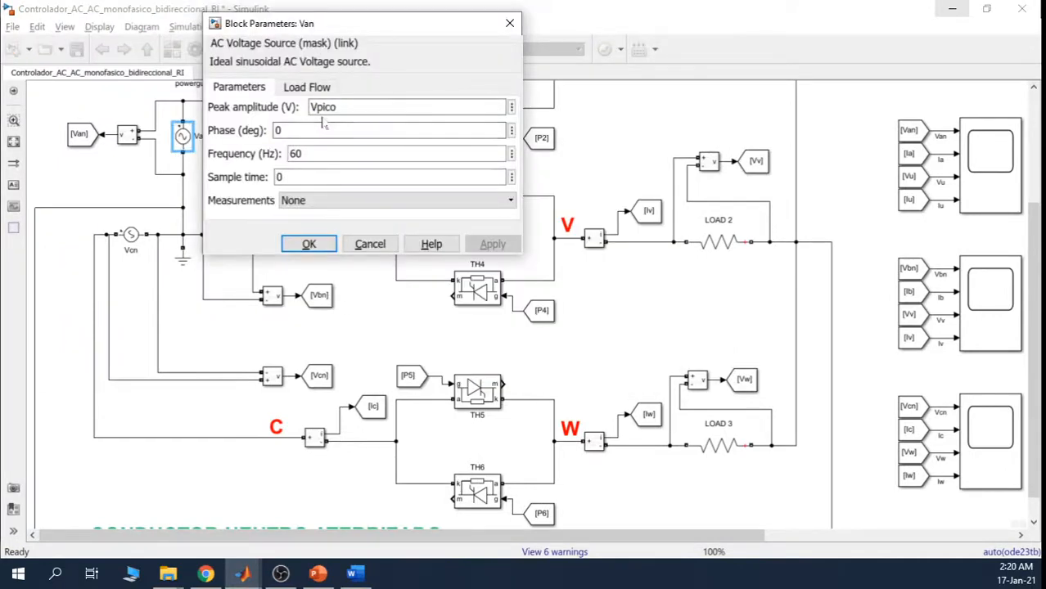
{"action": "left_click", "coordinate": [509, 24]}
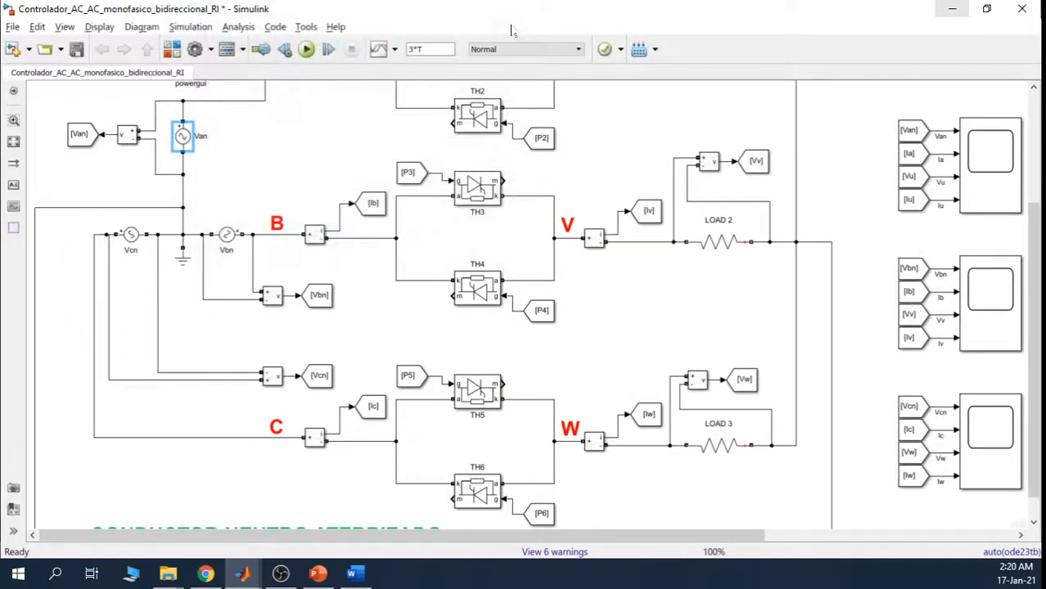
{"action": "double_click", "coordinate": [227, 234]}
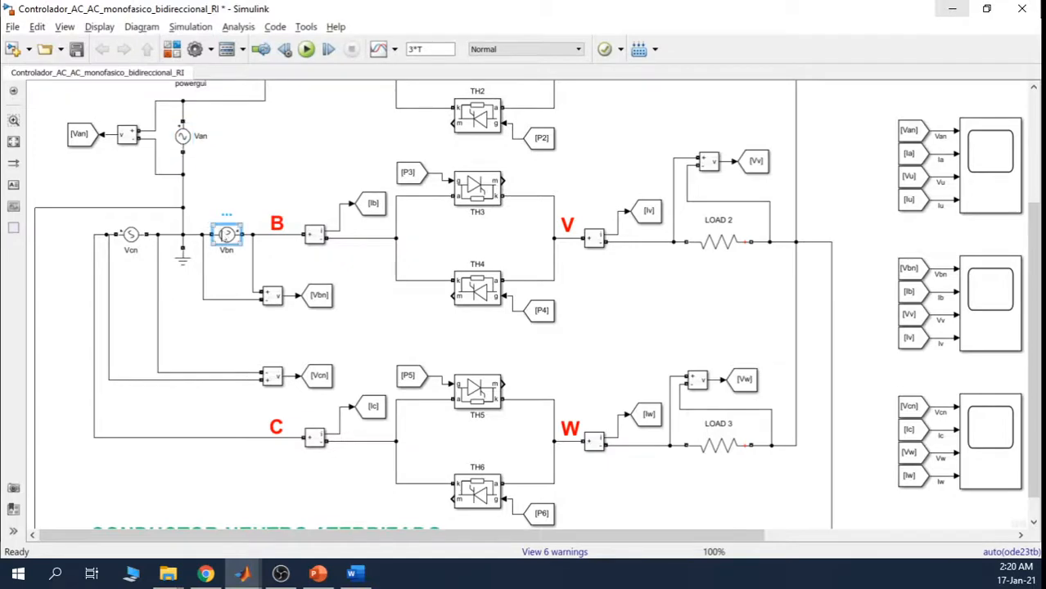
{"action": "left_click_drag", "start_coordinate": [347, 230], "coordinate": [320, 229]}
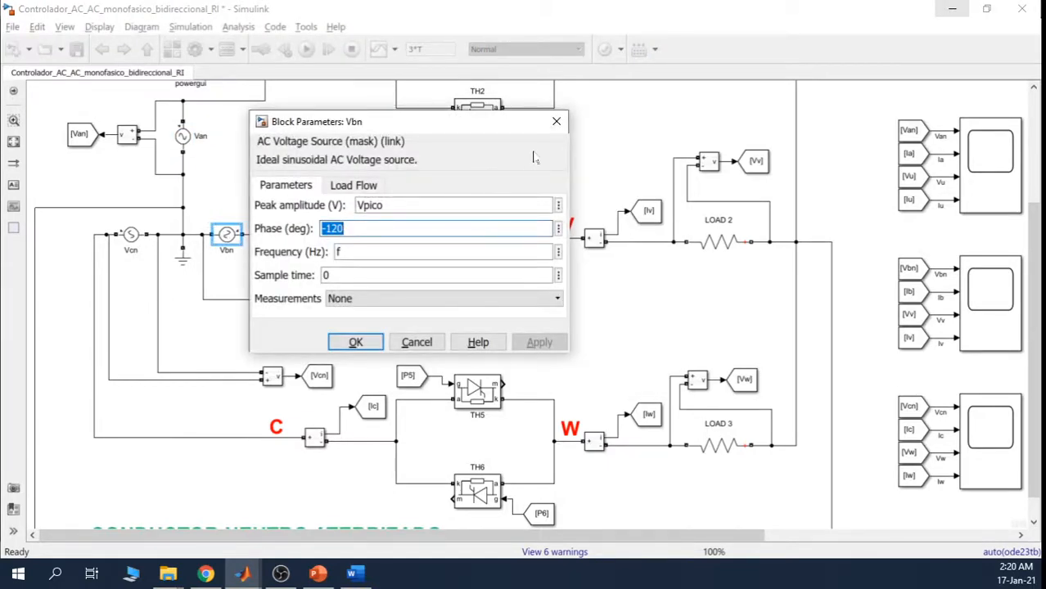
{"action": "left_click", "coordinate": [555, 121]}
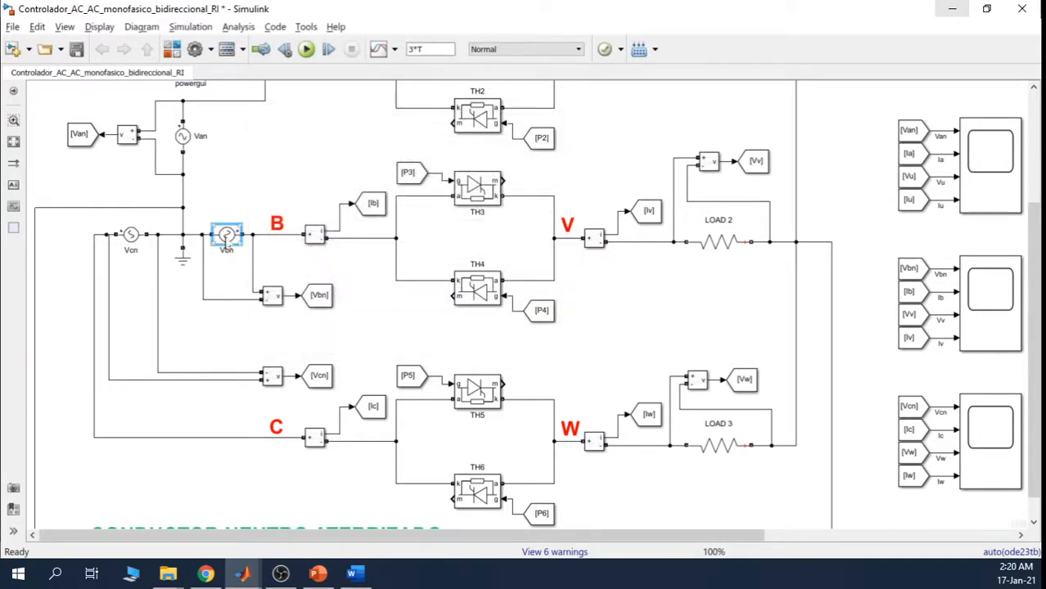
{"action": "double_click", "coordinate": [227, 236]}
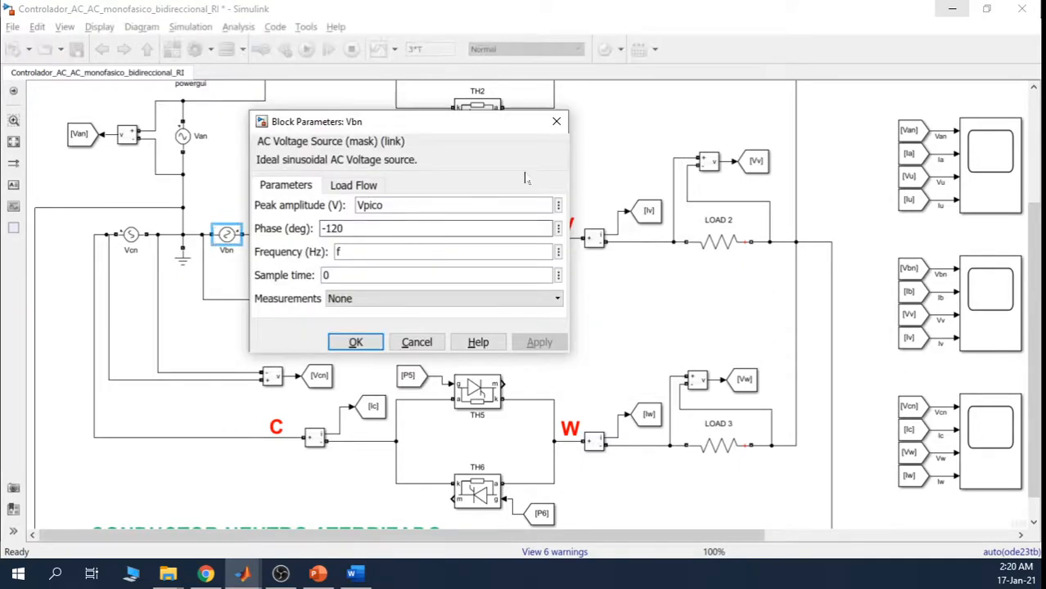
{"action": "left_click", "coordinate": [556, 122]}
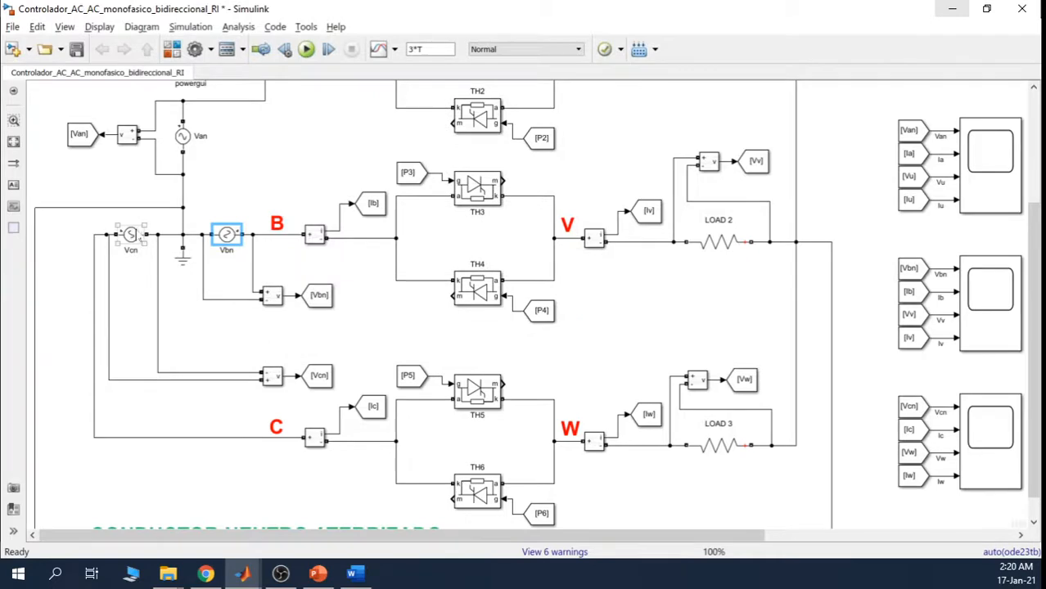
{"action": "double_click", "coordinate": [131, 235]}
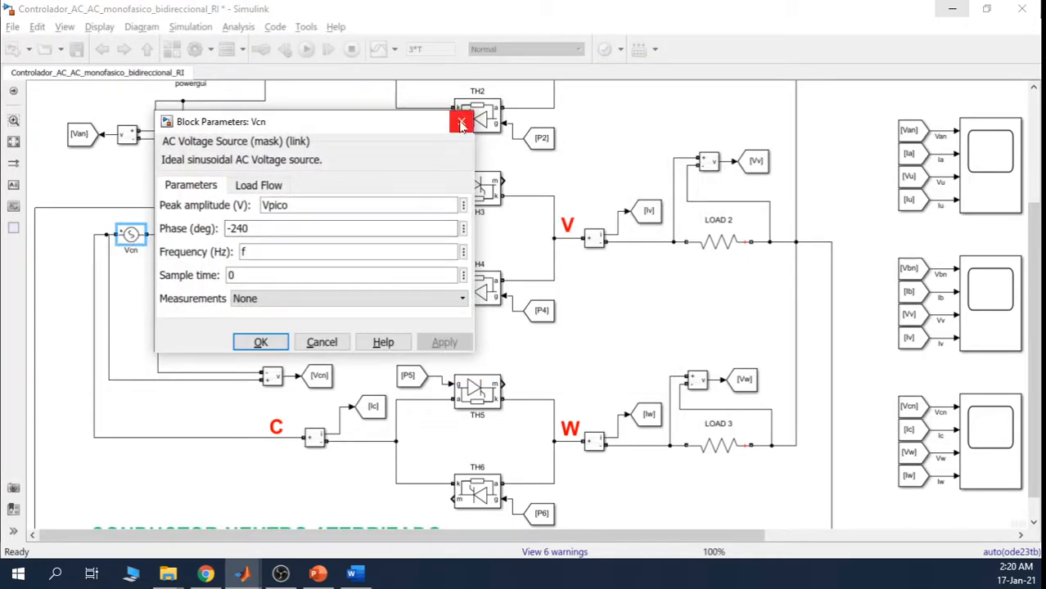
{"action": "left_click", "coordinate": [462, 123]}
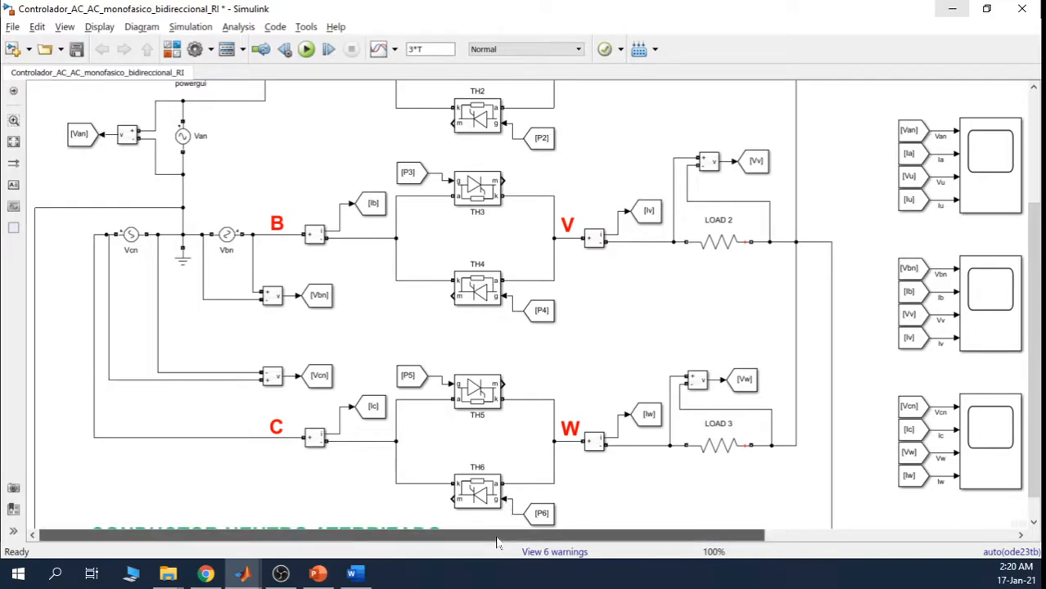
Step: Open the comparison scope and place the second cursor on Vbn's first zero crossing, at about 5.571 ms
{"action": "left_click_drag", "start_coordinate": [497, 542], "coordinate": [746, 542]}
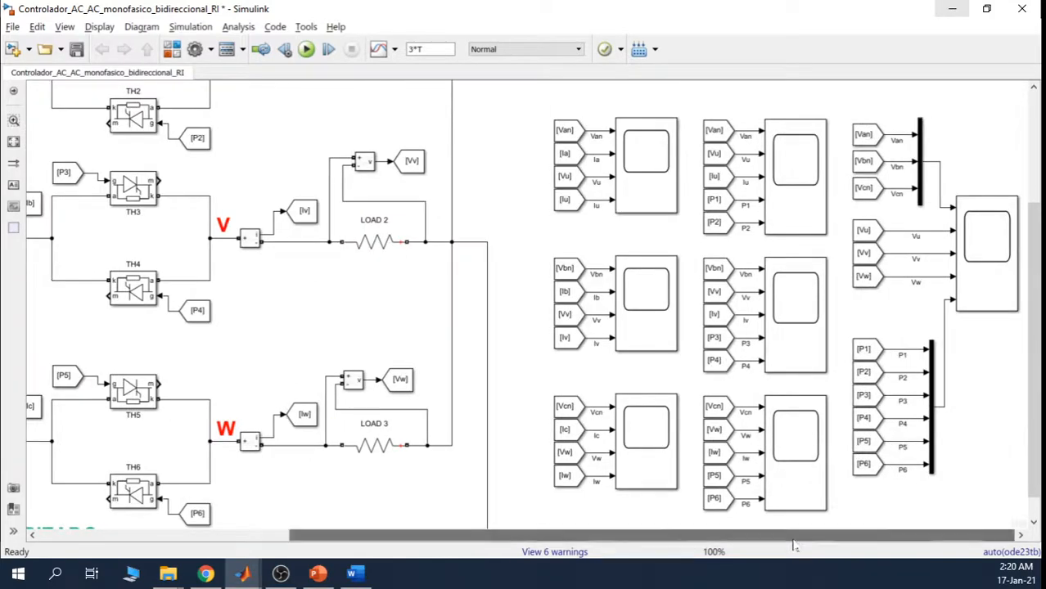
{"action": "double_click", "coordinate": [979, 250]}
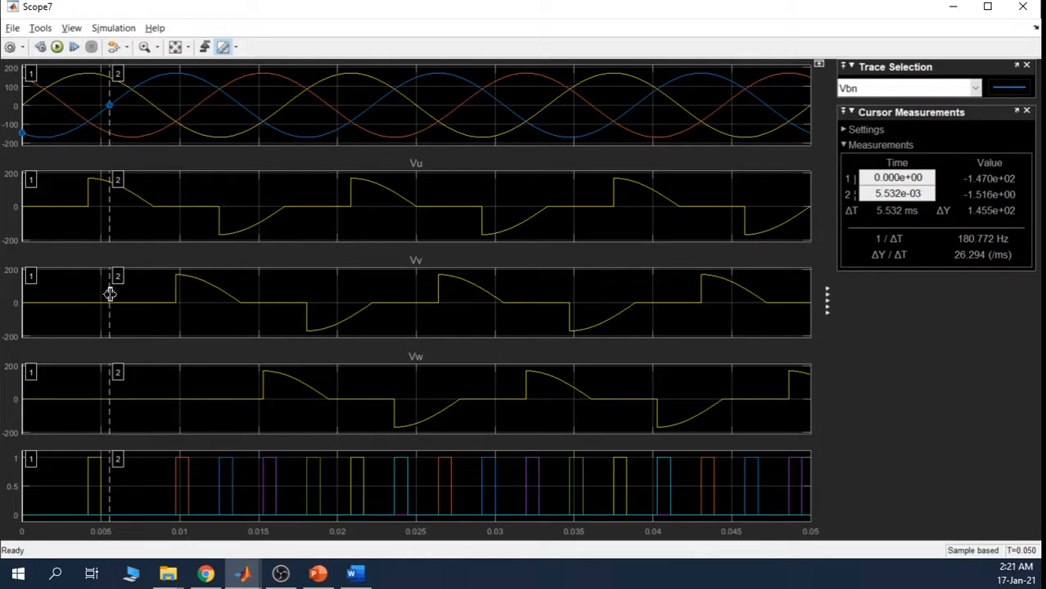
{"action": "mouse_move", "coordinate": [110, 293]}
{"action": "left_mouse_down"}
{"action": "mouse_move", "coordinate": [179, 292]}
{"action": "mouse_move", "coordinate": [112, 294]}
{"action": "left_mouse_up"}
{"action": "left_click_drag", "start_coordinate": [111, 295], "coordinate": [110, 295]}
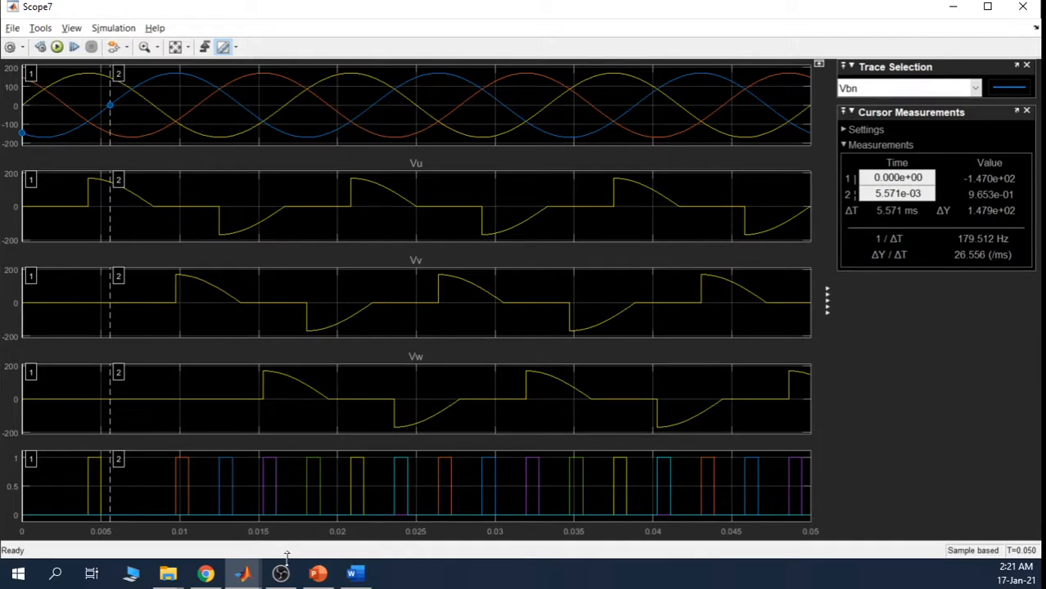
Step: Set delta_t_en_segundos to 5.571e-3 in the script and evaluate it together with the delta_t_en_grados line
{"action": "mouse_move", "coordinate": [243, 573]}
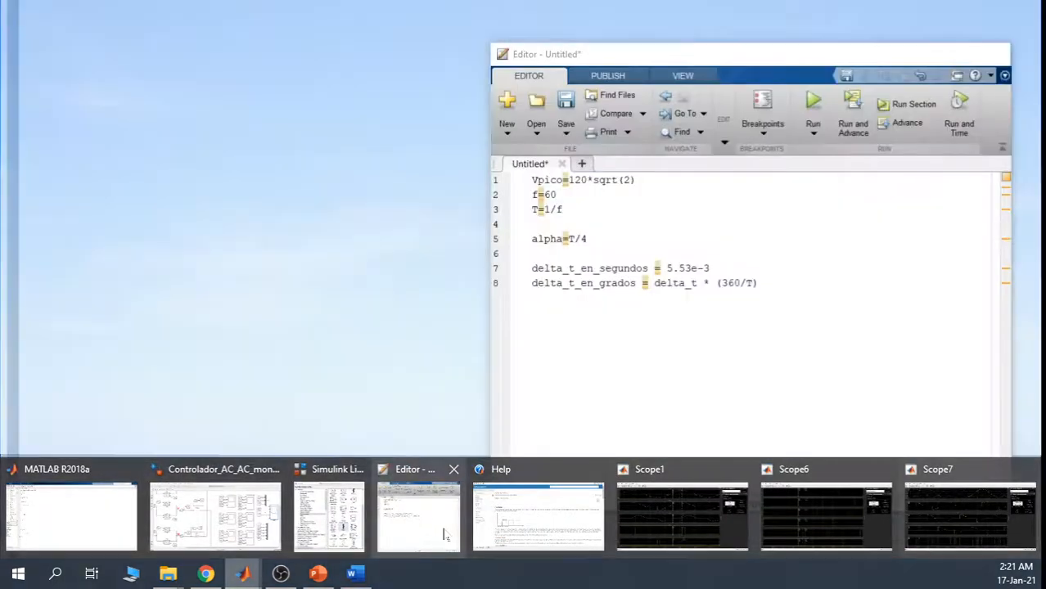
{"action": "left_click", "coordinate": [446, 536]}
{"action": "left_click_drag", "start_coordinate": [692, 269], "coordinate": [685, 268]}
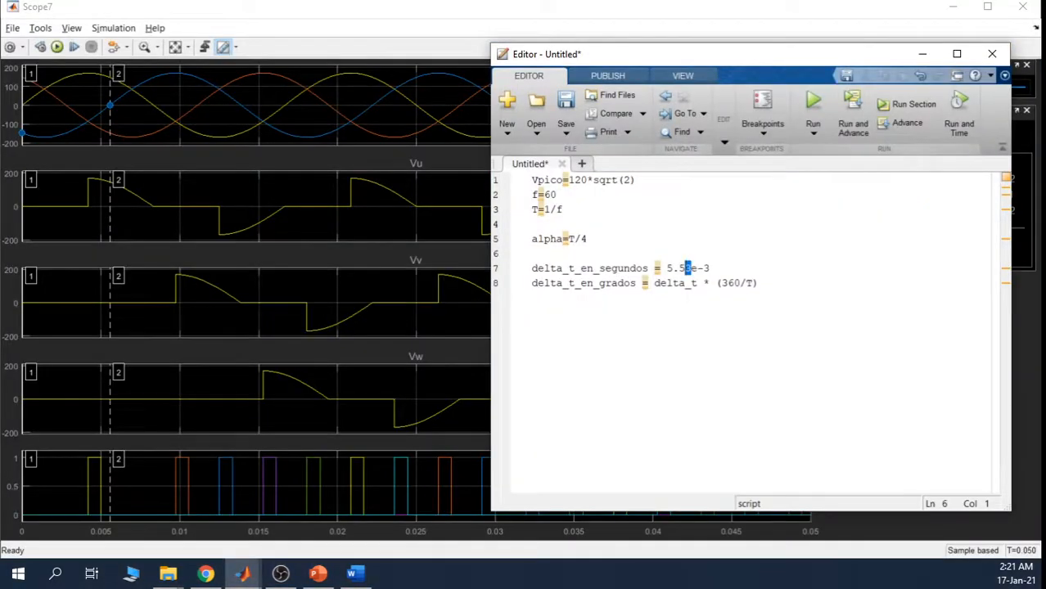
{"action": "type", "text": "71"}
{"action": "left_click_drag", "start_coordinate": [758, 283], "coordinate": [532, 269]}
{"action": "right_click", "coordinate": [565, 275]}
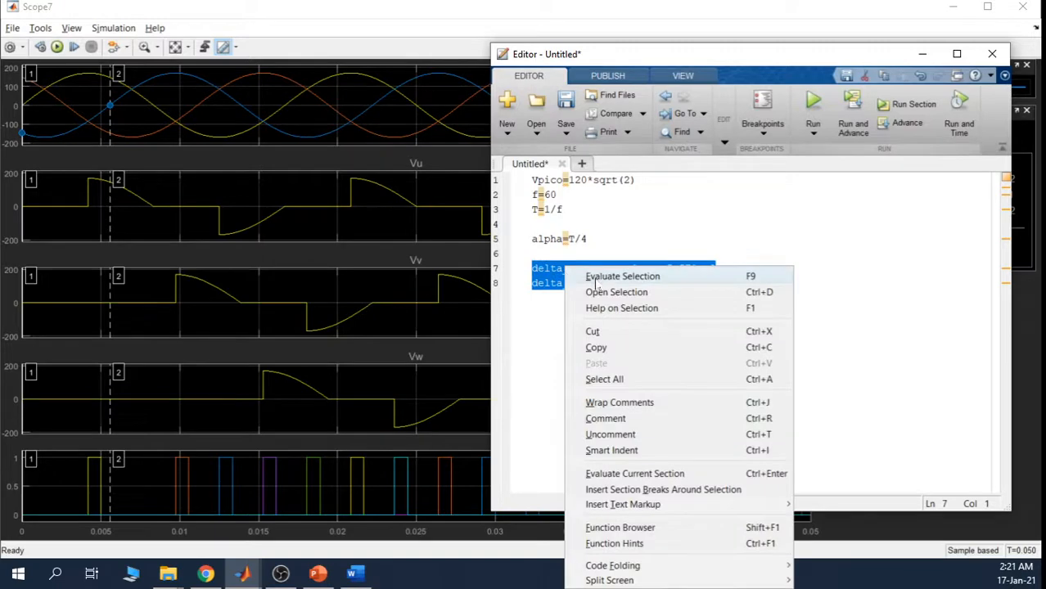
{"action": "left_click", "coordinate": [243, 574]}
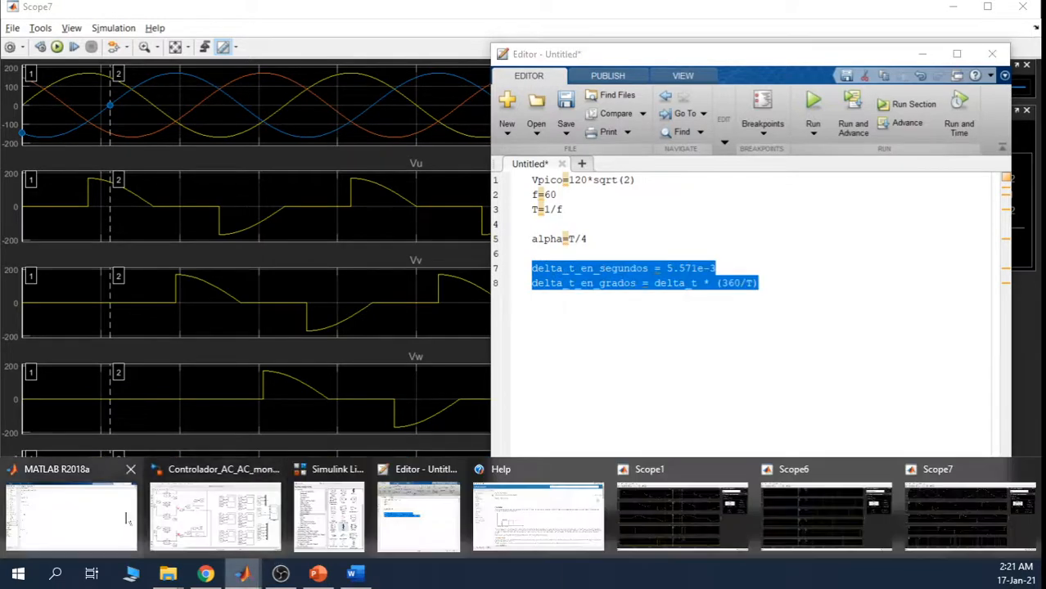
{"action": "mouse_move", "coordinate": [108, 514]}
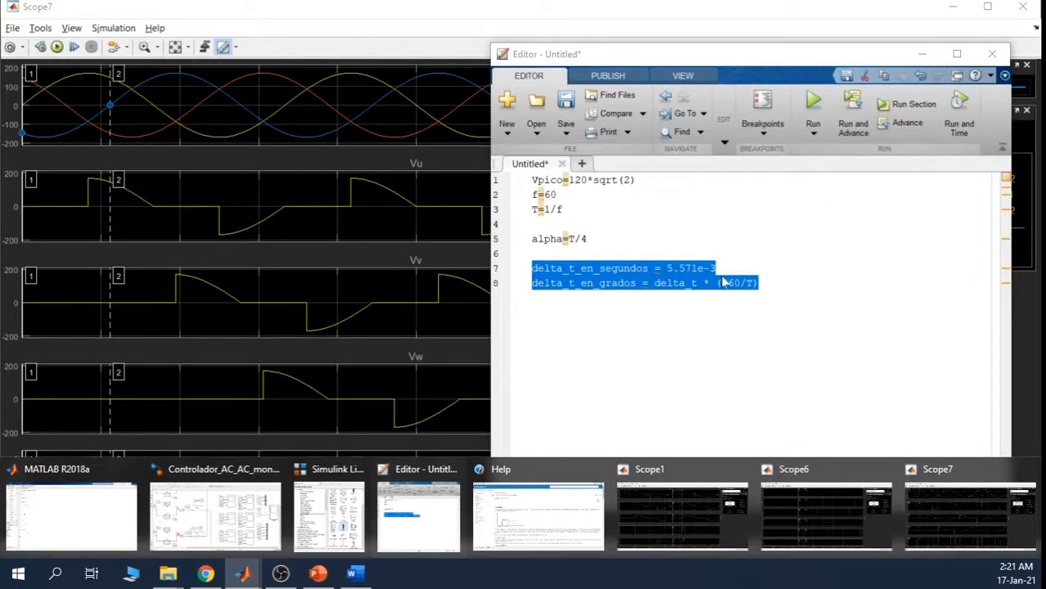
Step: Replace delta_t with delta_t_en_segundos in the expression that calculates delta_t_en_grados
{"action": "left_click", "coordinate": [709, 303]}
{"action": "key", "text": "shift+Left"}
{"action": "key", "text": "shift+Left"}
{"action": "key", "text": "shift+Left"}
{"action": "key", "text": "shift+Left"}
{"action": "key", "text": "shift+Left"}
{"action": "key", "text": "shift+Left"}
{"action": "key", "text": "shift+Left"}
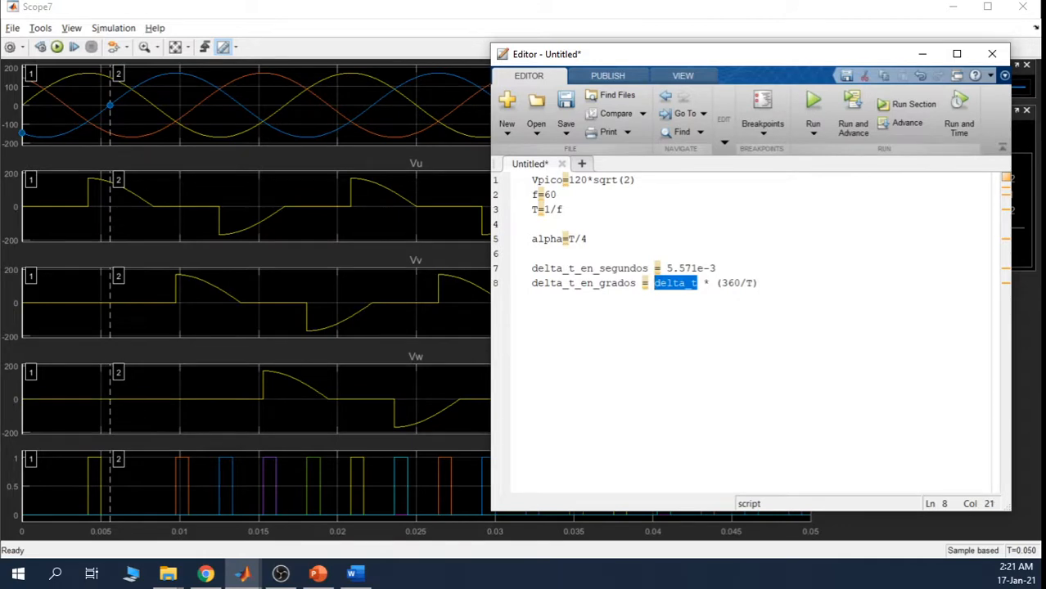
{"action": "left_click_drag", "start_coordinate": [648, 268], "coordinate": [528, 276]}
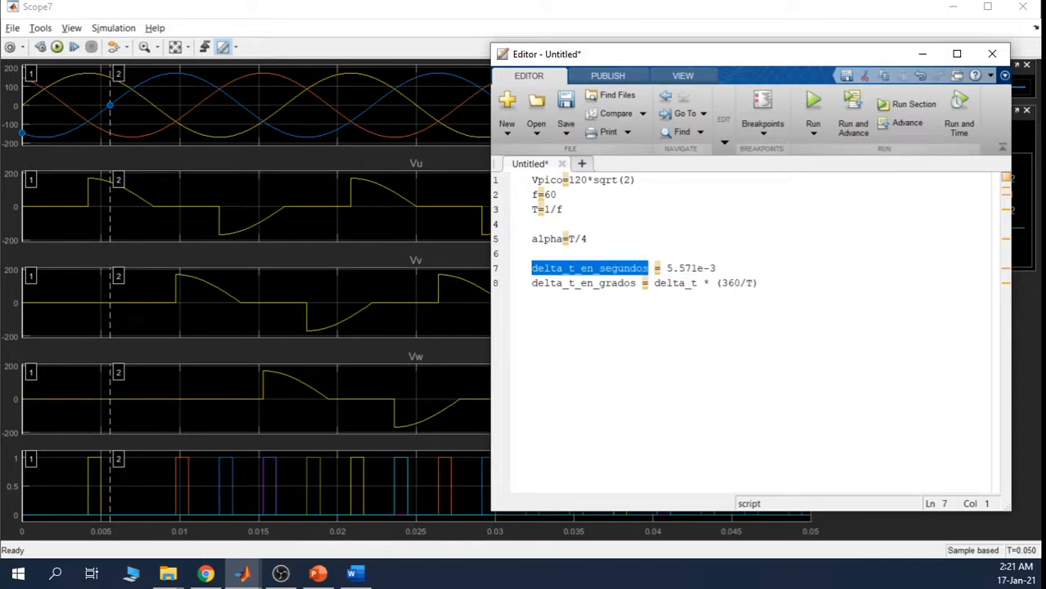
{"action": "left_click_drag", "start_coordinate": [698, 284], "coordinate": [660, 284]}
{"action": "double_click", "coordinate": [612, 269]}
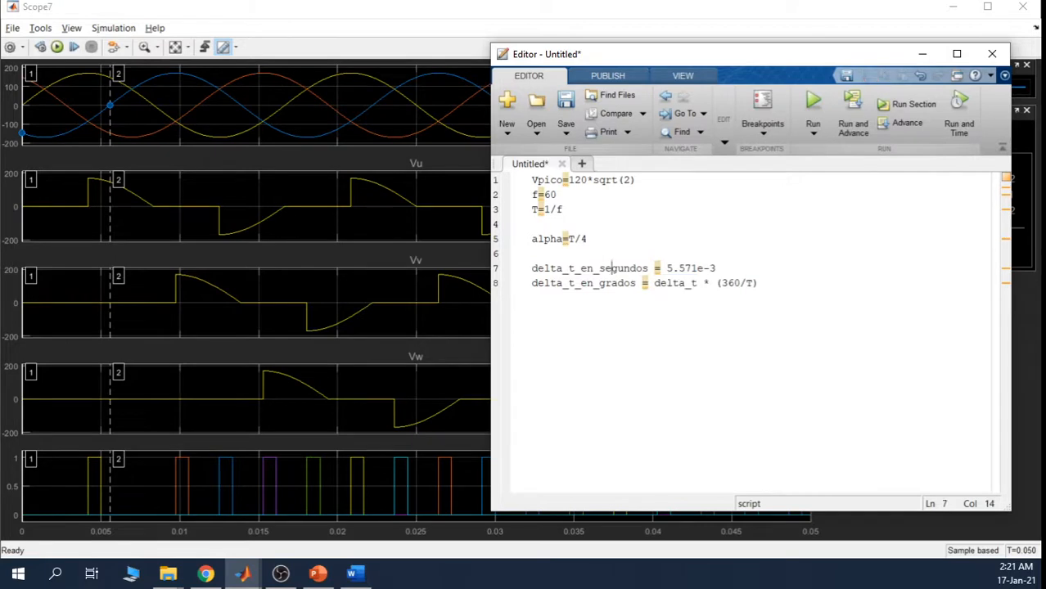
{"action": "key", "text": "ctrl+c"}
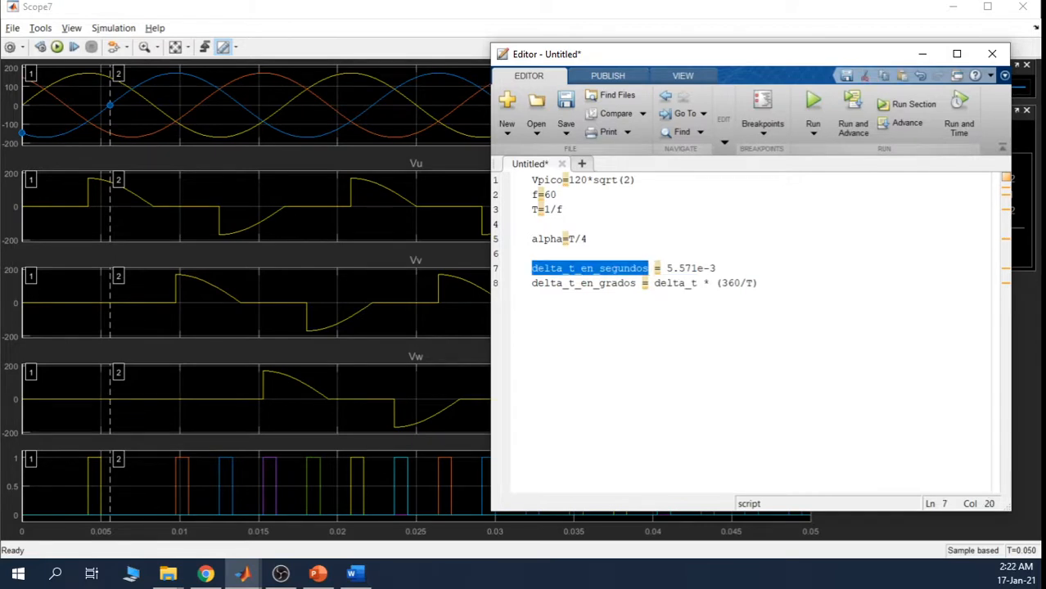
{"action": "double_click", "coordinate": [680, 283]}
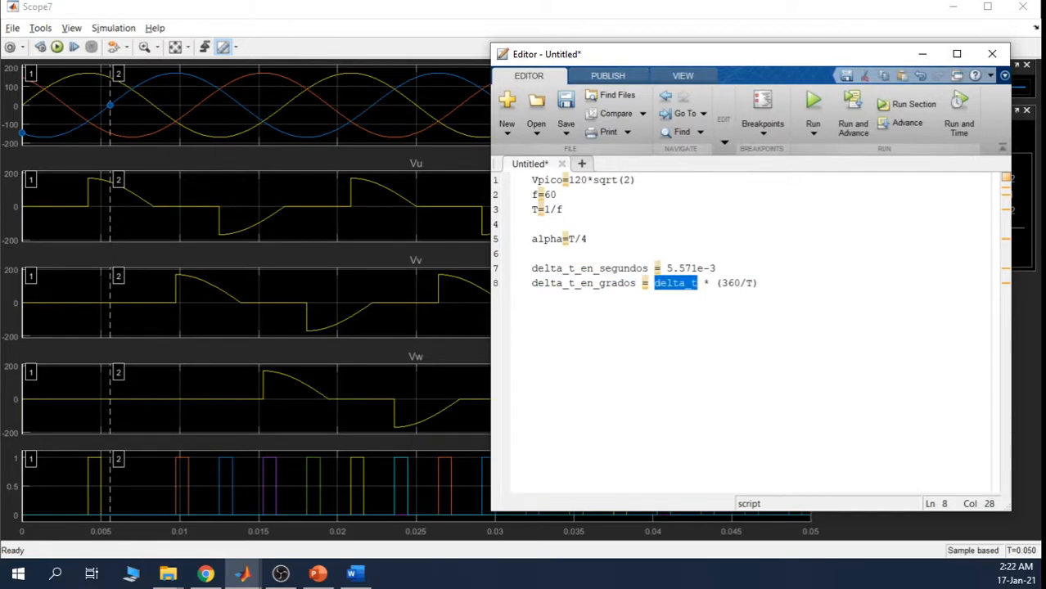
{"action": "key", "text": "ctrl+v"}
{"action": "left_click", "coordinate": [760, 283]}
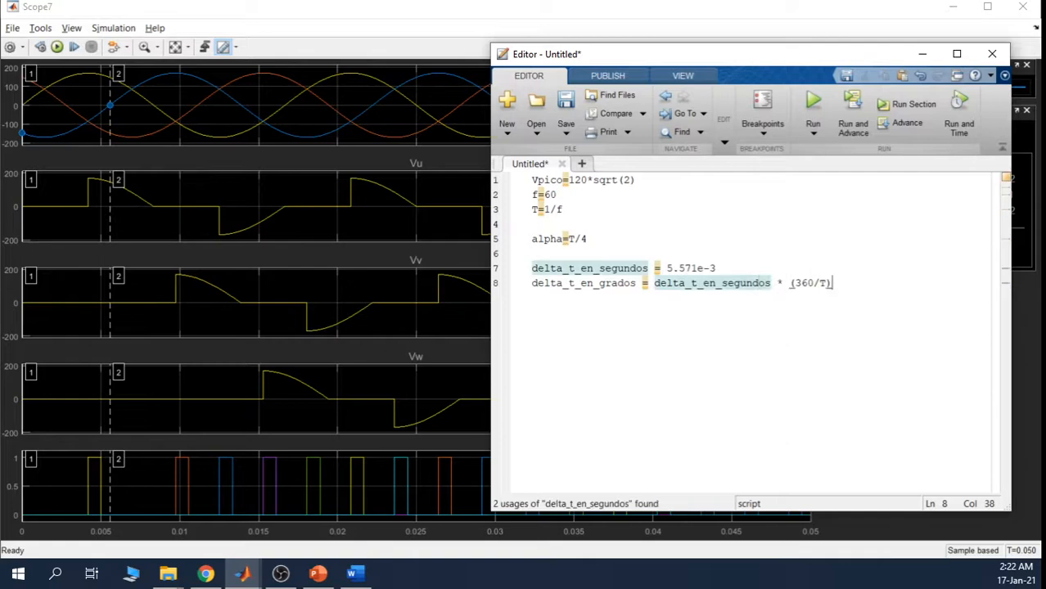
Step: Evaluate the delta_t_en_segundos and delta_t_en_grados lines and check the resulting angle in the MATLAB command window
{"action": "left_click_drag", "start_coordinate": [832, 283], "coordinate": [532, 269]}
{"action": "right_click", "coordinate": [550, 268]}
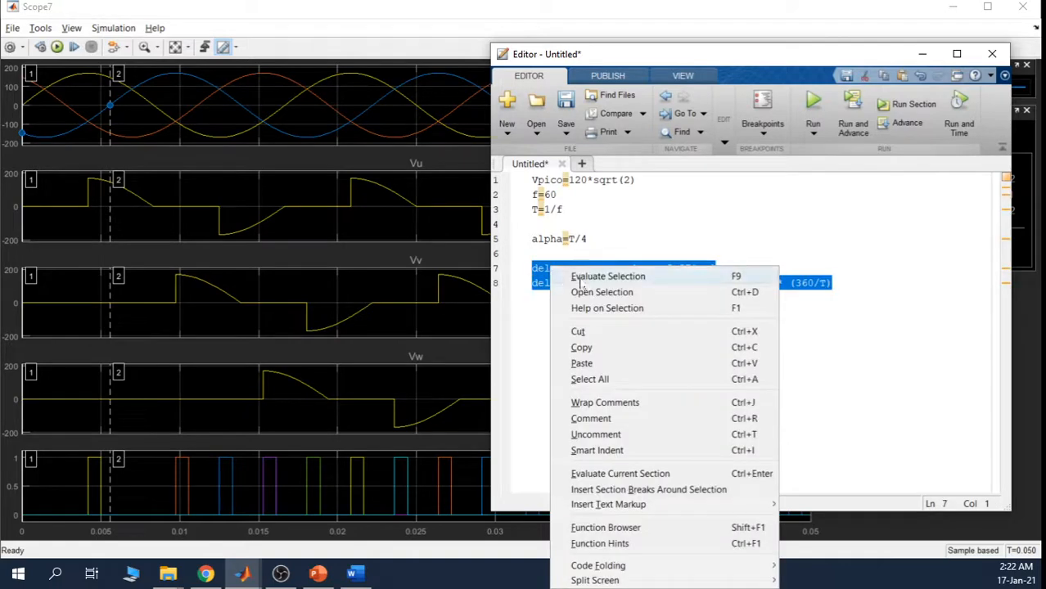
{"action": "left_click", "coordinate": [606, 276]}
{"action": "left_click", "coordinate": [244, 575]}
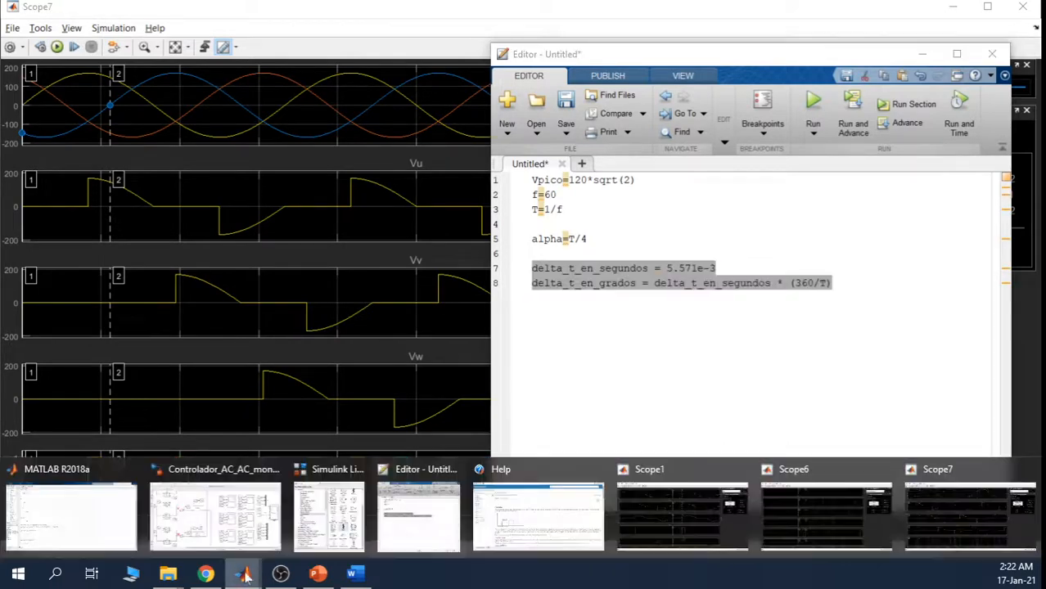
{"action": "left_click", "coordinate": [92, 509]}
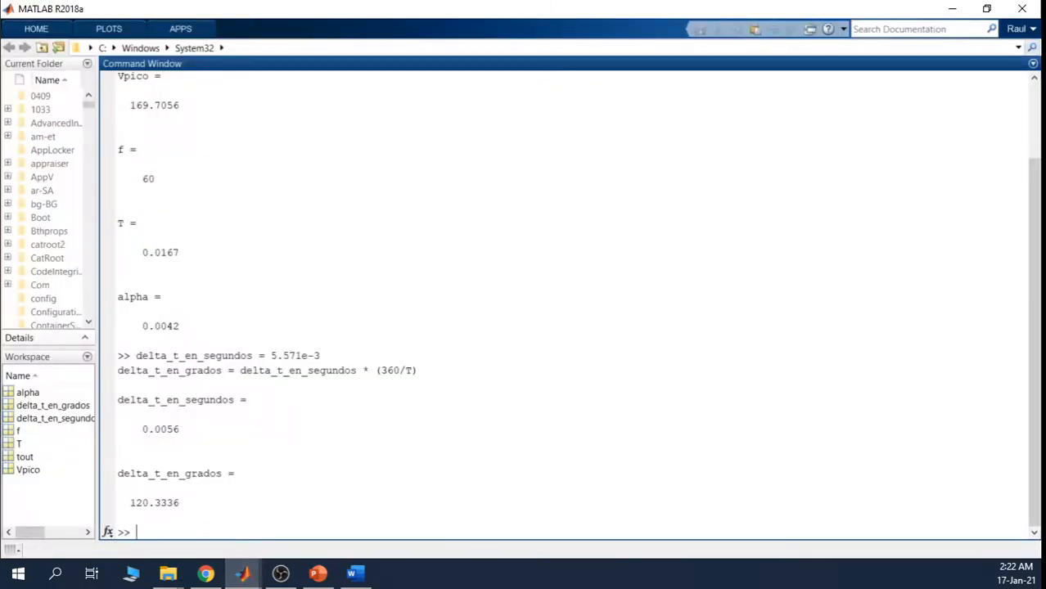
{"action": "left_click_drag", "start_coordinate": [181, 502], "coordinate": [63, 505]}
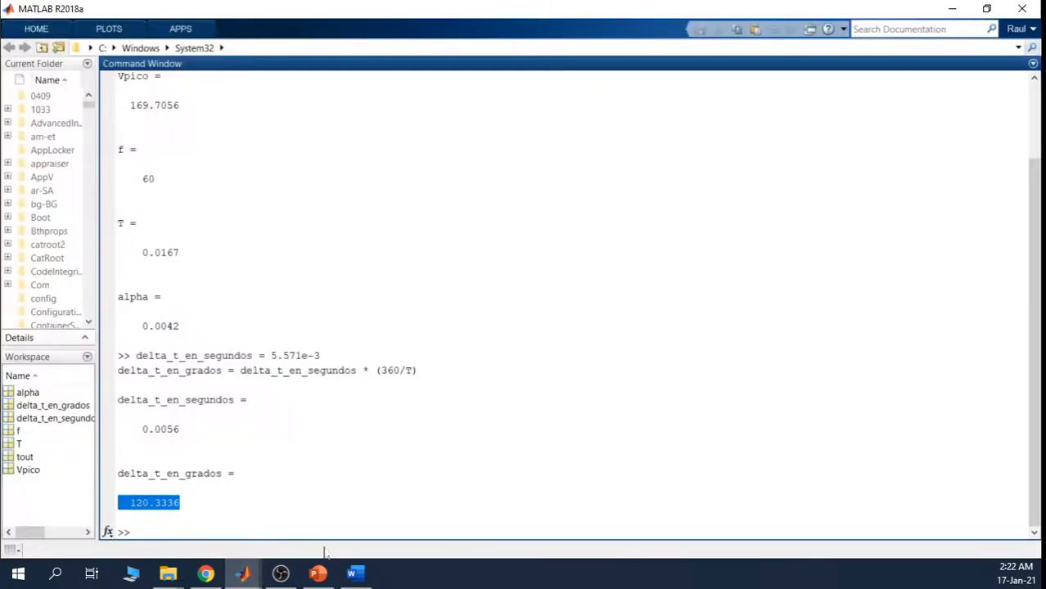
{"action": "left_click", "coordinate": [952, 9]}
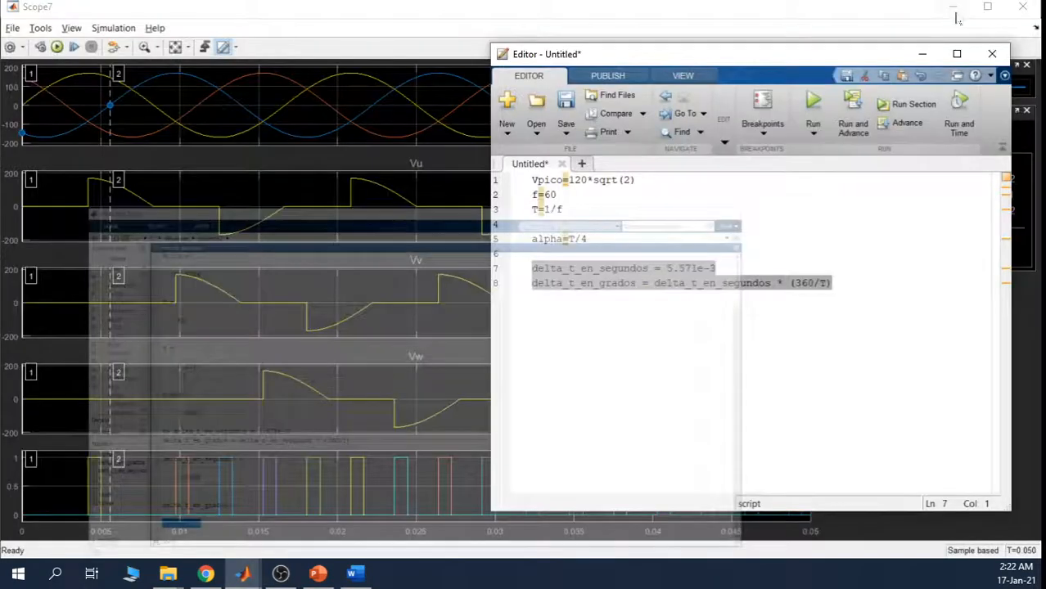
Step: Place the scope's first cursor on Vu's first rising edge at about 4.173 ms and the second on Vv's at about 9.734 ms
{"action": "left_click", "coordinate": [175, 336]}
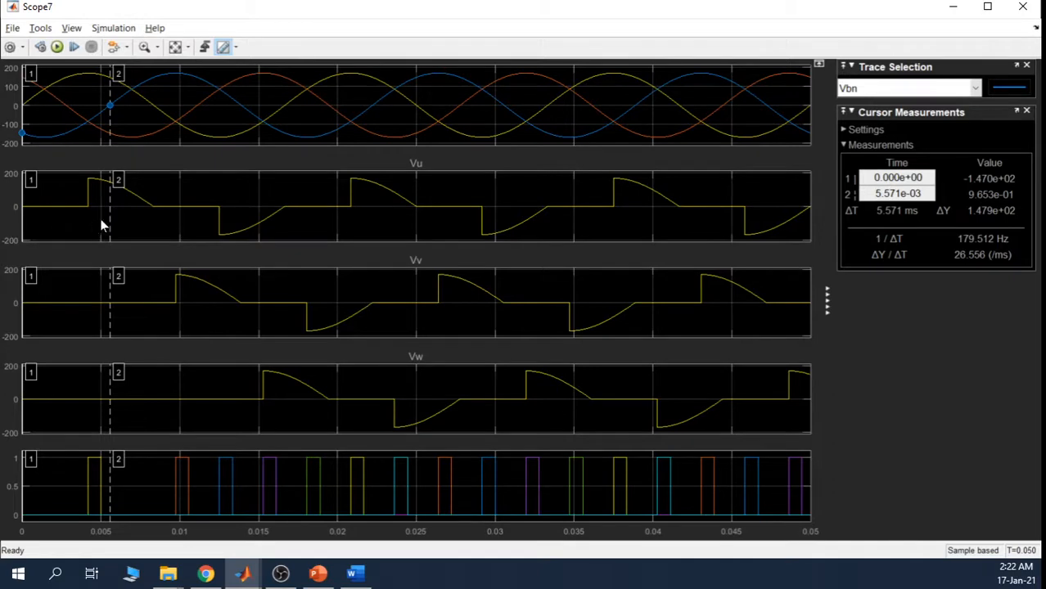
{"action": "left_click_drag", "start_coordinate": [106, 220], "coordinate": [176, 228]}
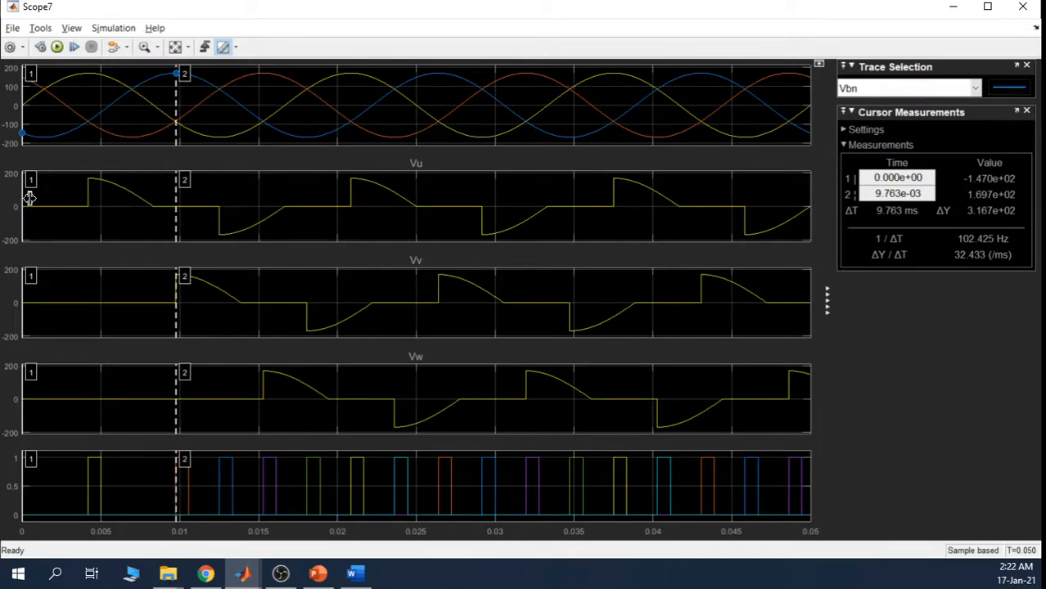
{"action": "left_click_drag", "start_coordinate": [28, 199], "coordinate": [86, 197]}
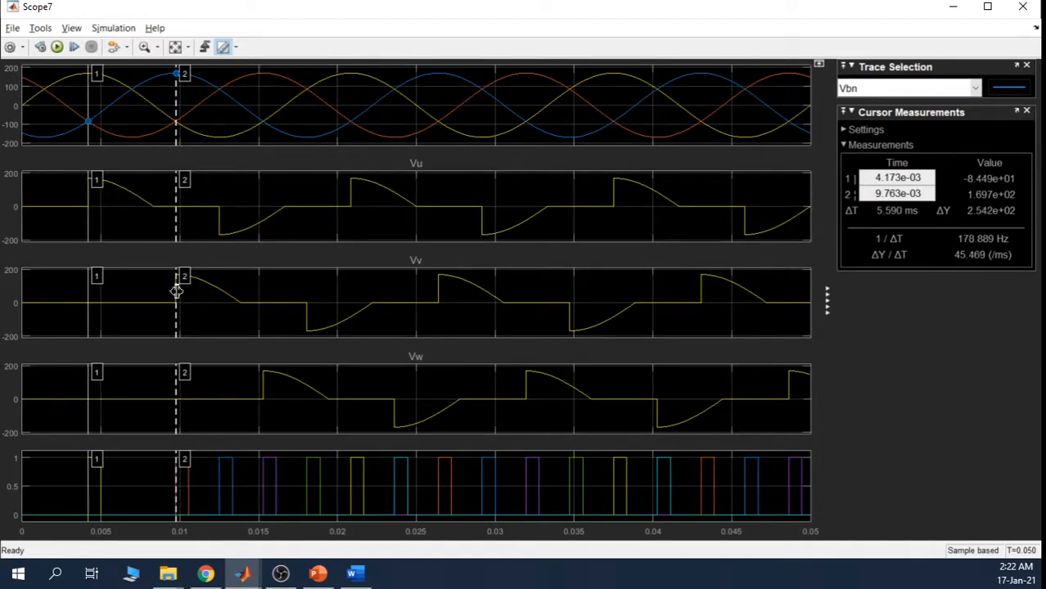
{"action": "left_click_drag", "start_coordinate": [177, 292], "coordinate": [174, 292]}
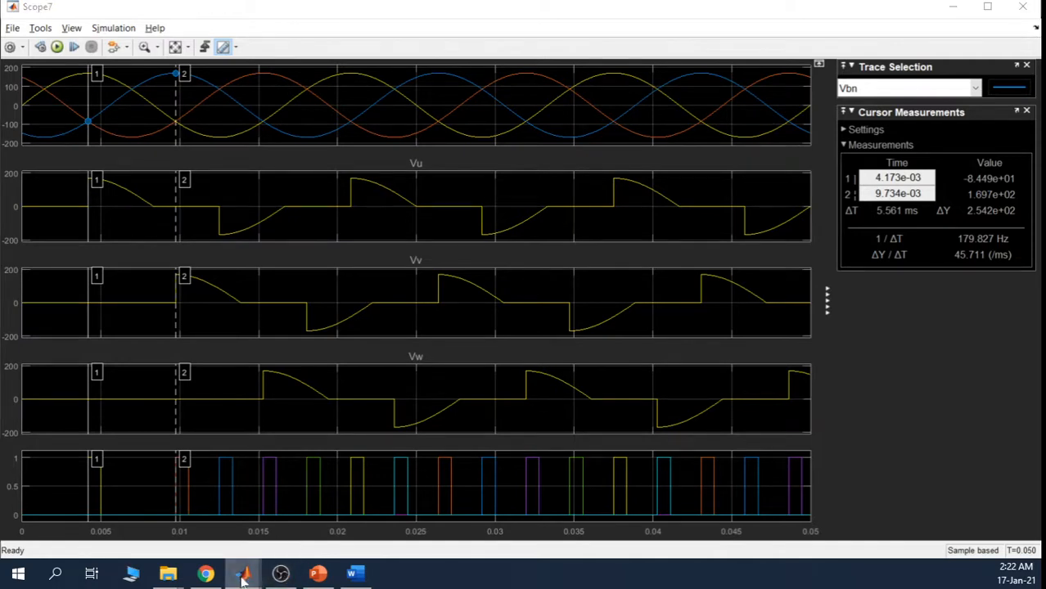
Step: Set delta_t_en_segundos to 5.561e-3 in the script and move the editor window clear of the scope's cursor measurements
{"action": "mouse_move", "coordinate": [243, 571]}
{"action": "left_click", "coordinate": [425, 524]}
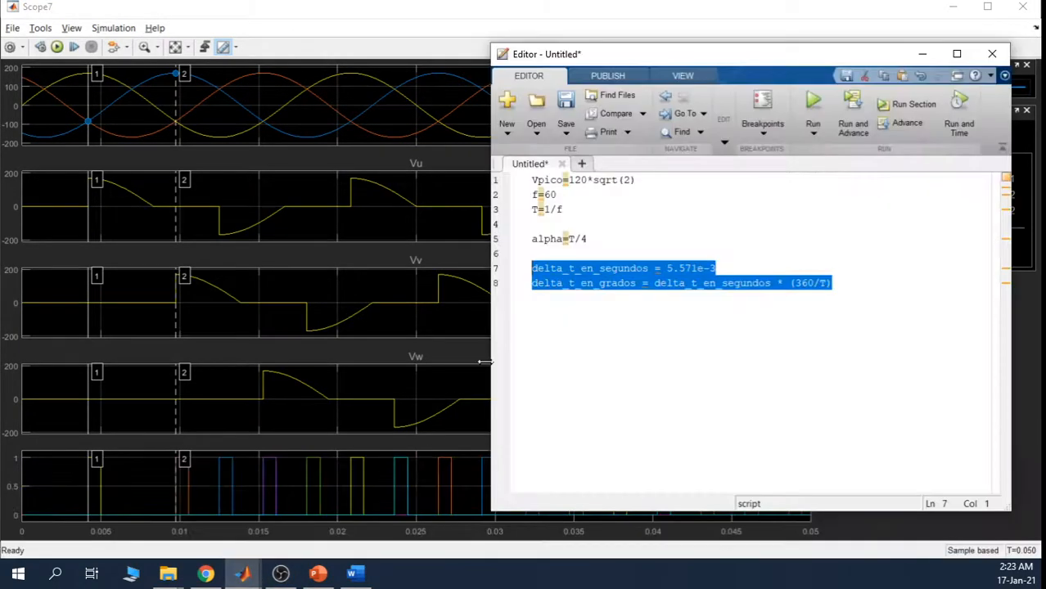
{"action": "left_click", "coordinate": [728, 270]}
{"action": "left_click_drag", "start_coordinate": [691, 268], "coordinate": [685, 269]}
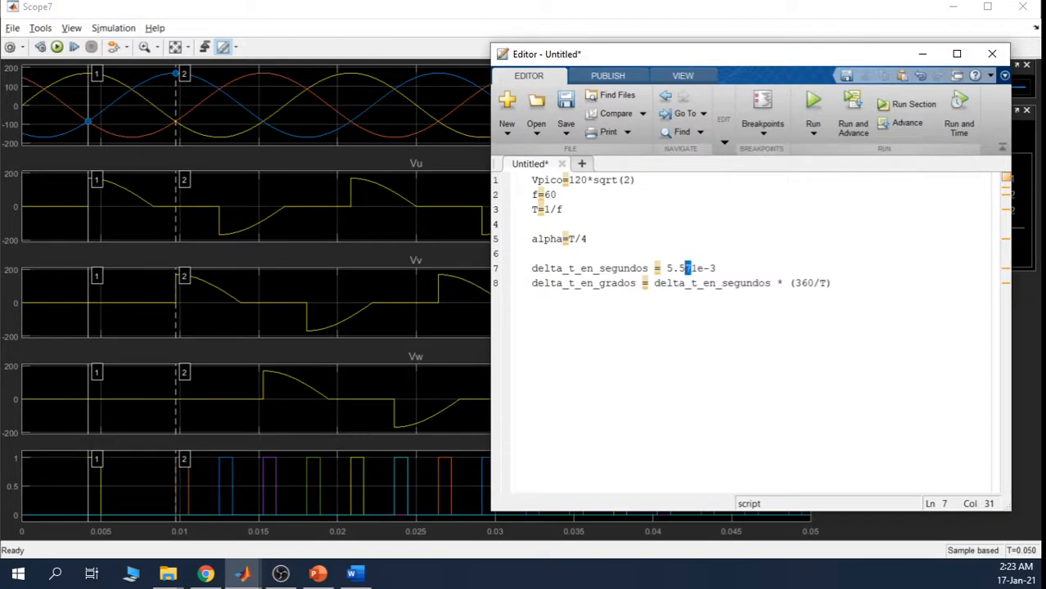
{"action": "type", "text": "6"}
{"action": "left_click_drag", "start_coordinate": [798, 56], "coordinate": [633, 54]}
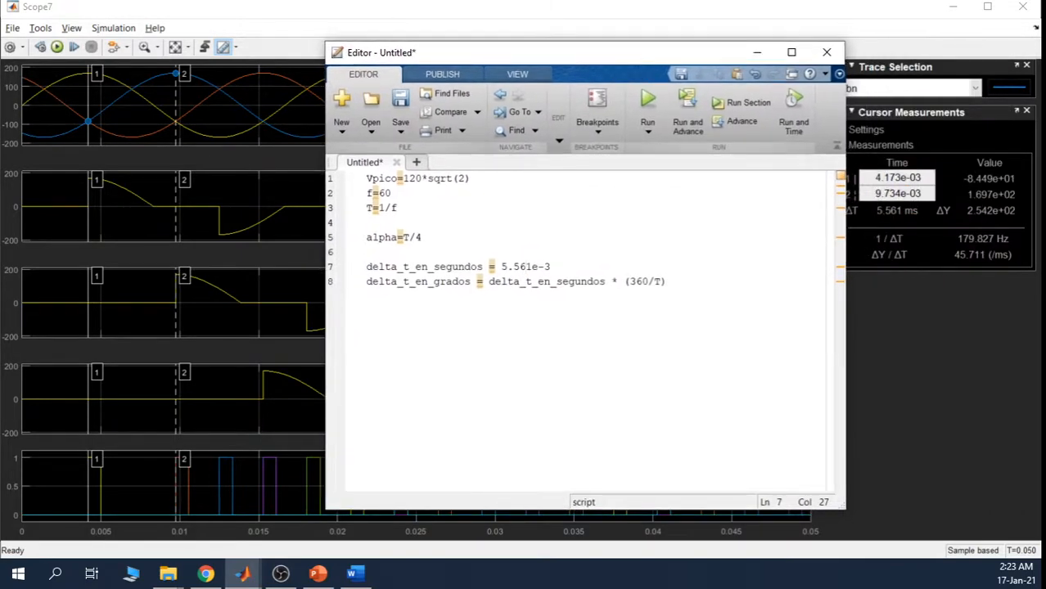
Step: Evaluate both delta_t lines and read the phase shift between Vu and Vv in degrees in the command window
{"action": "left_click_drag", "start_coordinate": [667, 281], "coordinate": [366, 266]}
{"action": "right_click", "coordinate": [387, 270]}
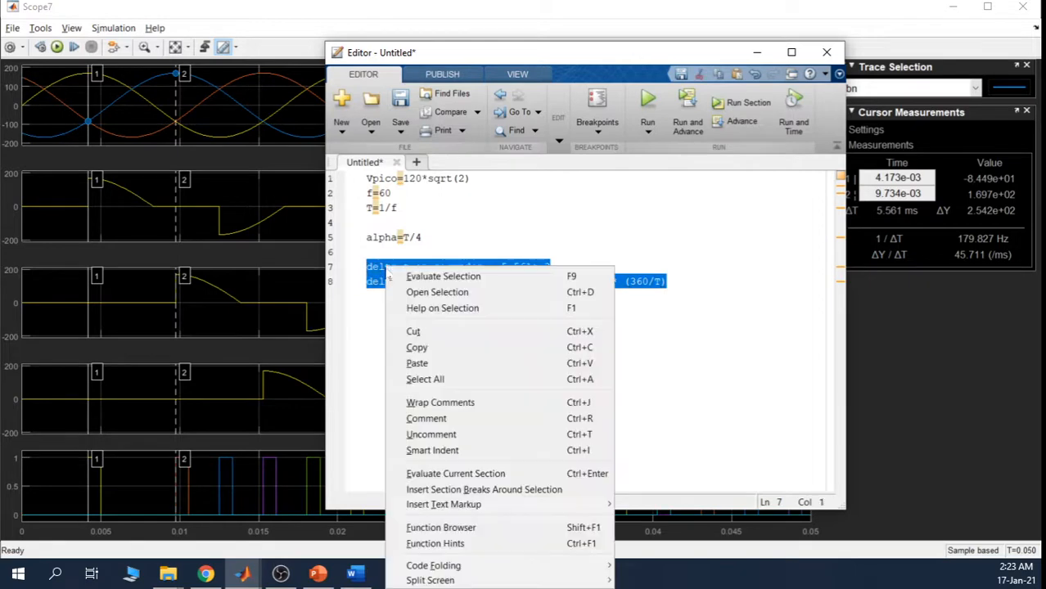
{"action": "left_click", "coordinate": [409, 277]}
{"action": "left_click", "coordinate": [242, 573]}
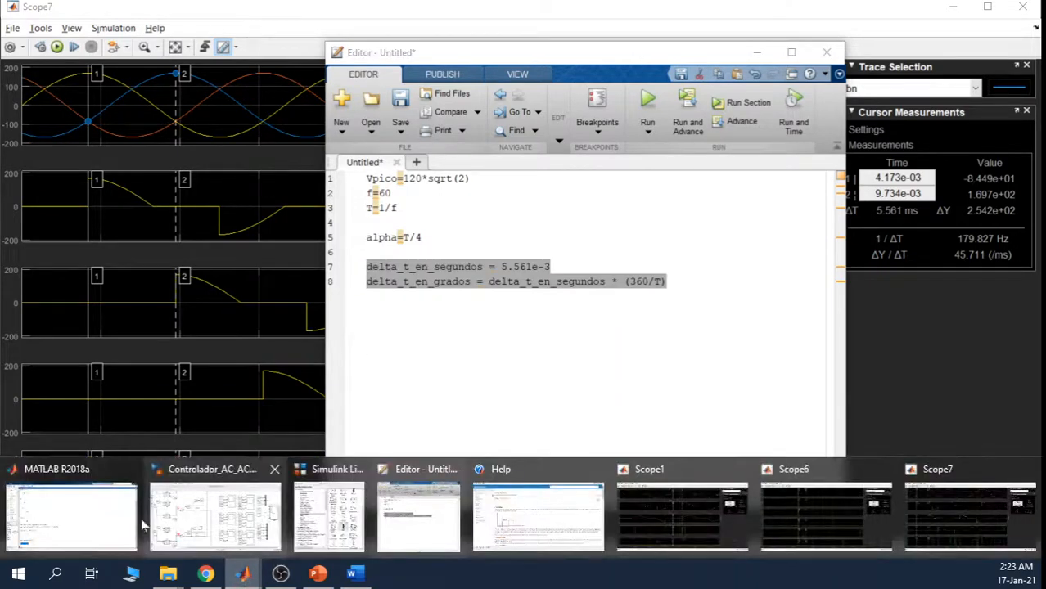
{"action": "left_click", "coordinate": [140, 524]}
{"action": "left_click_drag", "start_coordinate": [155, 502], "coordinate": [118, 503]}
{"action": "left_click", "coordinate": [953, 10]}
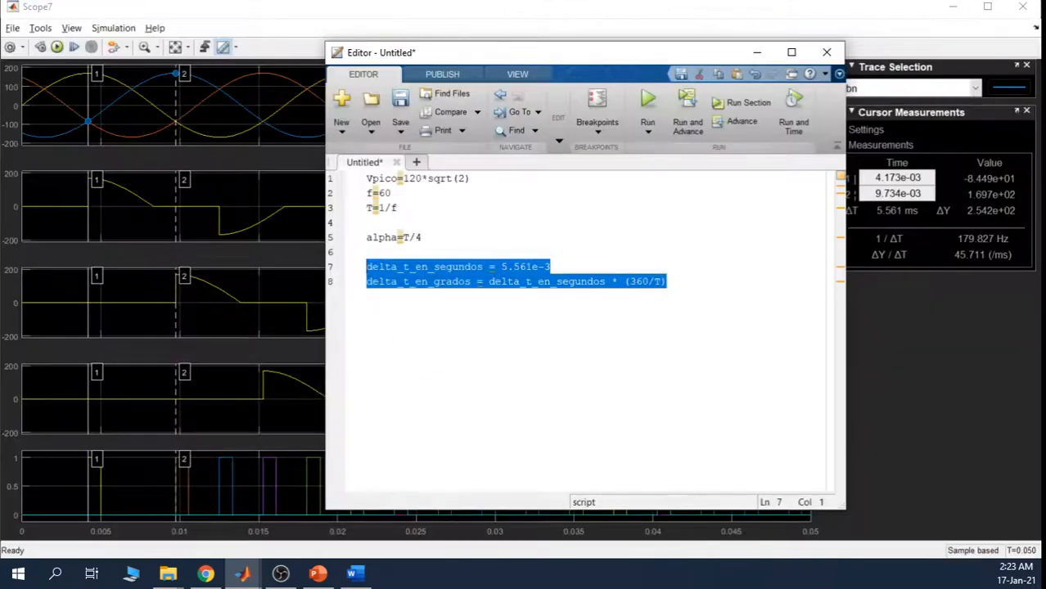
Step: Place the scope's first cursor on Vv's first rising edge at about 9.763 ms and the second on Vw's at about 0.015 s
{"action": "left_click", "coordinate": [221, 361]}
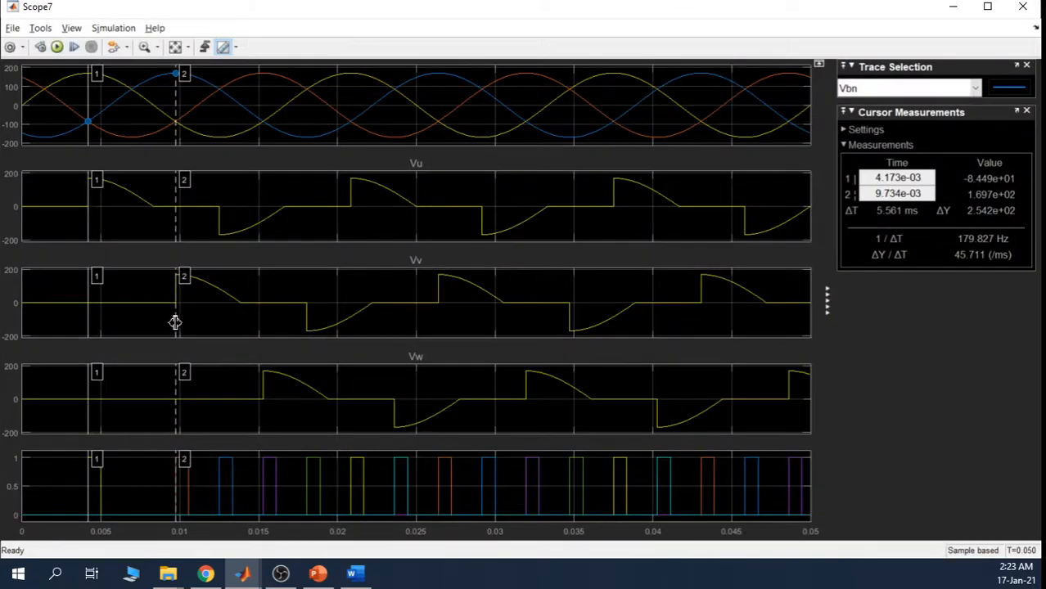
{"action": "left_click_drag", "start_coordinate": [176, 324], "coordinate": [263, 337]}
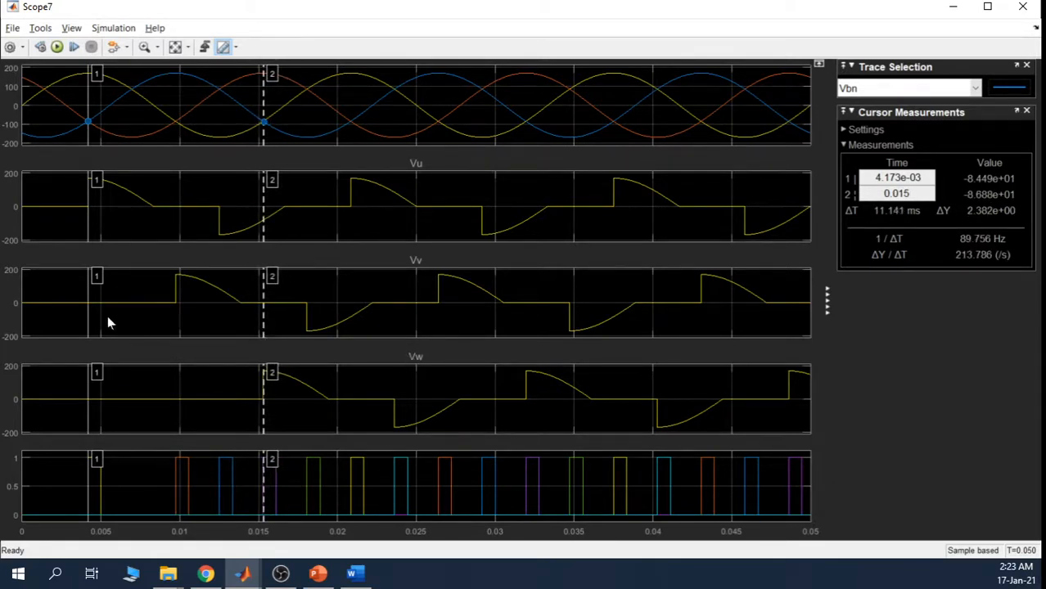
{"action": "left_click_drag", "start_coordinate": [86, 316], "coordinate": [176, 303]}
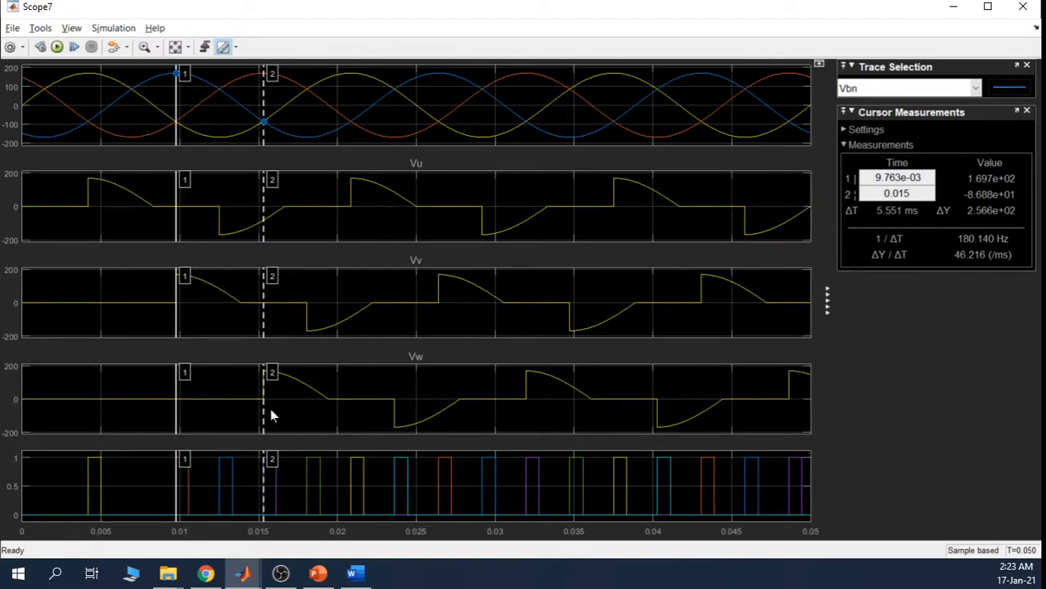
{"action": "left_click_drag", "start_coordinate": [264, 409], "coordinate": [262, 409]}
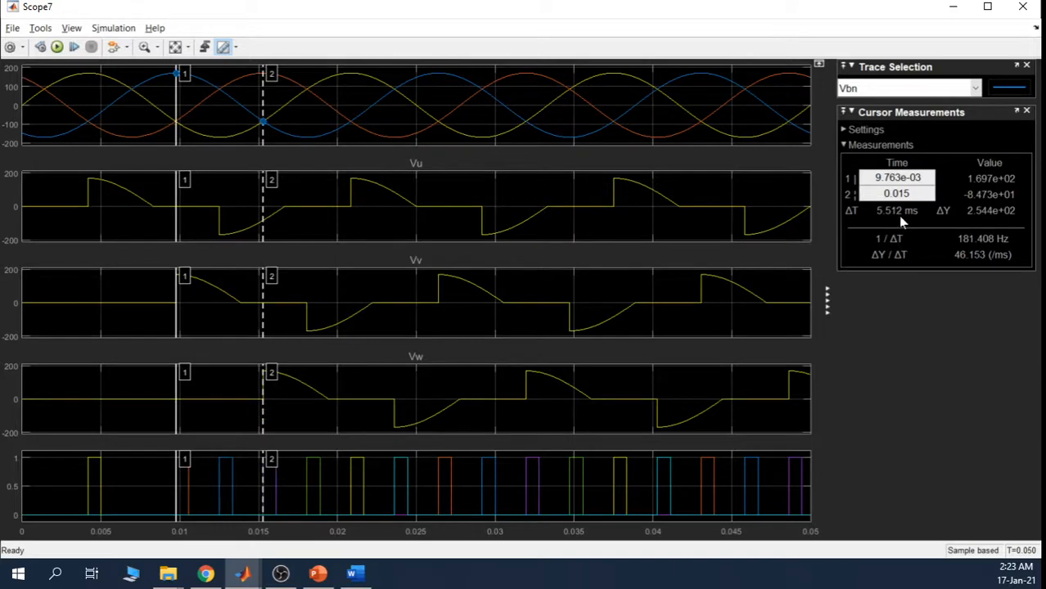
Step: Minimize the scope and set delta_t_en_segundos to 5.512e-3 in the script
{"action": "left_click", "coordinate": [951, 8]}
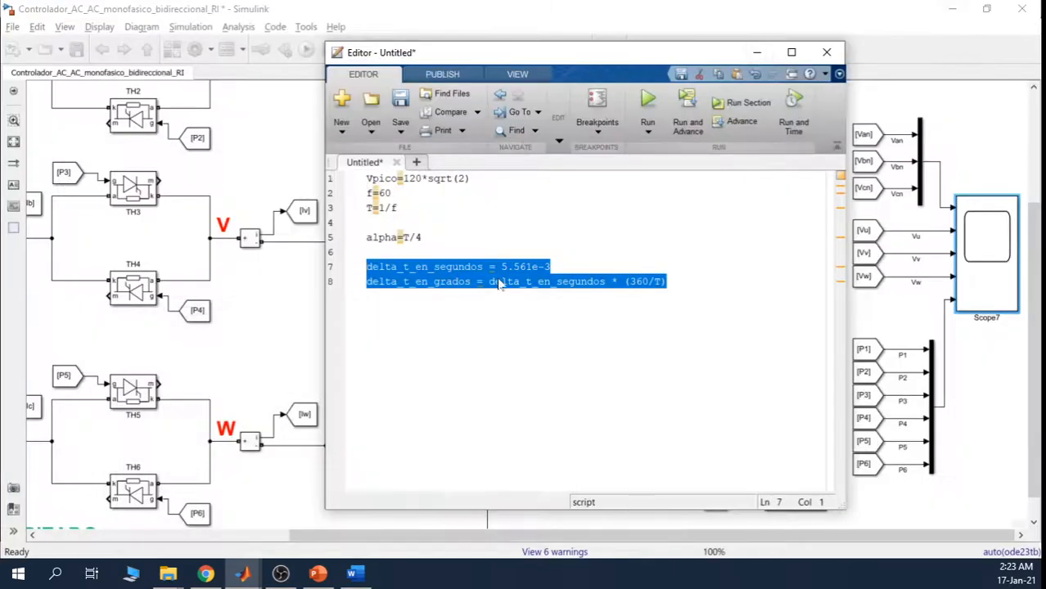
{"action": "left_click", "coordinate": [571, 274]}
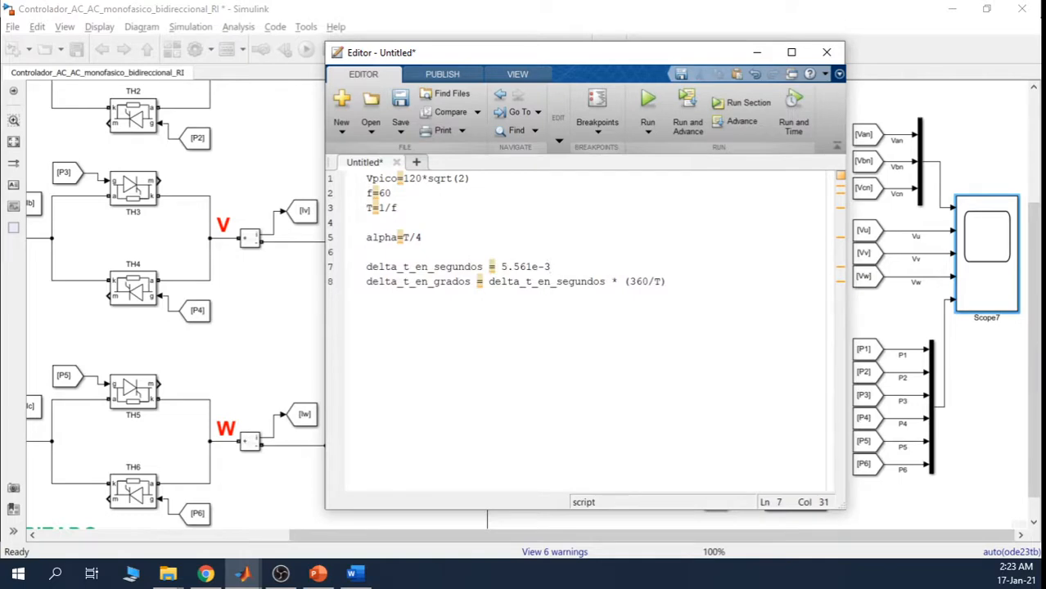
{"action": "key", "text": "Left"}
{"action": "key", "text": "Left"}
{"action": "key", "text": "Left"}
{"action": "key", "text": "shift+Left"}
{"action": "key", "text": "shift+Left"}
{"action": "key", "text": "shift+Left"}
{"action": "type", "text": "512"}
Step: Evaluate both delta_t lines and read the phase shift between Vv and Vw in degrees in the command window
{"action": "left_click_drag", "start_coordinate": [668, 281], "coordinate": [366, 267]}
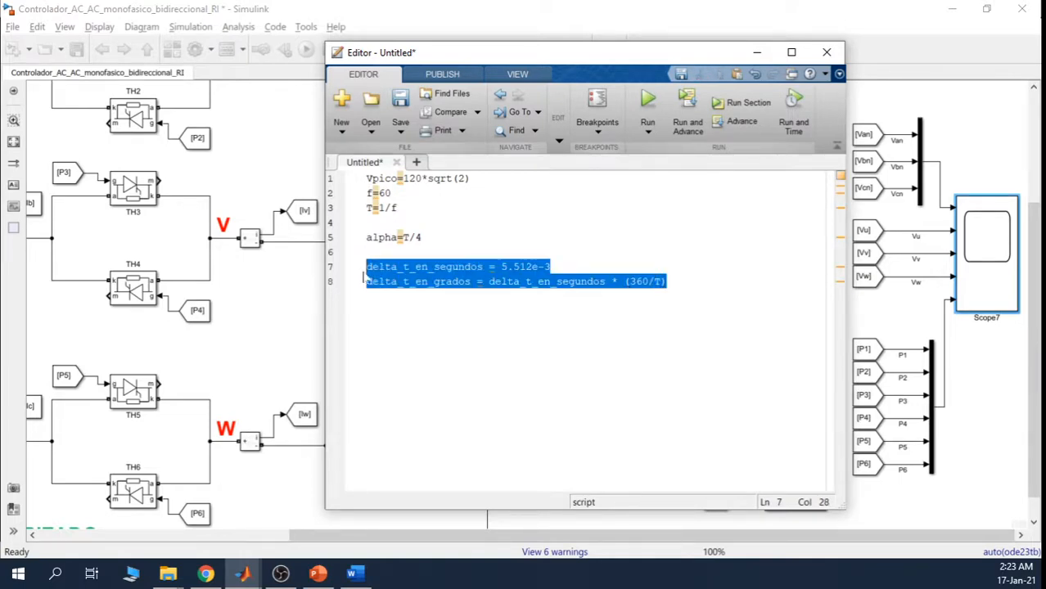
{"action": "right_click", "coordinate": [415, 278]}
{"action": "left_click", "coordinate": [415, 278]}
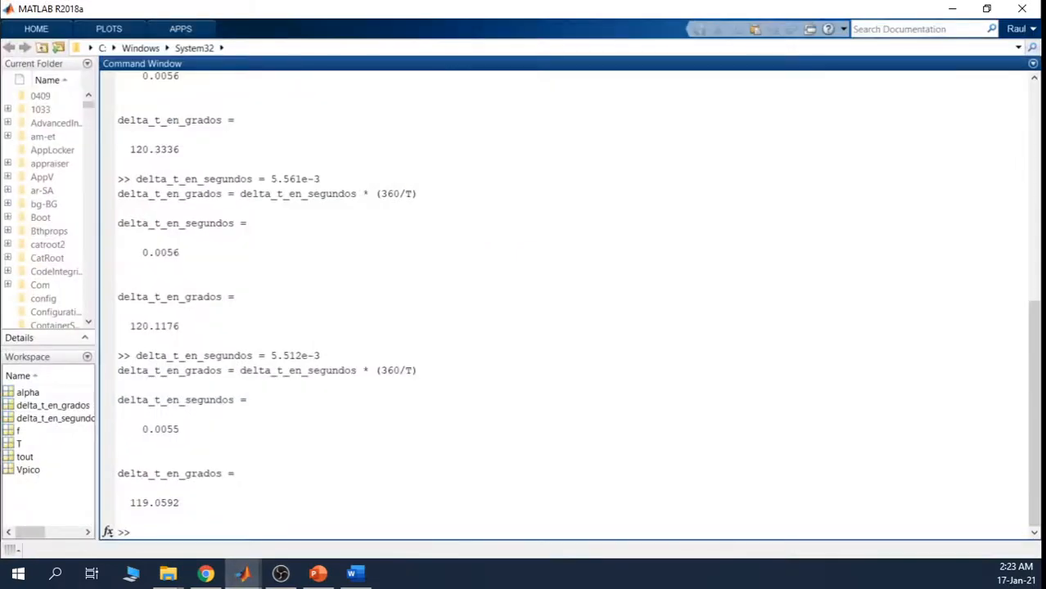
{"action": "left_click_drag", "start_coordinate": [180, 502], "coordinate": [117, 503]}
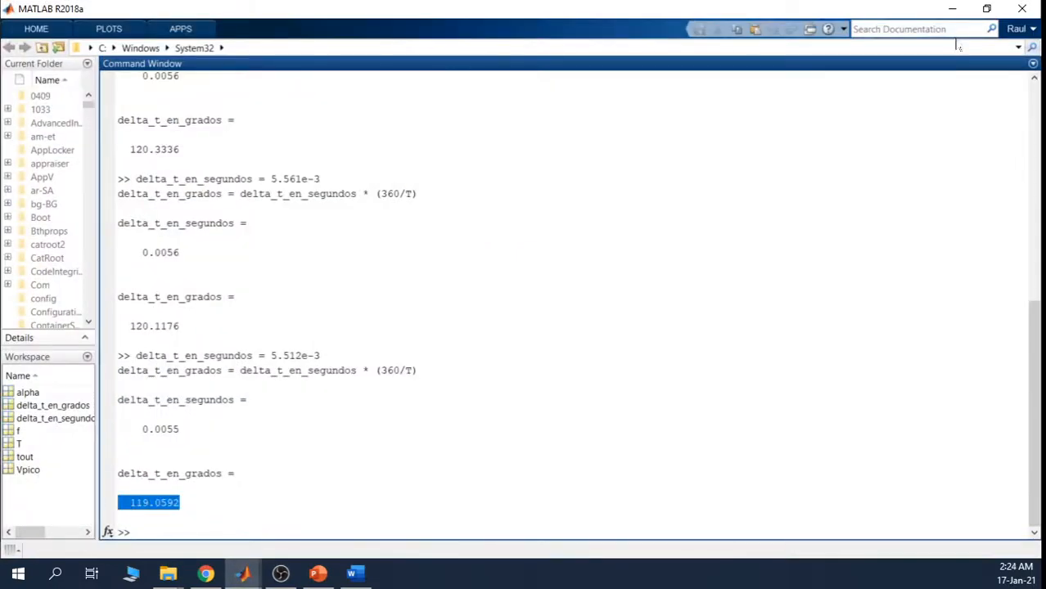
{"action": "left_click", "coordinate": [952, 9]}
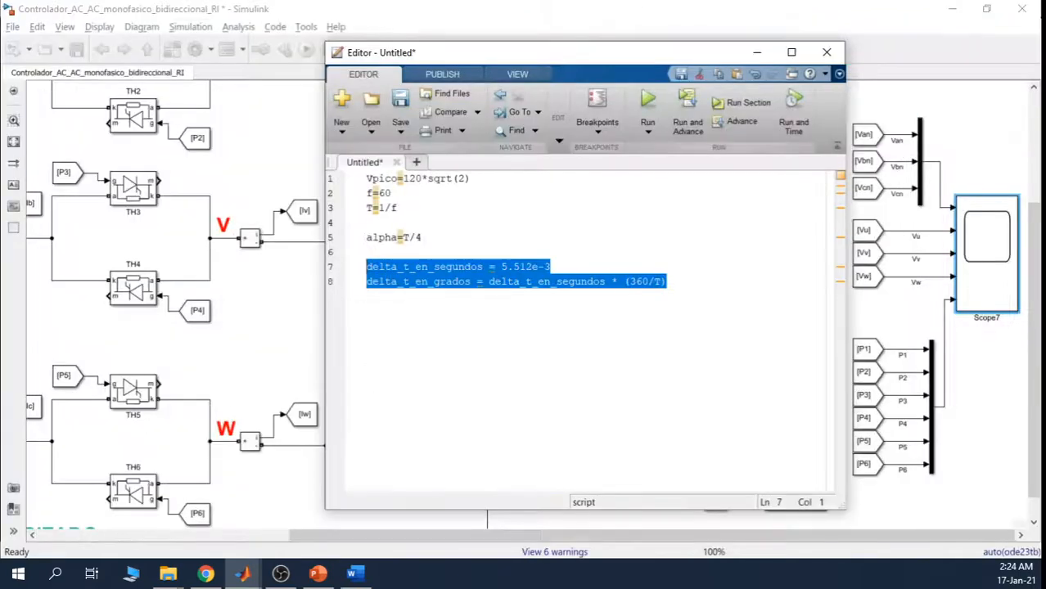
Step: Minimize the script editor and review the three-phase waveforms in Scope7 once more before returning to the model
{"action": "left_click", "coordinate": [663, 434]}
{"action": "left_click", "coordinate": [758, 53]}
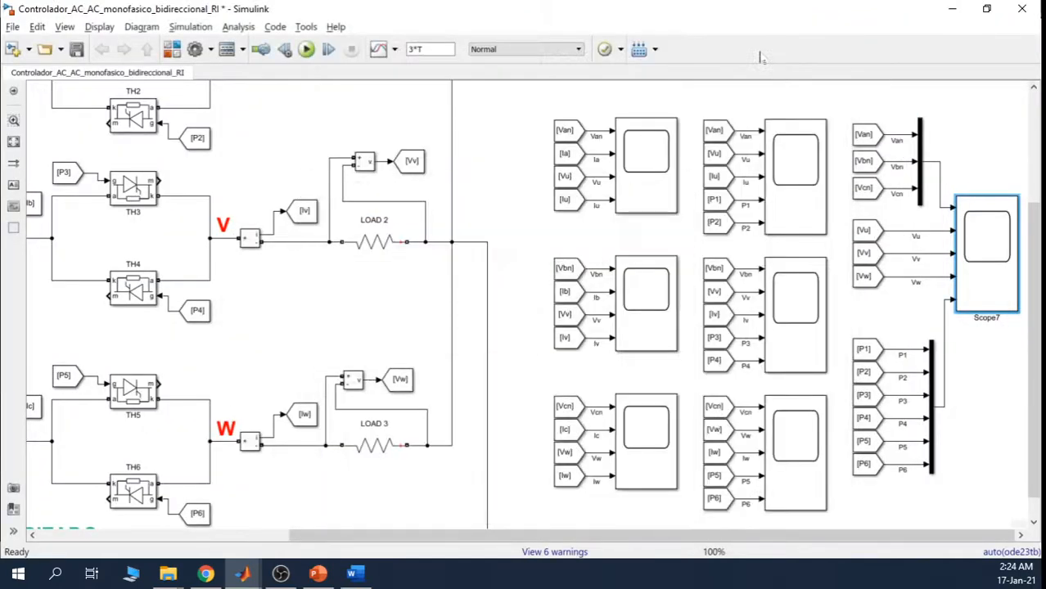
{"action": "left_click", "coordinate": [997, 259]}
{"action": "double_click", "coordinate": [997, 259]}
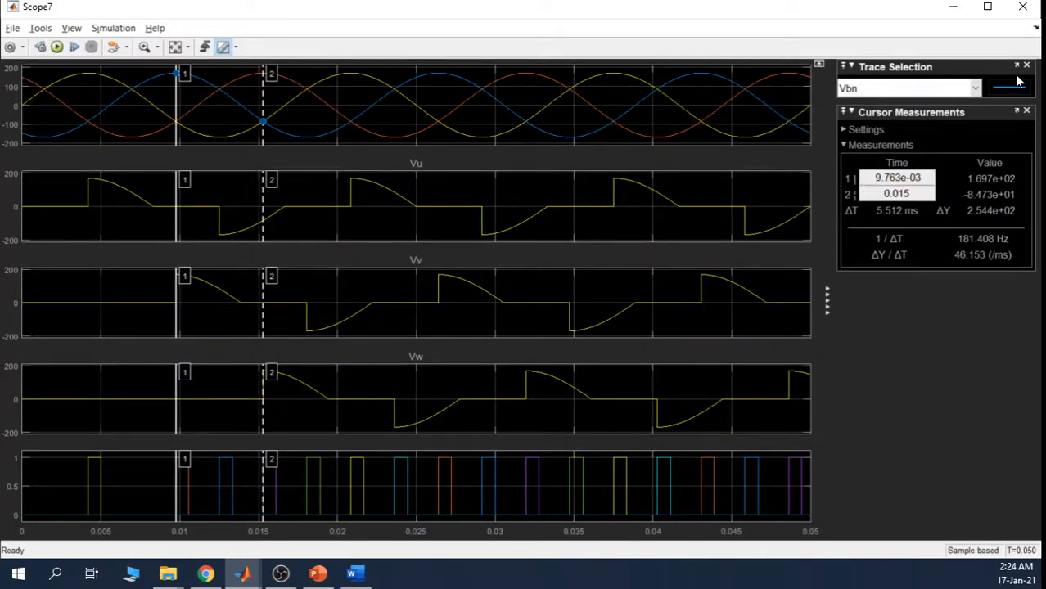
{"action": "left_click", "coordinate": [953, 8]}
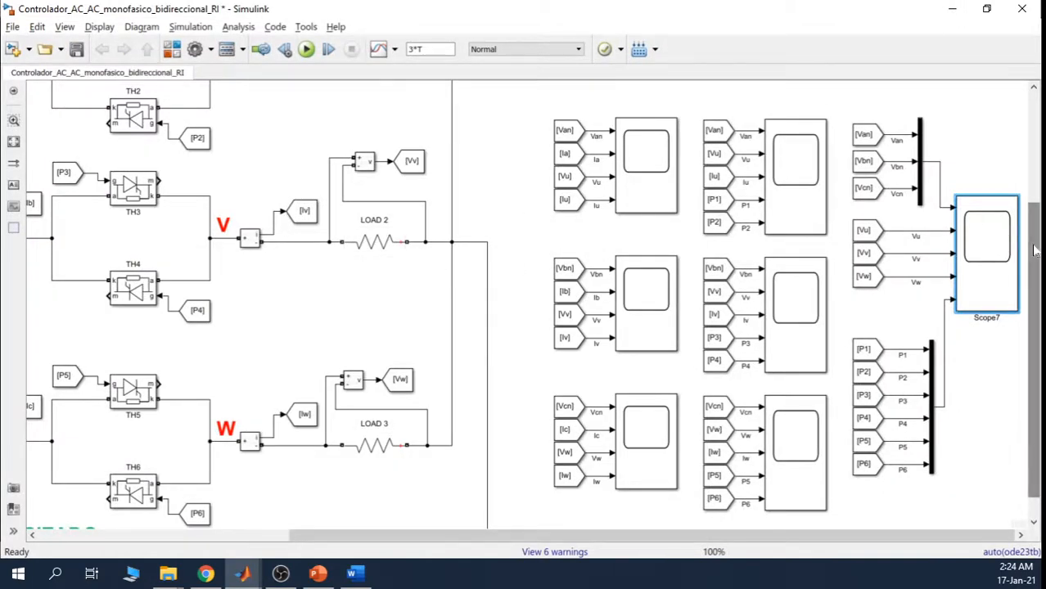
Step: Change LOAD 1 to an RL branch with a resistance of 10 ohms and apply the parameters
{"action": "scroll", "coordinate": [496, 221], "scroll_direction": "up", "scroll_amount": 4}
{"action": "double_click", "coordinate": [375, 236]}
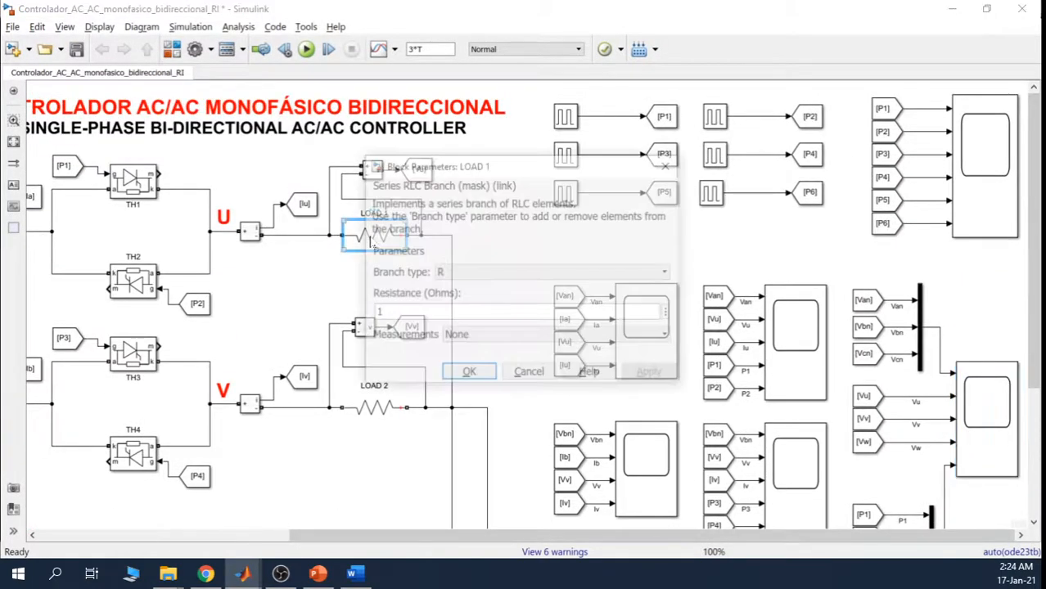
{"action": "left_click", "coordinate": [537, 236]}
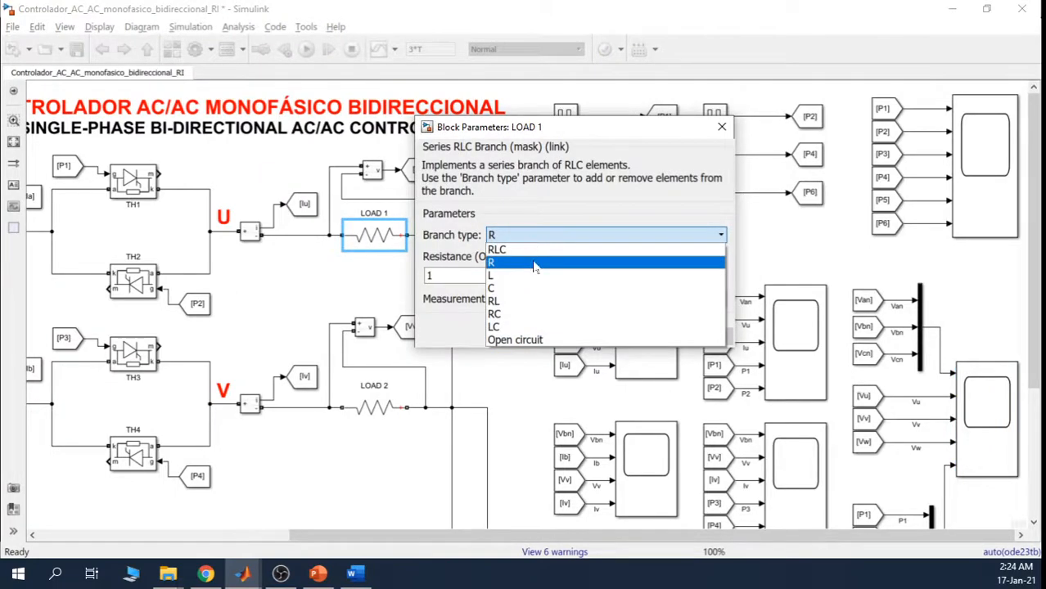
{"action": "left_click", "coordinate": [531, 313]}
{"action": "left_click", "coordinate": [528, 236]}
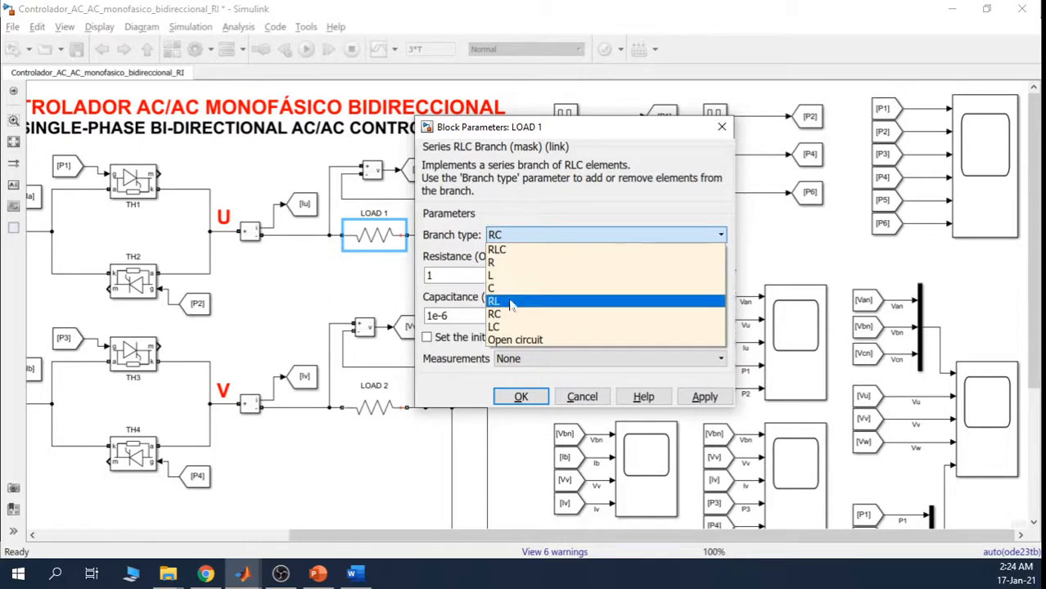
{"action": "left_click", "coordinate": [509, 300]}
{"action": "double_click", "coordinate": [484, 276]}
{"action": "type", "text": "1"}
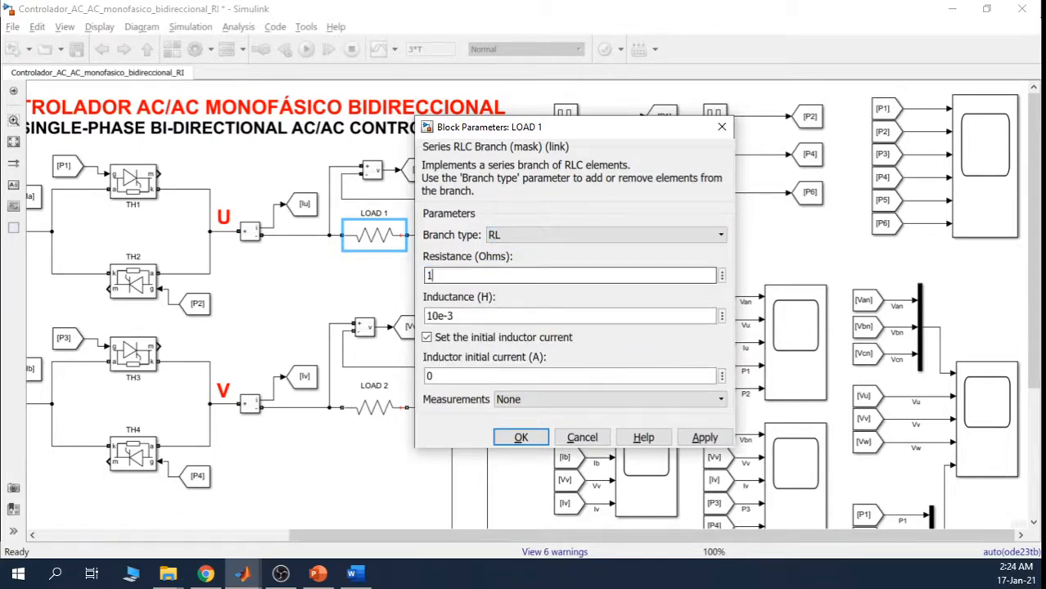
{"action": "type", "text": "0"}
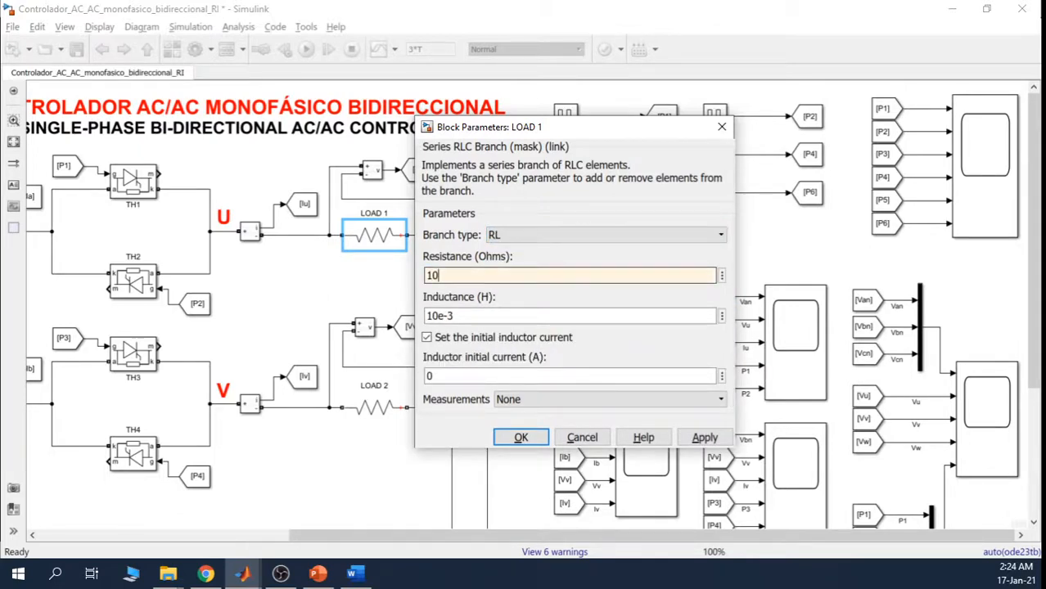
{"action": "left_click", "coordinate": [698, 436]}
{"action": "left_click", "coordinate": [522, 437]}
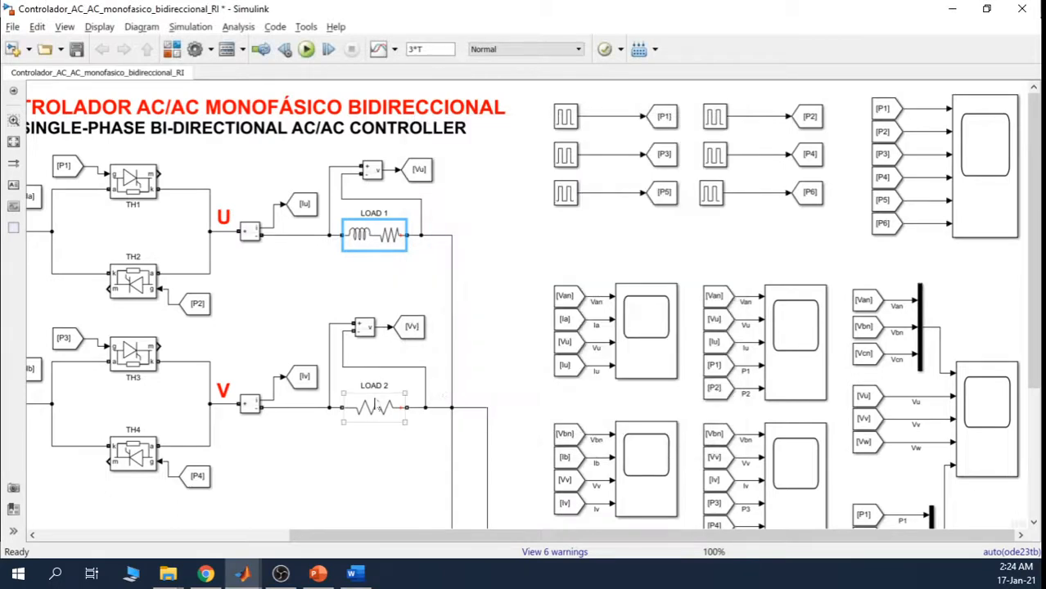
Step: Change LOAD 2 to an RL branch with a resistance of 10 ohms and apply the parameters
{"action": "double_click", "coordinate": [378, 406]}
{"action": "left_click", "coordinate": [565, 408]}
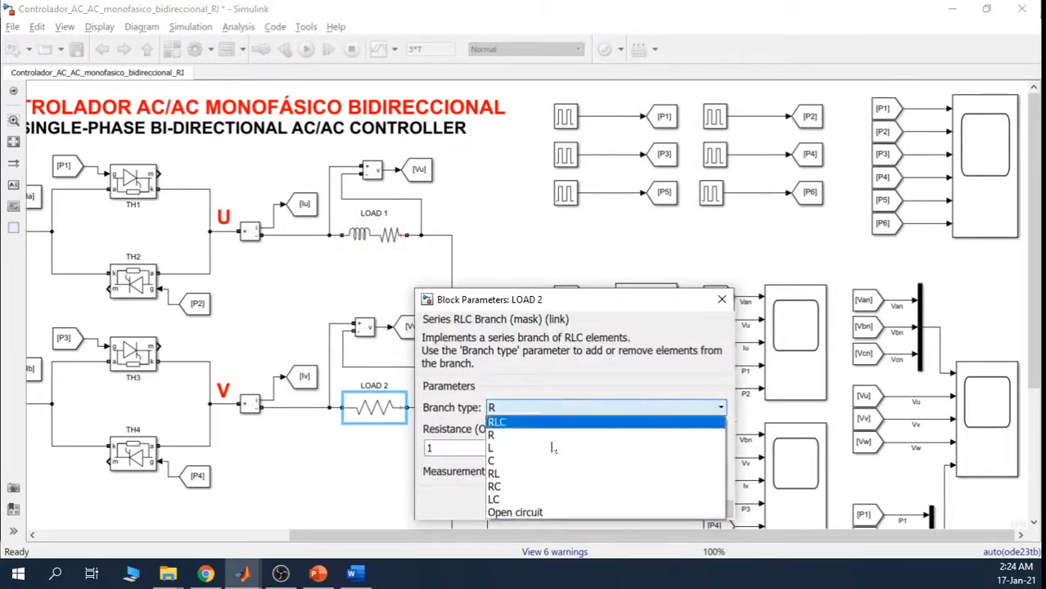
{"action": "left_click", "coordinate": [539, 485]}
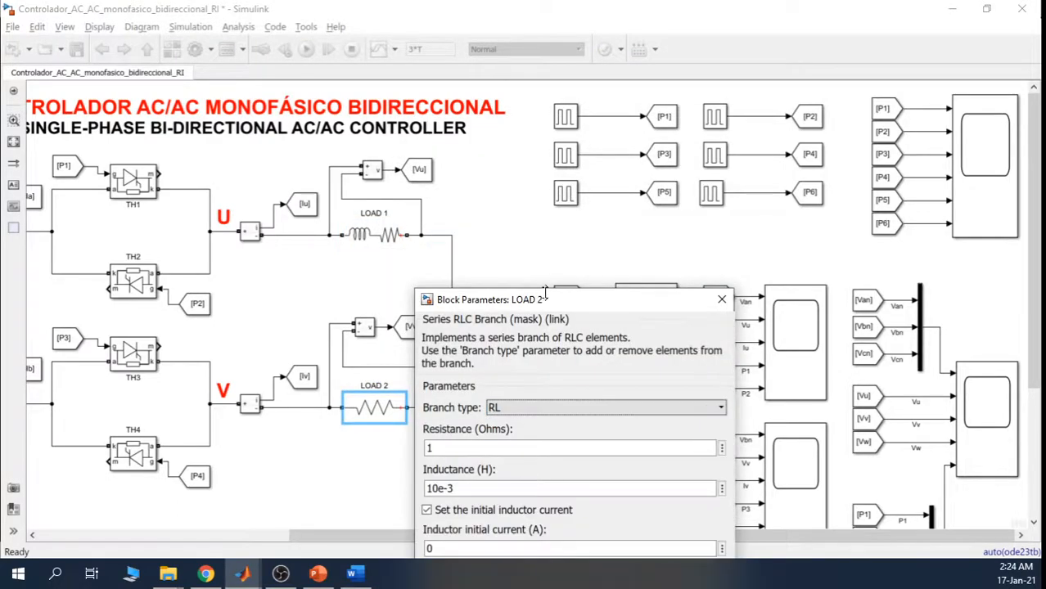
{"action": "left_click_drag", "start_coordinate": [542, 300], "coordinate": [538, 143]}
{"action": "key", "text": "Tab"}
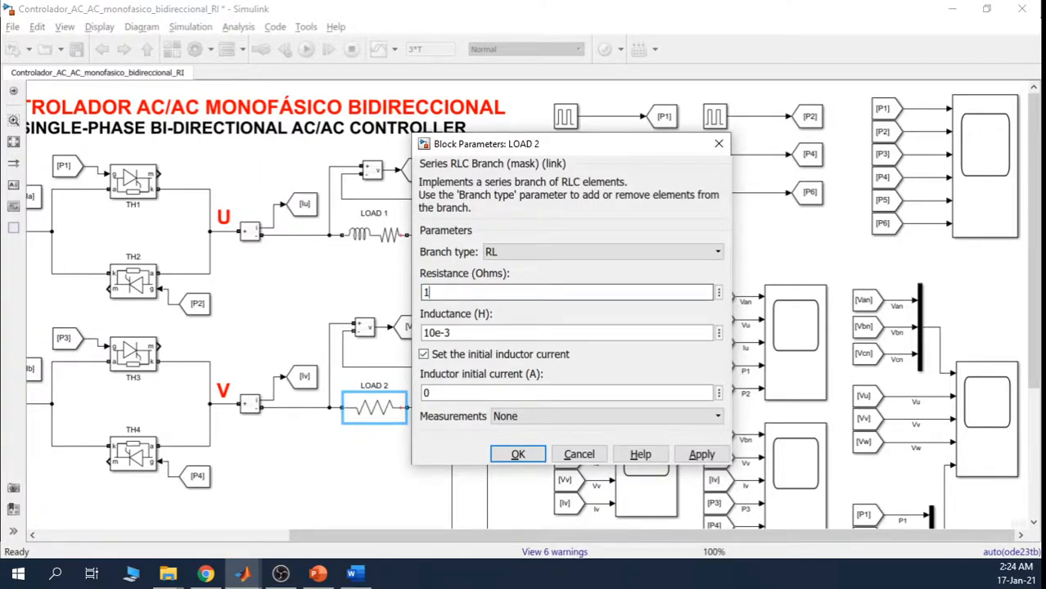
{"action": "type", "text": "0"}
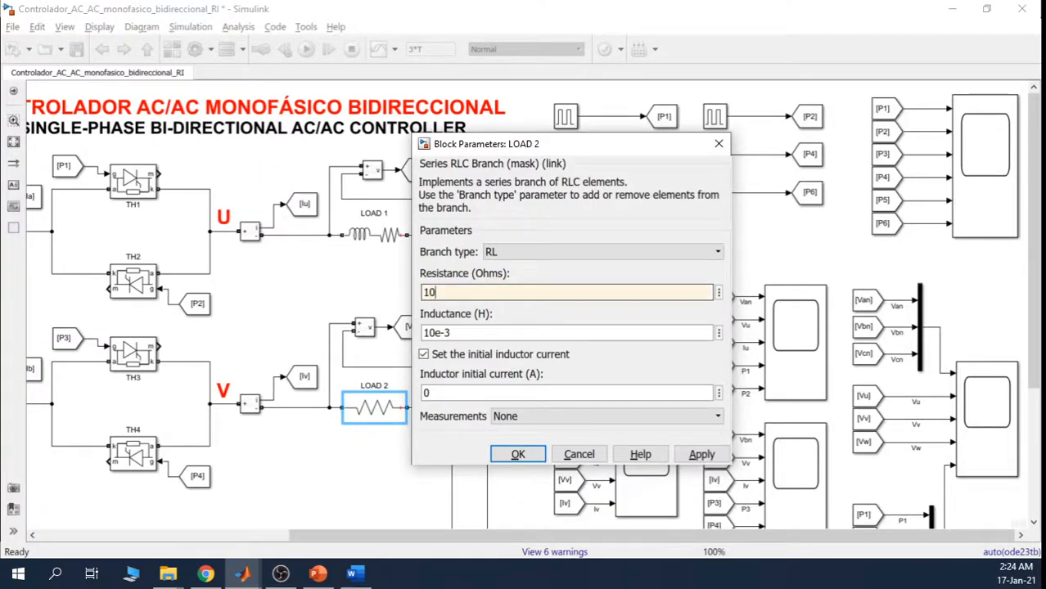
{"action": "left_click", "coordinate": [699, 454]}
{"action": "left_click", "coordinate": [518, 454]}
Step: Change LOAD 3 to an RL branch with a resistance of 10 ohms and apply the parameters
{"action": "scroll", "coordinate": [589, 419], "scroll_direction": "down", "scroll_amount": 3}
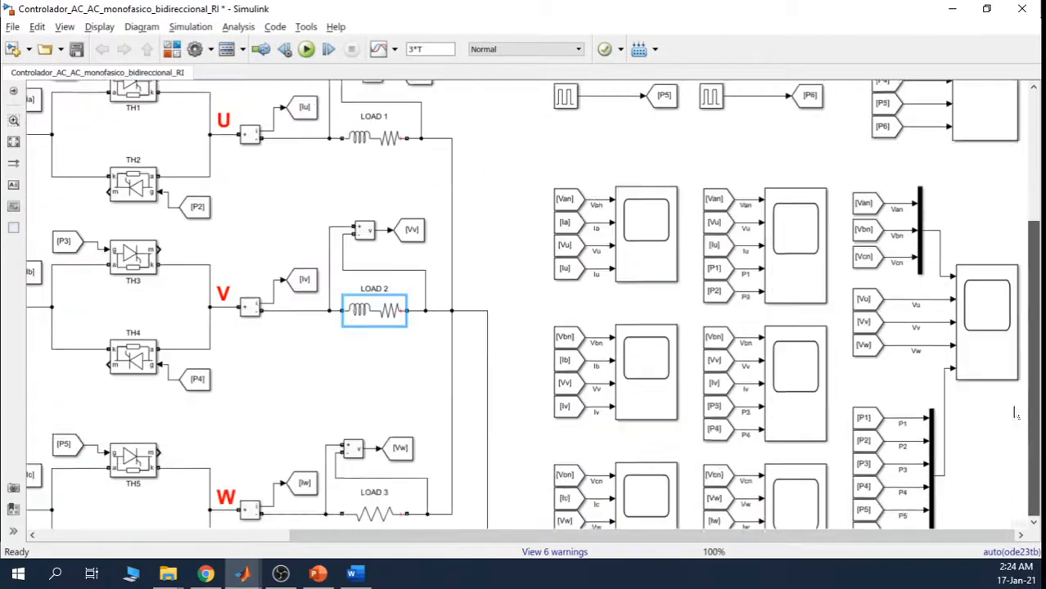
{"action": "double_click", "coordinate": [374, 419]}
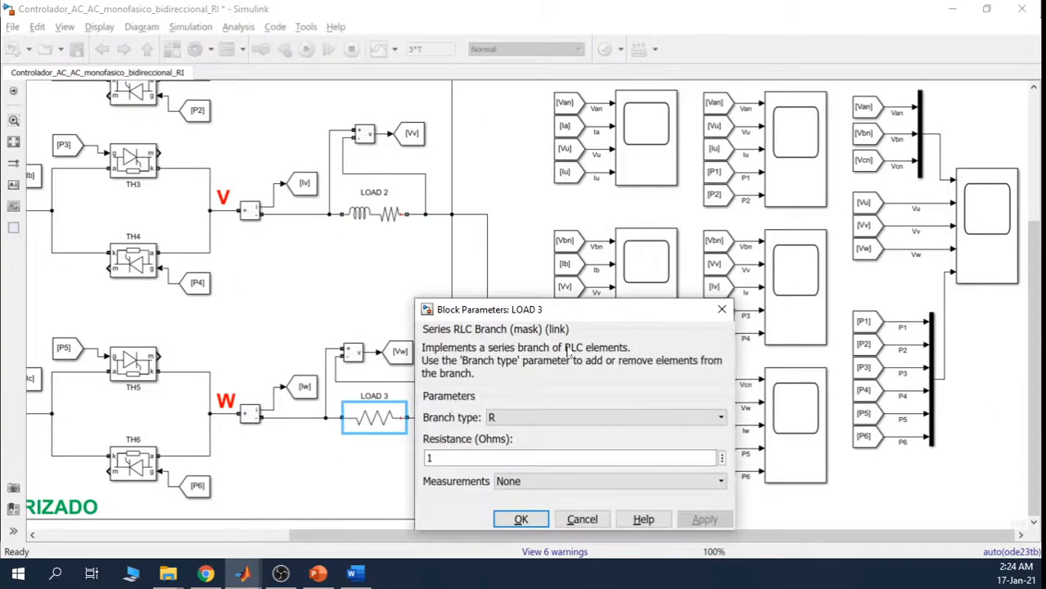
{"action": "left_click", "coordinate": [602, 417]}
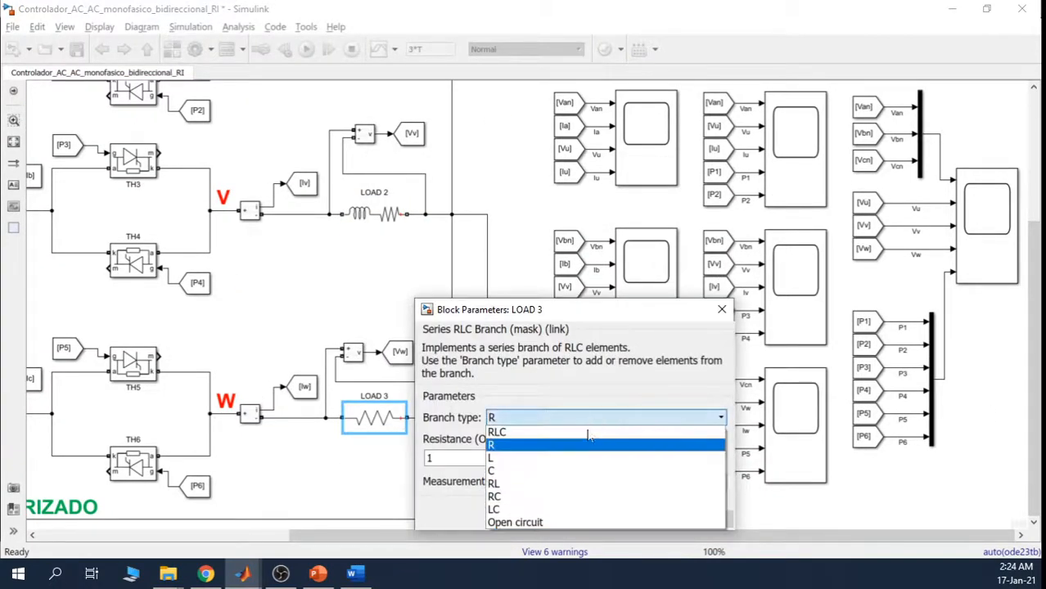
{"action": "left_click", "coordinate": [565, 486]}
{"action": "left_click_drag", "start_coordinate": [610, 317], "coordinate": [611, 122]}
{"action": "key", "text": "Tab"}
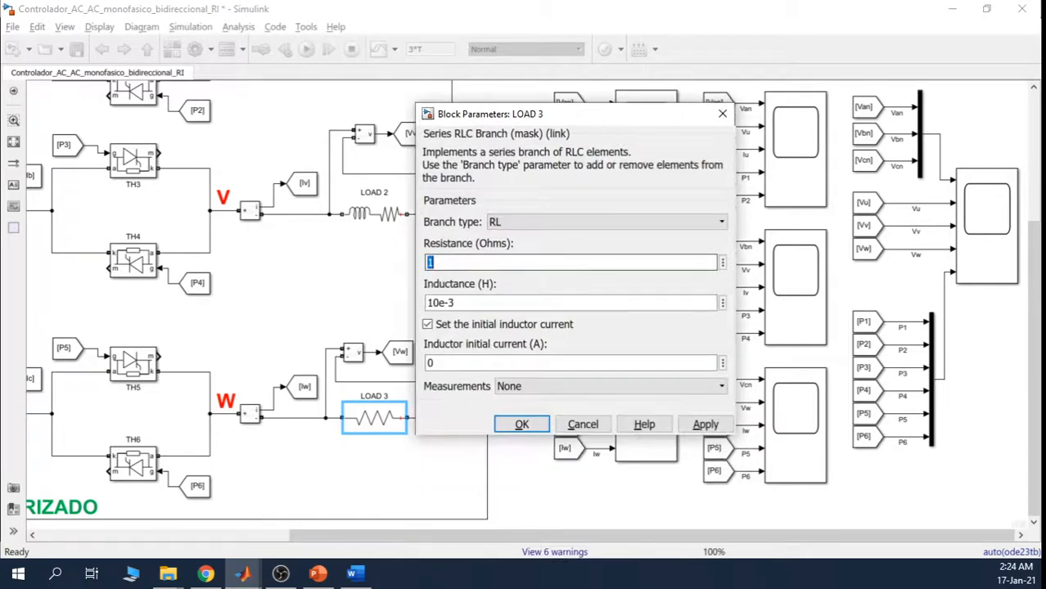
{"action": "type", "text": "10"}
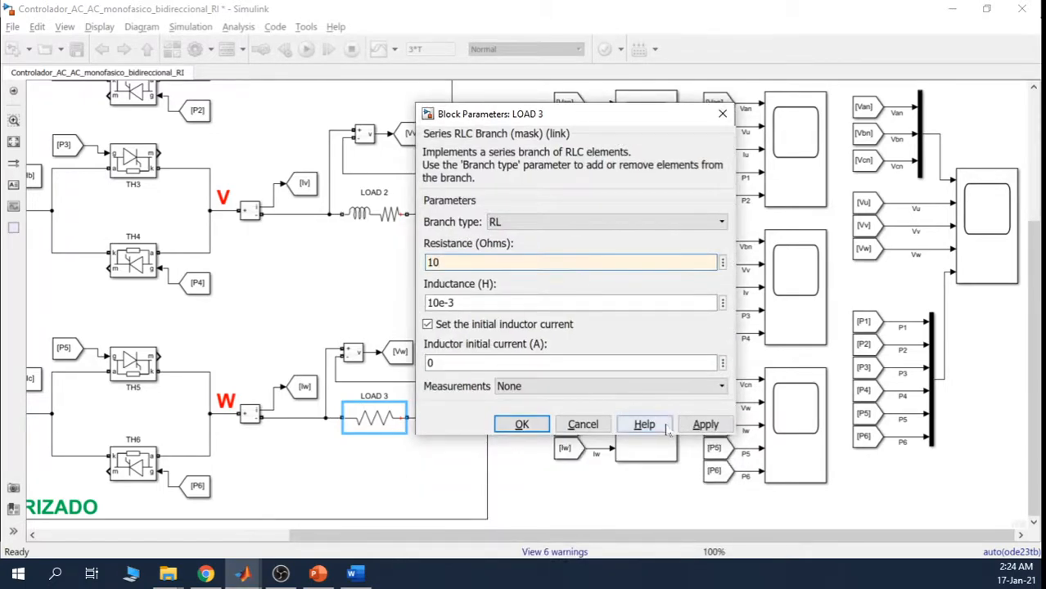
{"action": "left_click", "coordinate": [702, 424]}
{"action": "left_click", "coordinate": [547, 426]}
{"action": "left_click", "coordinate": [381, 305]}
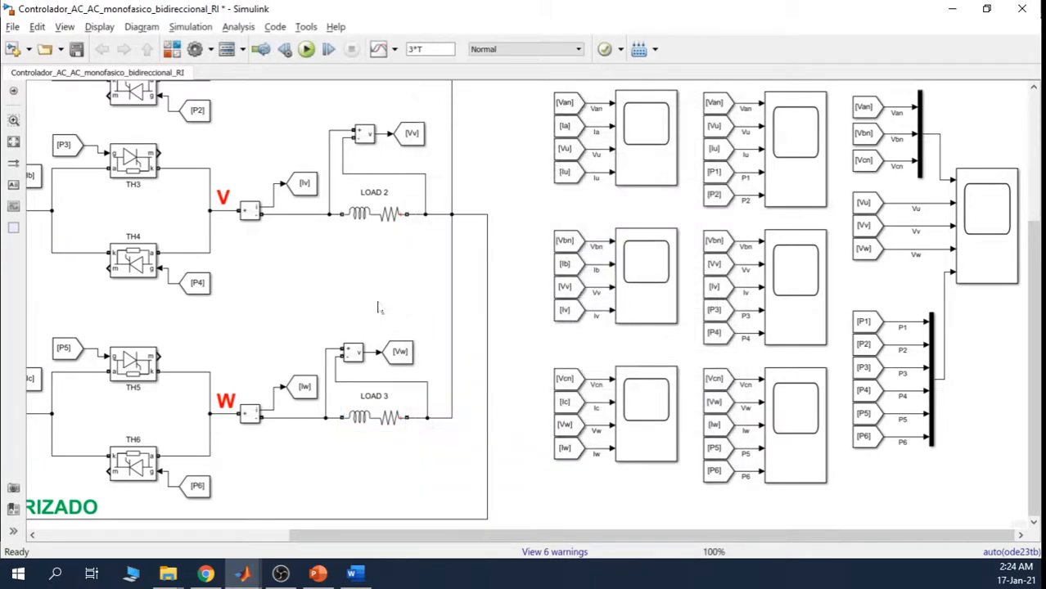
Step: Run the simulation with the RL loads and open Scope7 to view the three-phase waveforms
{"action": "left_click", "coordinate": [305, 50]}
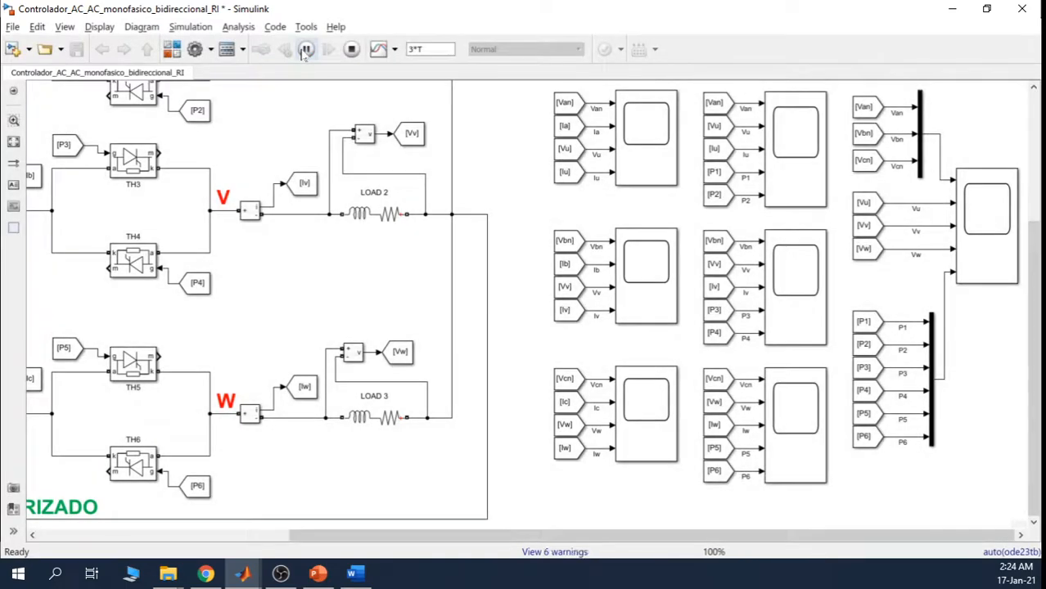
{"action": "left_click", "coordinate": [982, 214]}
{"action": "double_click", "coordinate": [981, 214]}
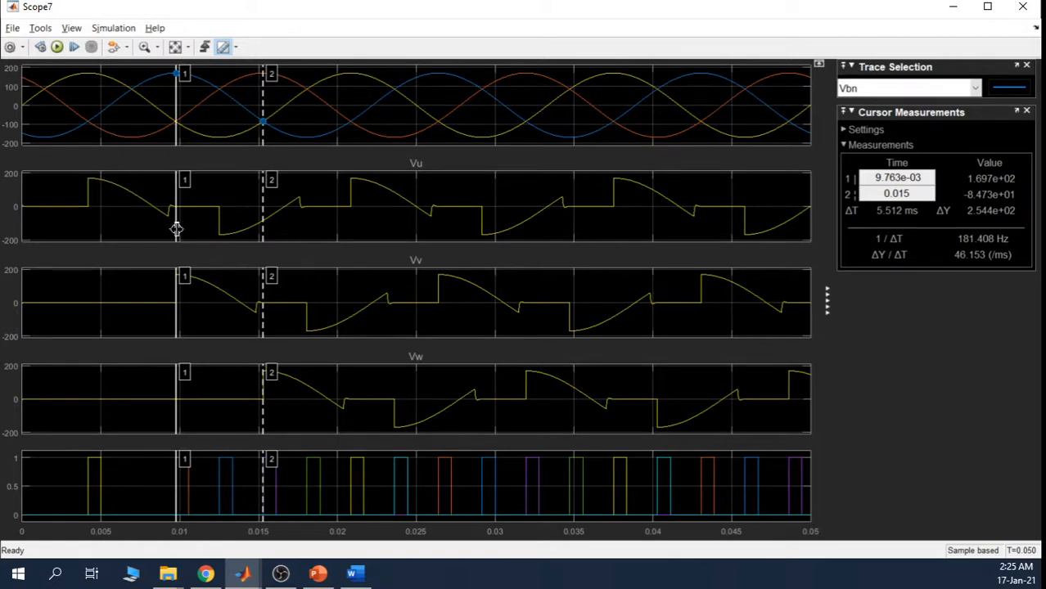
Step: Measure Vu's negative tail in Scope7 with cursors at about 8.405 ms and 9.414 ms on the Vu trace, then minimize the scope
{"action": "left_click_drag", "start_coordinate": [175, 227], "coordinate": [153, 219]}
{"action": "left_click", "coordinate": [859, 88]}
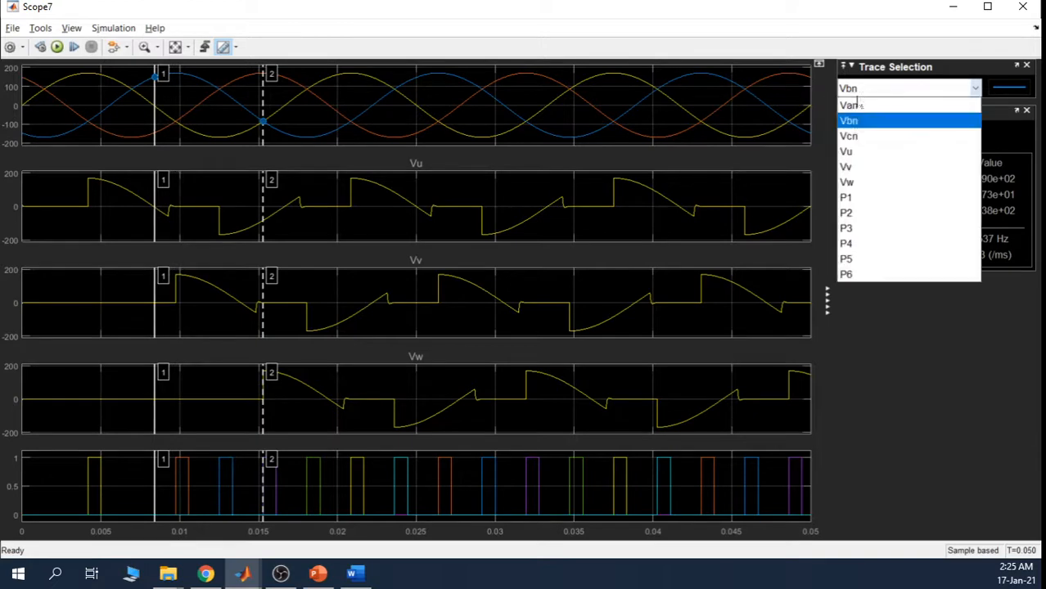
{"action": "left_click", "coordinate": [852, 154]}
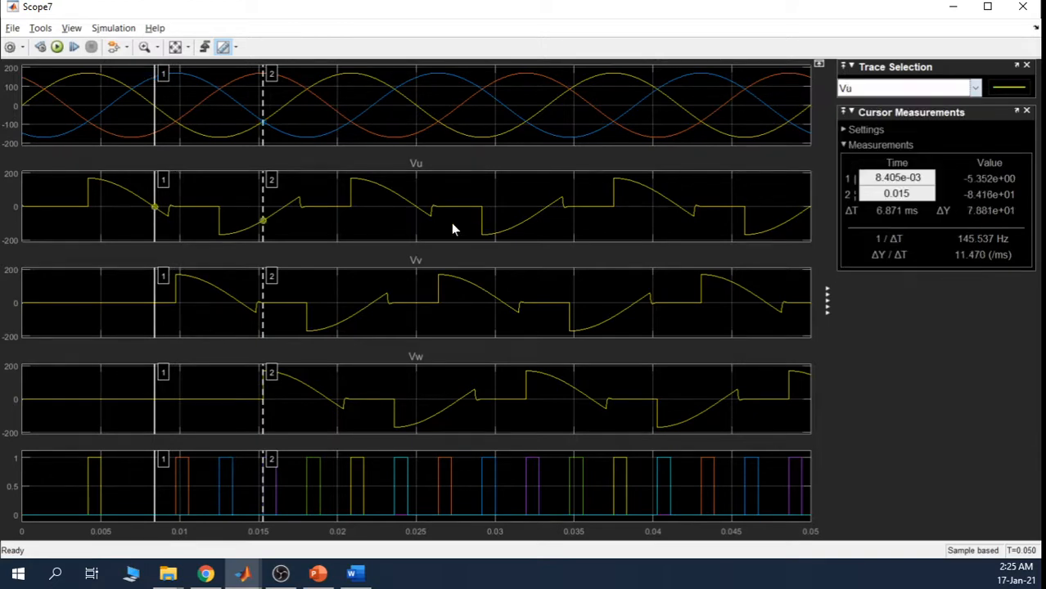
{"action": "left_click_drag", "start_coordinate": [262, 241], "coordinate": [166, 238]}
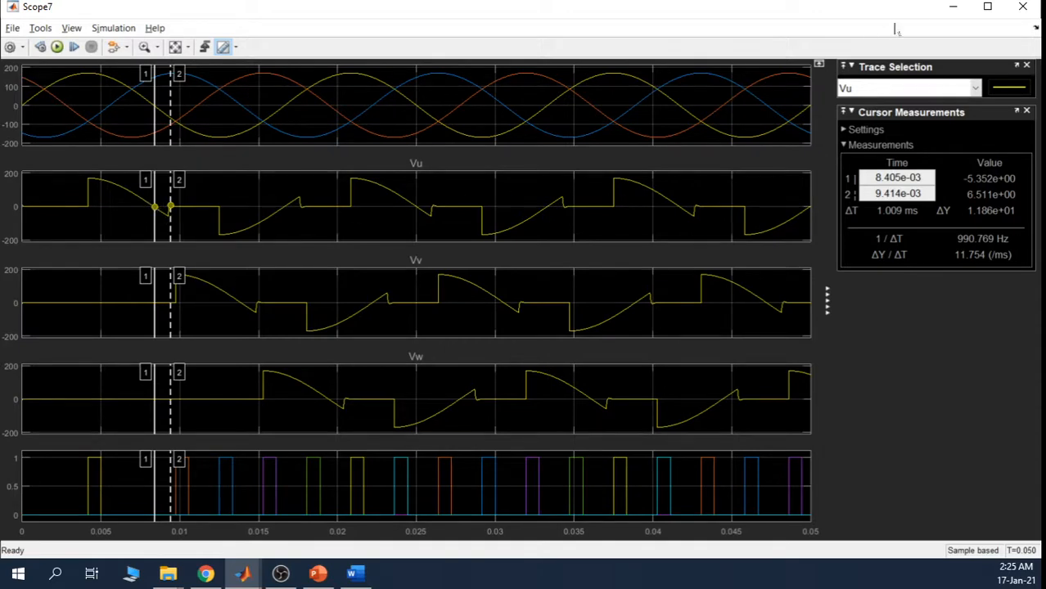
{"action": "left_click", "coordinate": [952, 7]}
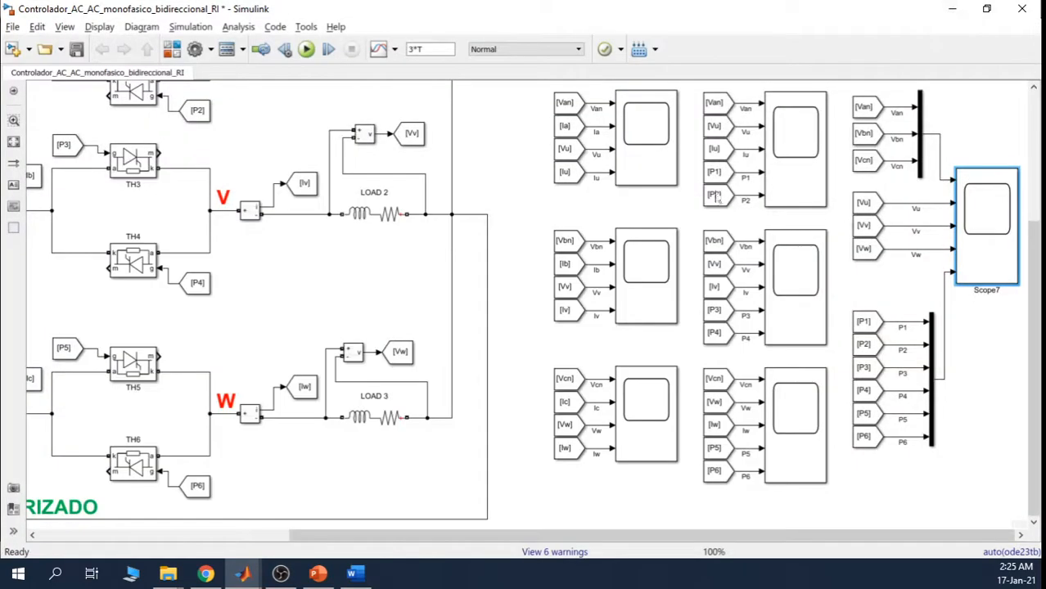
Step: Open the scope showing Van, Ia, Vu and Iu, maximize it and enable its cursor measurements
{"action": "left_click", "coordinate": [792, 169]}
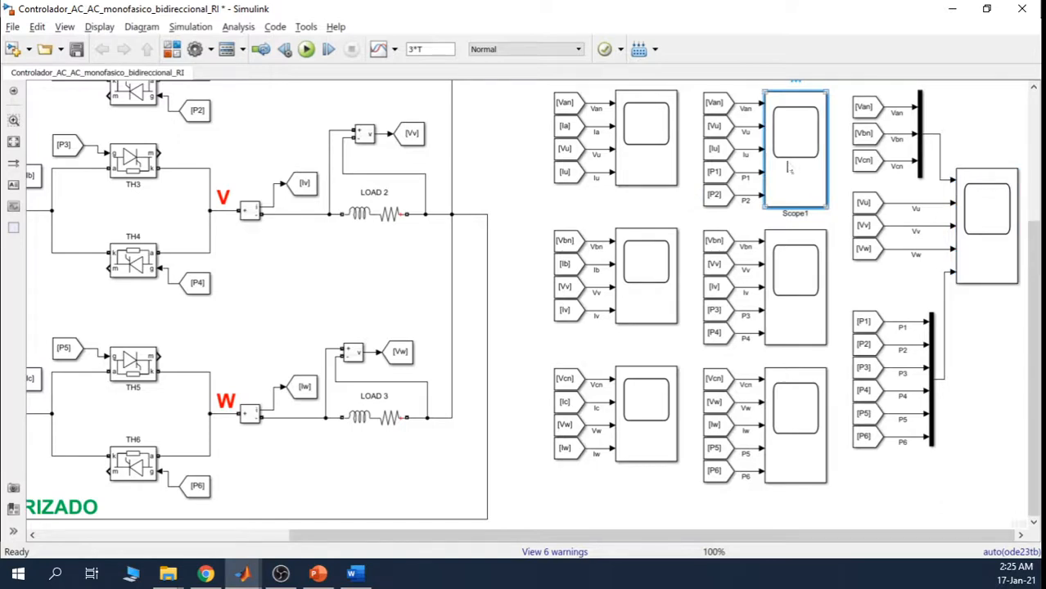
{"action": "double_click", "coordinate": [644, 150]}
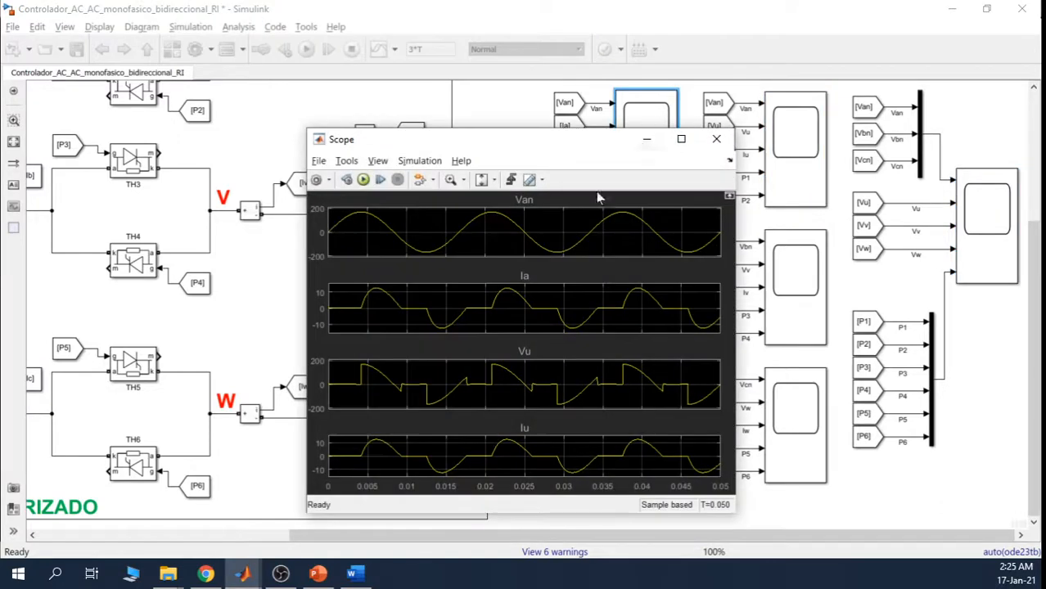
{"action": "double_click", "coordinate": [536, 146]}
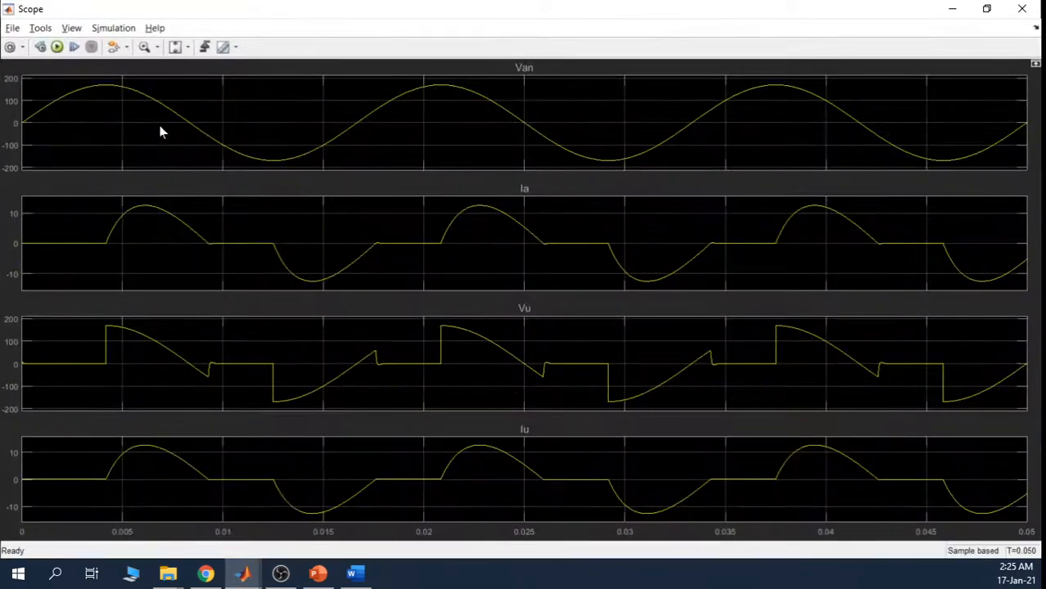
{"action": "left_click", "coordinate": [222, 47]}
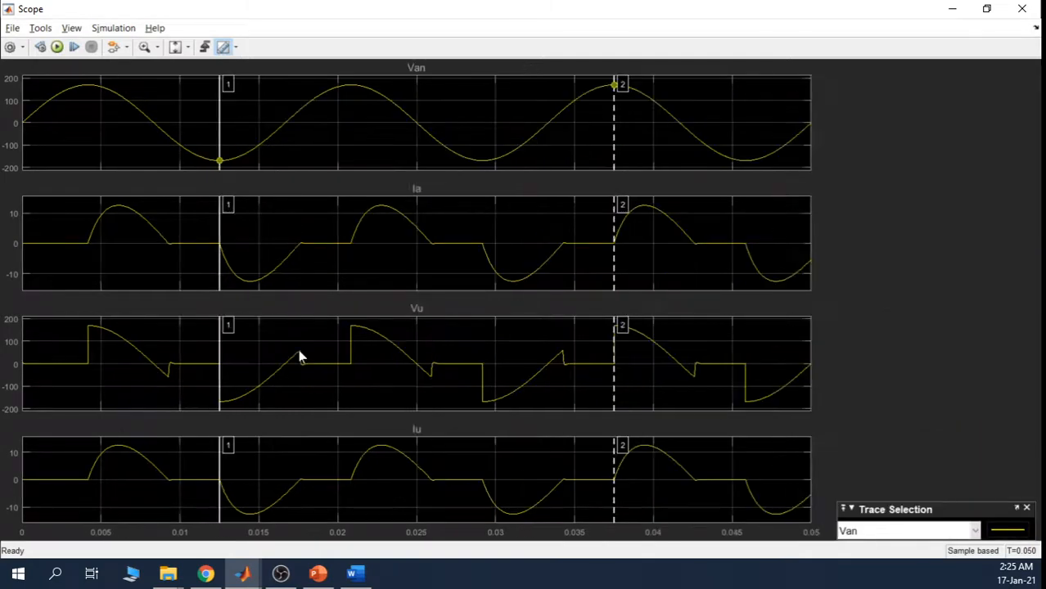
Step: Measure Vu's inductive tail with cursors at about 8.327 ms and 9.336 ms on the Vu trace, then minimize the scope
{"action": "left_click_drag", "start_coordinate": [220, 345], "coordinate": [154, 381]}
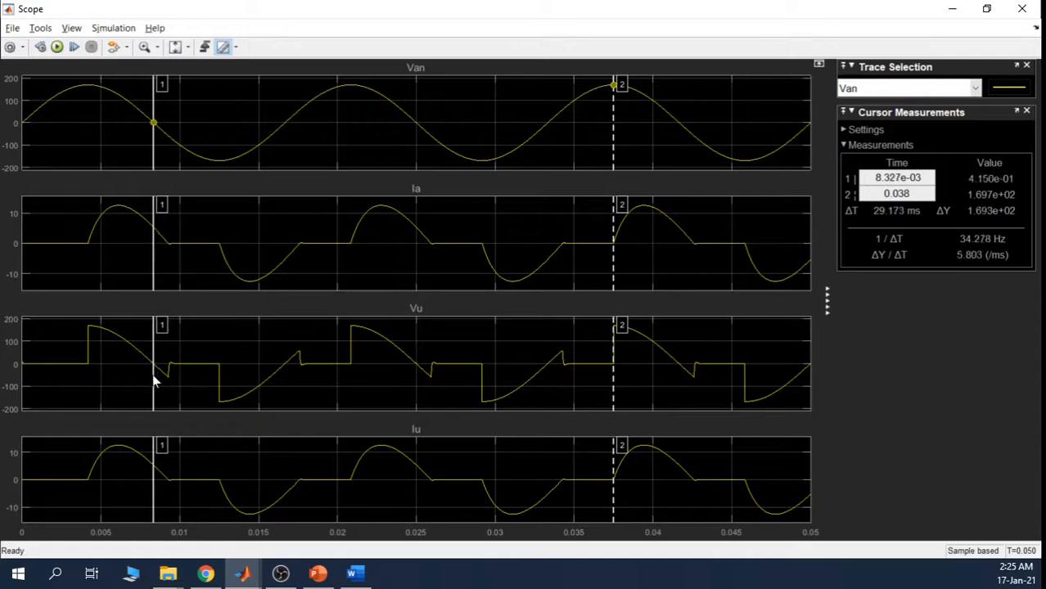
{"action": "left_click", "coordinate": [881, 88]}
{"action": "left_click", "coordinate": [867, 137]}
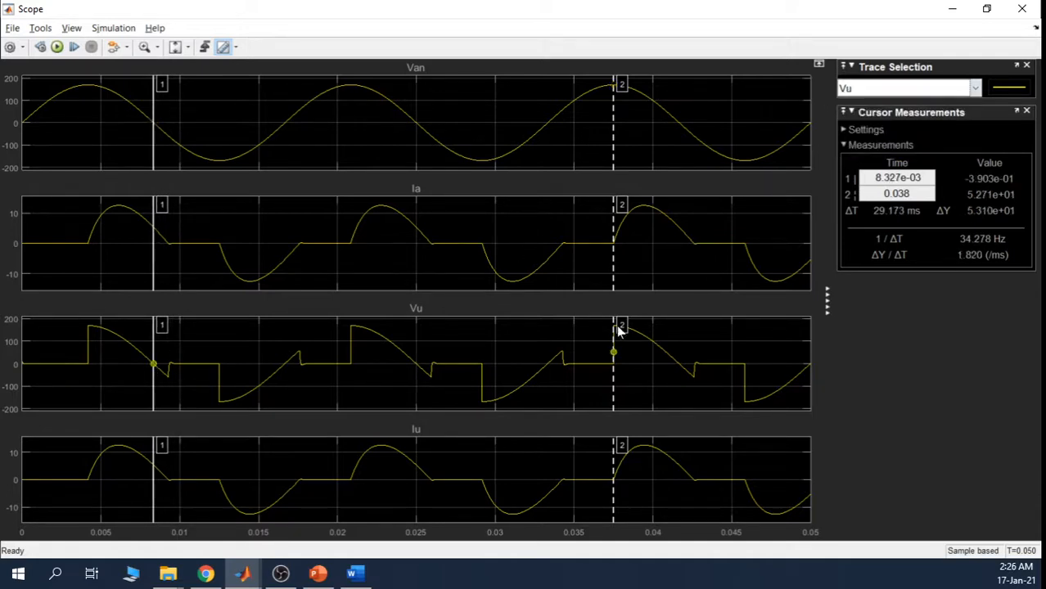
{"action": "left_click_drag", "start_coordinate": [615, 374], "coordinate": [169, 387]}
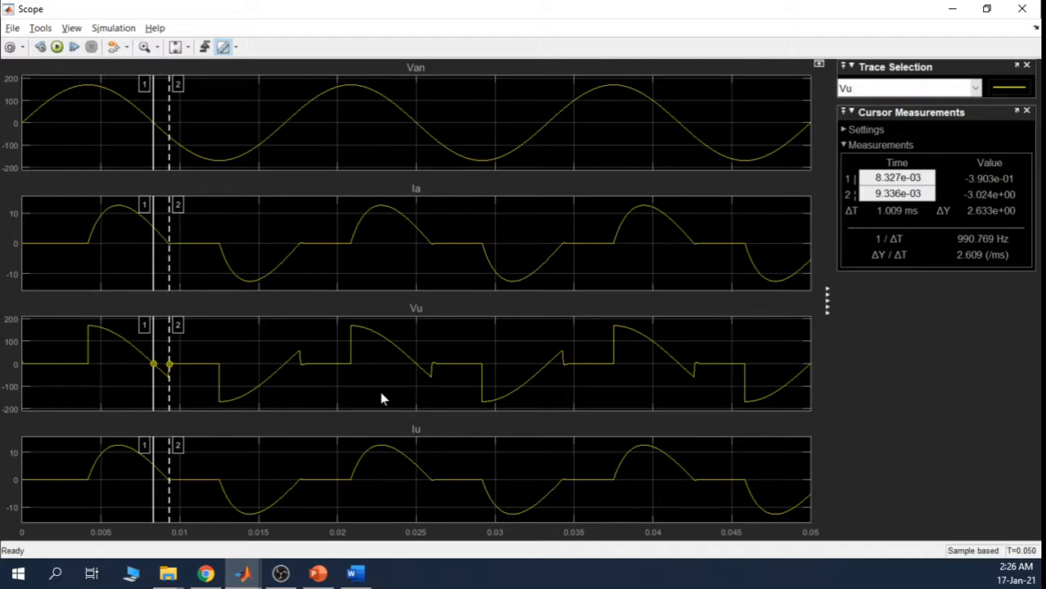
{"action": "left_click", "coordinate": [952, 8]}
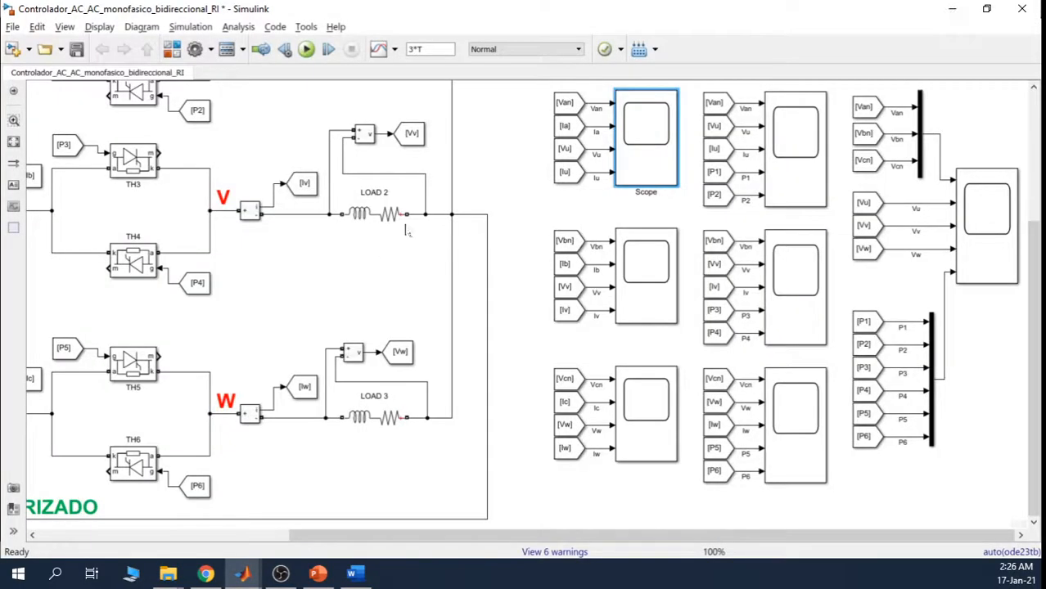
Step: Fit the whole model in view and select the phase A thyristor pair TH1 and TH2 with its gate tags
{"action": "left_click_drag", "start_coordinate": [483, 536], "coordinate": [234, 536]}
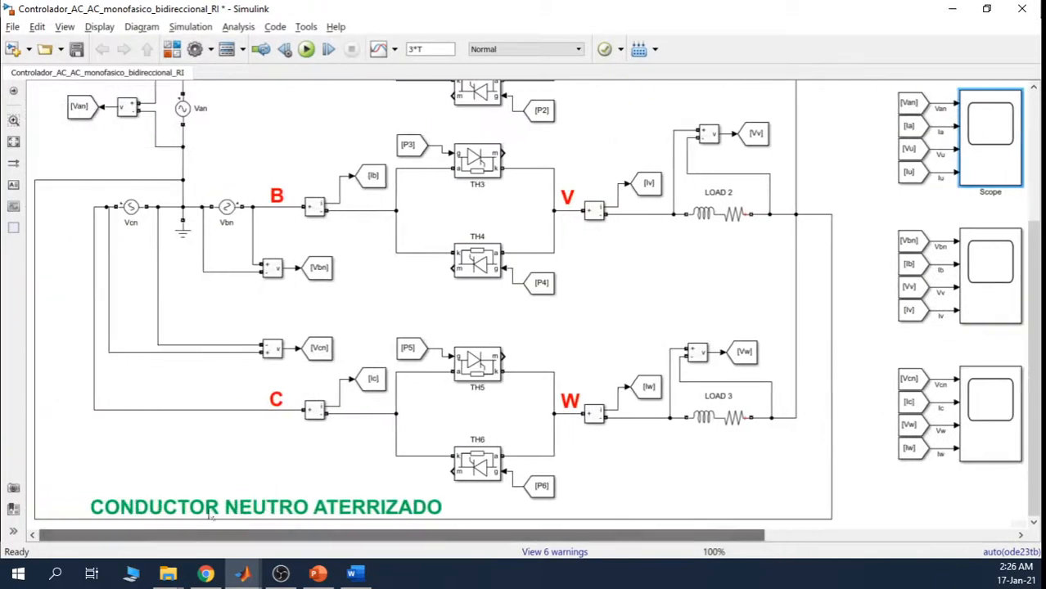
{"action": "left_click_drag", "start_coordinate": [1042, 301], "coordinate": [1041, 213]}
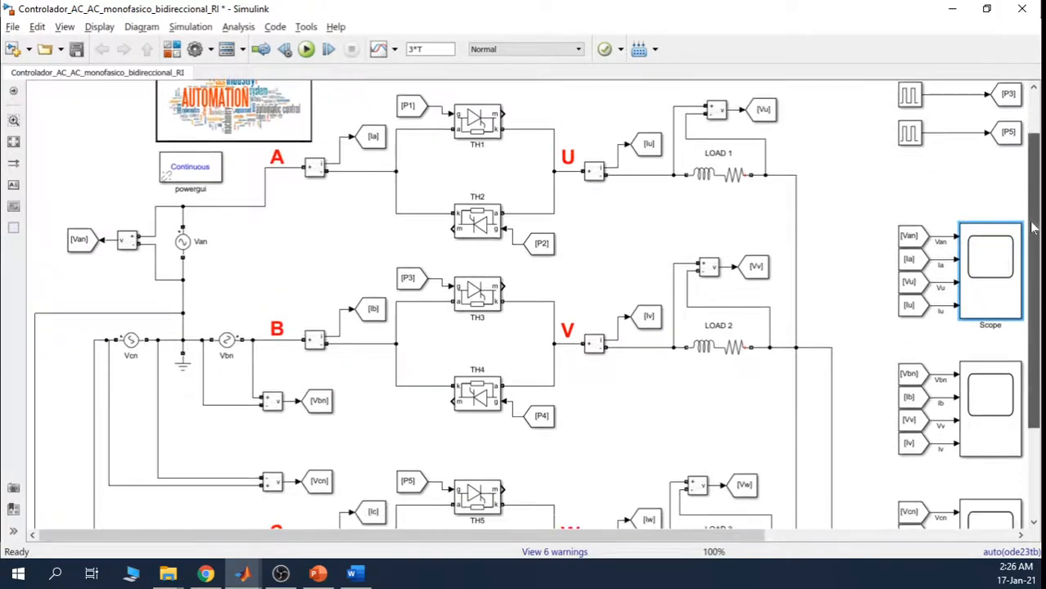
{"action": "left_click", "coordinate": [879, 155]}
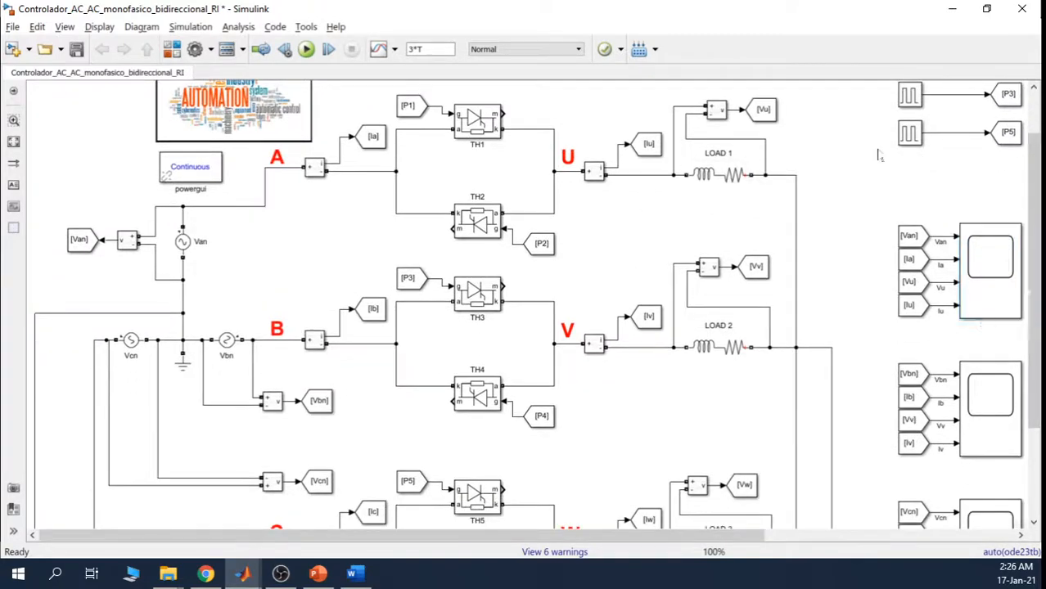
{"action": "key", "text": "space"}
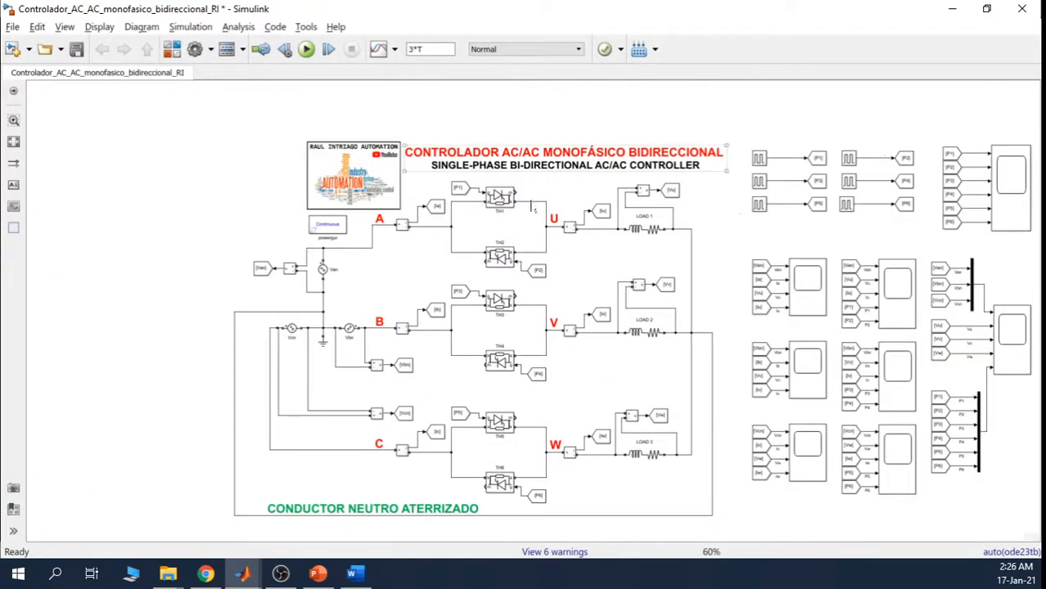
{"action": "left_click_drag", "start_coordinate": [560, 285], "coordinate": [447, 185]}
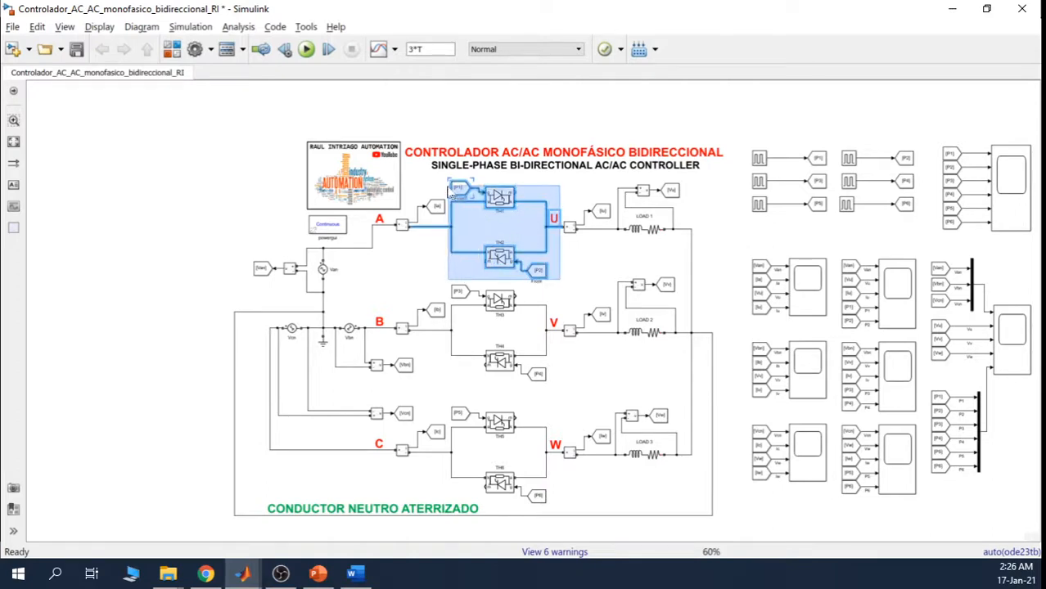
Step: Highlight the phase B thyristor pair TH3 and TH4 and the phase C pair TH5 and TH6 in turn, ending with nothing selected
{"action": "left_click", "coordinate": [577, 268]}
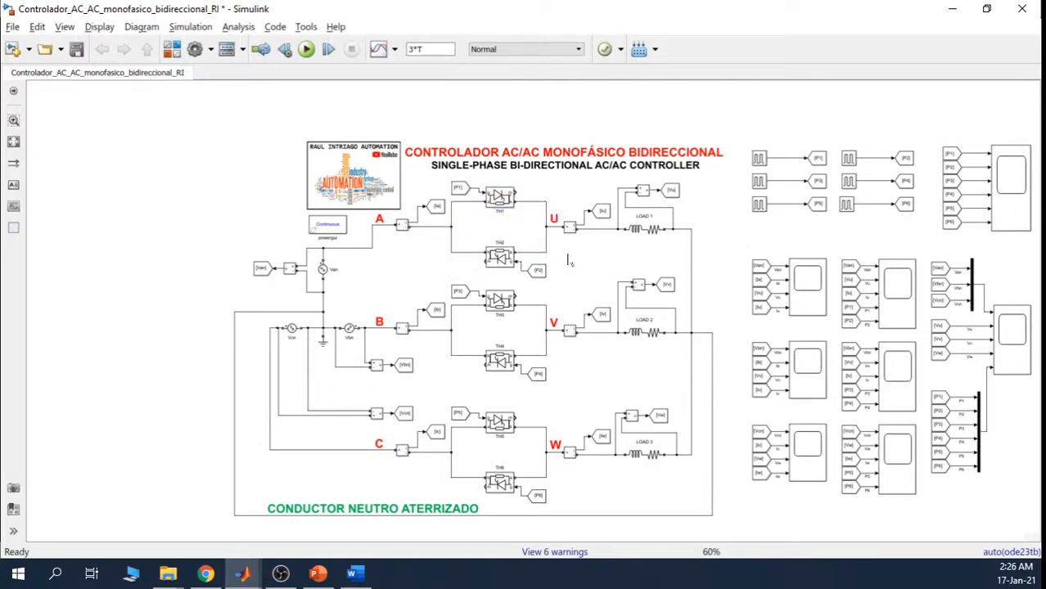
{"action": "left_click_drag", "start_coordinate": [557, 390], "coordinate": [421, 288]}
{"action": "left_click_drag", "start_coordinate": [556, 496], "coordinate": [422, 406]}
{"action": "left_click", "coordinate": [610, 381]}
Step: Change the model heading to "CONTROLADOR AC/AC TRIFÁSICO BIDIRECCIONAL" and its English line to "THREE-PHASE BI-DIRECTIONAL AC/AC CONTROLLER"
{"action": "double_click", "coordinate": [606, 153]}
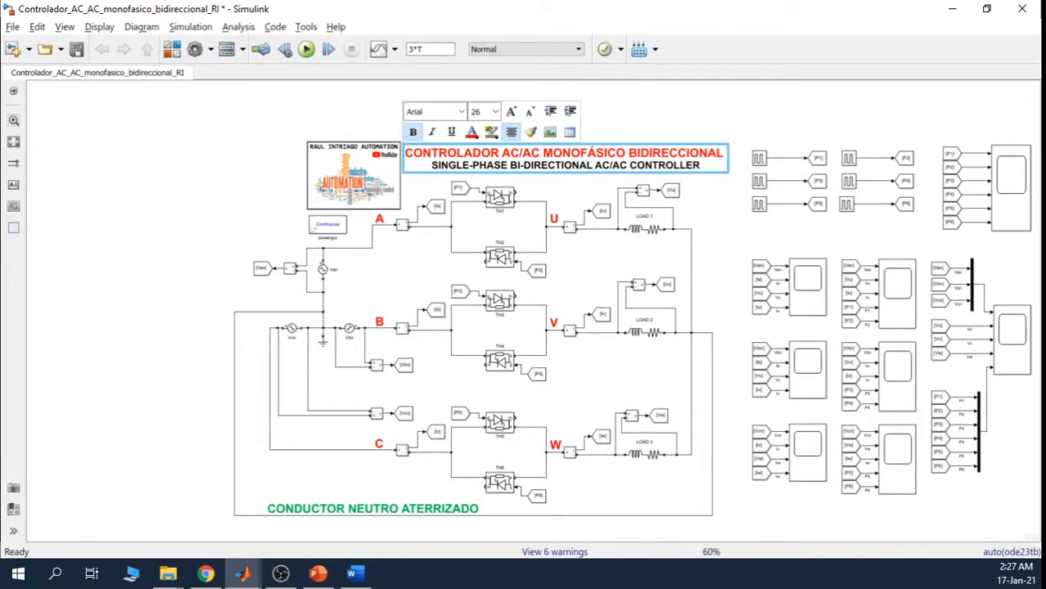
{"action": "left_click_drag", "start_coordinate": [581, 153], "coordinate": [544, 153]}
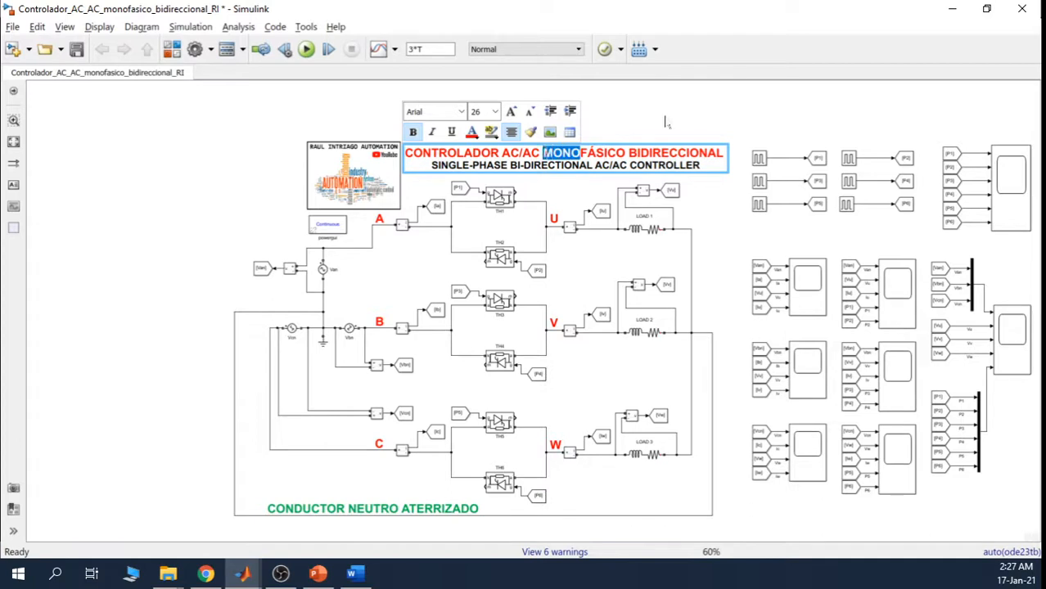
{"action": "type", "text": "TRI"}
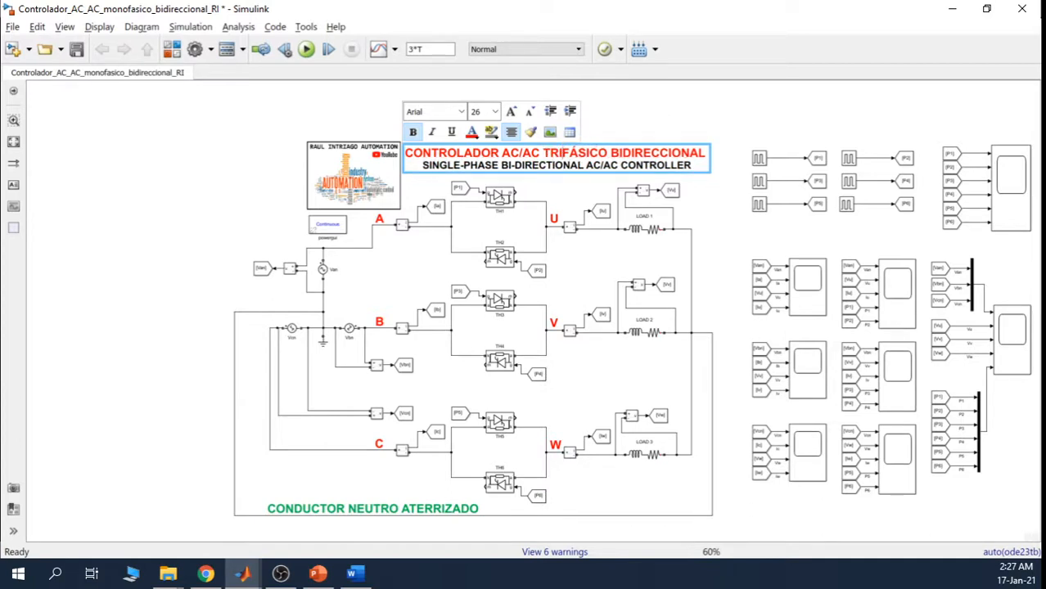
{"action": "left_click_drag", "start_coordinate": [464, 165], "coordinate": [421, 164]}
{"action": "type", "text": "THR"}
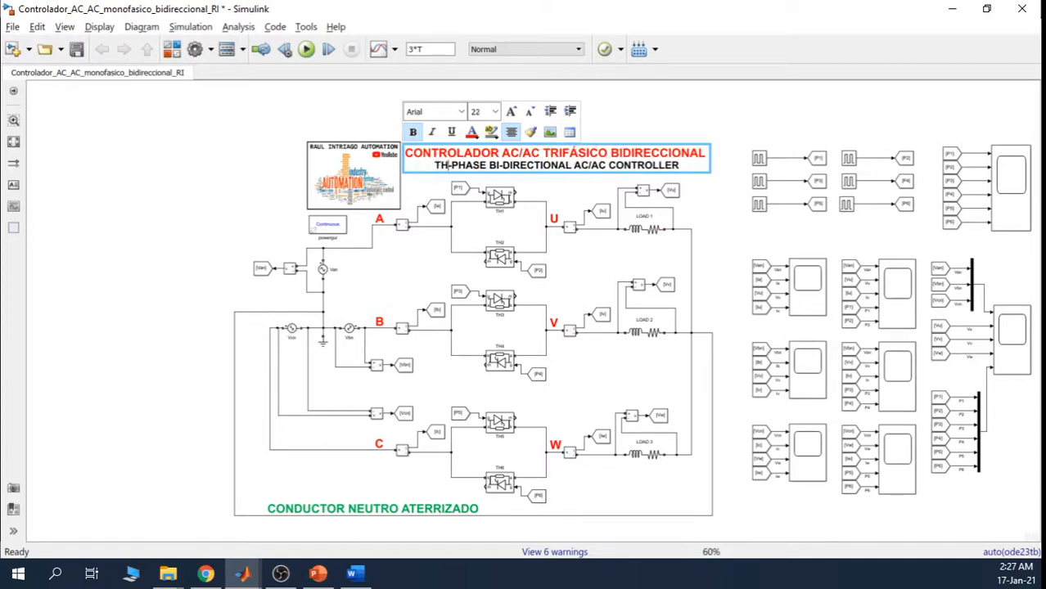
{"action": "type", "text": "EE"}
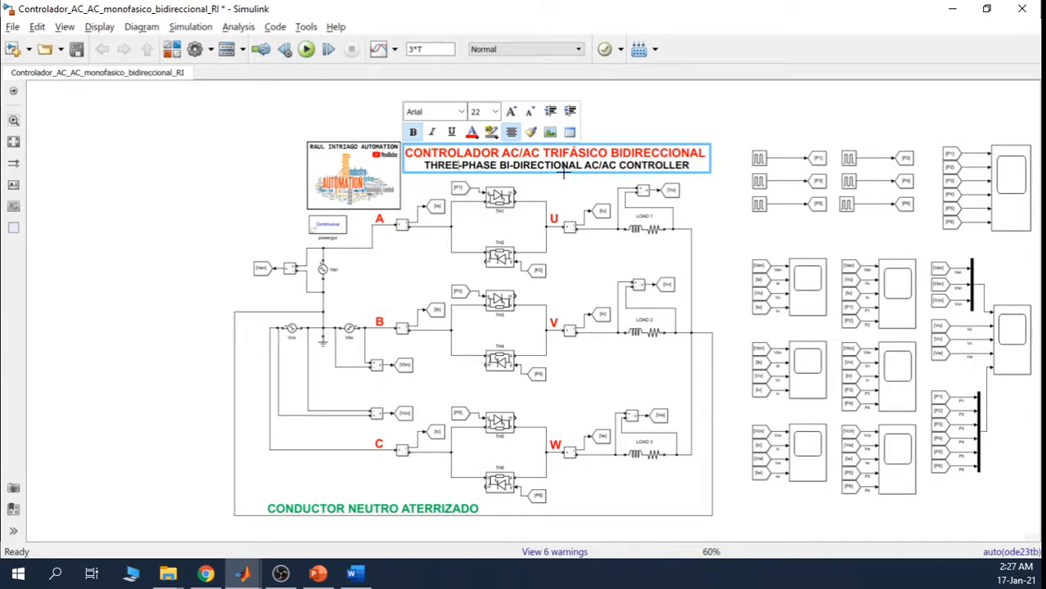
{"action": "left_click", "coordinate": [719, 119]}
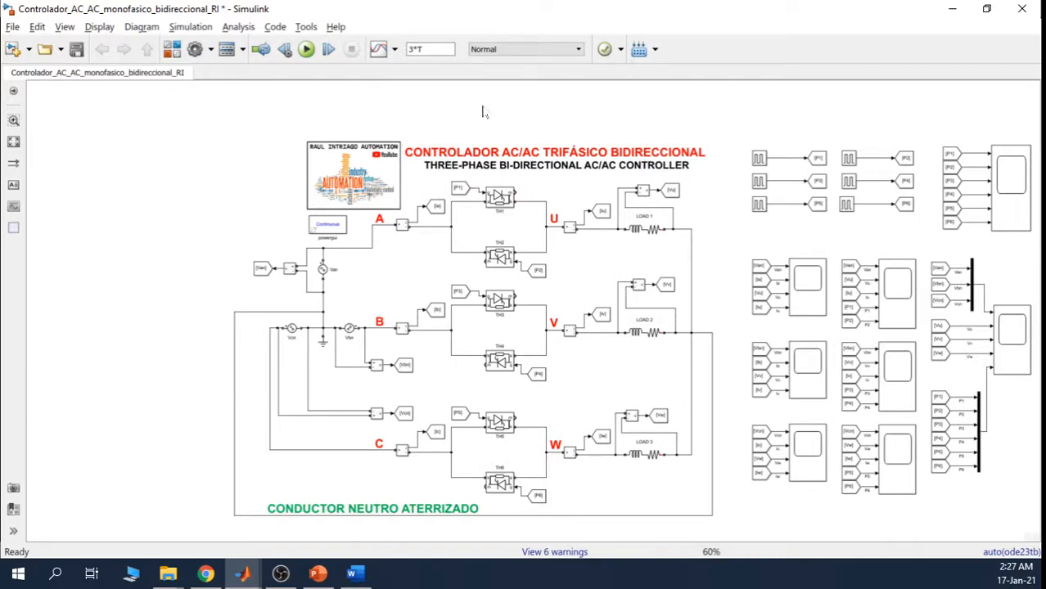
{"action": "key", "text": "ctrl+plus"}
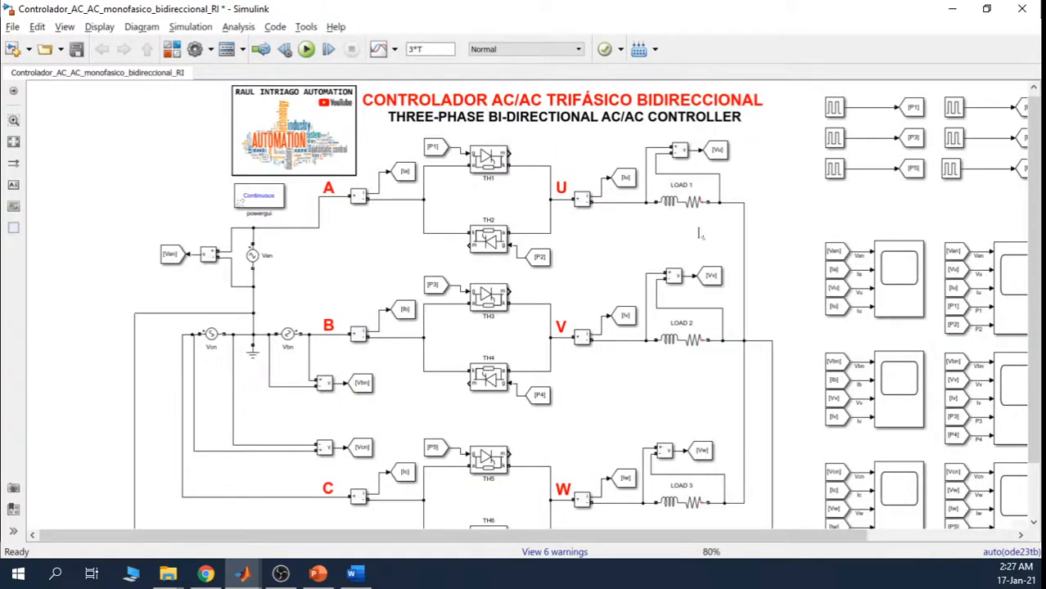
{"action": "left_click_drag", "start_coordinate": [1035, 190], "coordinate": [1037, 198]}
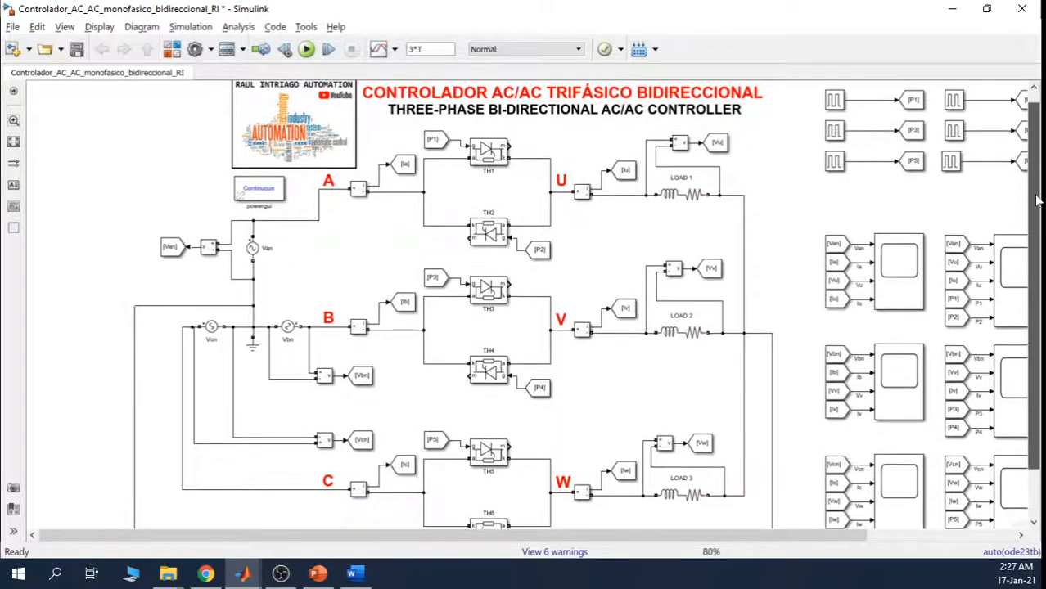